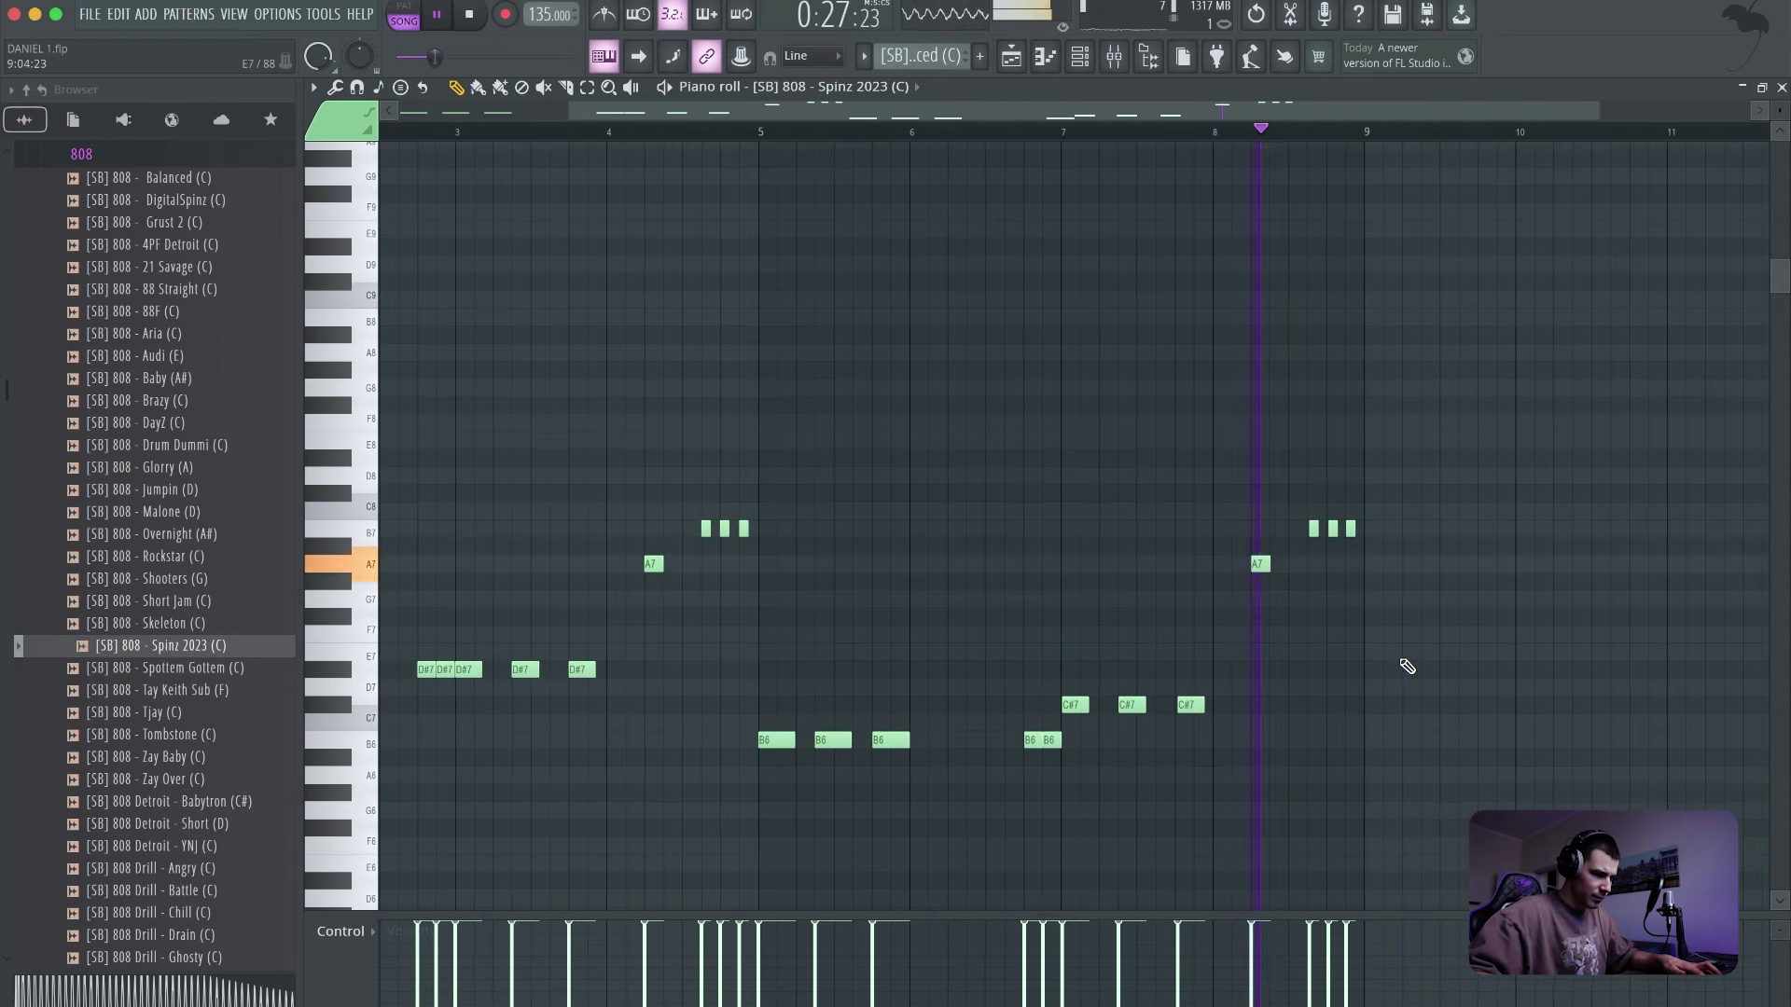
- Stop playback and set the piano roll's scale highlighting to D# Minor Natural (Aeolian)
key("space")
left_click(314, 87)
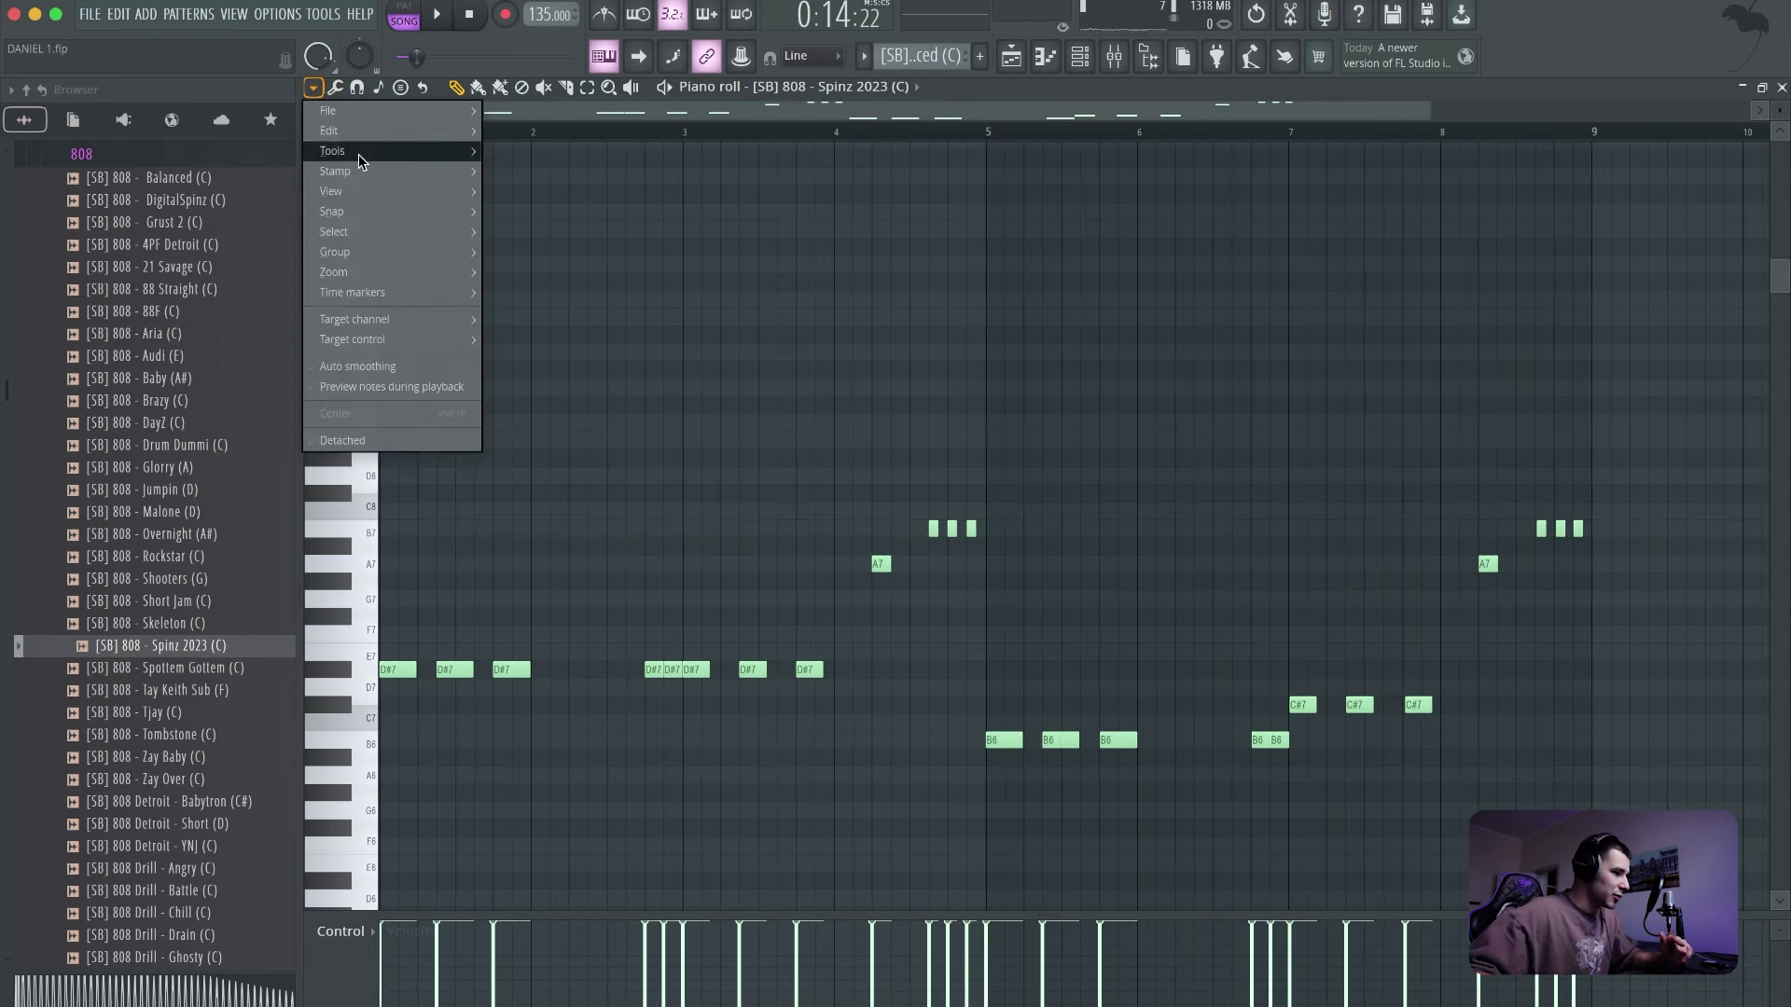
mouse_move(386, 193)
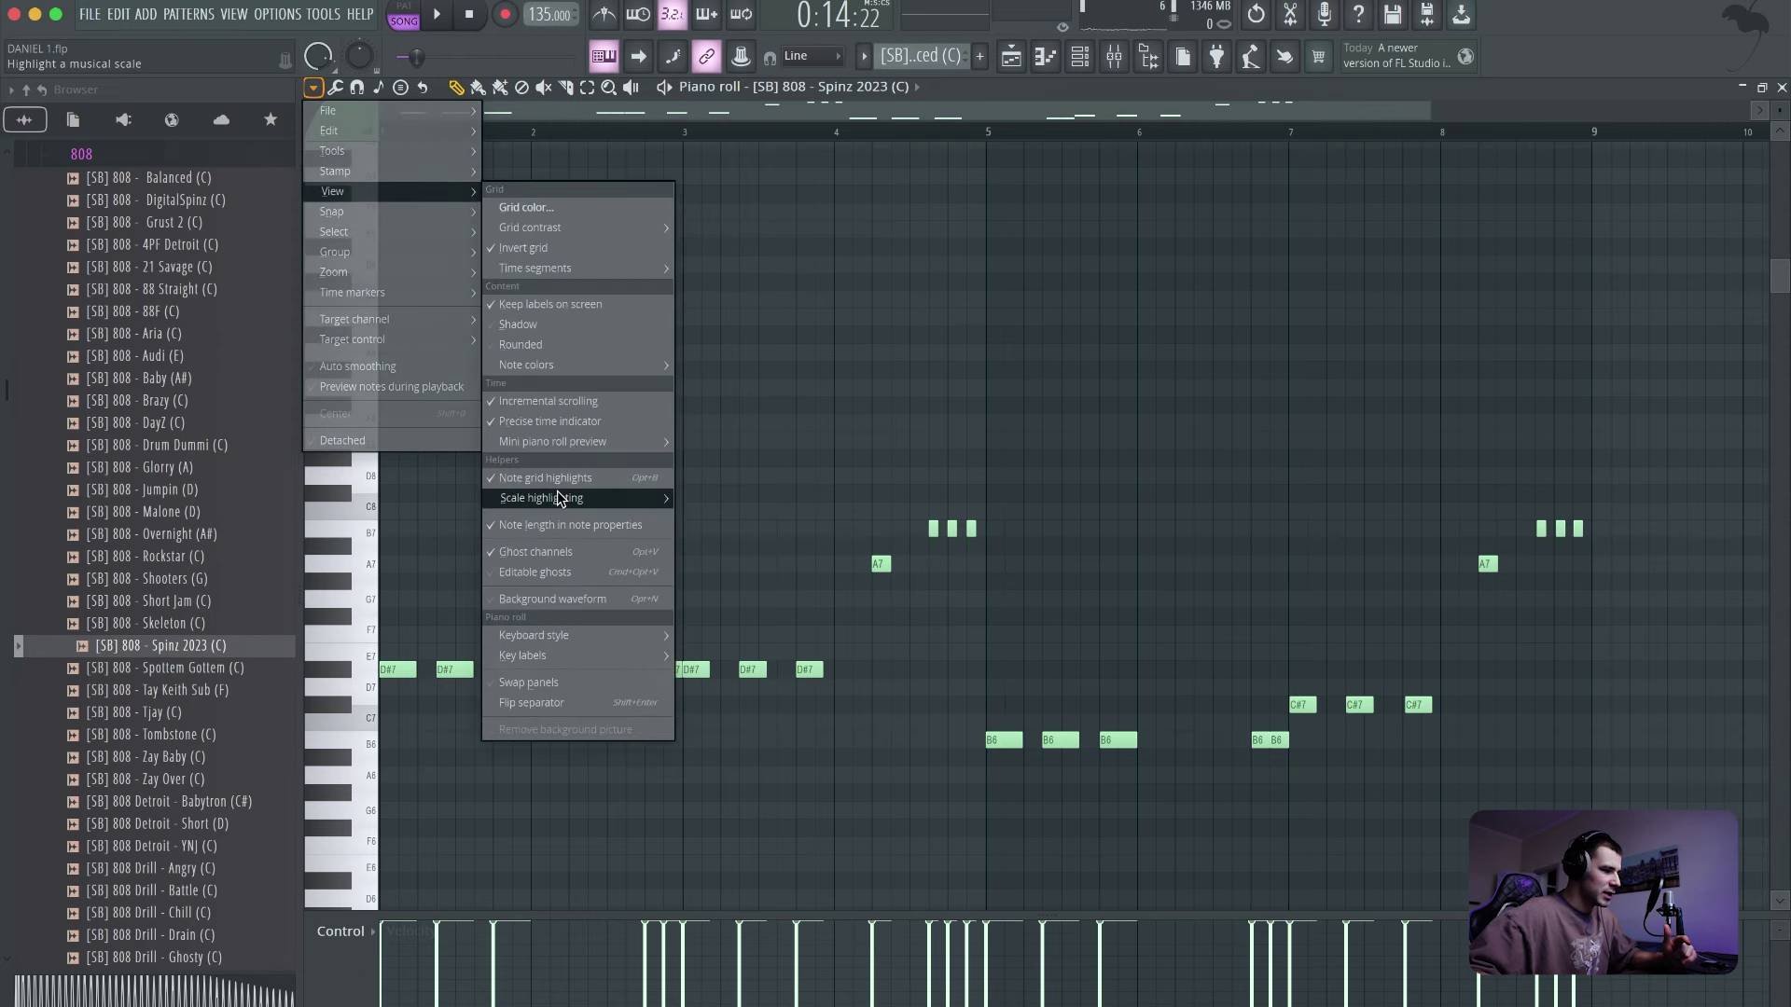
mouse_move(558, 495)
left_click(798, 565)
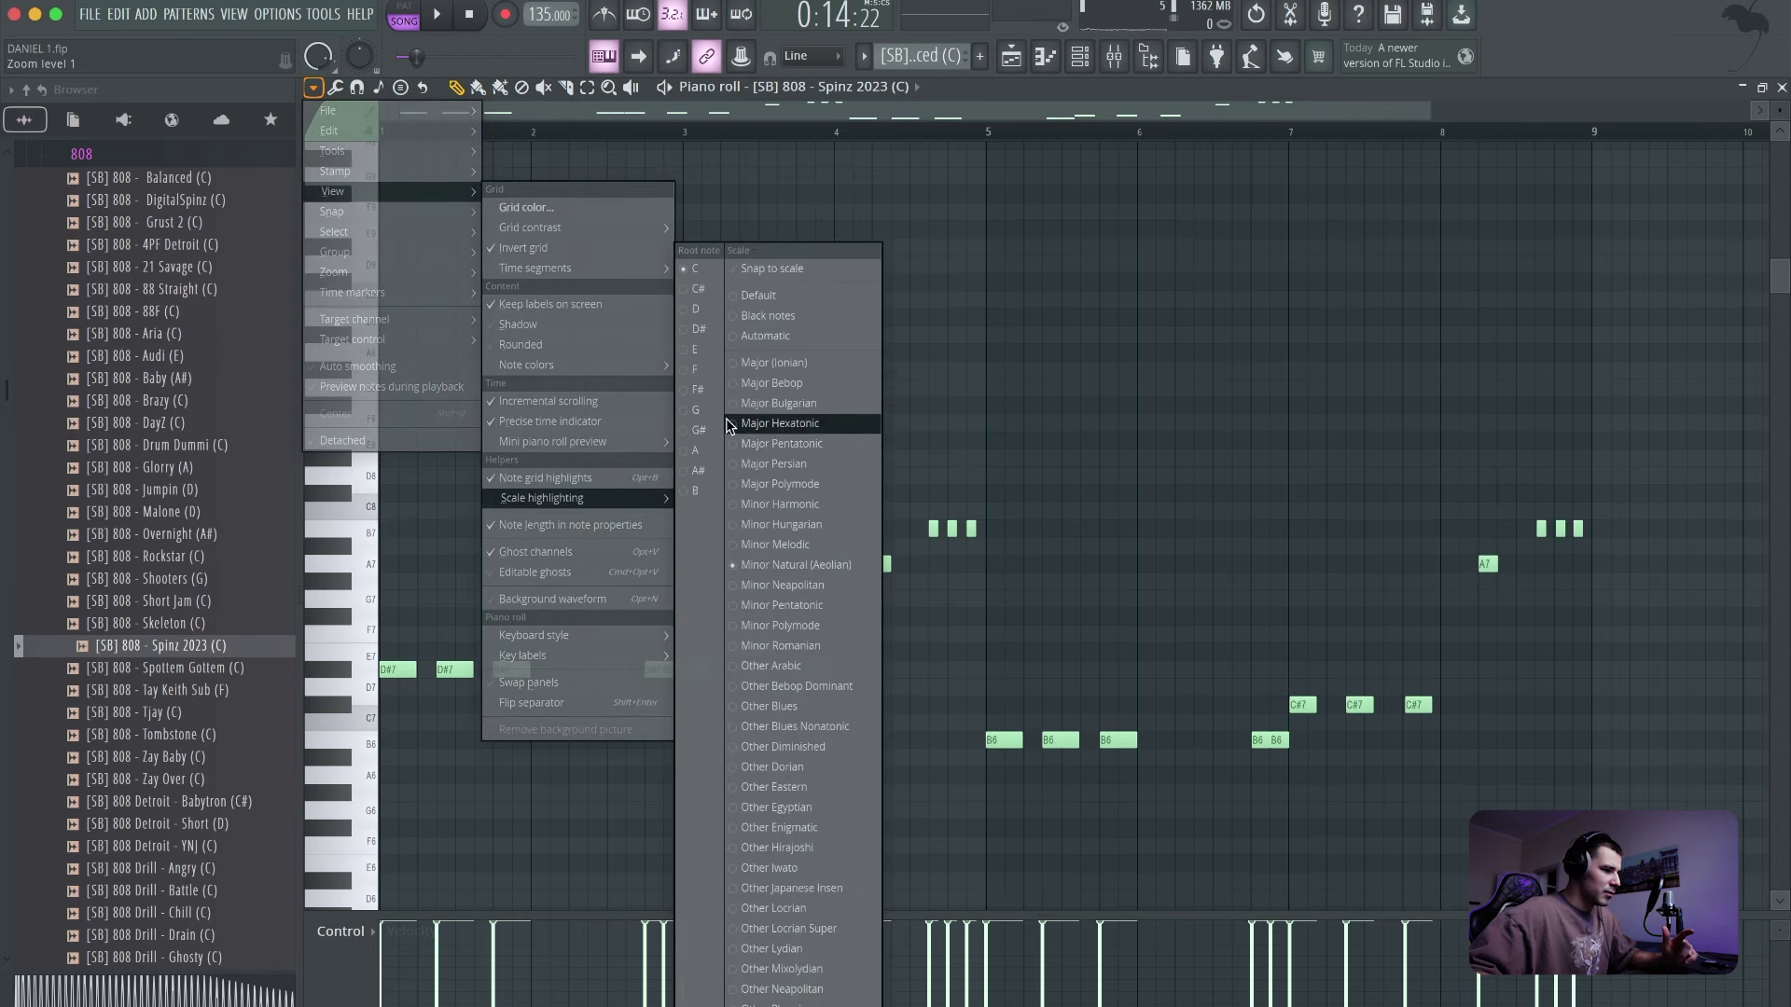
left_click(700, 330)
key("Escape")
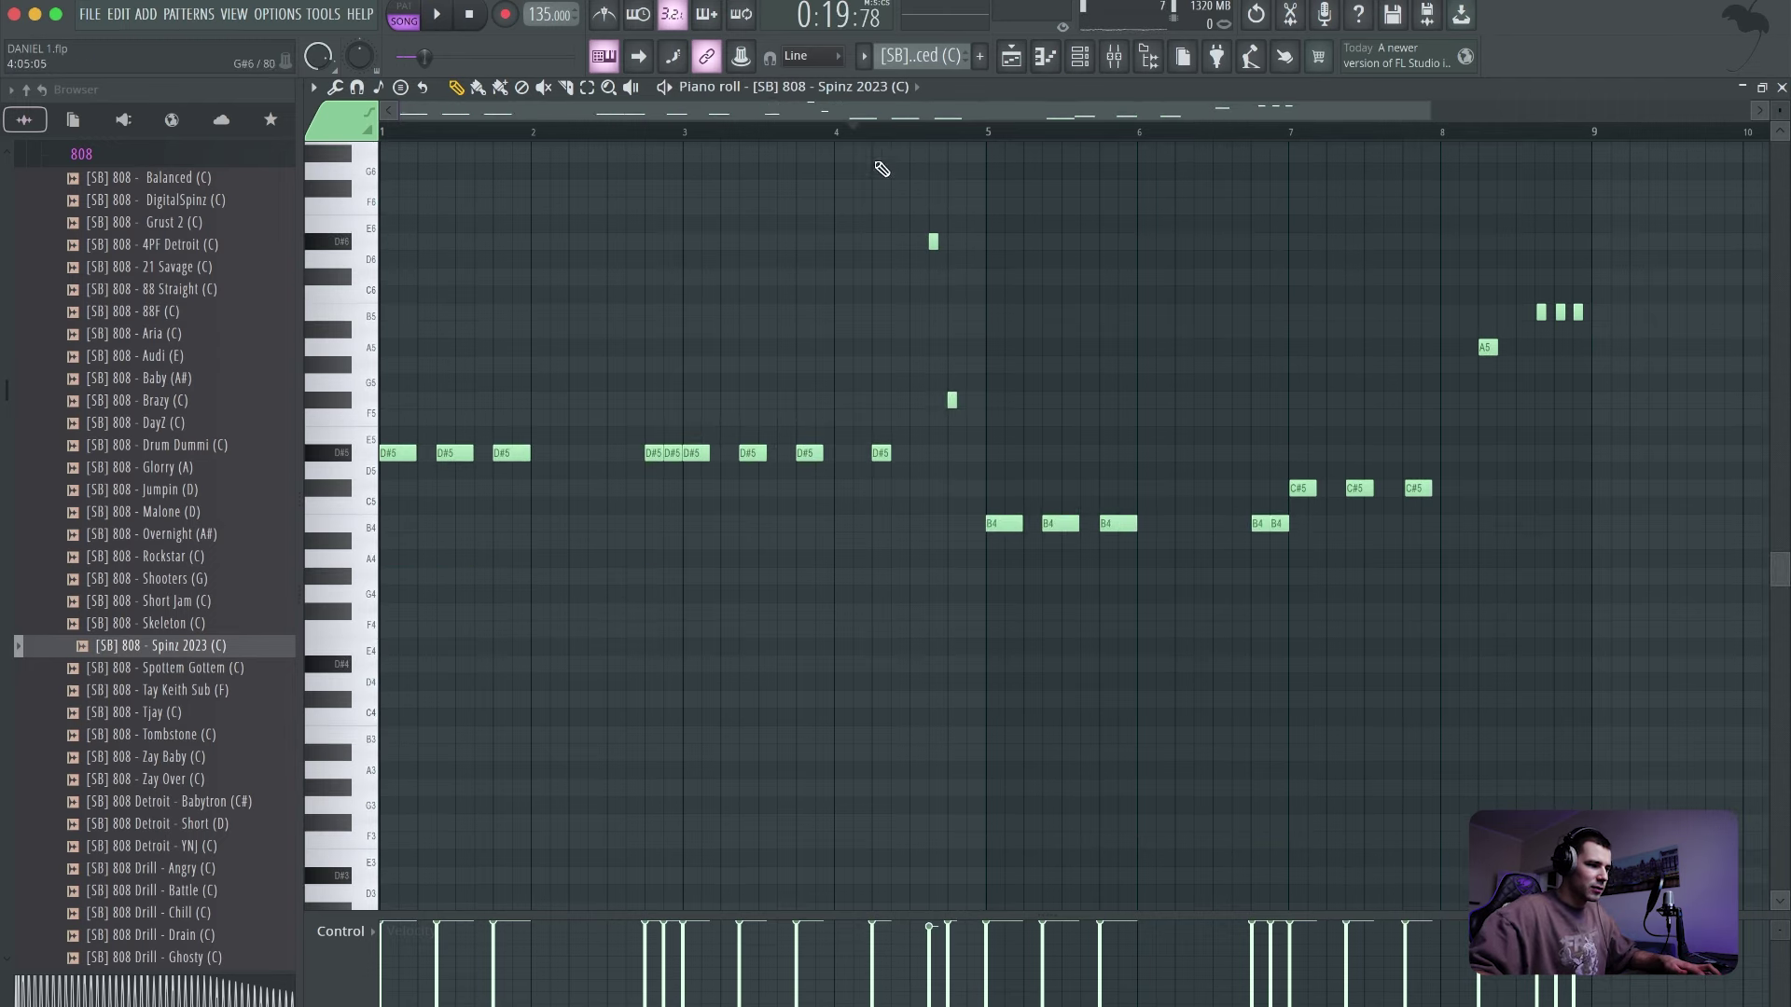
- Rework the closing 808 notes in bar 8 as C#5, C#6 and B5, and audition them
key("space")
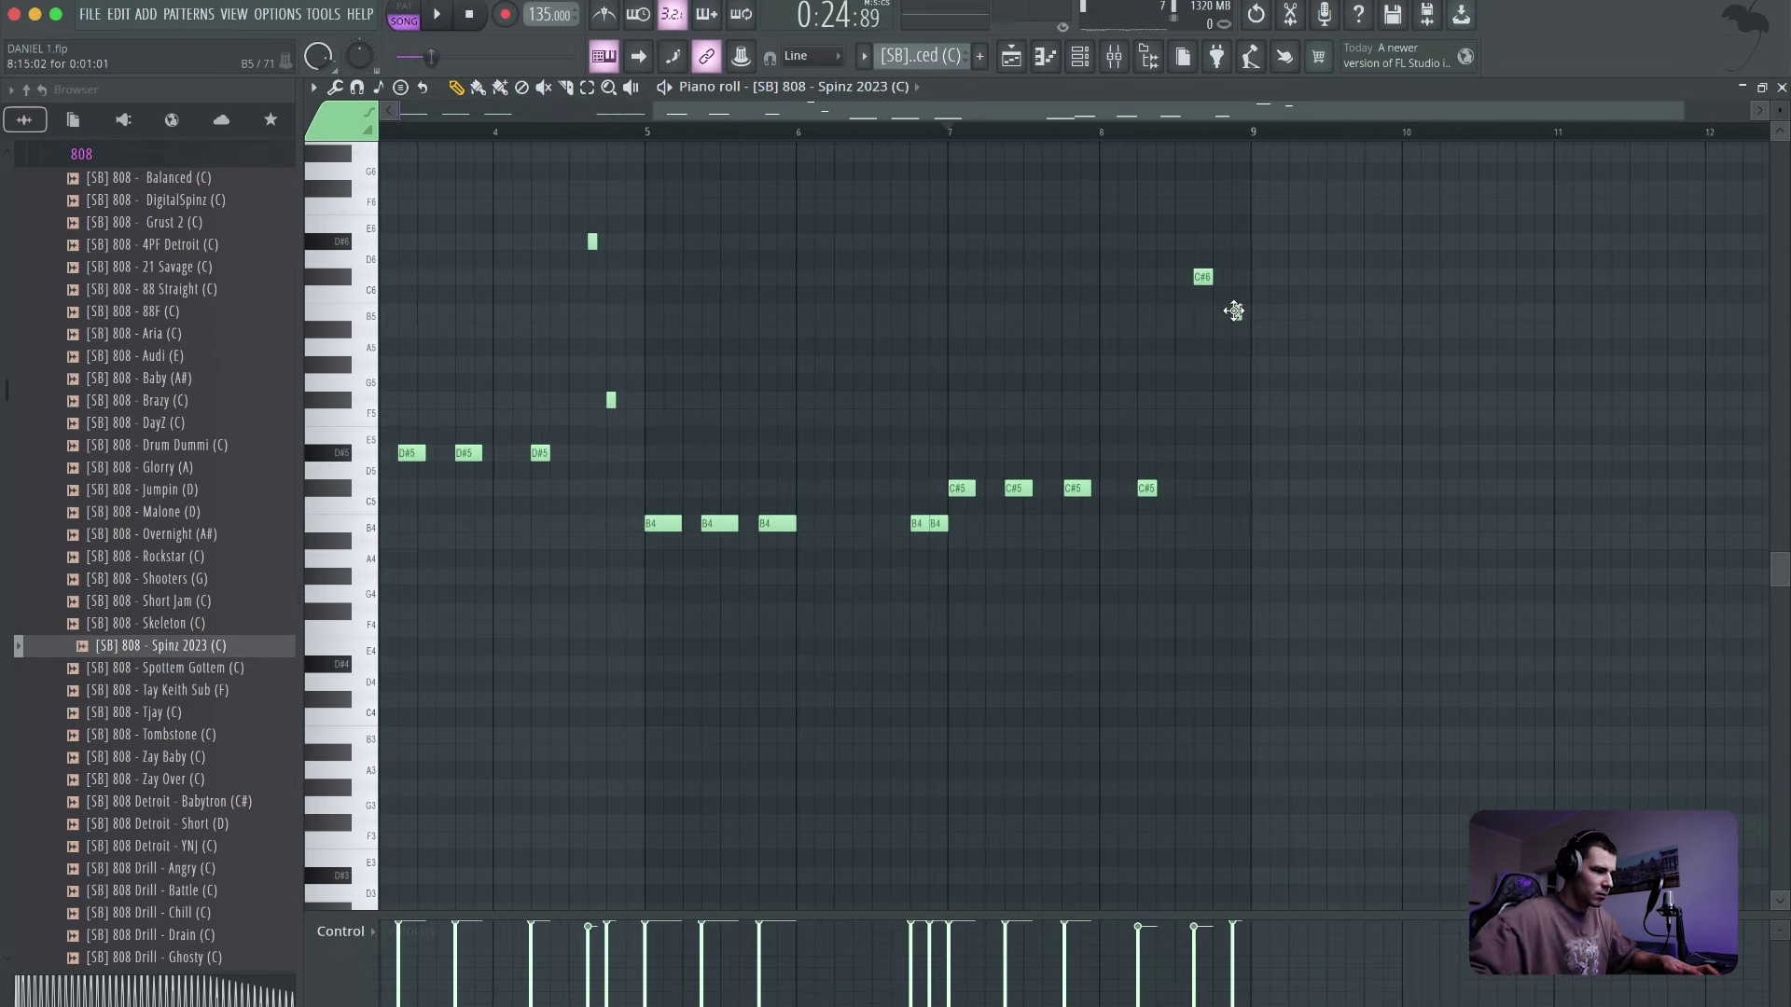
key("space")
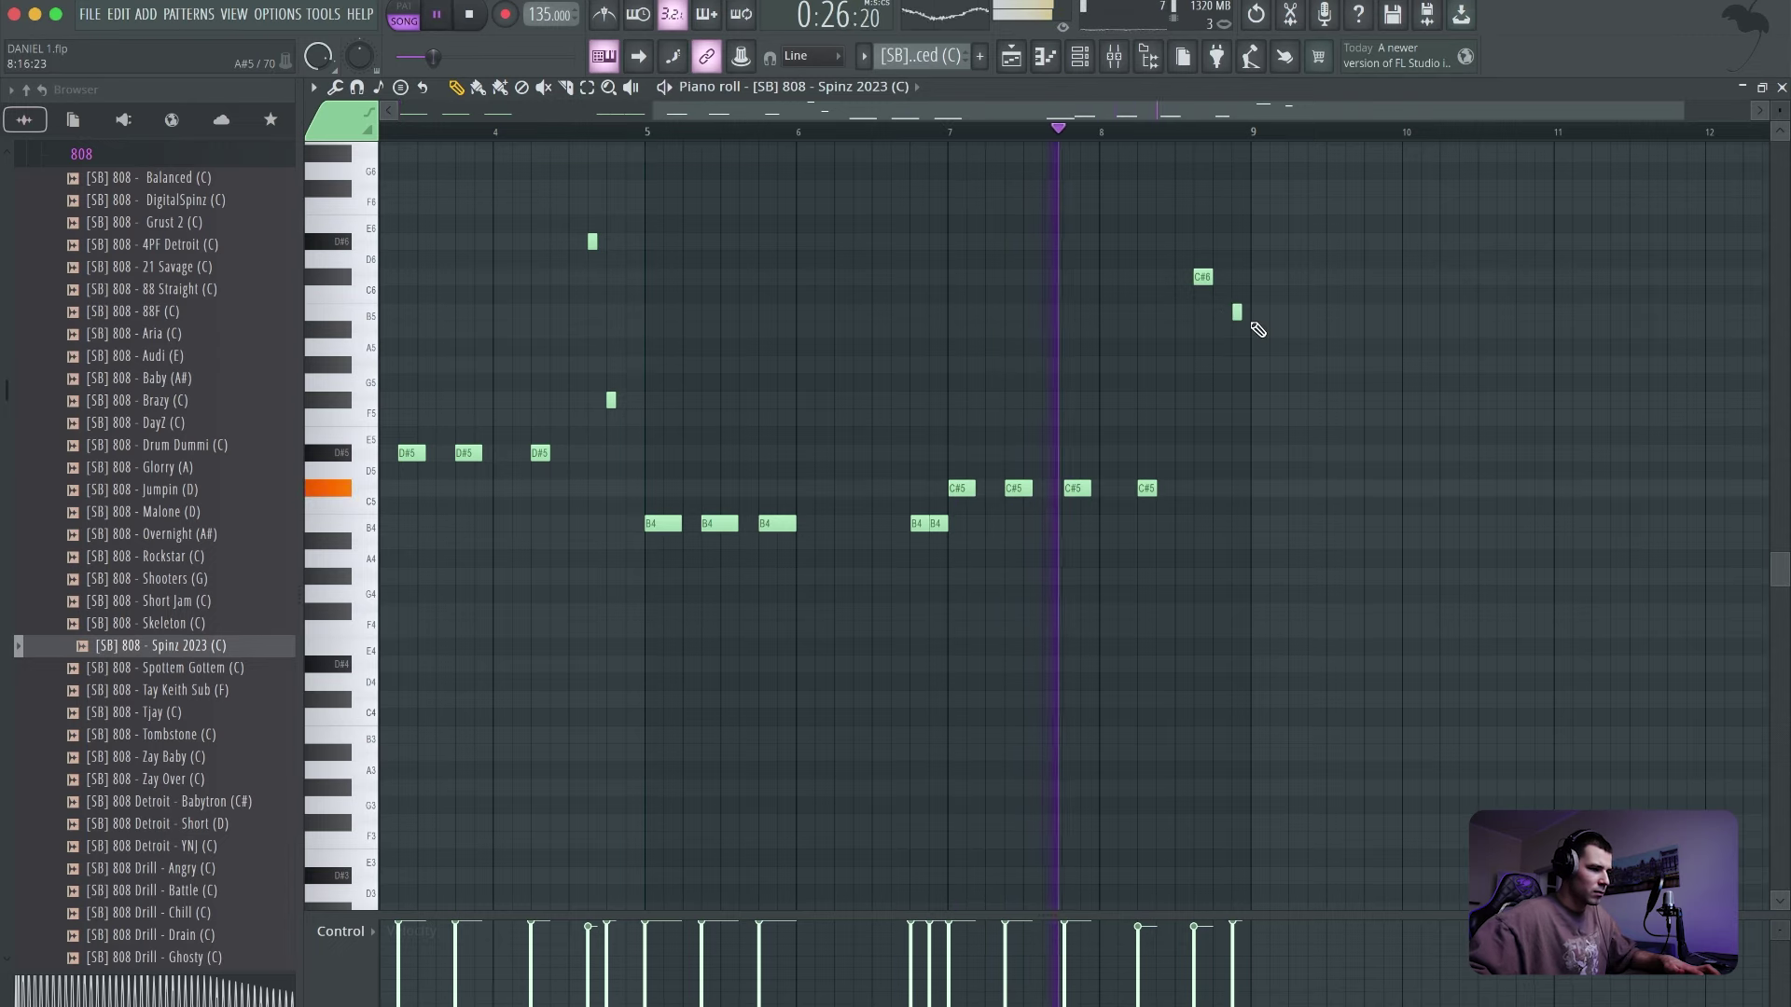
left_click(1237, 314)
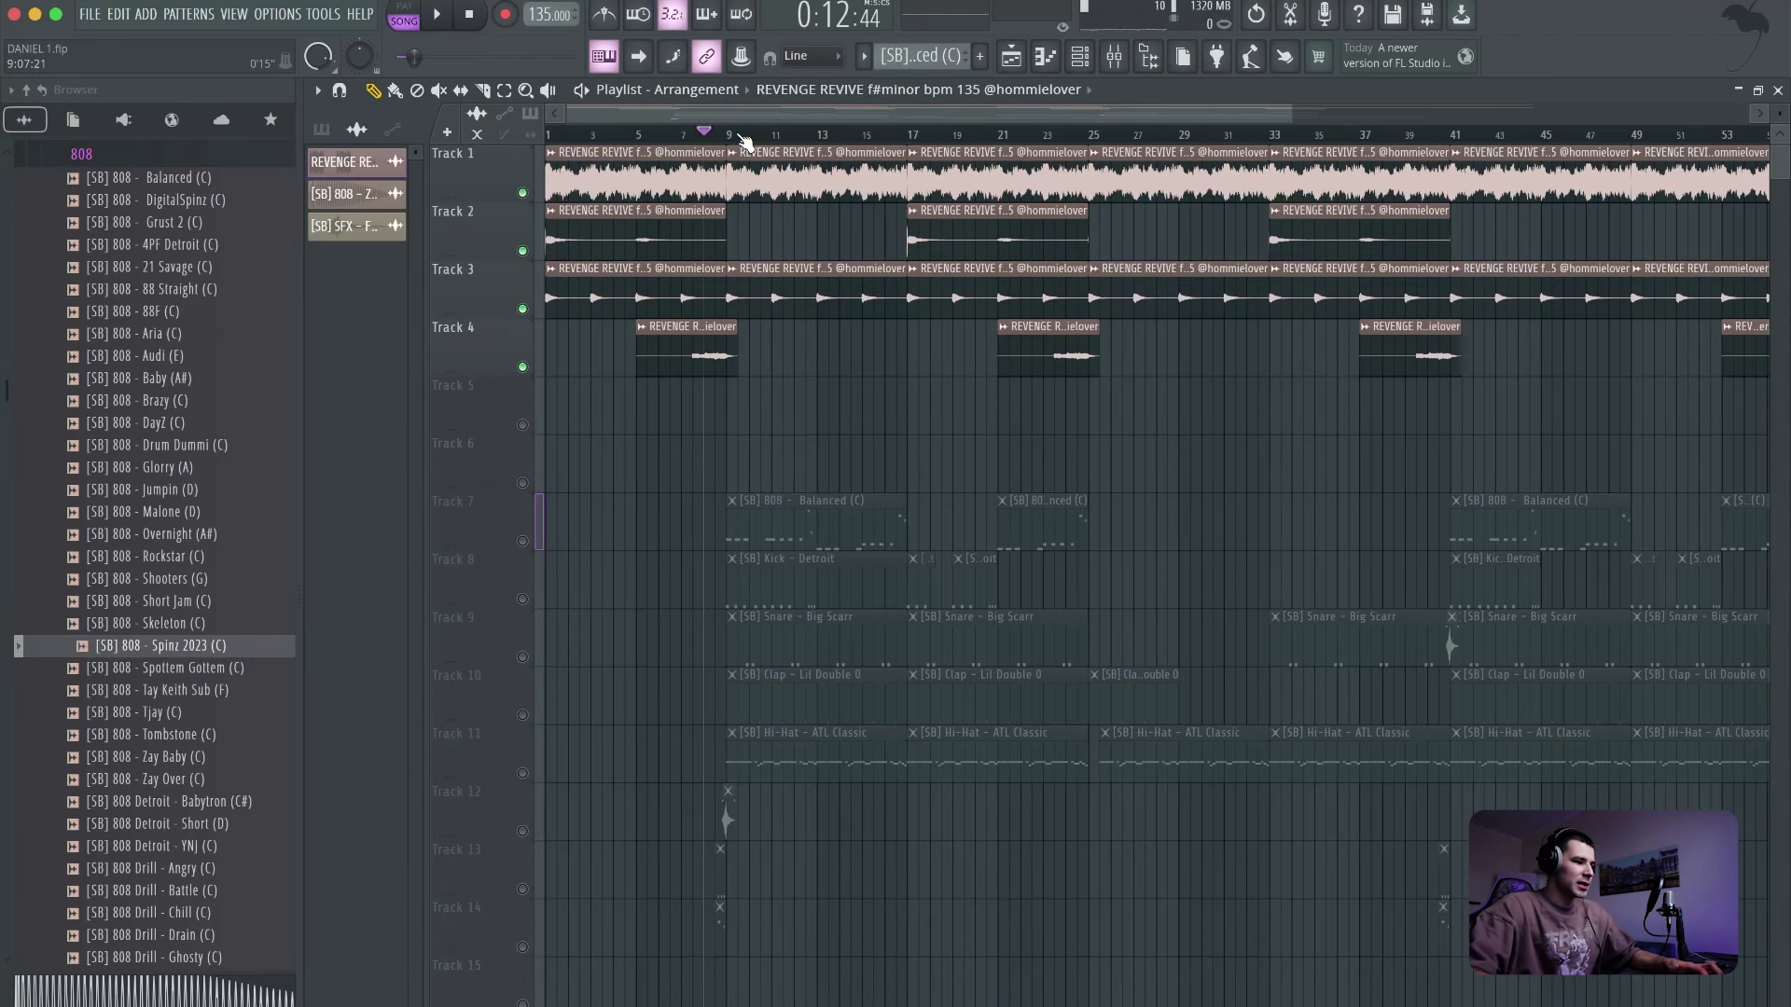
- Unmute Tracks 7 and 8 with the playhead at bar 9, and open the [SB] Kick - Detroit pattern
left_click(733, 138)
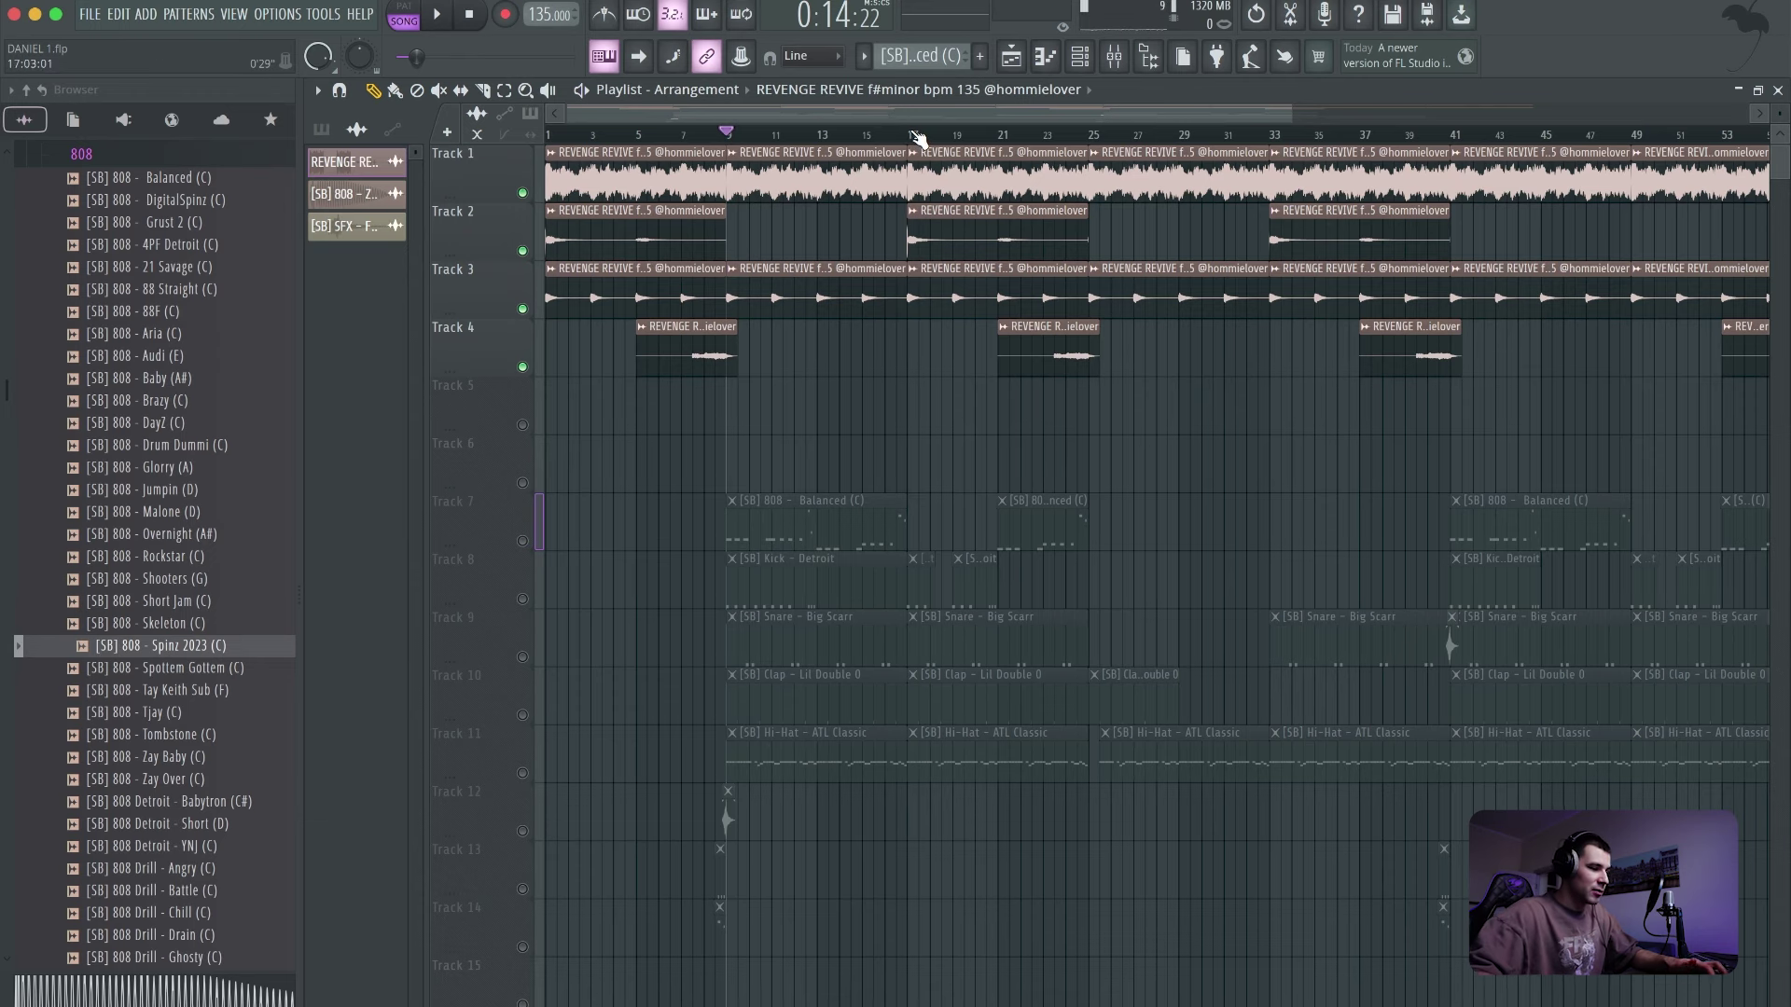
left_click(523, 542)
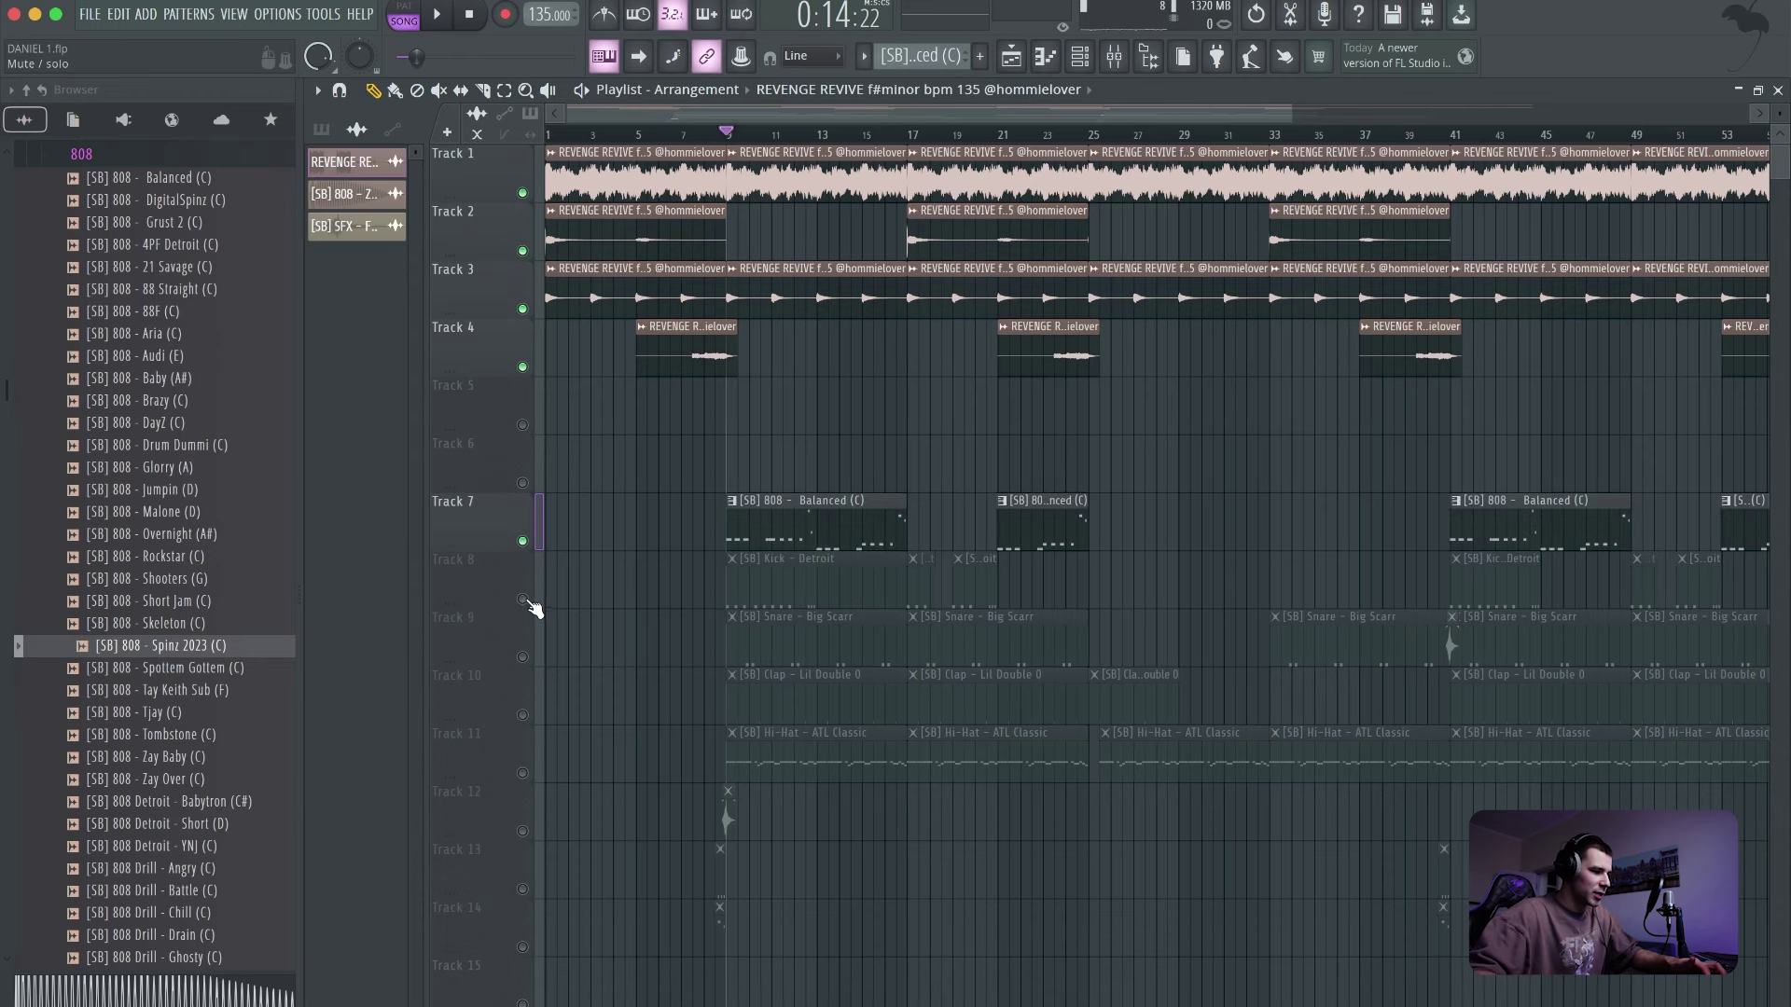
left_click(523, 600)
double_click(800, 600)
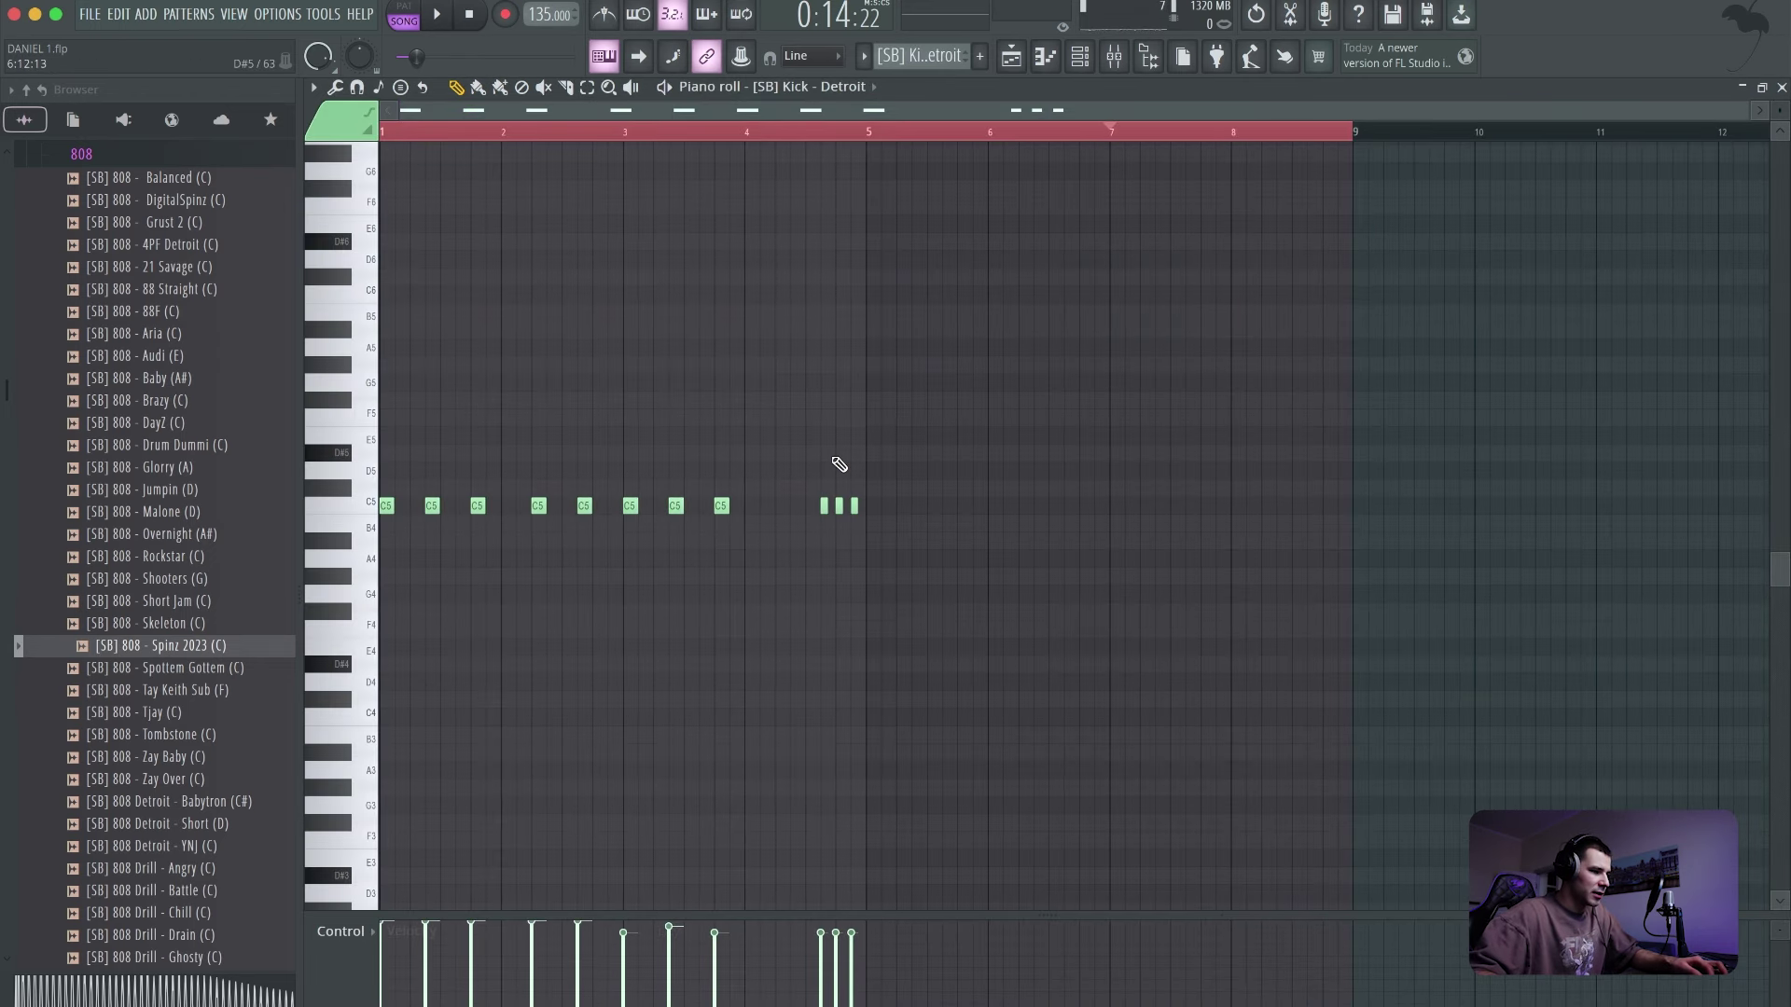
- Audition the kick pattern and move the second kick note in bar 2 two steps later
key("space")
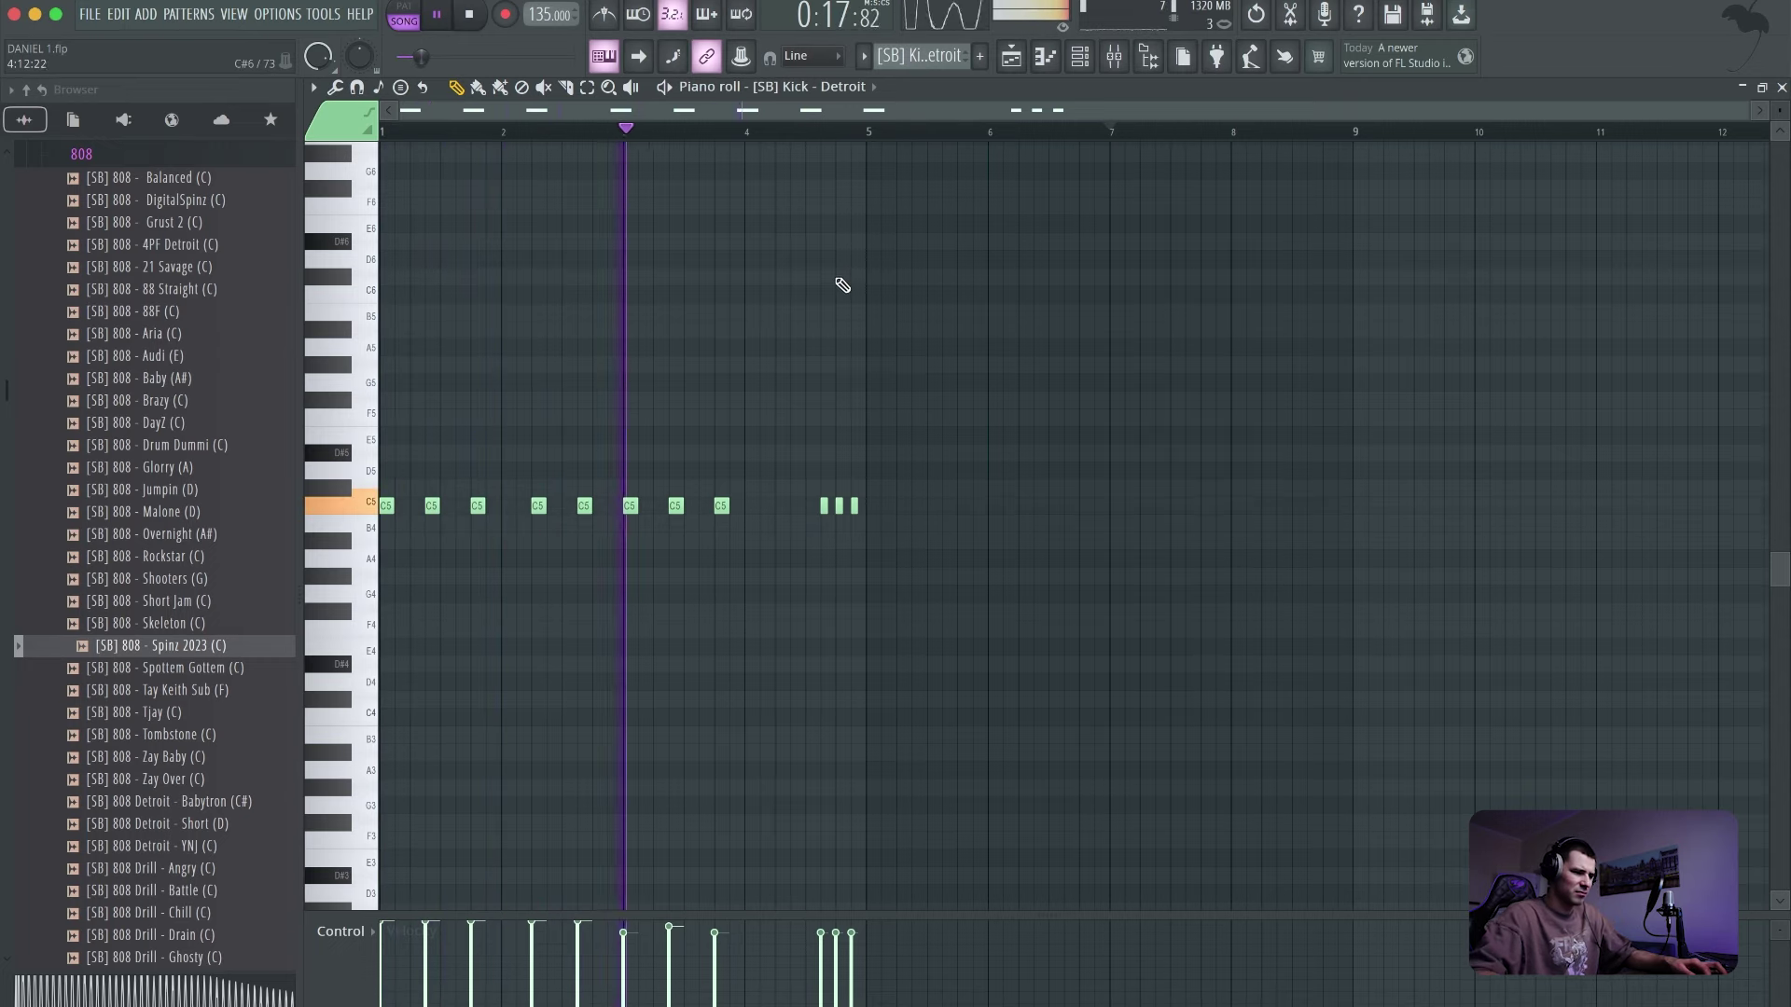
key("space")
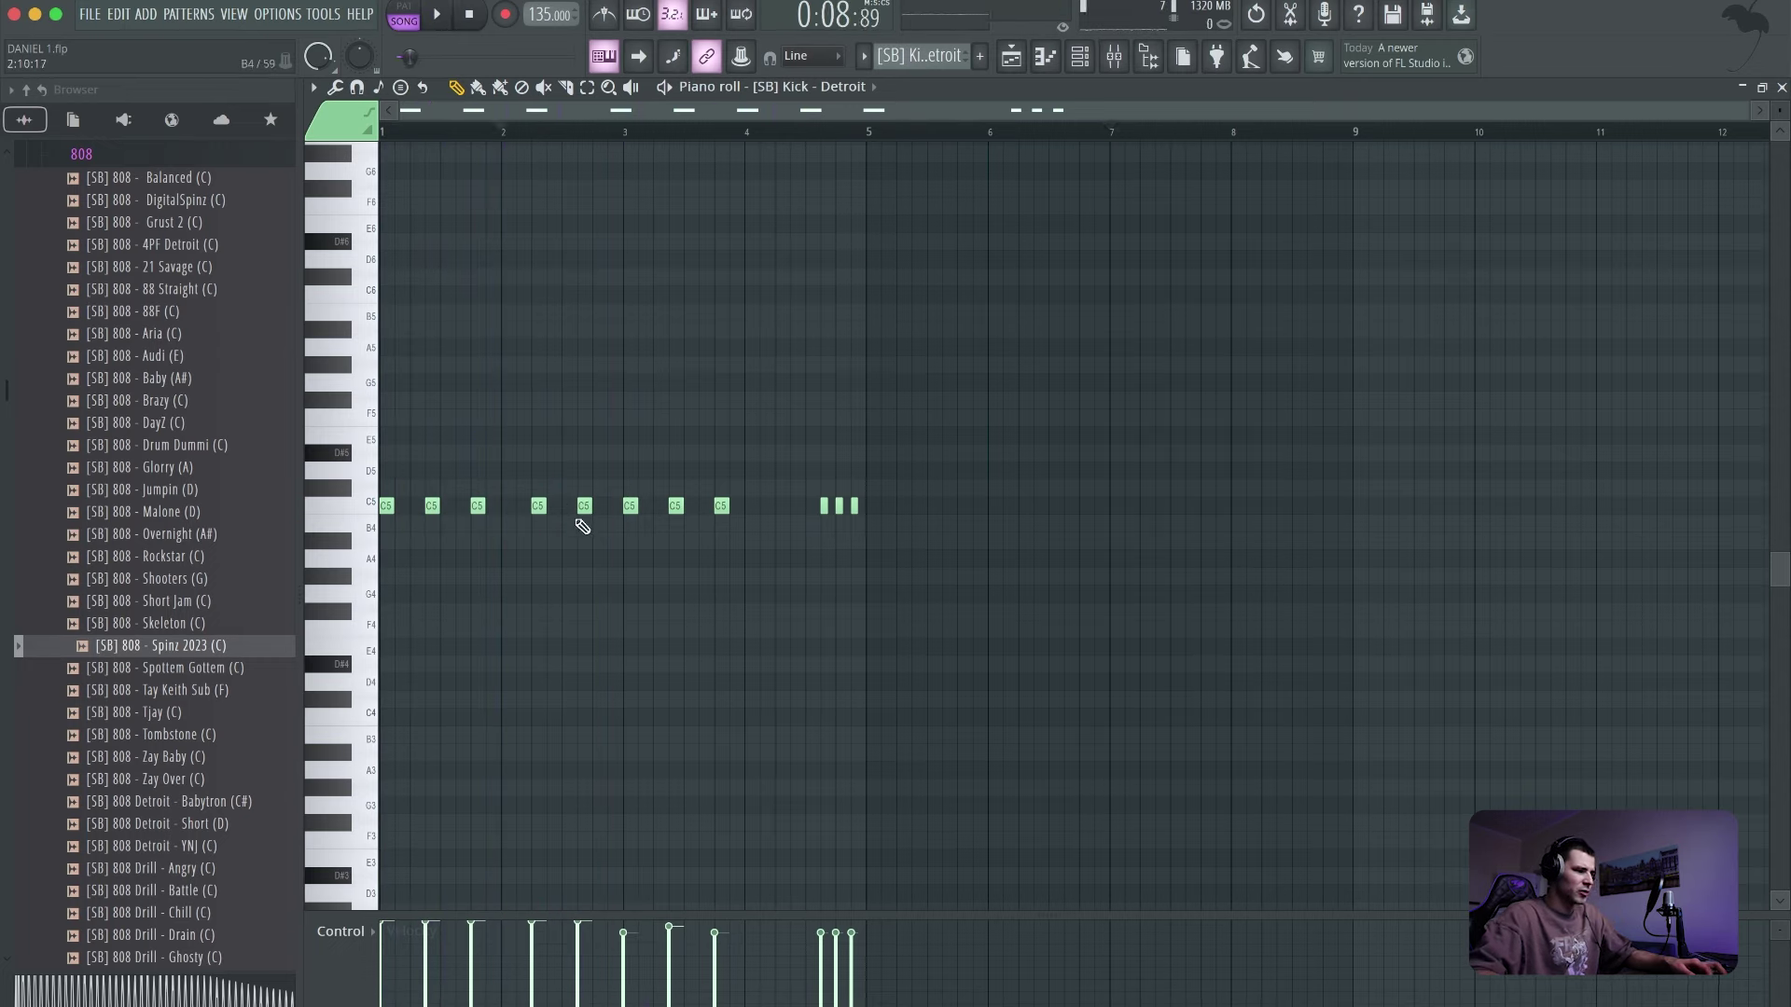
left_click(595, 505)
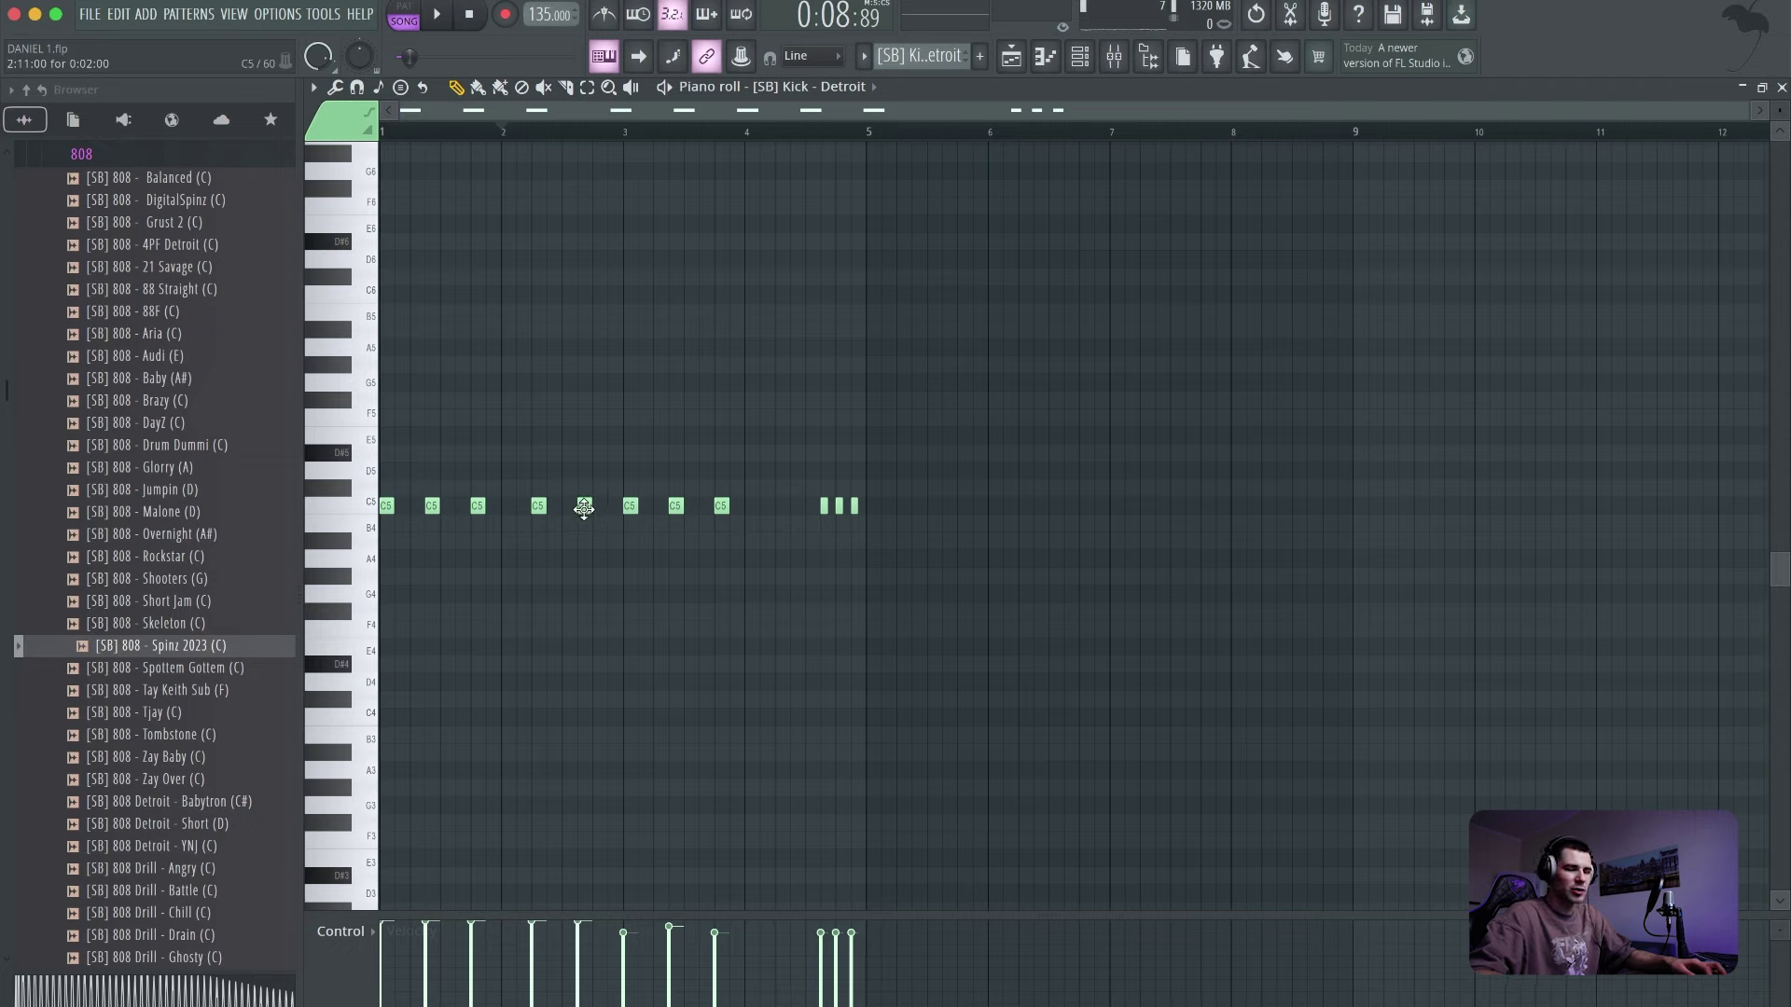
left_click_drag(584, 507, 600, 507)
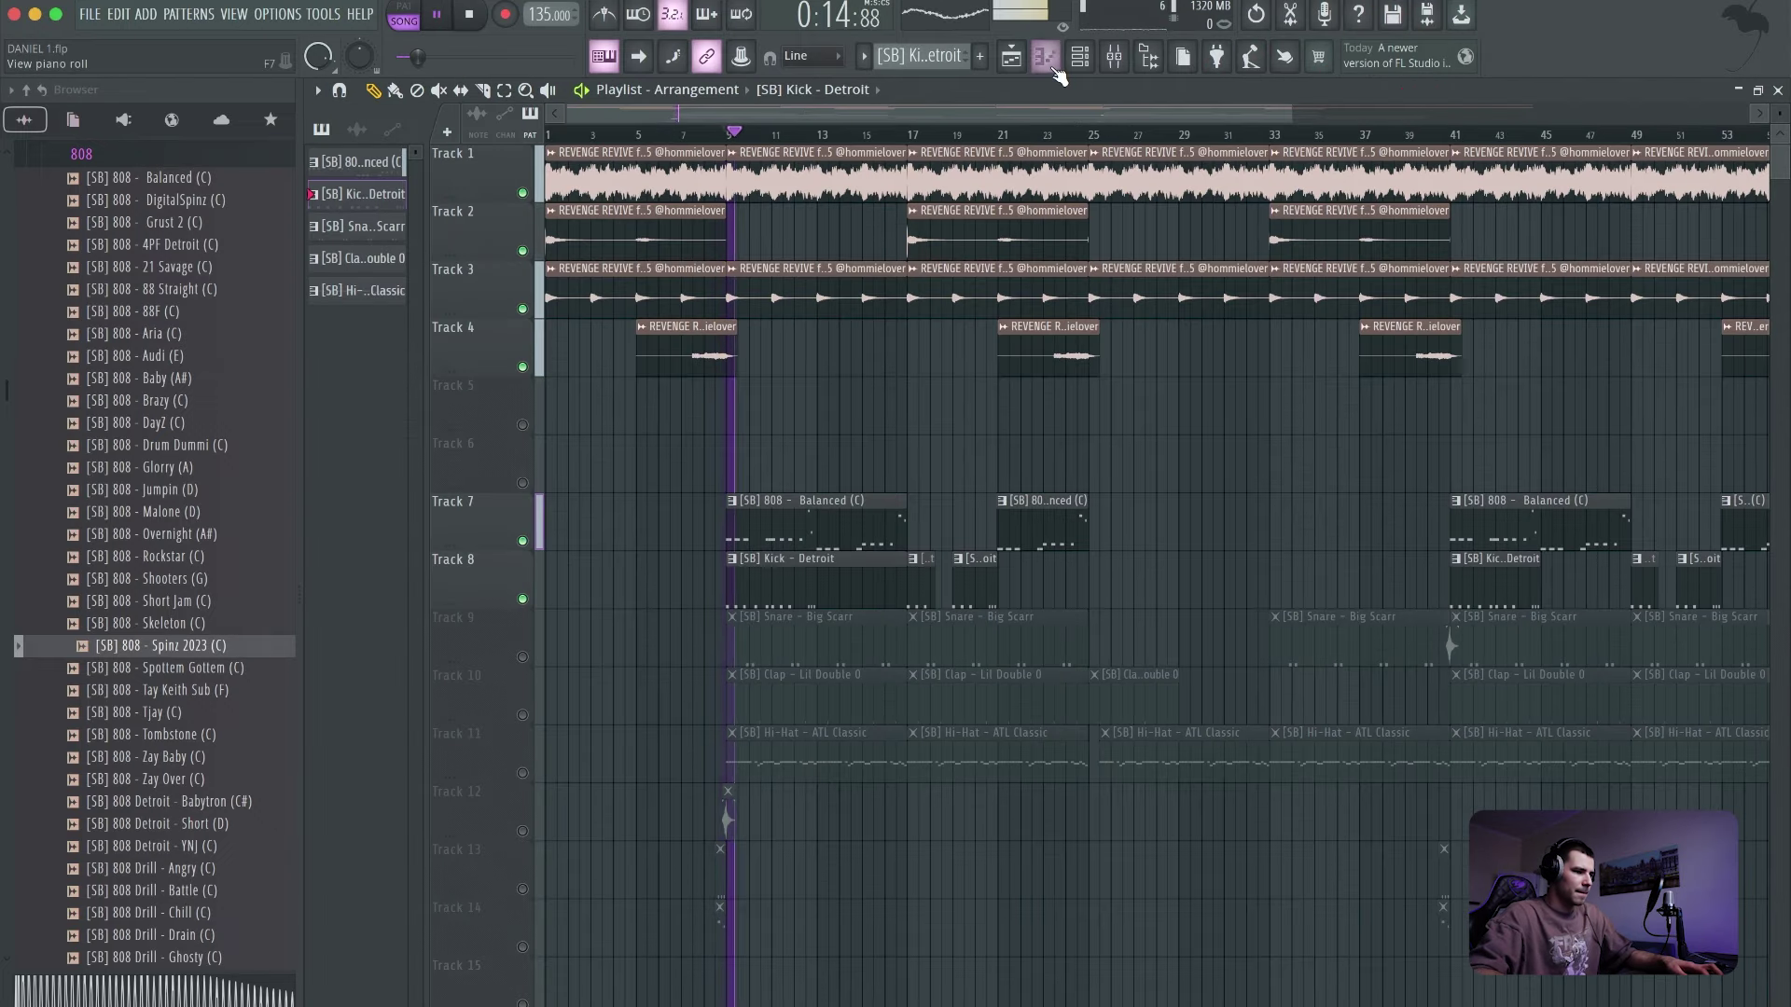
key("F7")
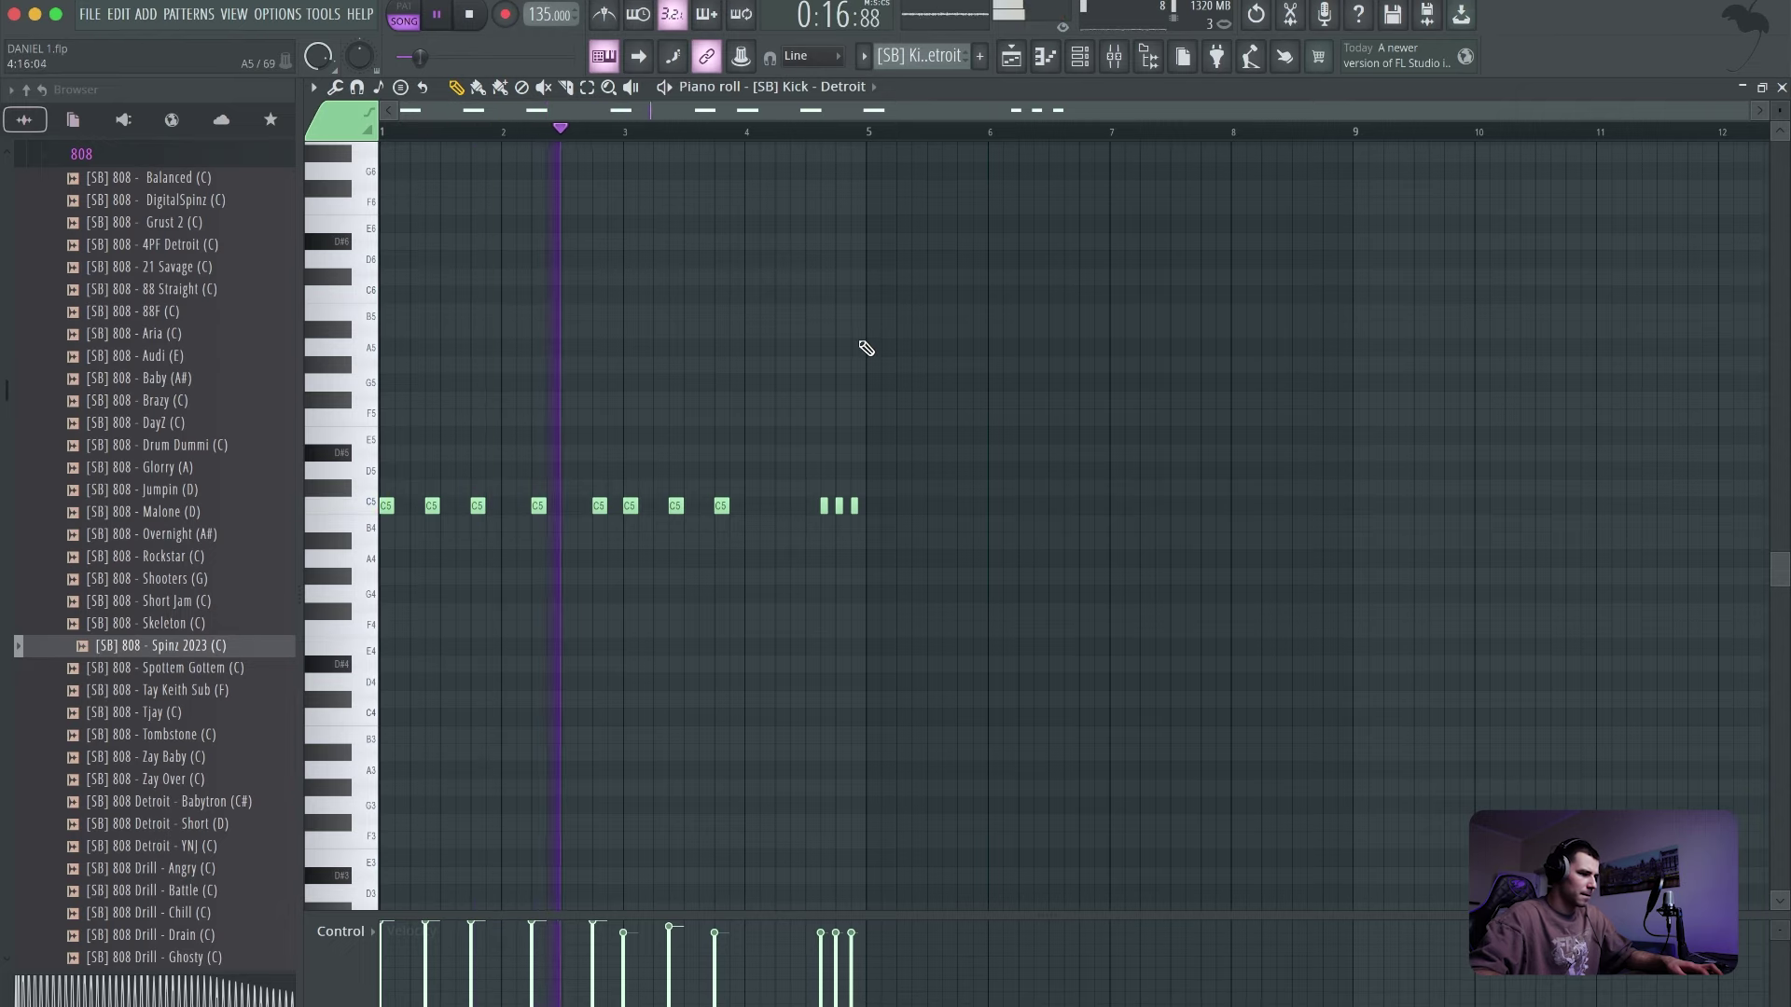
- Add a C5 kick on the second beat of bar 4 and delete the three short notes at that bar's end
left_click(782, 506)
right_click(824, 506)
right_click(838, 506)
right_click(854, 505)
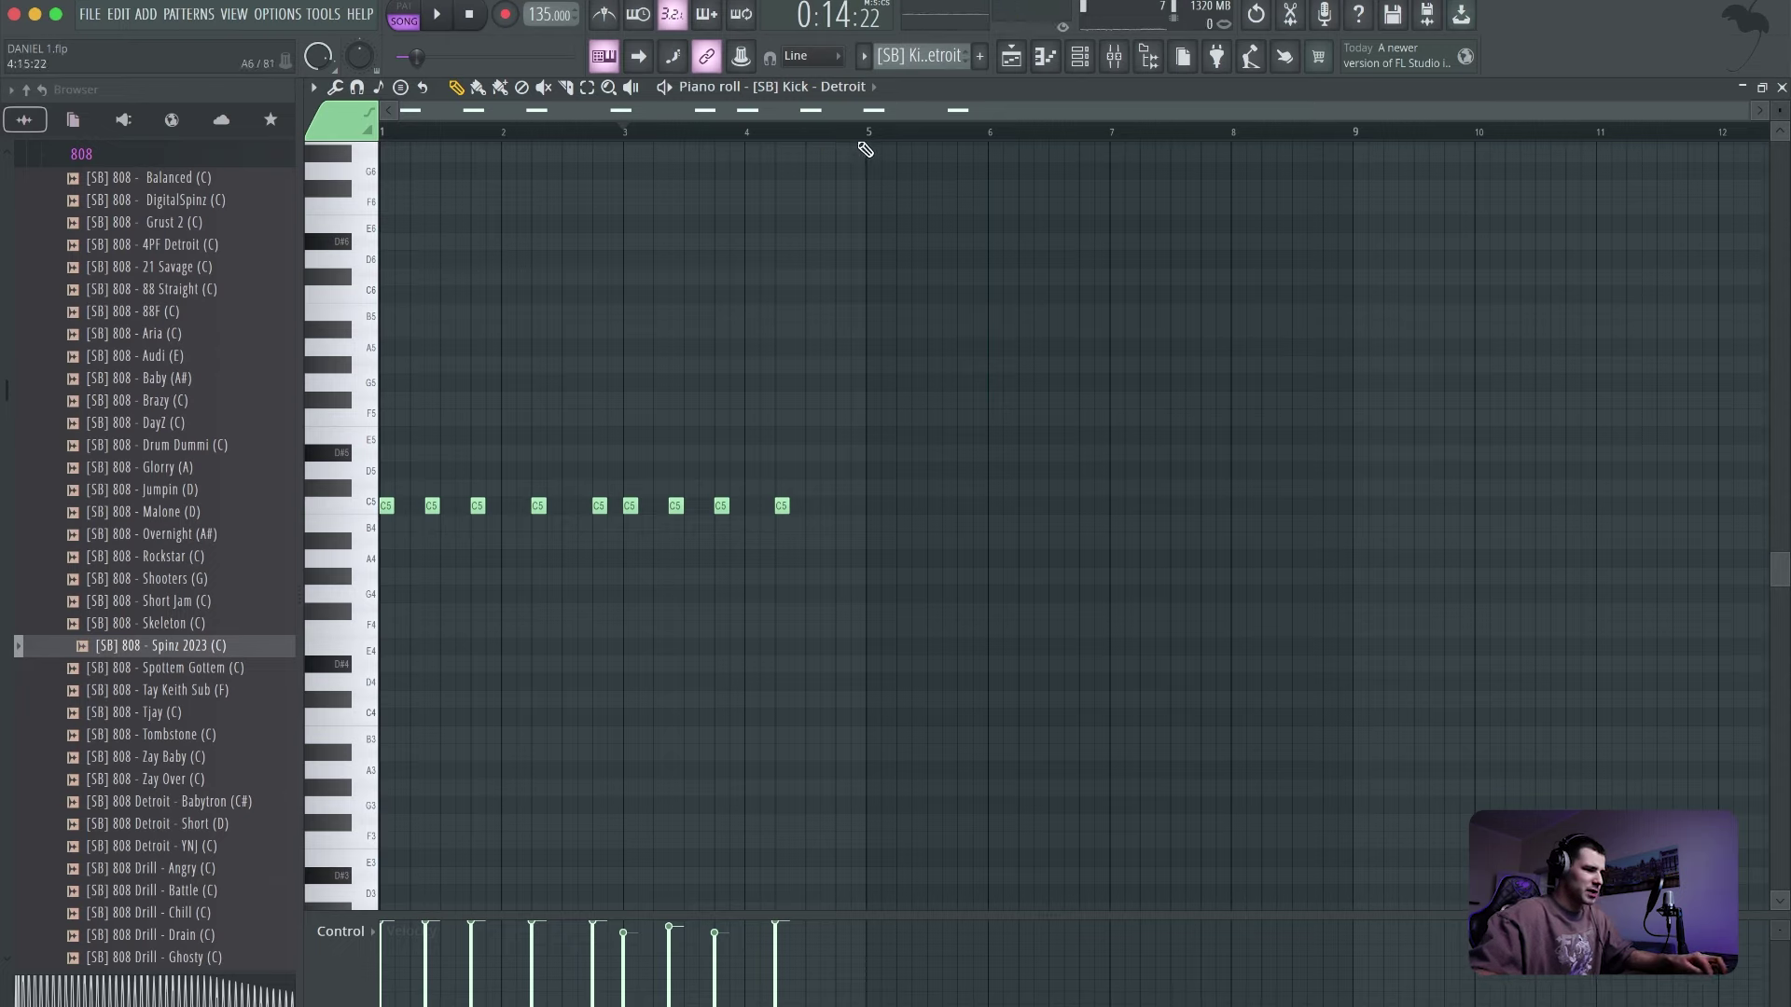
- Duplicate the four-bar kick pattern into bars 5 to 8 and return to the playlist
left_click_drag(876, 142, 378, 191)
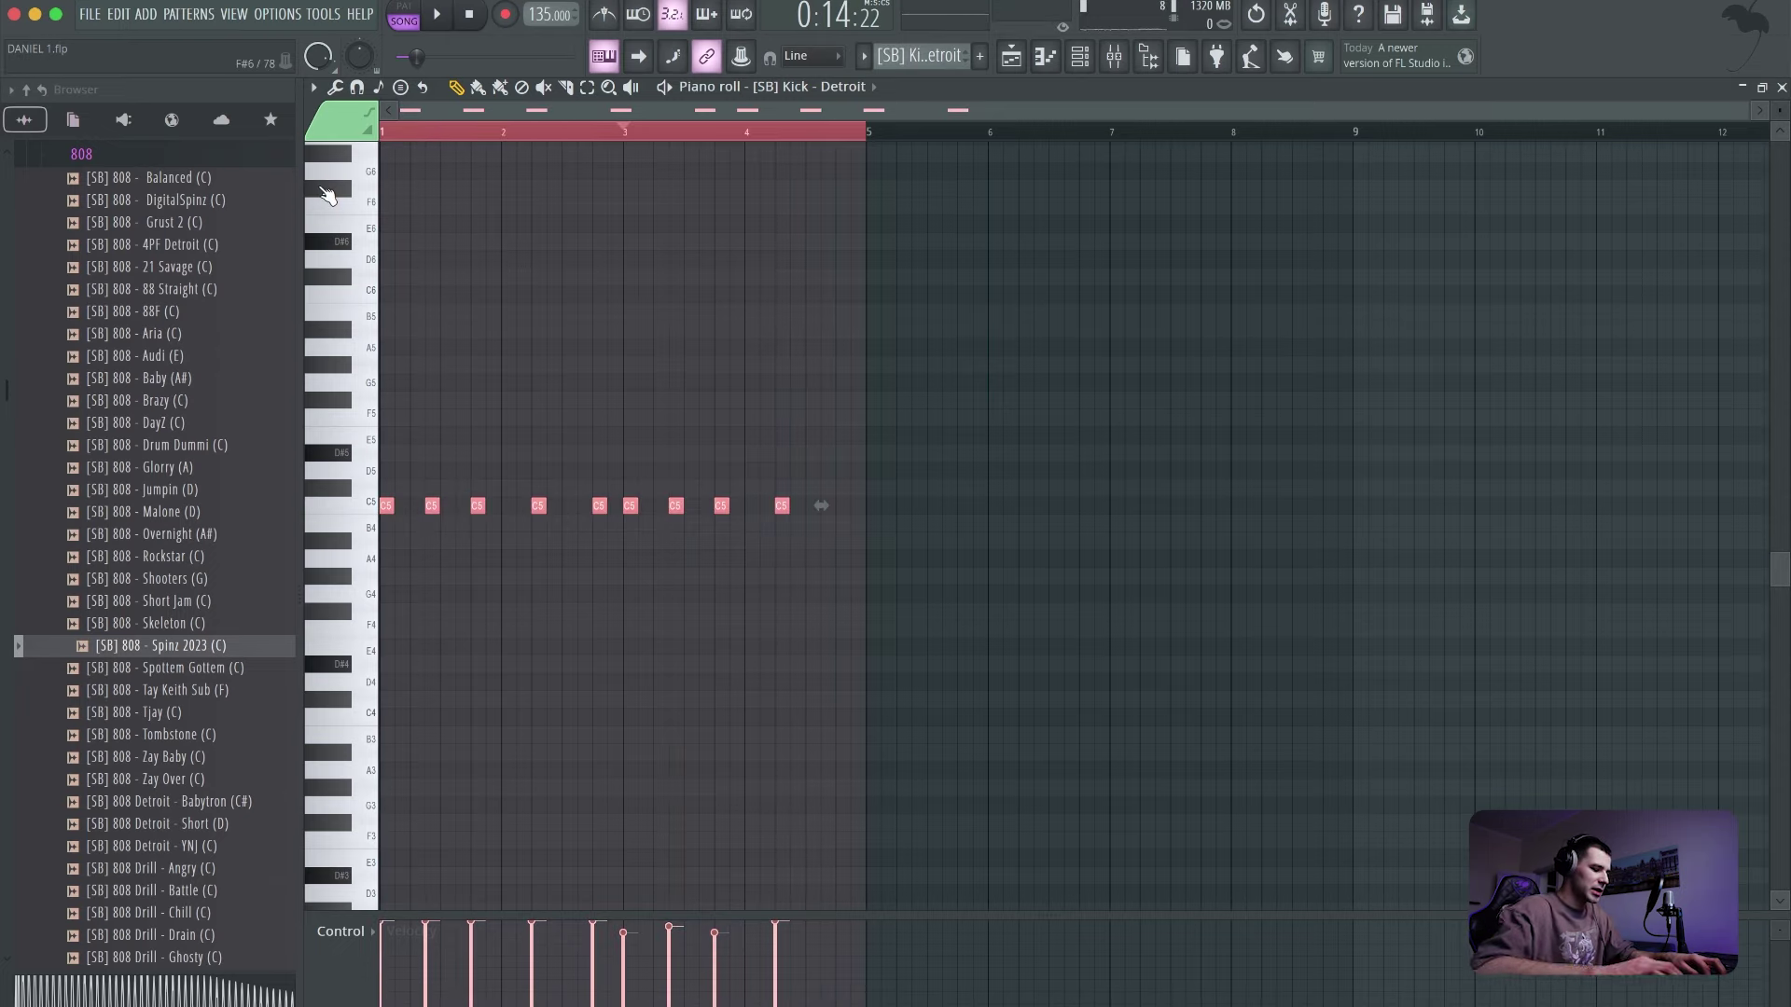
key("ctrl+b")
left_click(714, 127, "ctrl")
key("F5")
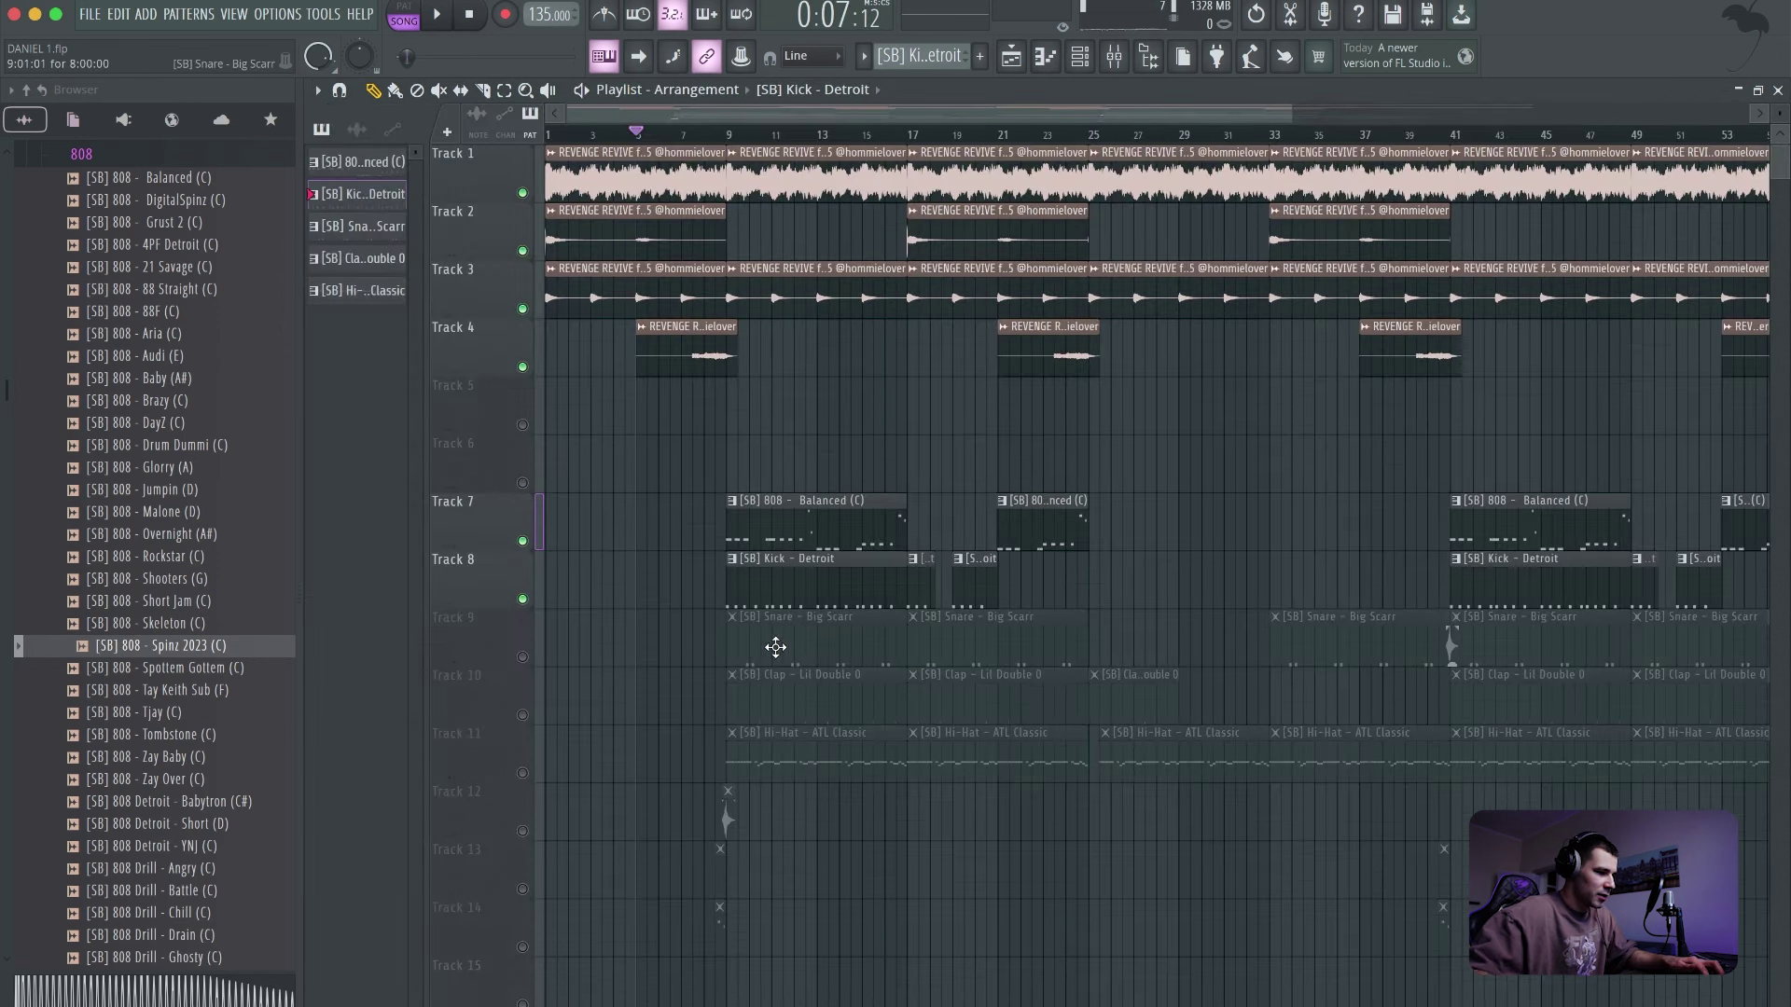
- Unmute Track 9 and open the [SB] Snare - Big Scarr pattern to audition it from bar 9
left_click(523, 657)
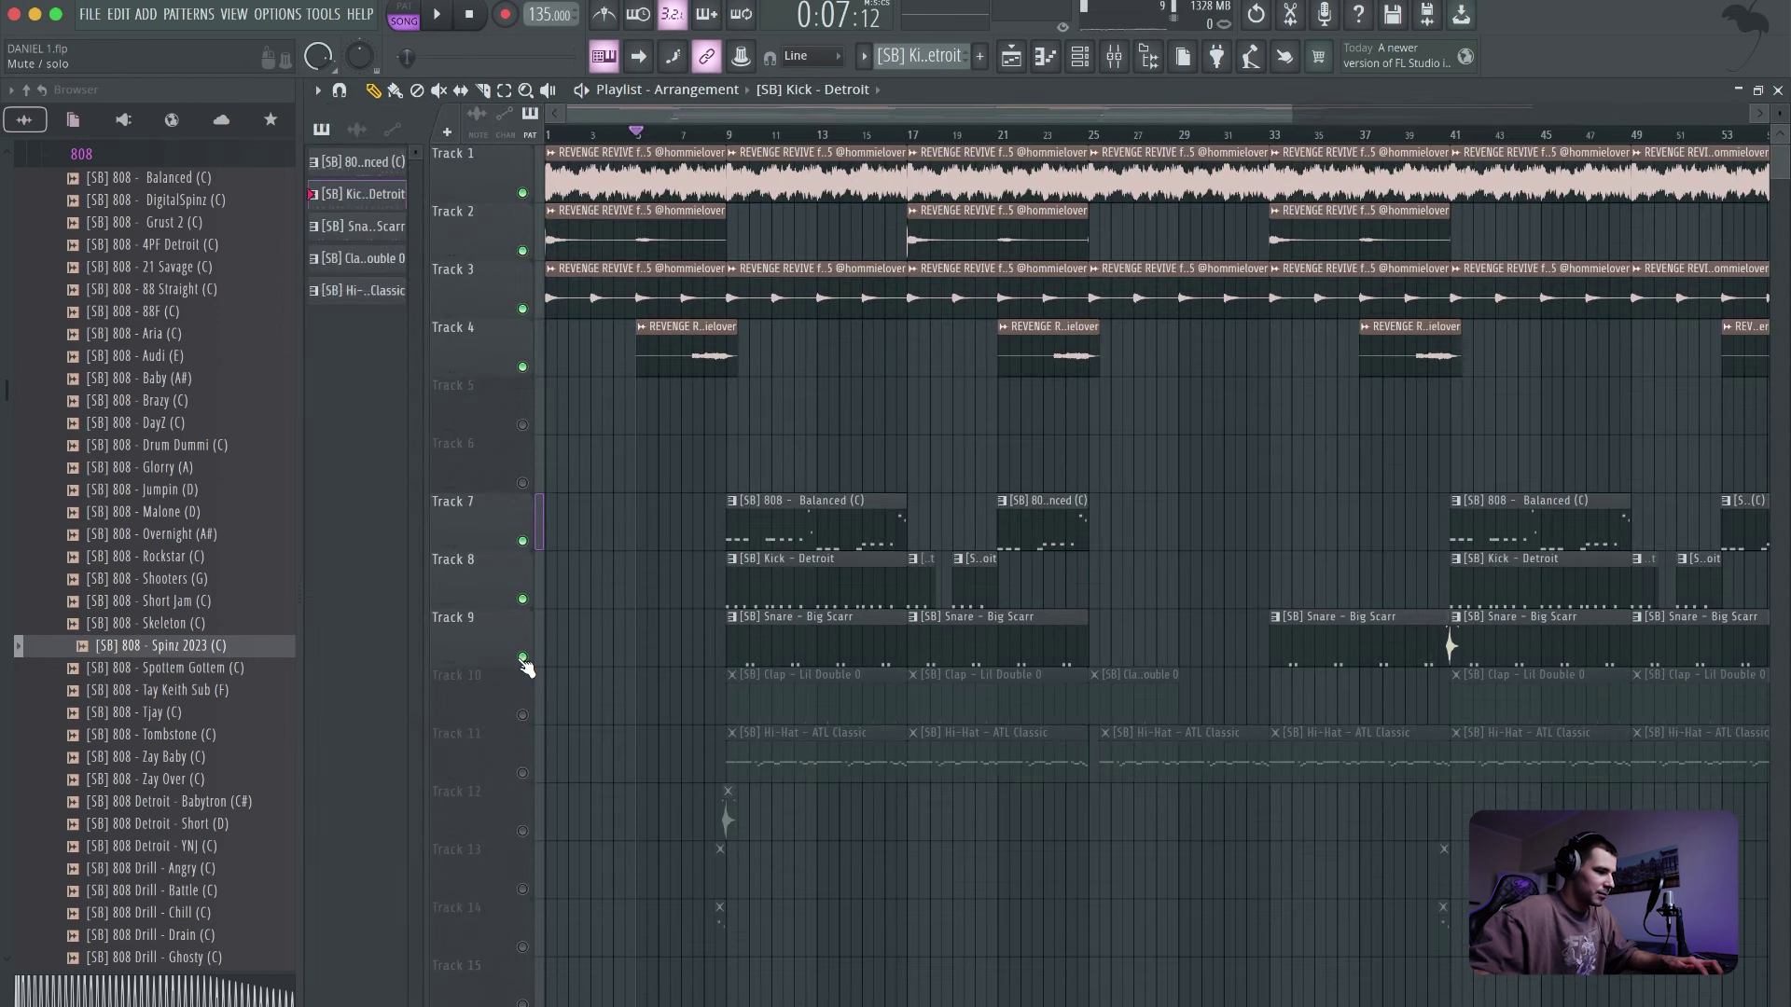
left_click(730, 136)
double_click(810, 634)
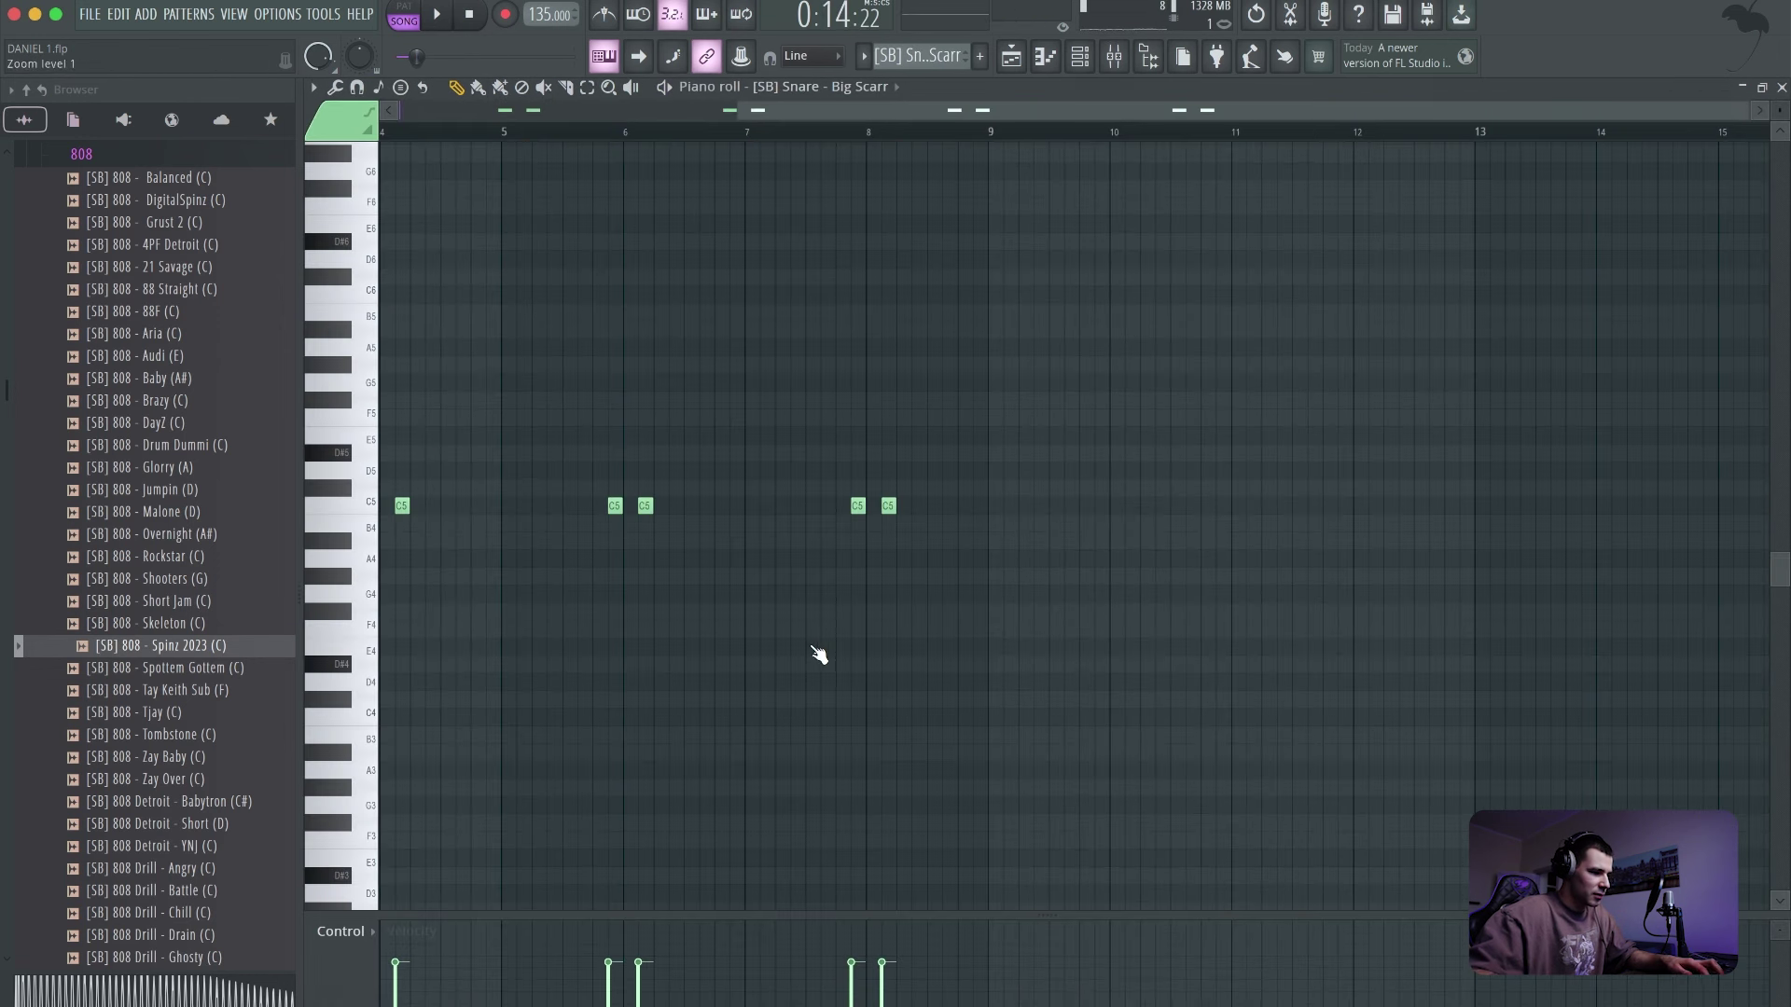
key("space")
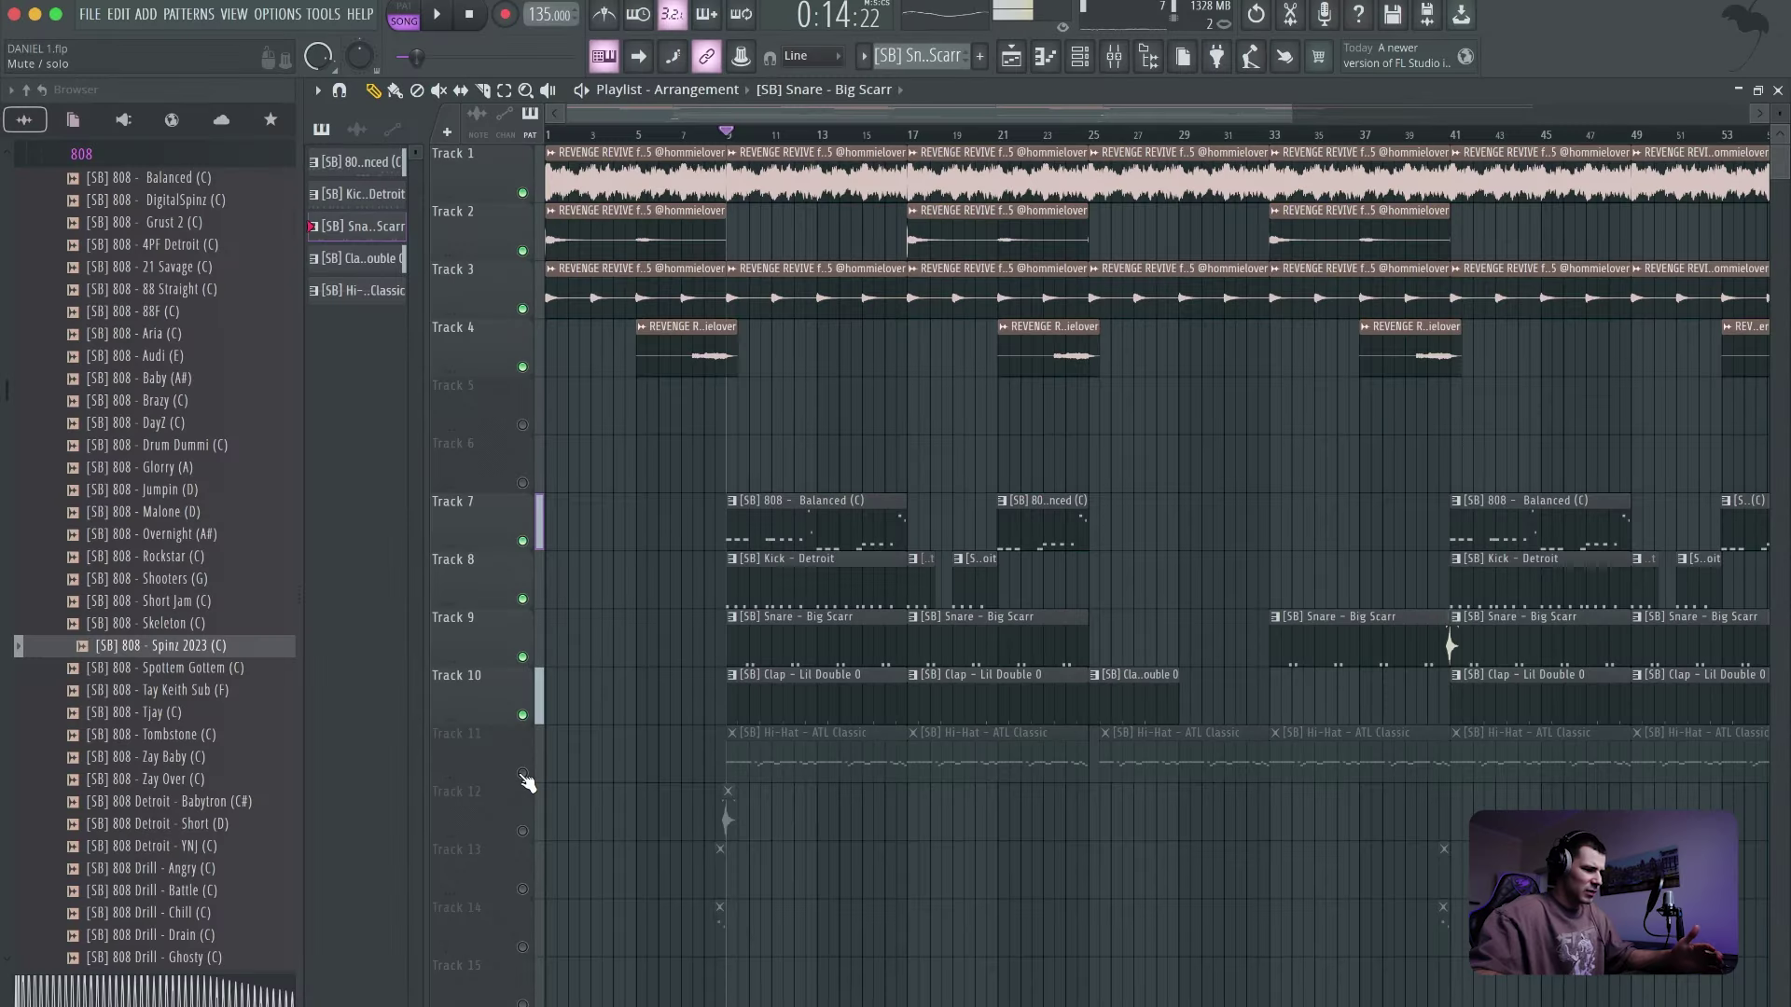
- Unmute the clap and hi-hat on Tracks 10 and 11 and play them with the arrangement
left_click(523, 774)
key("F7")
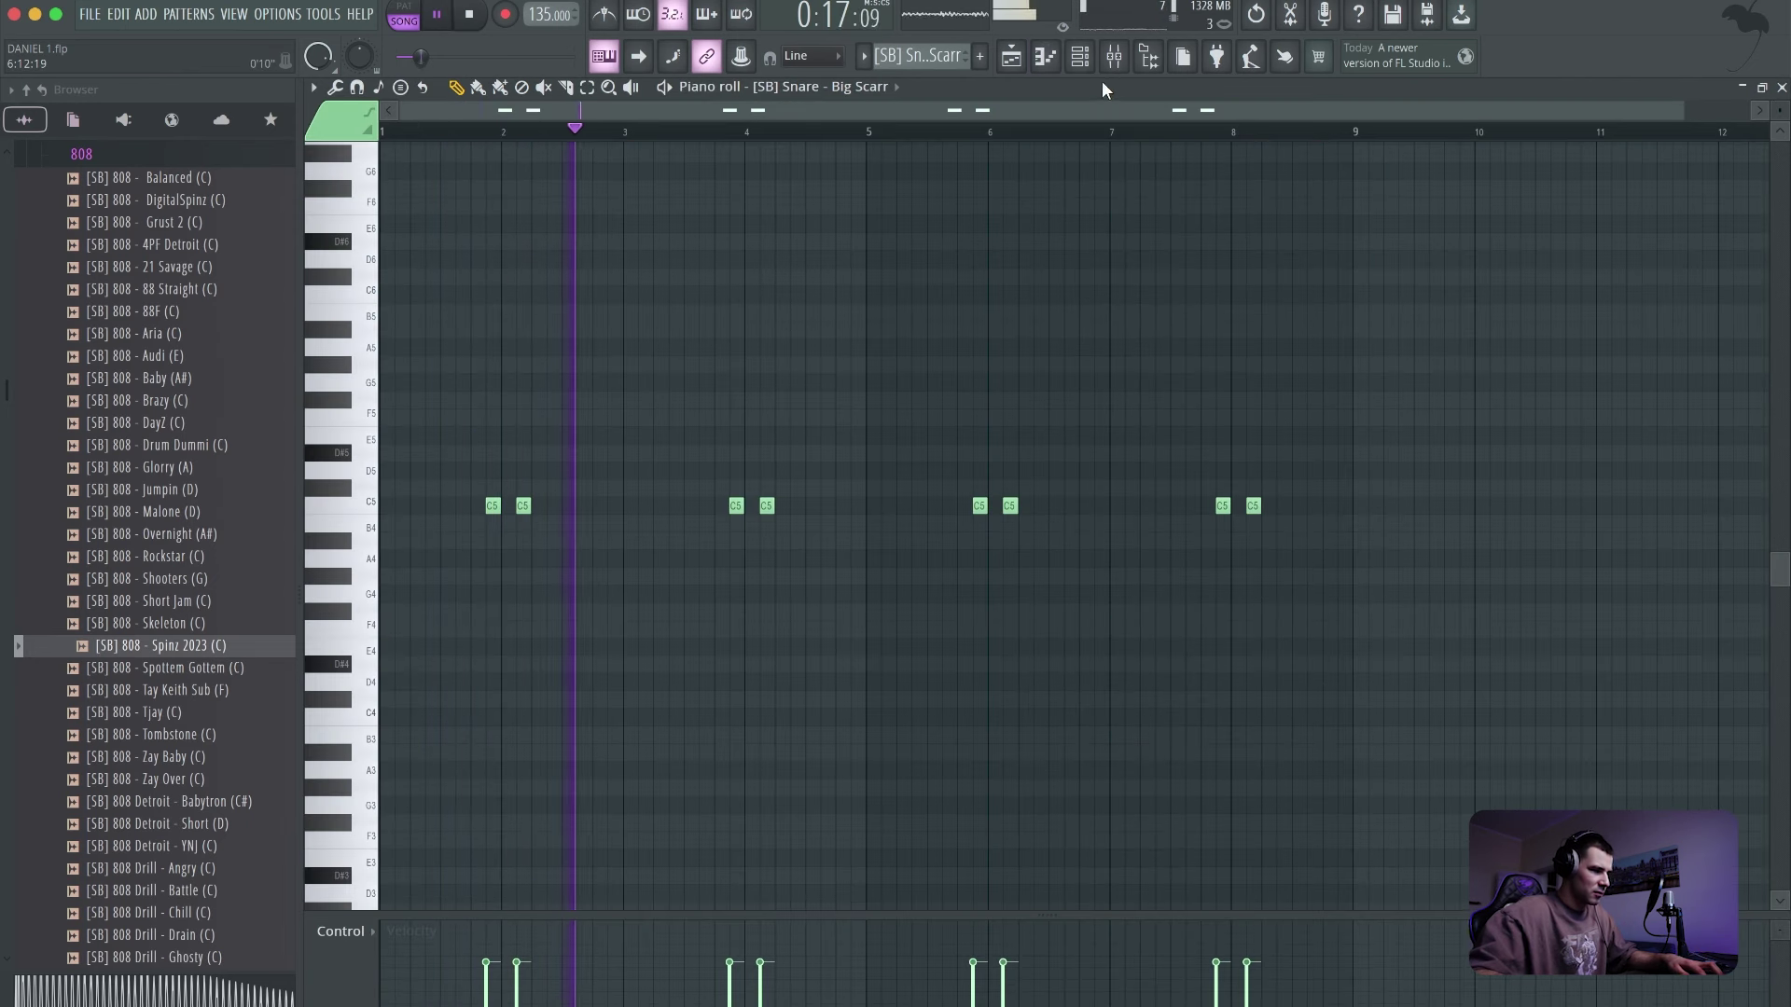
left_click(1010, 56)
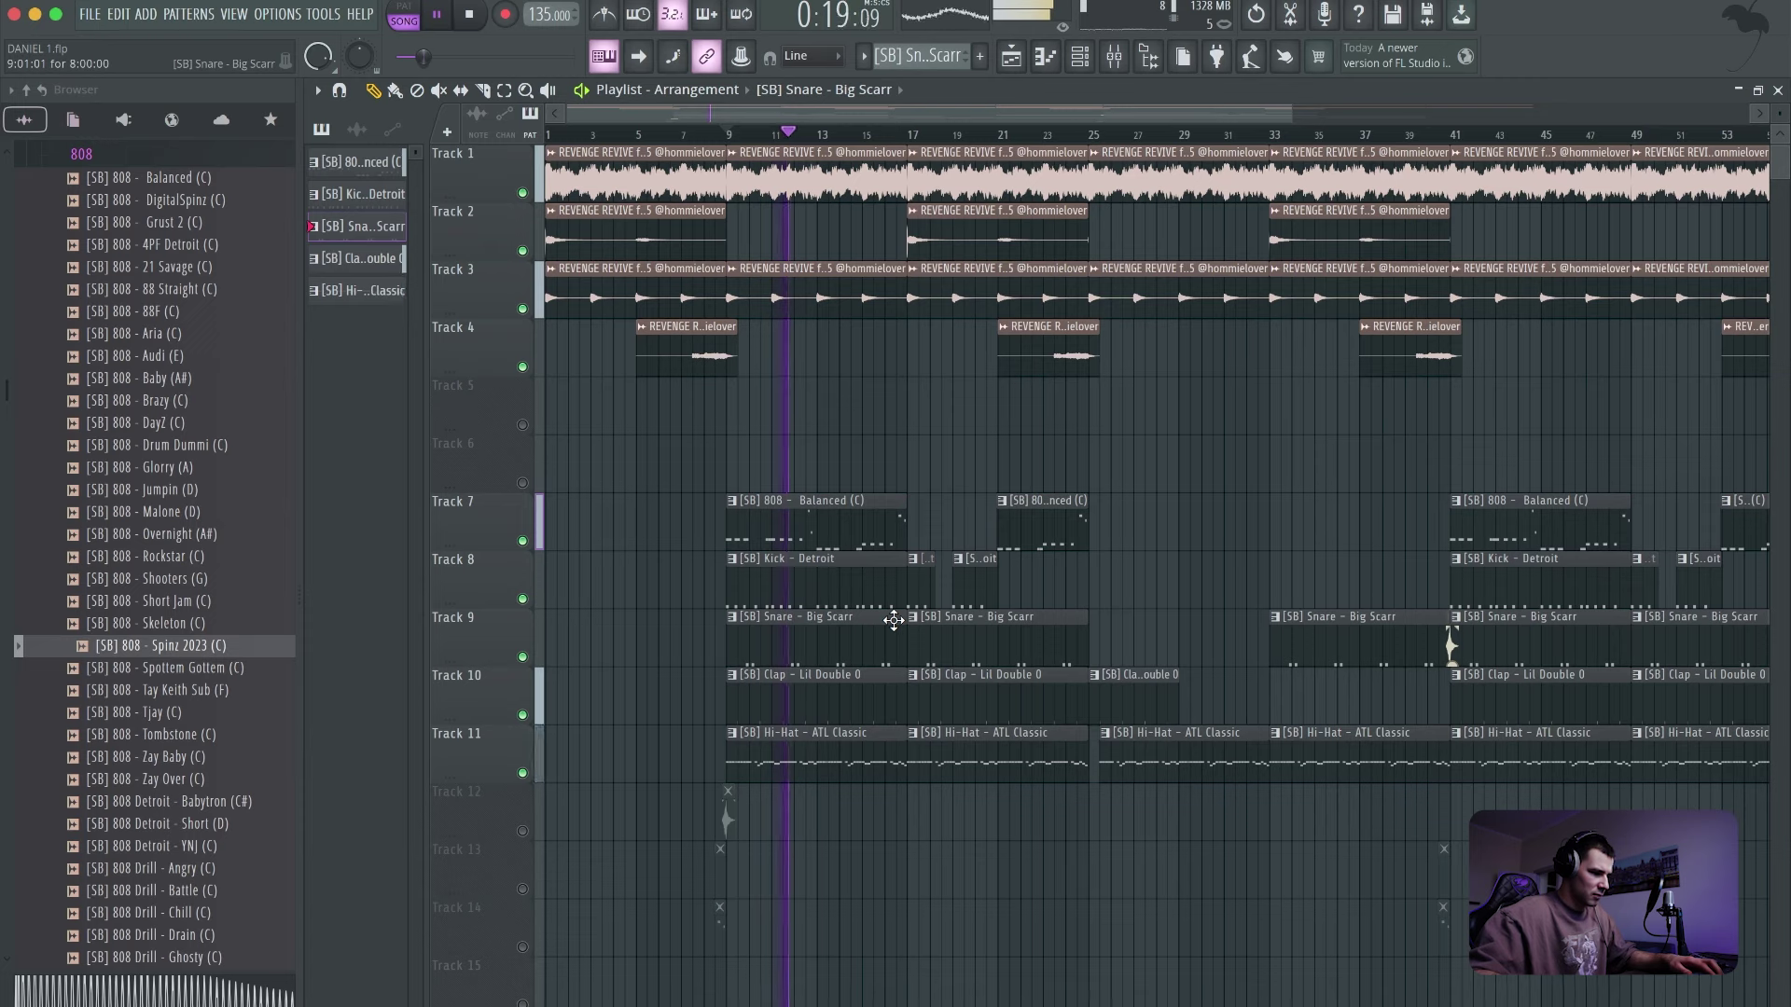
key("space")
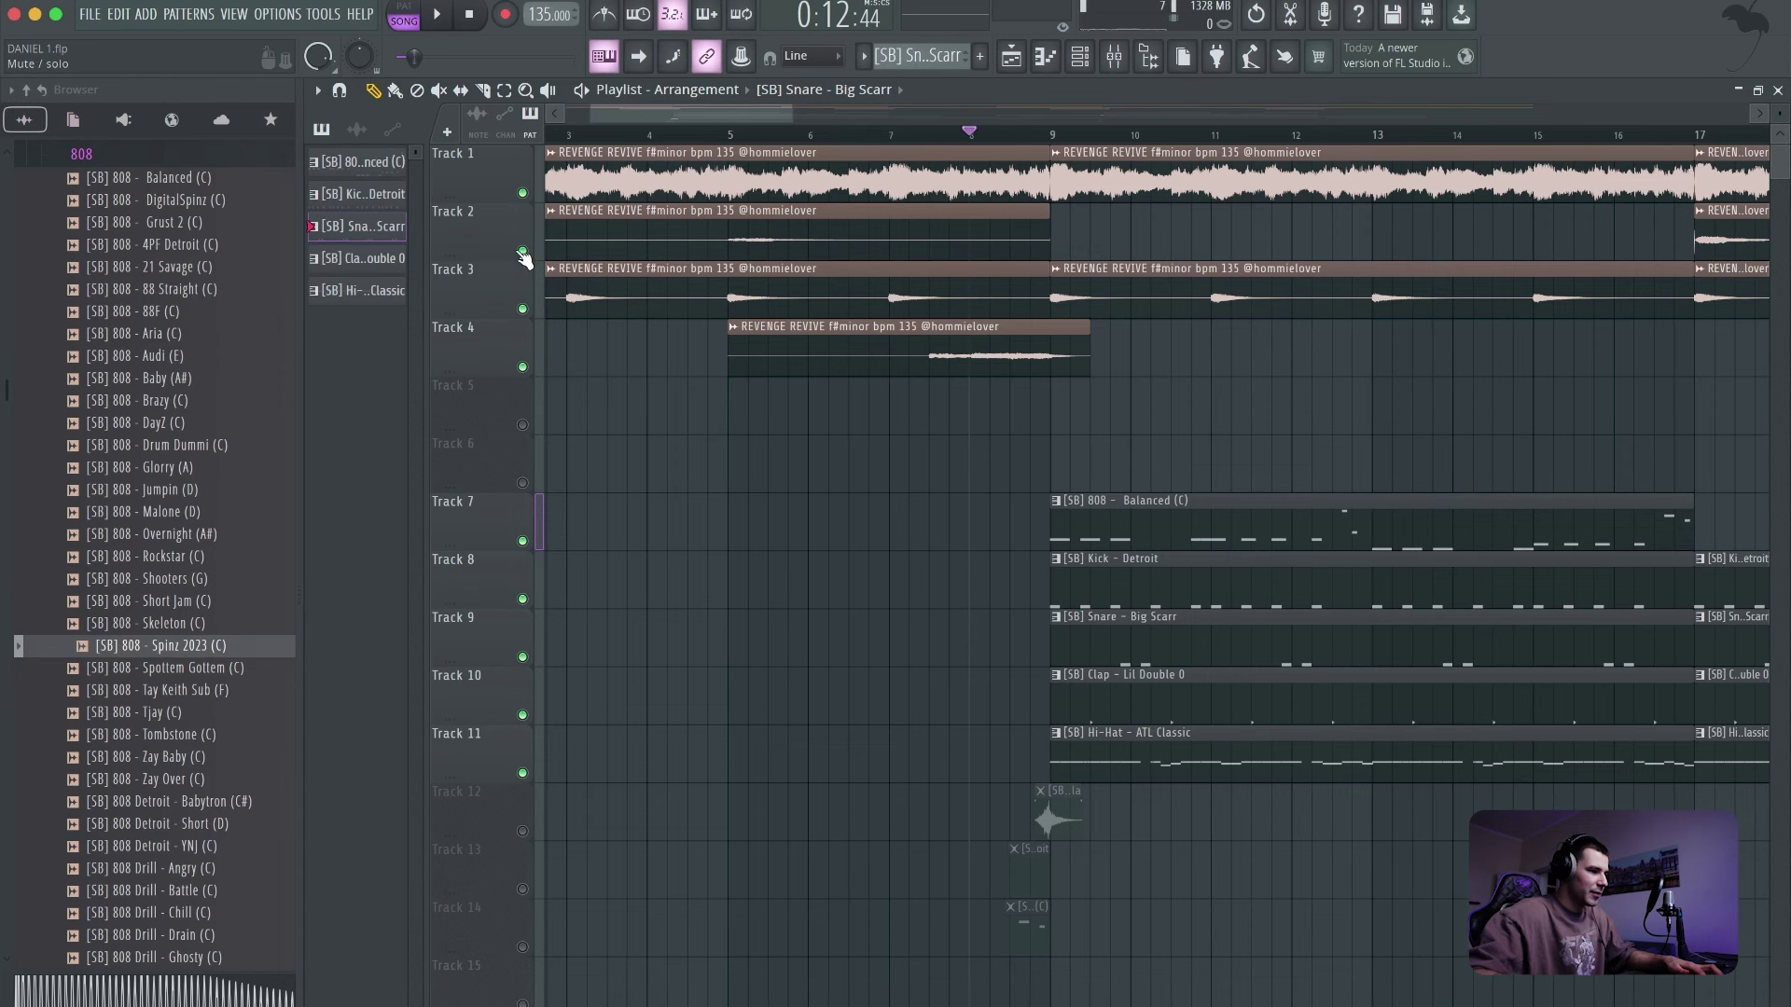
- Unmute all remaining playlist tracks and play the transition into bar 9
right_click(522, 193)
right_click(522, 193)
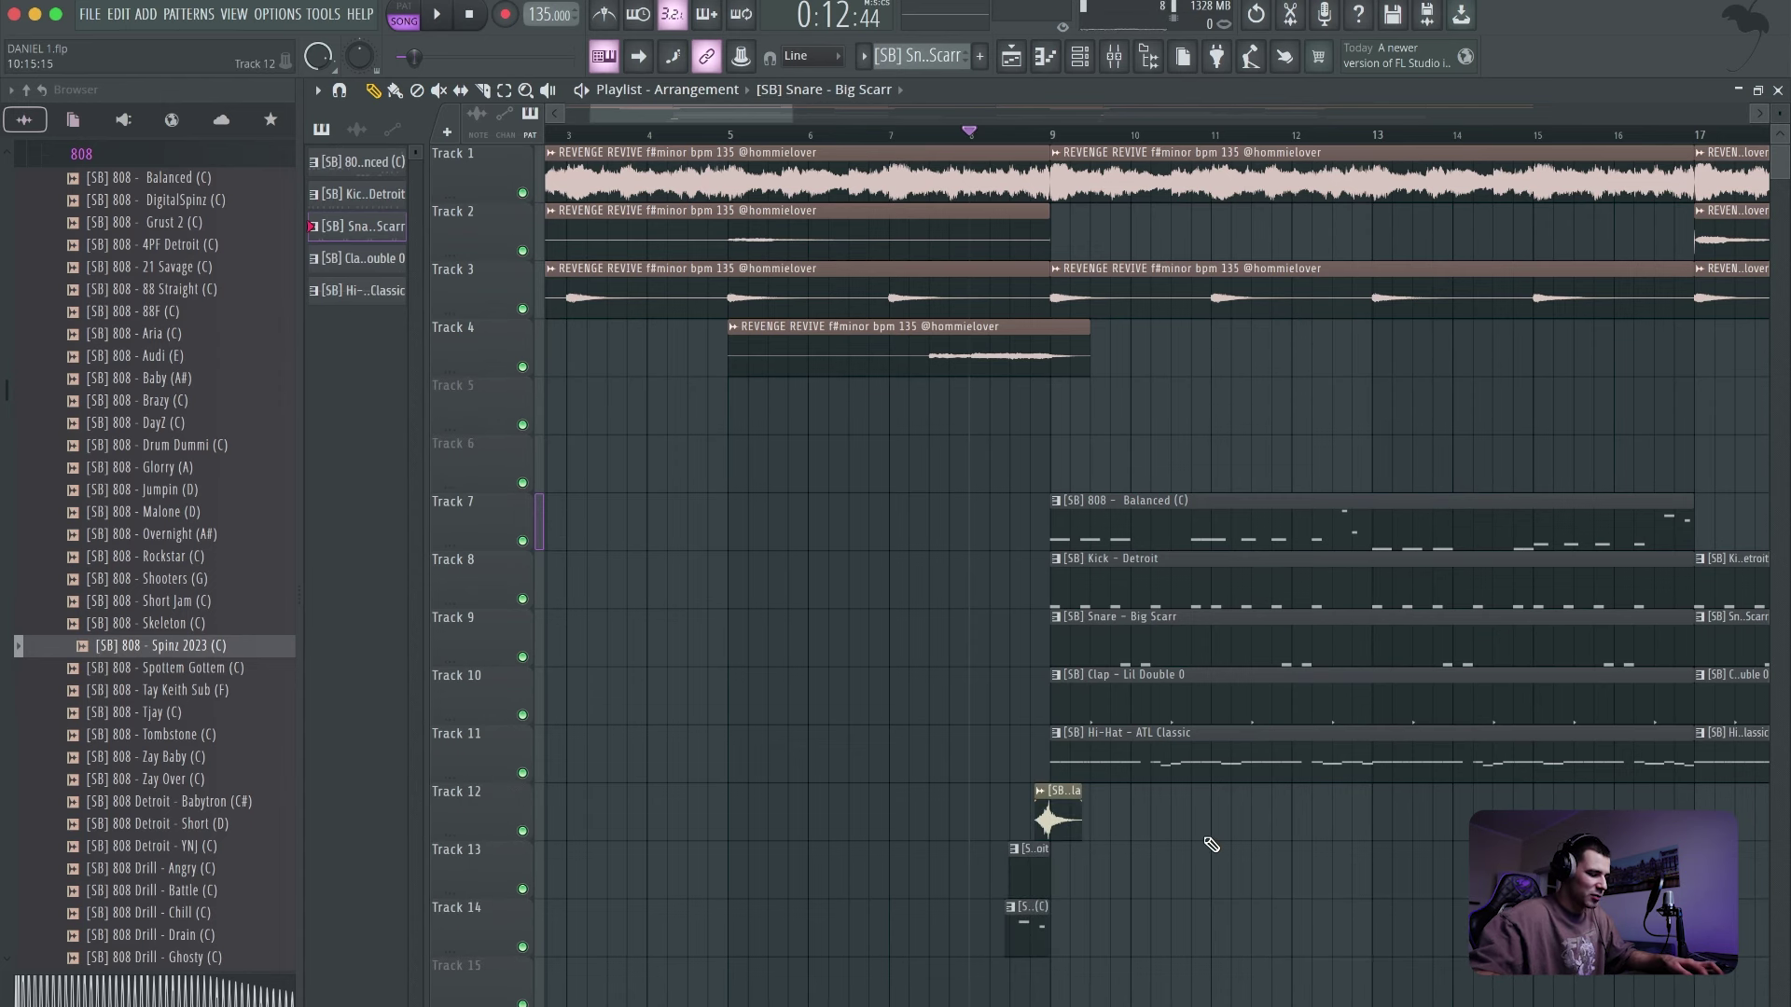
key("space")
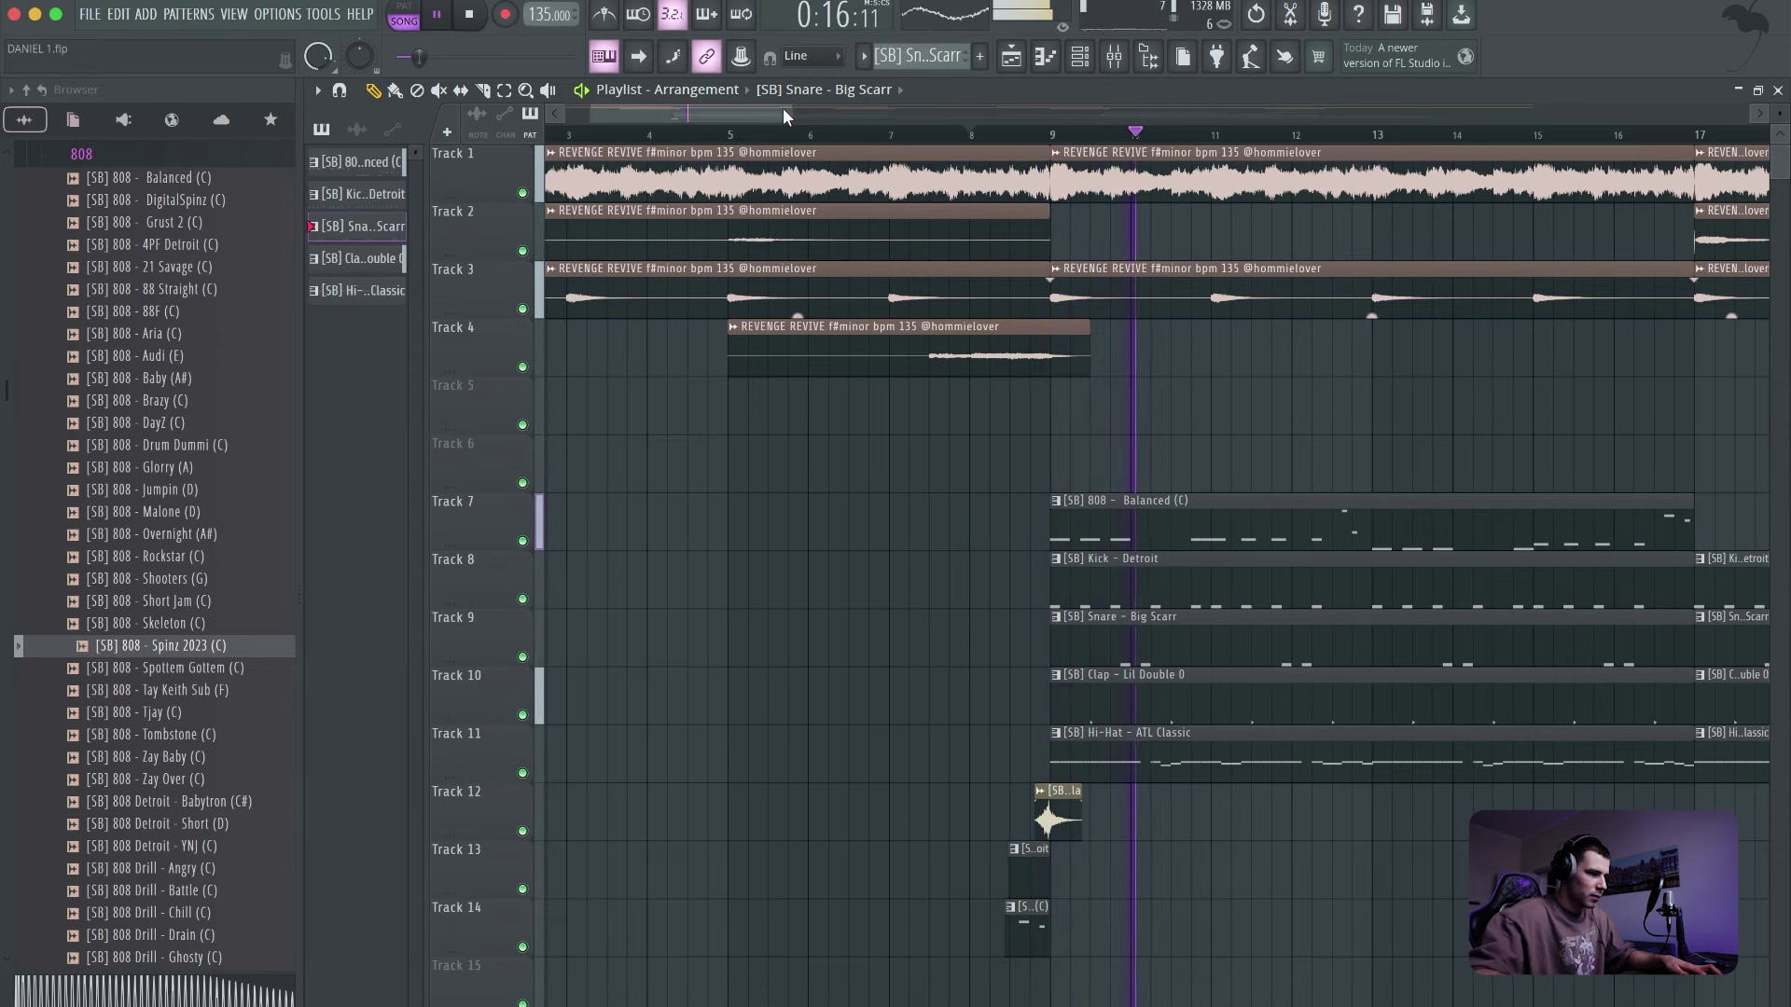
mouse_move(782, 108)
left_mouse_down()
mouse_move(670, 109)
mouse_move(762, 115)
left_mouse_up()
key("space")
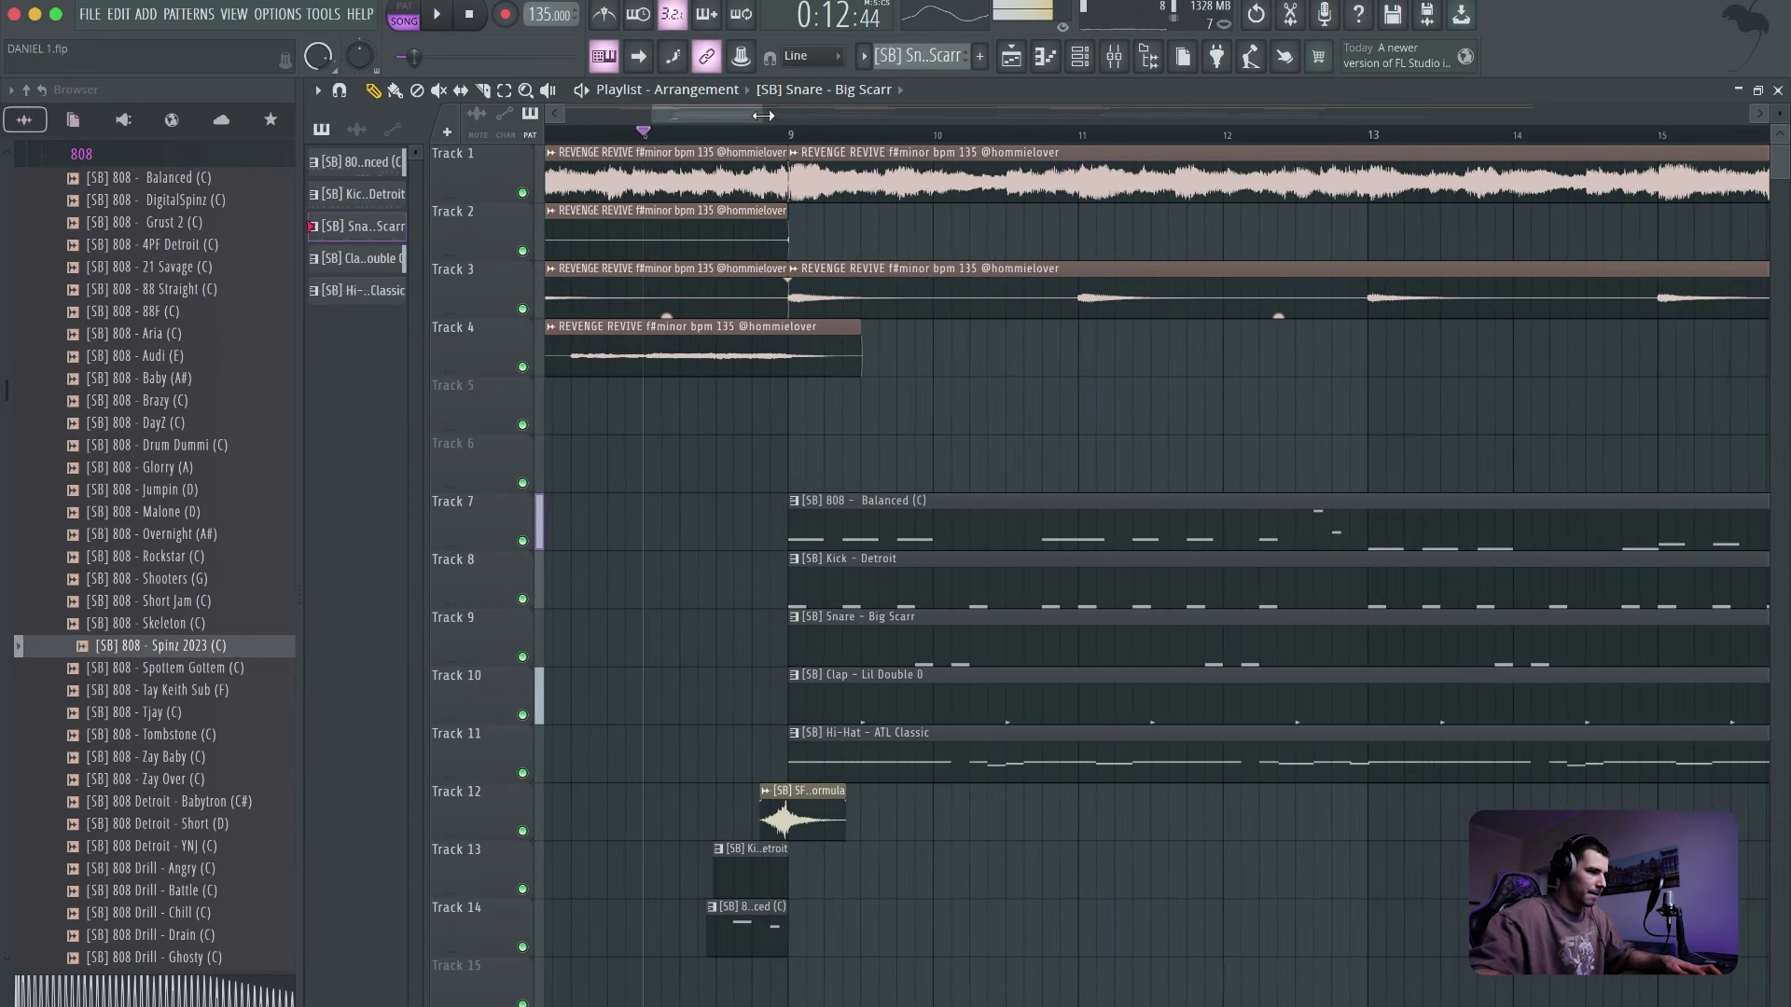
- Replace the [SB] SFX - Formula clip on Track 12 with the !BP 1.1 transition effect, starting at bar 7
scroll(898, 239, "up", 3)
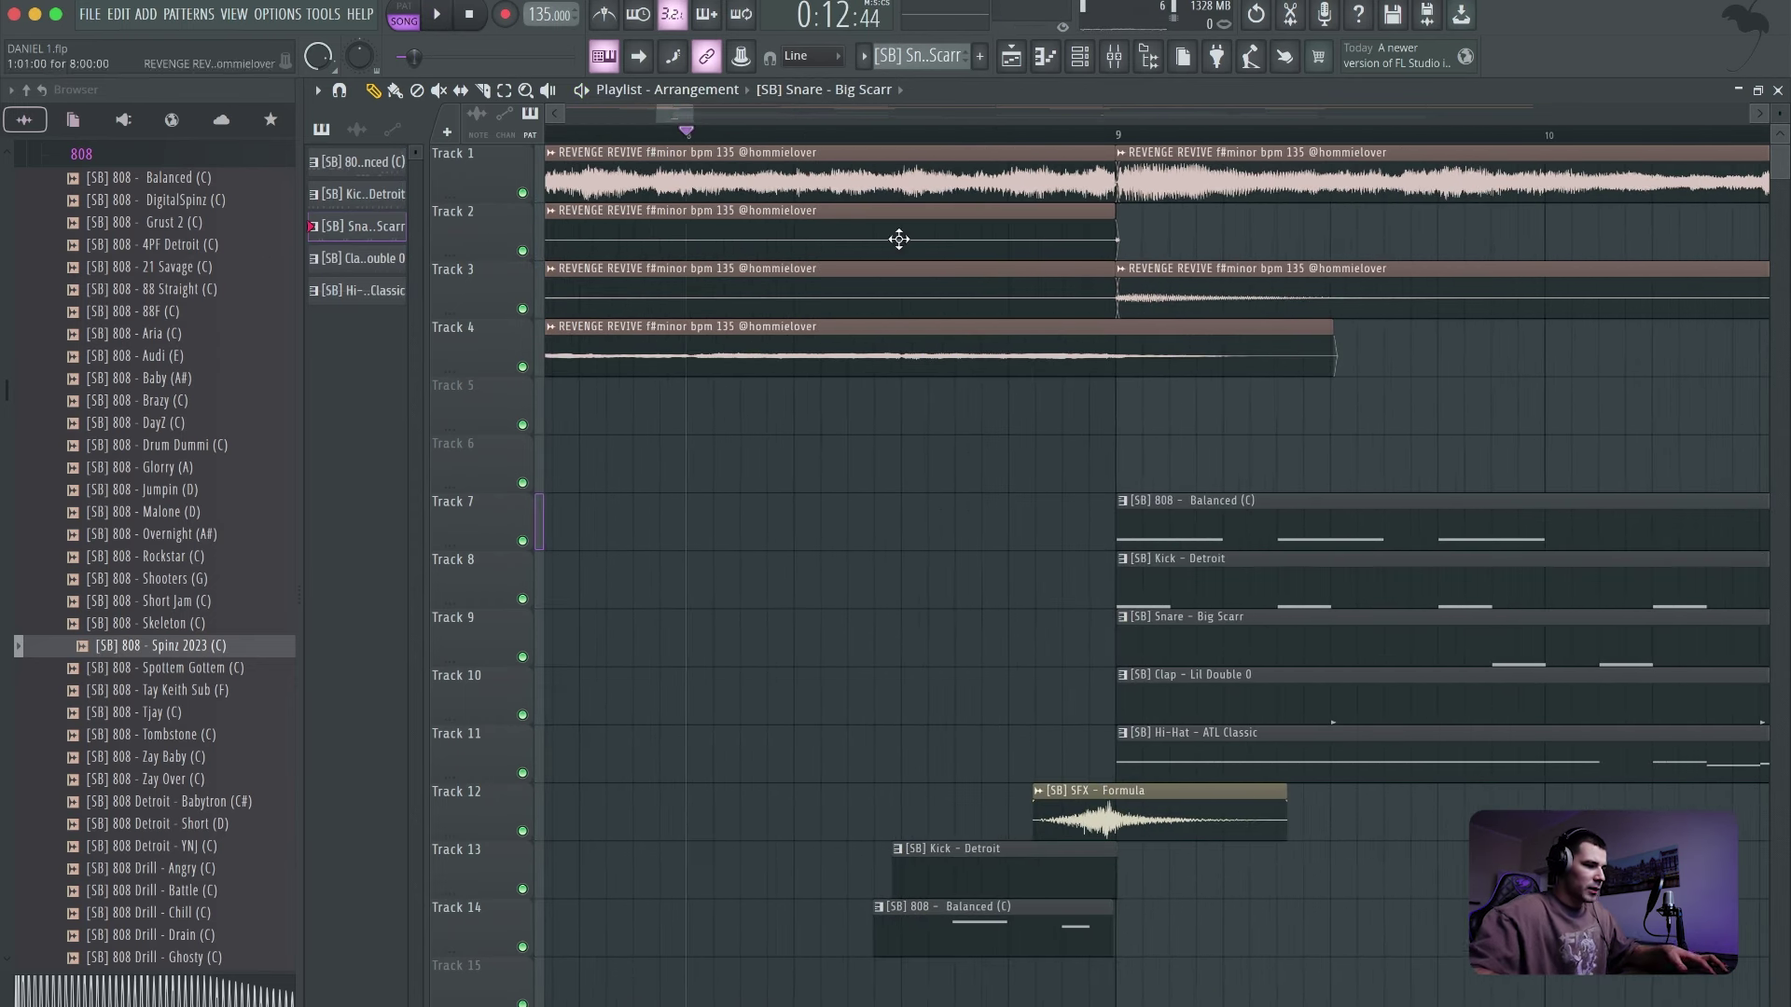
right_click(1153, 820)
scroll(191, 559, "up", 10)
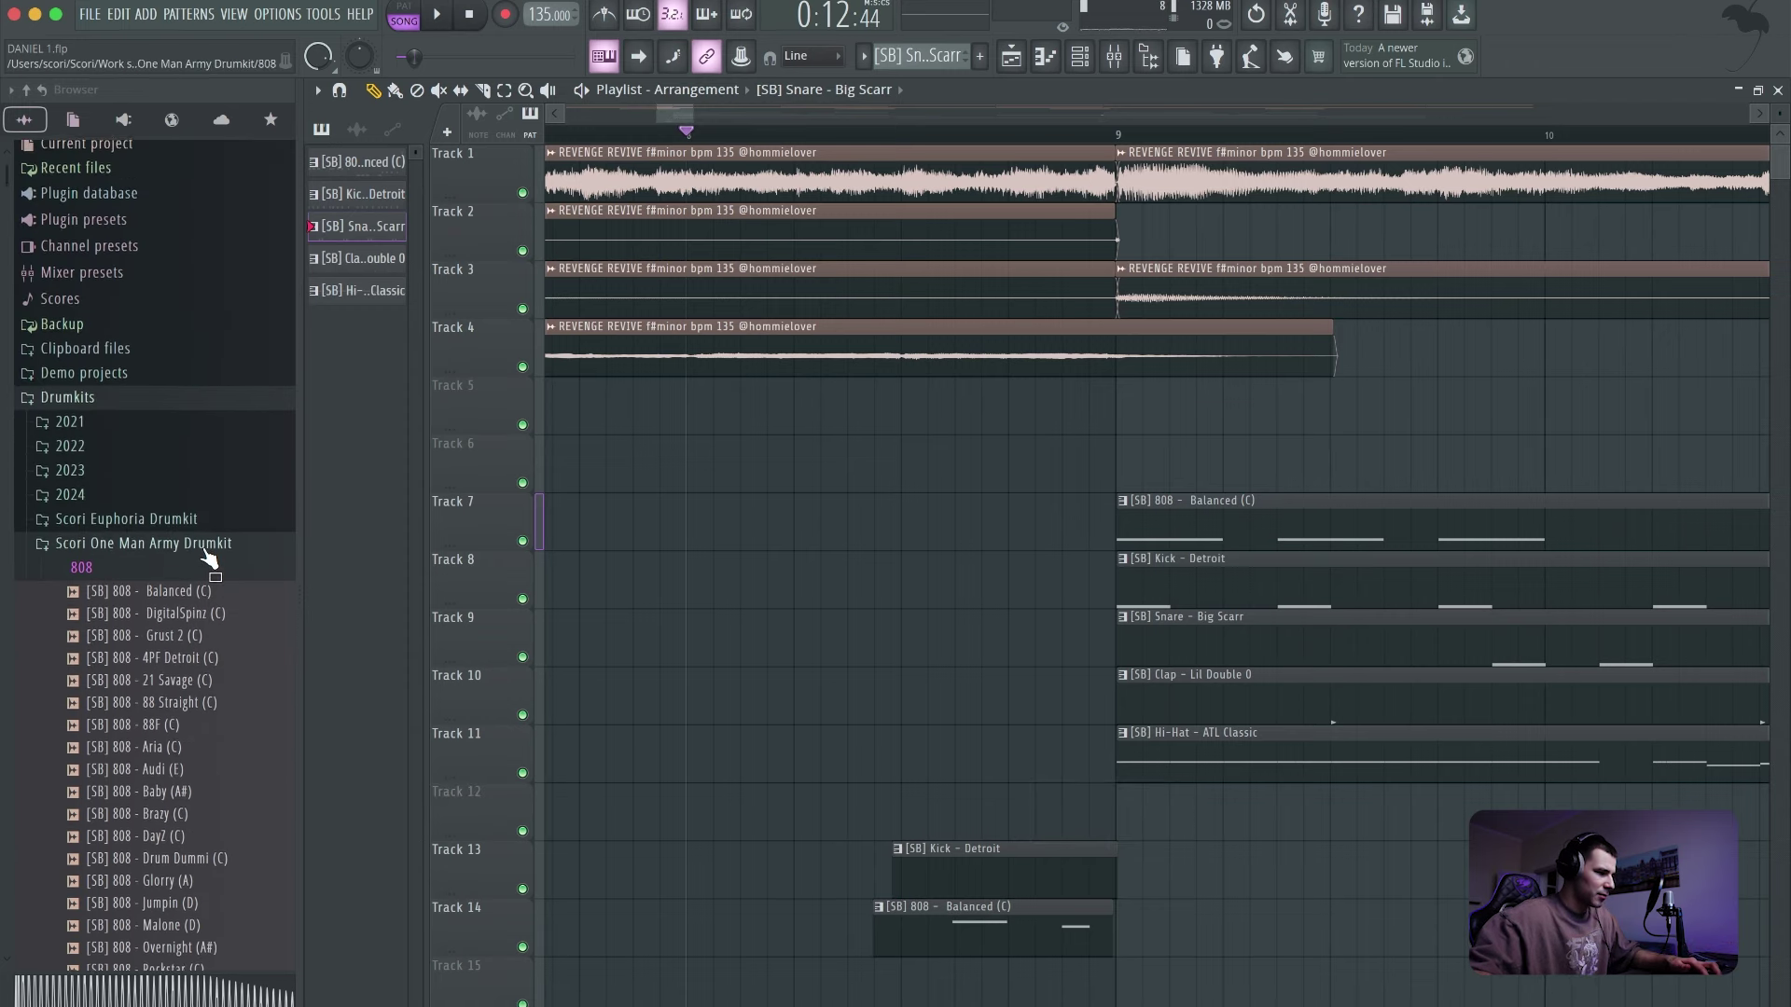
left_click(179, 554)
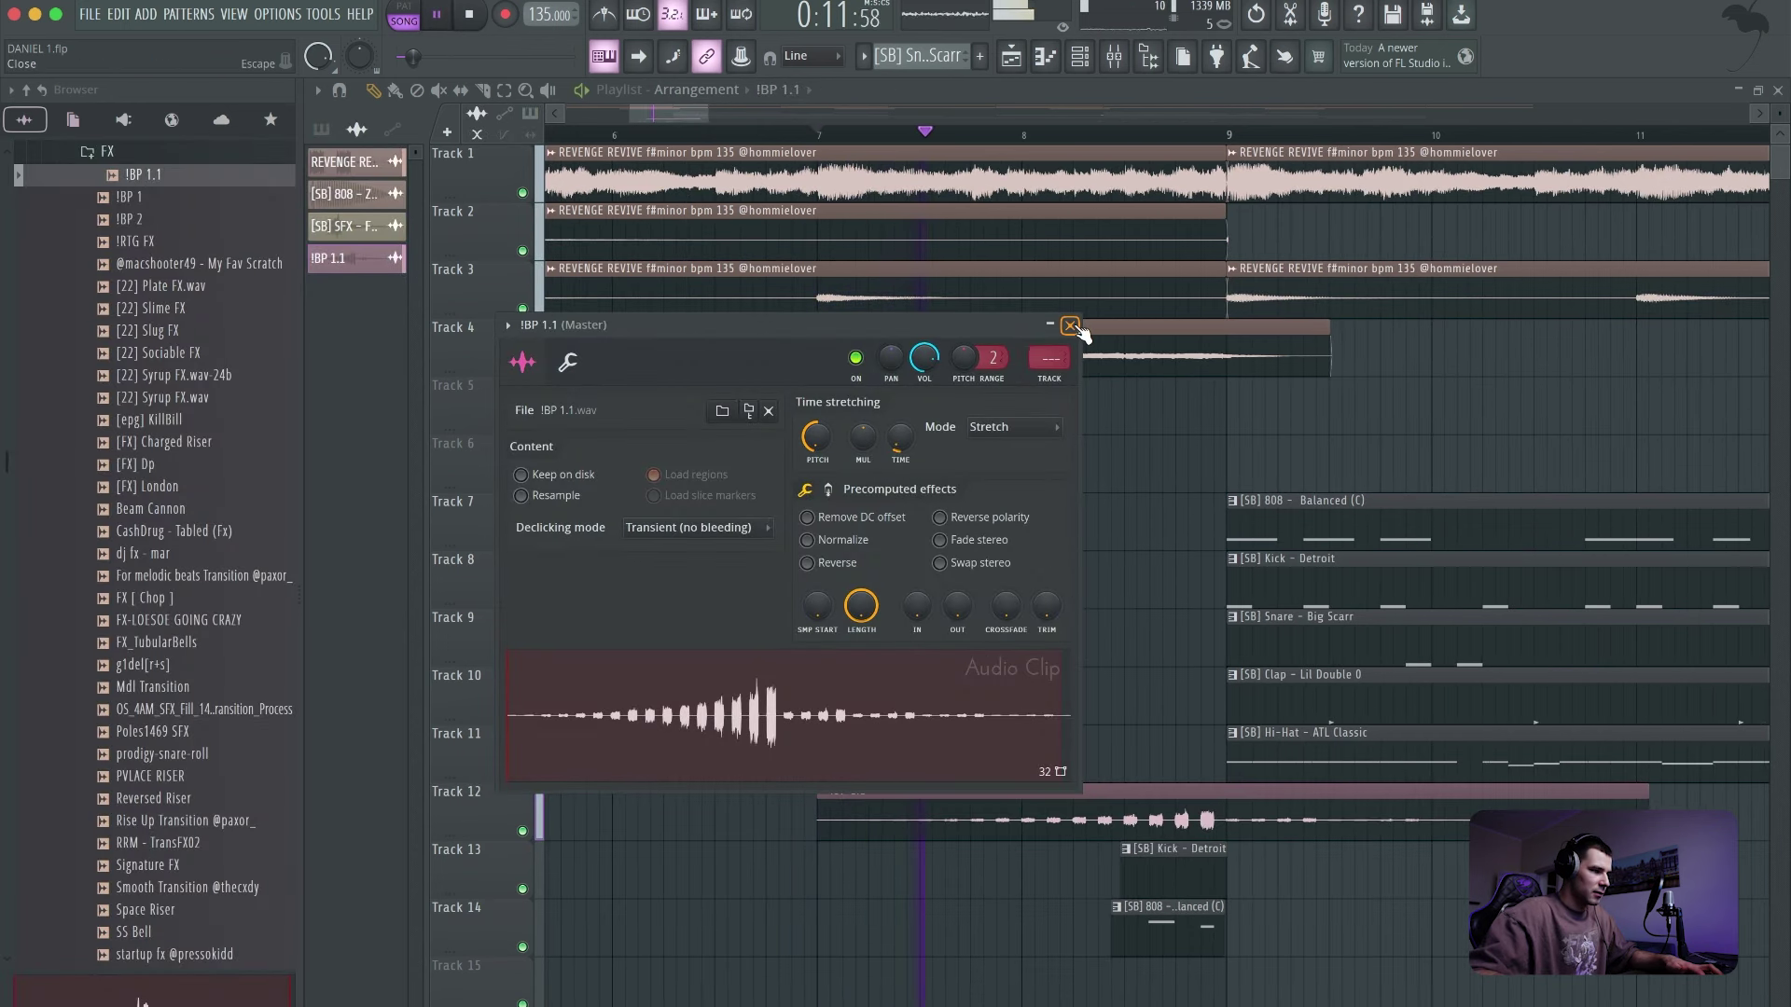
- Play the transition into bar 9 and lower the !BP 1.1 clip's channel volume
left_click(1071, 326)
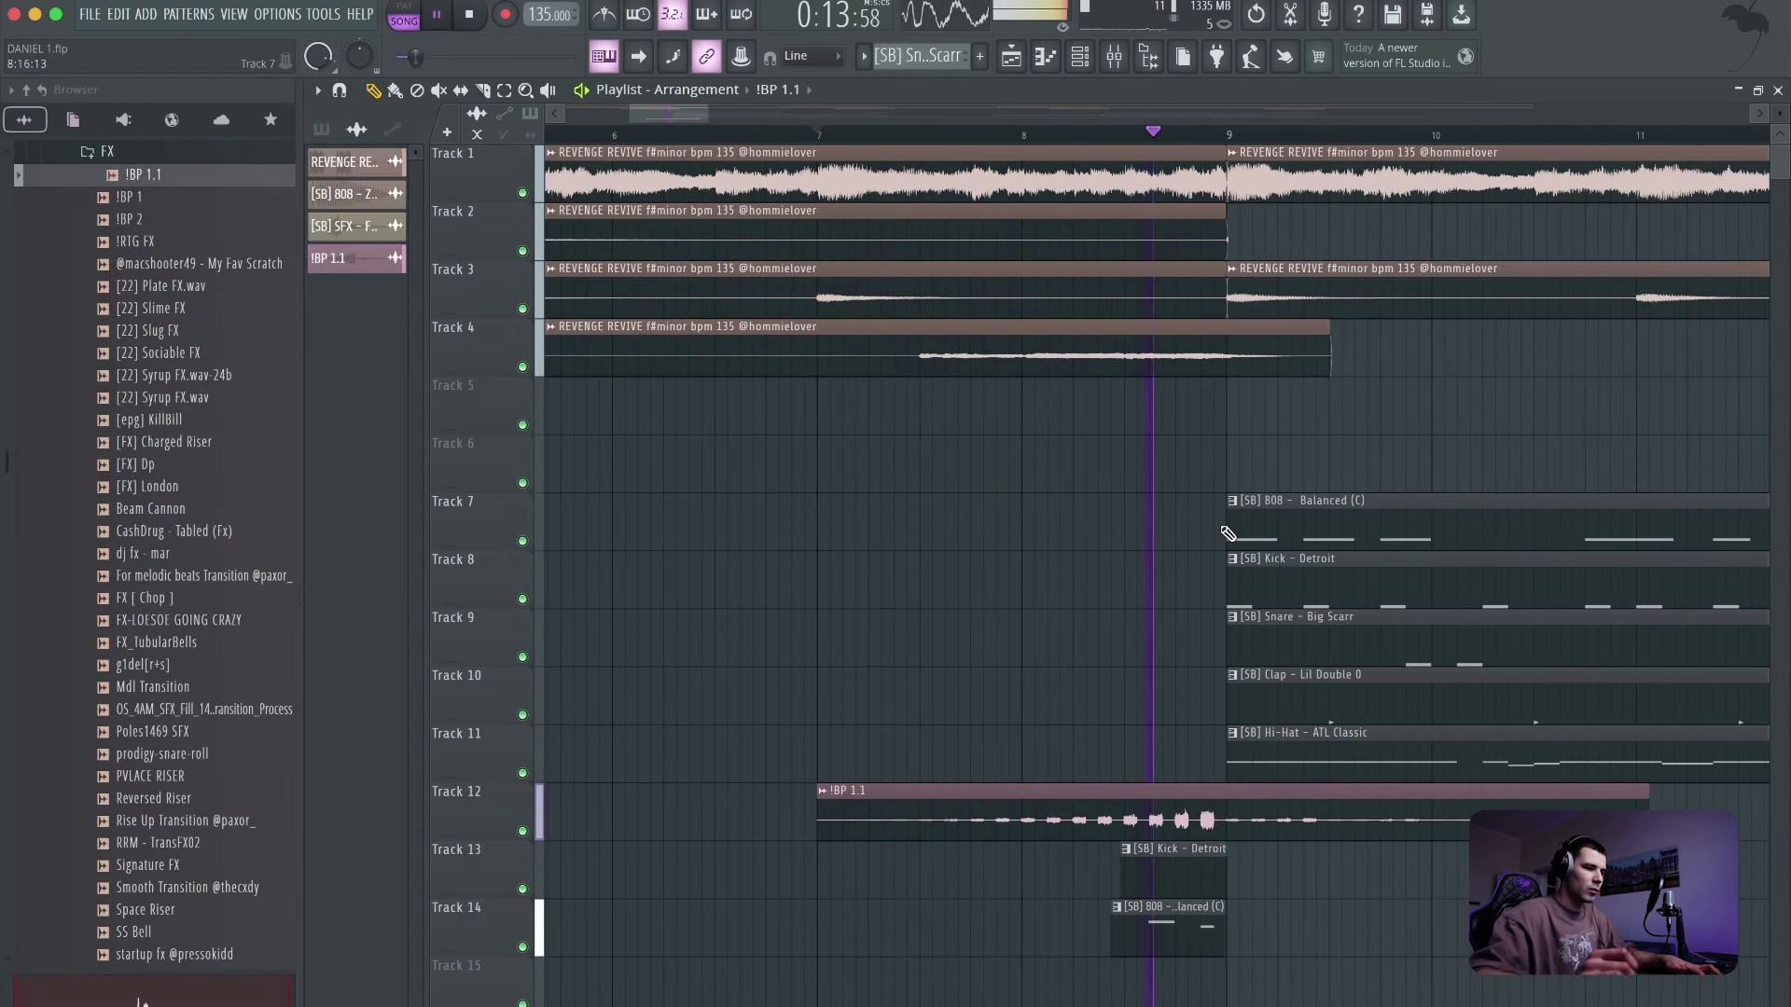
double_click(1227, 805)
key("space")
left_click_drag(925, 358, 924, 357)
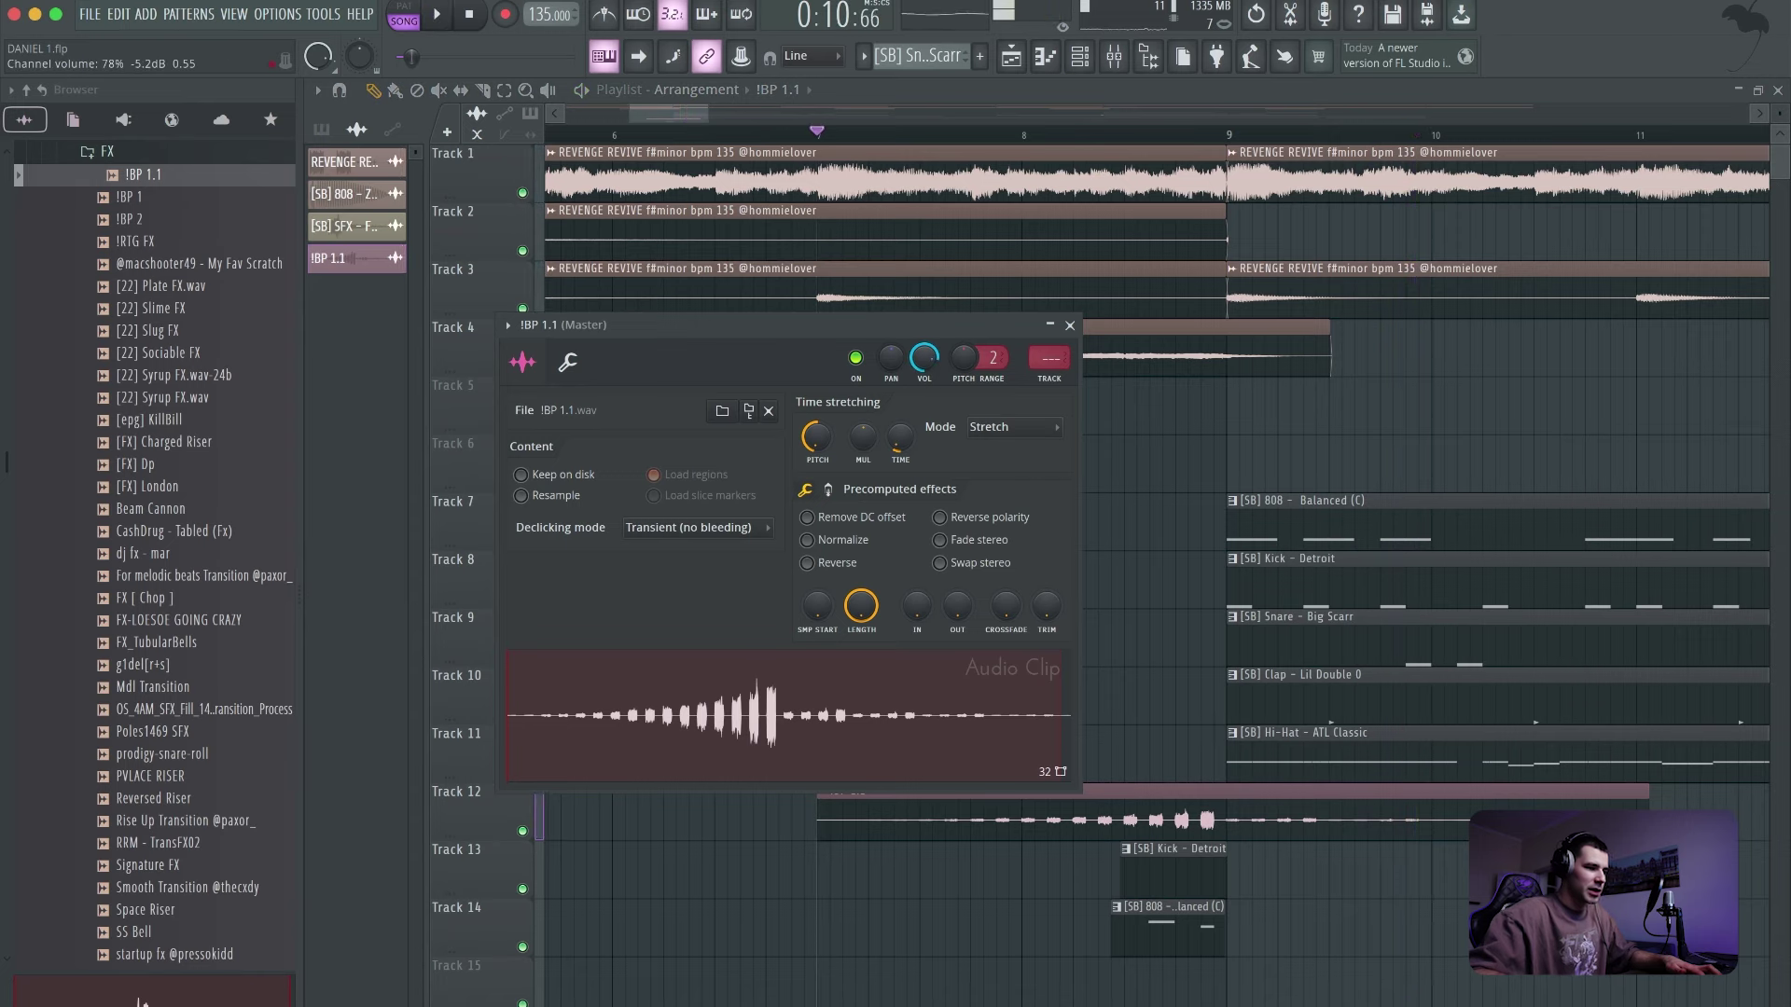
left_click(1072, 328)
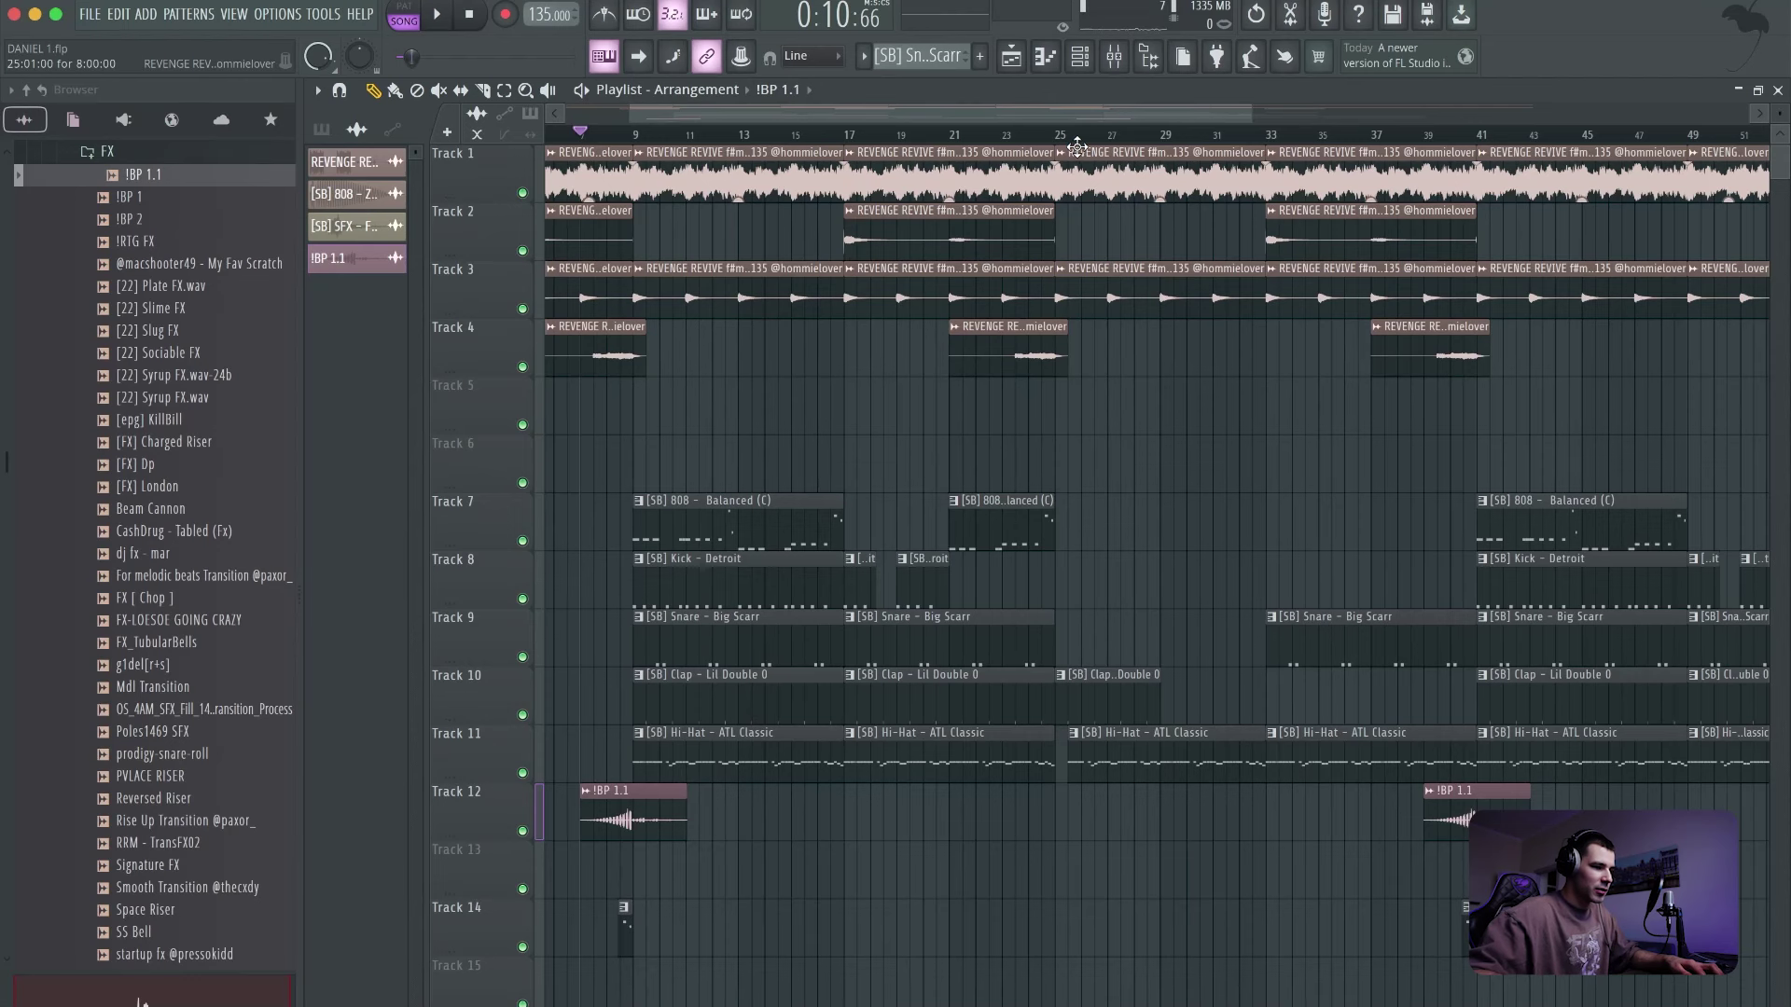
left_click(1077, 148)
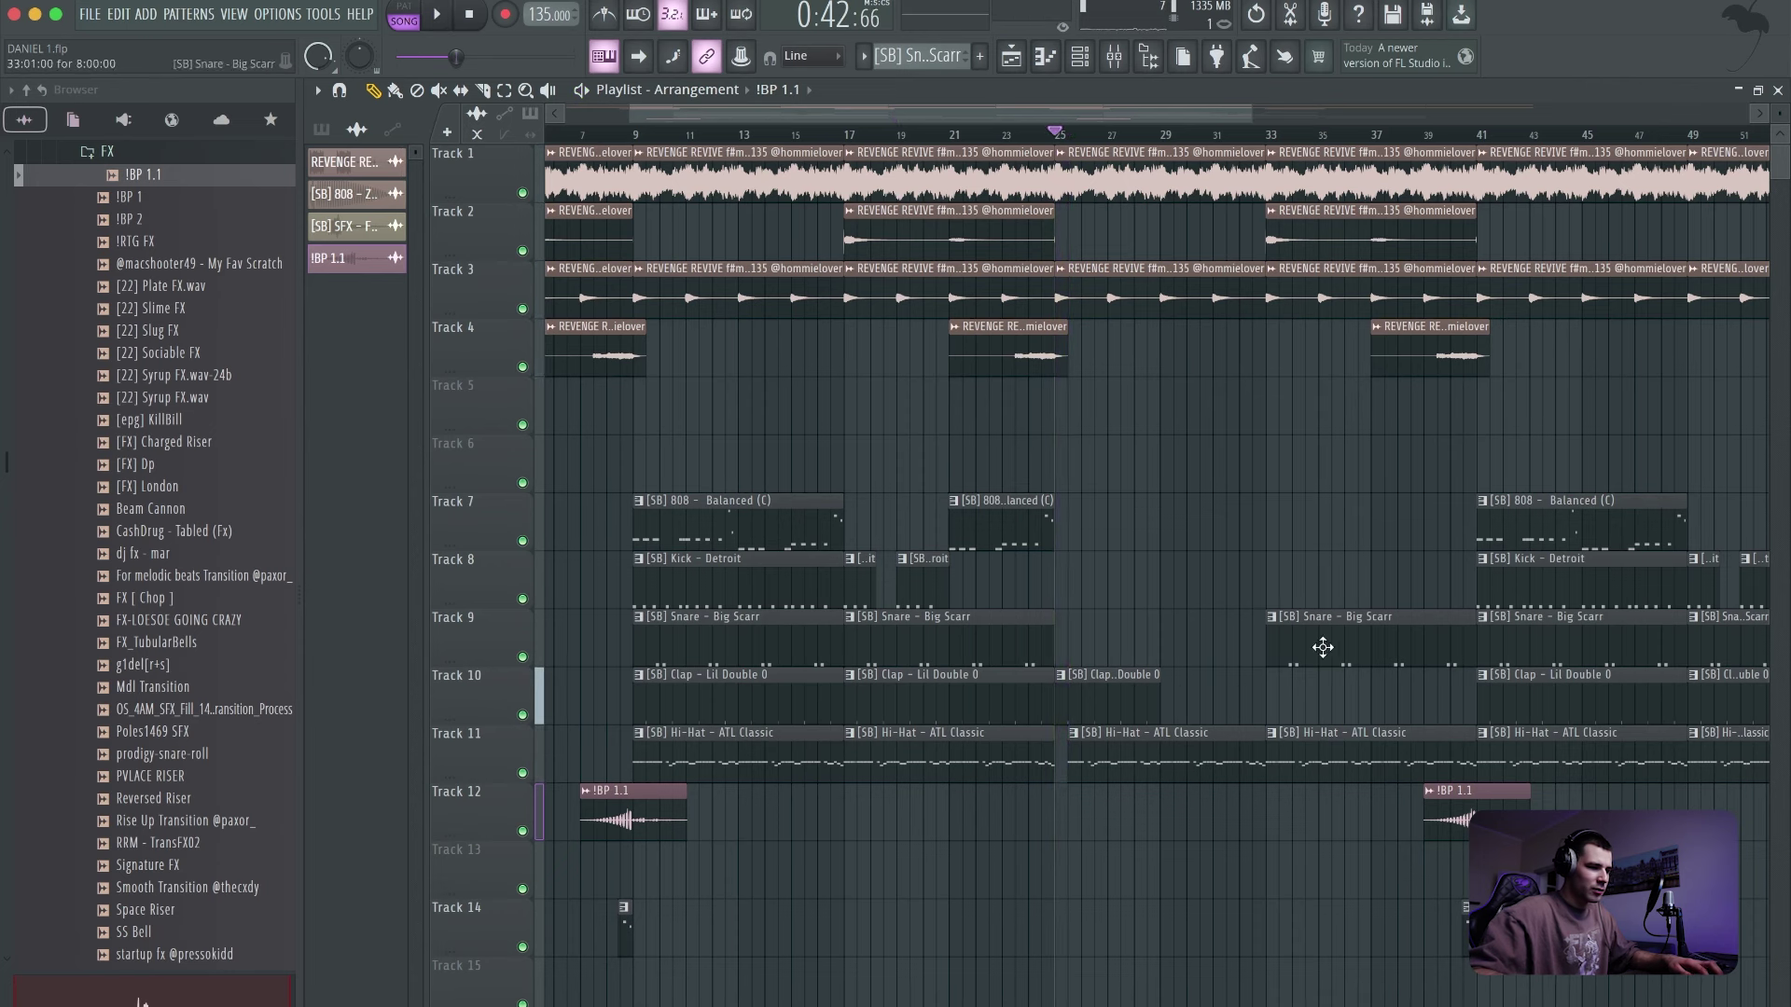
left_click_drag(1446, 180, 1081, 765)
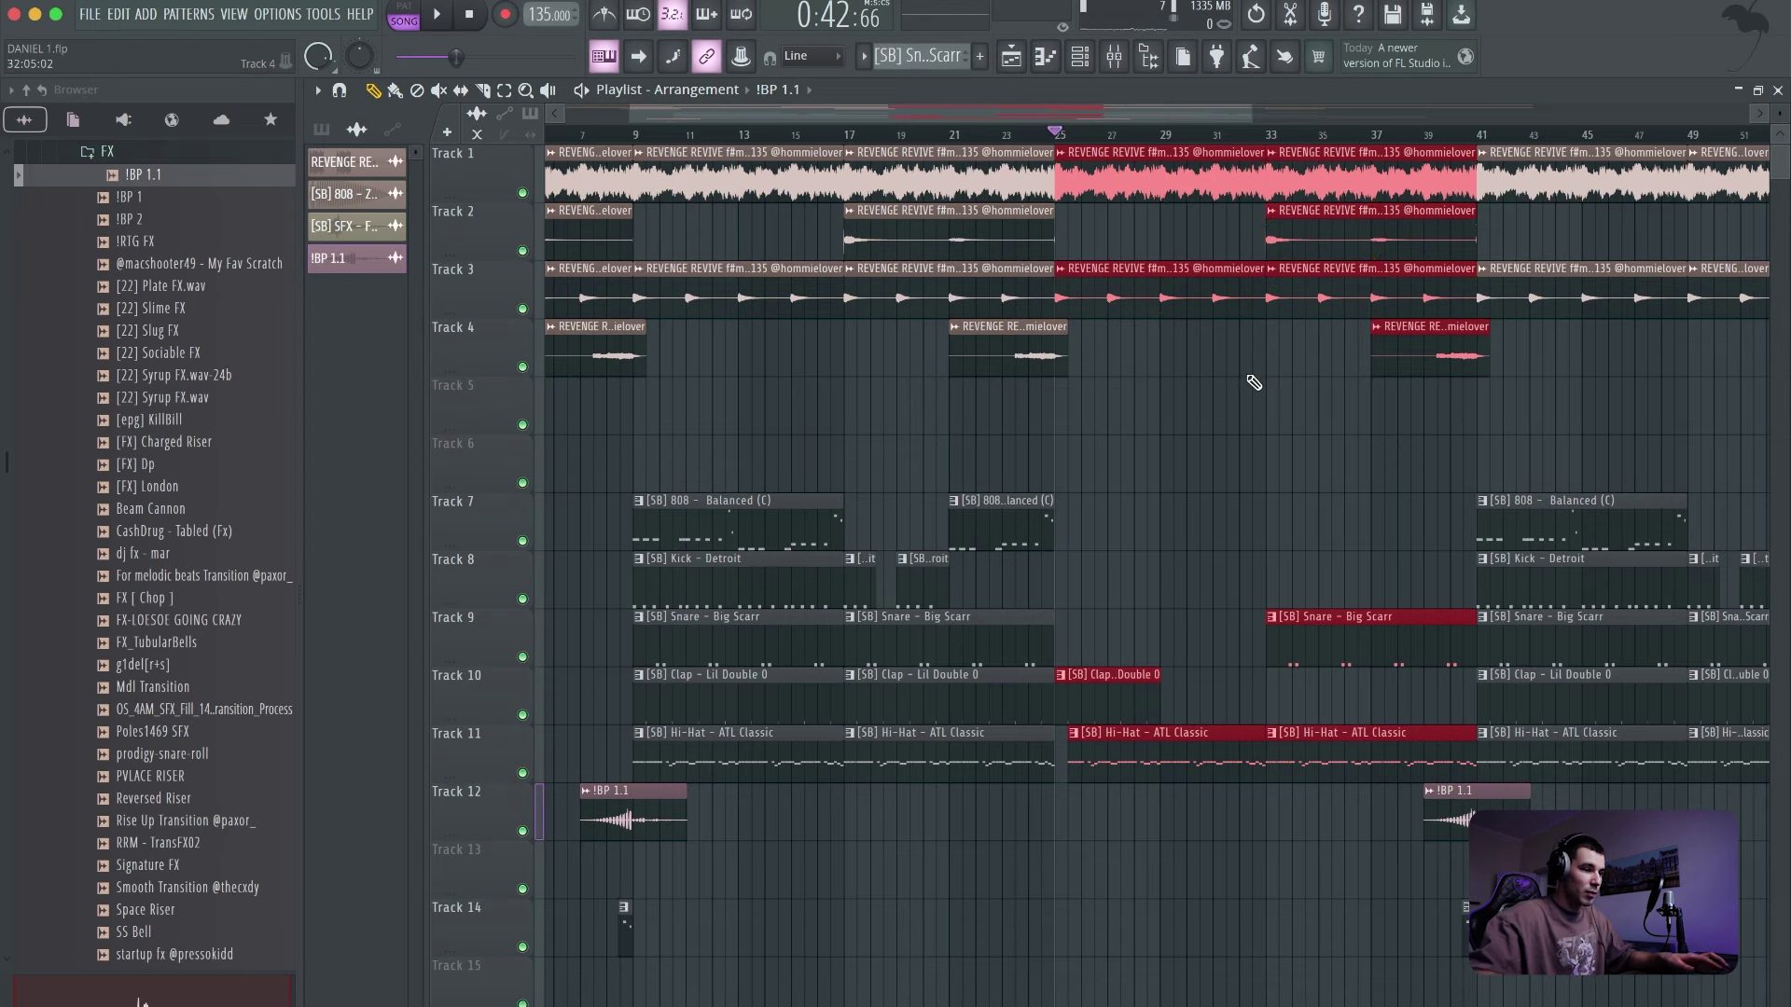
left_click(1327, 198, "ctrl")
left_click(1321, 419)
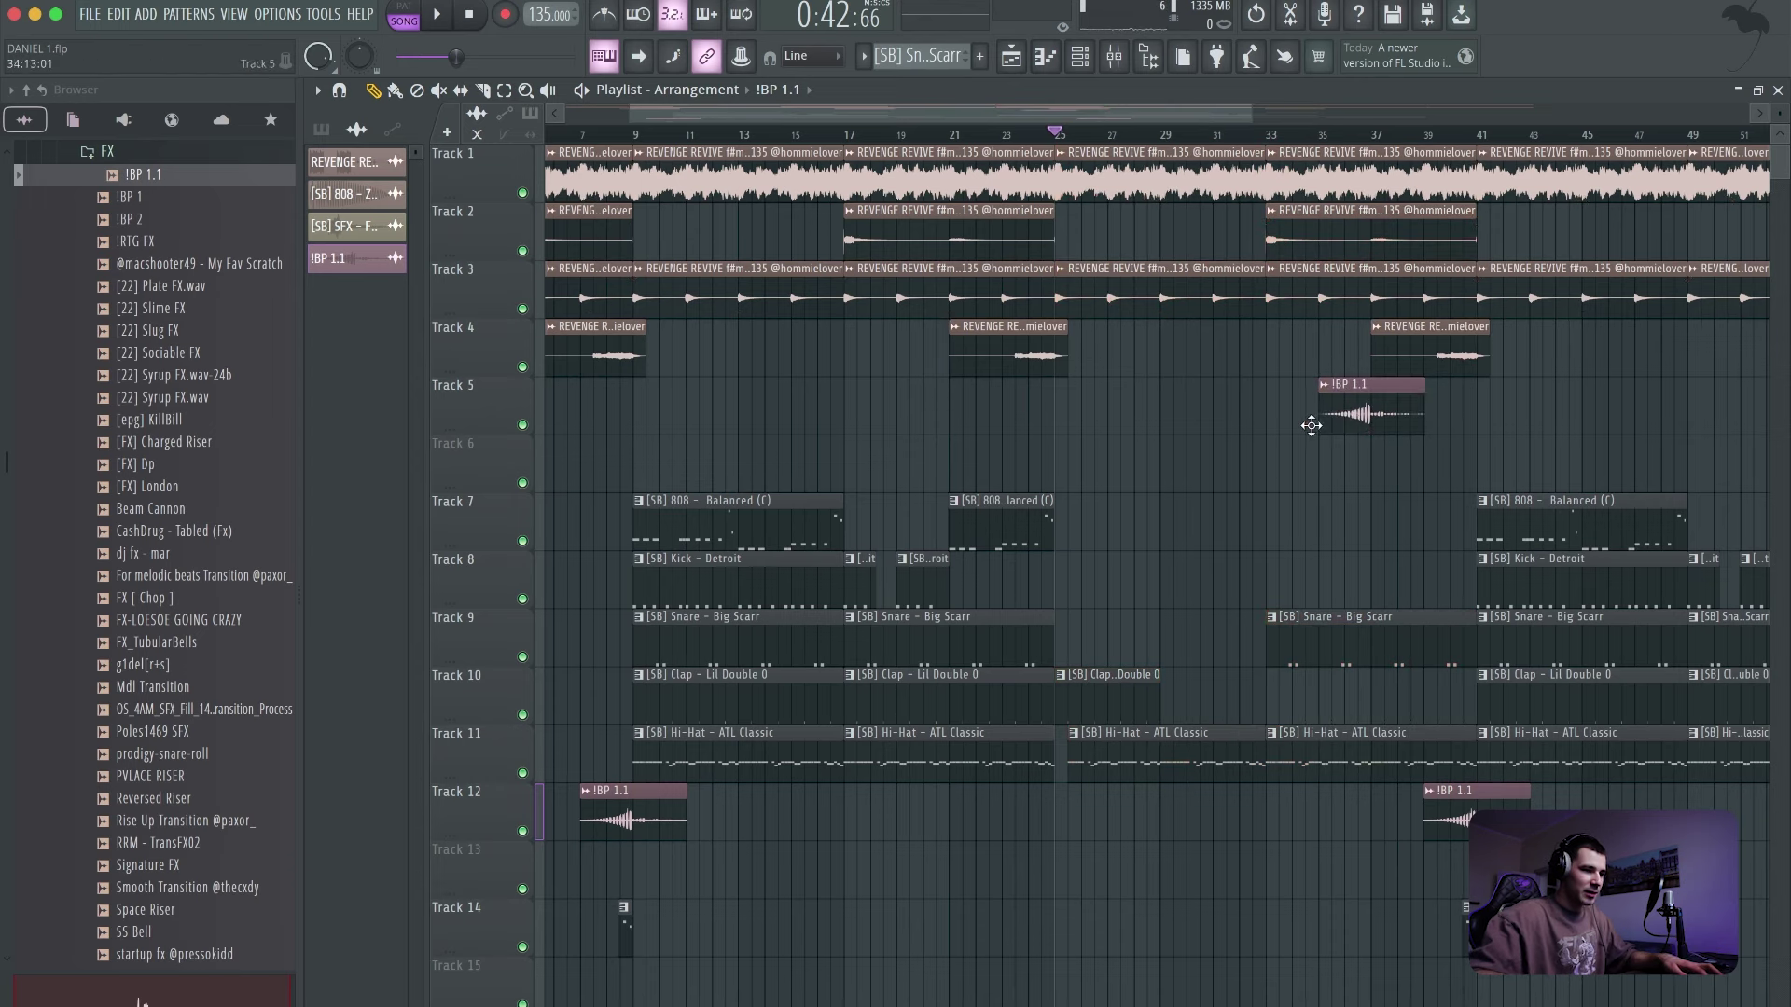
right_click(1339, 423)
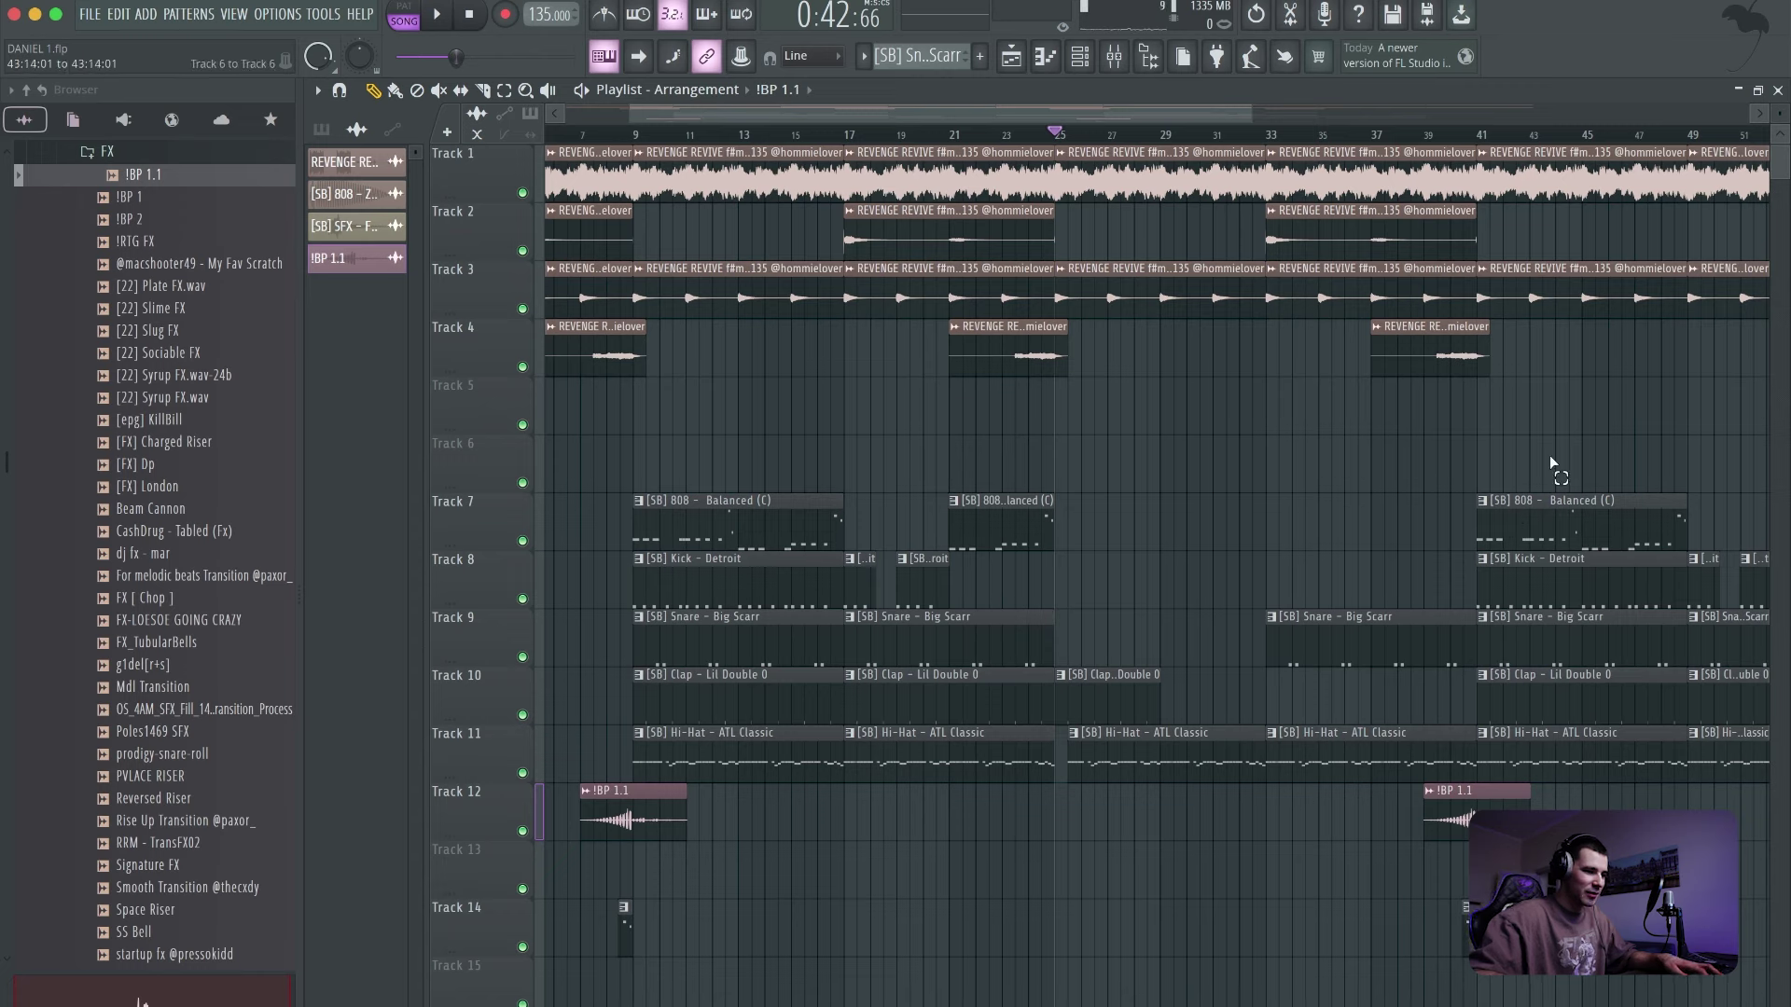
- Paste the 808 and kick clips at bar 25 on Tracks 7 and 8 and remove the Track 9 snare clip at bar 33
key("ctrl+v")
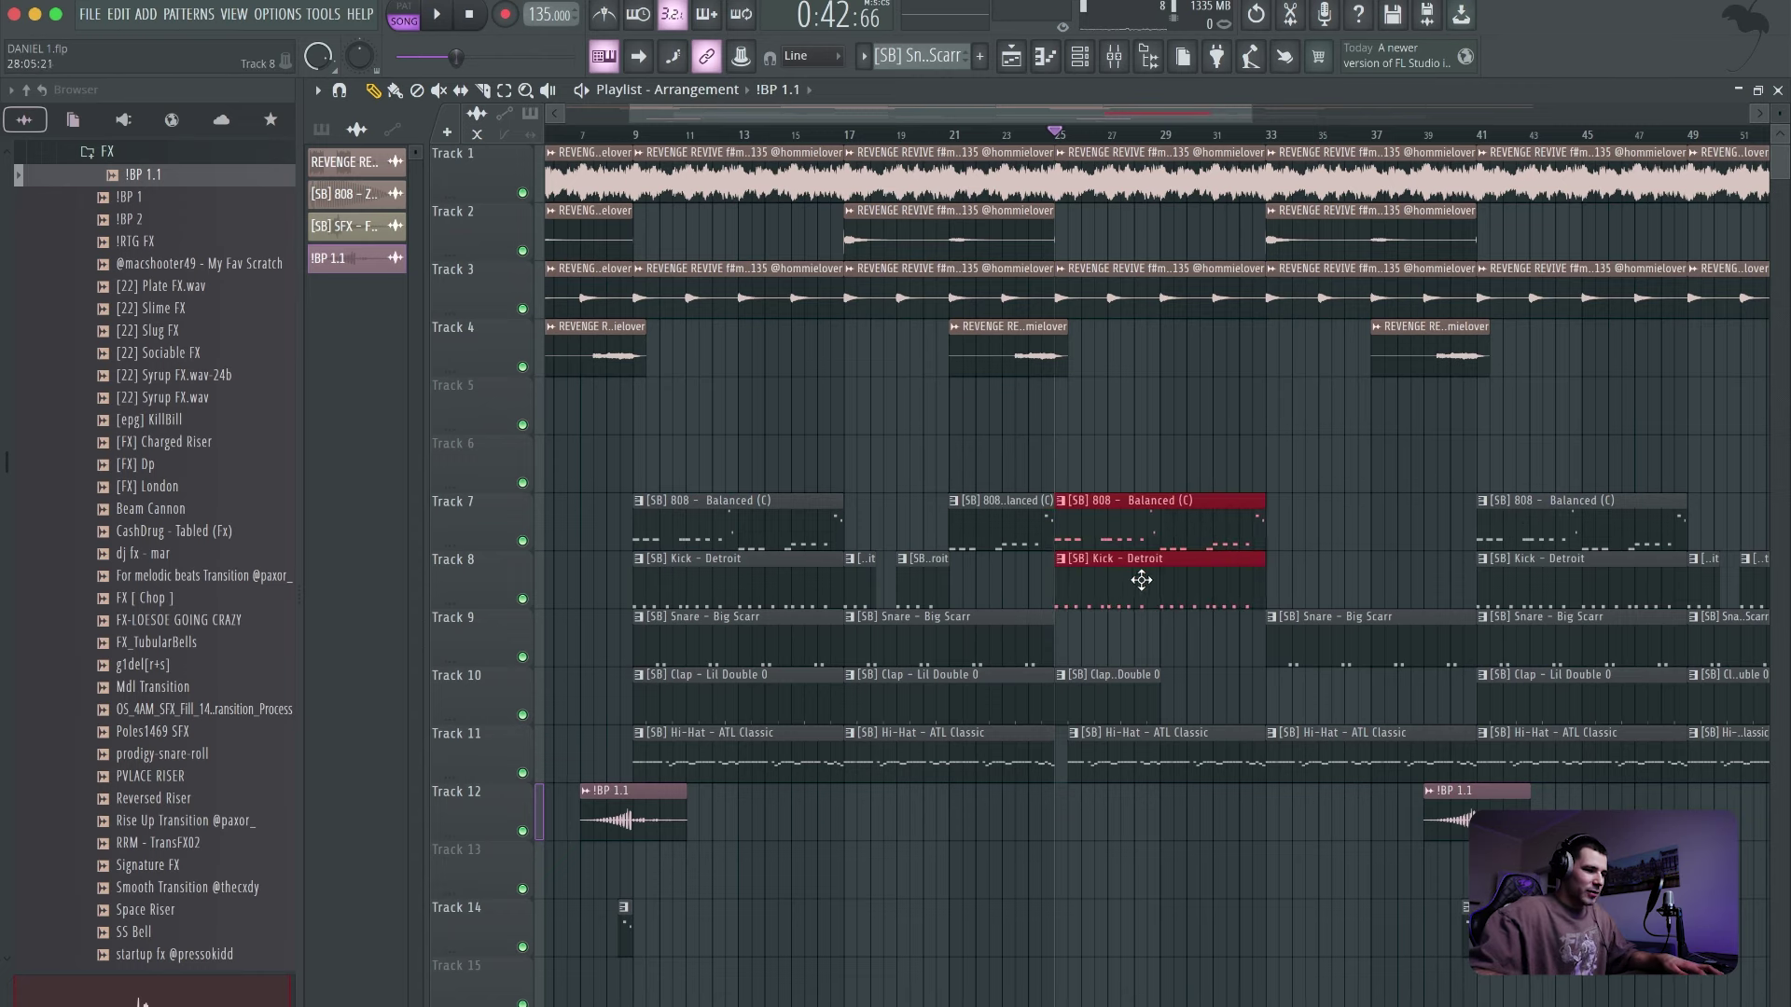
left_click(1155, 471)
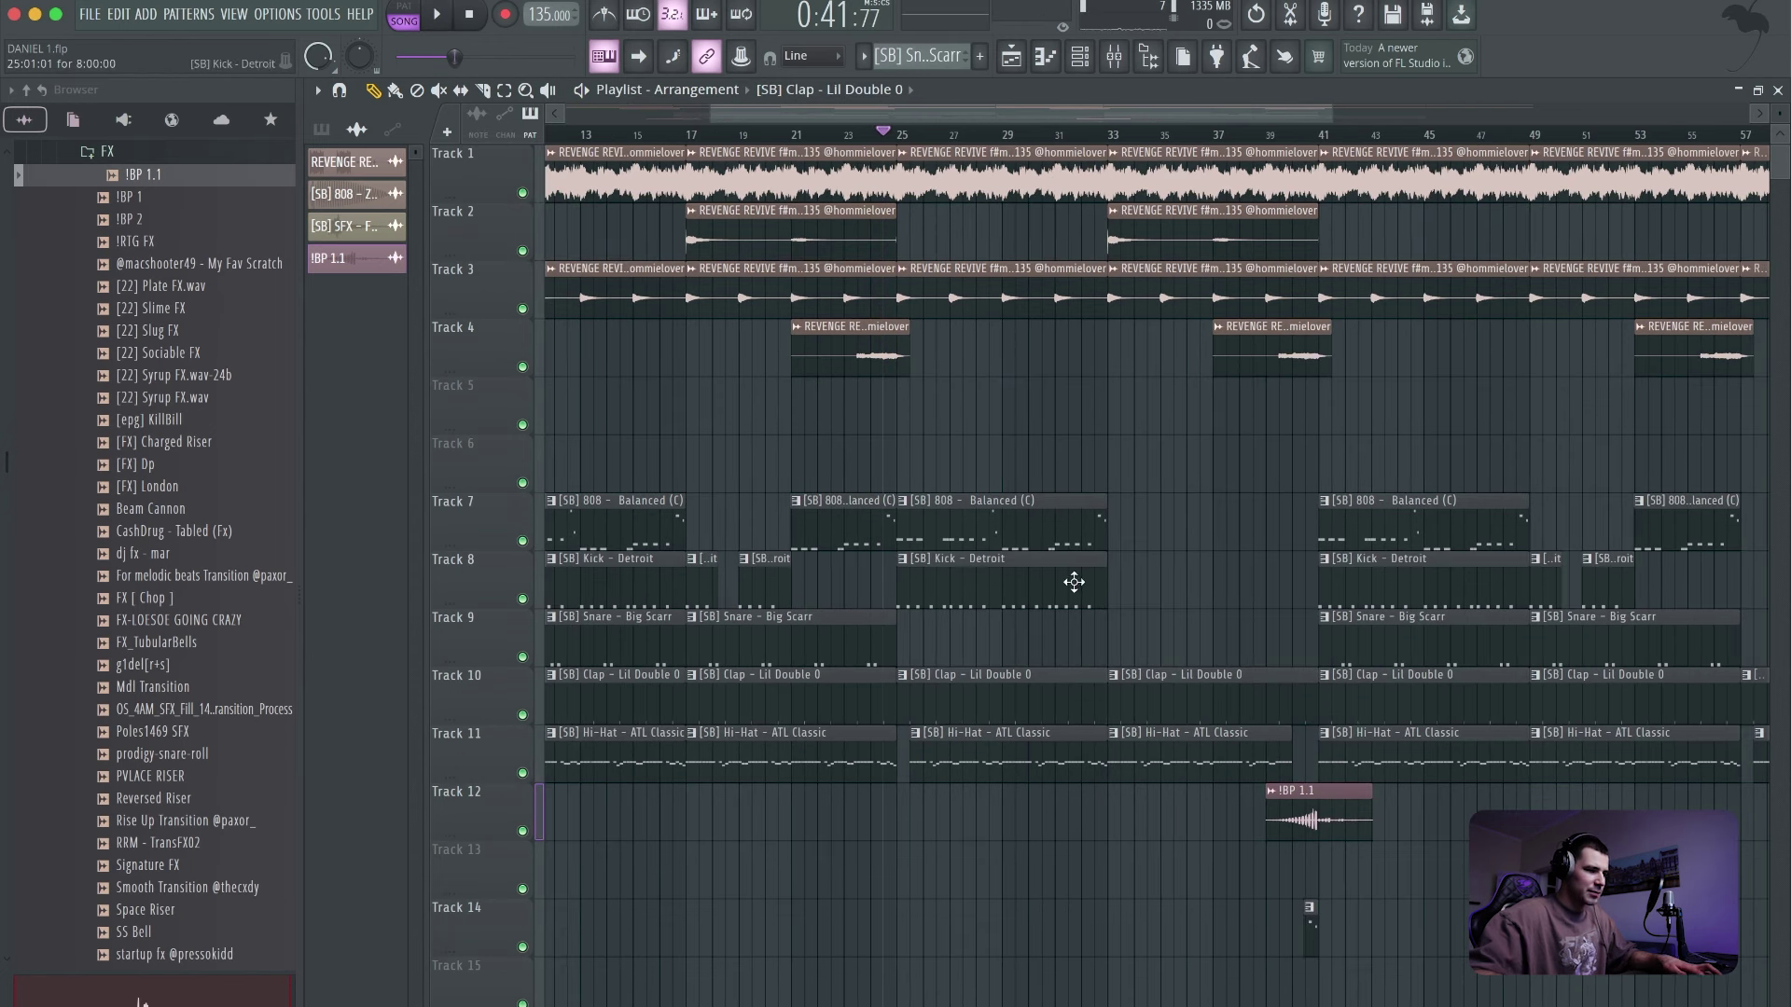
left_click_drag(1043, 377, 1024, 802)
scroll(970, 637, "left", 2)
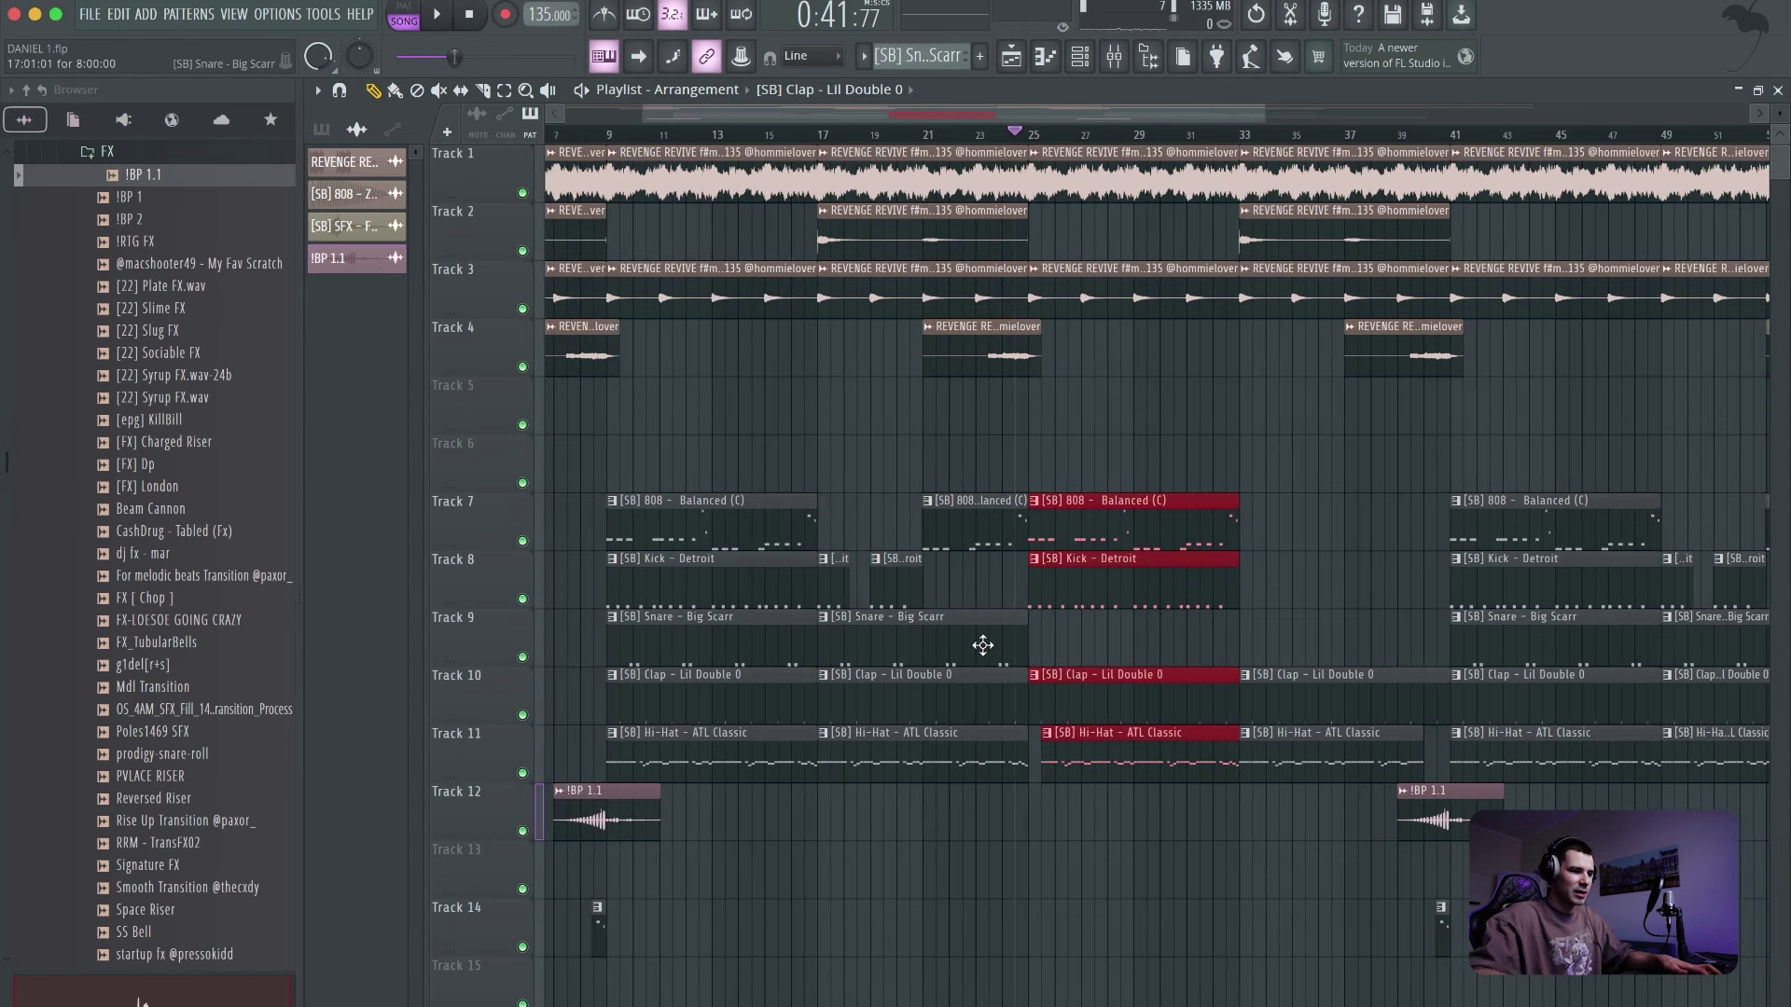
left_click_drag(1081, 641, 871, 645)
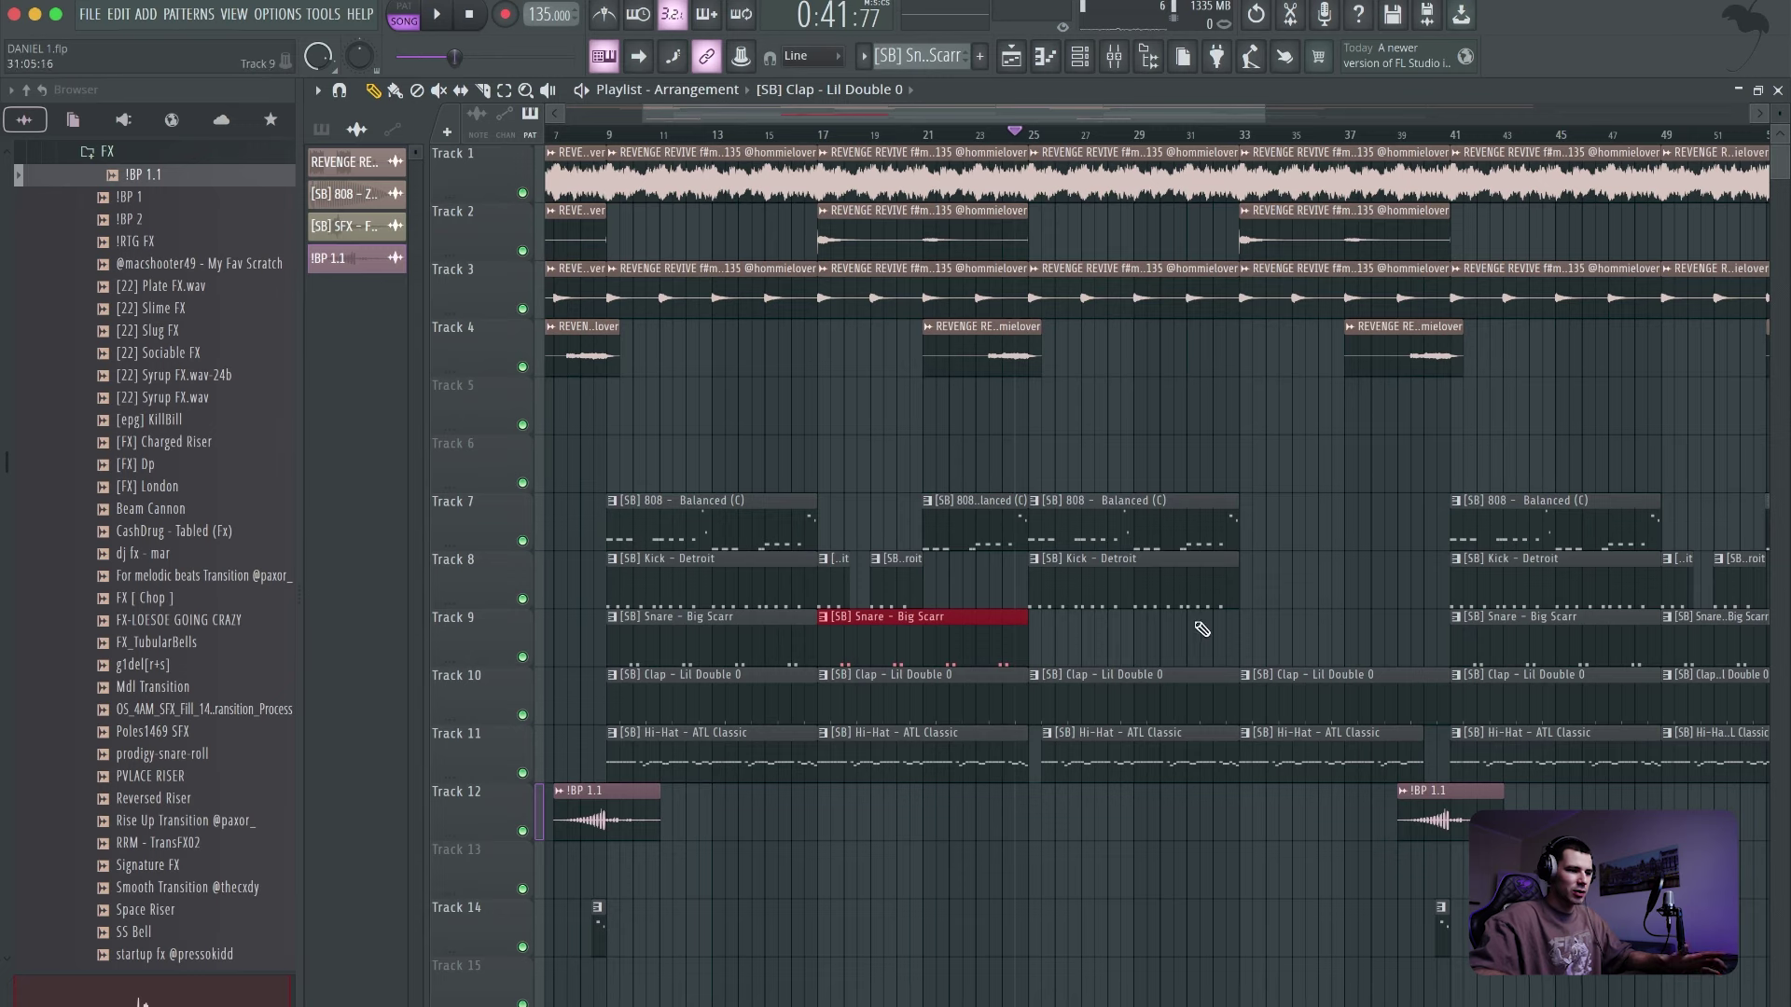
- Trim the 808 clip at bar 25 to 7:08:00 and add a very short G#5 note at the end of bar 8 in its pattern
left_click(1207, 146)
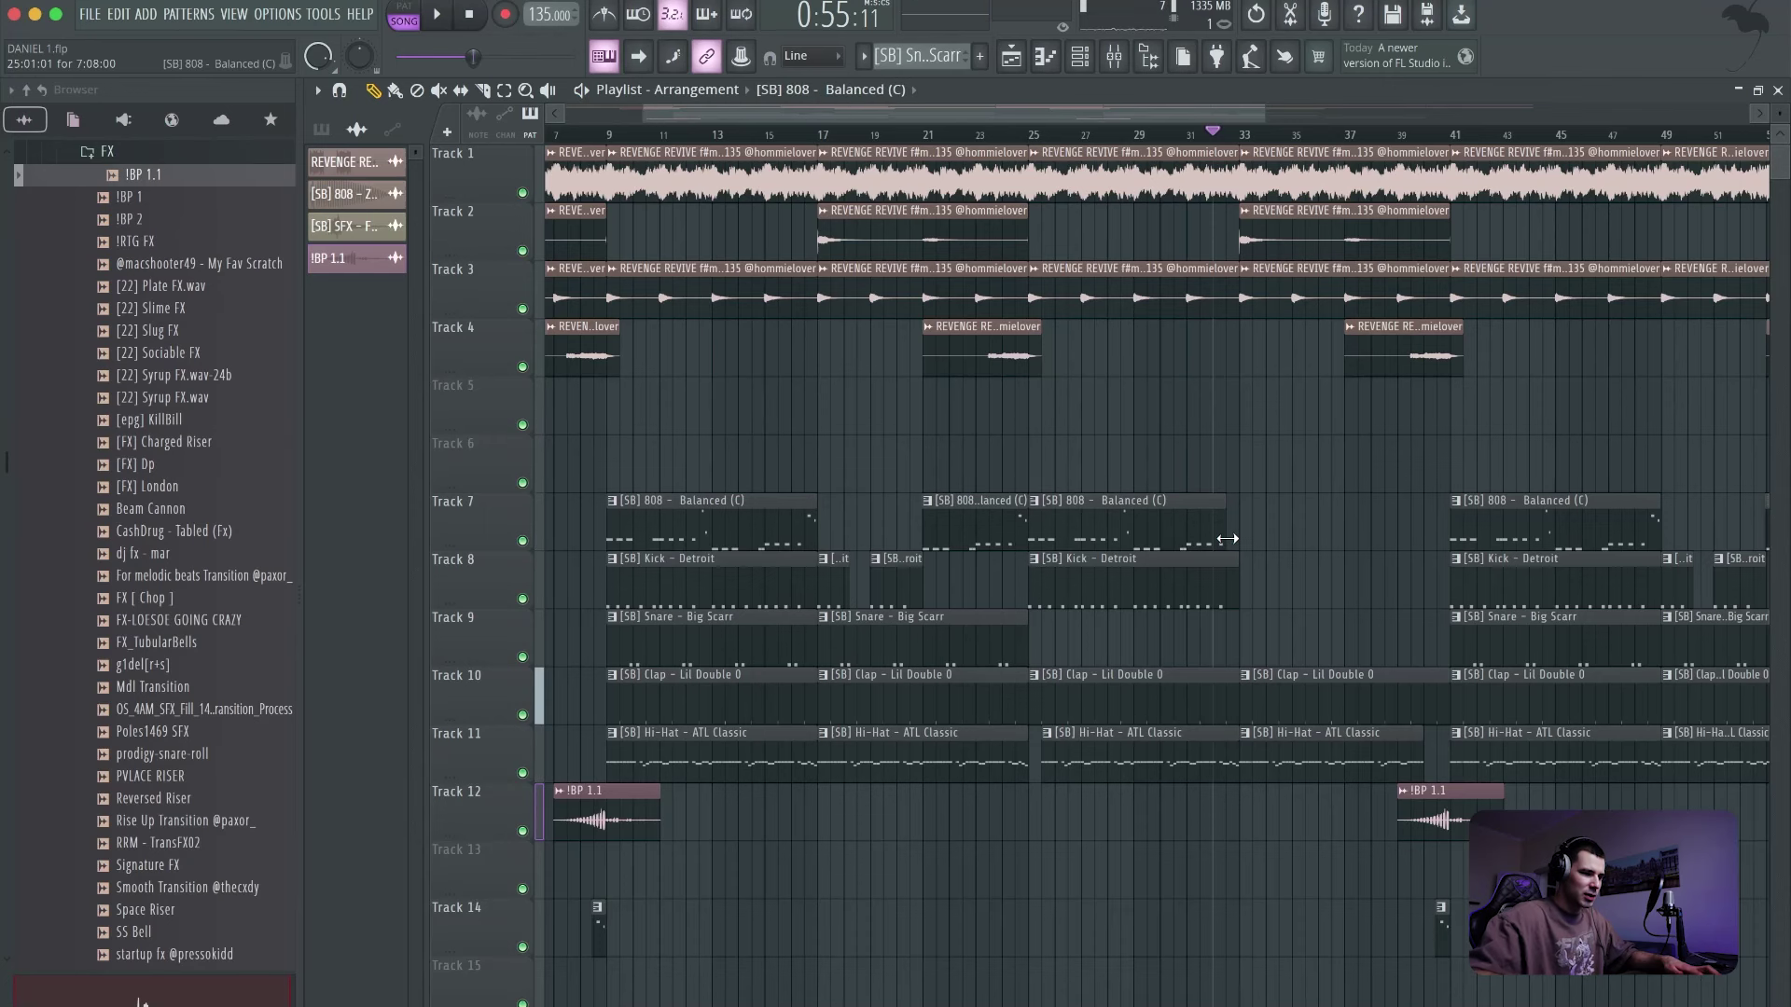
double_click(736, 547)
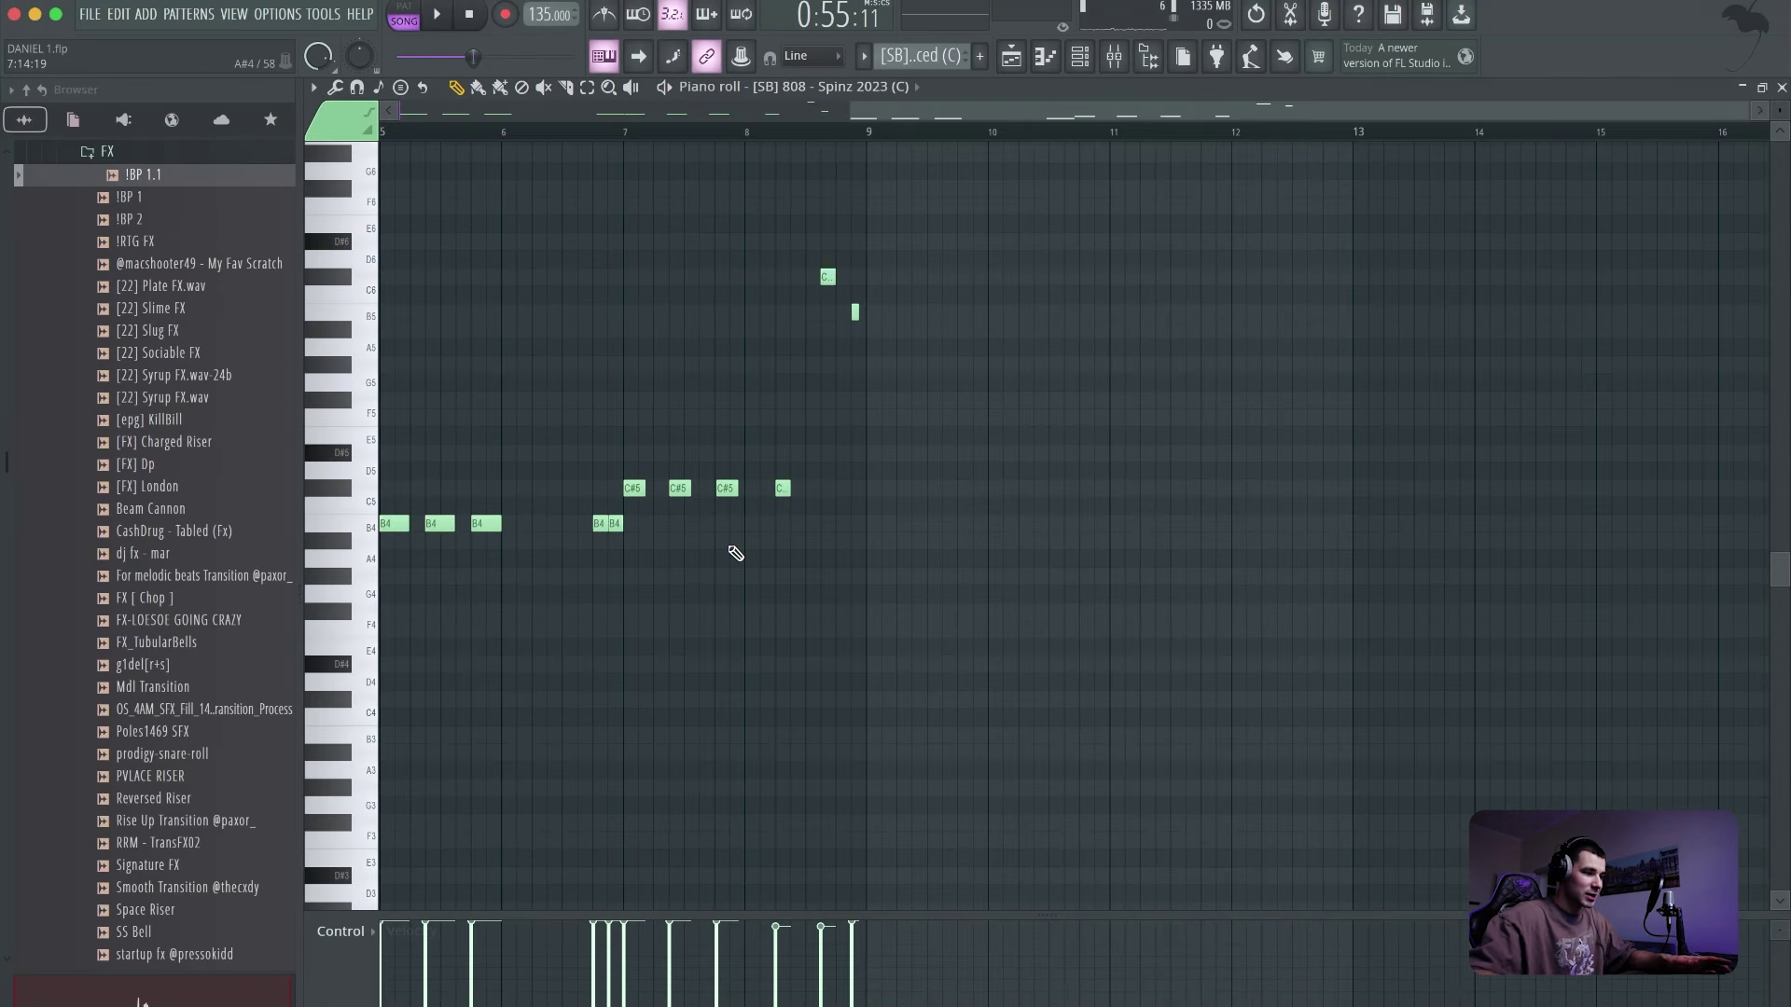
left_click(868, 367)
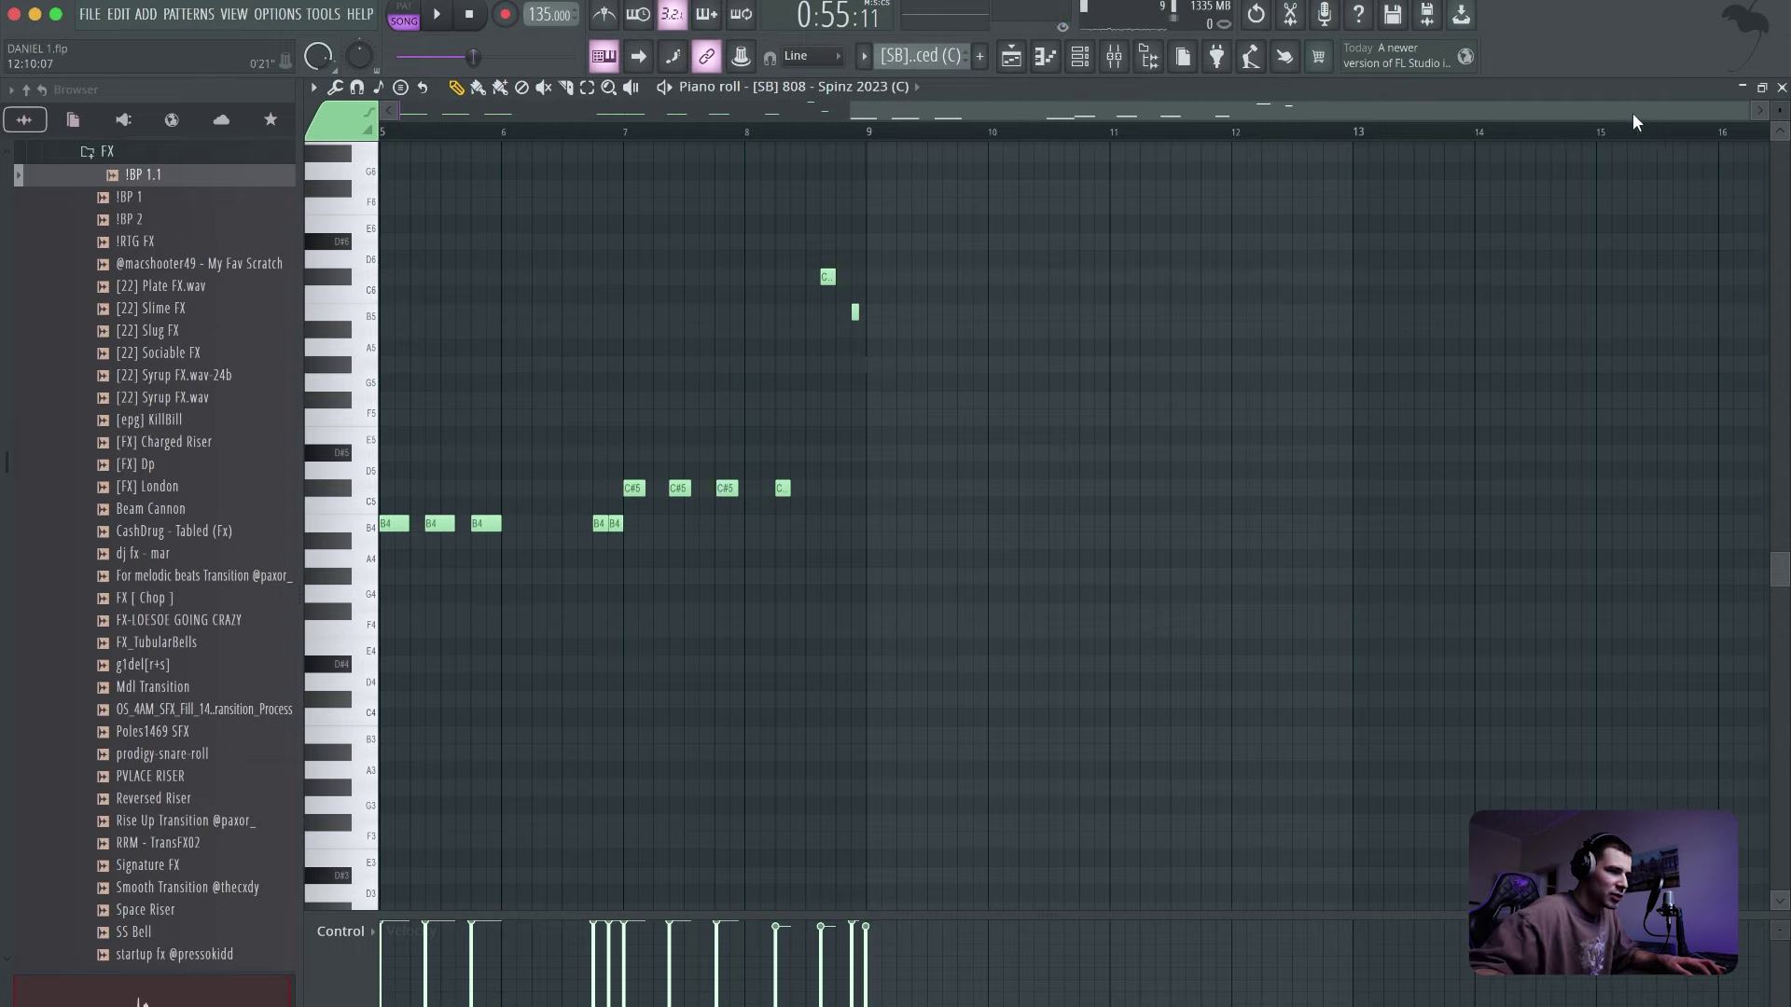
left_click_drag(1746, 109, 1303, 118)
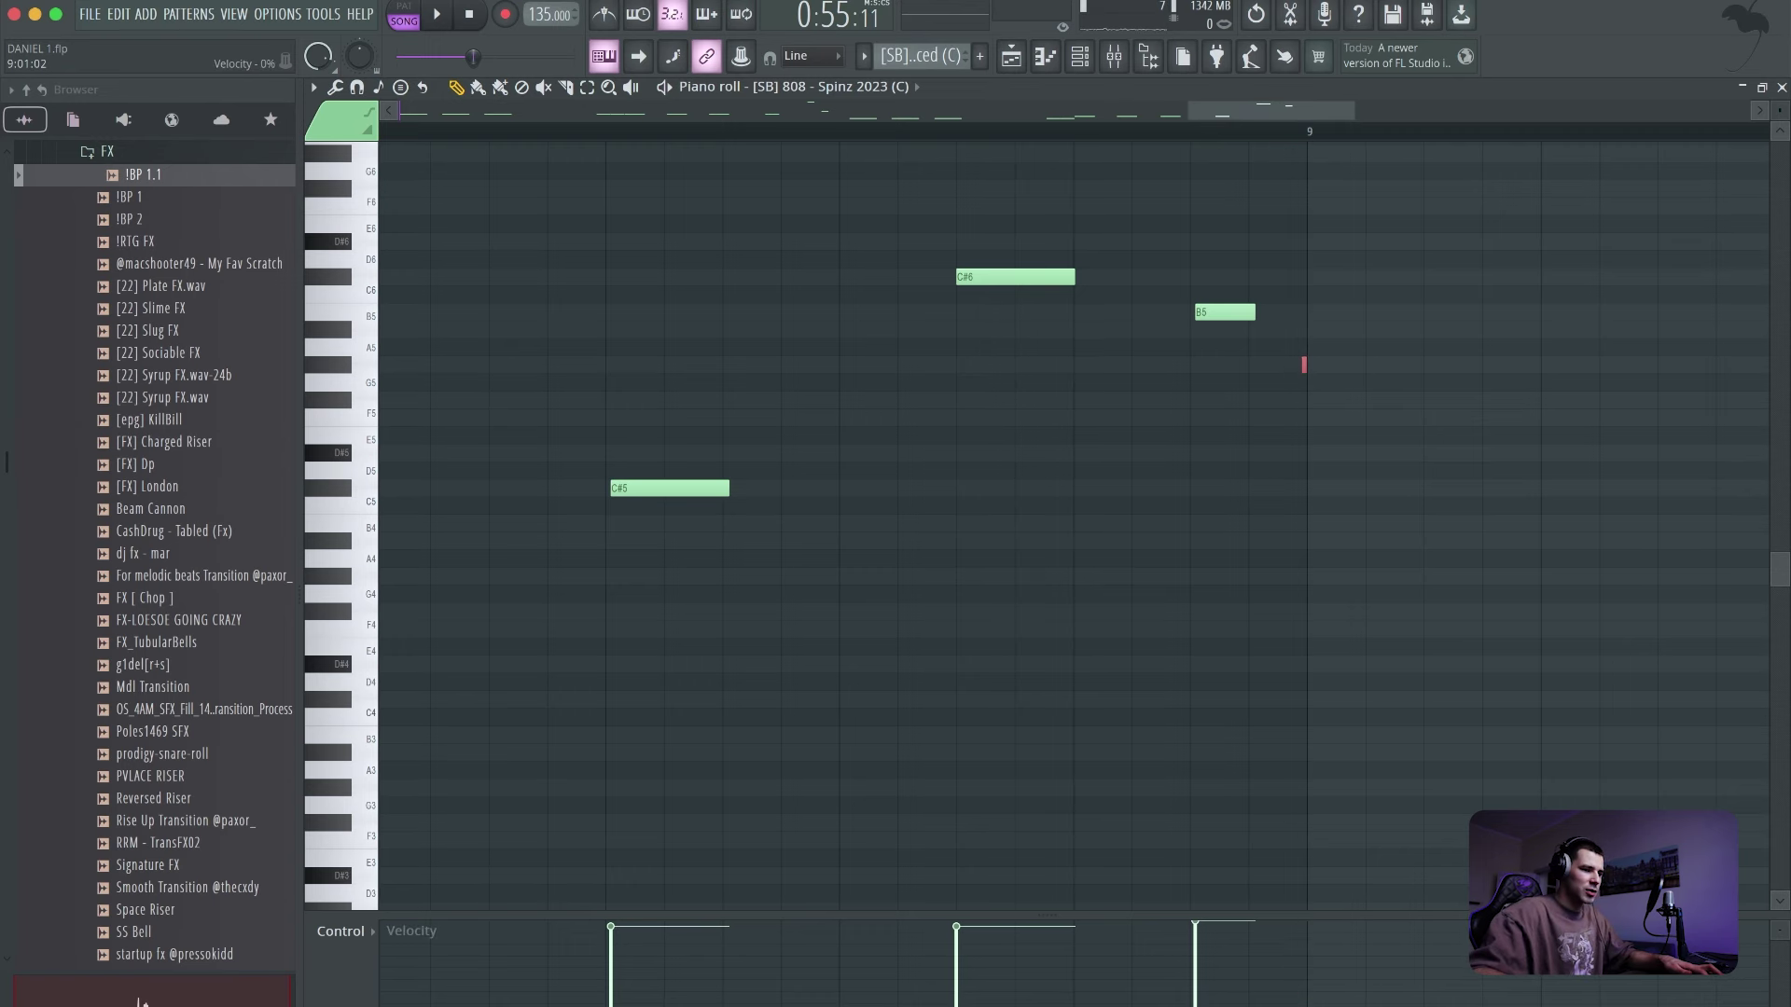
- Return to the playlist and play the arrangement around bar 17
left_click(1022, 64)
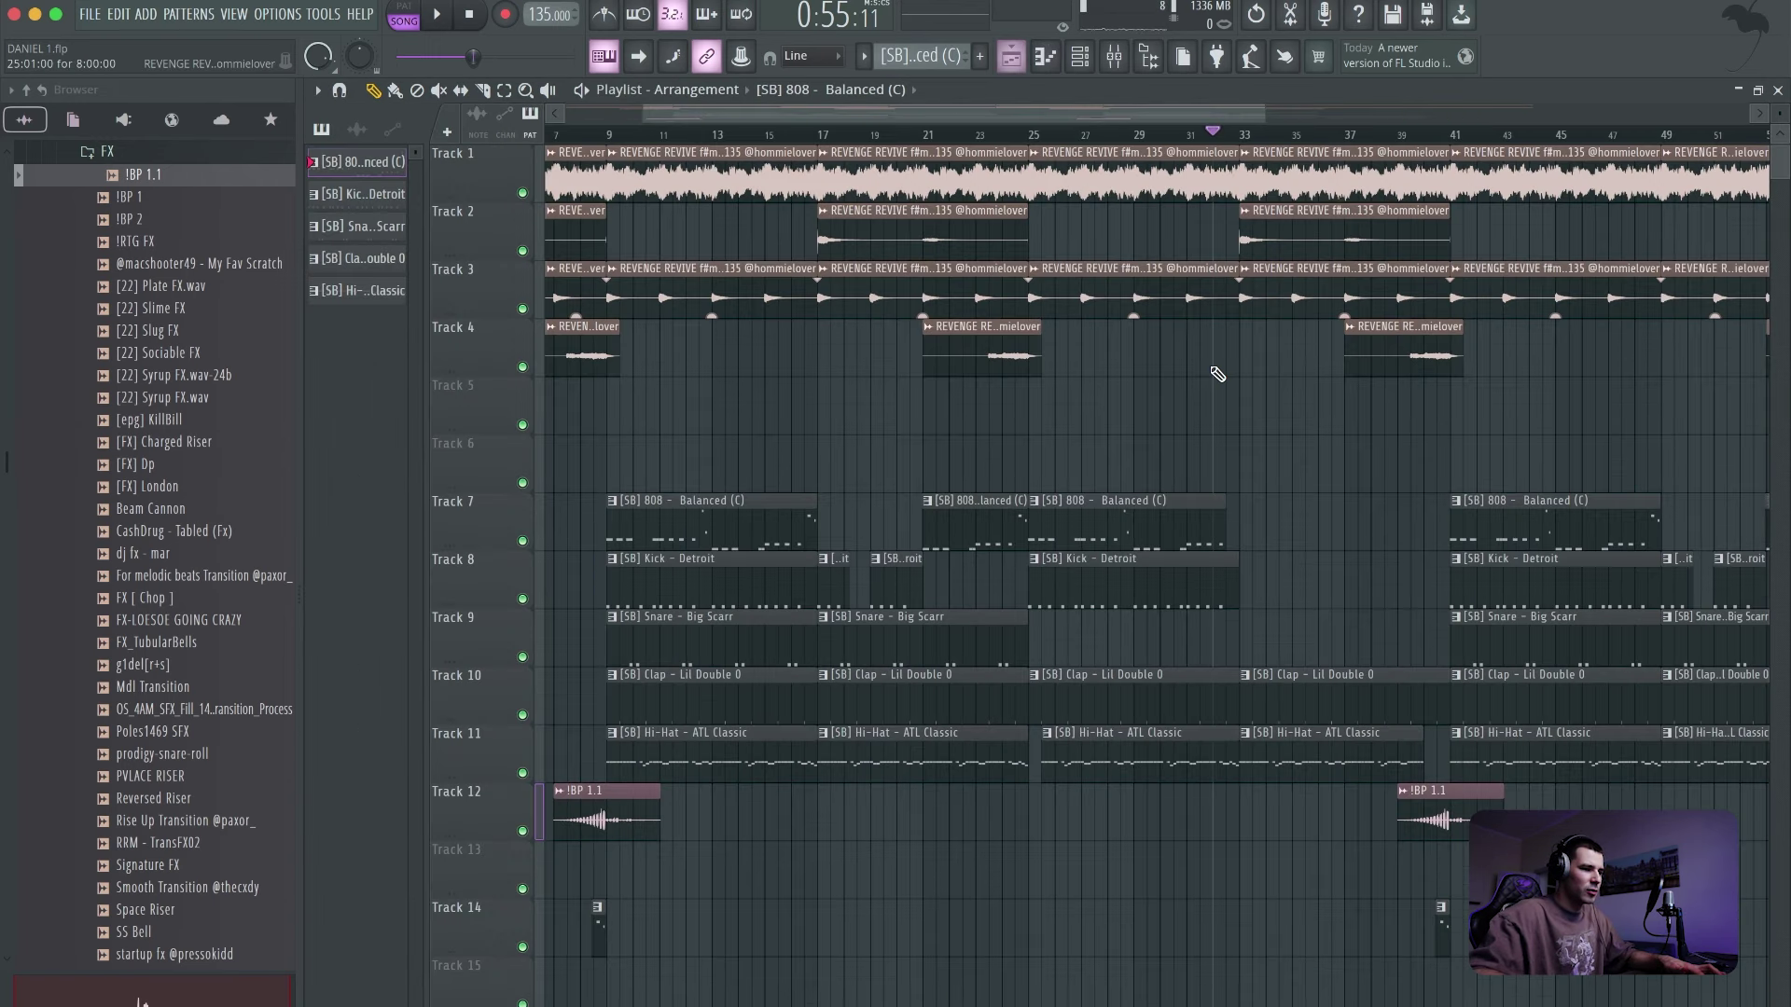
left_click(818, 142)
key("space")
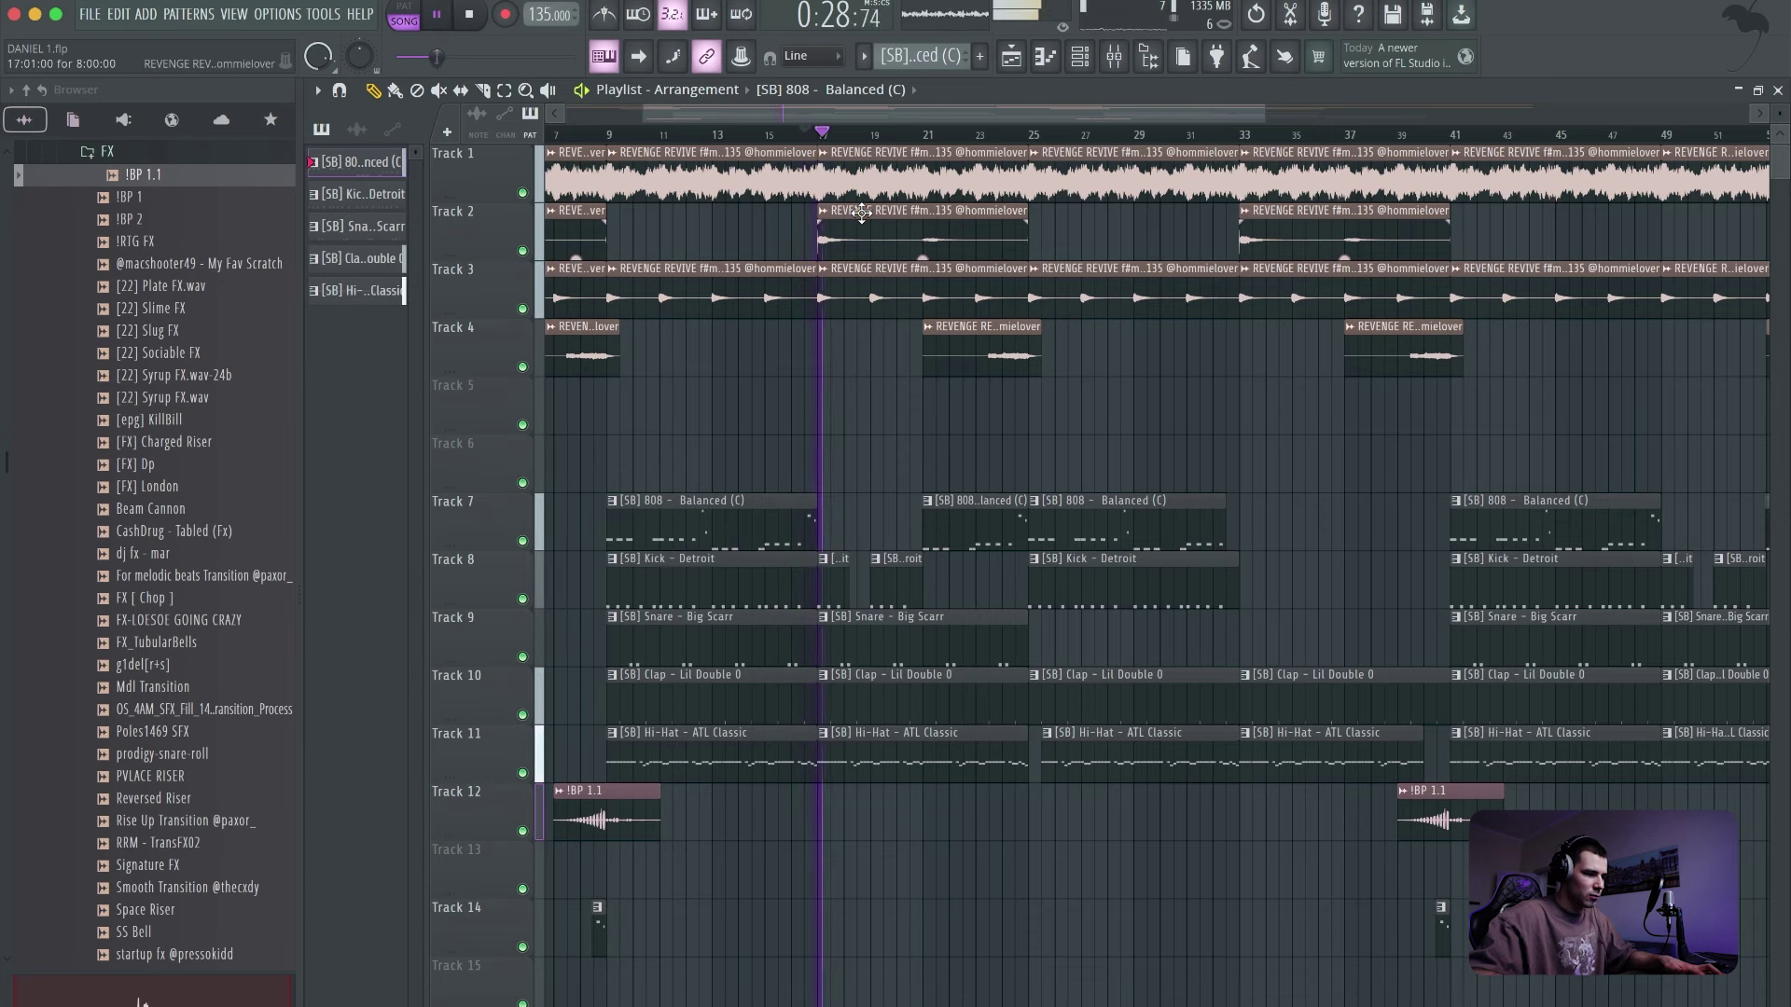
key("space")
- Lower the C#6 and B5 notes near the end of bar 8 in the 808 pattern to B5 and A#5
key("F7")
scroll(1075, 407, "right", 4)
scroll(1076, 407, "left", 3)
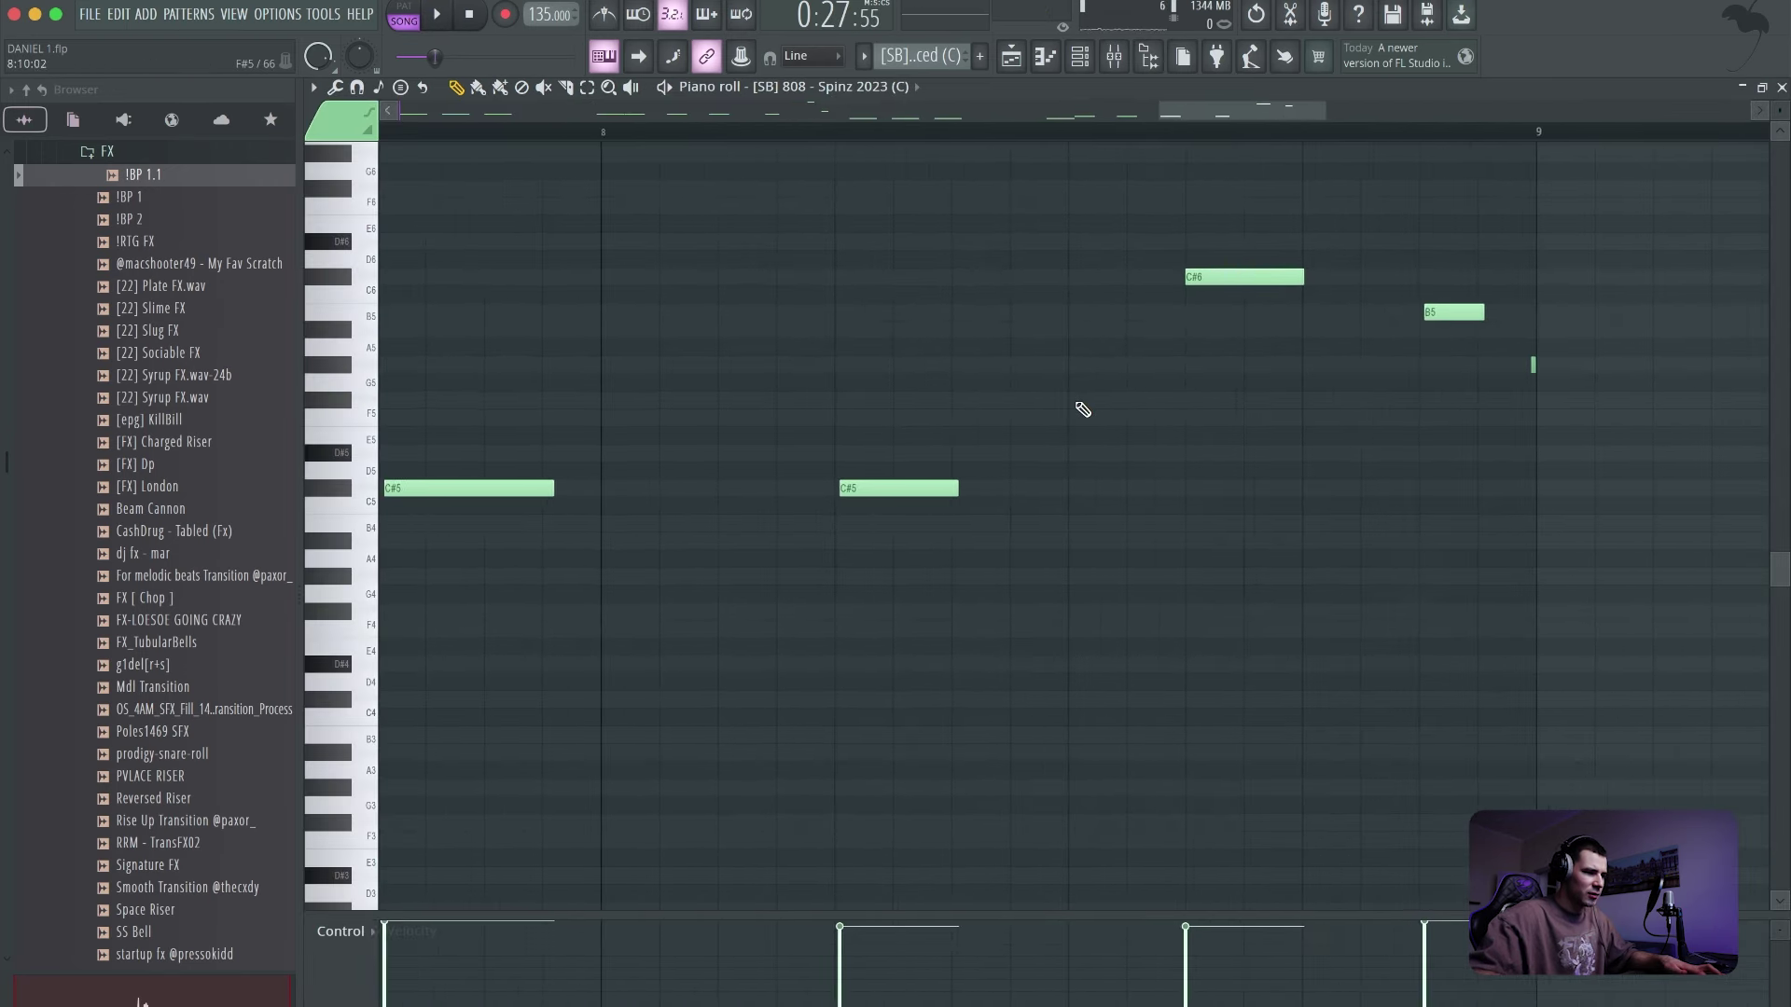
scroll(1075, 407, "right", 2)
scroll(1073, 406, "up", 5)
left_click_drag(1359, 280, 1367, 315)
left_click_drag(1577, 312, 1577, 333)
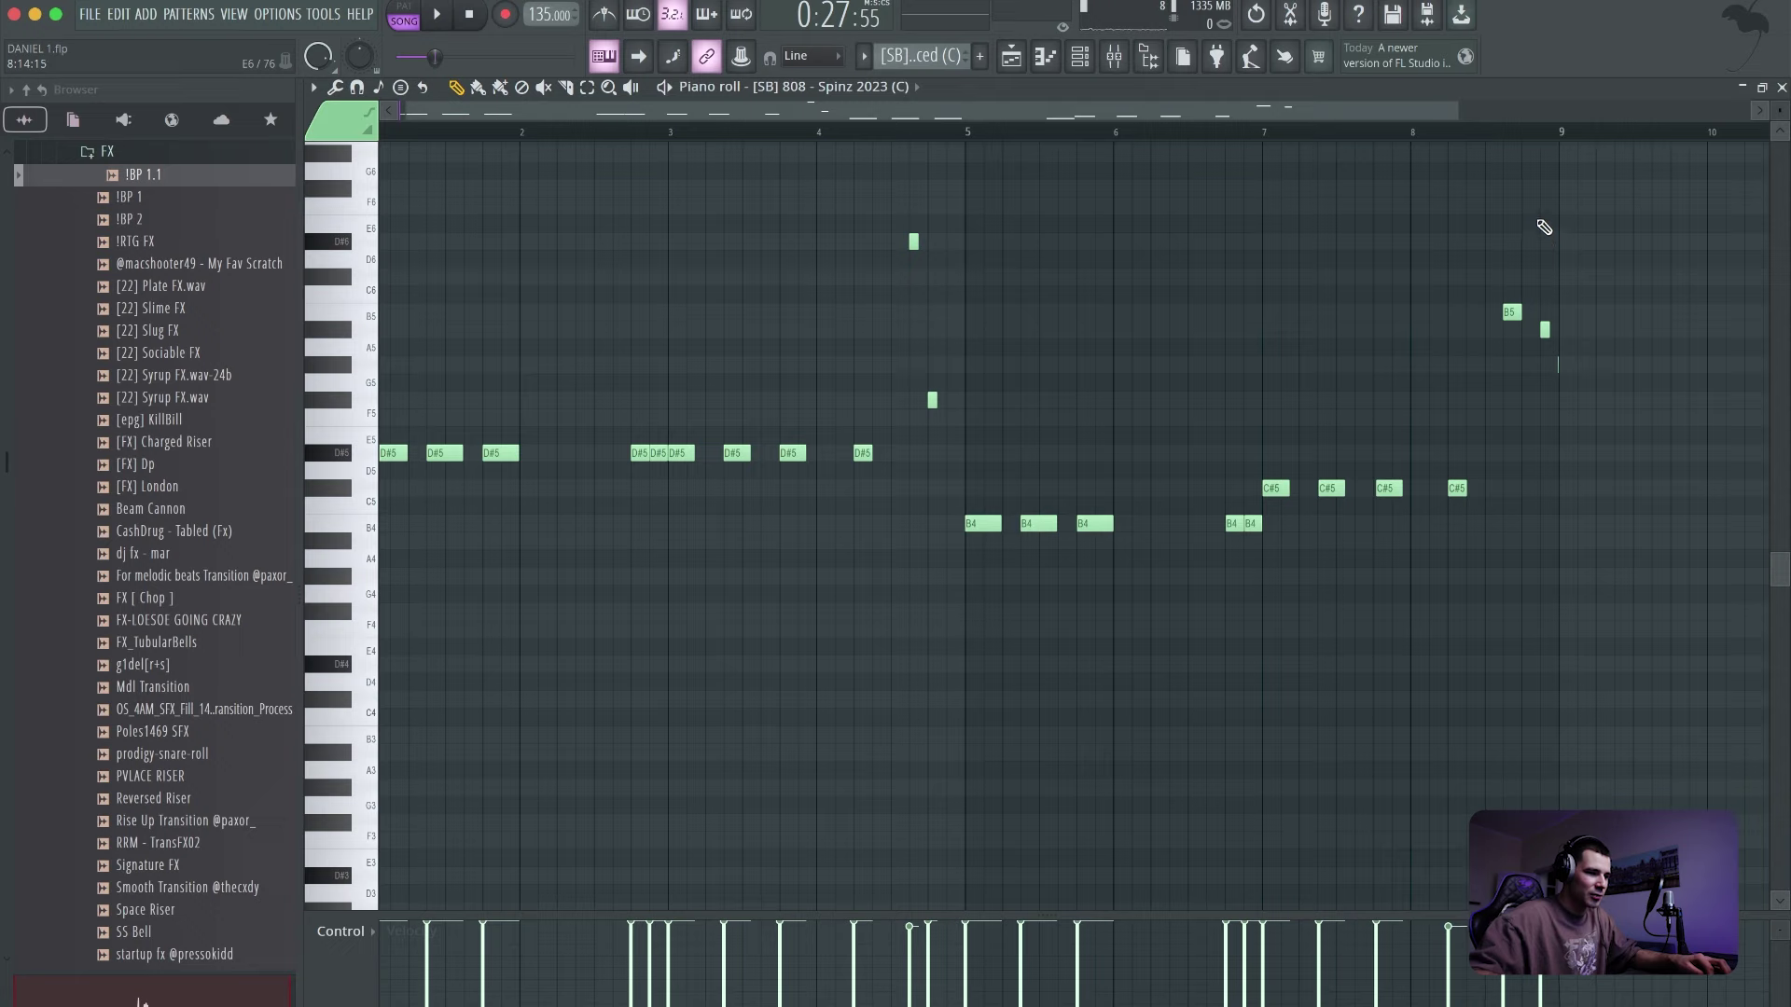
- Quick-quantize the 808 notes in bars 1 to 8, leaving out the tiny last note
left_click_drag(1529, 183, 1246, 427)
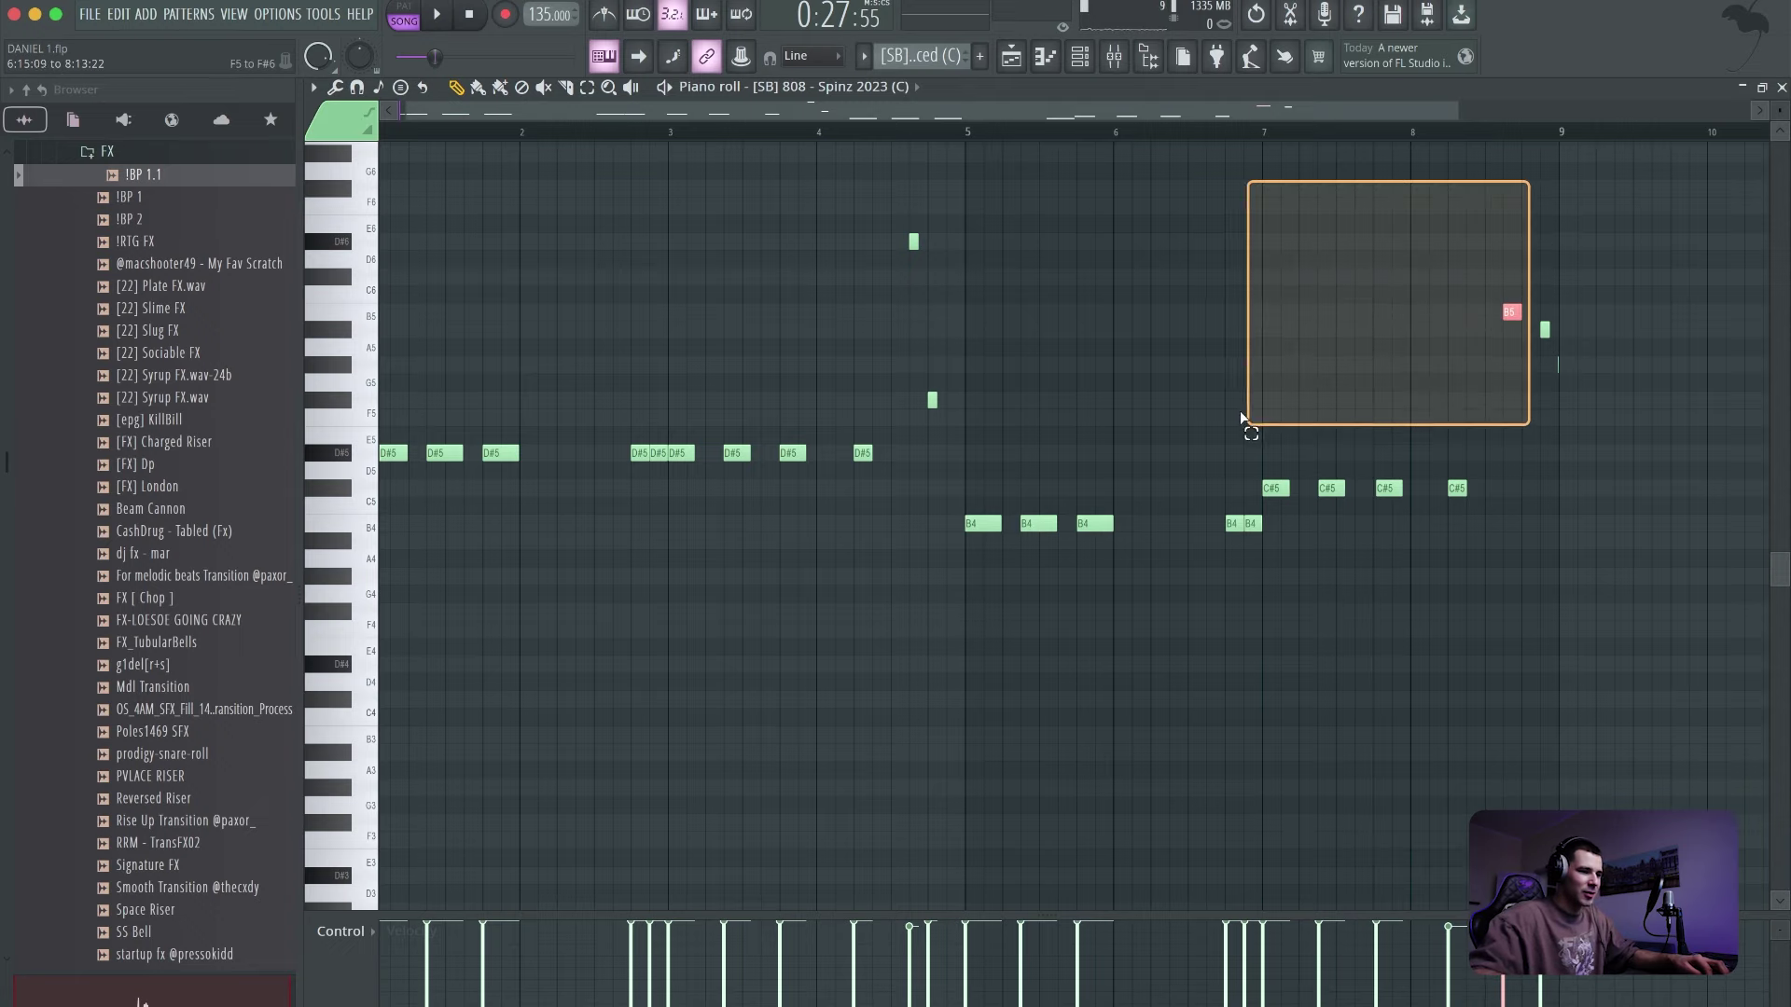
left_click_drag(1549, 199, 336, 611)
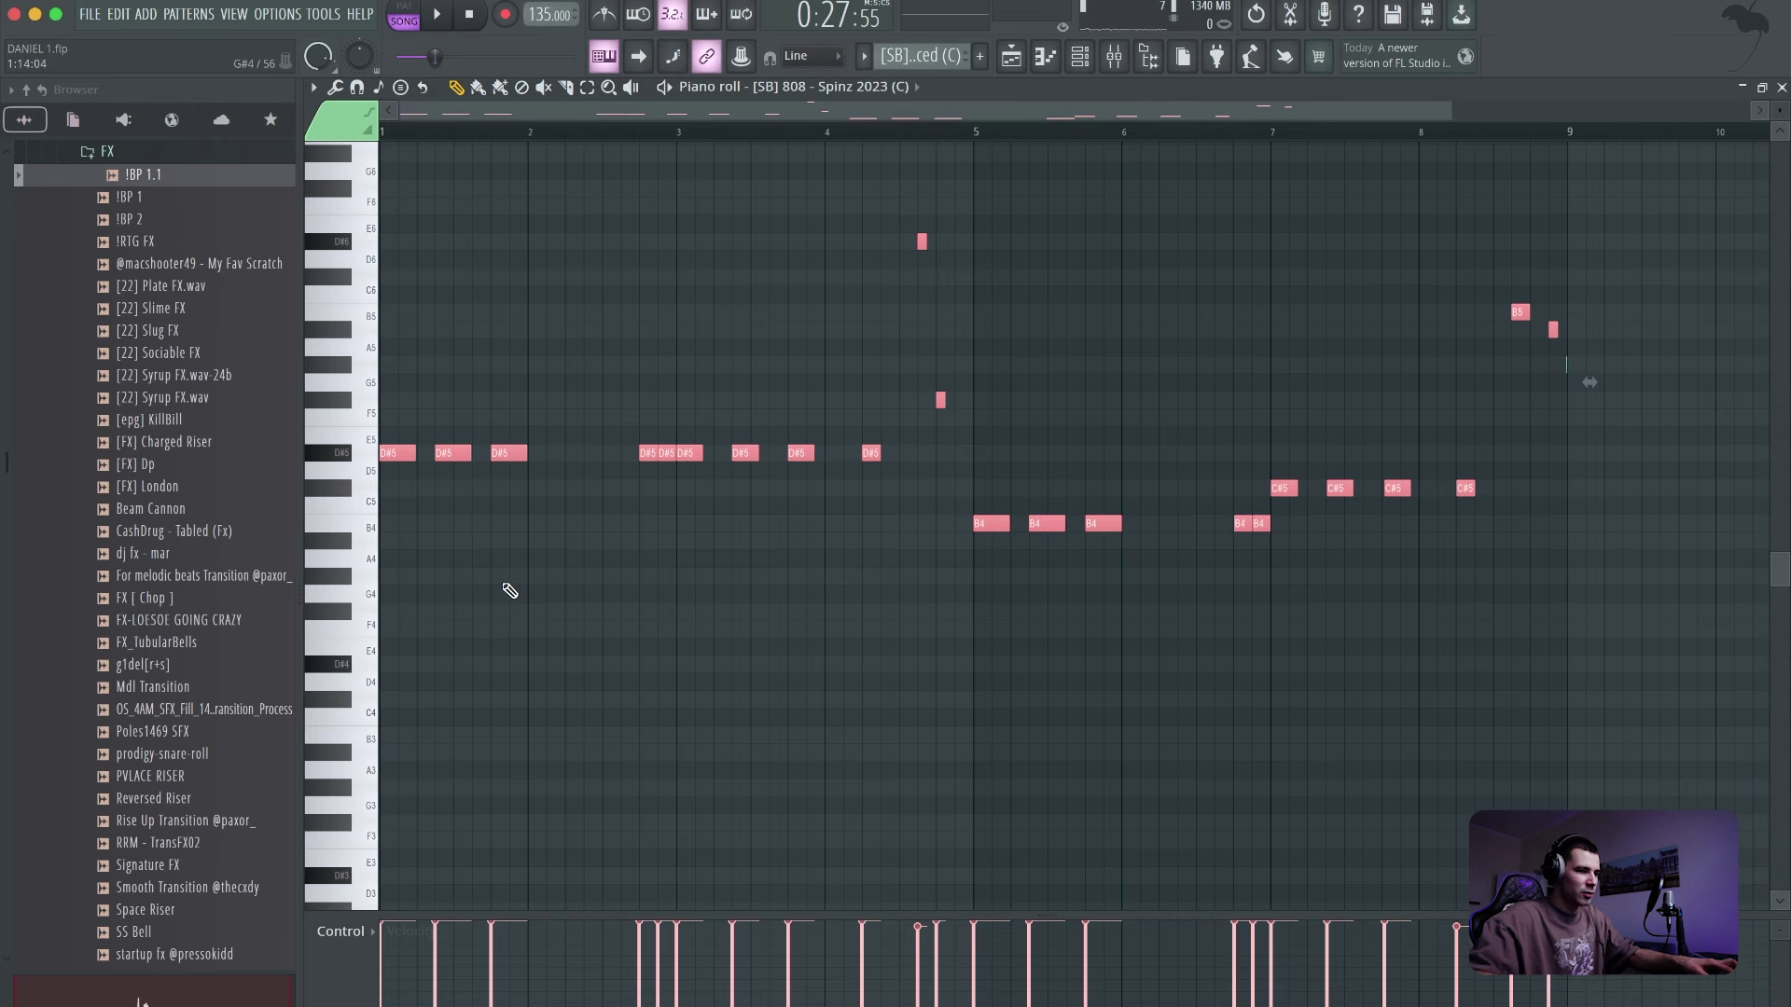
key("ctrl+q")
left_click(1311, 347)
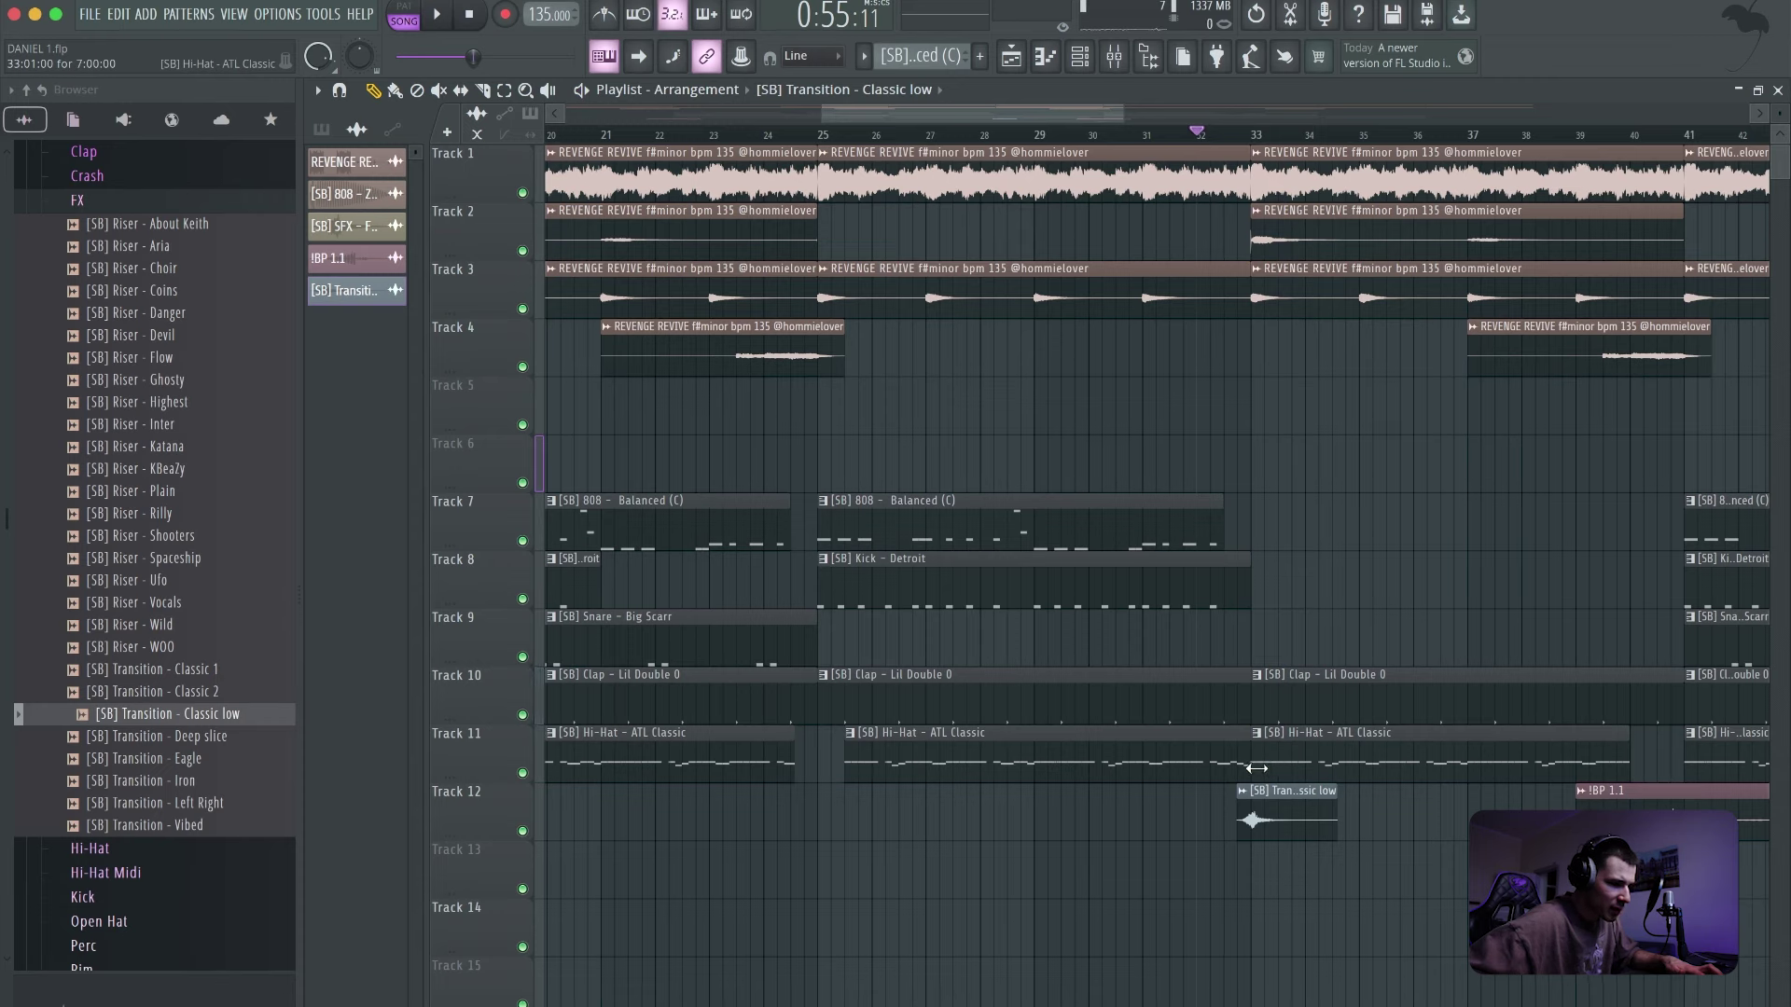
- Trim the start of the bar 33 hi-hat clip on Track 11 to about bar 34.5 and play the section up to bar 40
left_click_drag(1257, 766, 1315, 770)
key("space")
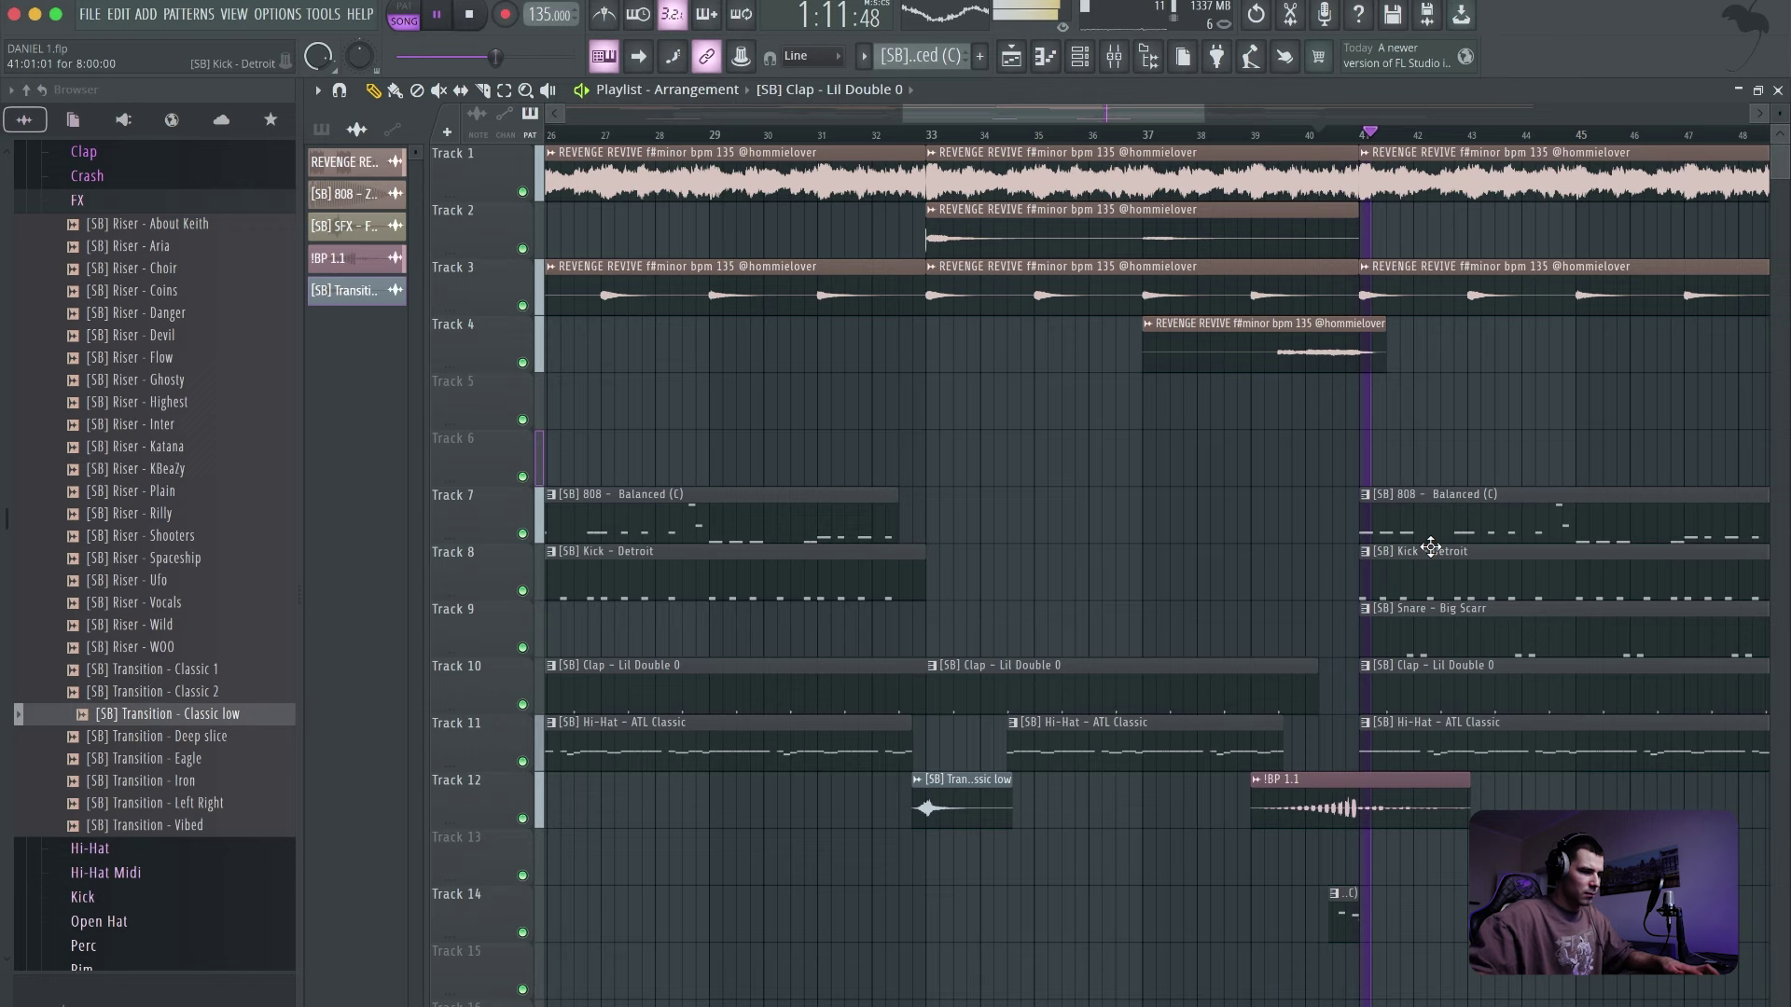
key("space")
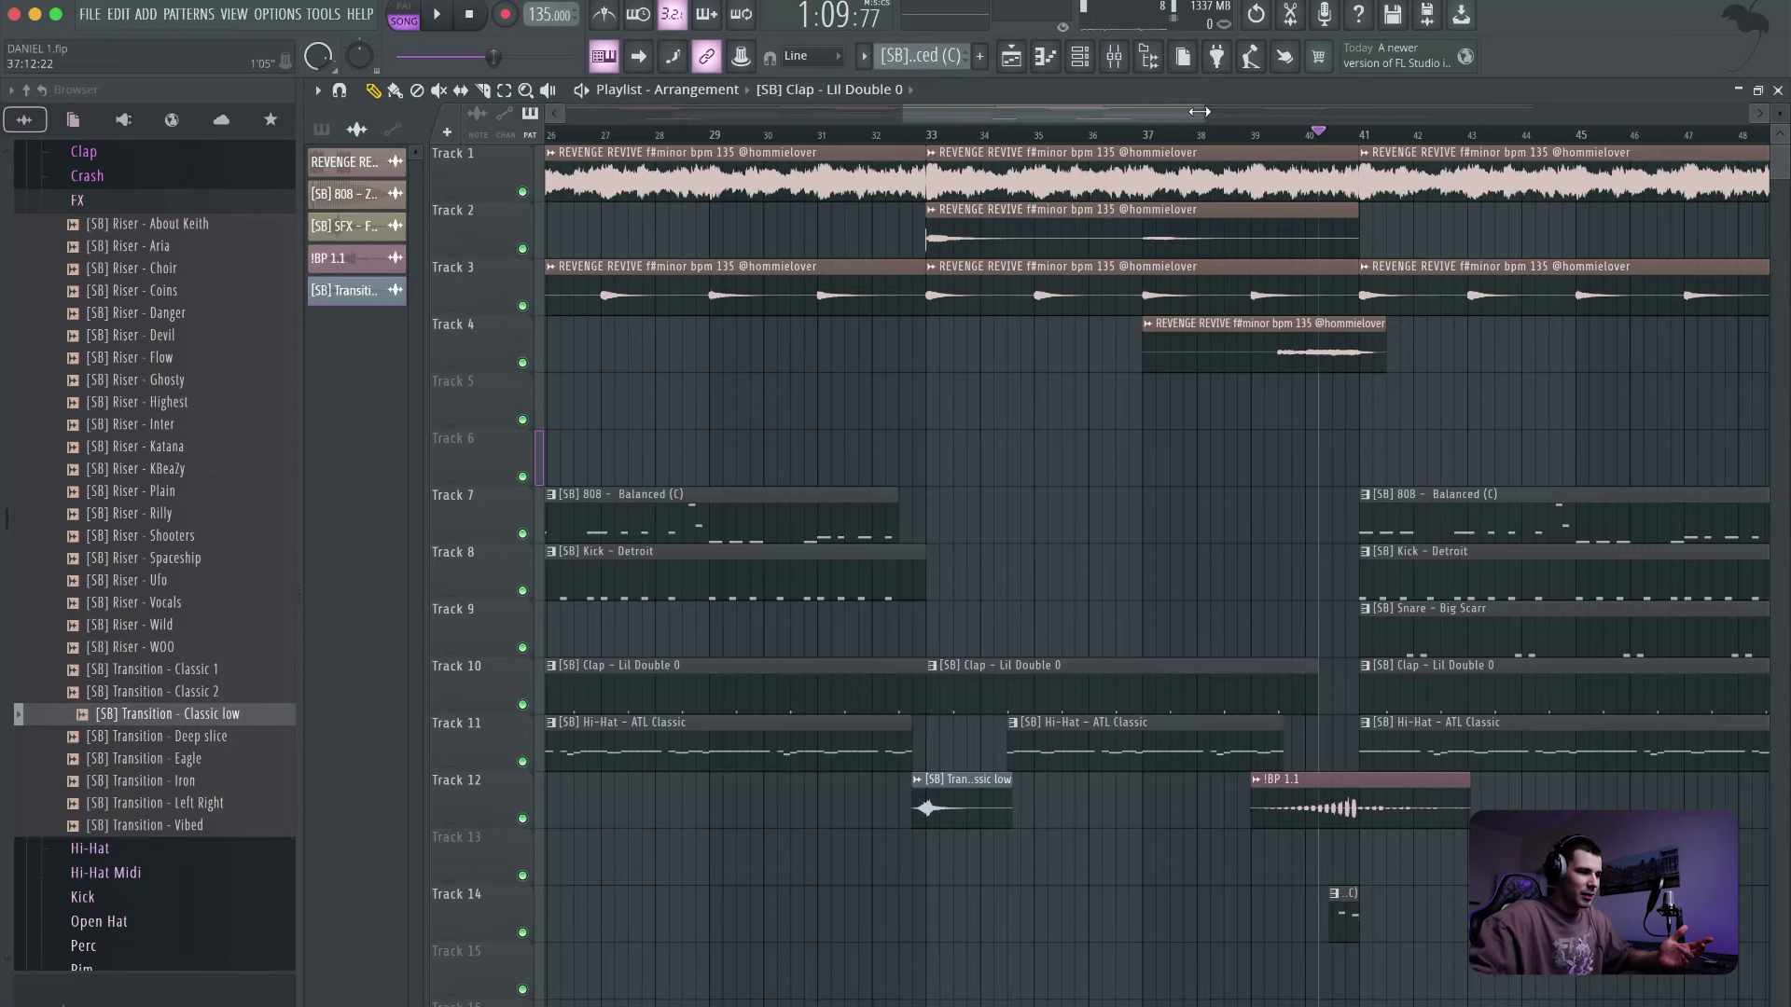
- Add a fill of short C5 notes to the second half of bar 8 in the [SB] Snare - Big Scarr pattern and play it
left_click_drag(1200, 117, 1451, 117)
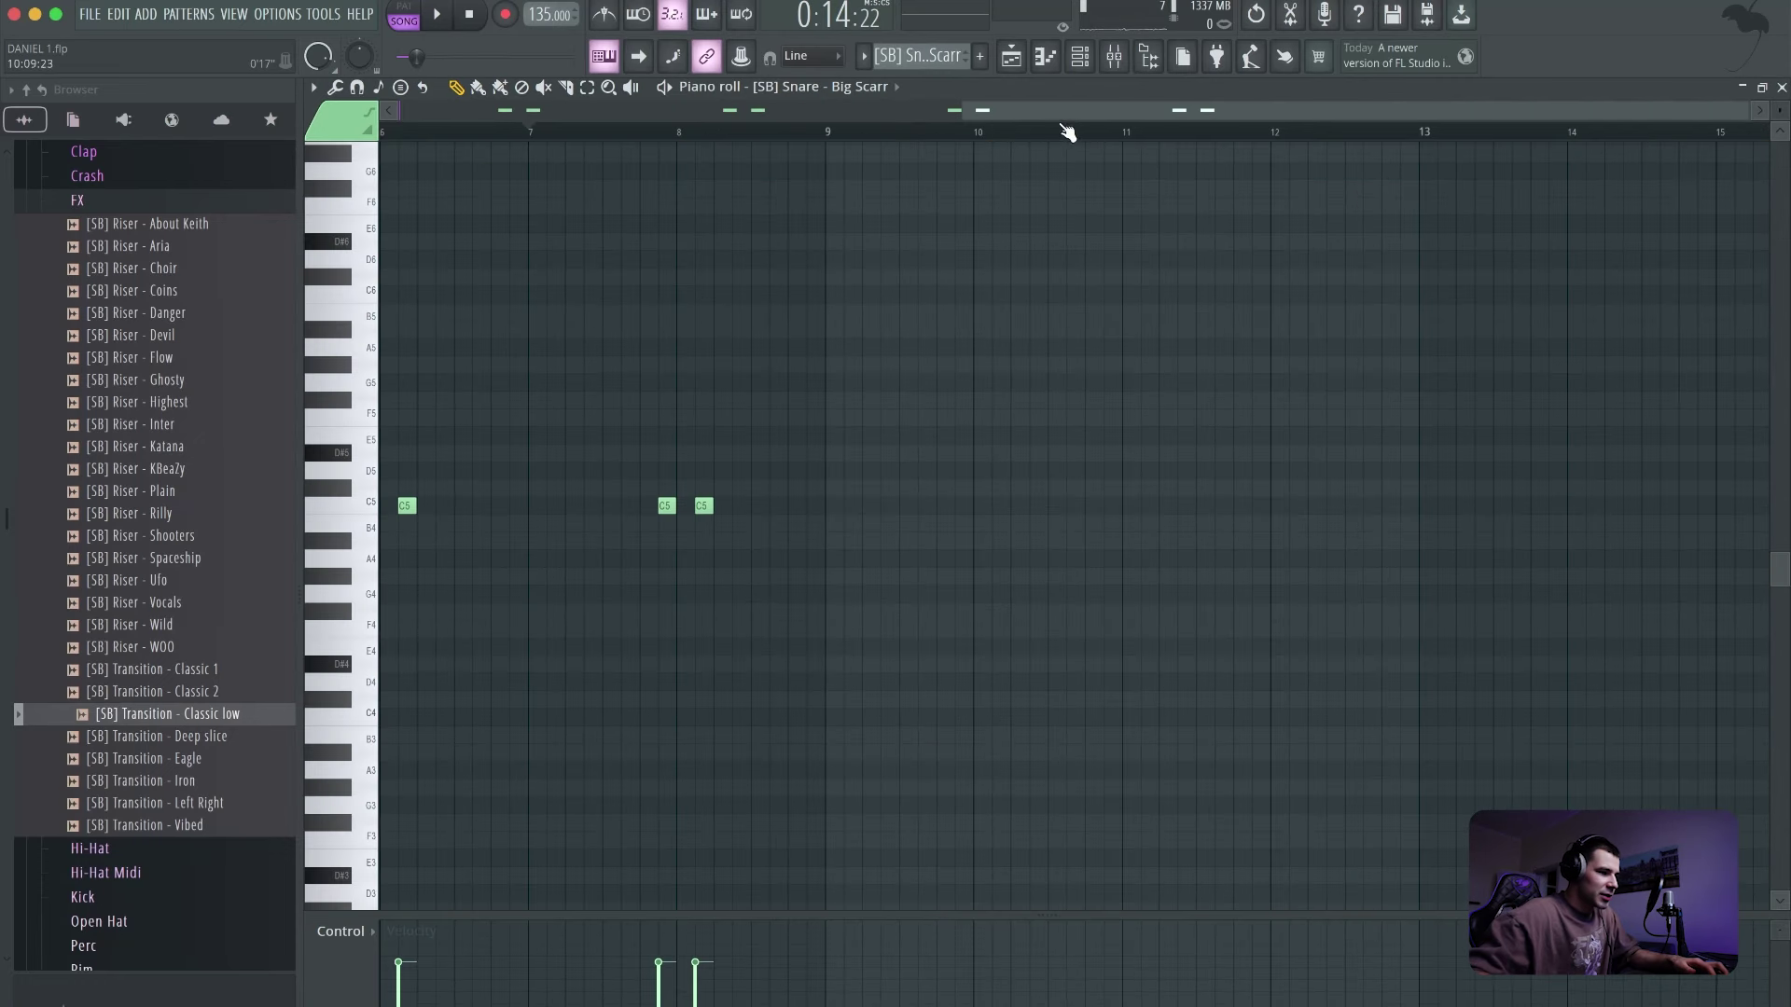
left_click_drag(1066, 130, 835, 135)
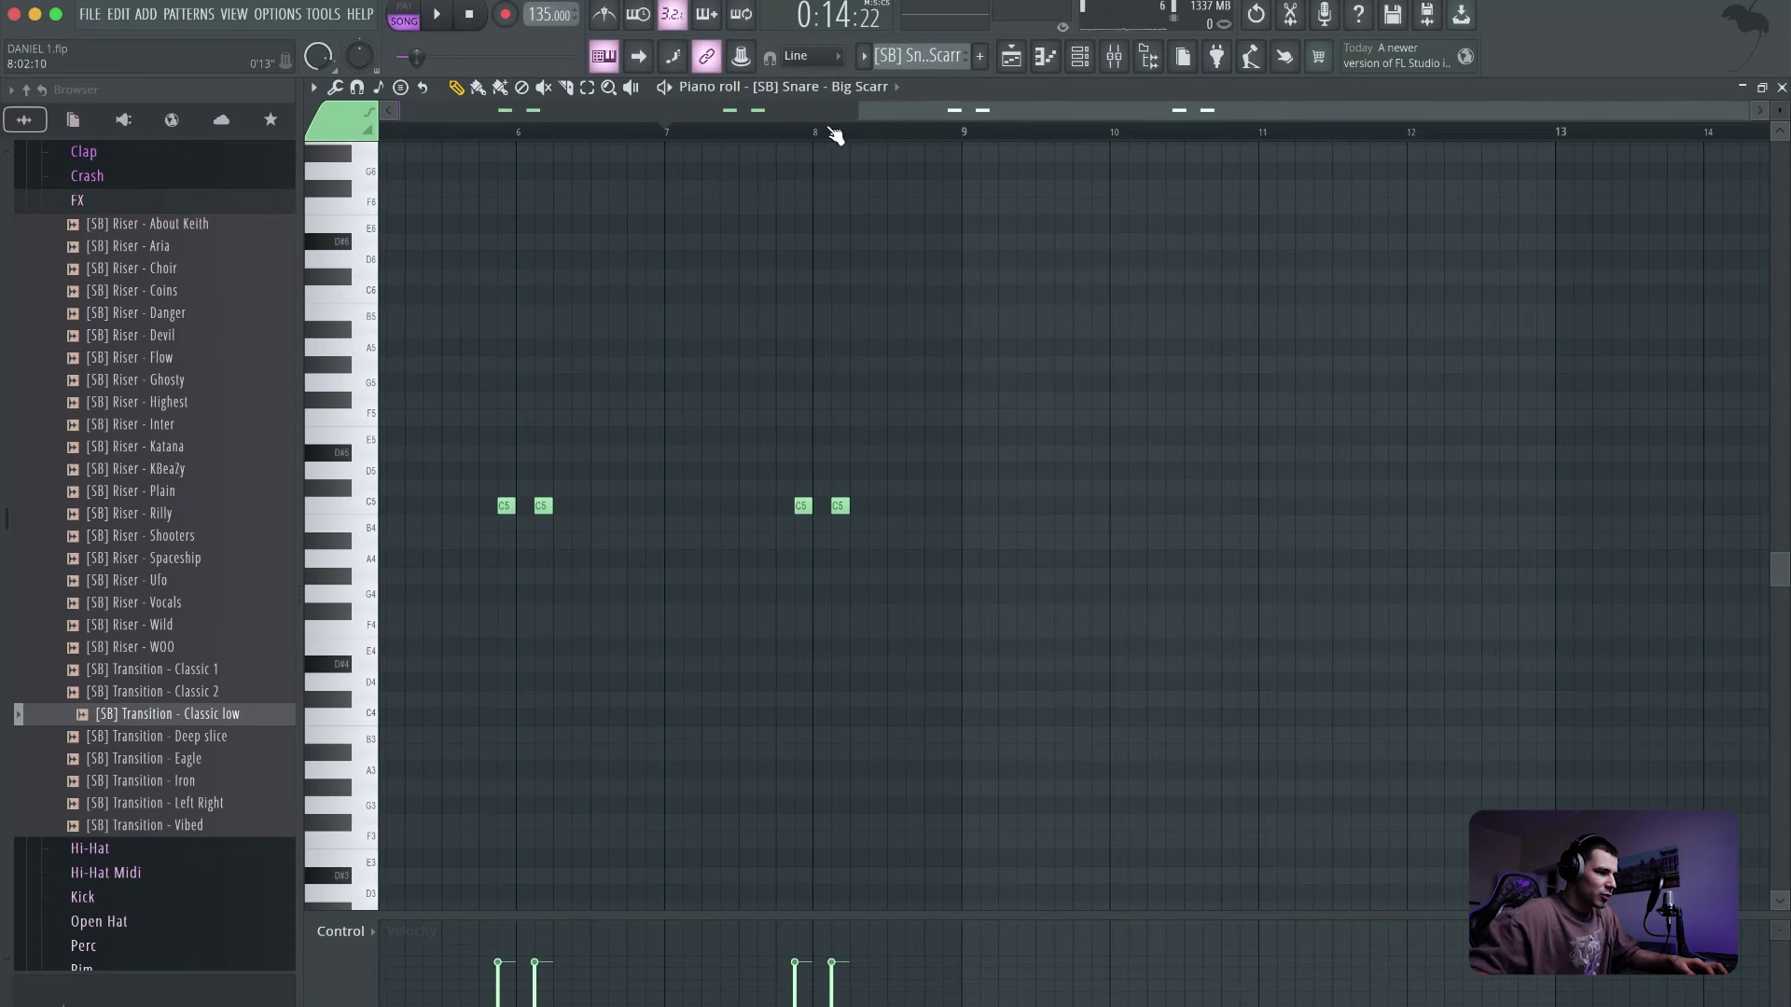
left_click_drag(1740, 115, 1429, 116)
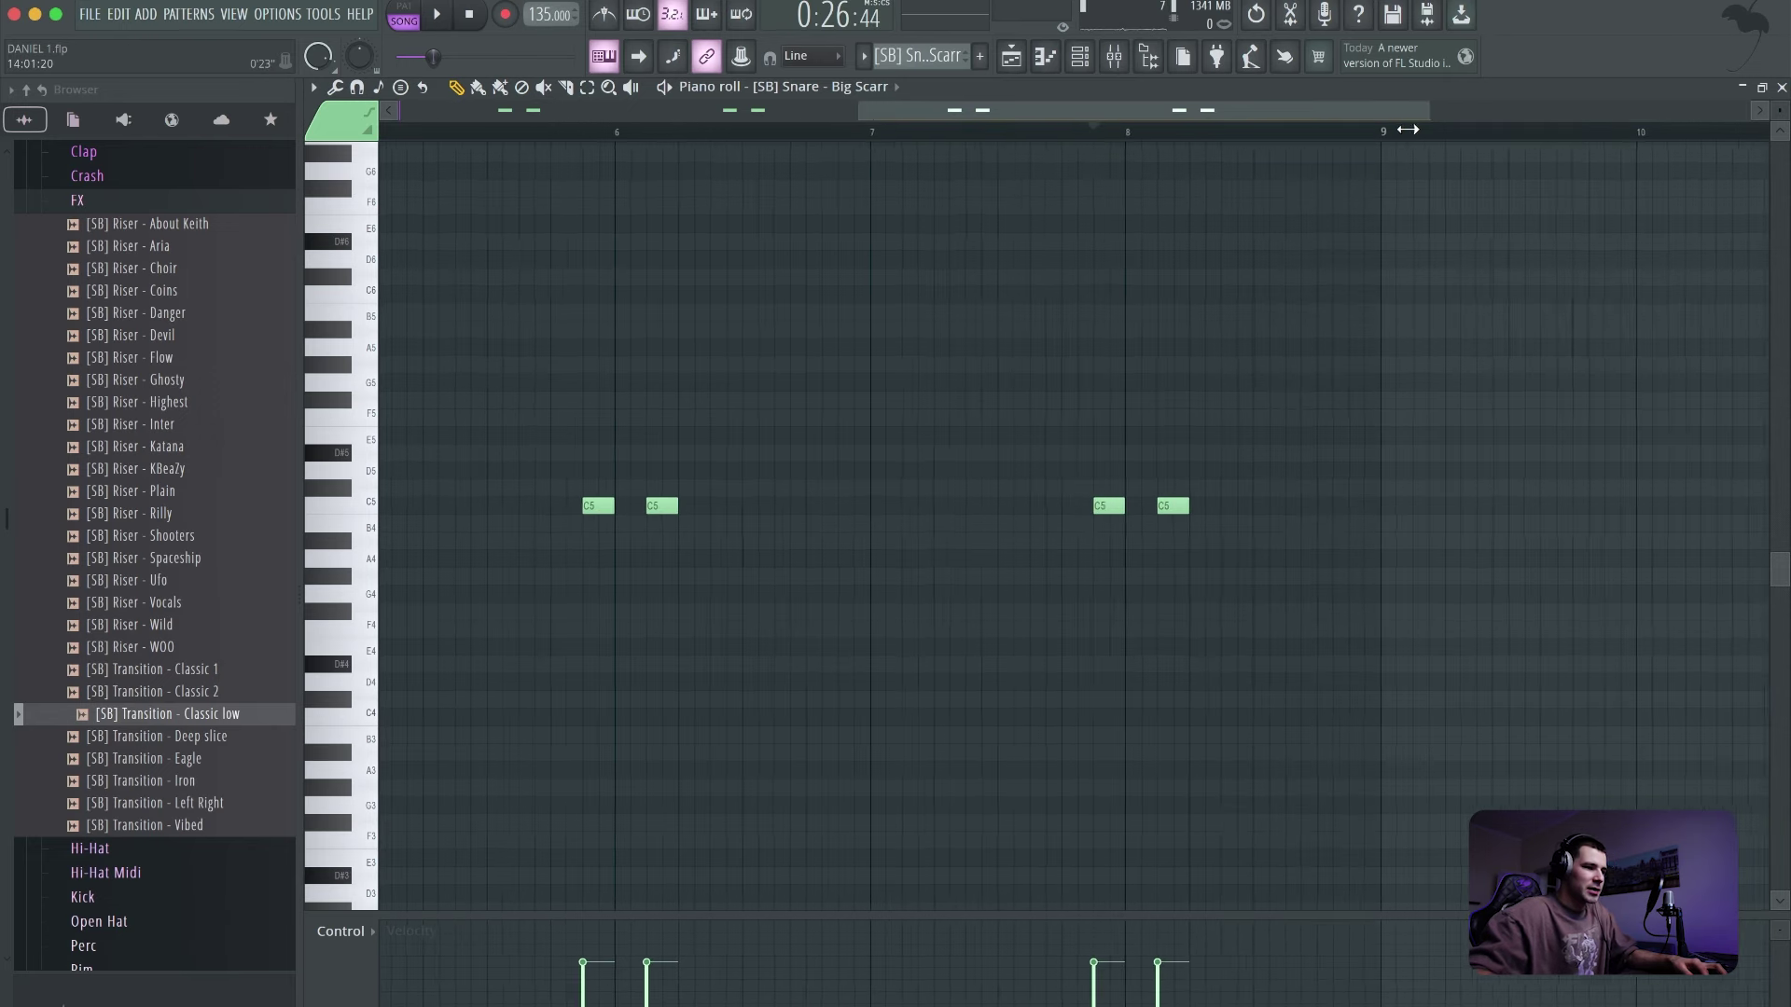
key("space")
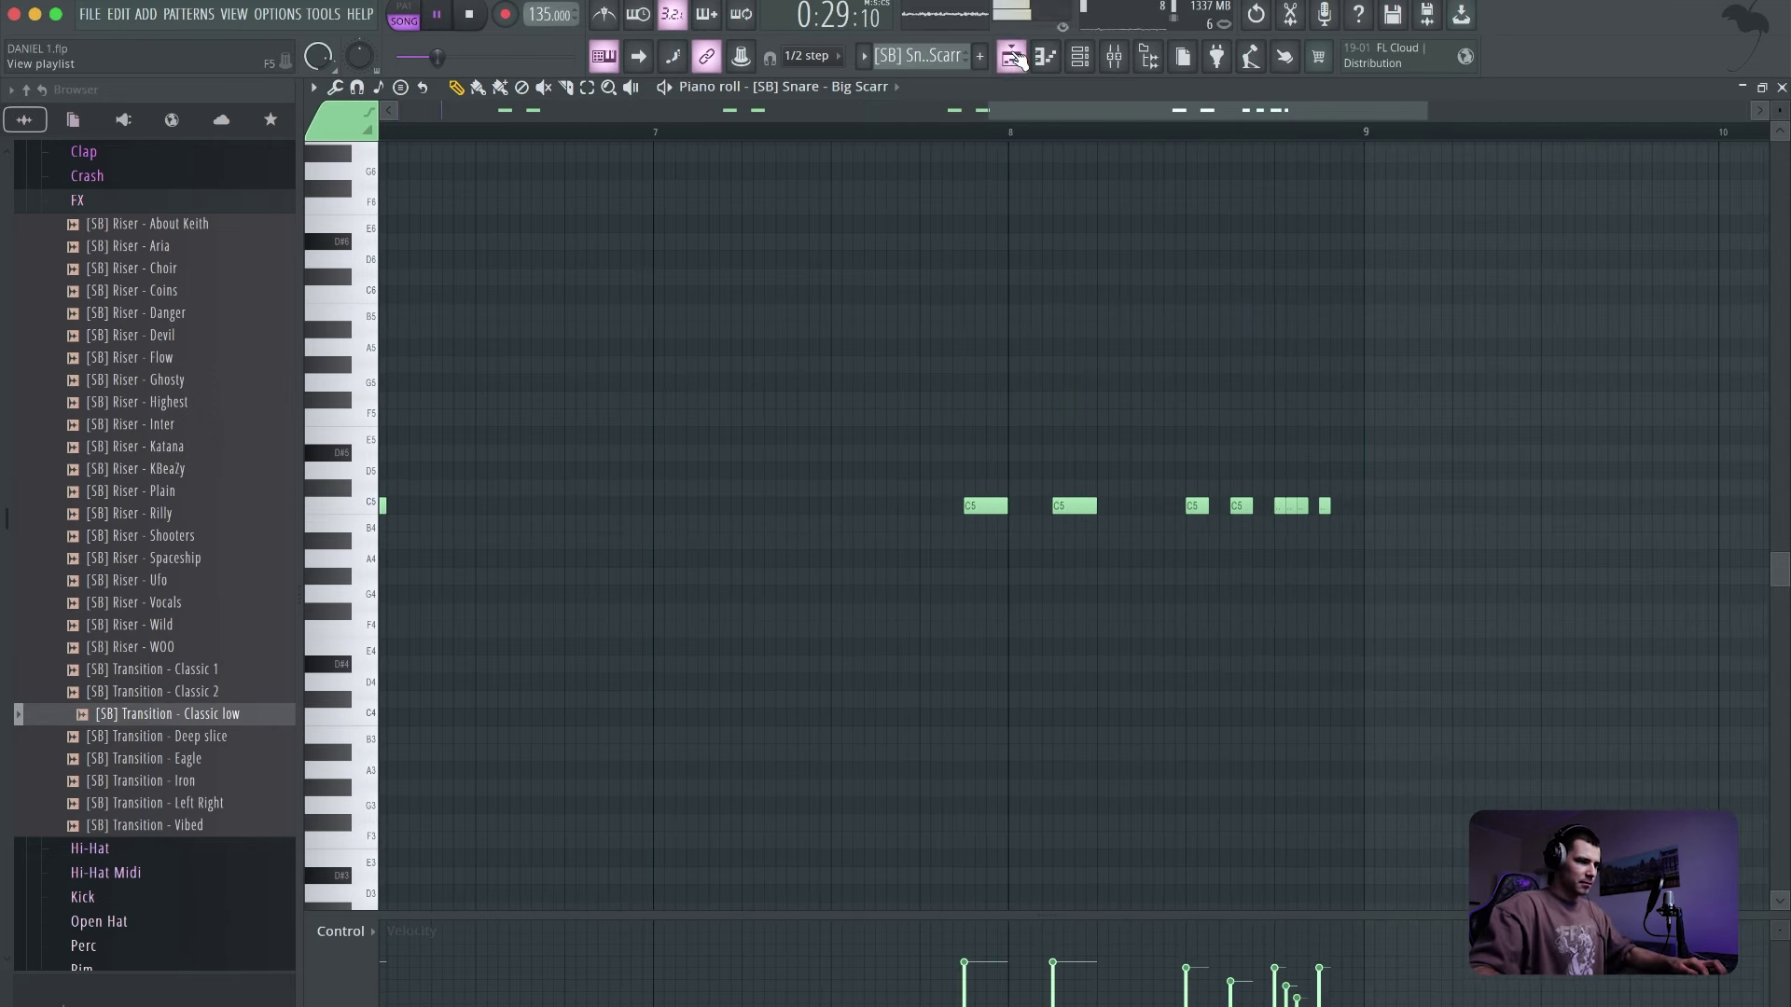
- Stop playback and delete the two short Track 14 clips before bars 9 and 41
key("F5")
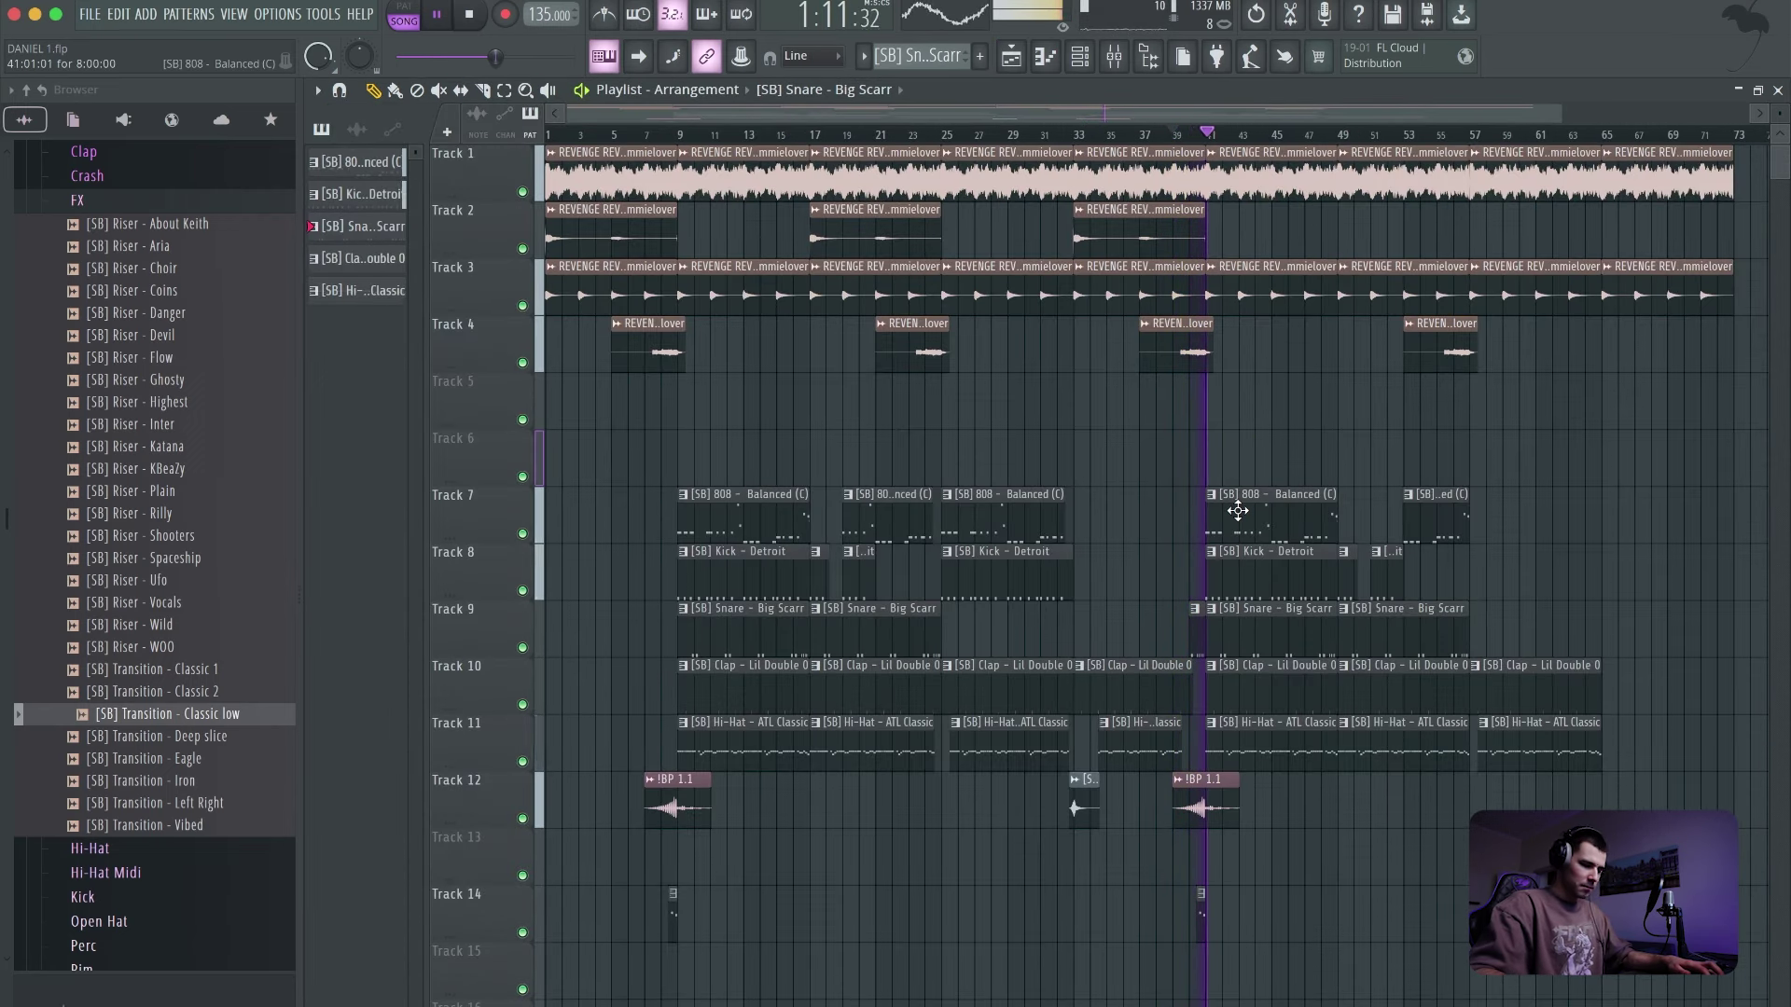
key("space")
right_click(1201, 910)
right_click(672, 919)
key("space")
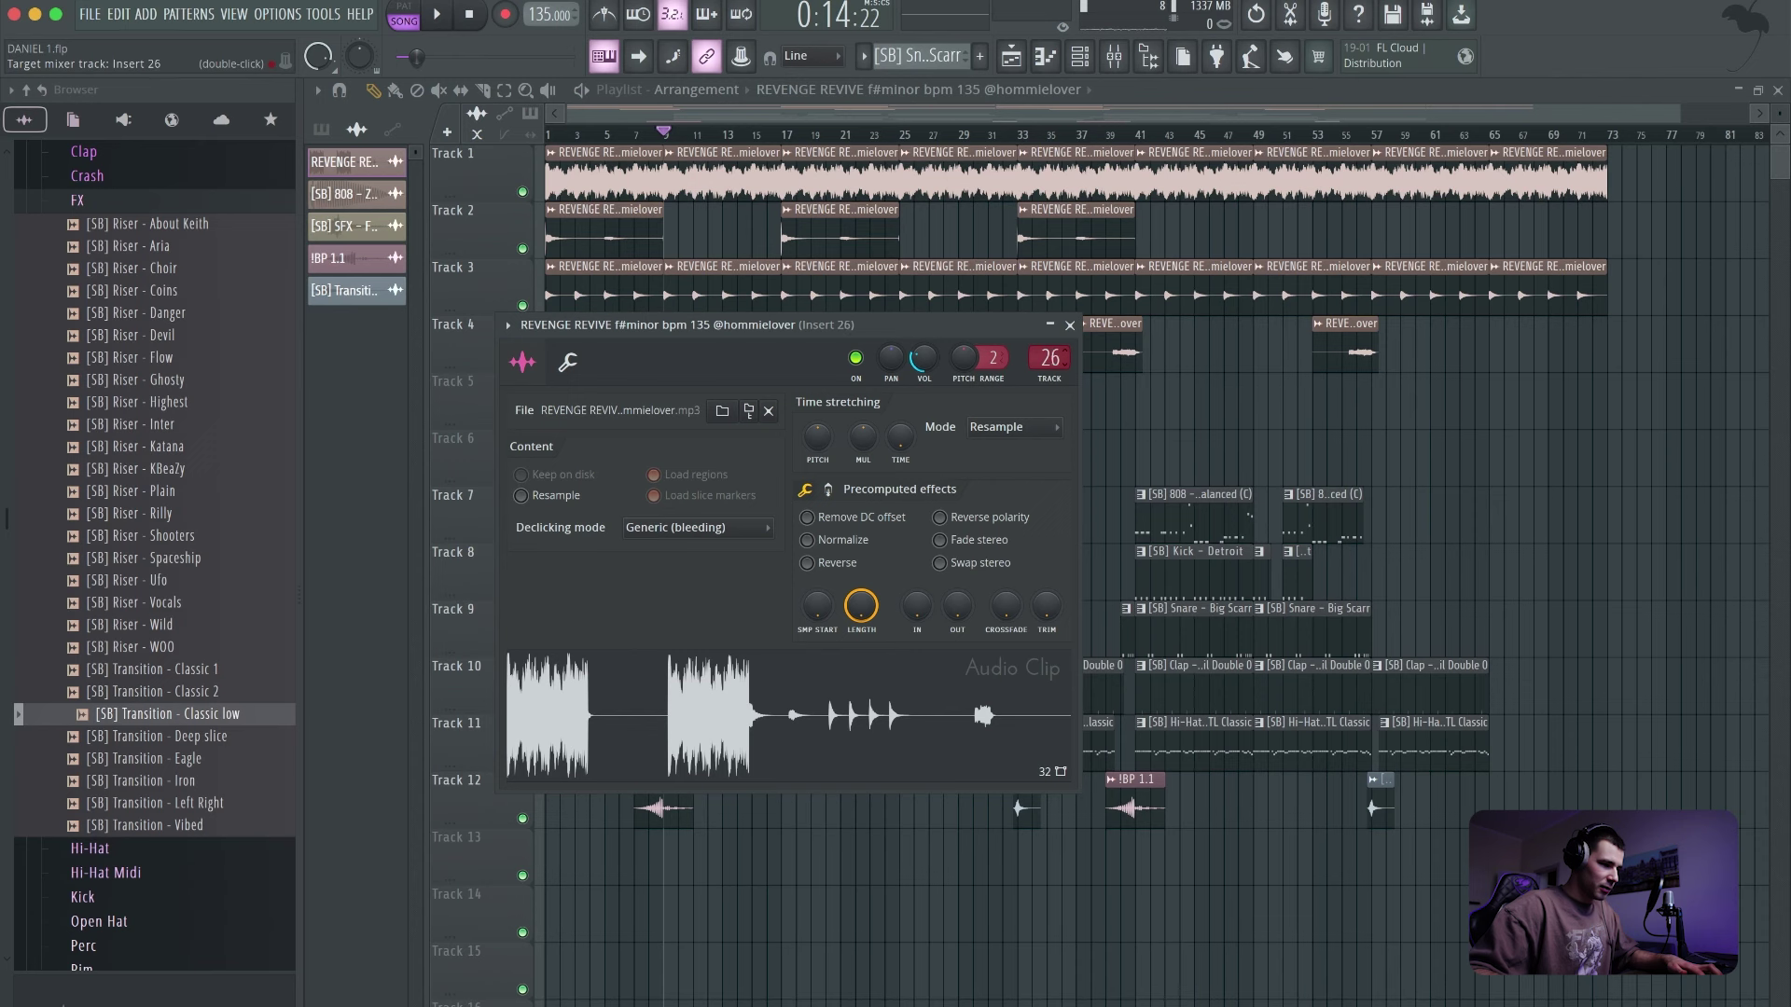
- Set the mixer levels of Snare 2 to -5.4 and Clap to -0.3 and play from bar 9
left_click(1070, 325)
left_click(1113, 56)
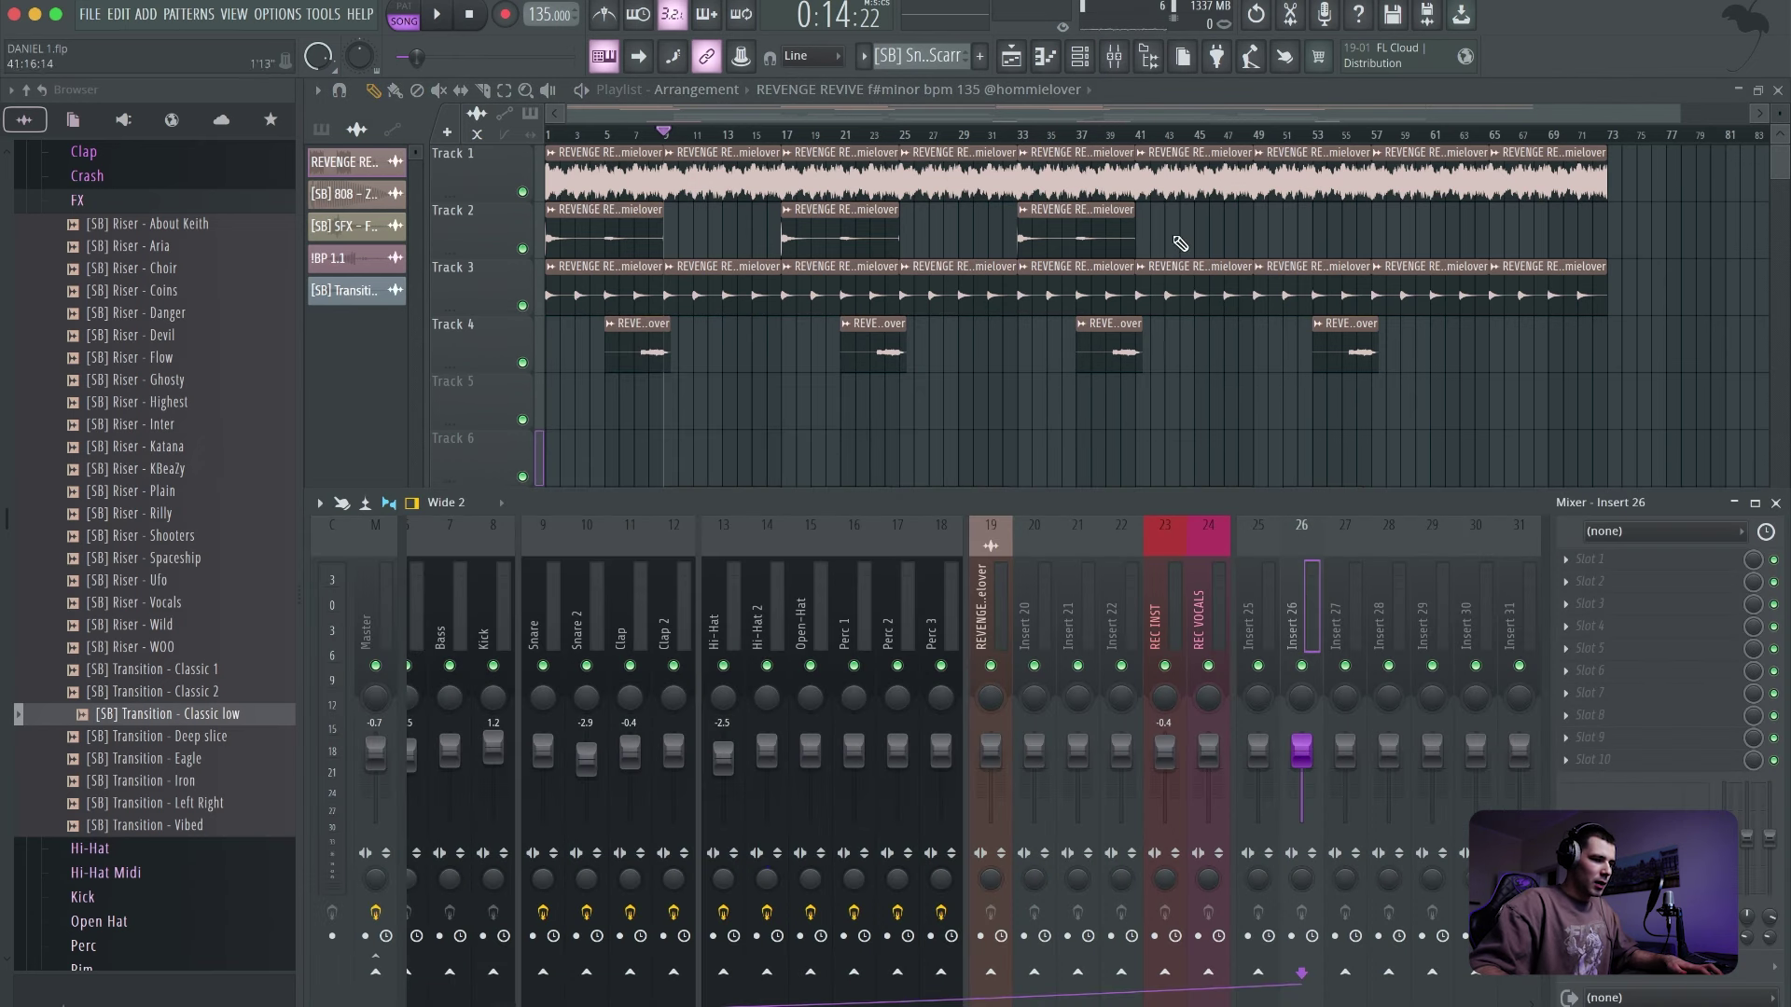
left_click_drag(906, 751, 857, 766)
key("space")
- Stop playback and add Pro-Q 3 in slot 4 of the MELODY GROUP mixer track
left_click(429, 631)
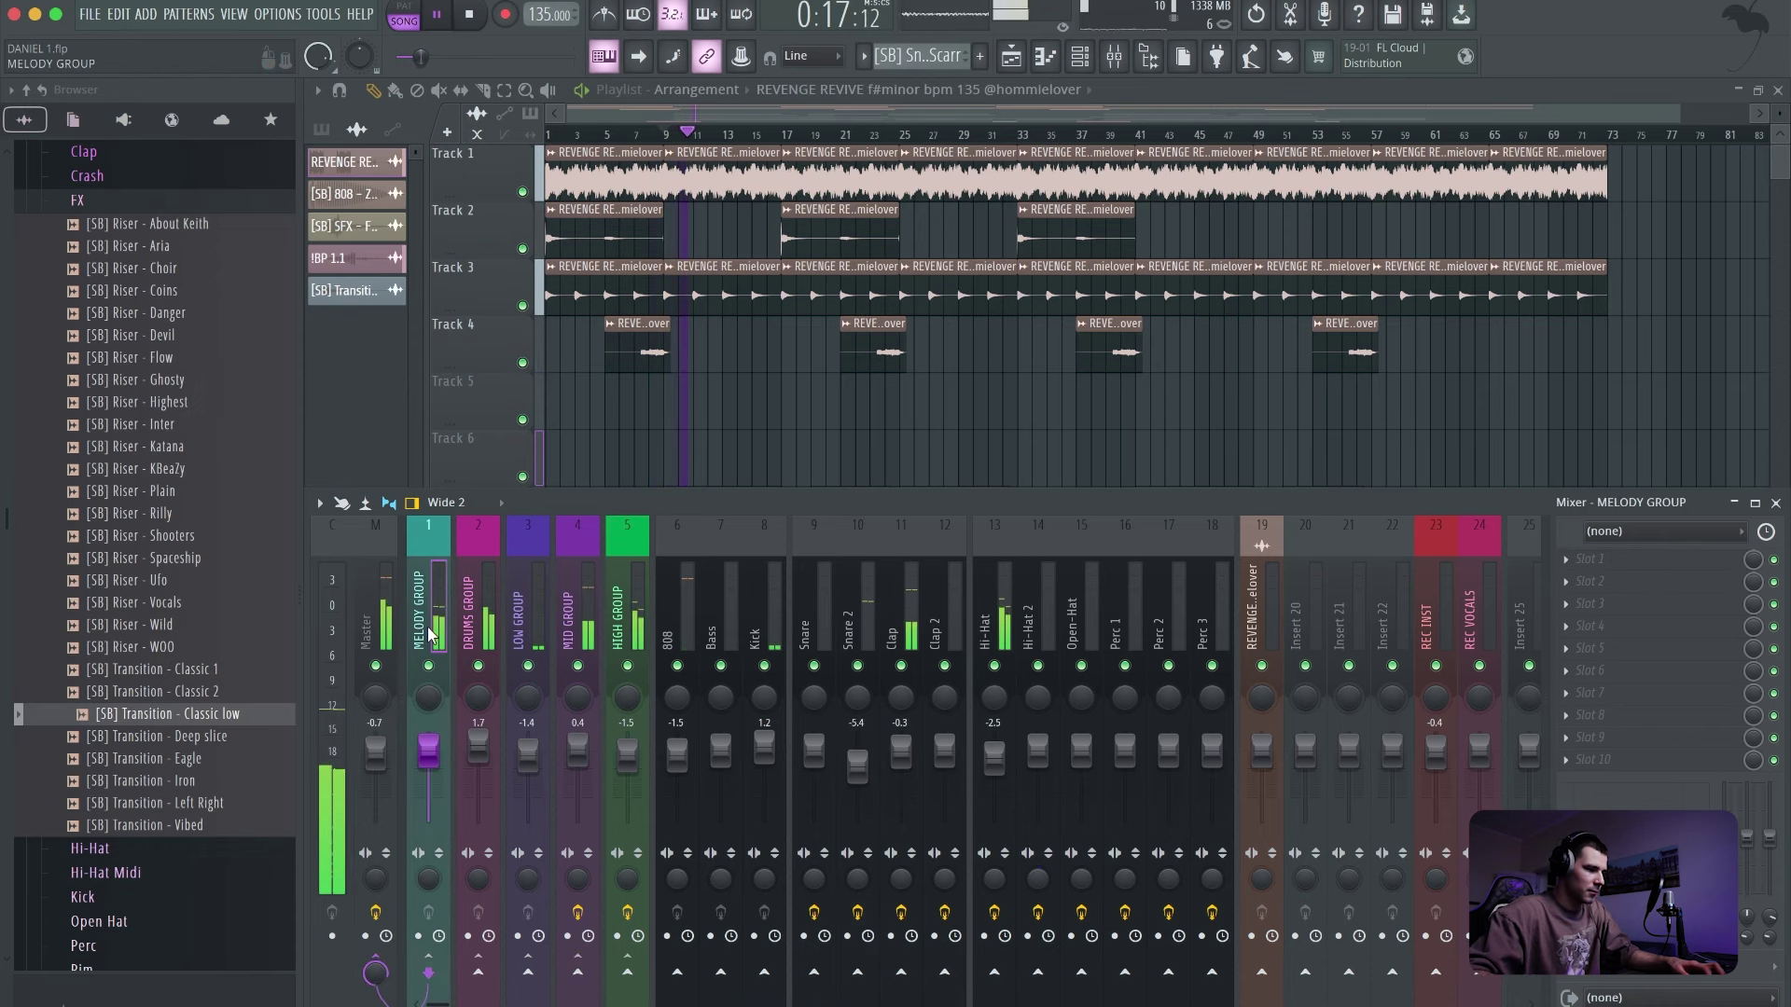
key("space")
left_click(1590, 626)
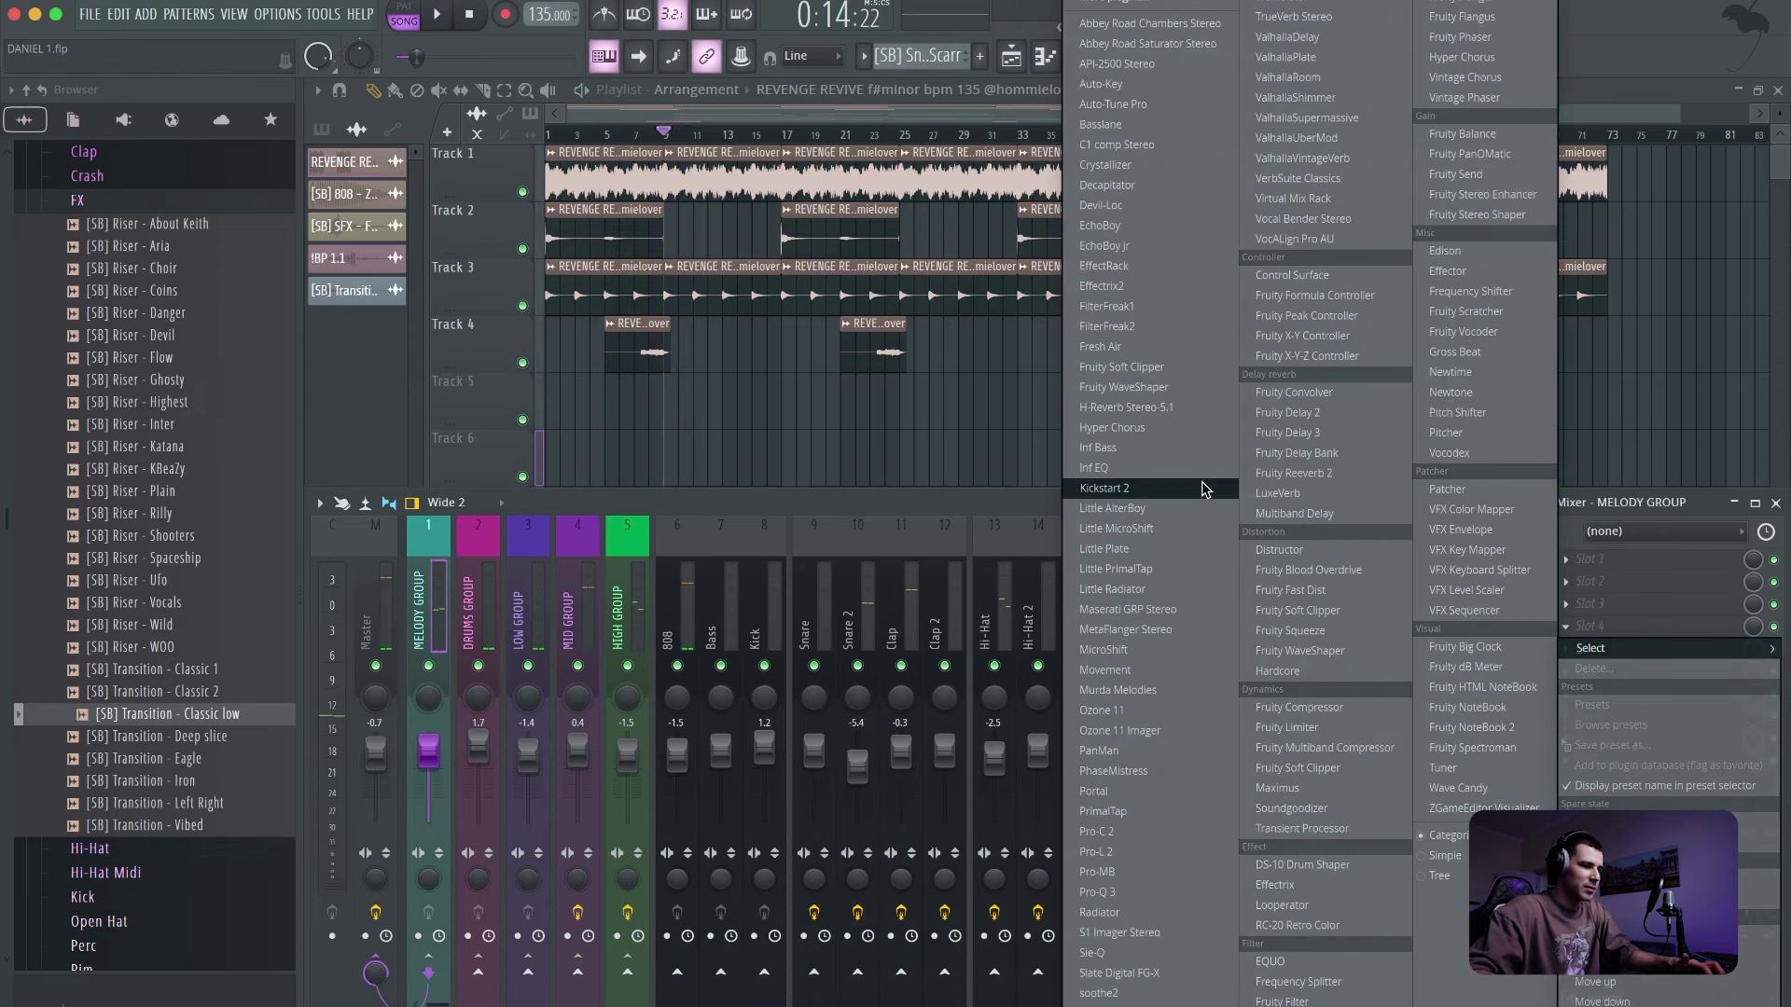
left_click(1177, 892)
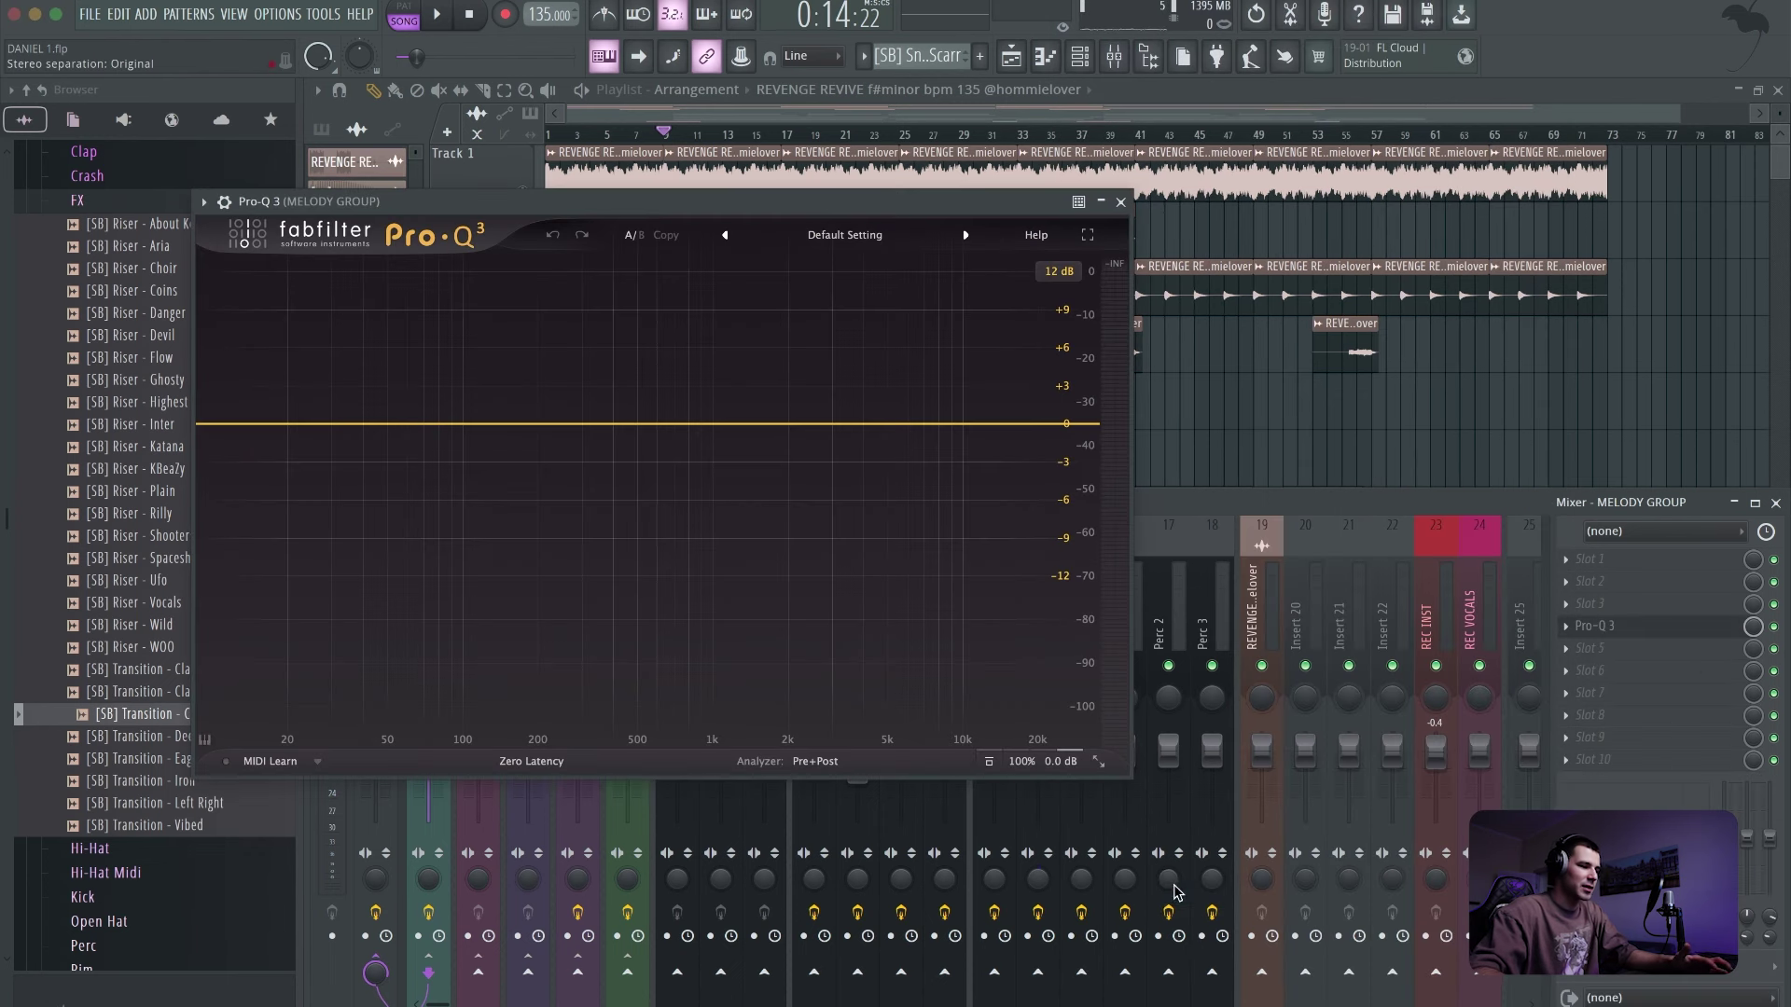
- Create a 12 dB/oct low cut at about 150 Hz on the melody group, play it, and close the equalizer and mixer
left_click(422, 424)
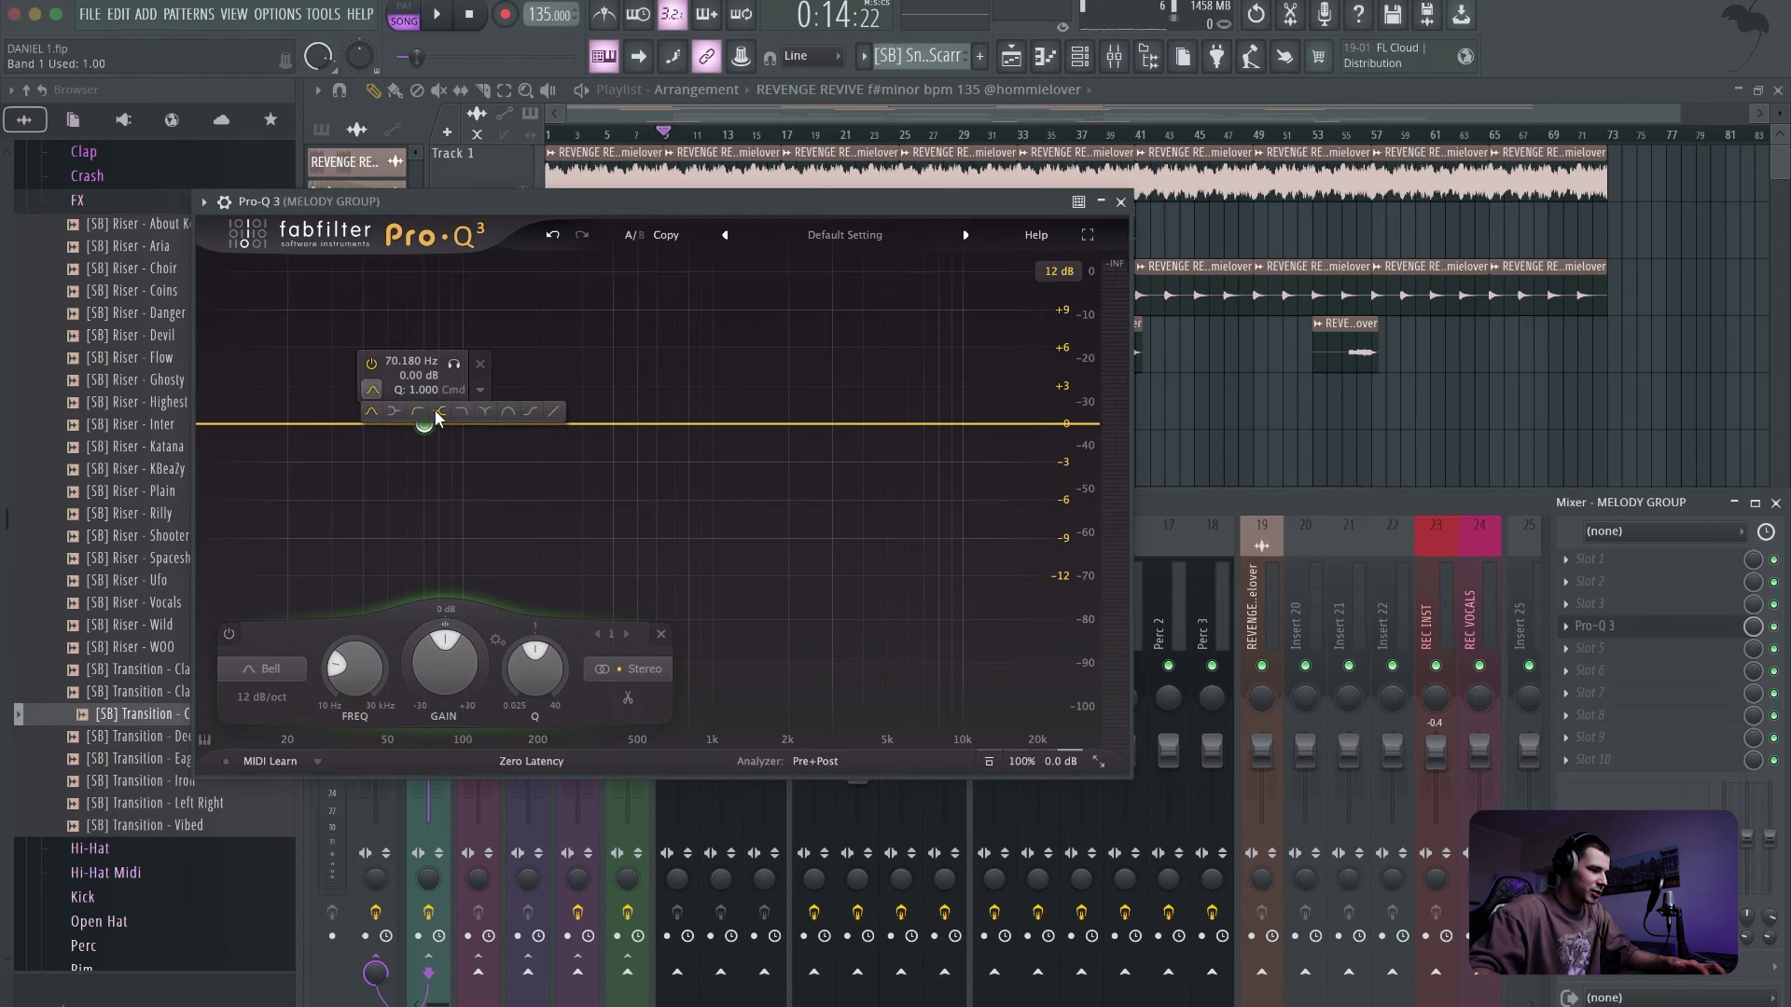
left_click(418, 410)
left_click_drag(457, 367, 544, 373)
key("space")
key("space")
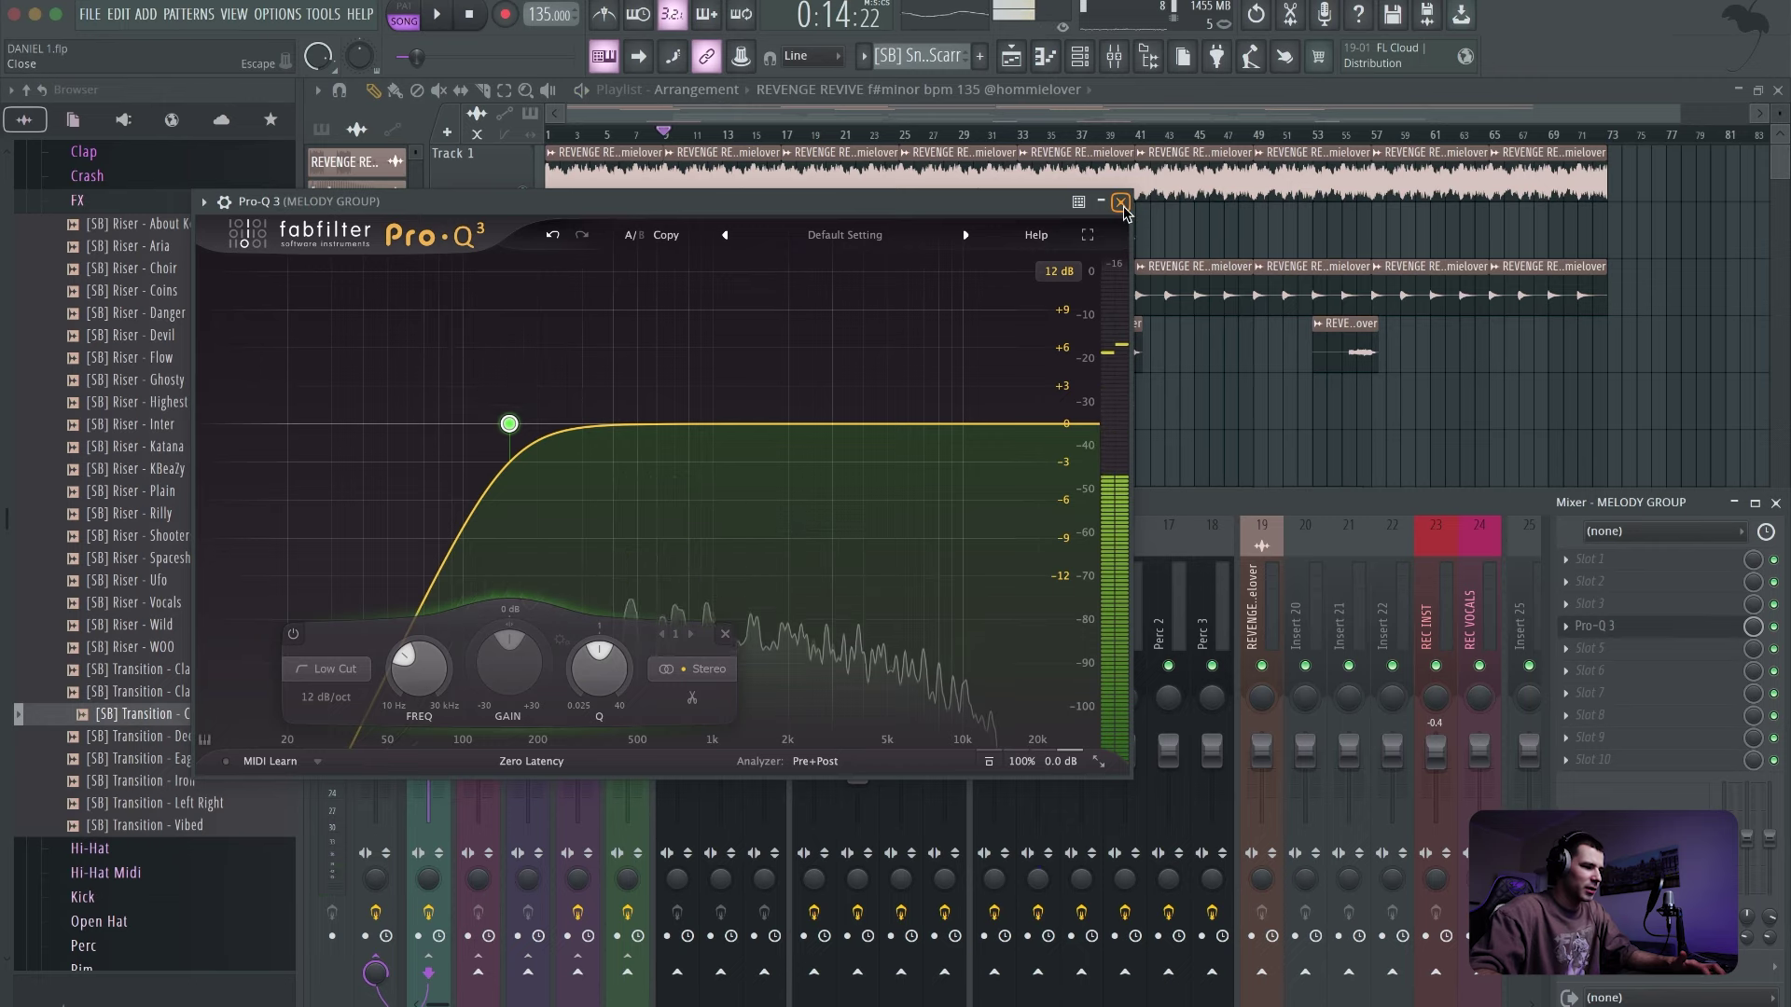
left_click(1121, 202)
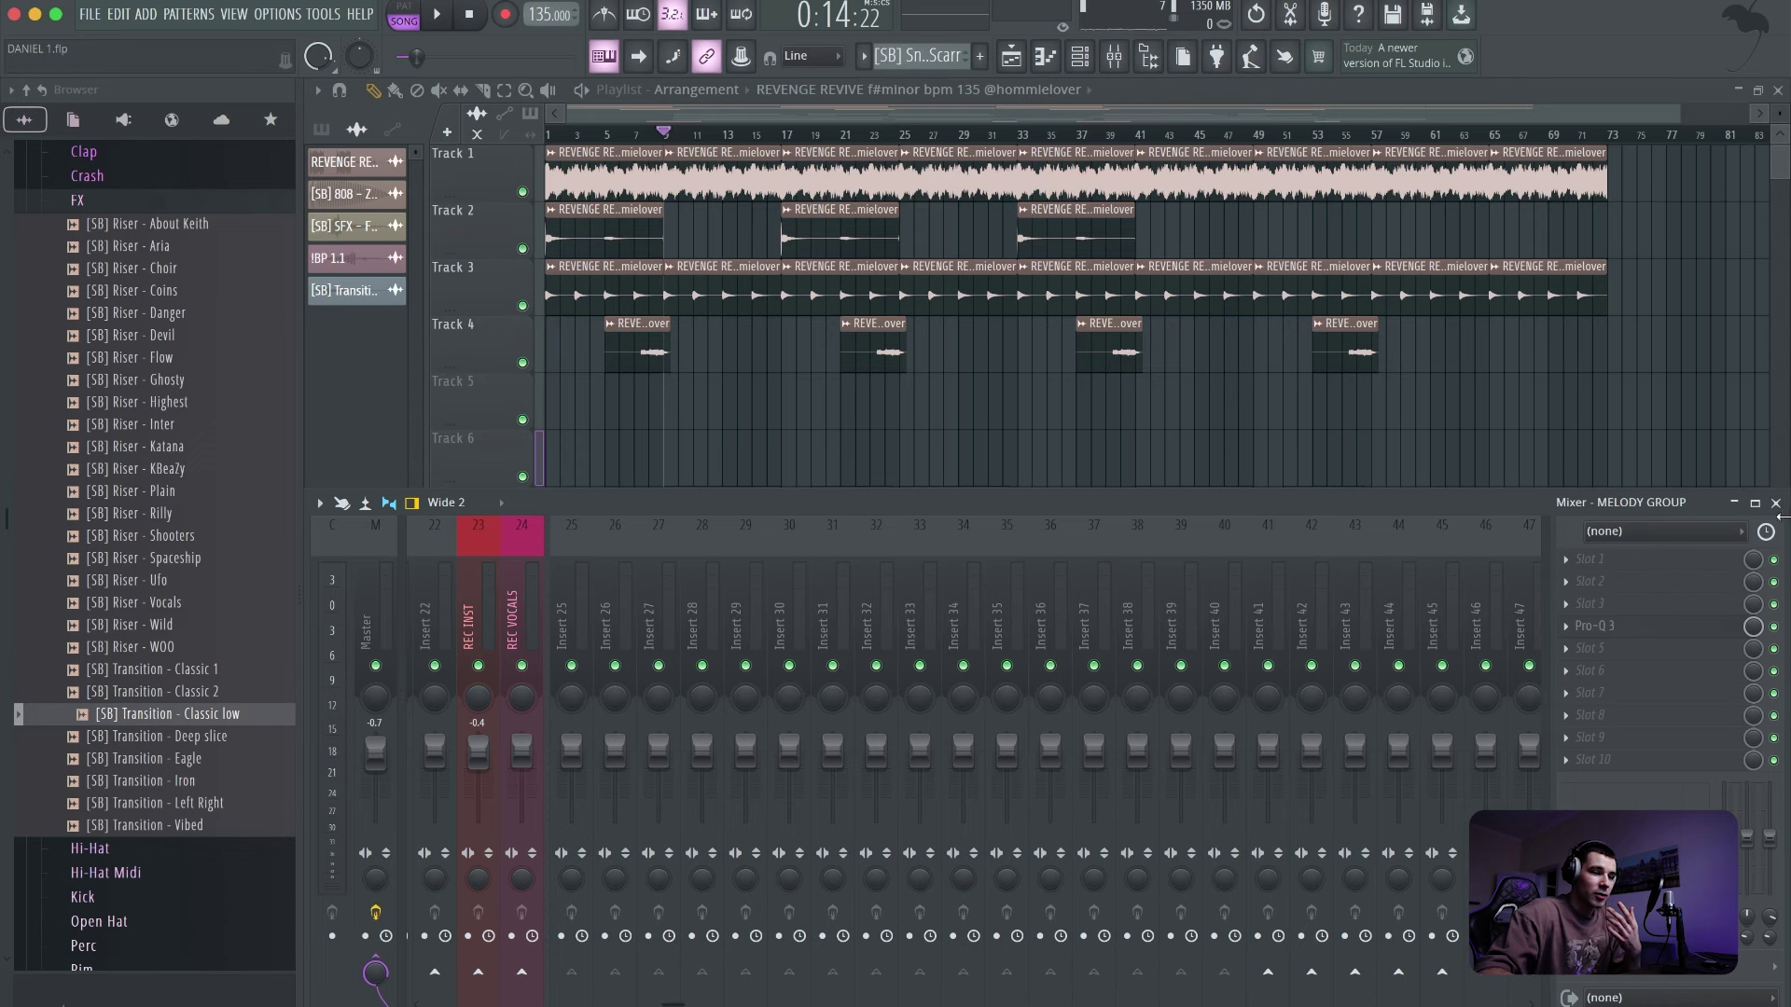
left_click(1775, 503)
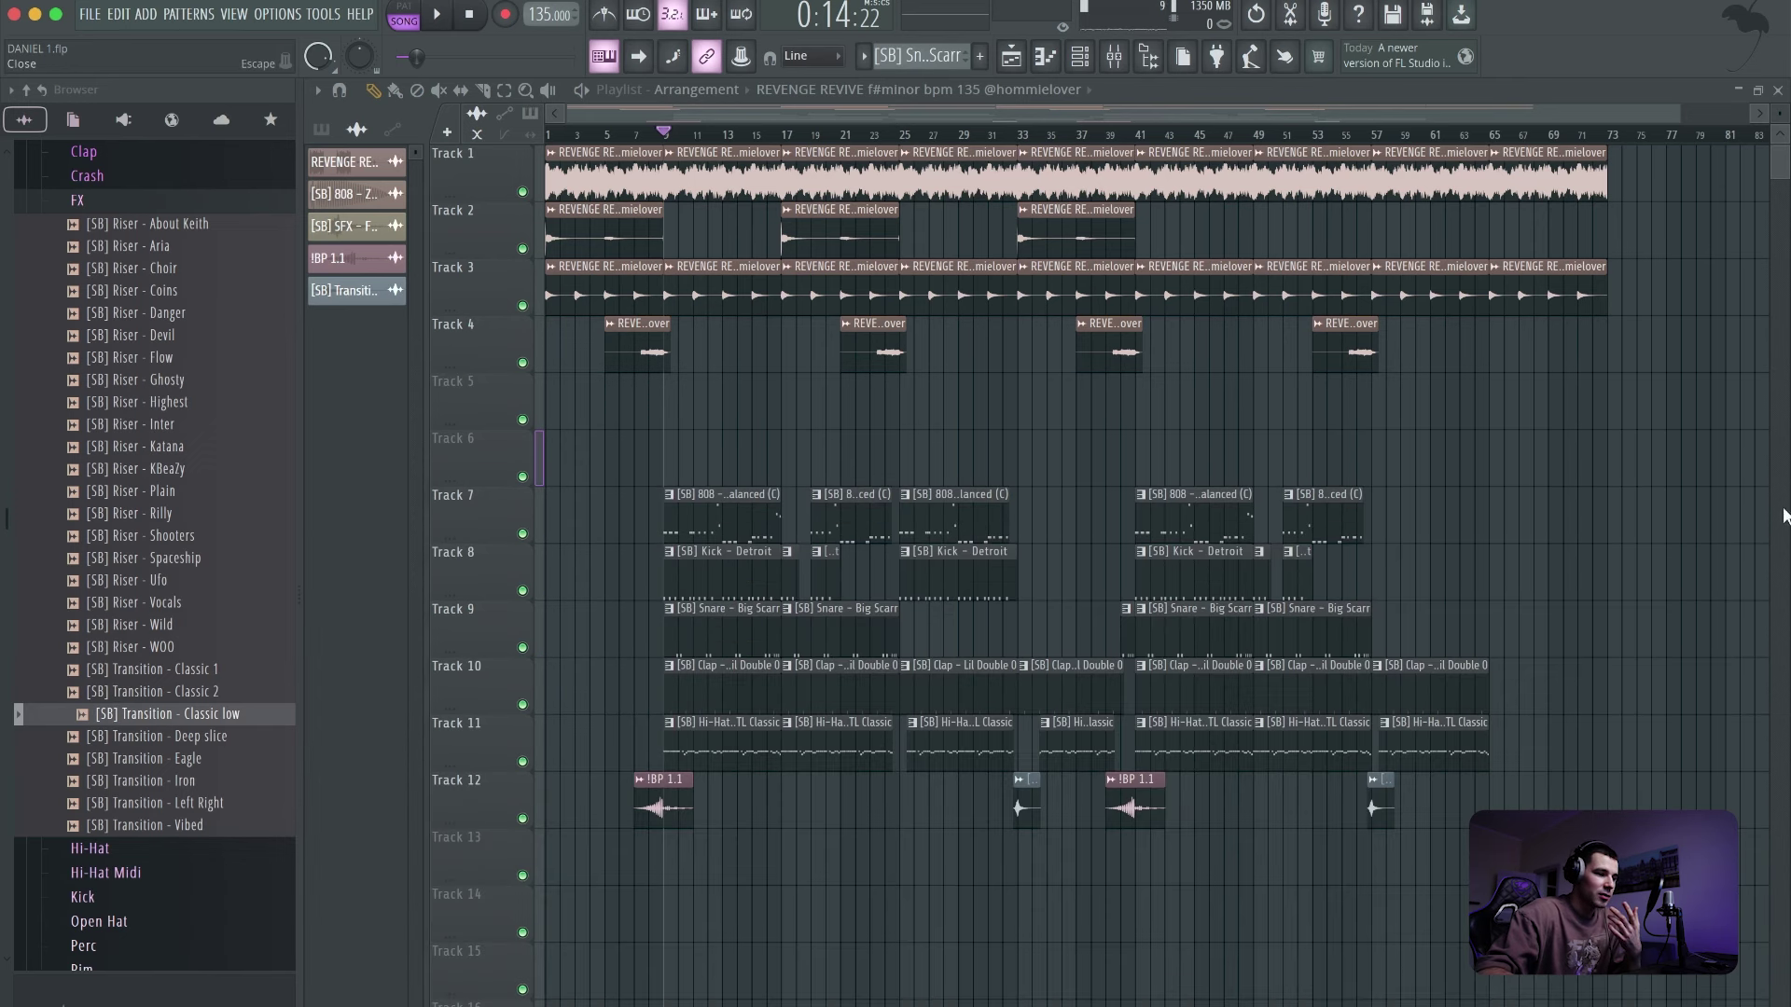
- Set the Master mixer track's level to 0.0 dB
left_click(1115, 67)
left_click(379, 678)
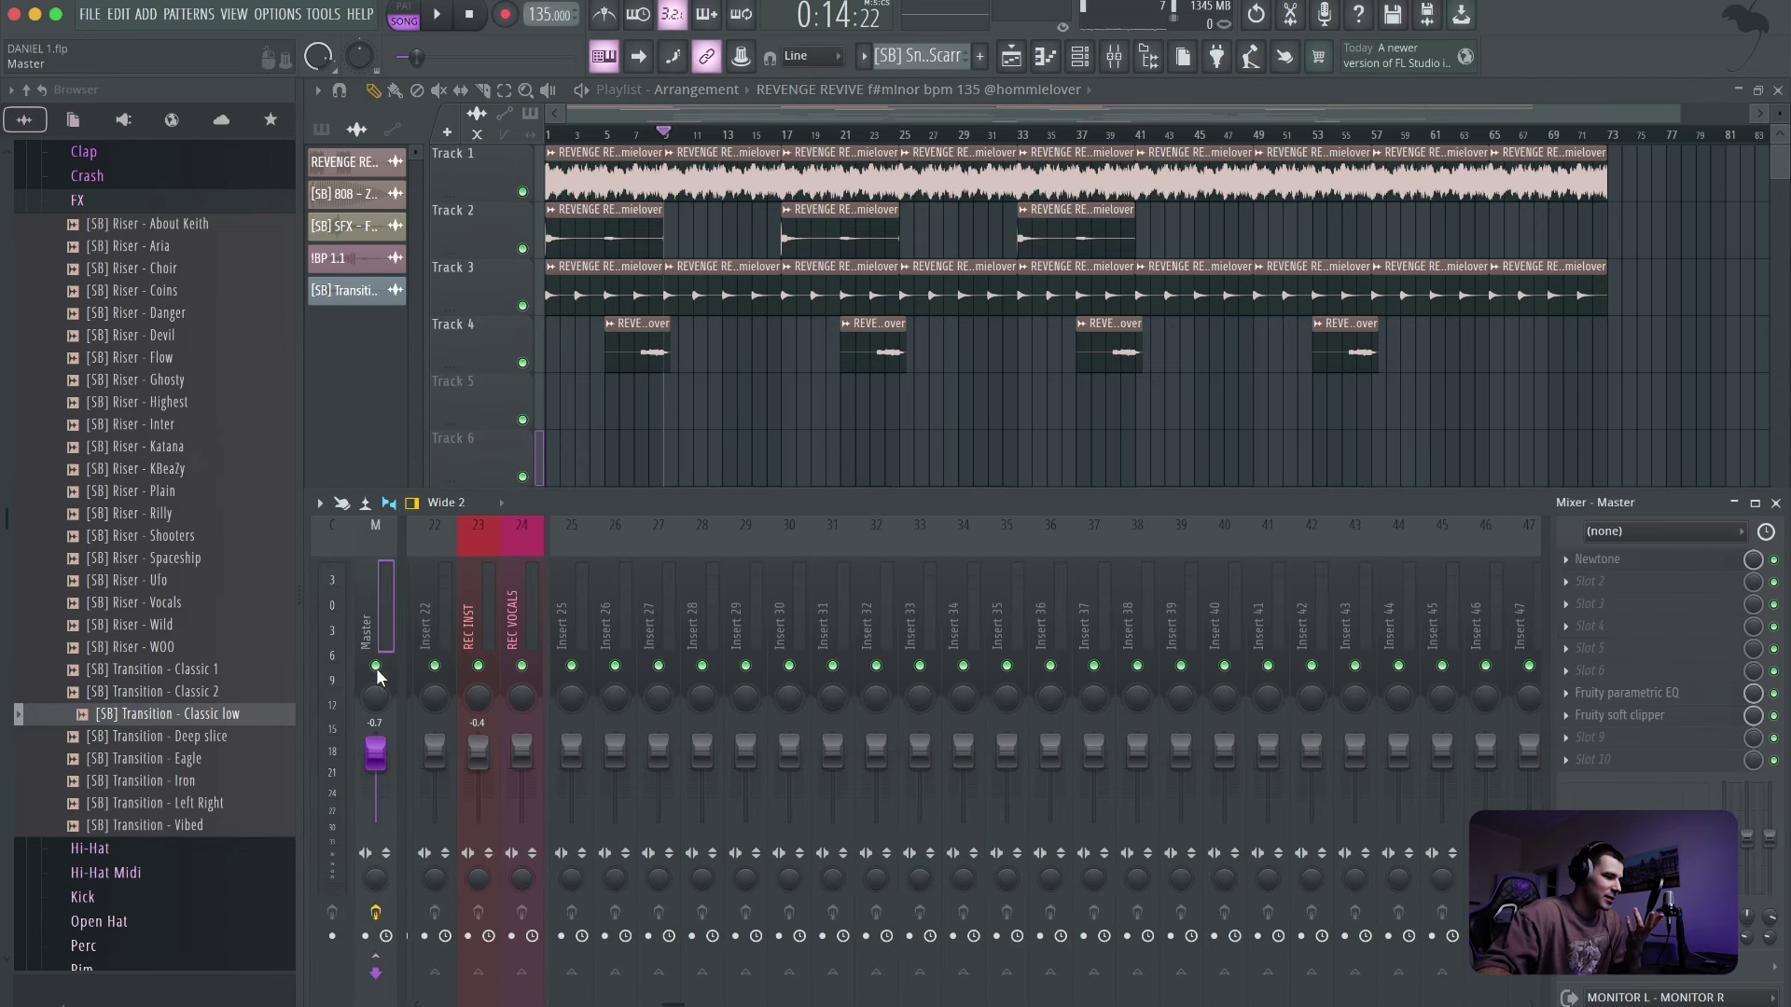
right_click(378, 758)
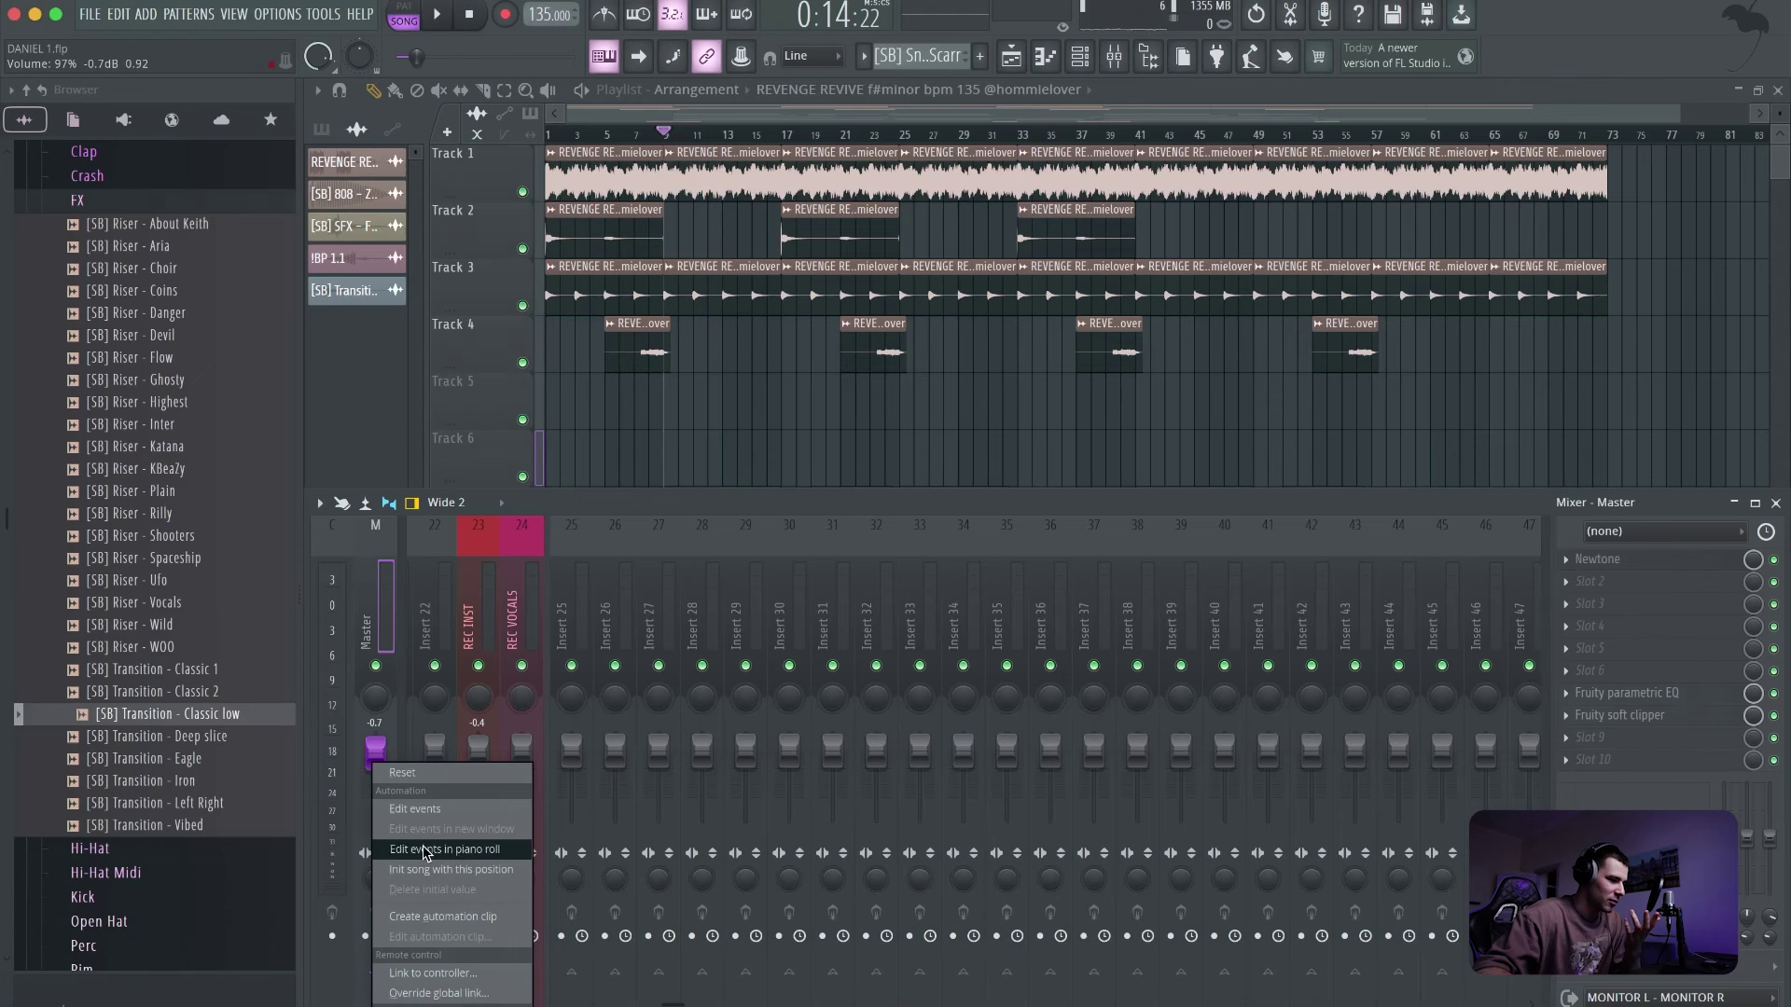
left_click(383, 758)
left_click_drag(376, 752, 375, 750)
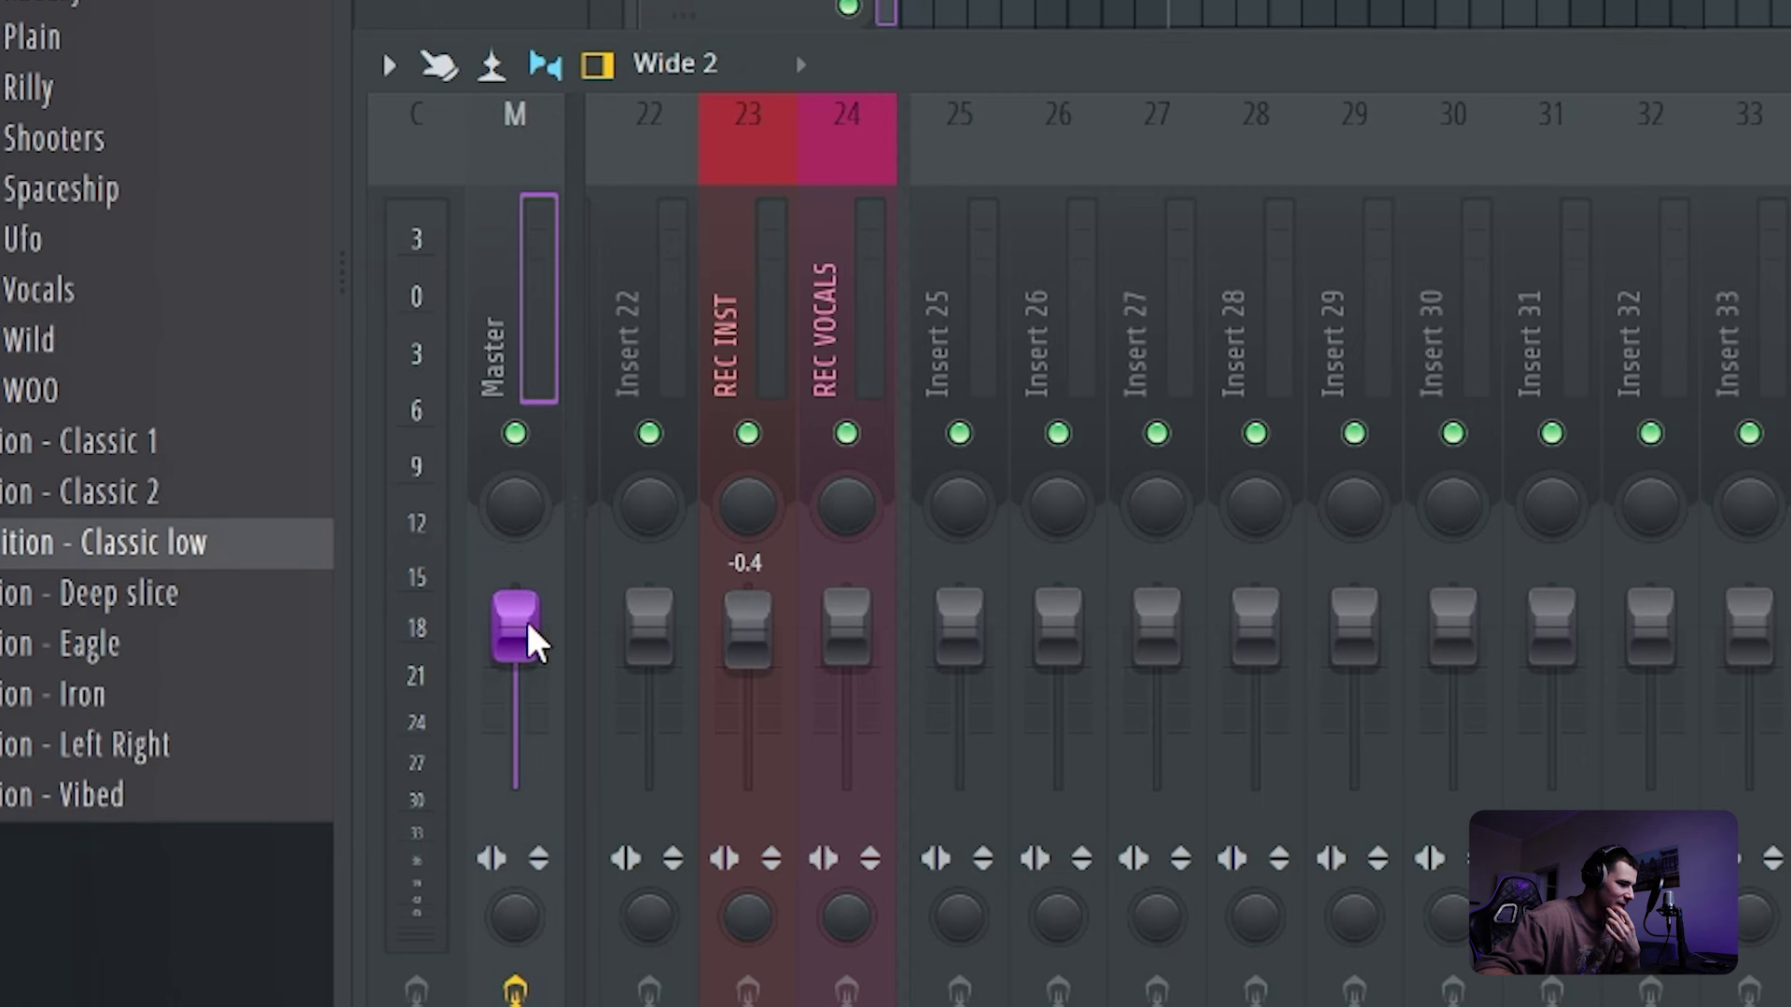
left_click_drag(532, 642, 523, 636)
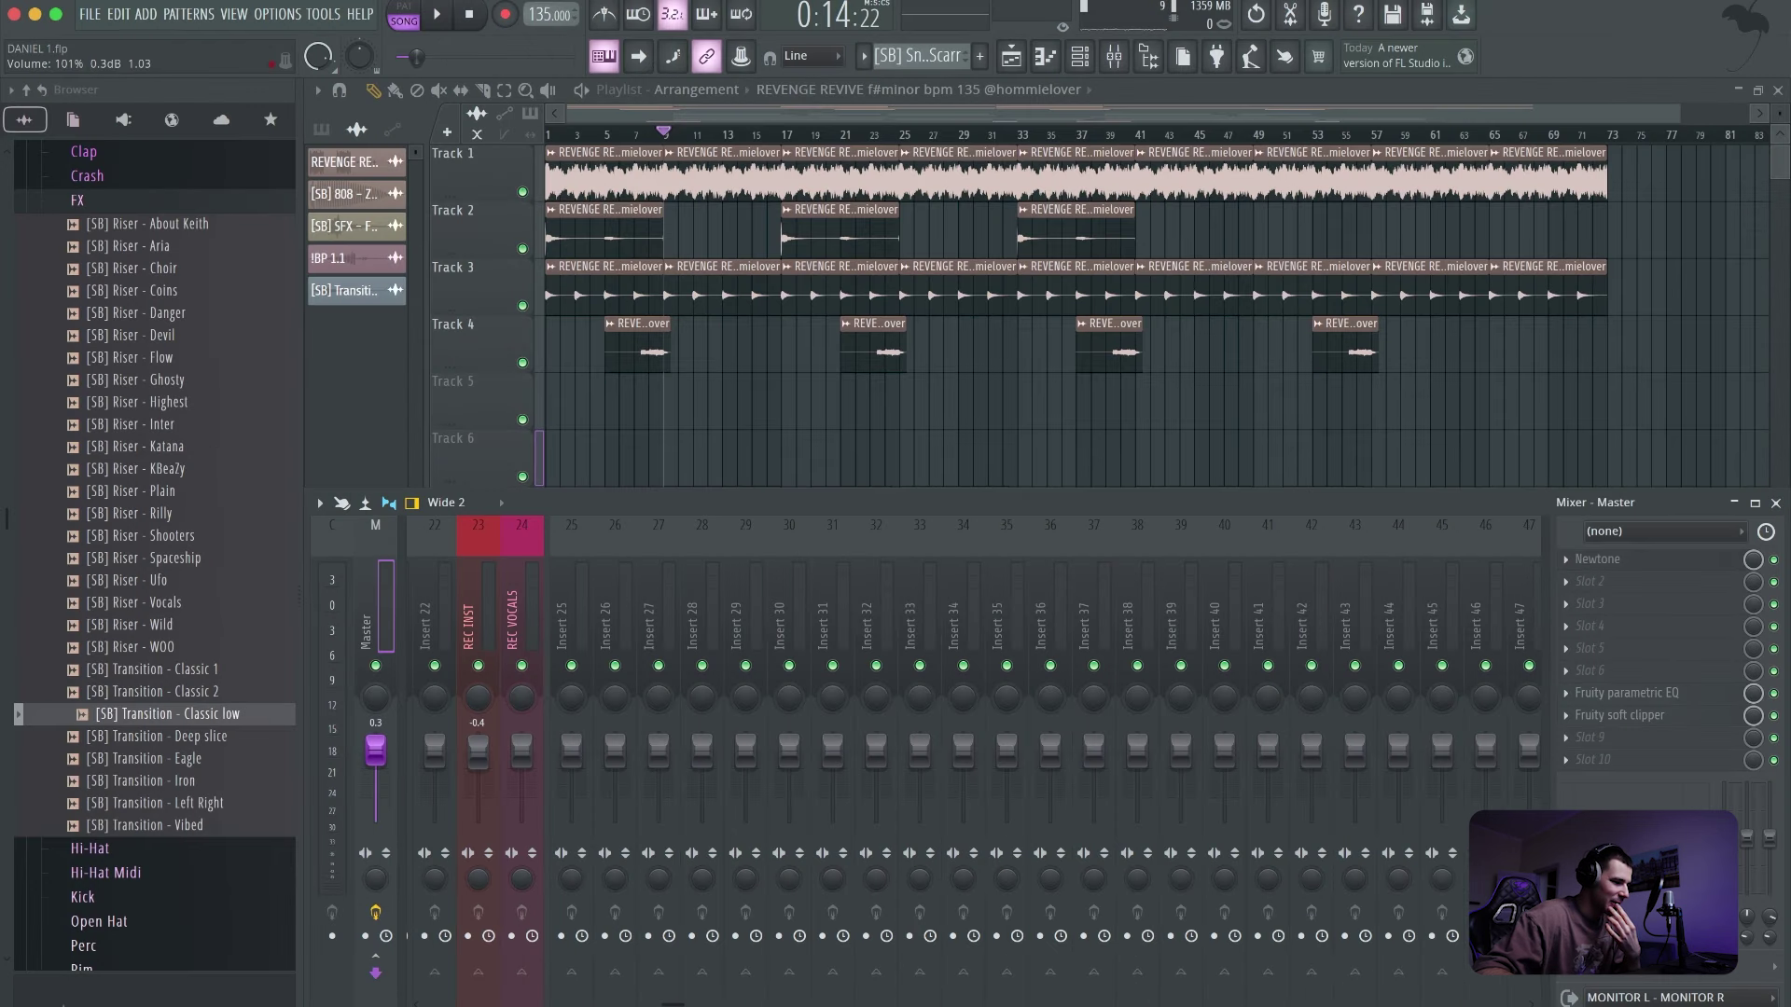
- Create a volume automation clip for the Master on Track 5 and shape a fade-out from bar 65 to bar 73
right_click(376, 750)
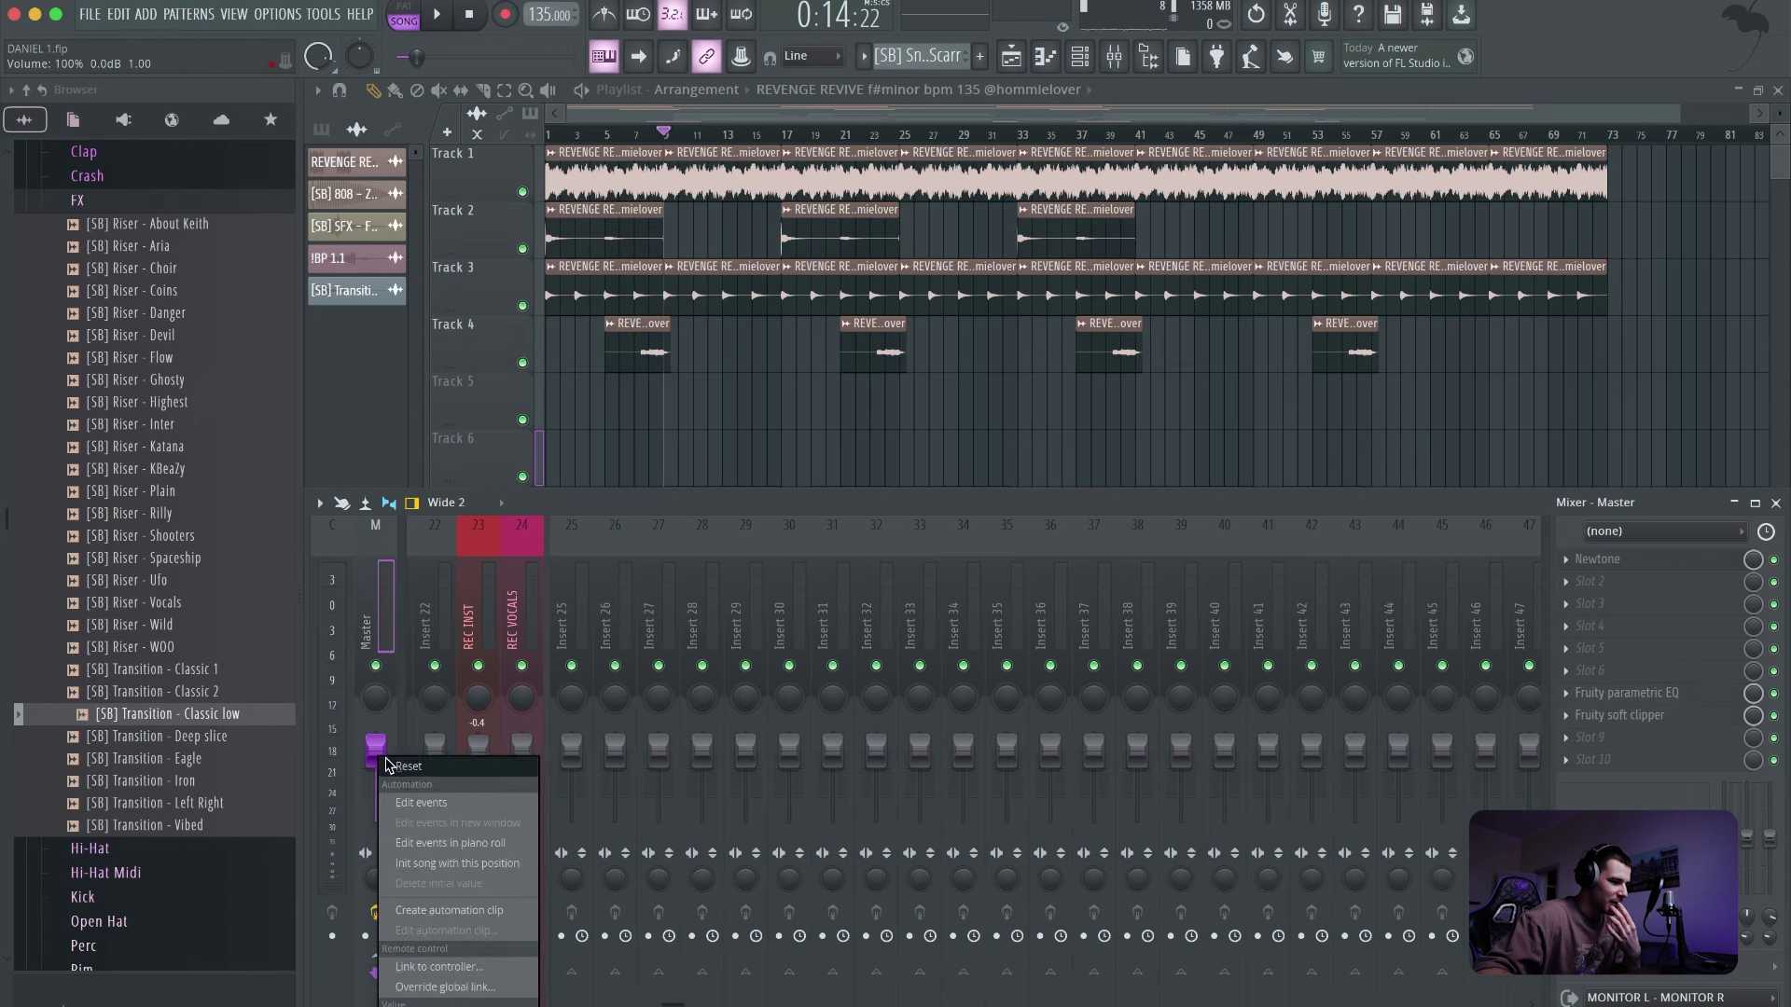
left_click(460, 910)
left_click(1776, 503)
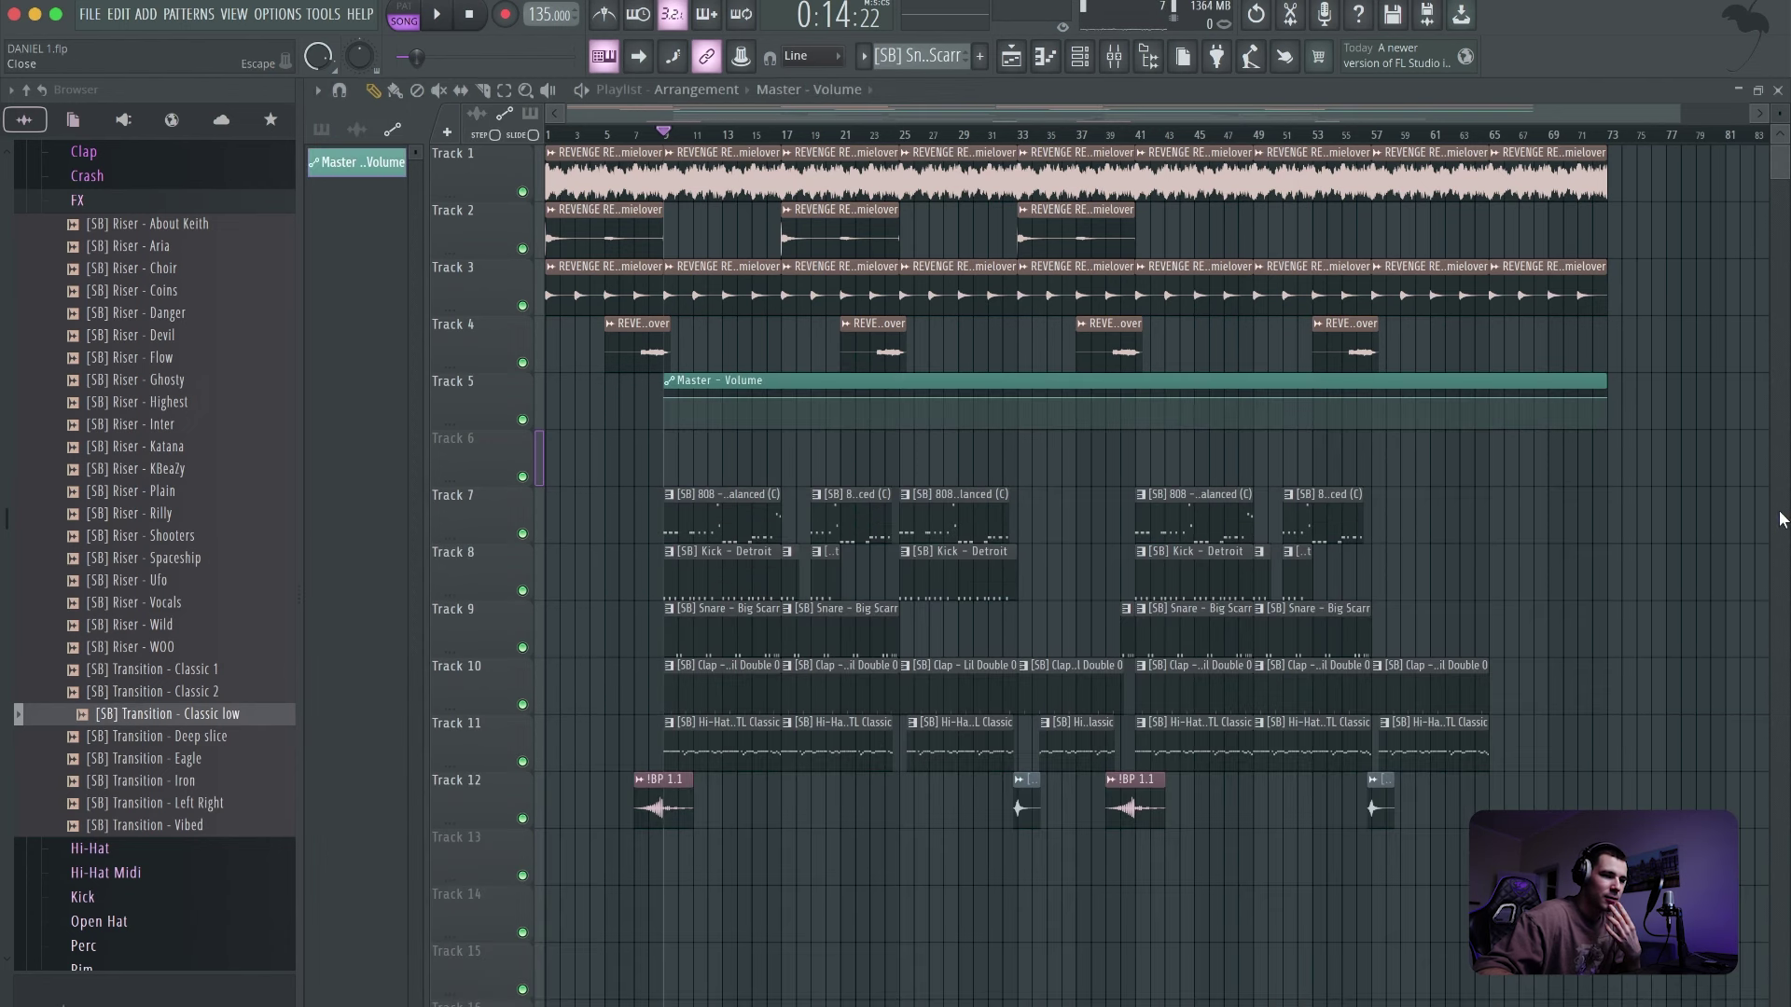
right_click(1493, 399)
left_click(1538, 731)
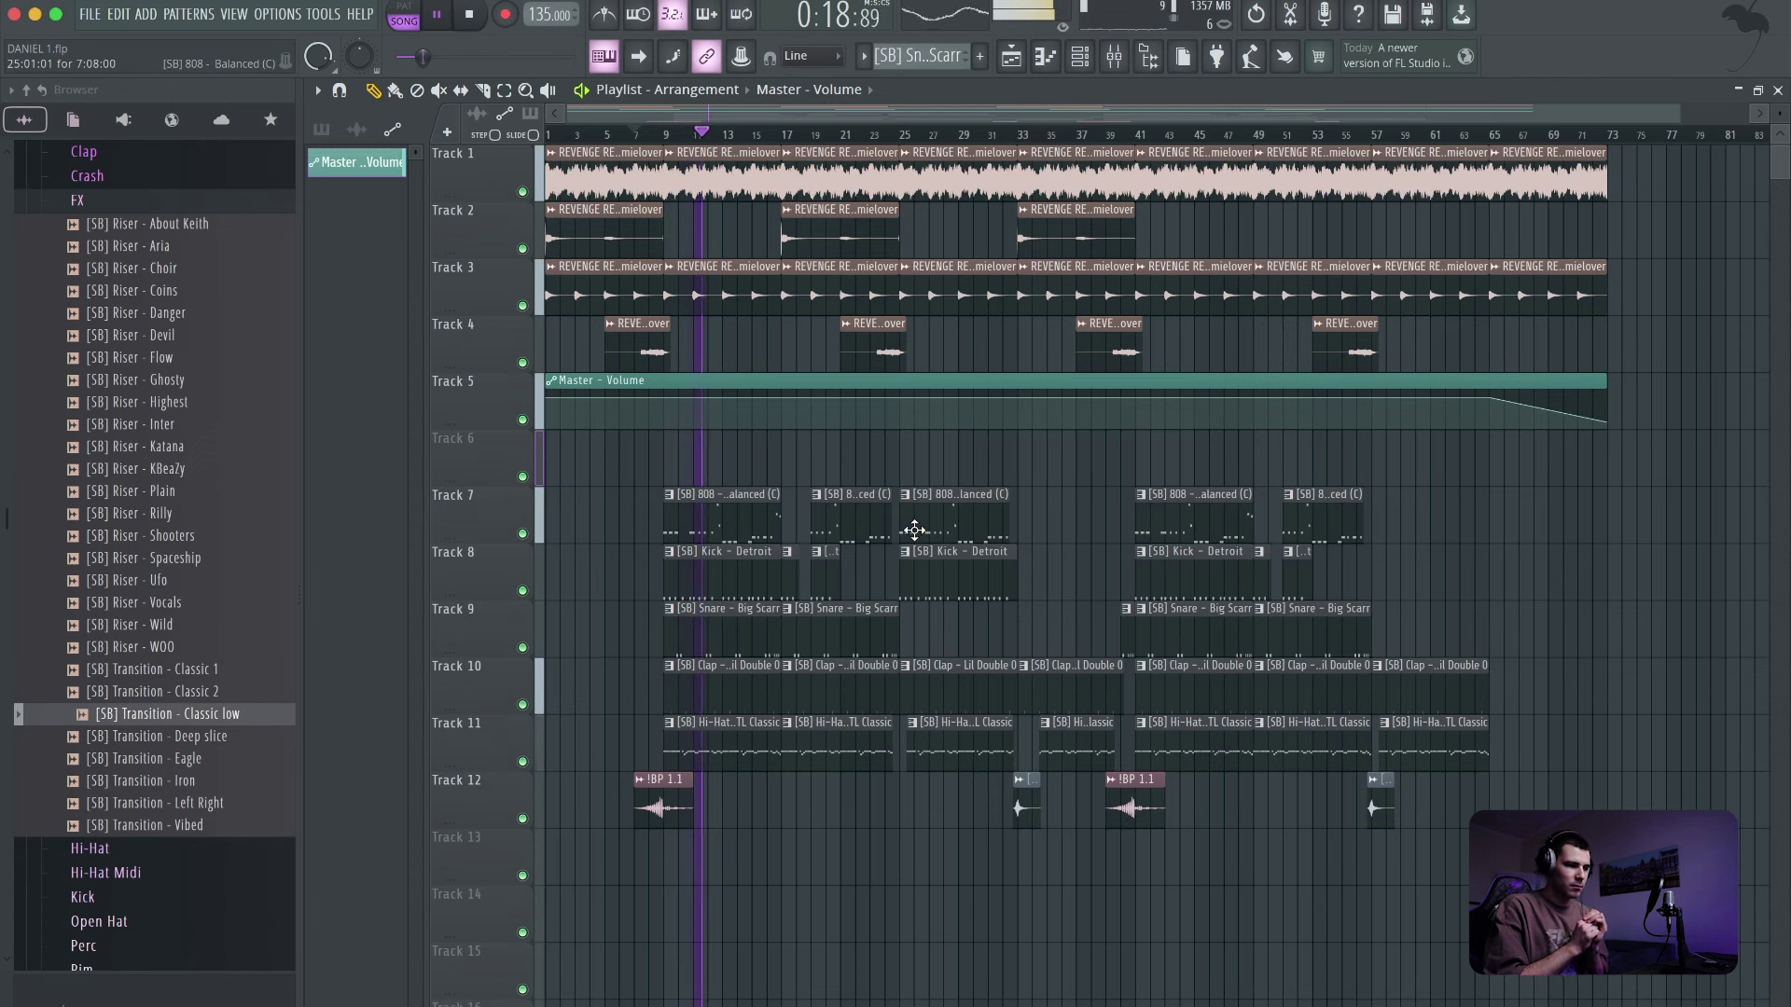
- Check the drum track levels in the mixer while the beat plays
left_click(1115, 61)
scroll(513, 650, "up", 7)
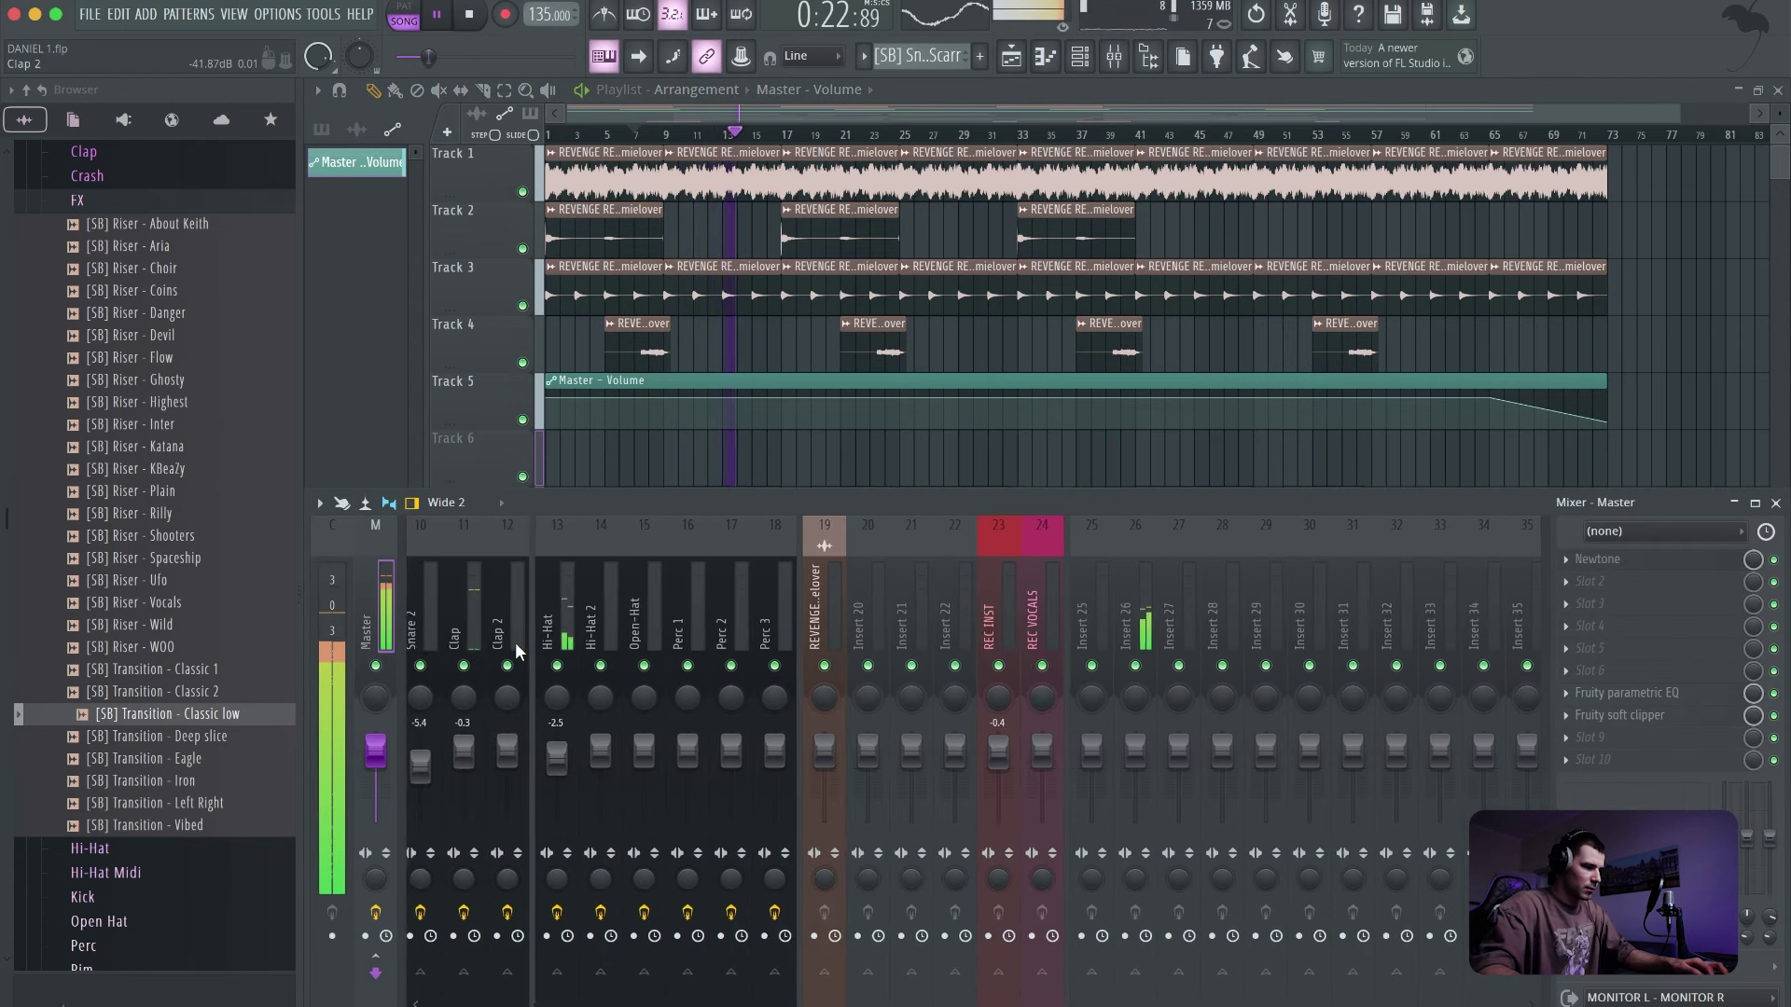
left_click(428, 754)
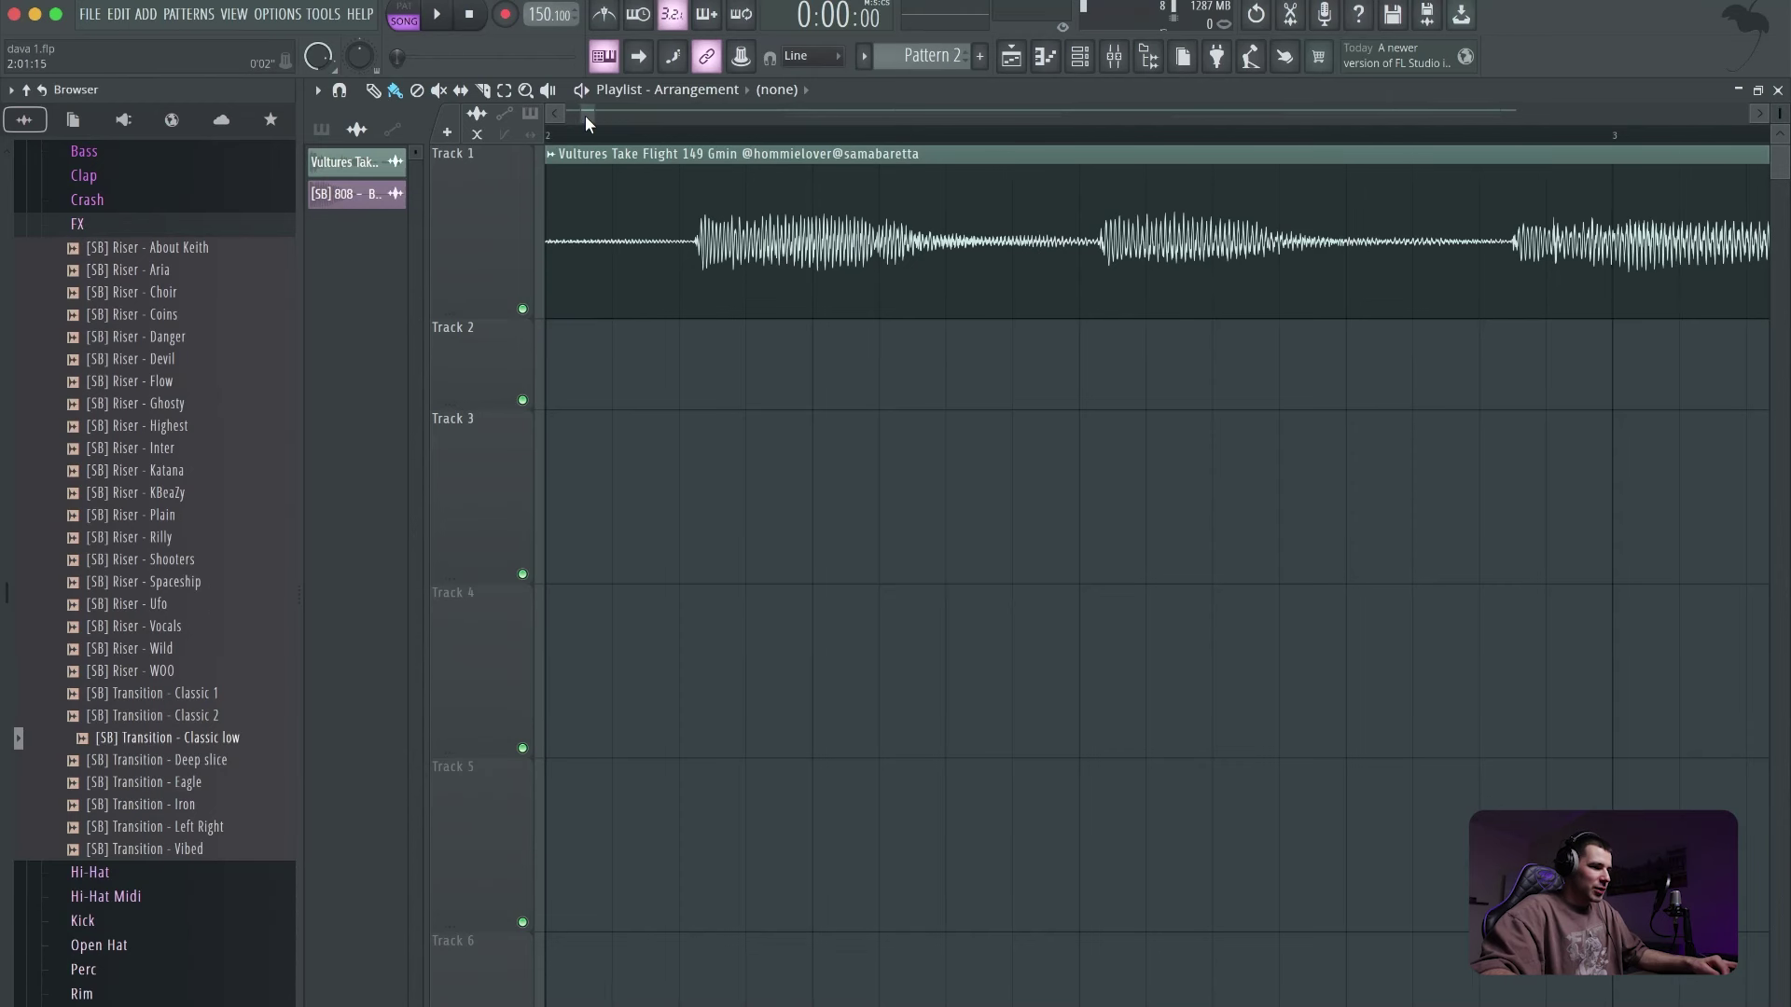
- Switch to the dava 1 project, delete all Track 1 clips, and place the full Vultures Take Flight sample at bar 1
mouse_move(585, 115)
left_mouse_down()
mouse_move(561, 116)
mouse_move(1749, 153)
left_mouse_up()
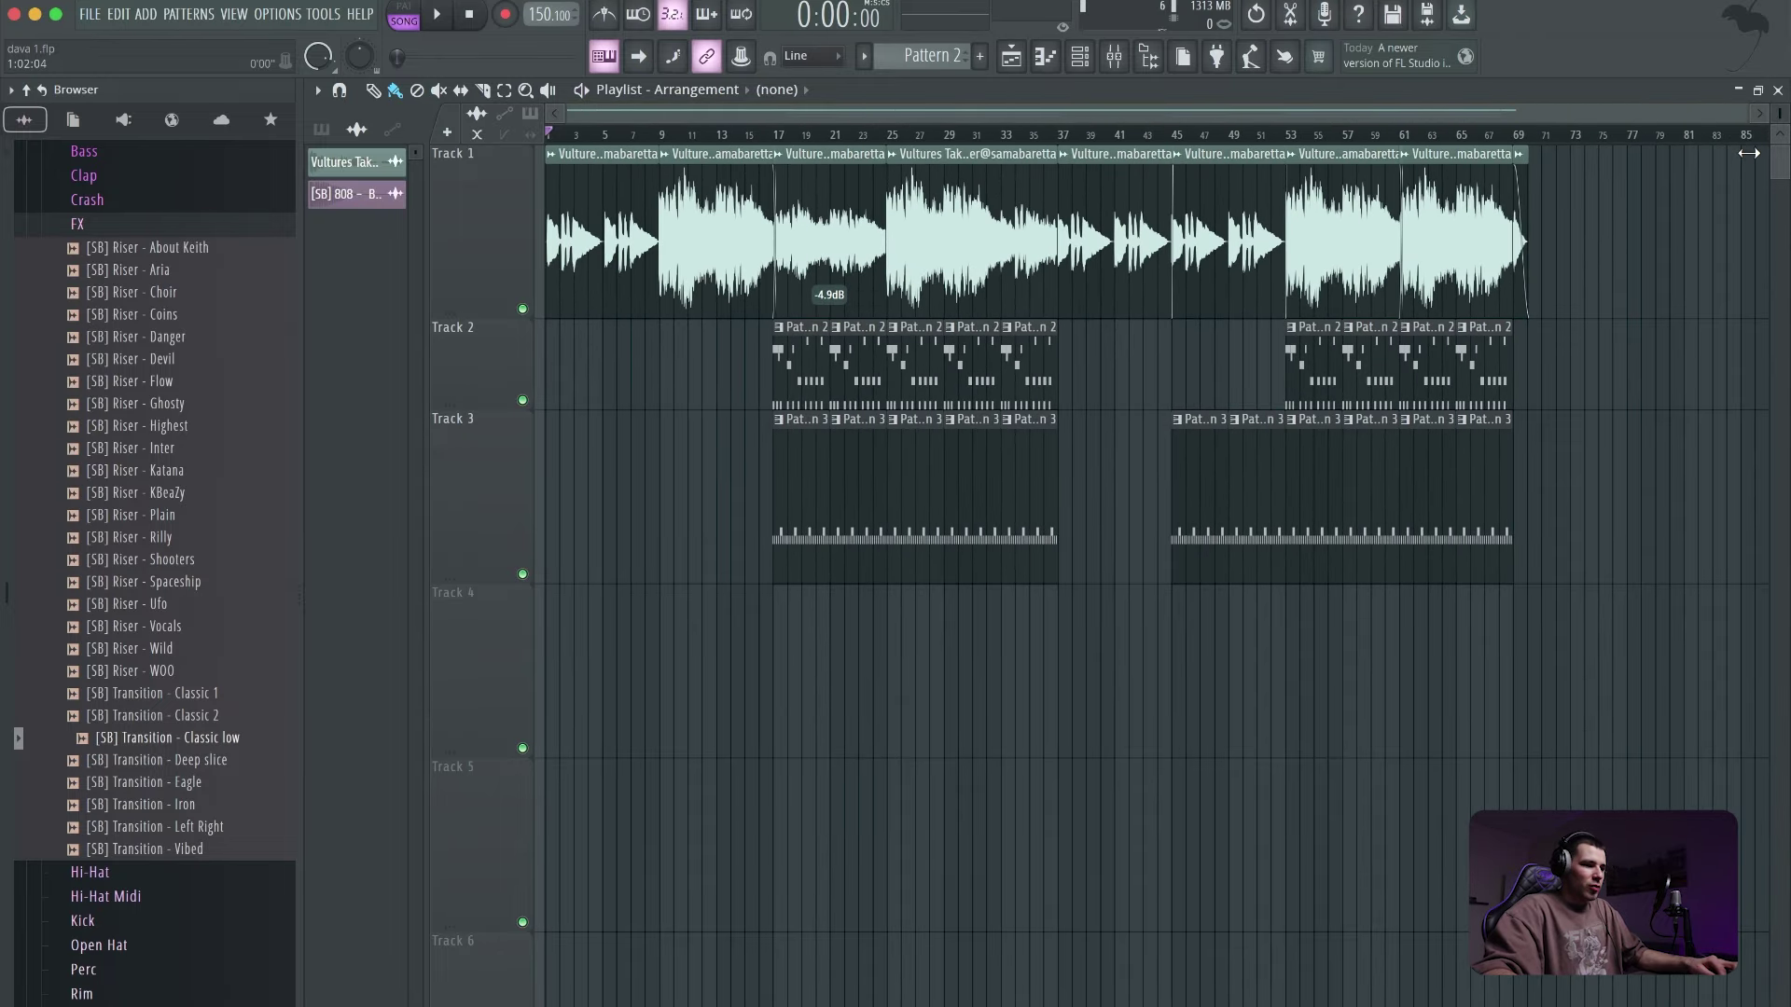
mouse_move(1620, 222)
left_mouse_down()
mouse_move(725, 207)
mouse_move(584, 213)
left_mouse_up()
left_click(373, 159)
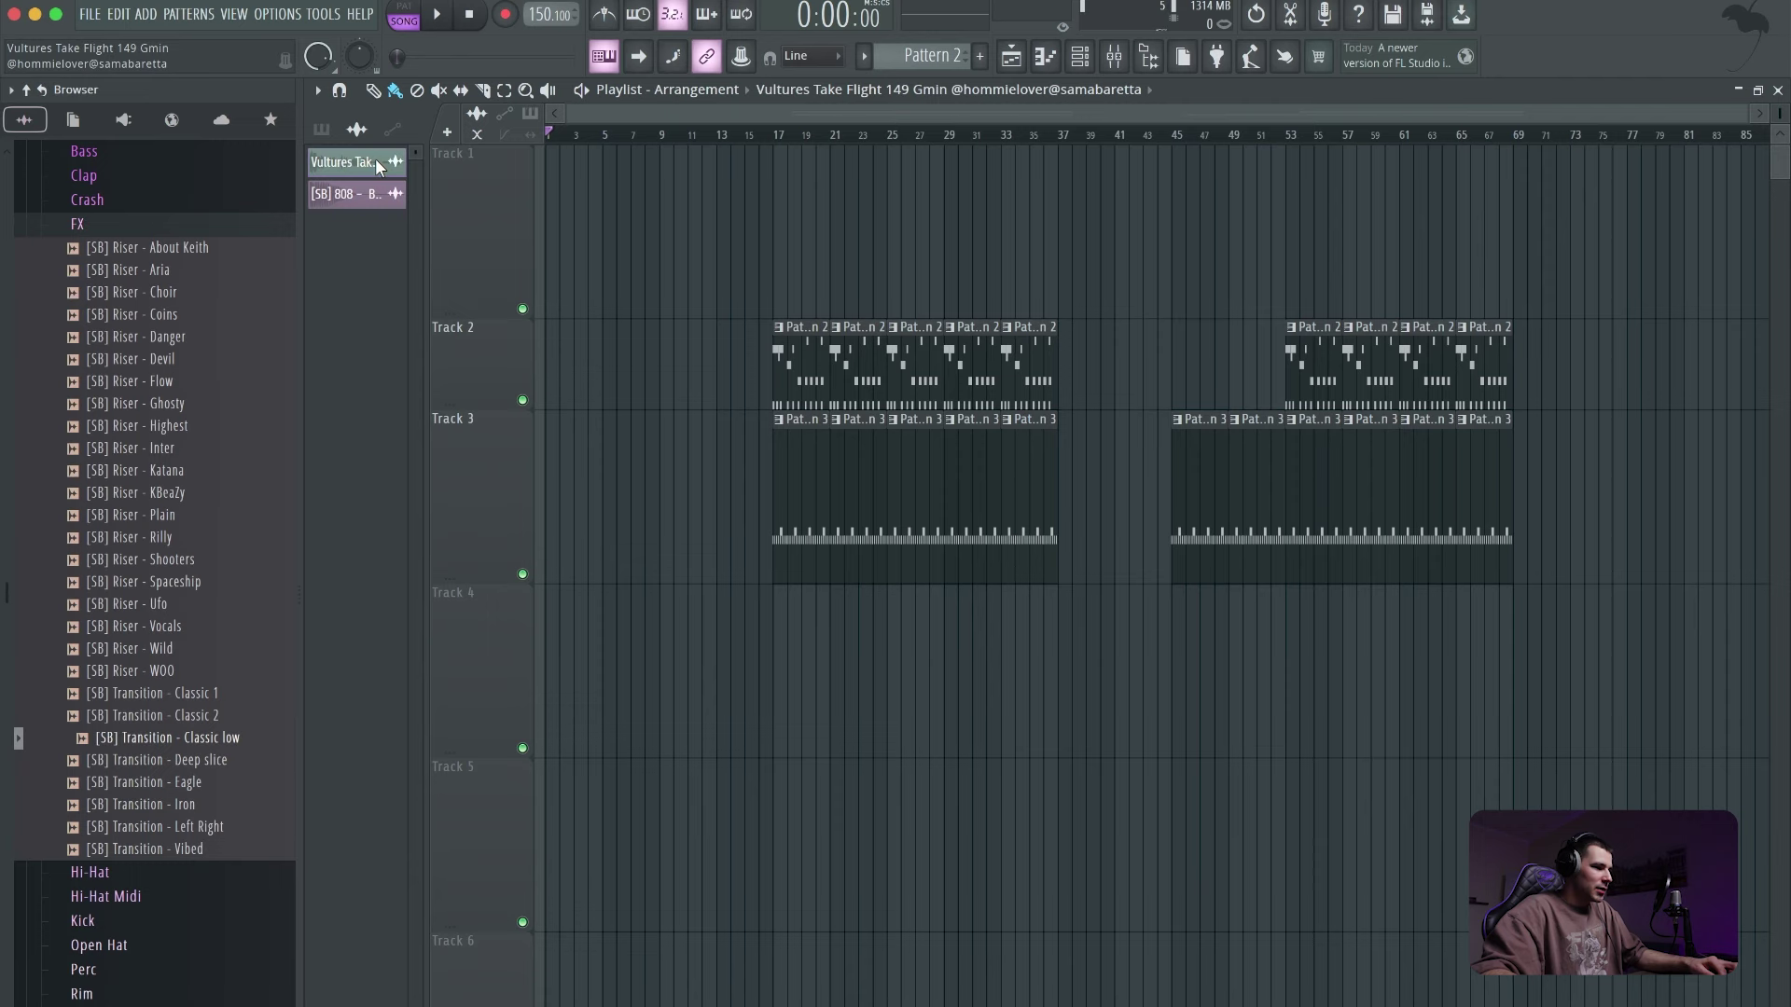
left_click(560, 208)
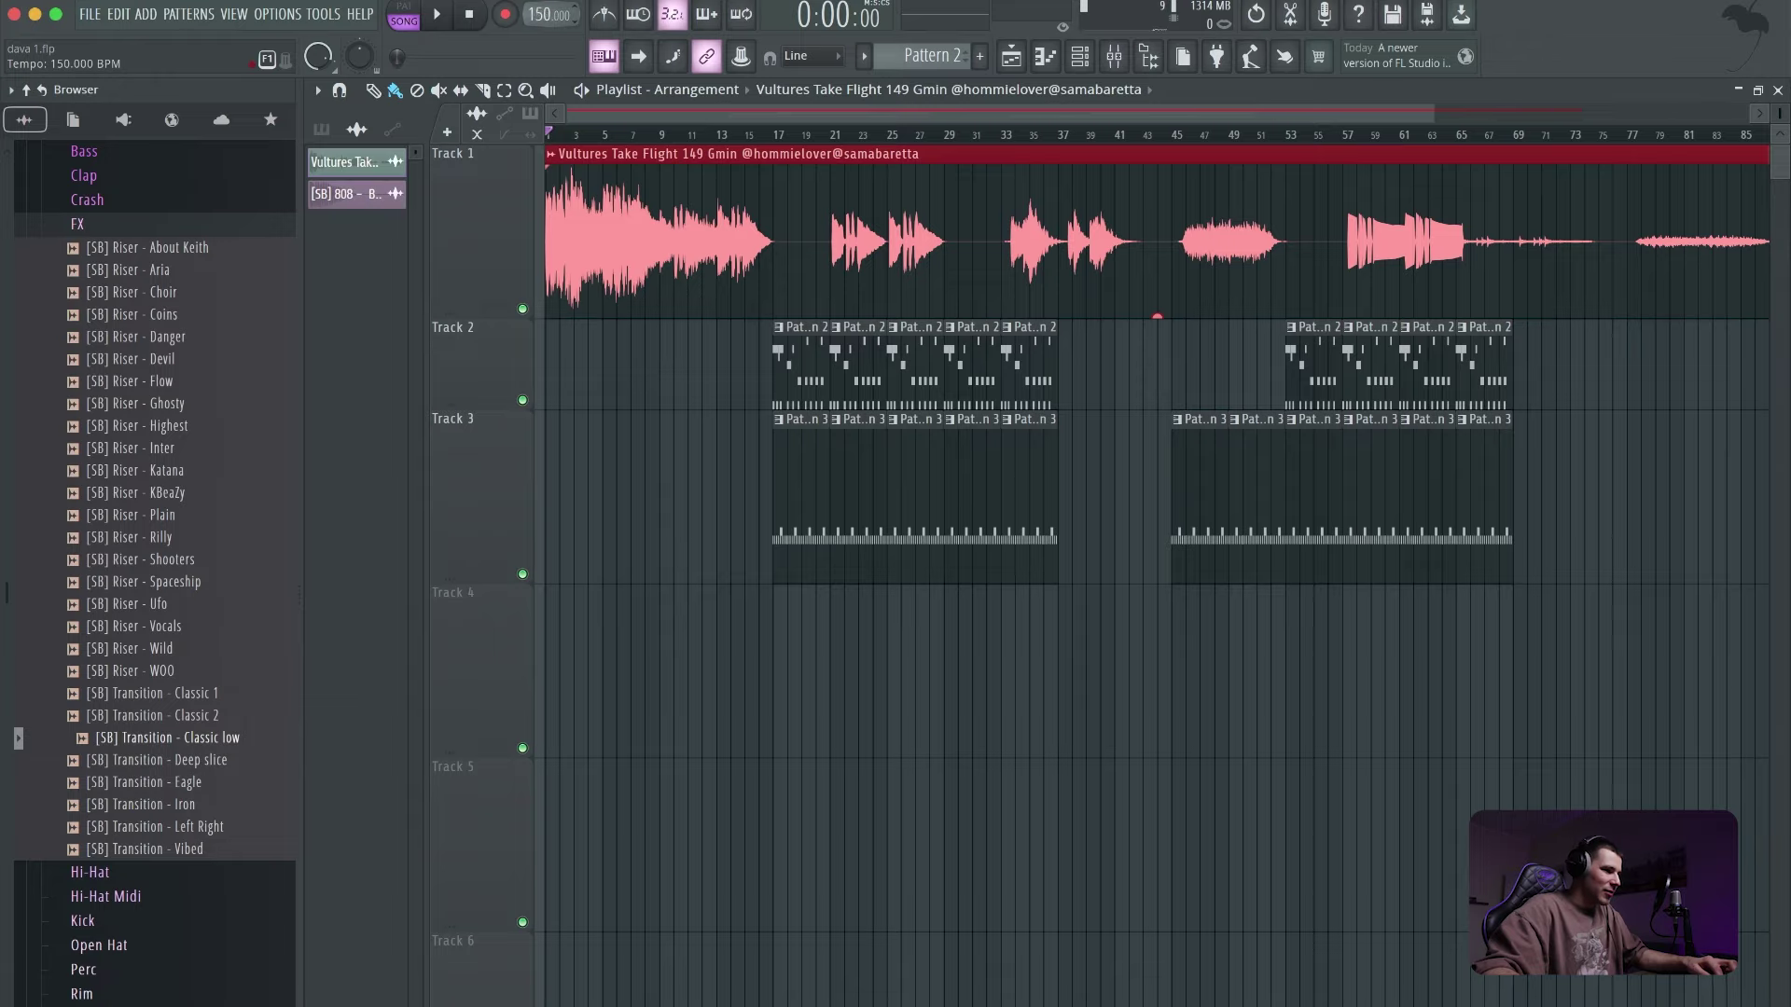
- Set the project tempo to 149 BPM
left_click_drag(543, 14, 542, 23)
left_click(684, 649)
right_click(686, 646)
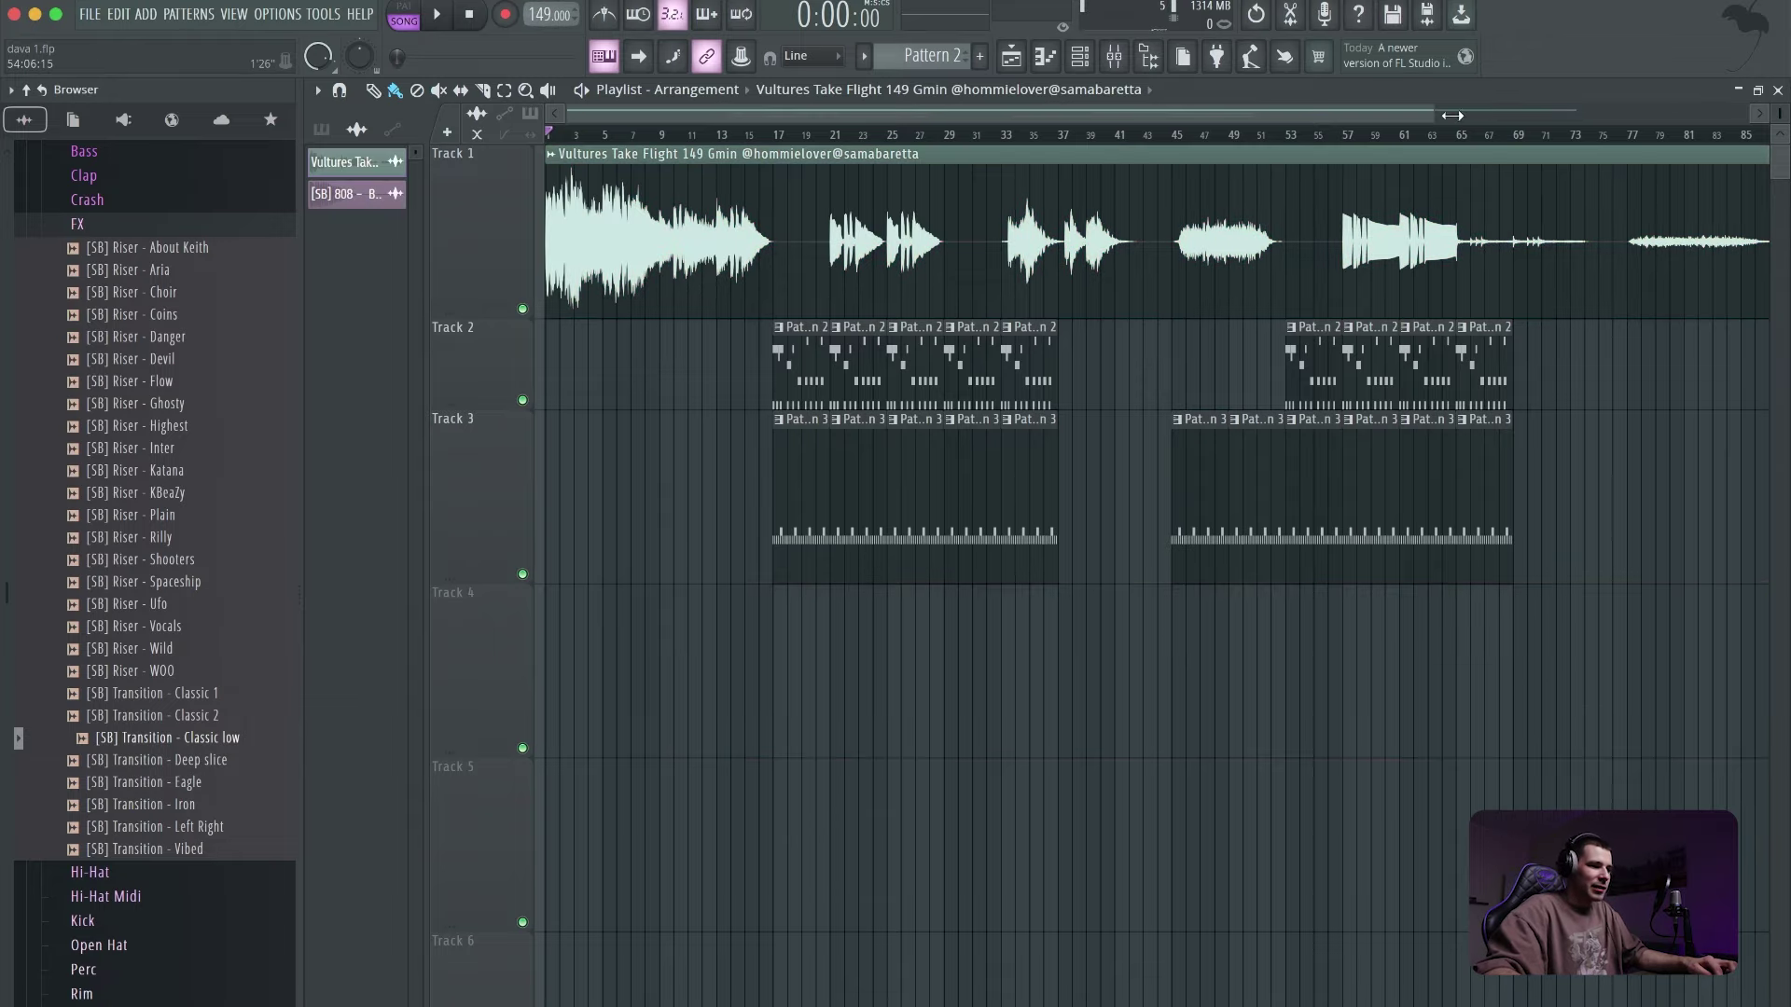
- Slice the Vultures Take Flight sample into parts on separate tracks and trim the clips on Tracks 1 to 4 to end at bar 9
left_click_drag(1435, 113, 732, 113)
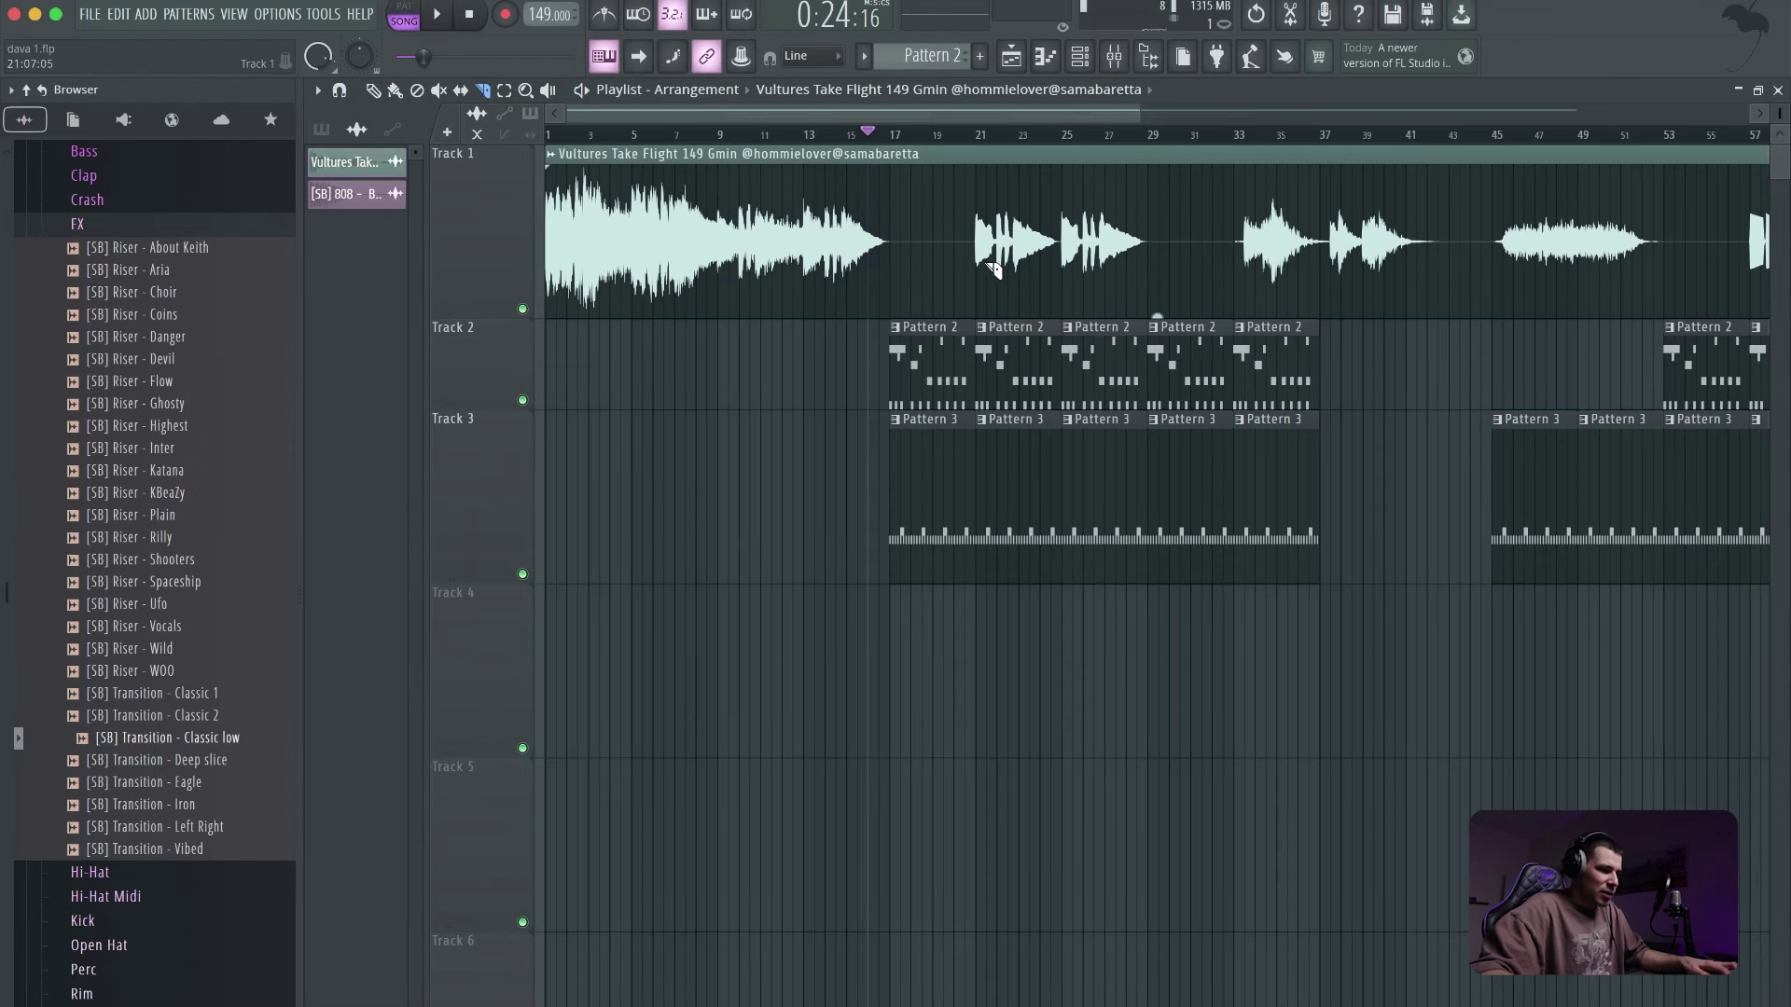
left_click(1235, 261)
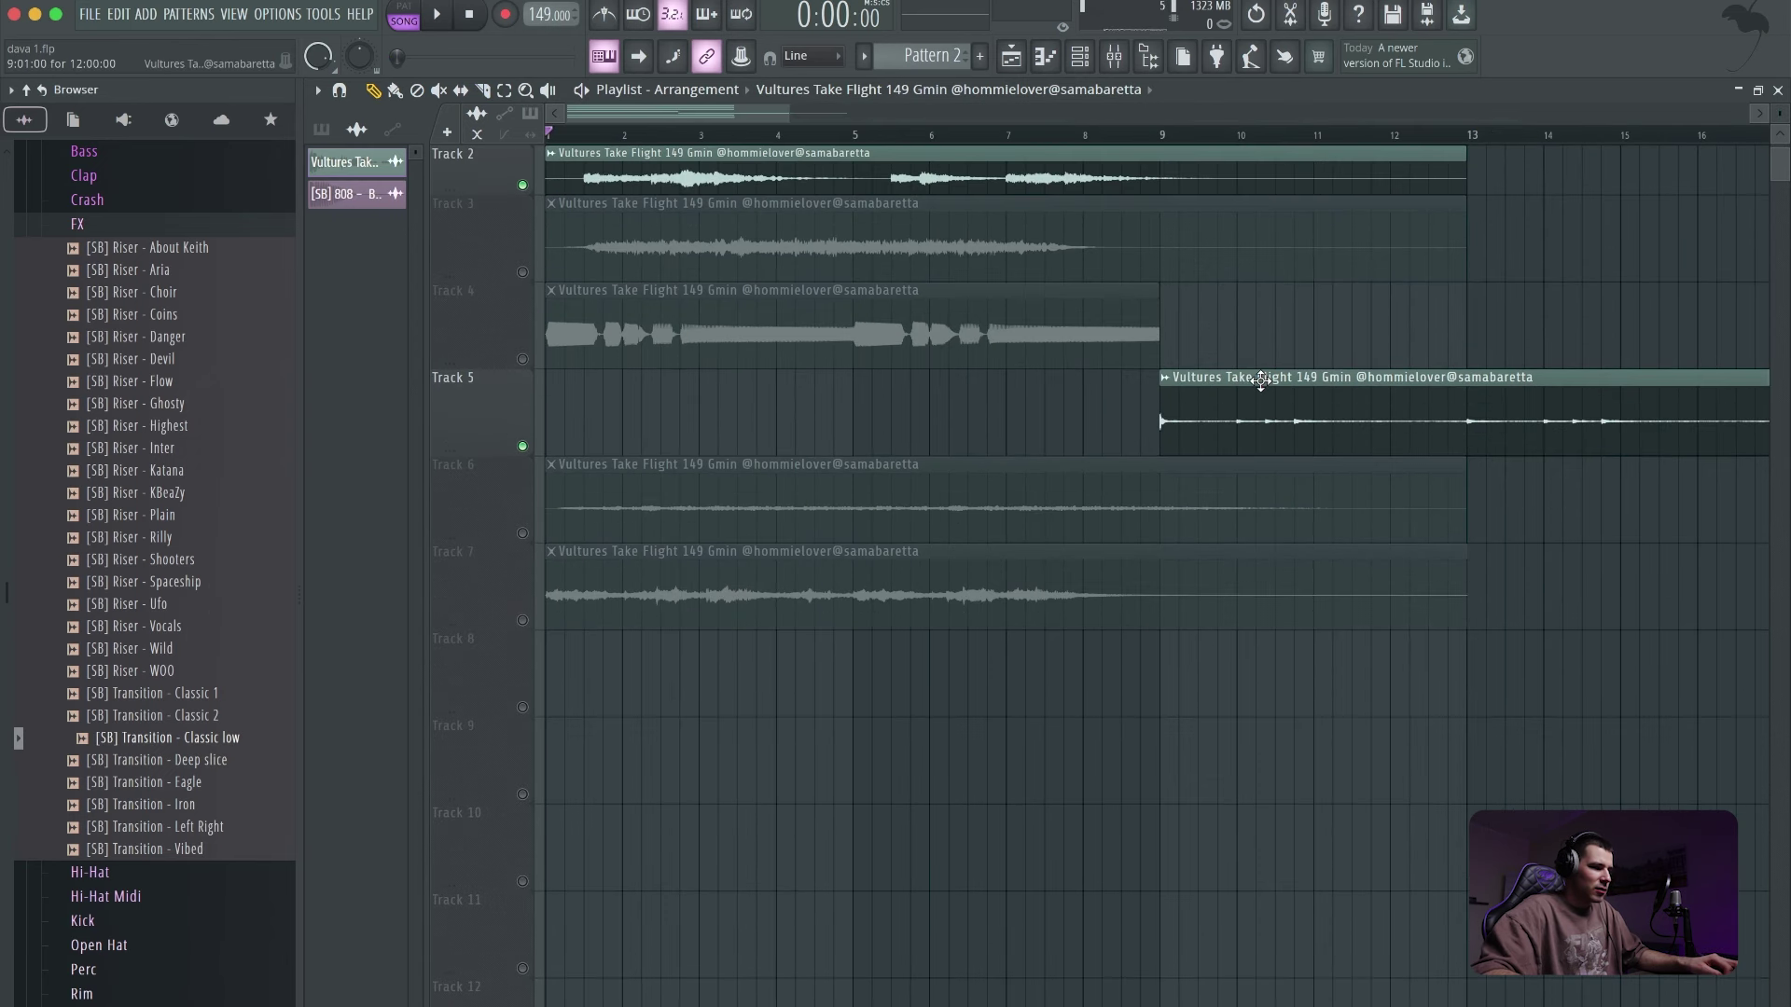
left_click_drag(1539, 201, 1182, 305)
left_click(1387, 341, "super")
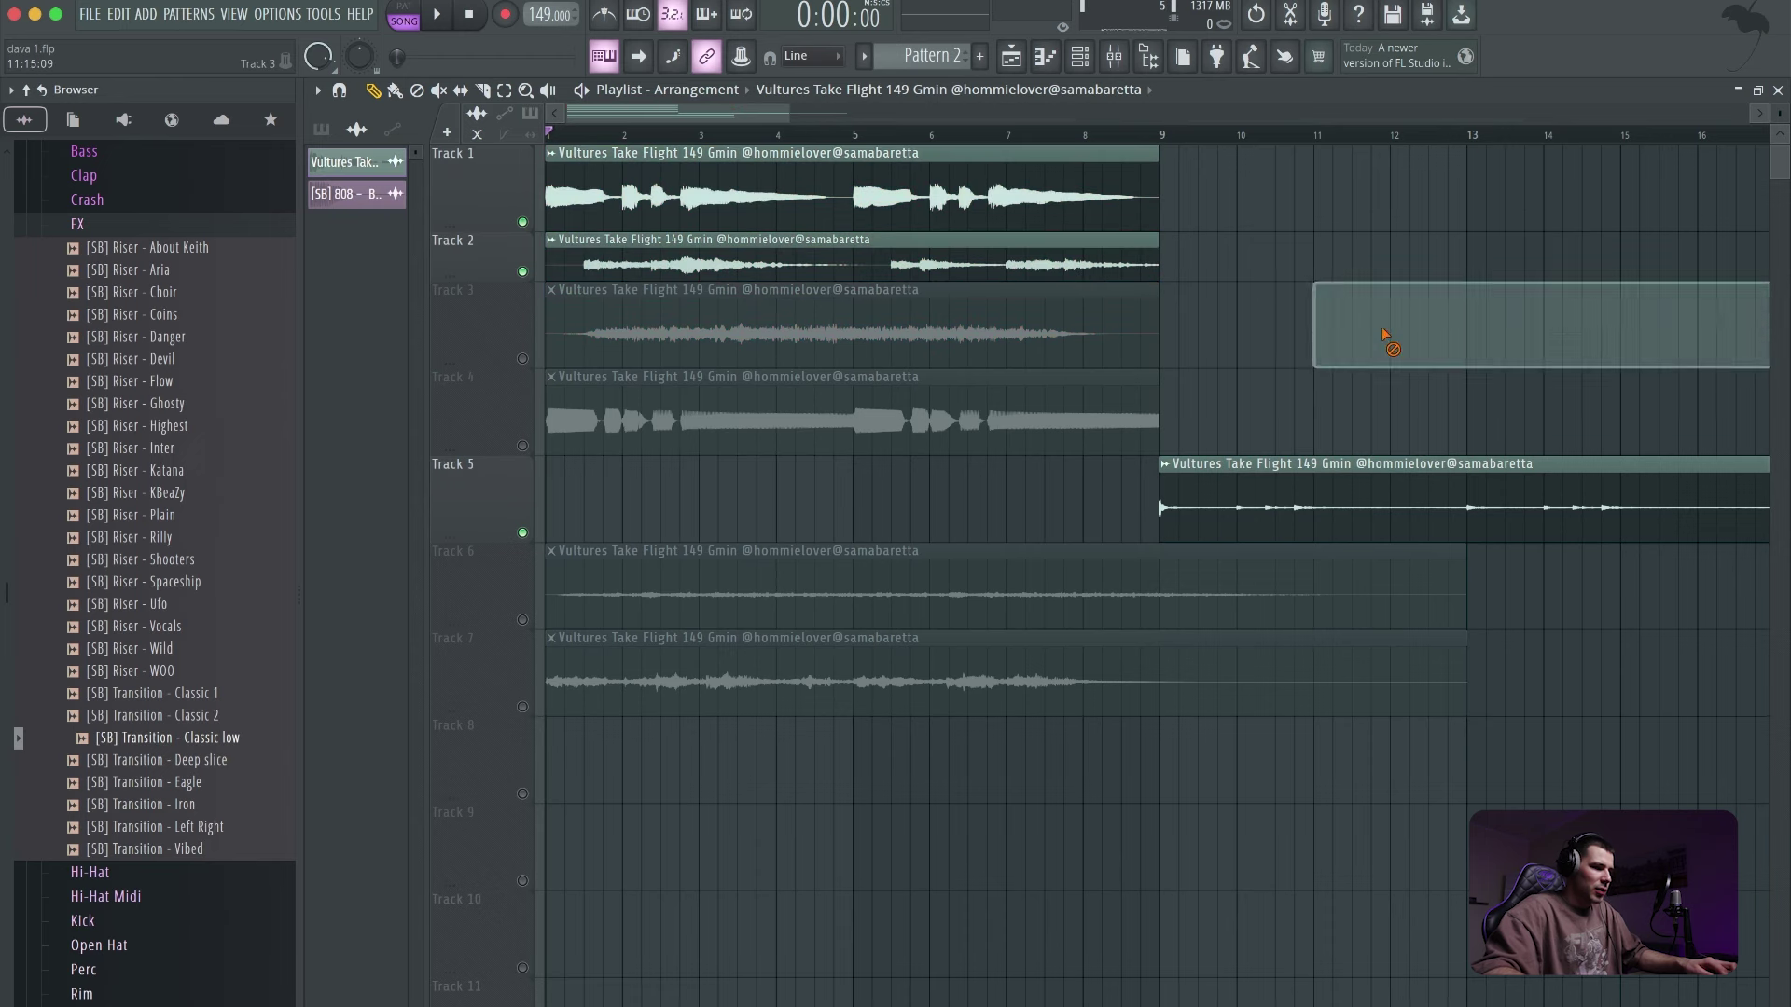
- Set the Vultures Take Flight audio clip's declicking mode to Generic (bleeding) and close its settings
double_click(1096, 221)
left_click(618, 519)
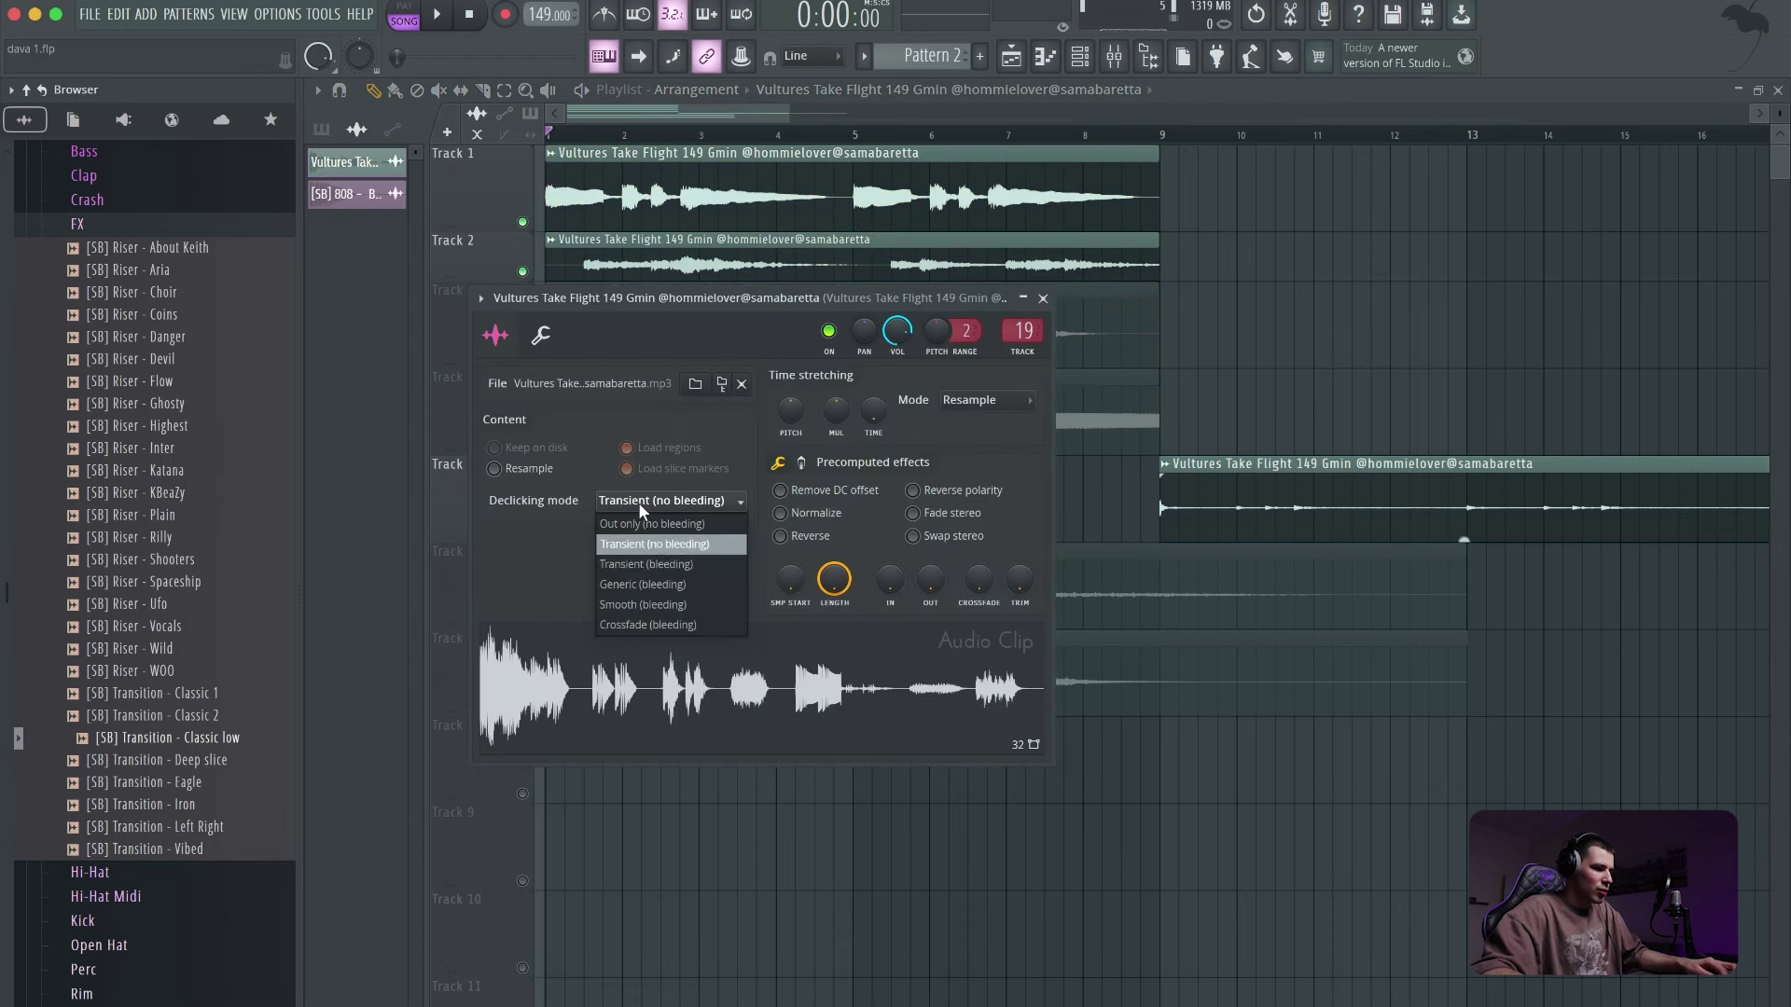
left_click(658, 586)
left_click(1043, 297)
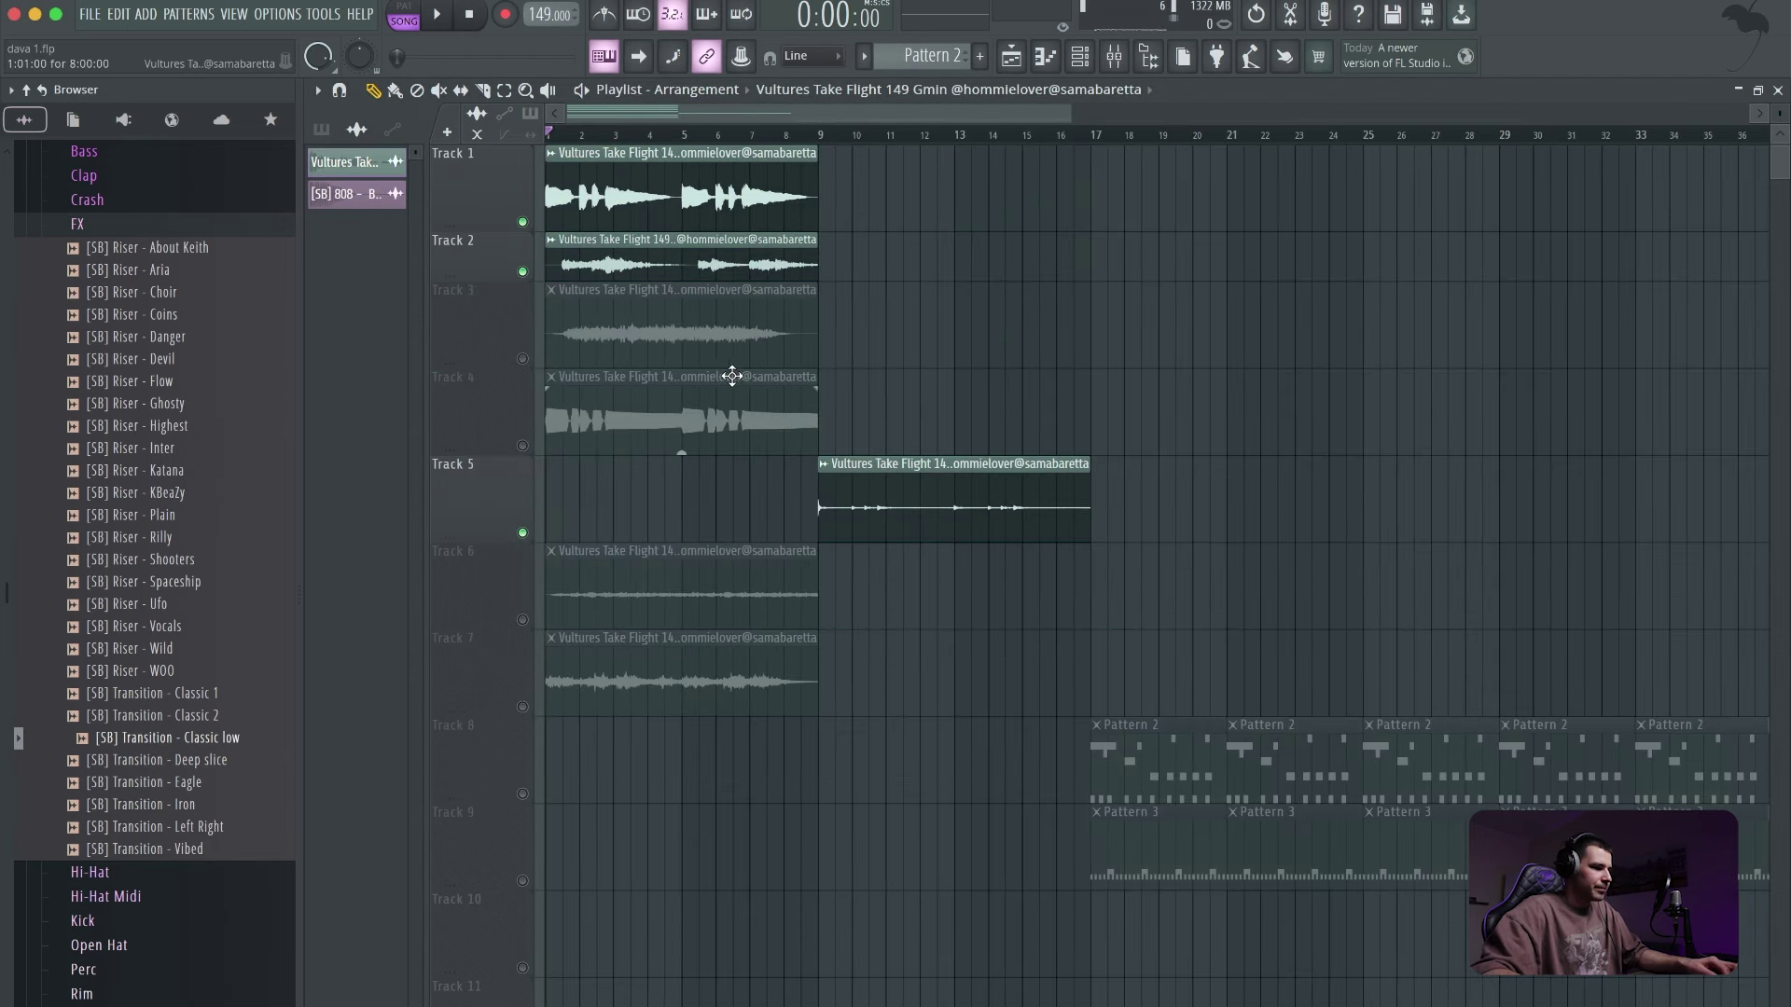
- Audition Track 3 solo and move the Track 3 and Track 4 clips to start at bar 9
key("space")
key("space")
right_click(524, 359)
key("space")
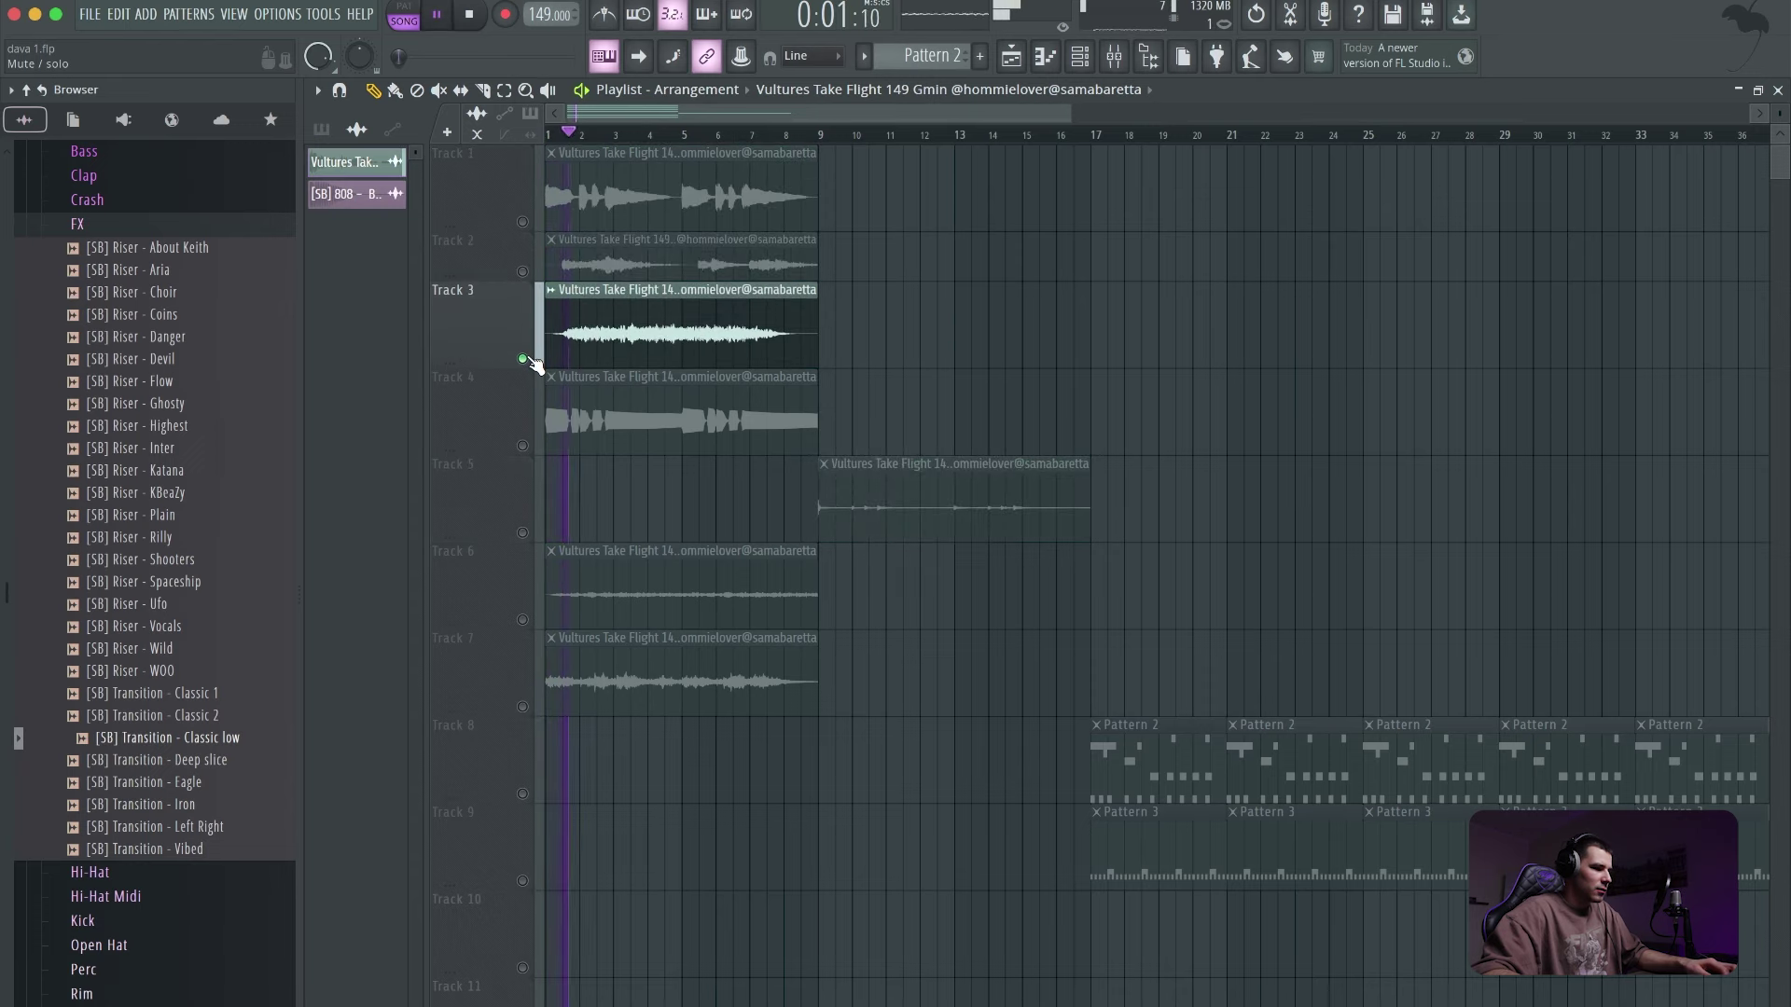
key("space")
left_click_drag(680, 363, 952, 364)
left_click_drag(703, 406, 970, 406)
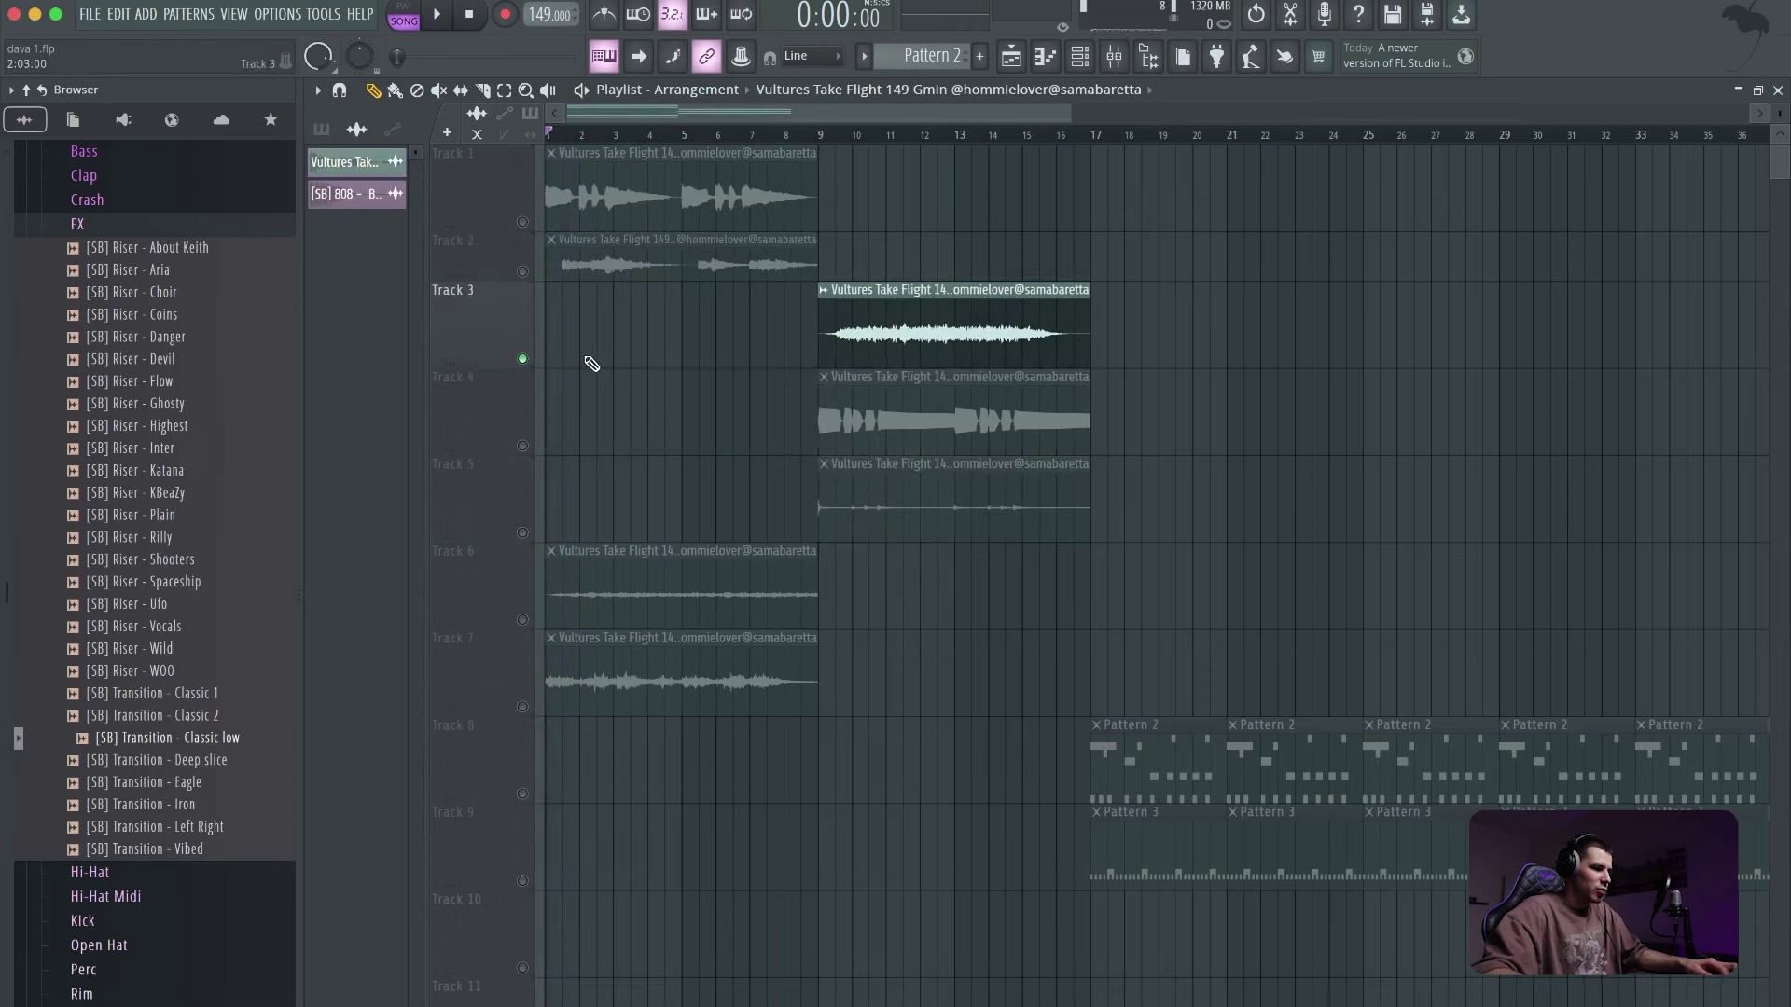
- Enable Tracks 1, 2 and 6 and audition them together
right_click(524, 359)
right_click(524, 359)
right_click(523, 272)
key("space")
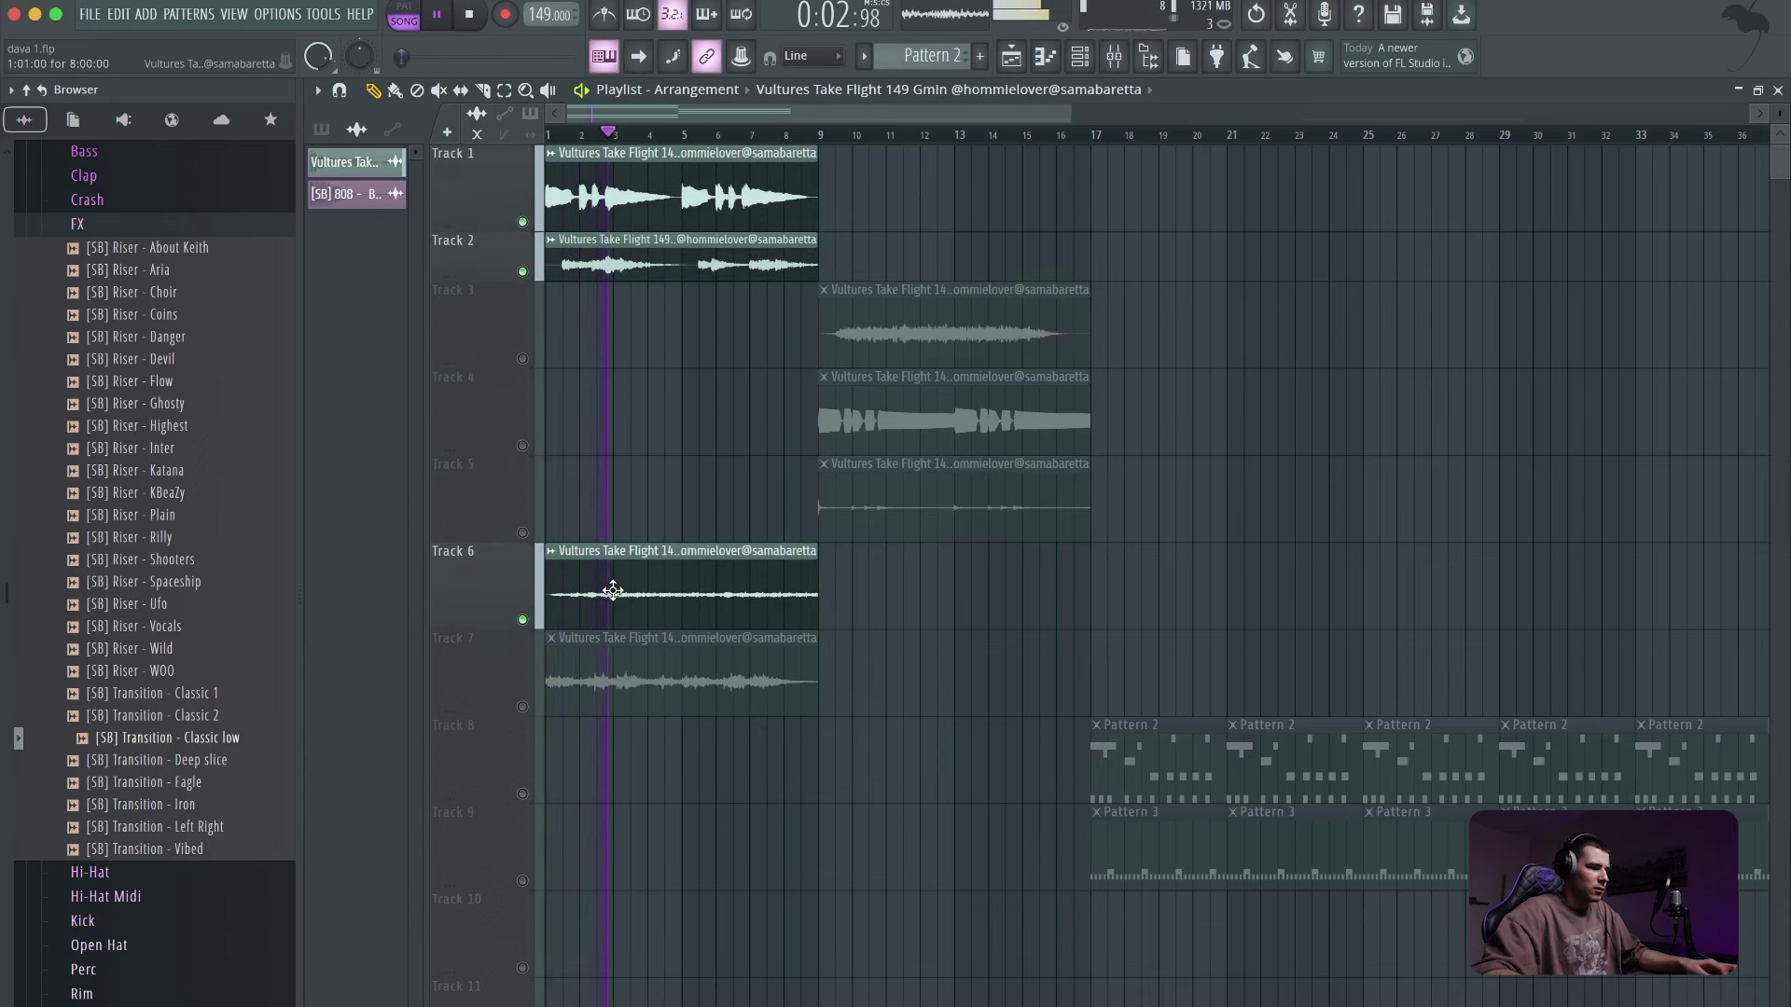
key("space")
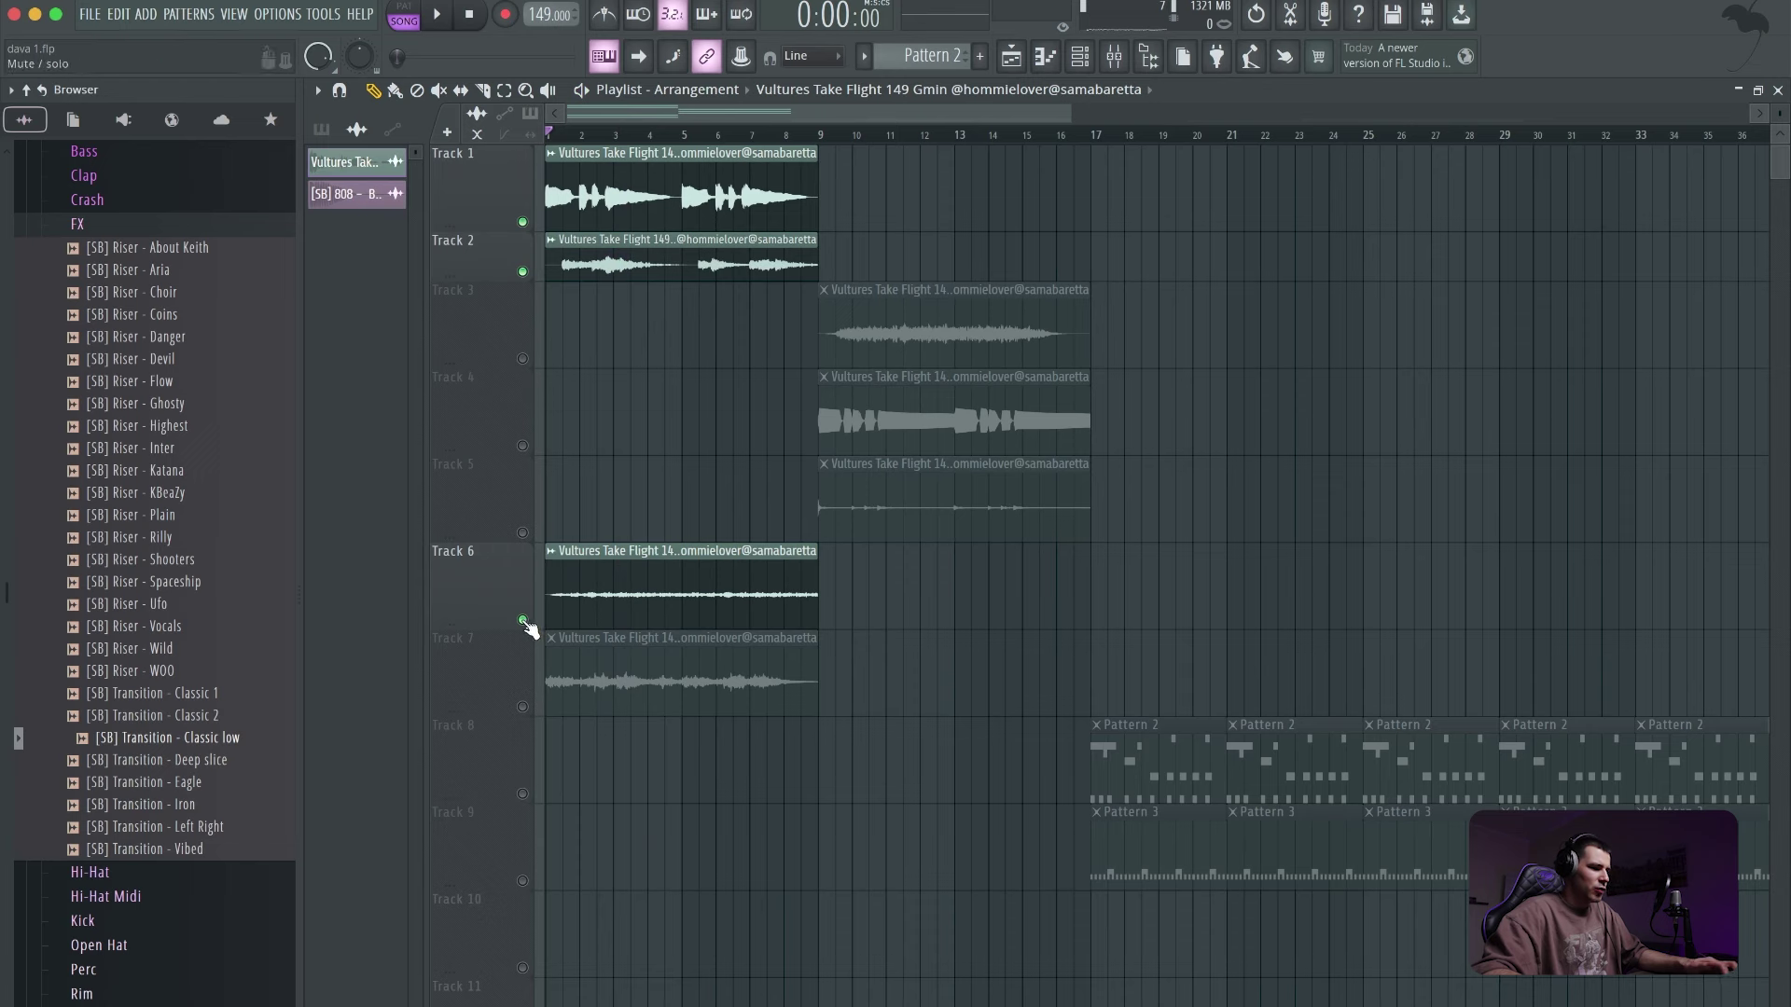
- Audition the Track 7 part solo and together with Tracks 1 and 2
left_click(522, 619, "ctrl")
left_click(522, 619, "ctrl")
left_click(523, 706, "ctrl")
key("space")
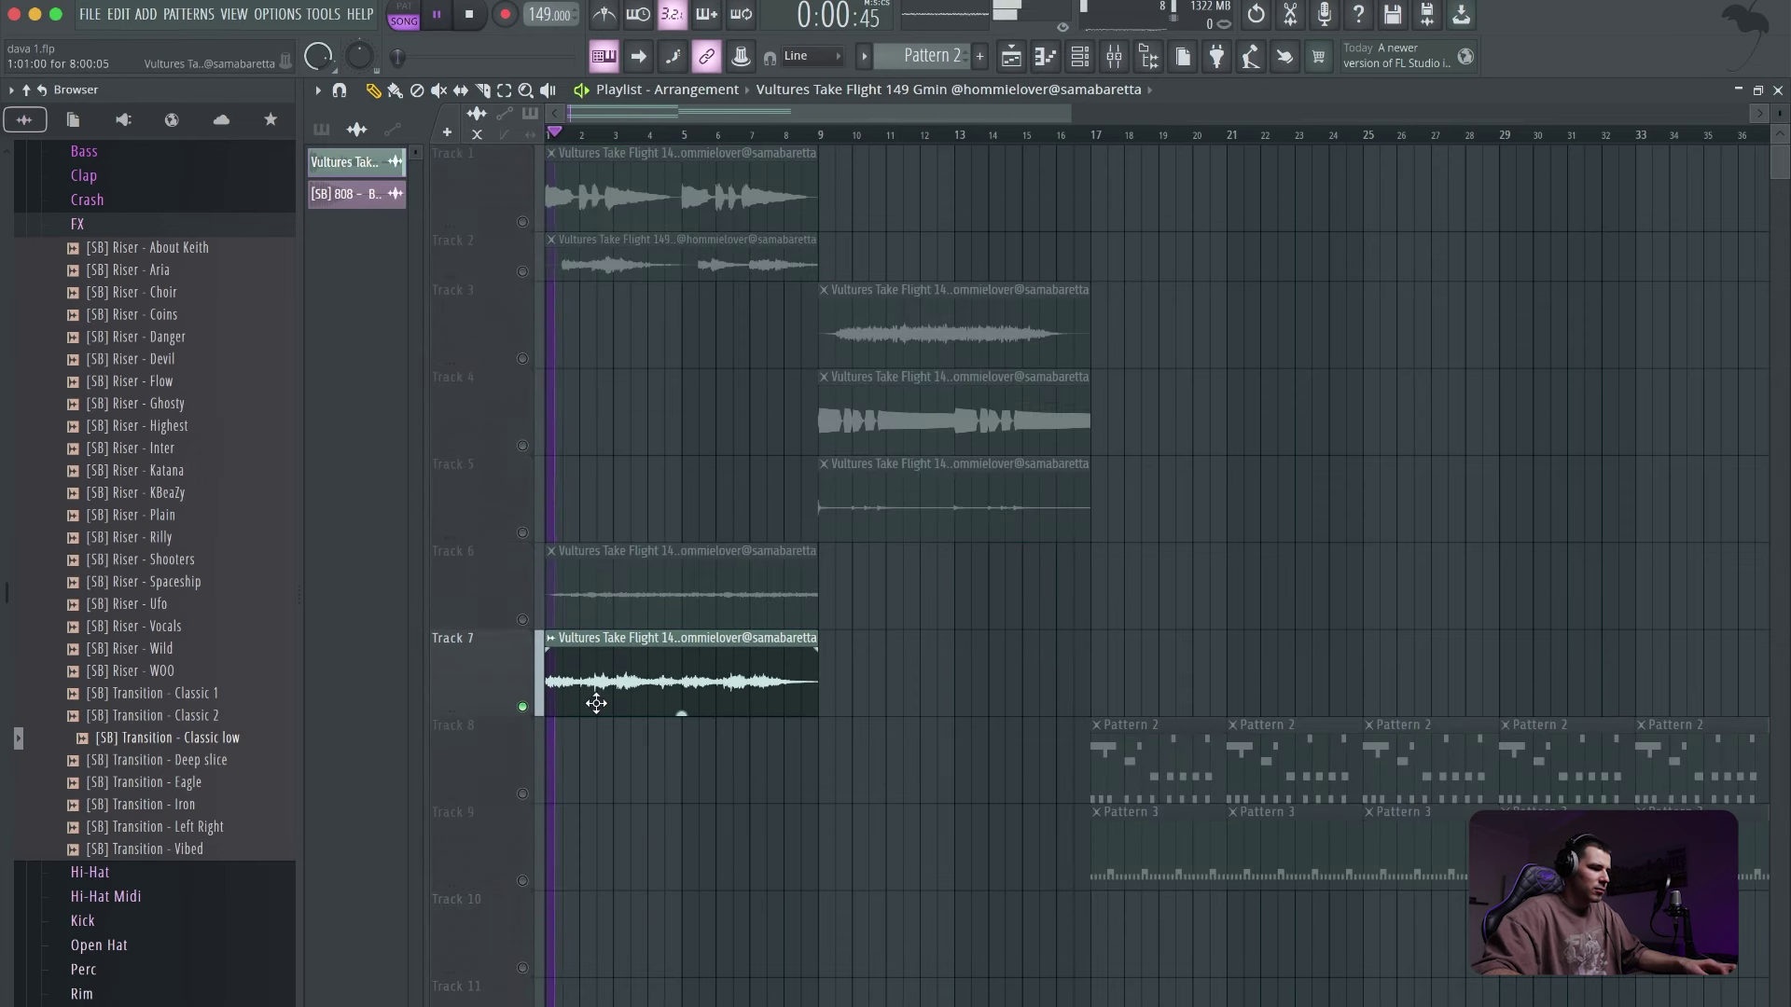
left_click(522, 272)
left_click(522, 222)
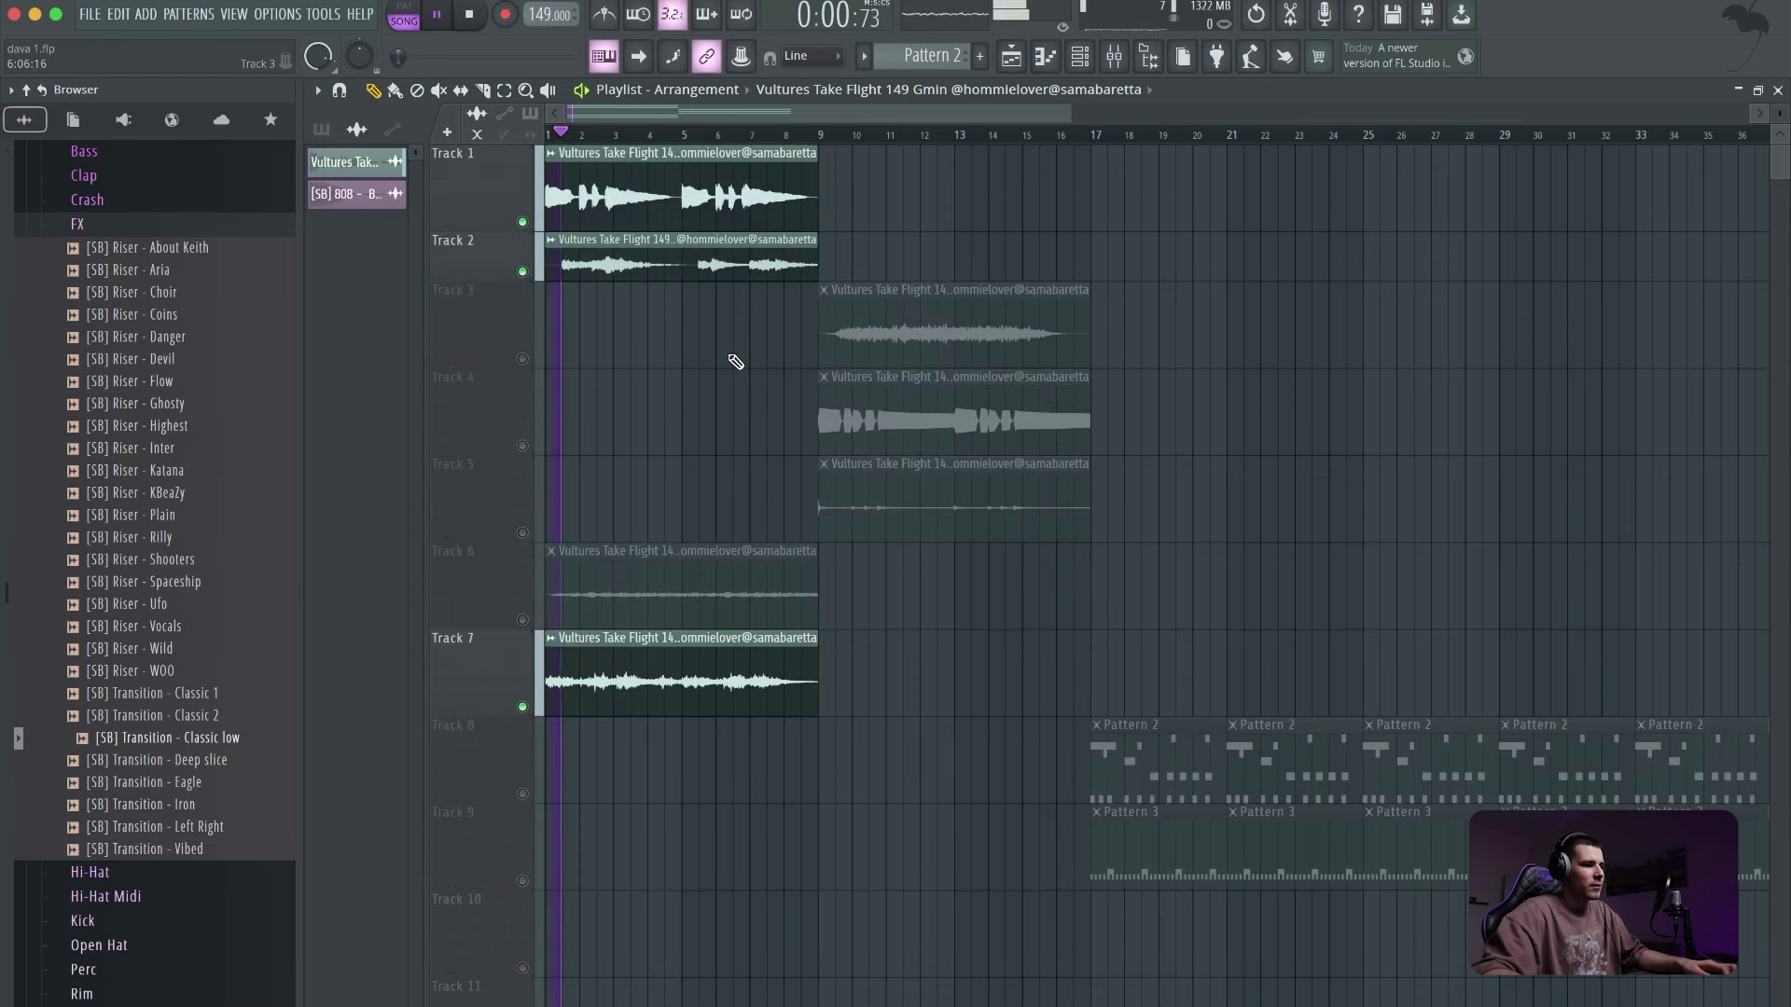
key("space")
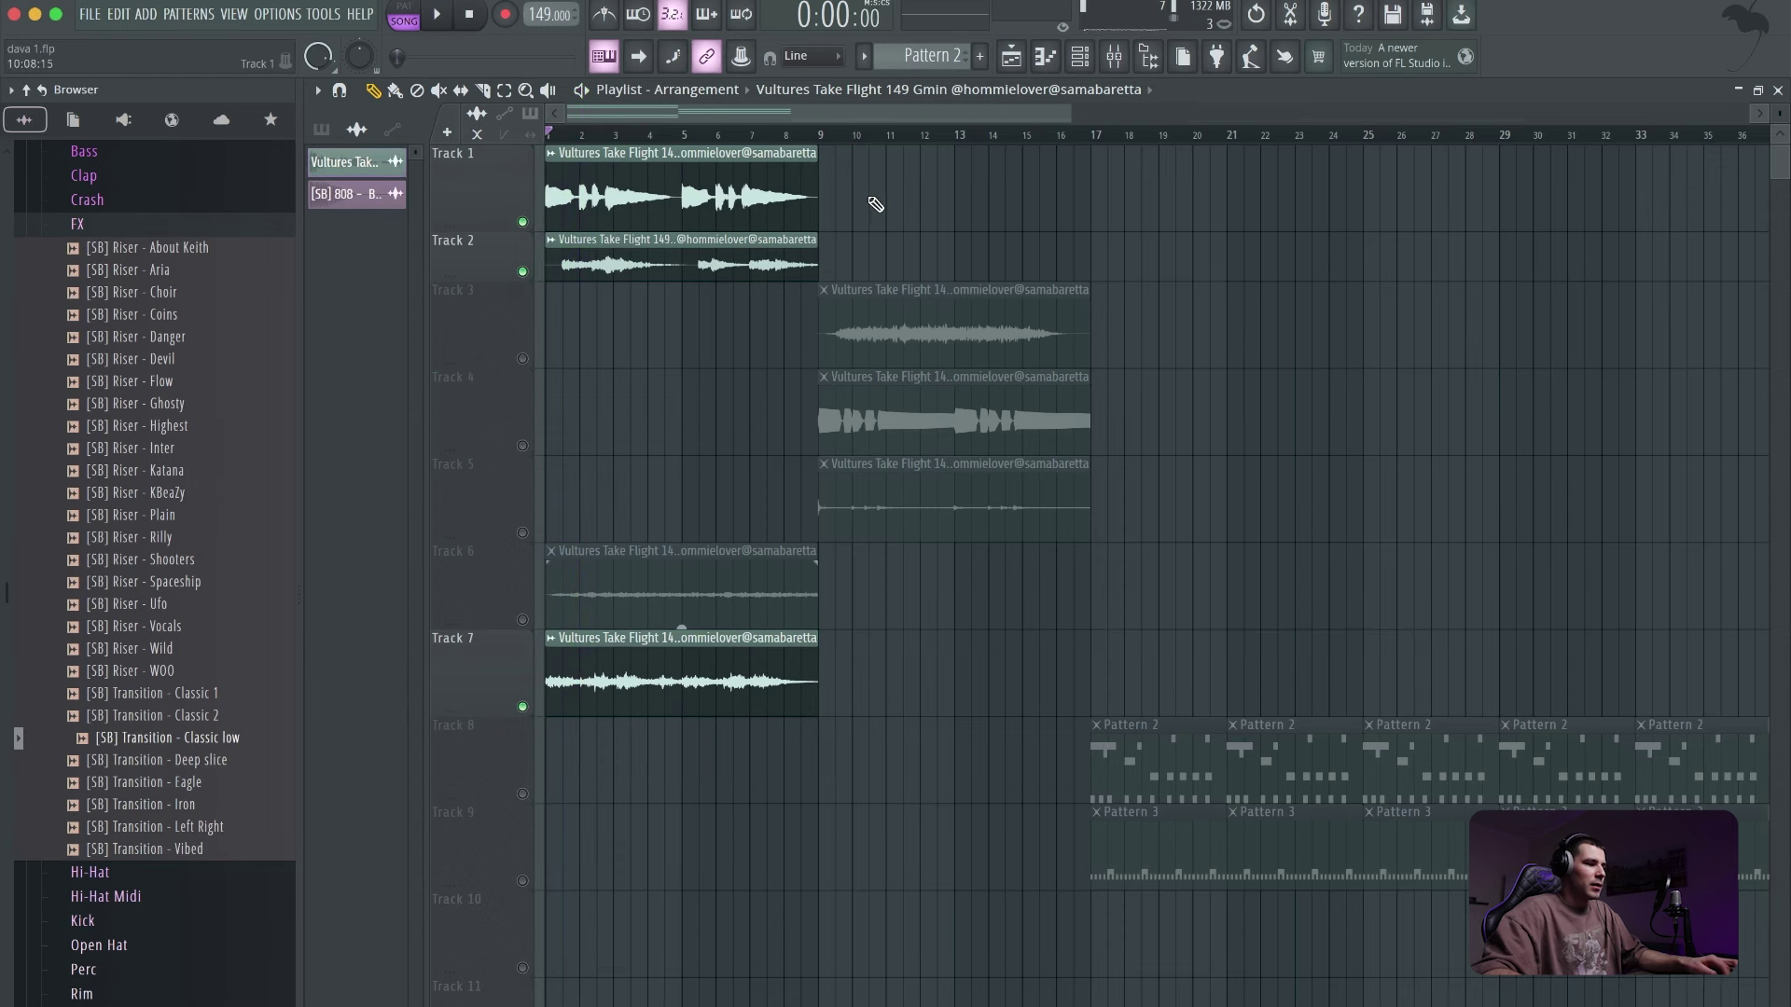
- Duplicate the eight-bar Track 1 clip end to end up to bar 81
left_click(668, 192, "ctrl")
key("ctrl+b")
key("ctrl+b")
key("ctrl+b")
key("ctrl+b")
key("ctrl+b")
key("ctrl+b")
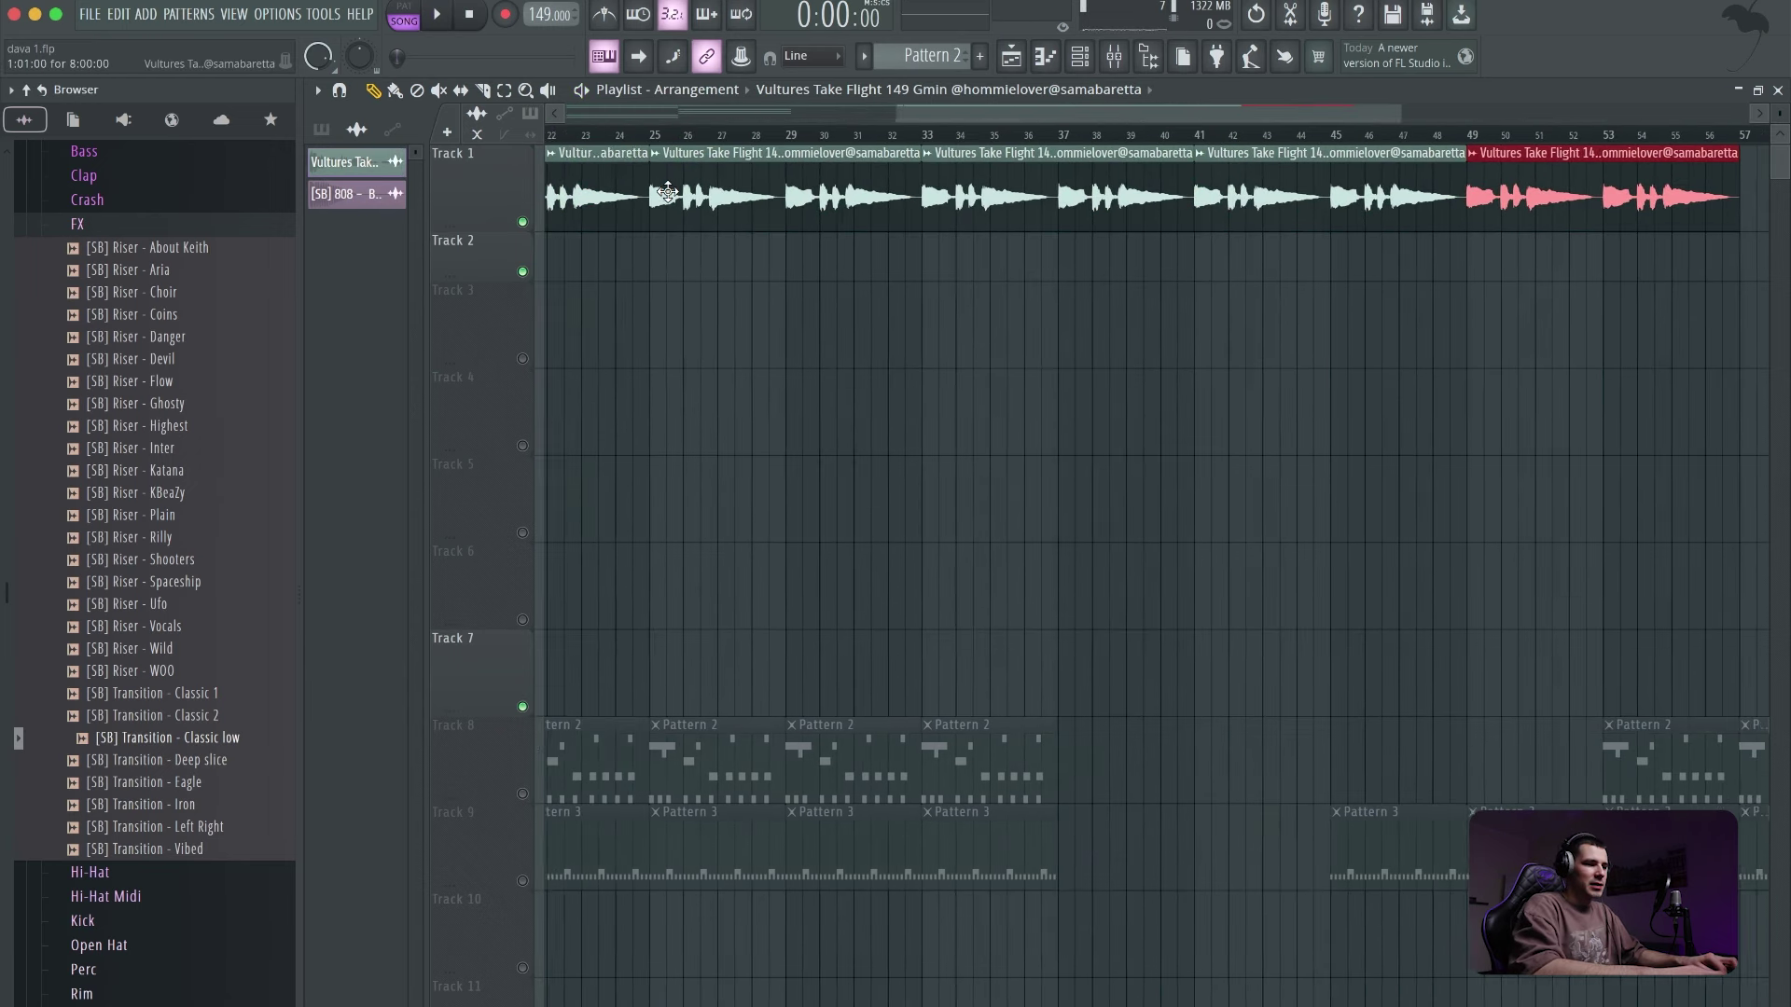
key("ctrl+b")
key("ctrl+b")
key("ctrl+b")
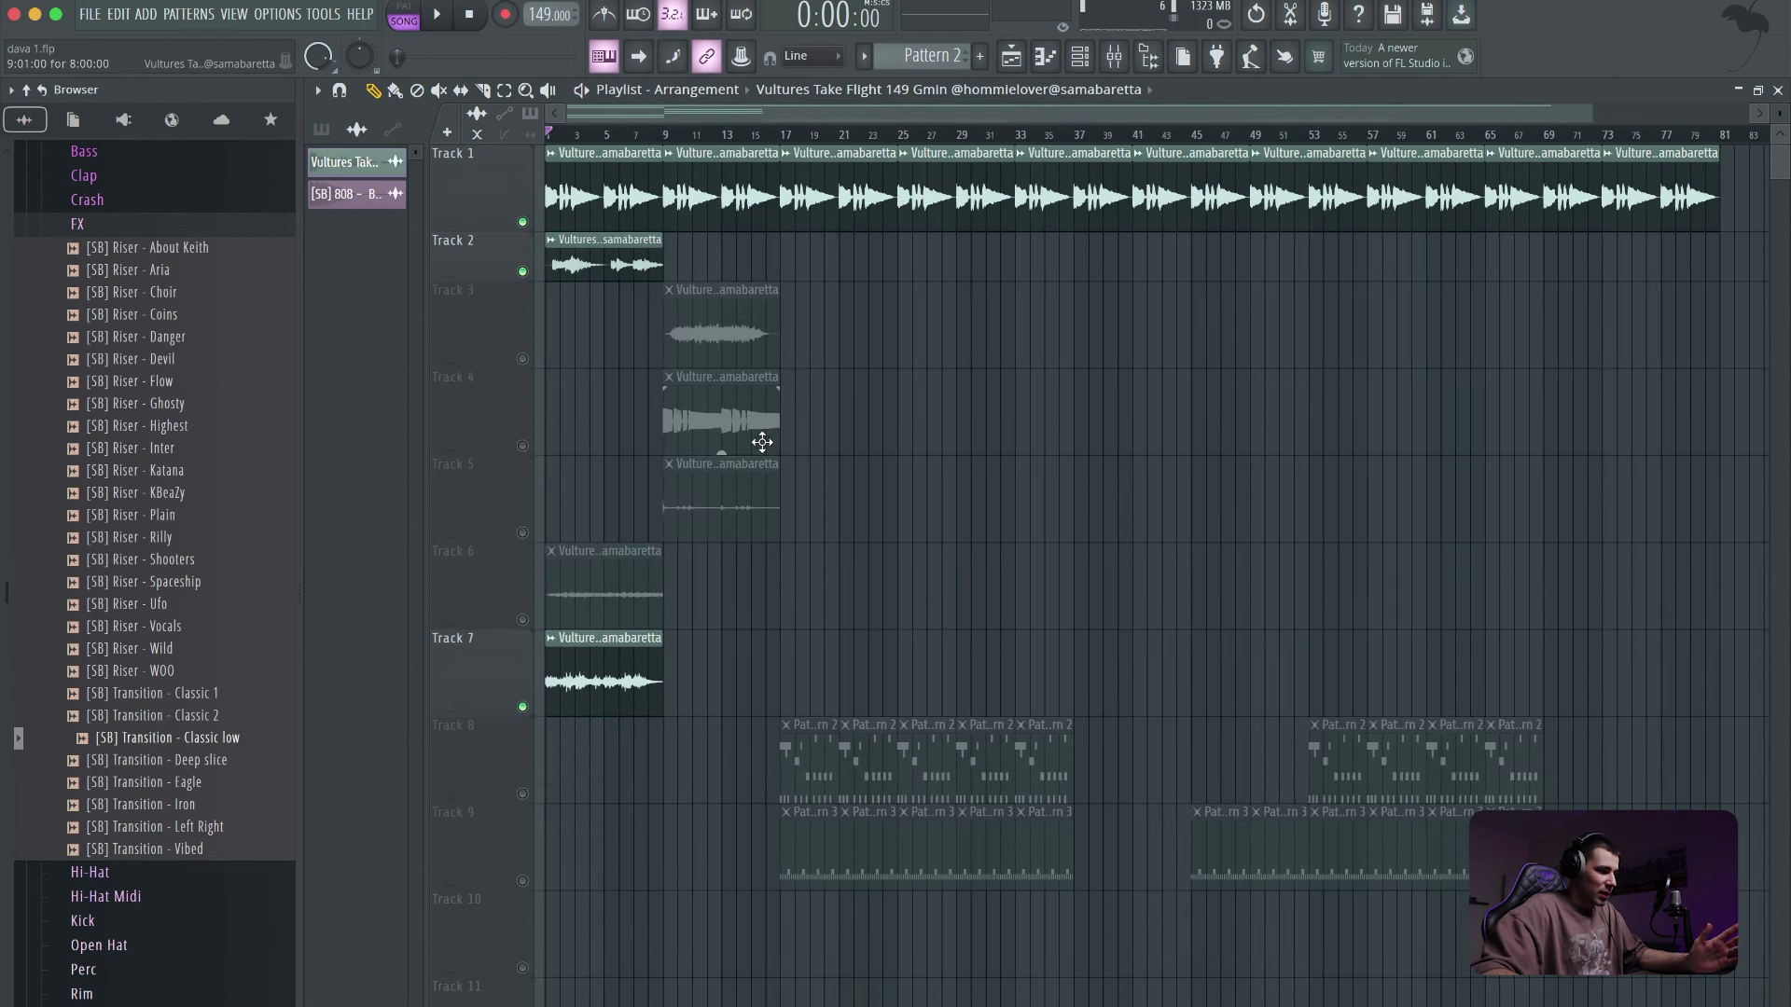
- Move the Track 6 clip to bar 37, unmute all tracks, and play the arrangement from bar 9
left_click_drag(668, 601, 1057, 617)
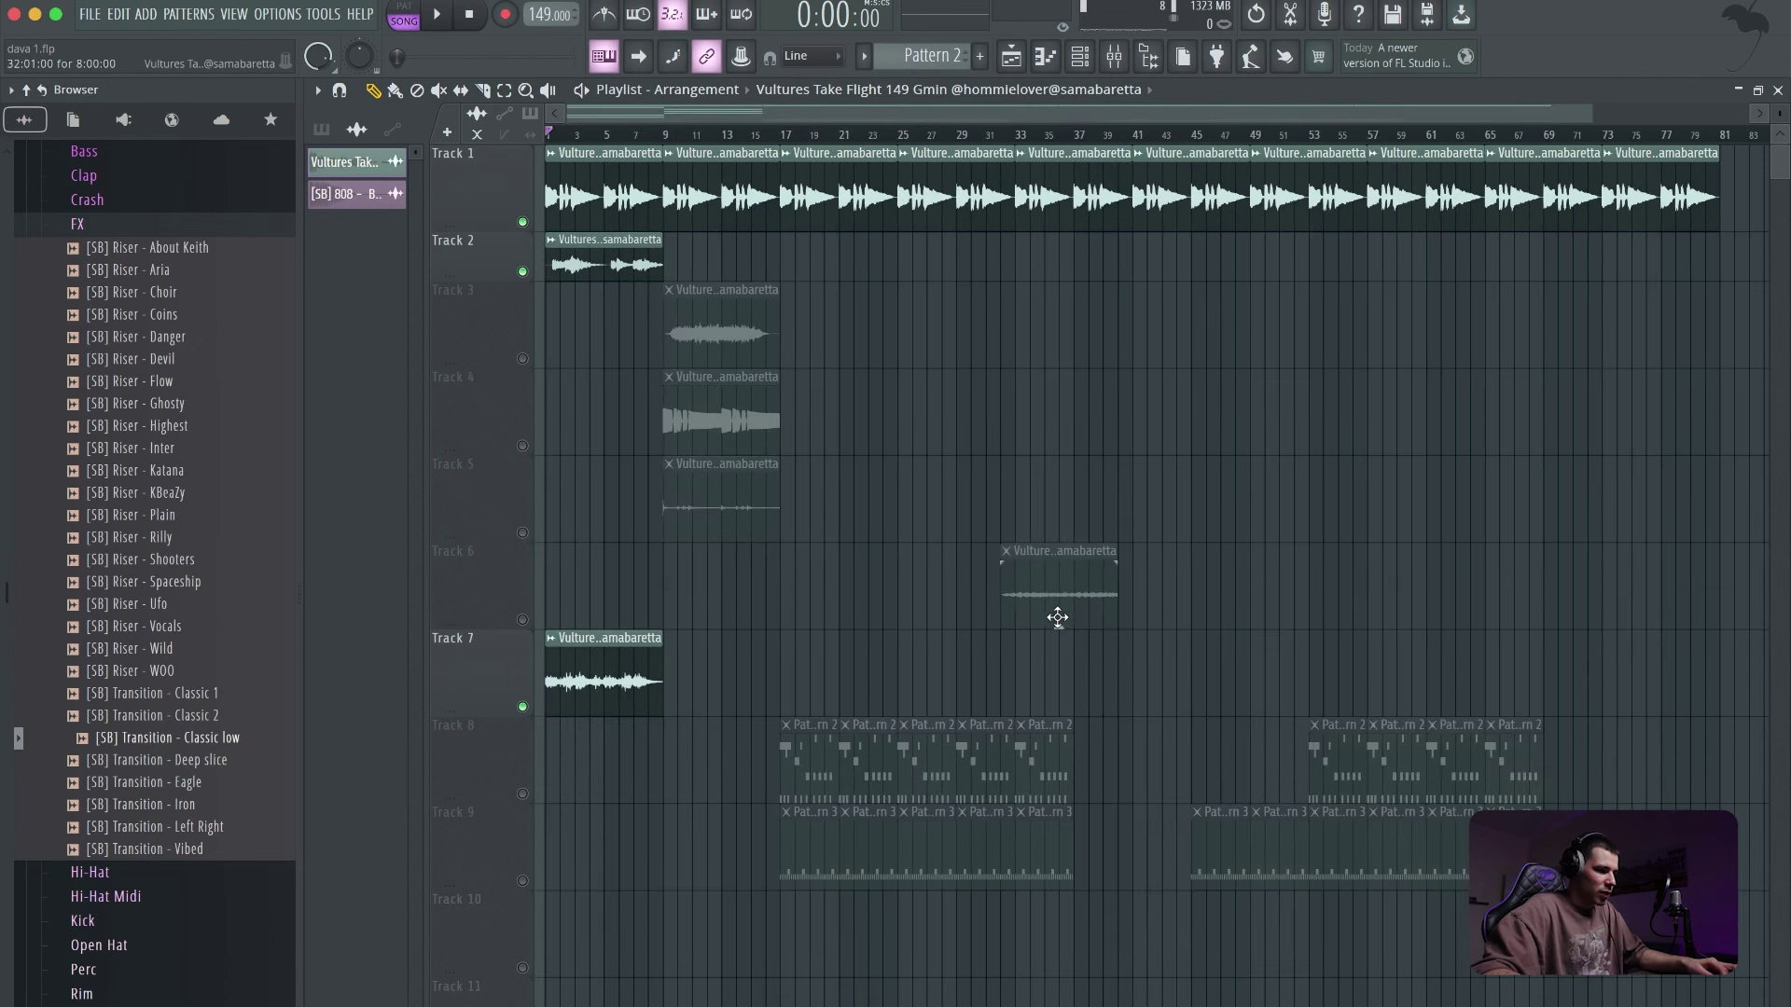
key("s")
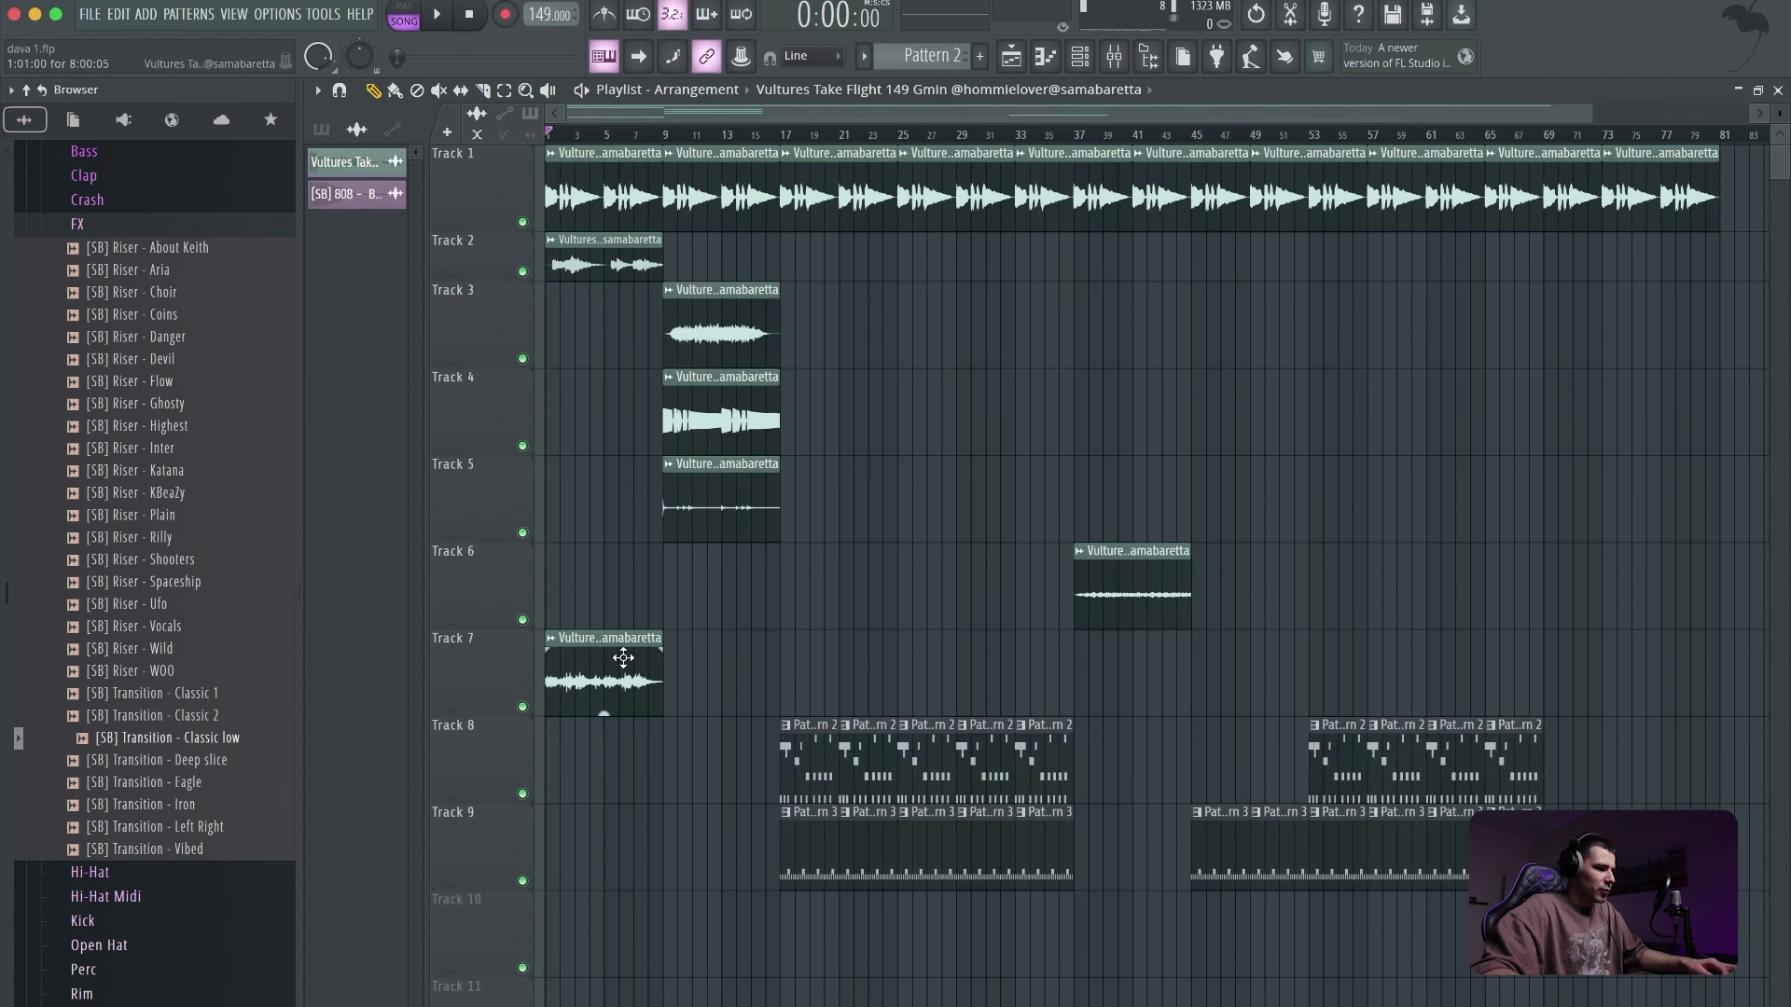
left_click(1122, 411)
right_click(1166, 411)
key("space")
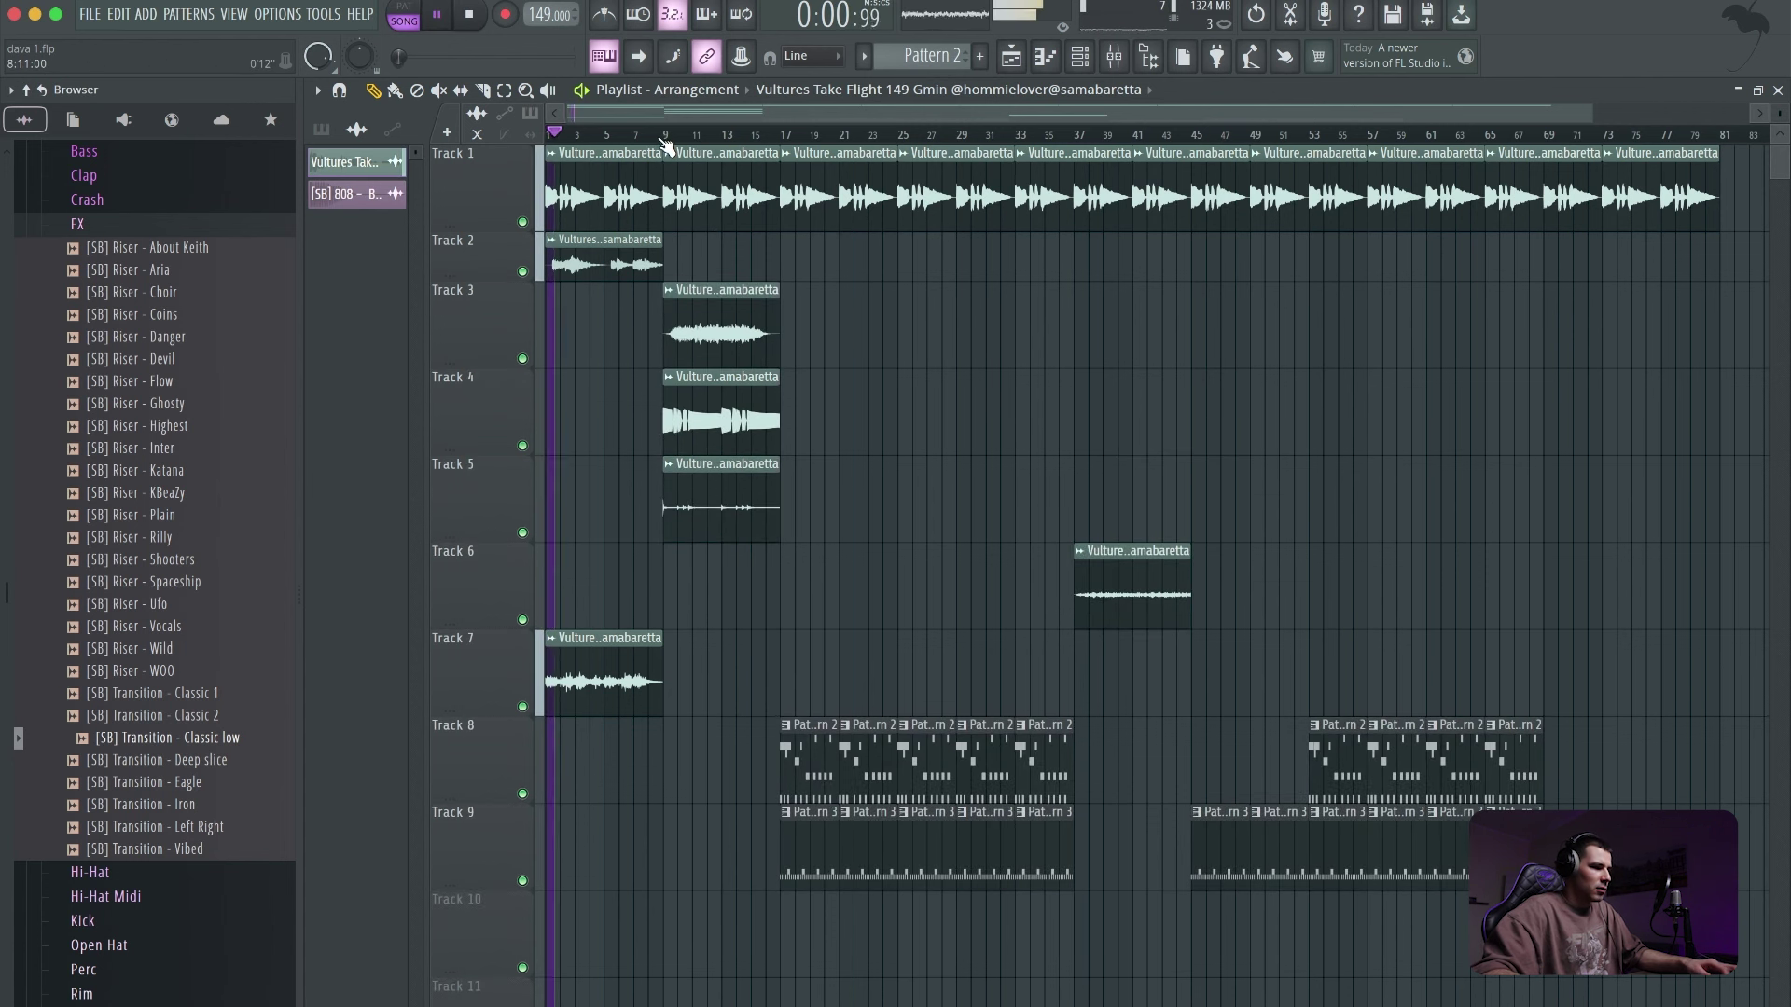
left_click(665, 136)
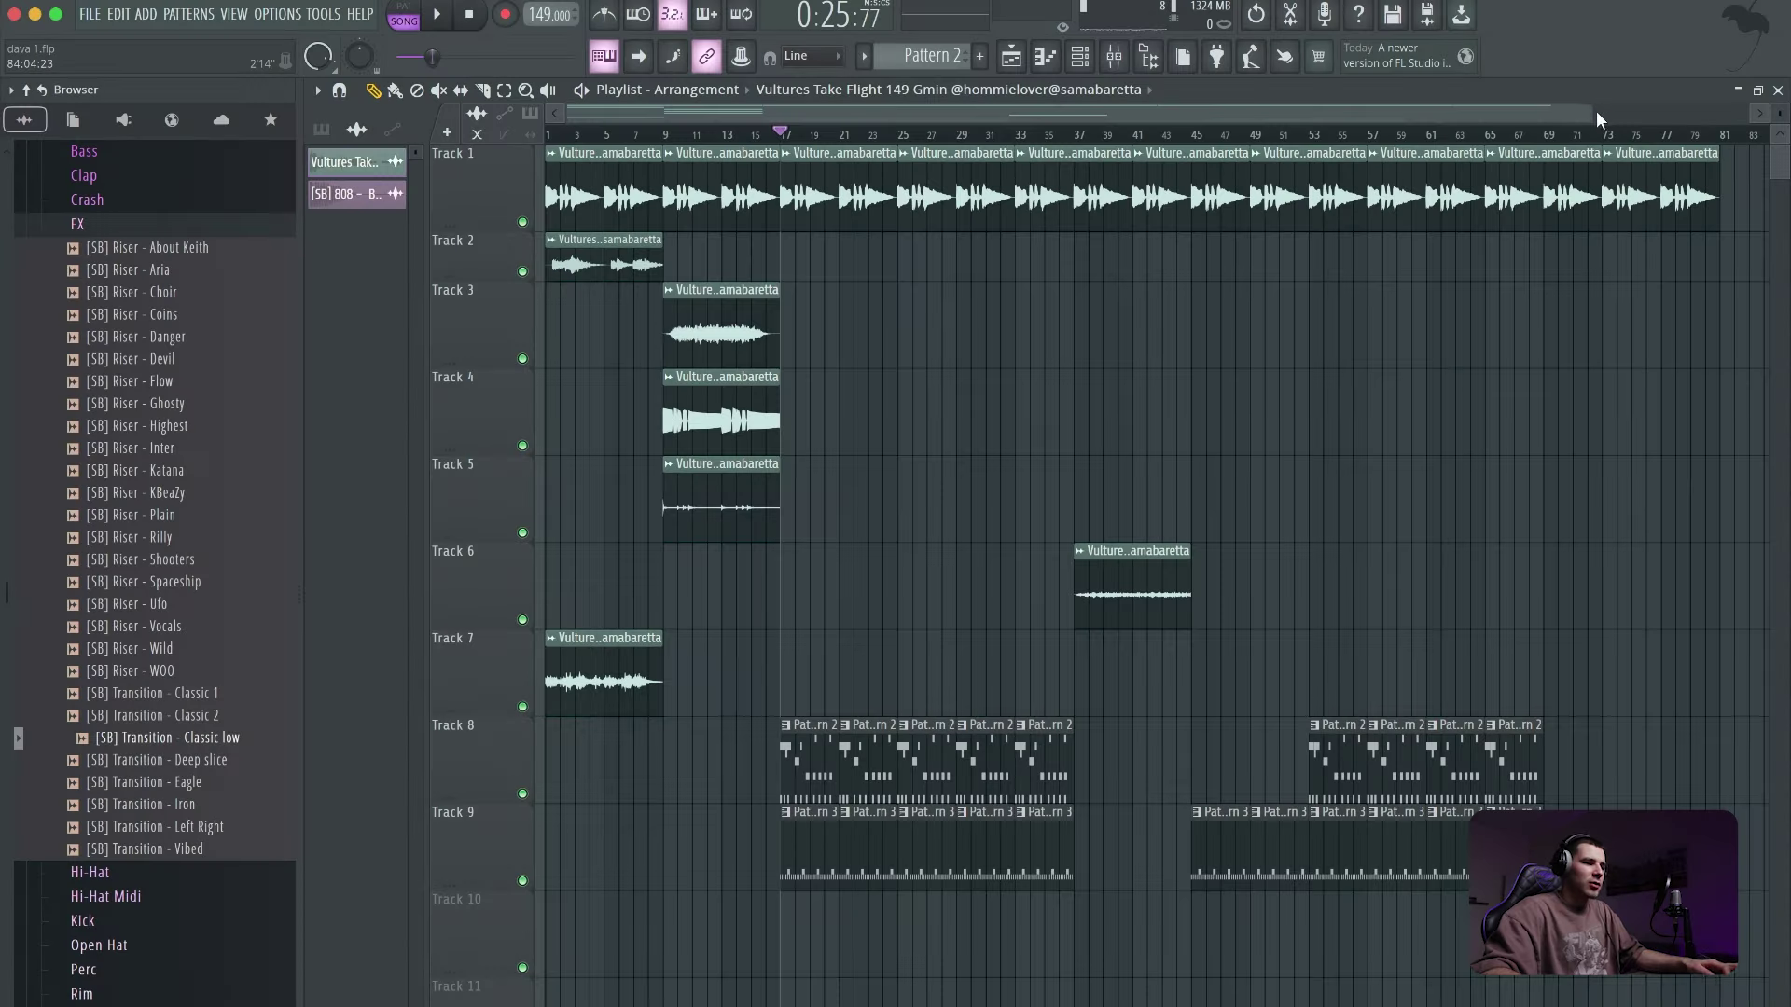
- Play from bar 17, delete the Pattern 2 clip at bar 21, and extend the preceding Pattern 2 clip to bar 25
left_click_drag(1005, 109, 937, 108)
key("space")
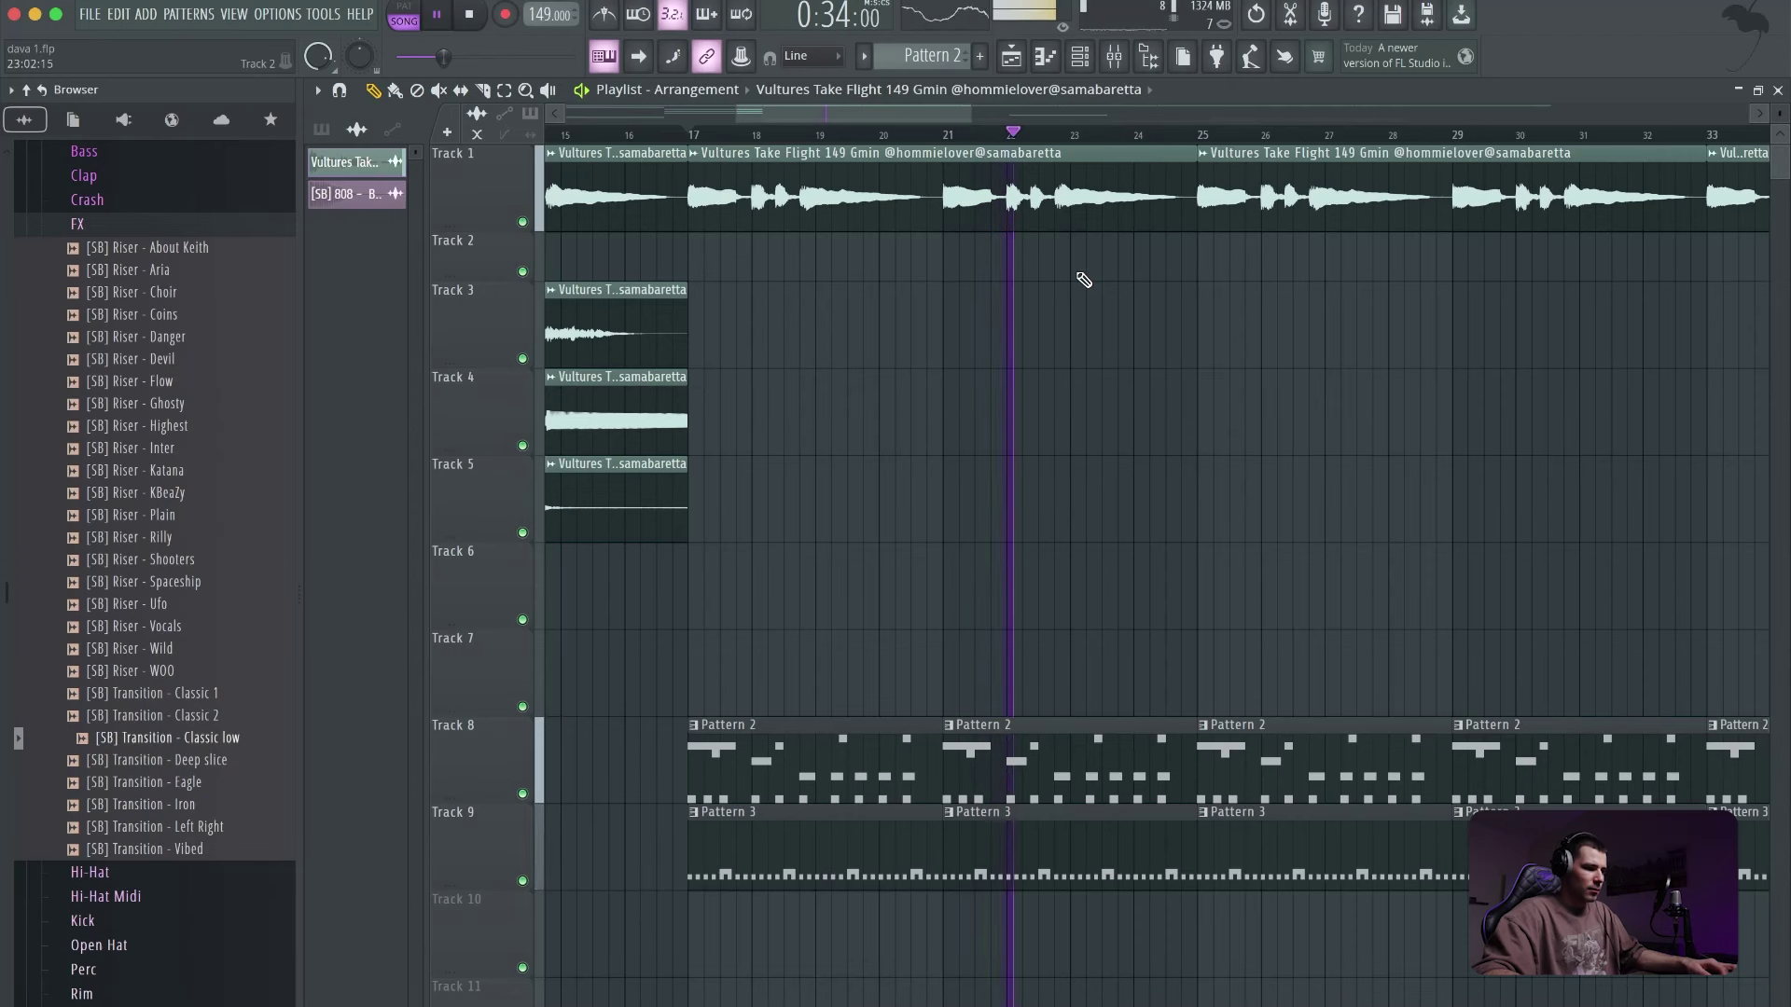
key("space")
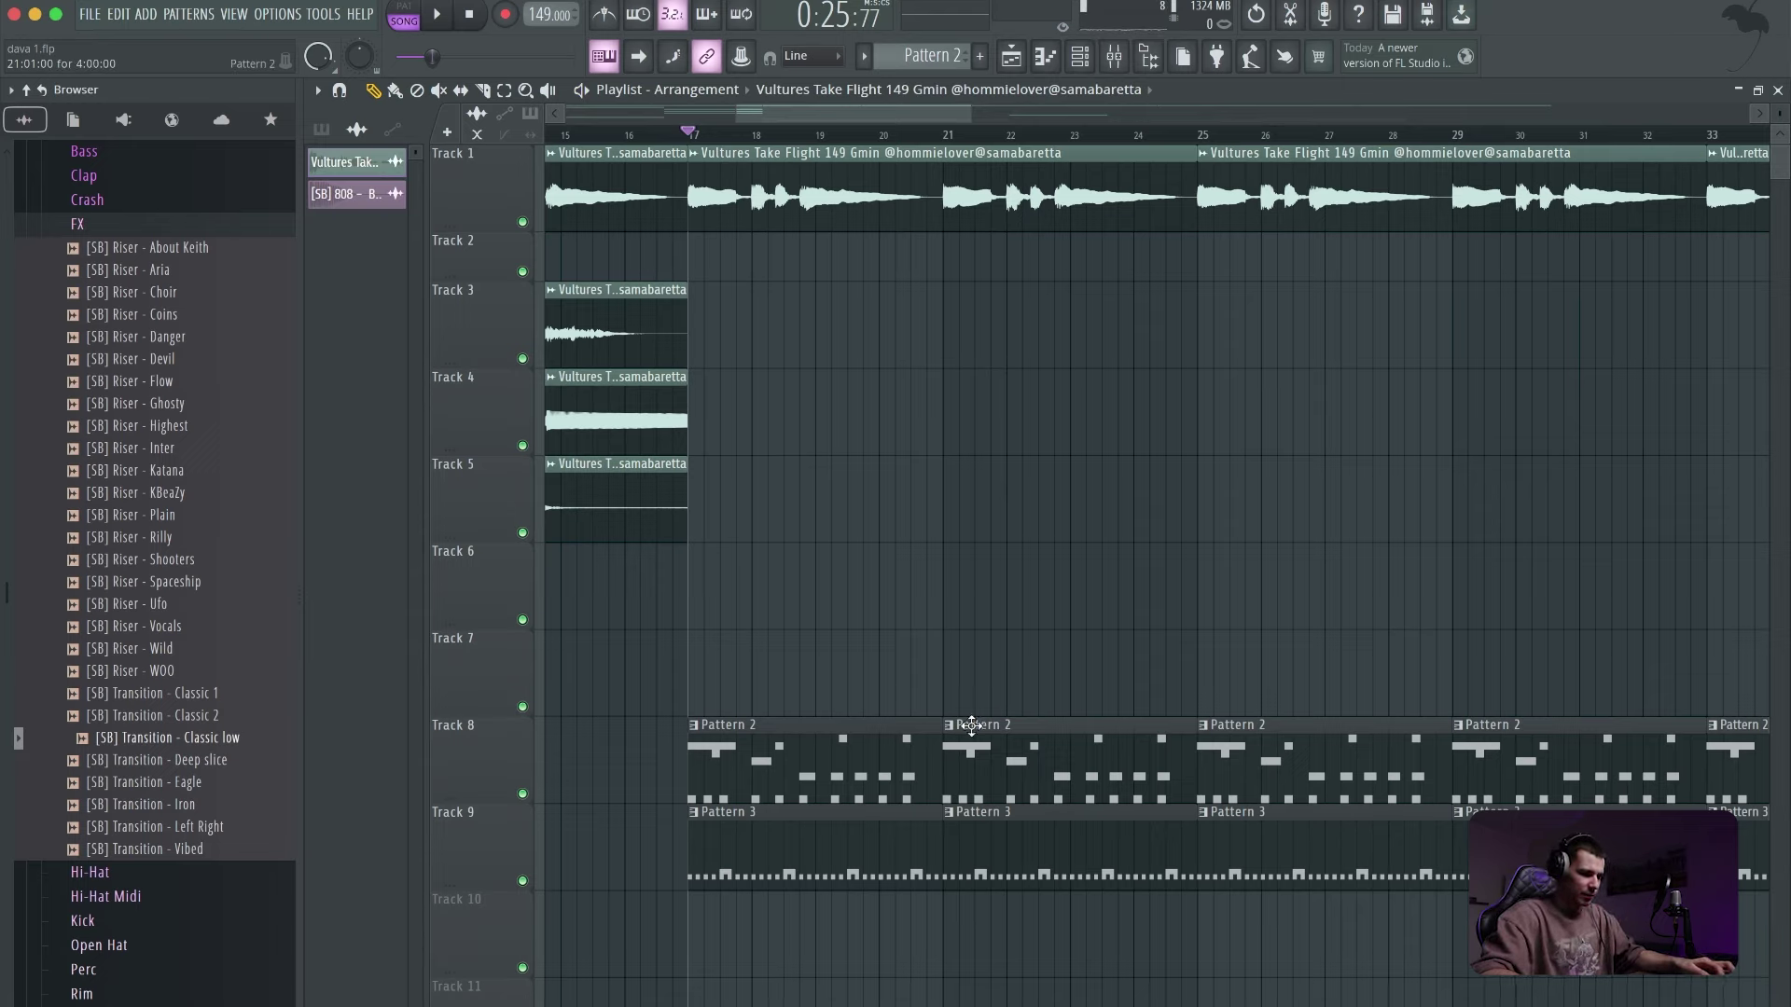
right_click(1079, 731)
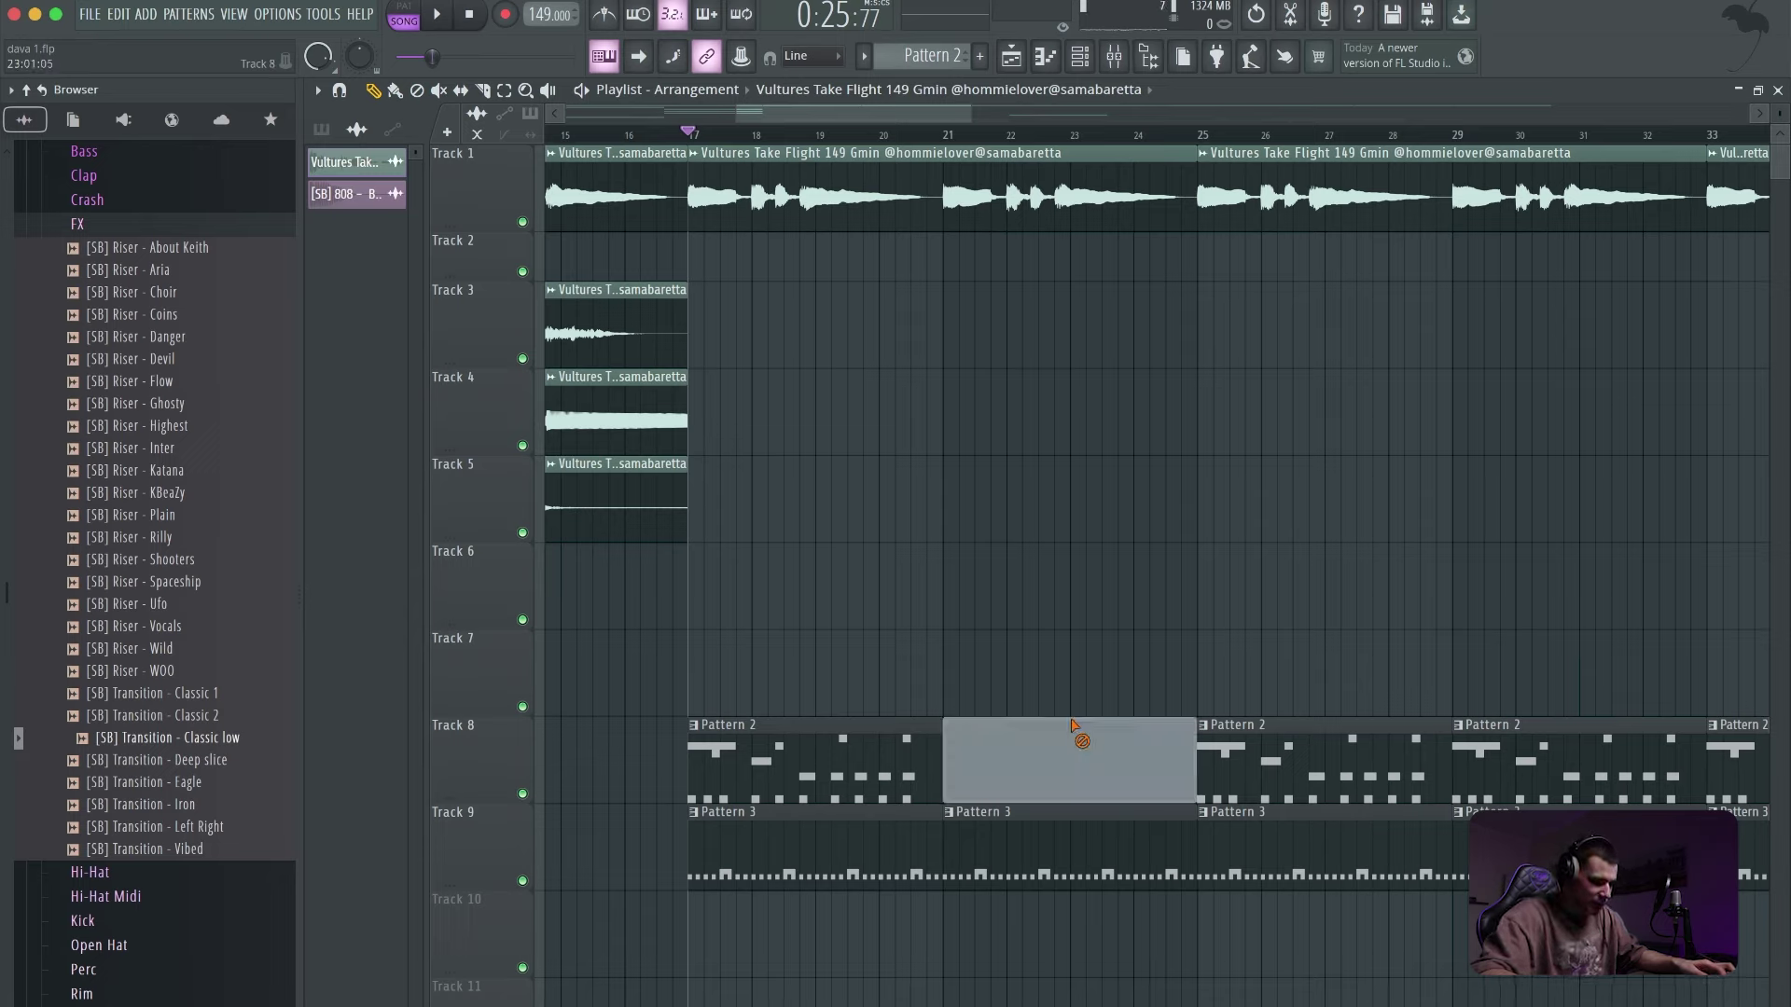
left_click_drag(943, 779, 1192, 794)
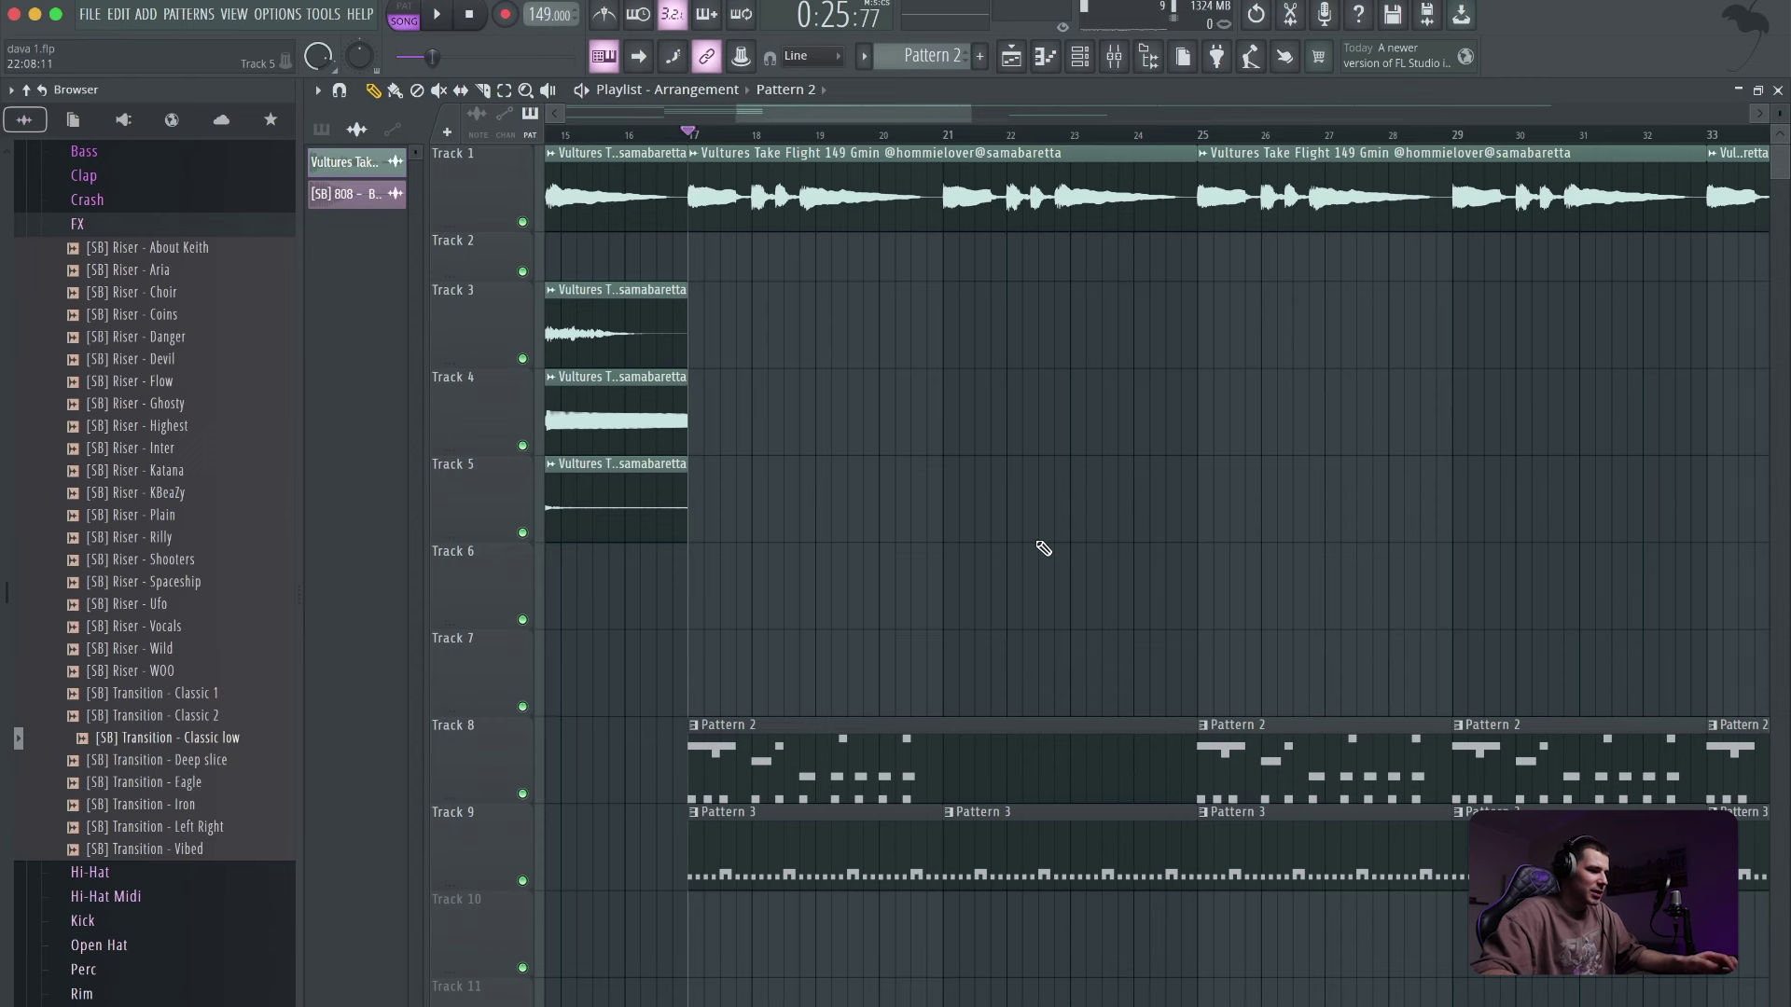
- Open Pattern 2's 808 notes in the piano roll and transpose them up two octaves
double_click(1000, 727)
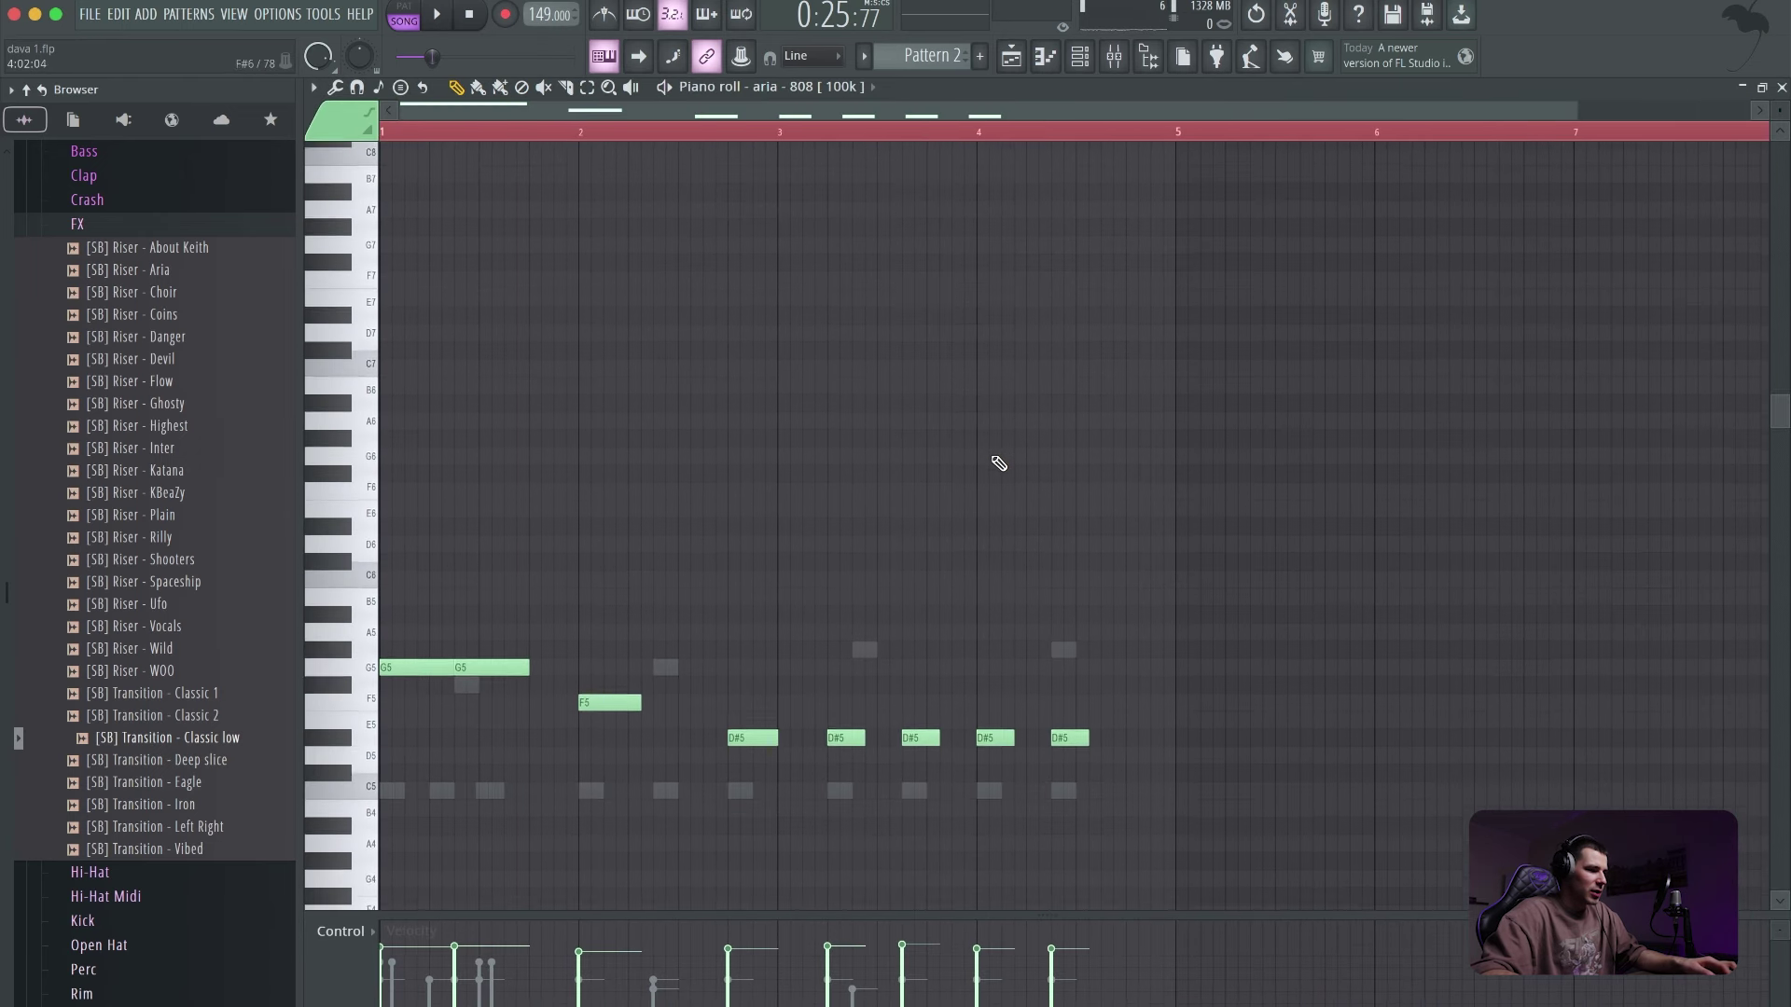
scroll(992, 469, "down", 4)
scroll(993, 469, "up", 1)
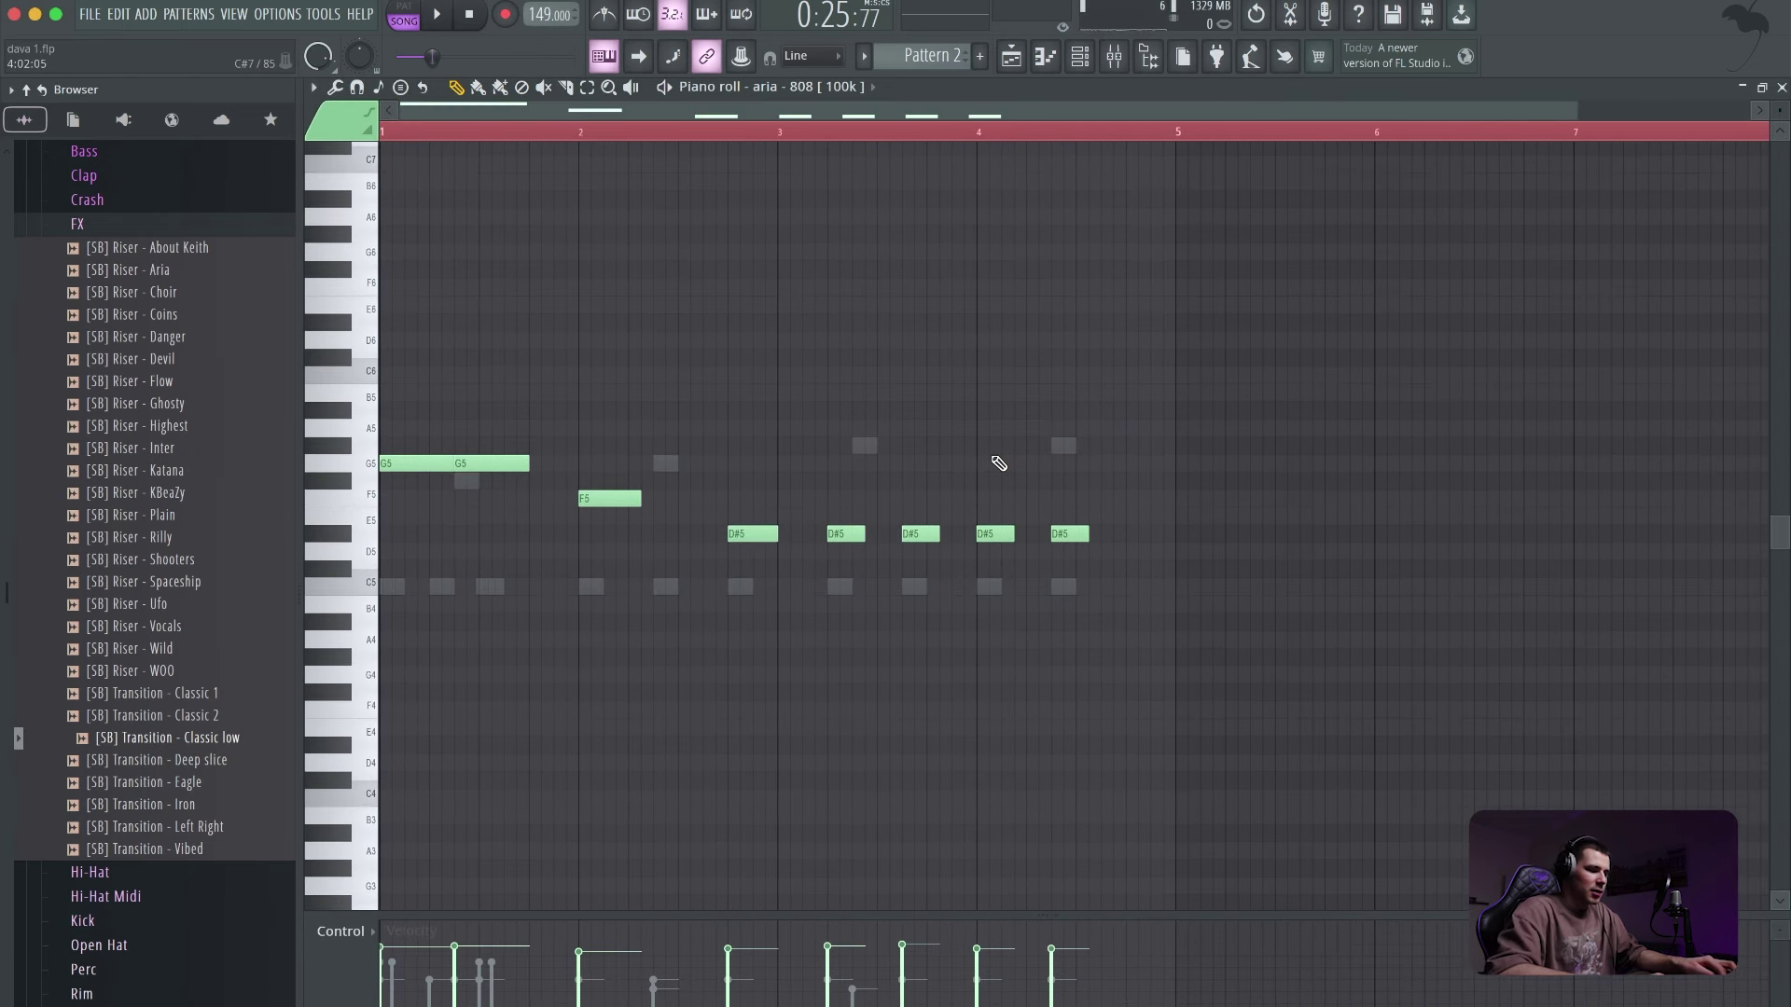
key("ctrl+Up")
key("ctrl+Up")
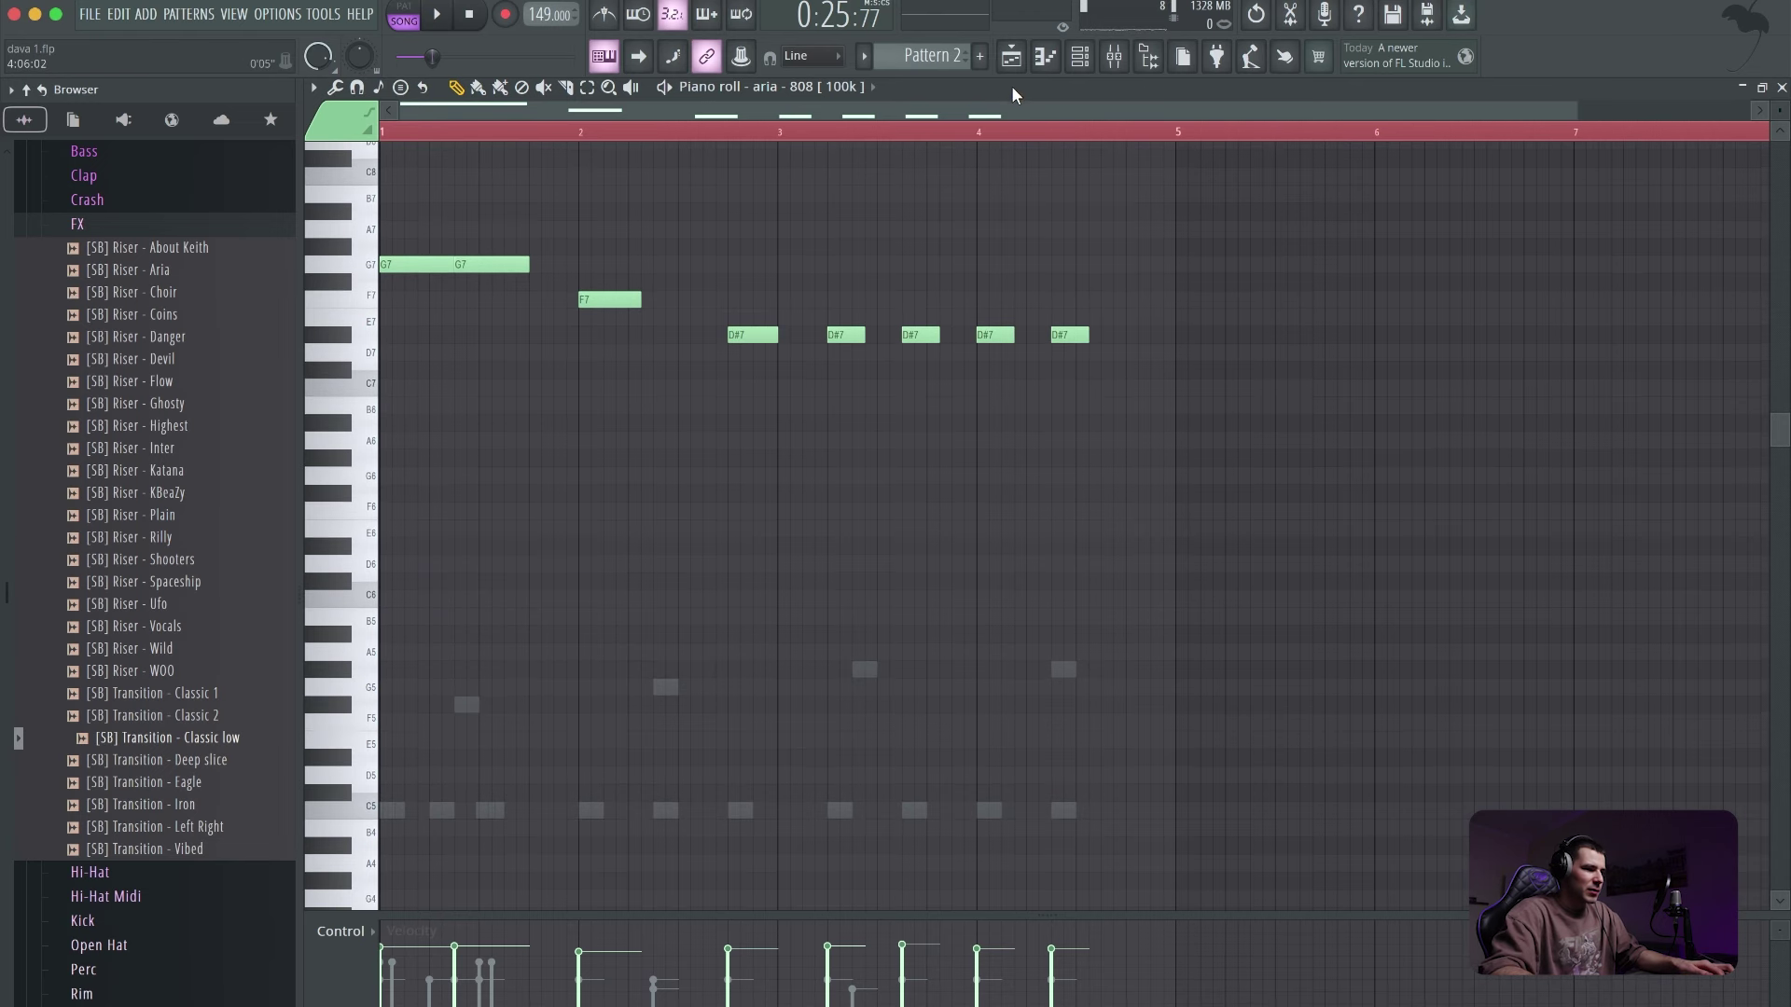
- Play Pattern 2 from bar 17 with the kick, clap, hi-hat and open hat channels muted
left_click(1015, 59)
key("F6")
key("space")
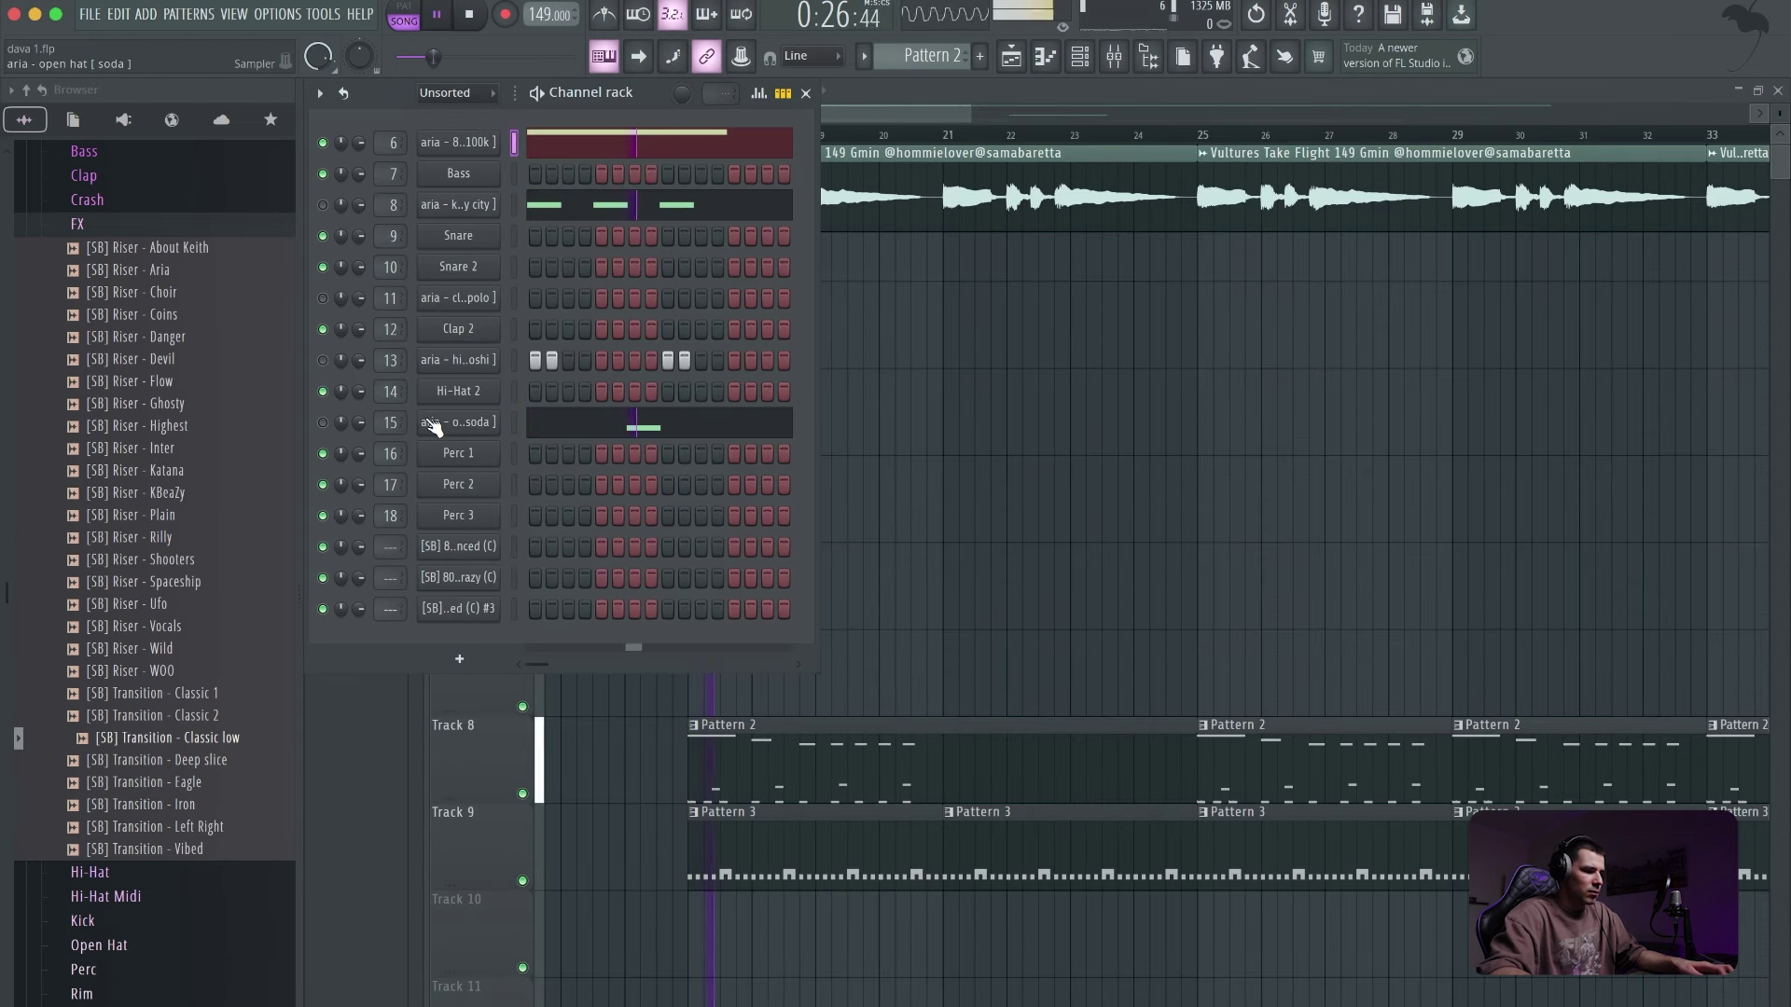
key("F6")
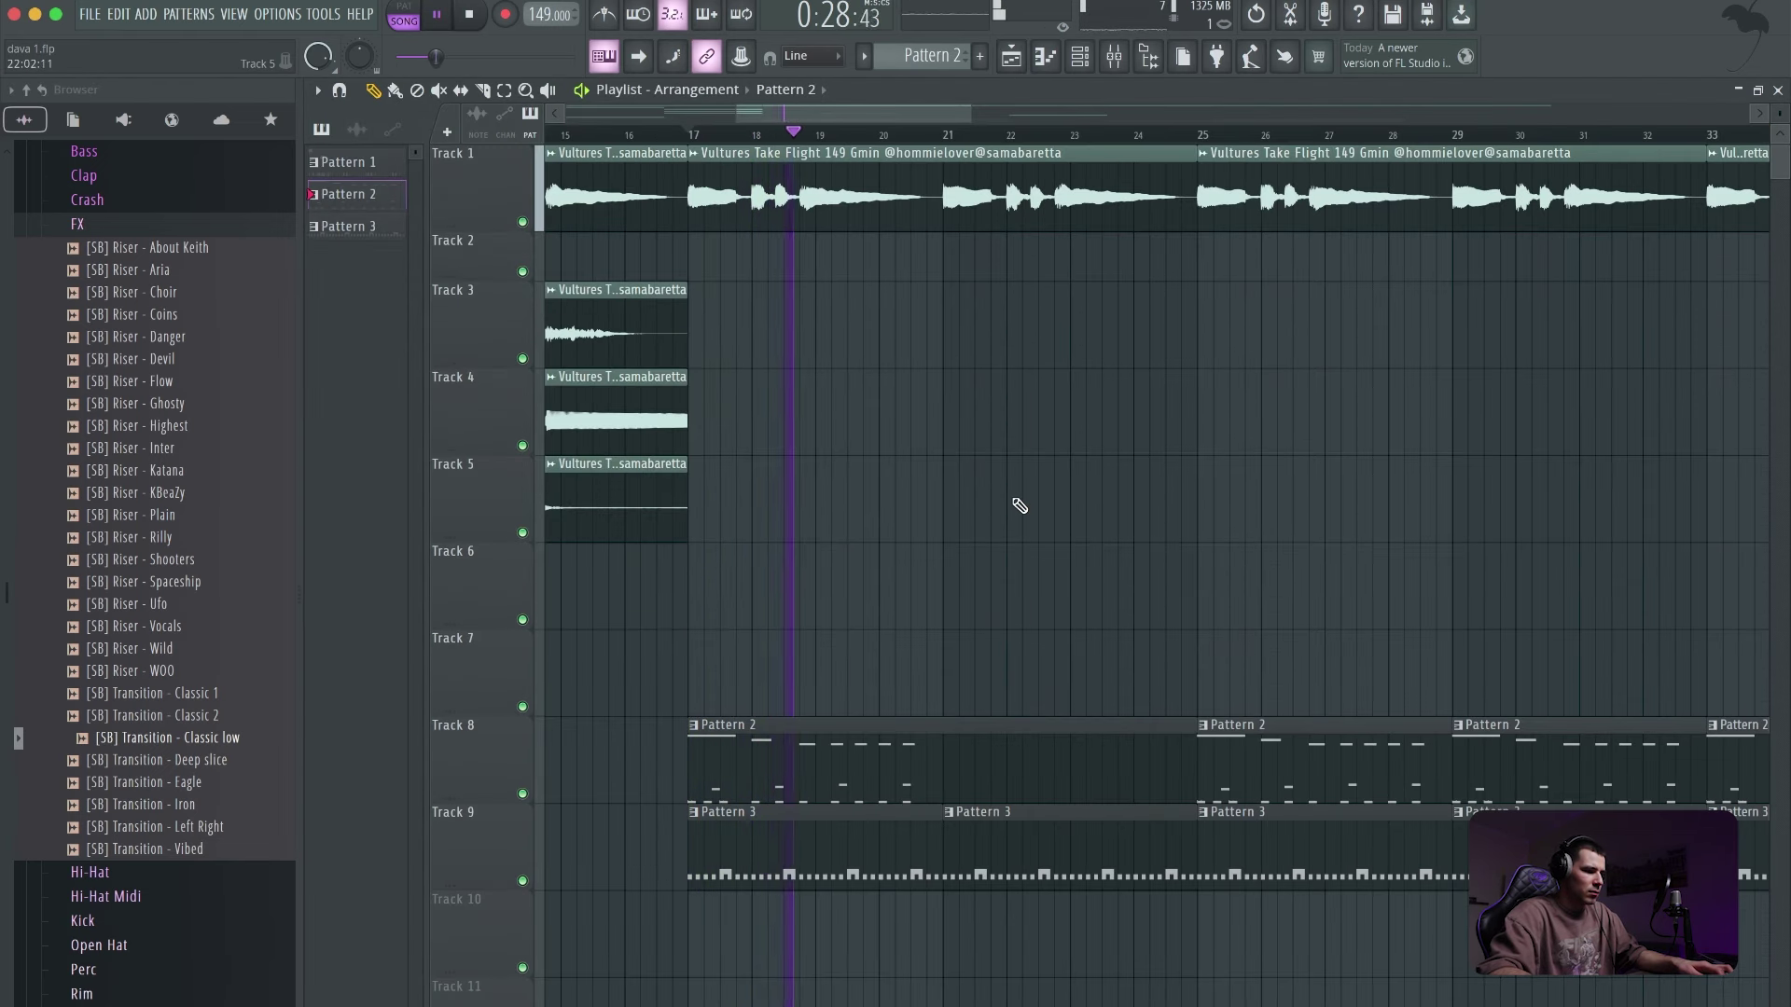
key("space")
- Move the second G7 808 note to beat 4 of bar 1 and add a D7 note between the F7 and D#7 notes in bar 2
left_click(1045, 61)
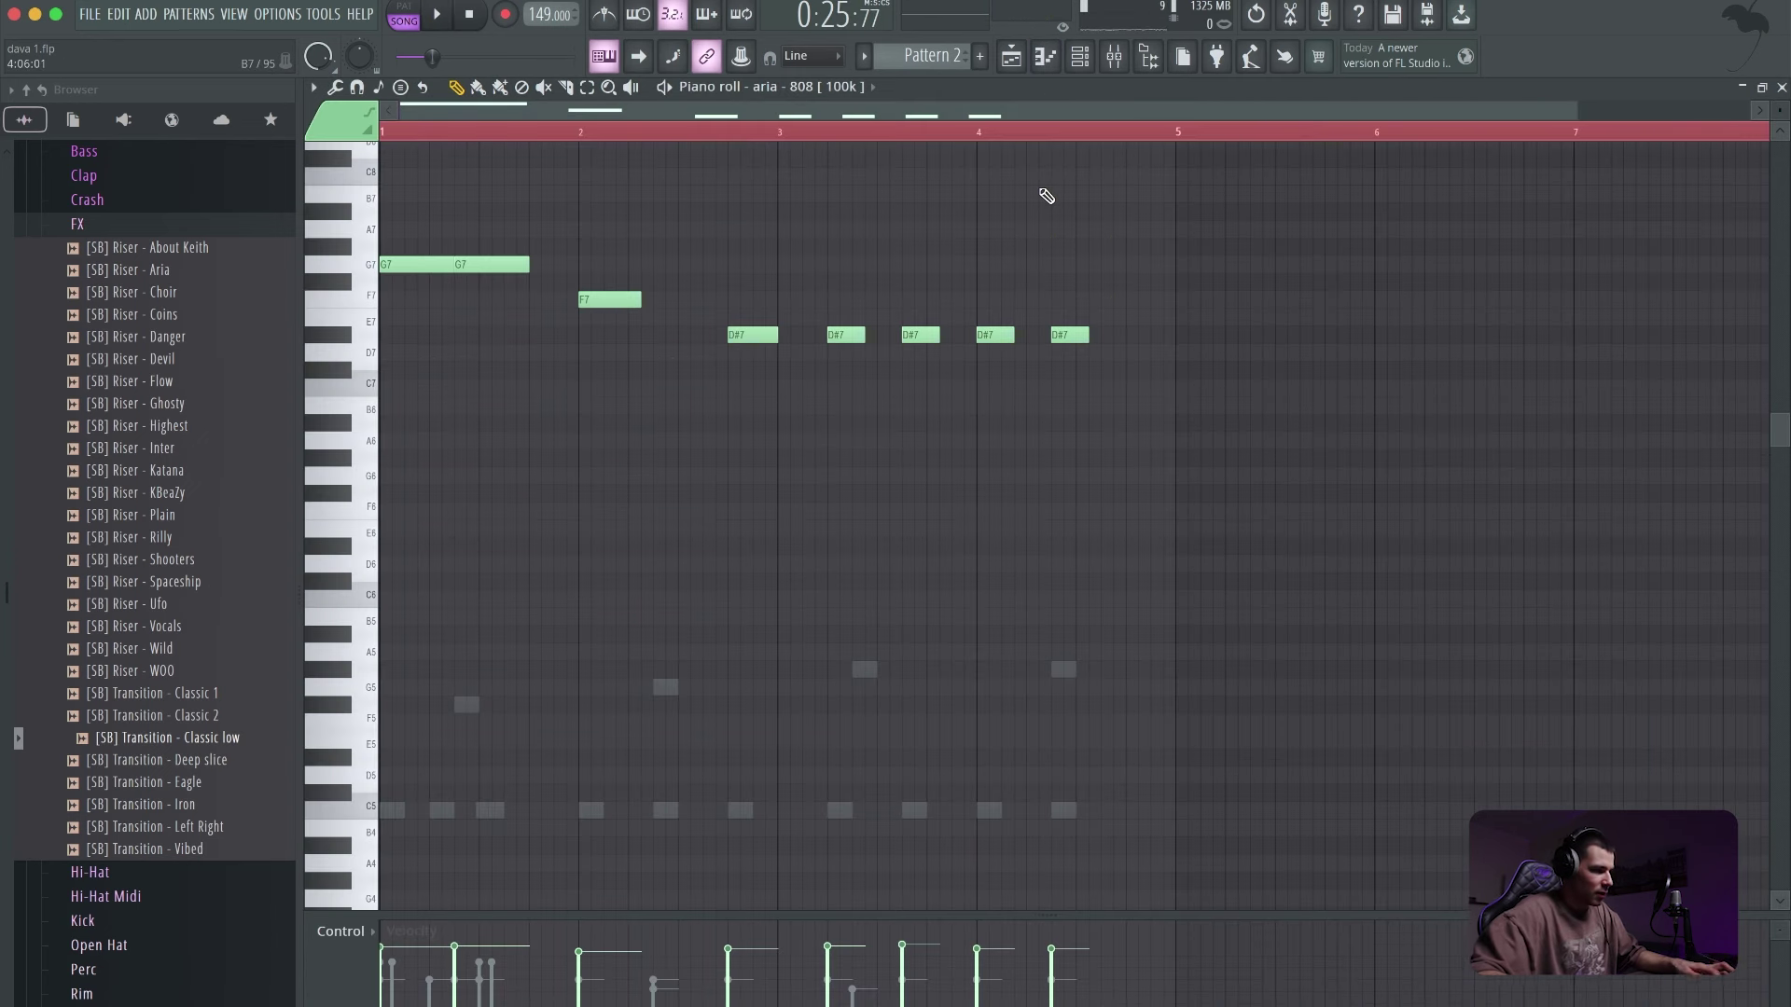
key("space")
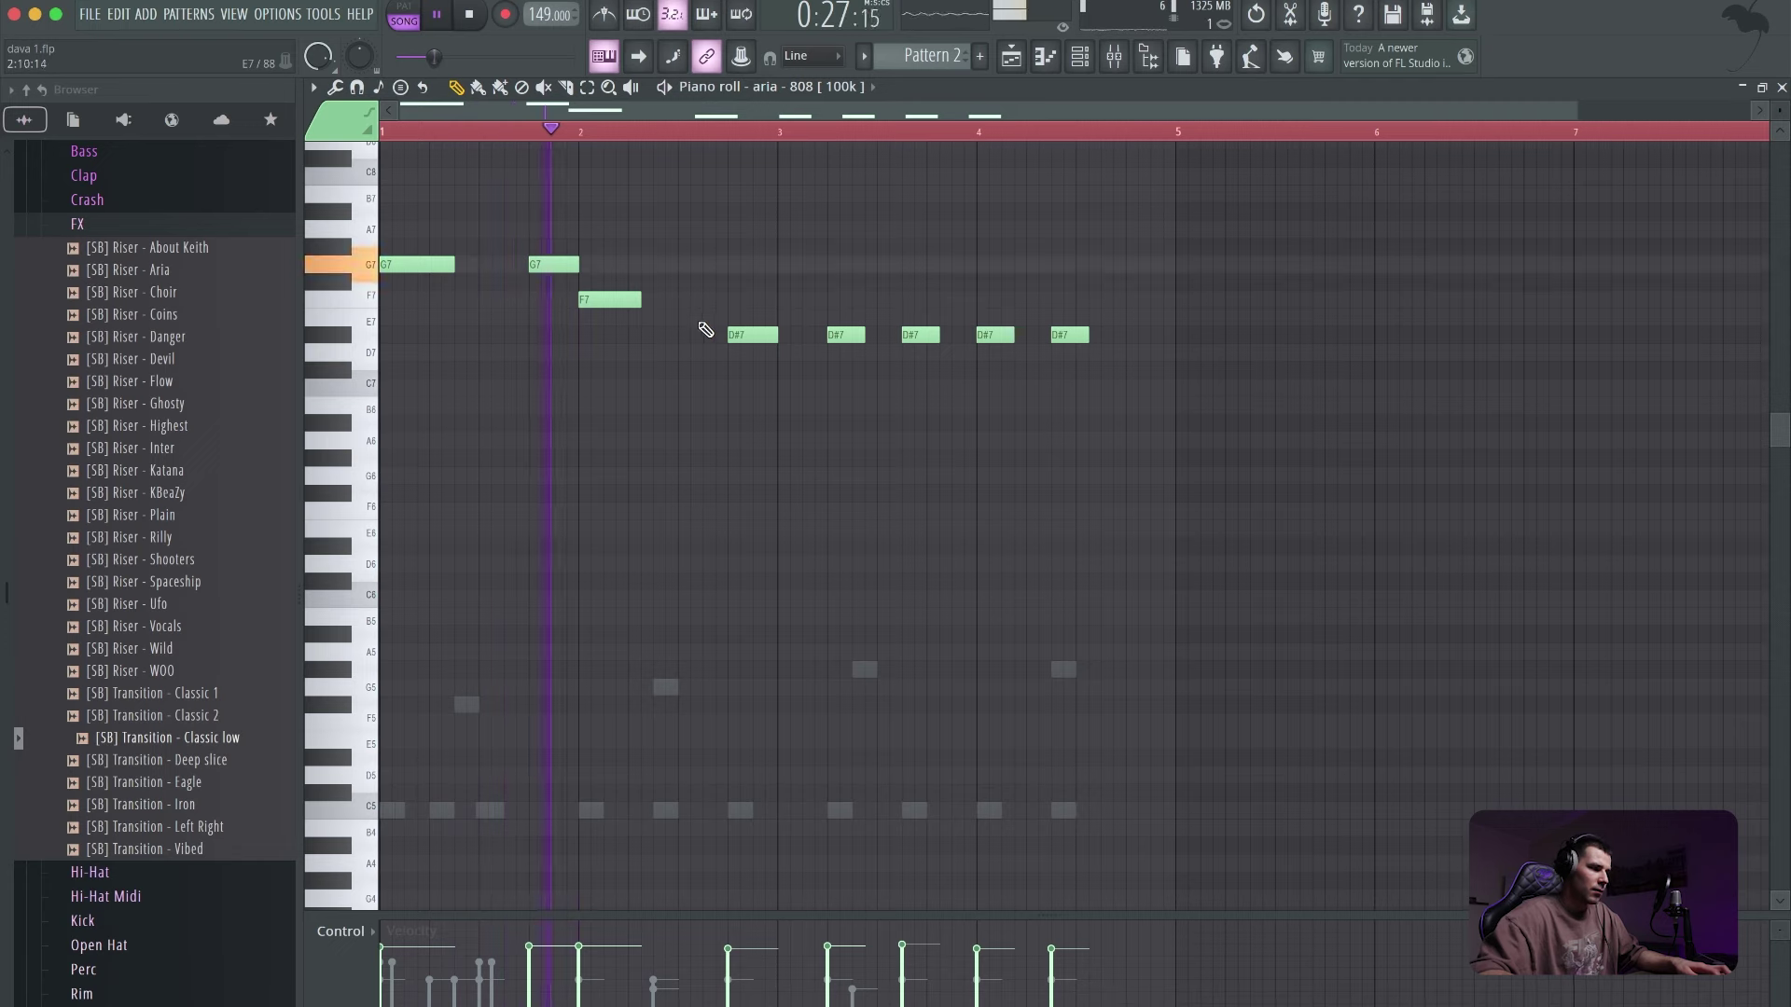
left_click_drag(655, 323, 687, 352)
key("space")
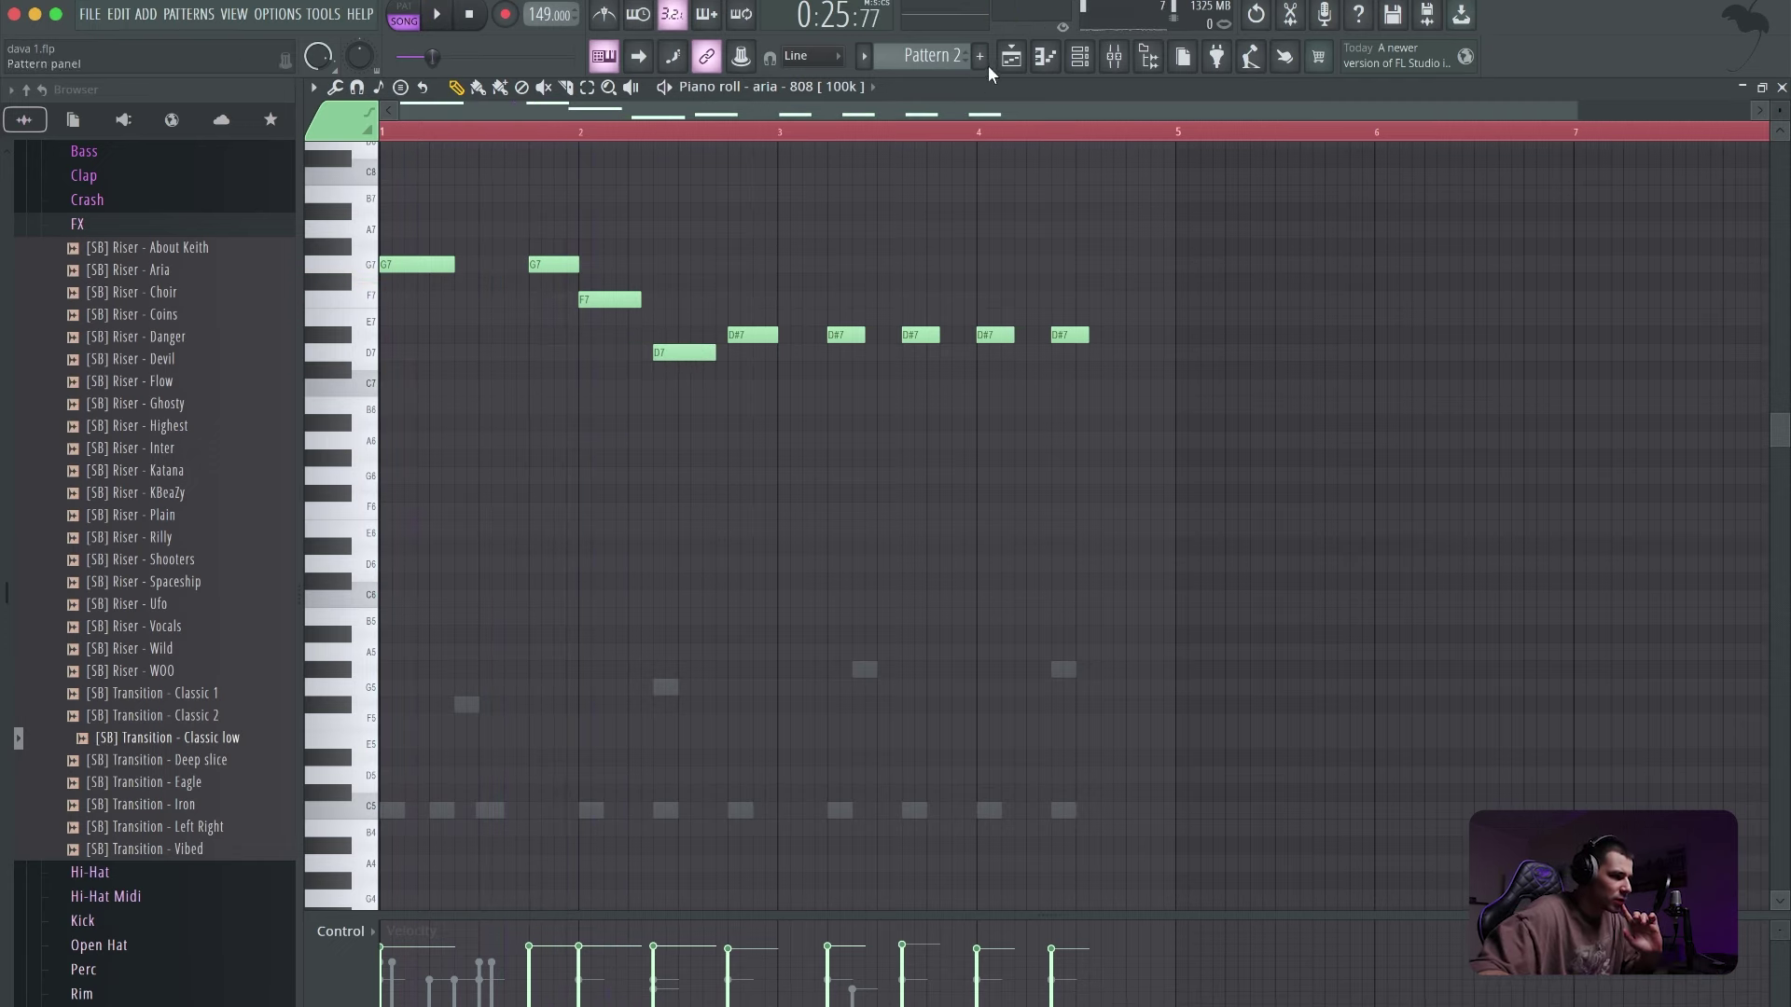
- Open the Track 4 sample clip at bar 9 in the pitch corrector and examine its note pitches
left_click(1011, 56)
left_click_drag(931, 109, 748, 117)
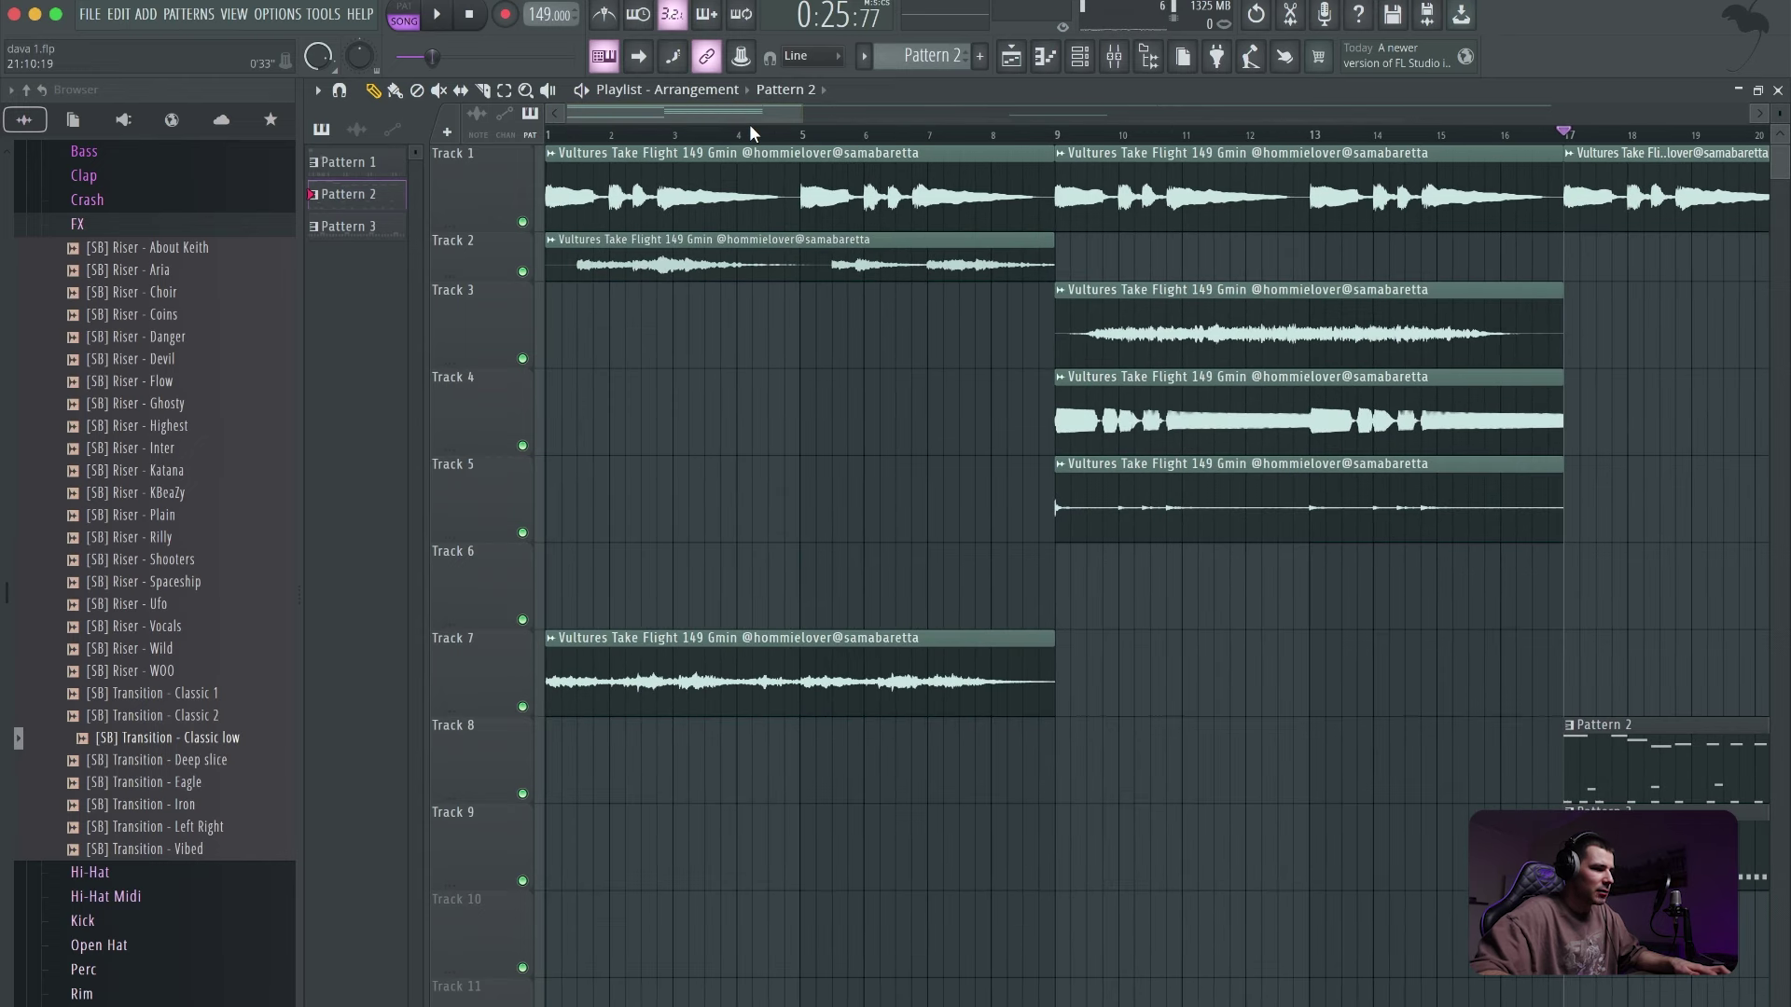
double_click(1287, 428)
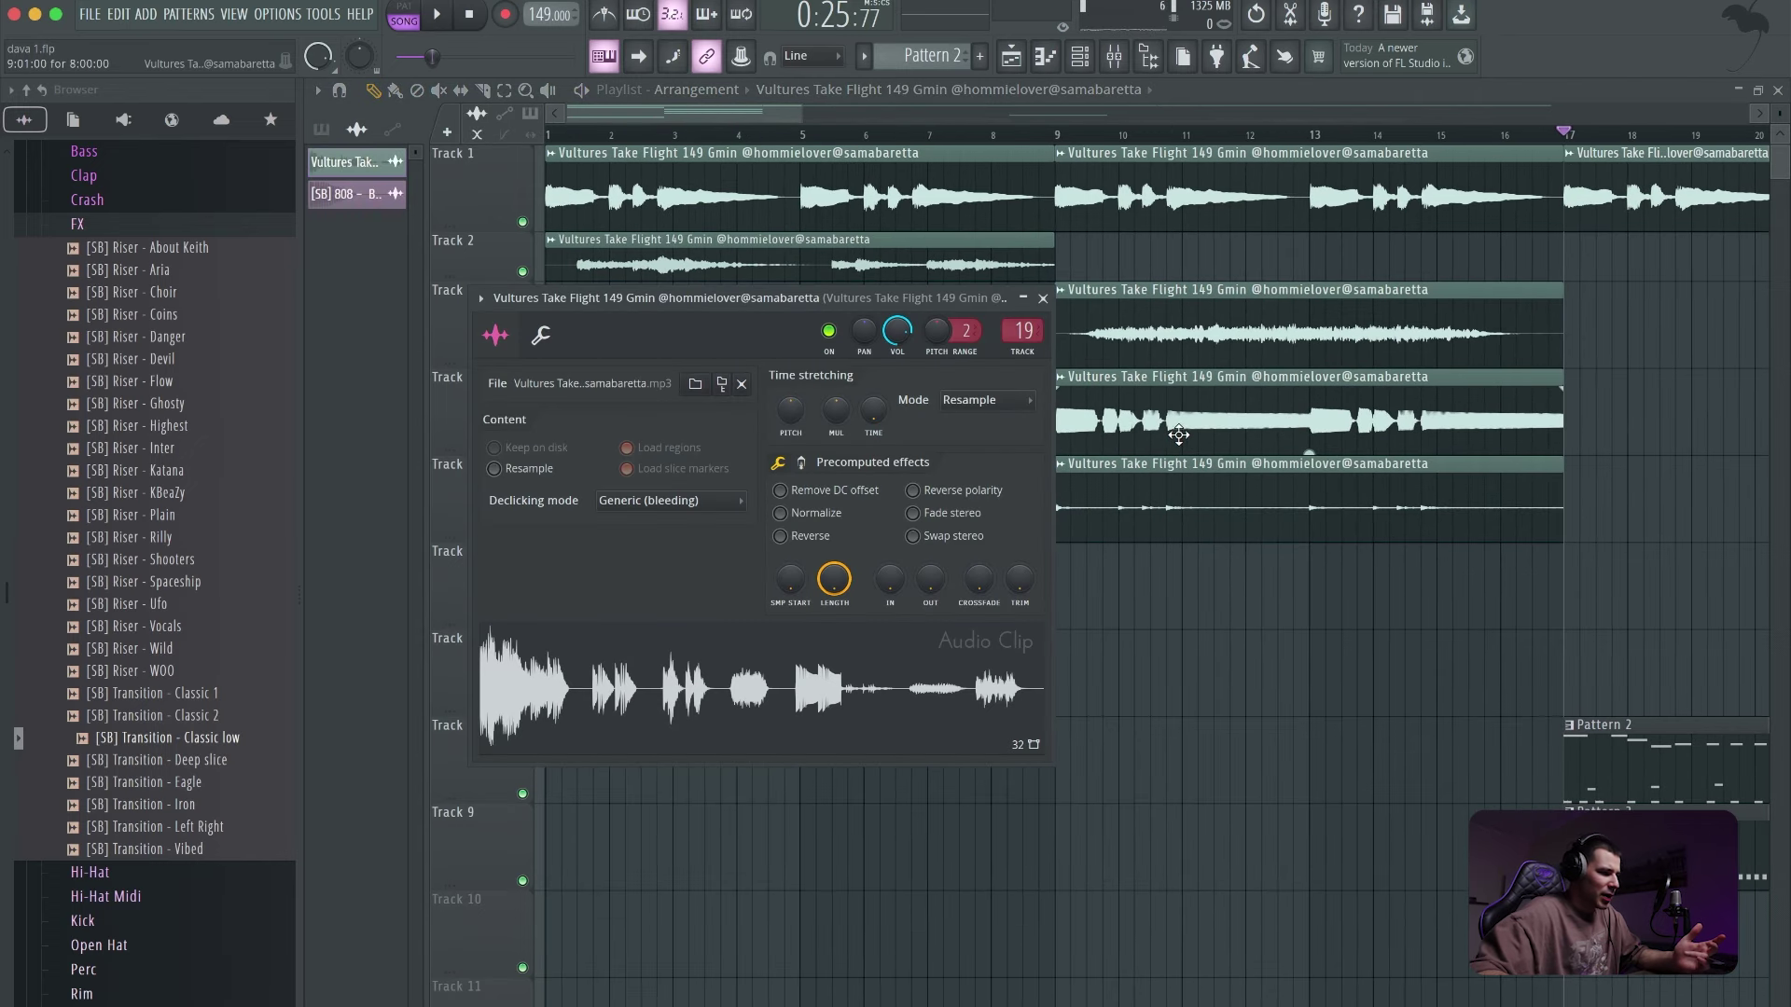
right_click(837, 672)
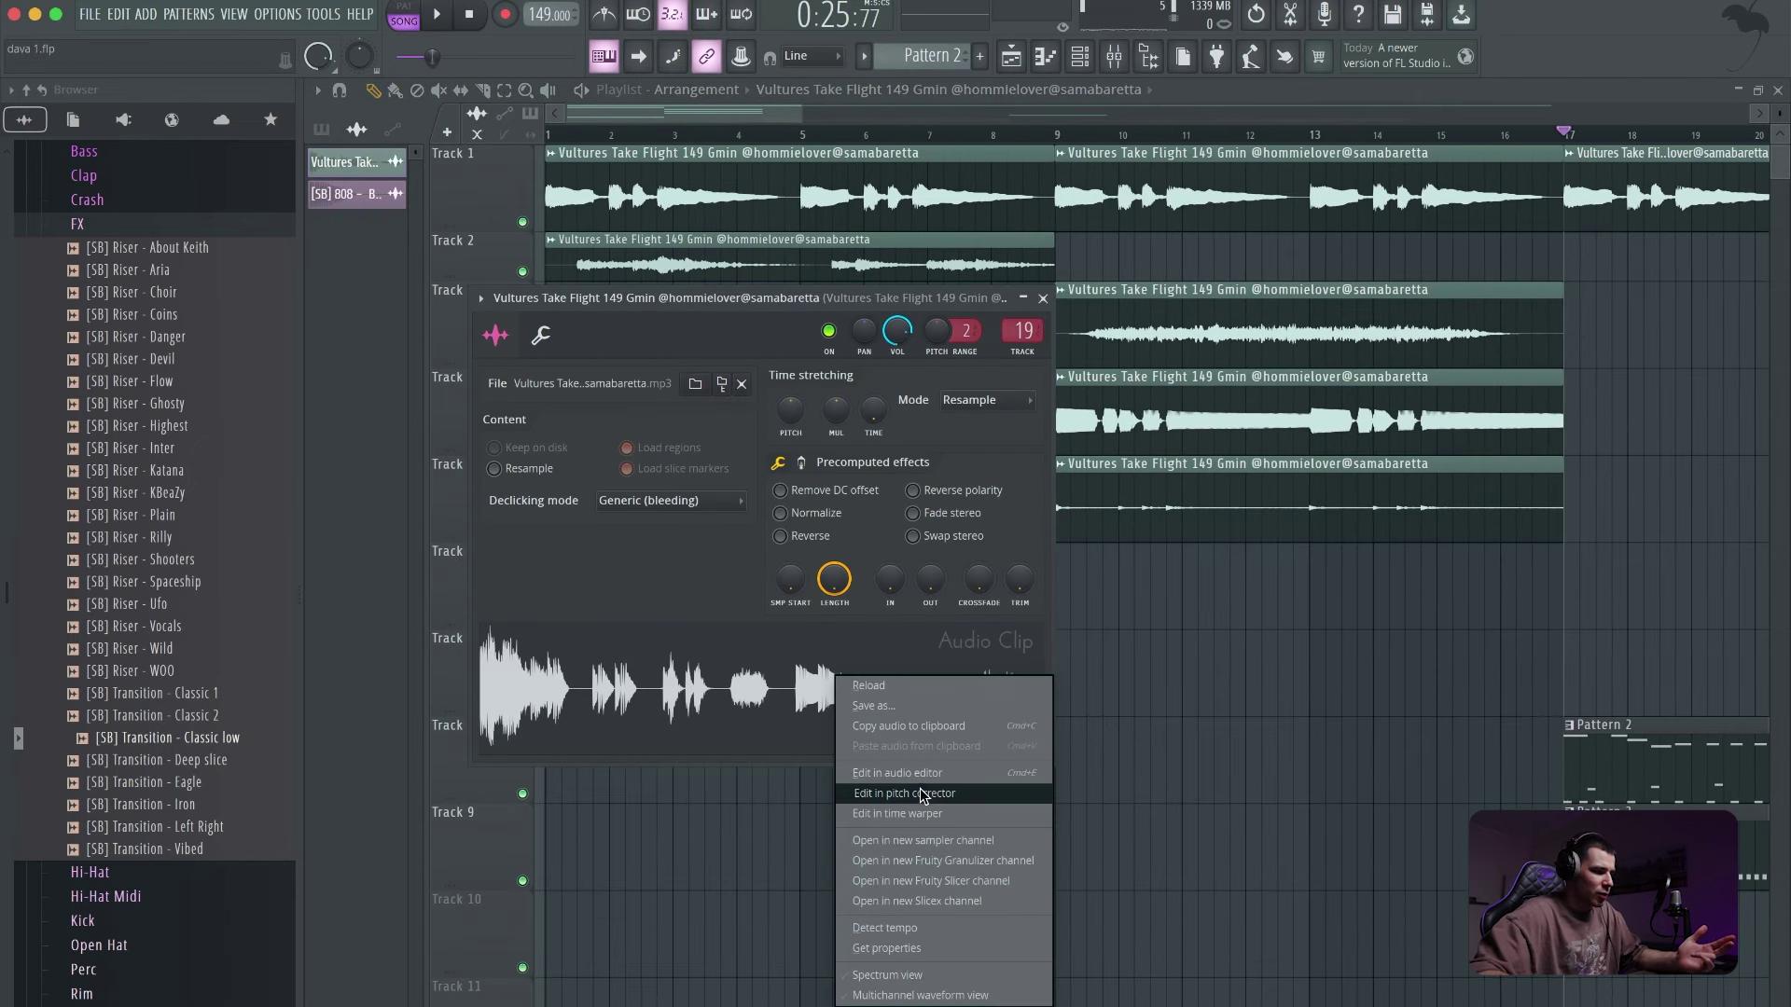
left_click(825, 673)
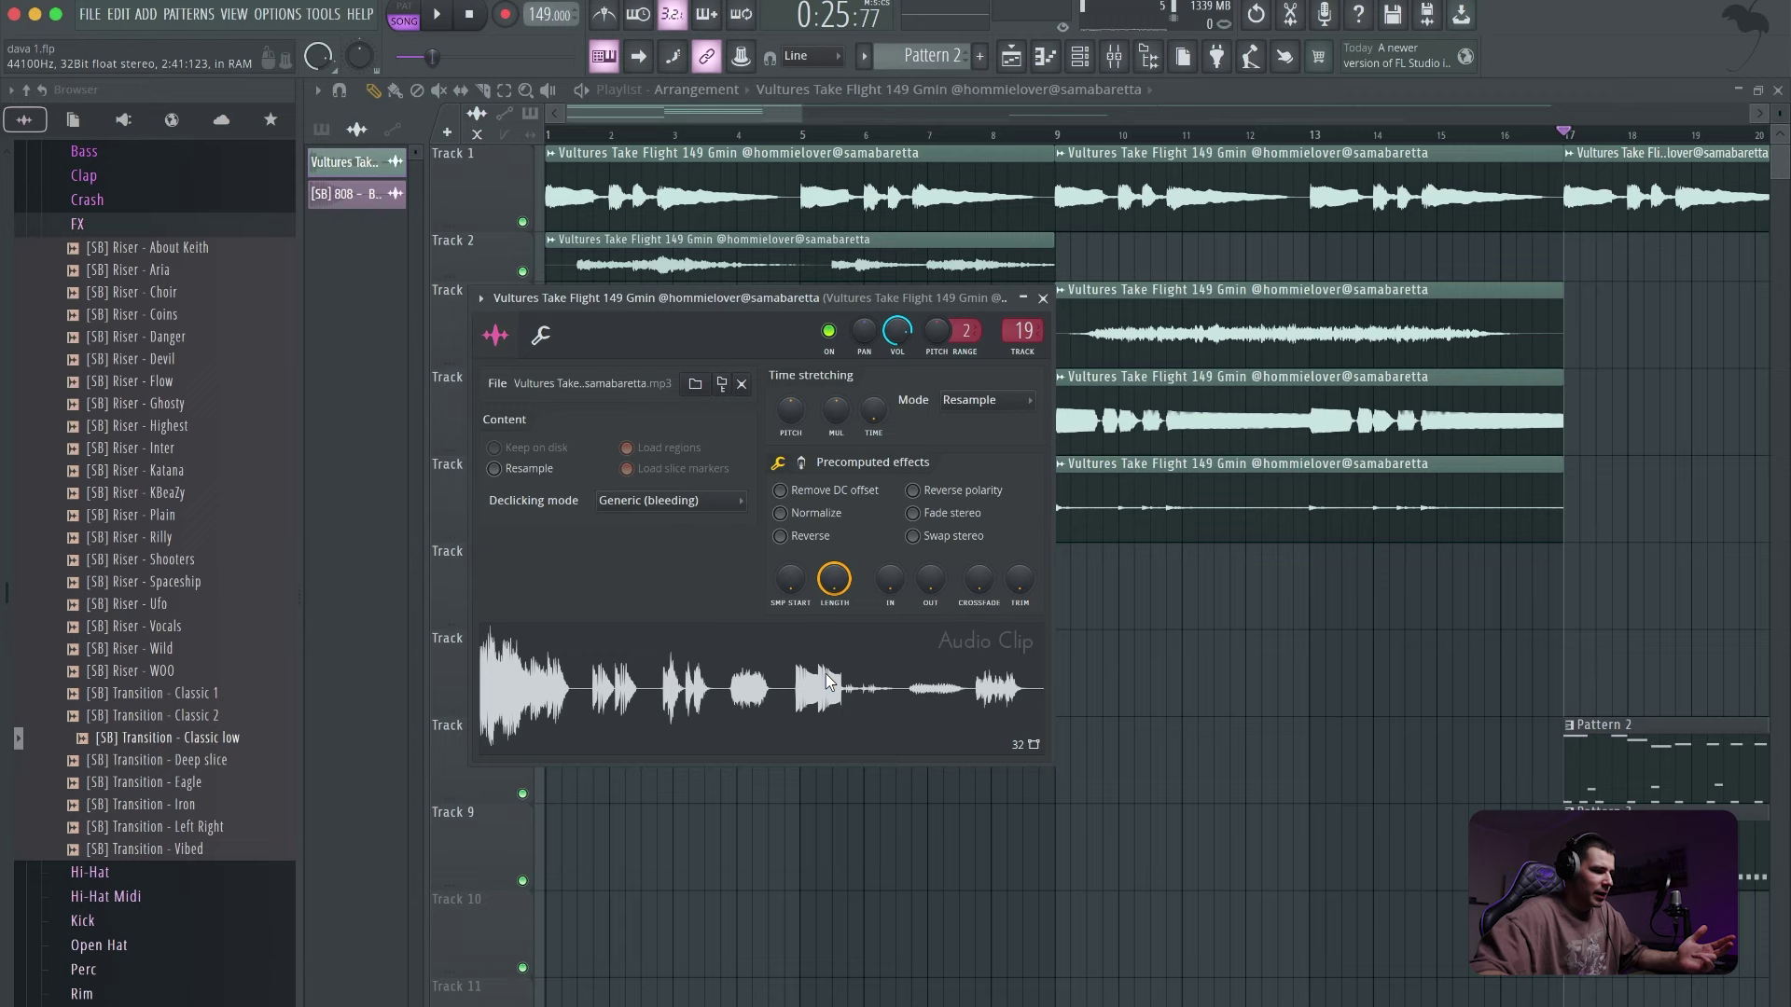
right_click(872, 693)
left_click(959, 811)
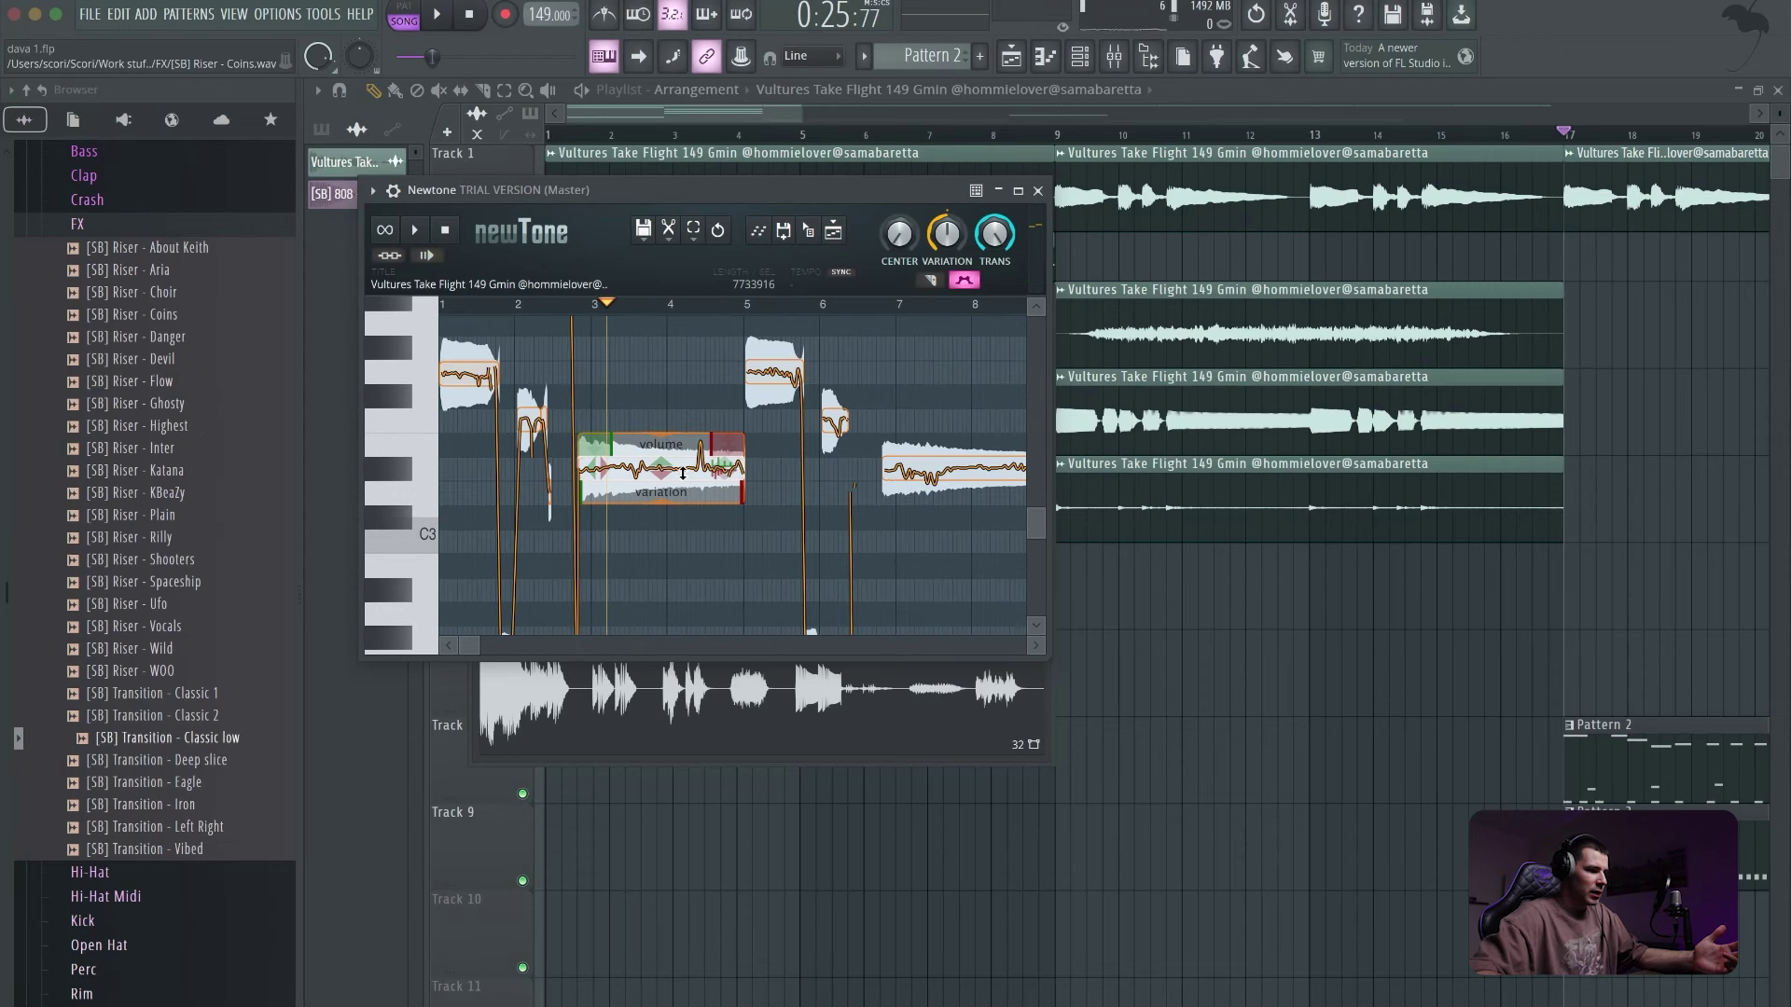
left_click(655, 474)
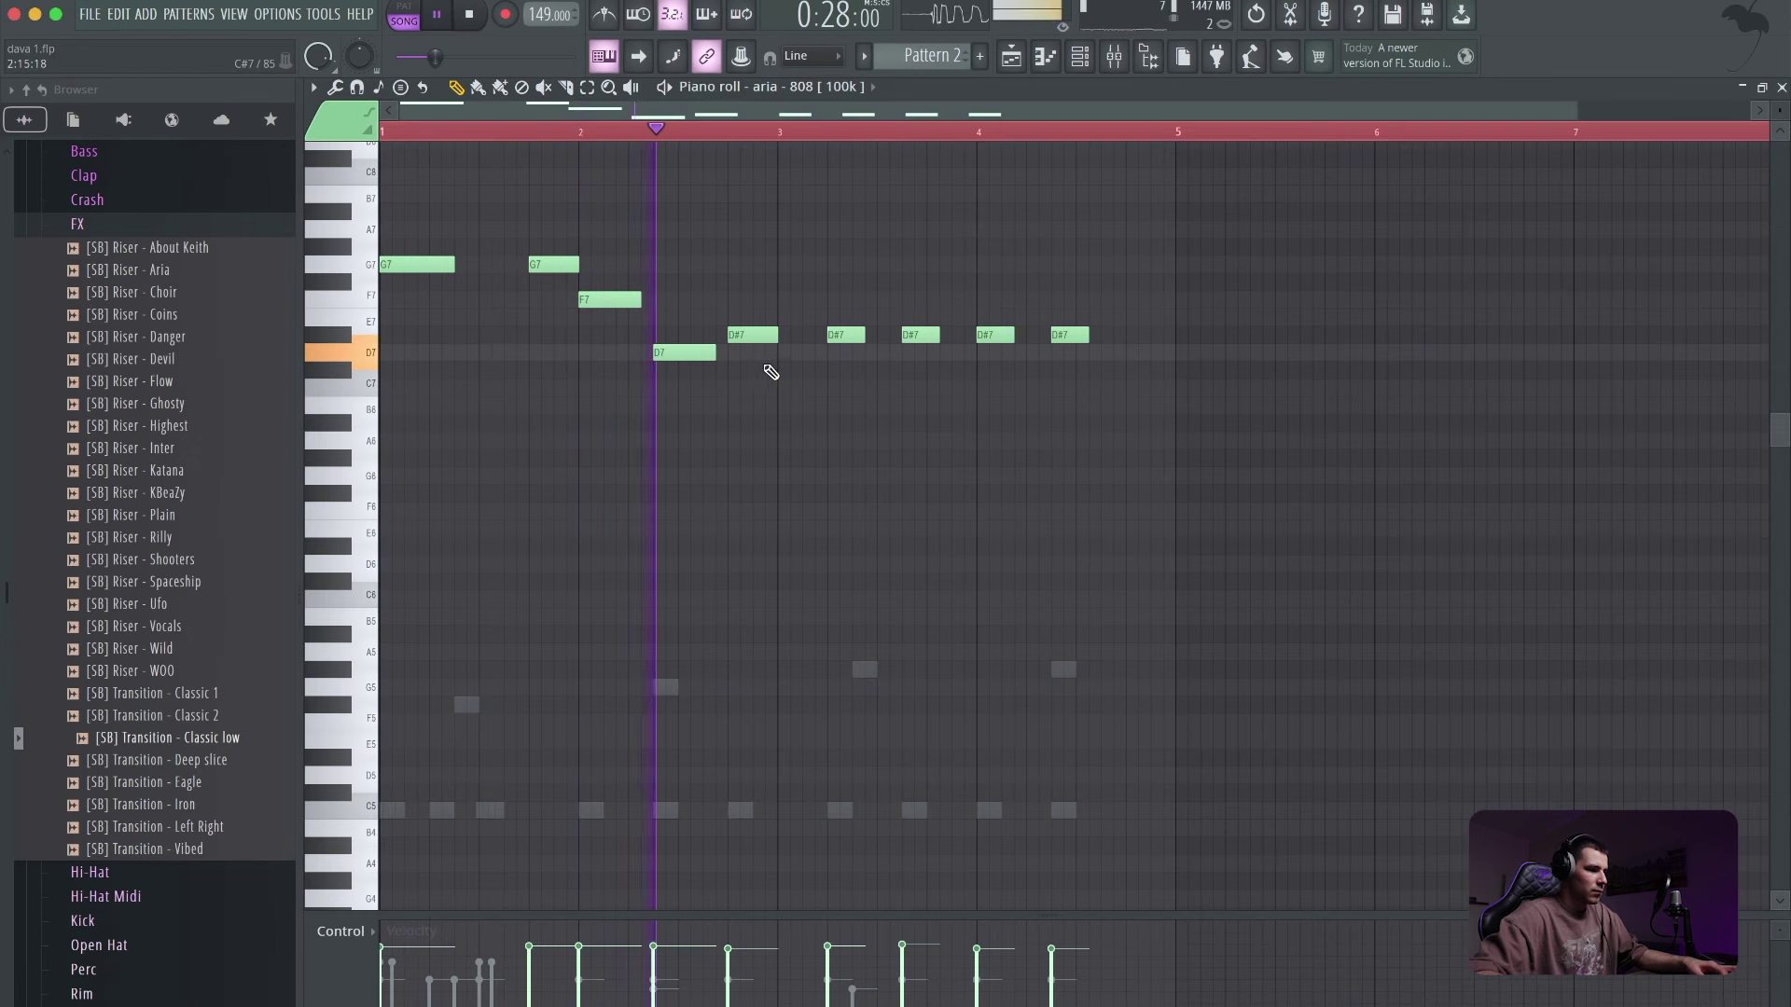
- Play the 808 line and delete its four D#7 notes in bars 3 and 4
key("space")
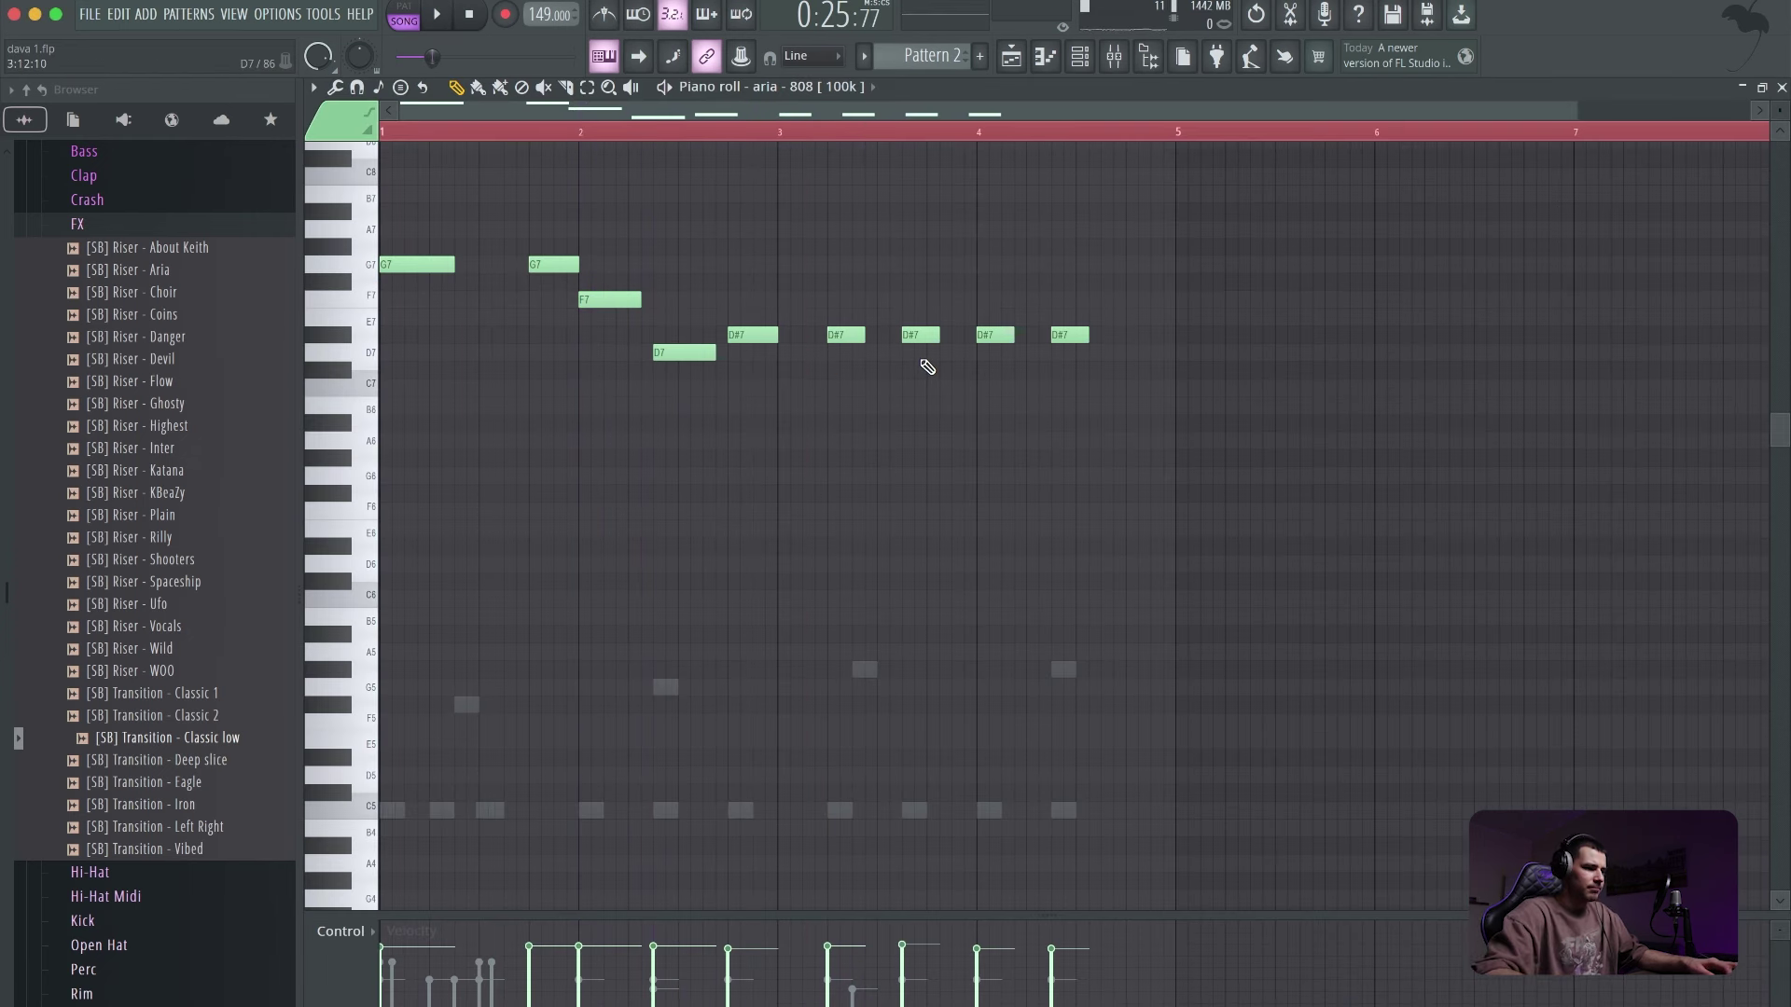
left_click(992, 405)
right_click(1011, 408)
left_click(585, 129)
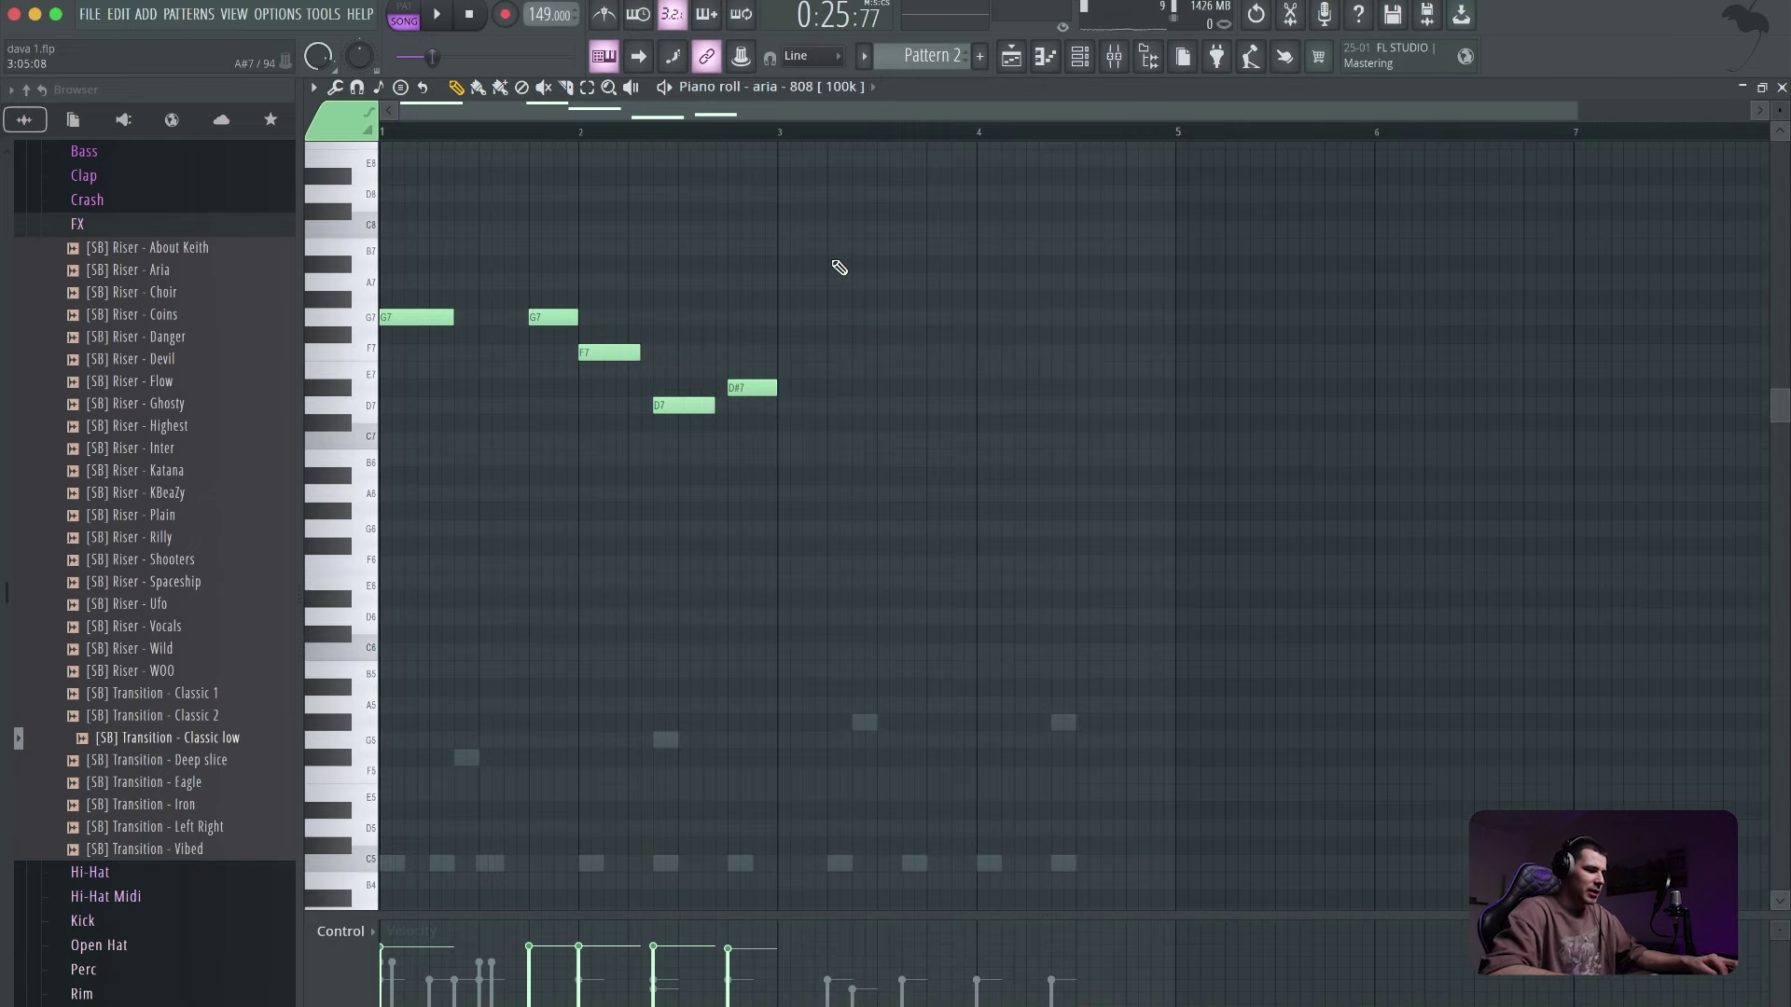
- Transpose the 808 notes down two octaves, raise all their velocities to maximum, and play the result
key("ctrl+Down")
key("ctrl+Down")
left_click_drag(804, 114, 792, 140)
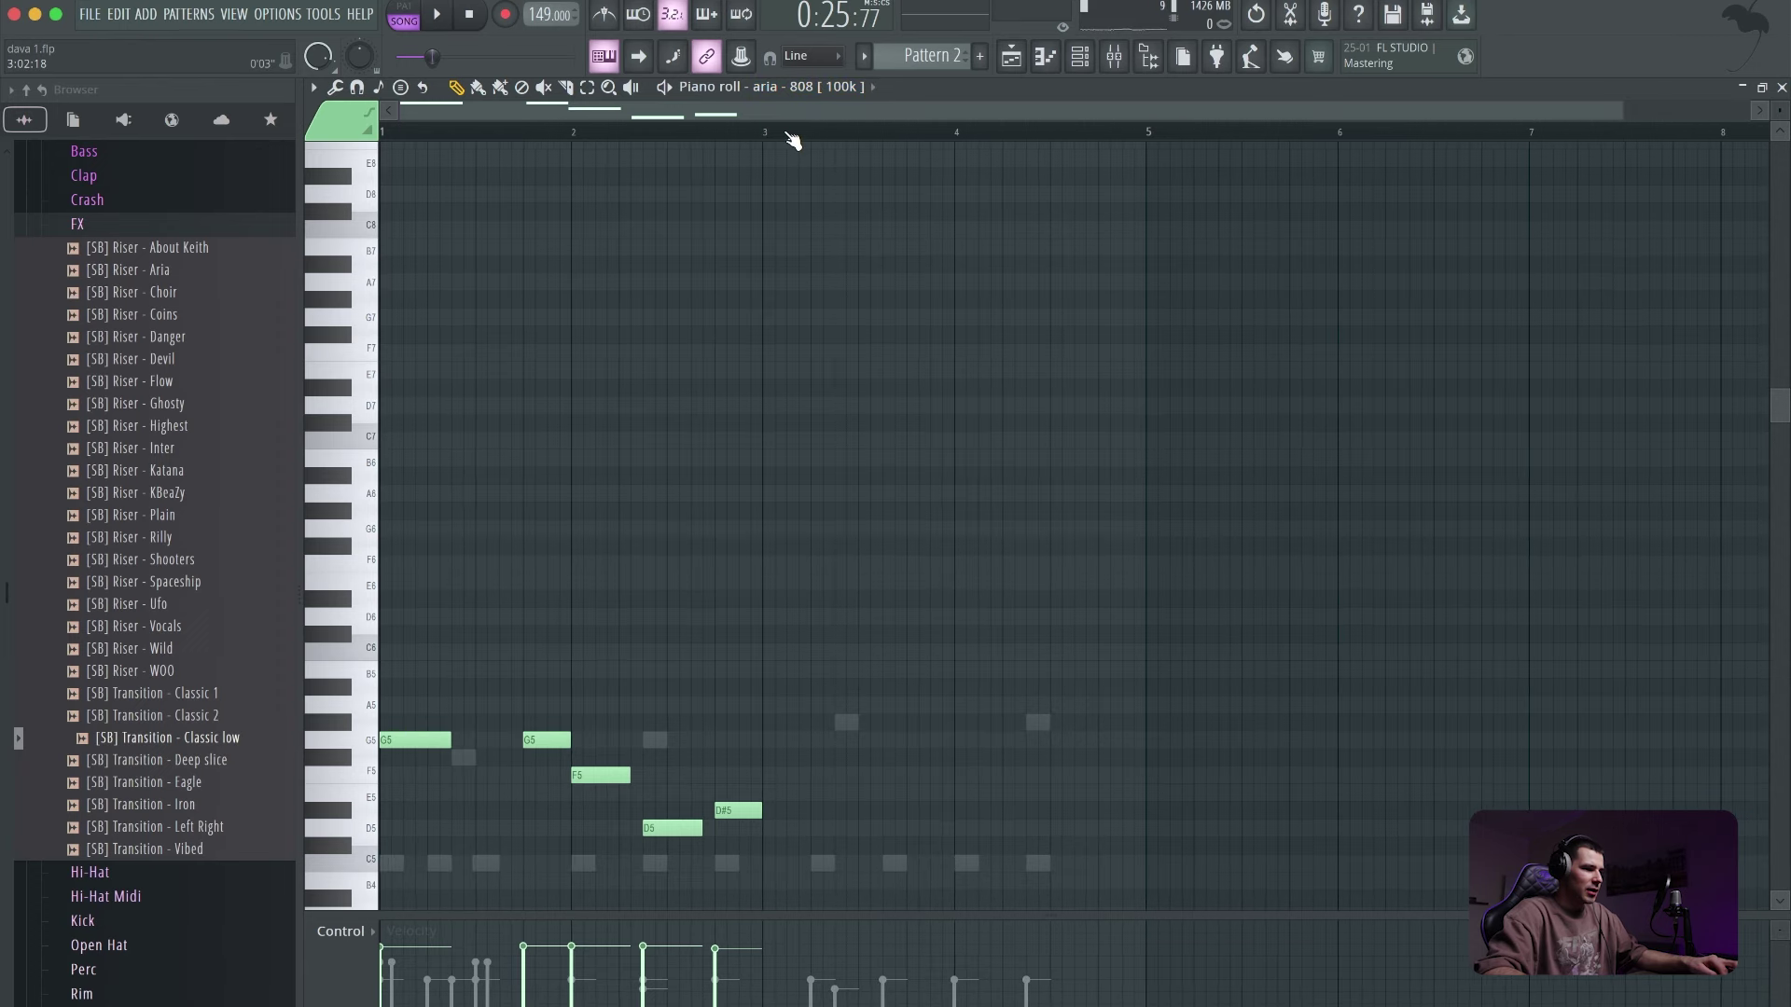
left_click_drag(420, 591, 927, 887)
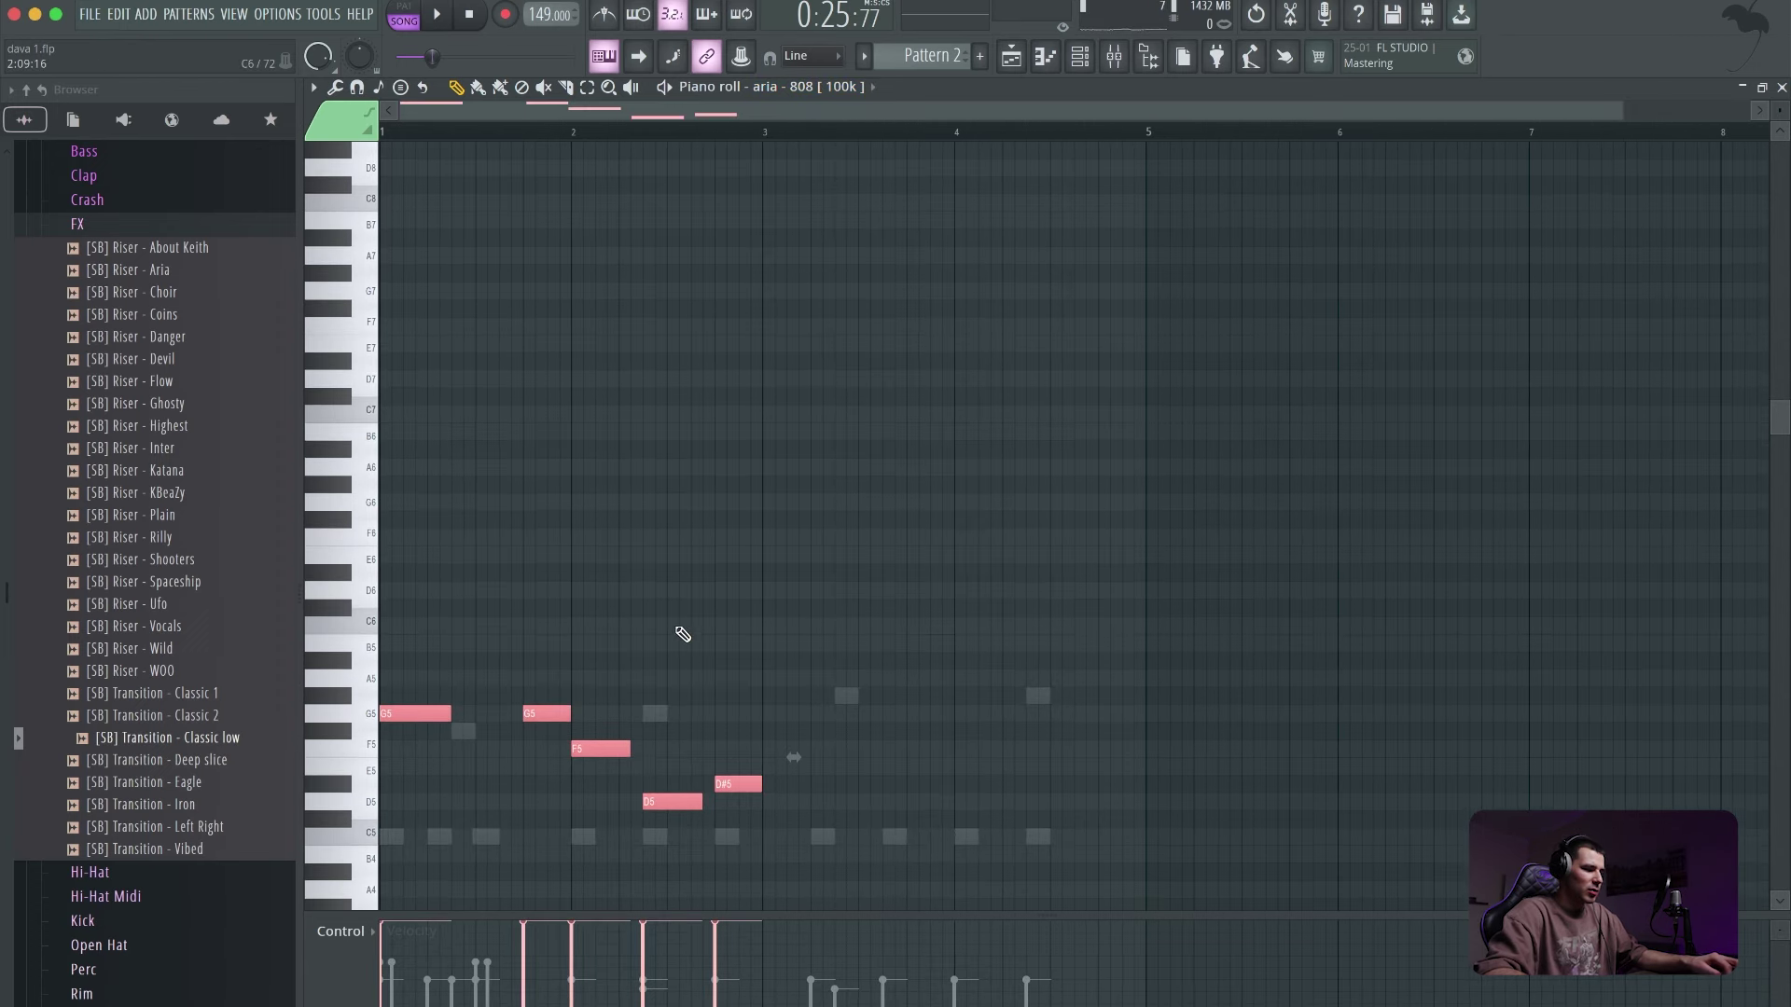
key("space")
left_click(853, 587)
right_click(875, 587)
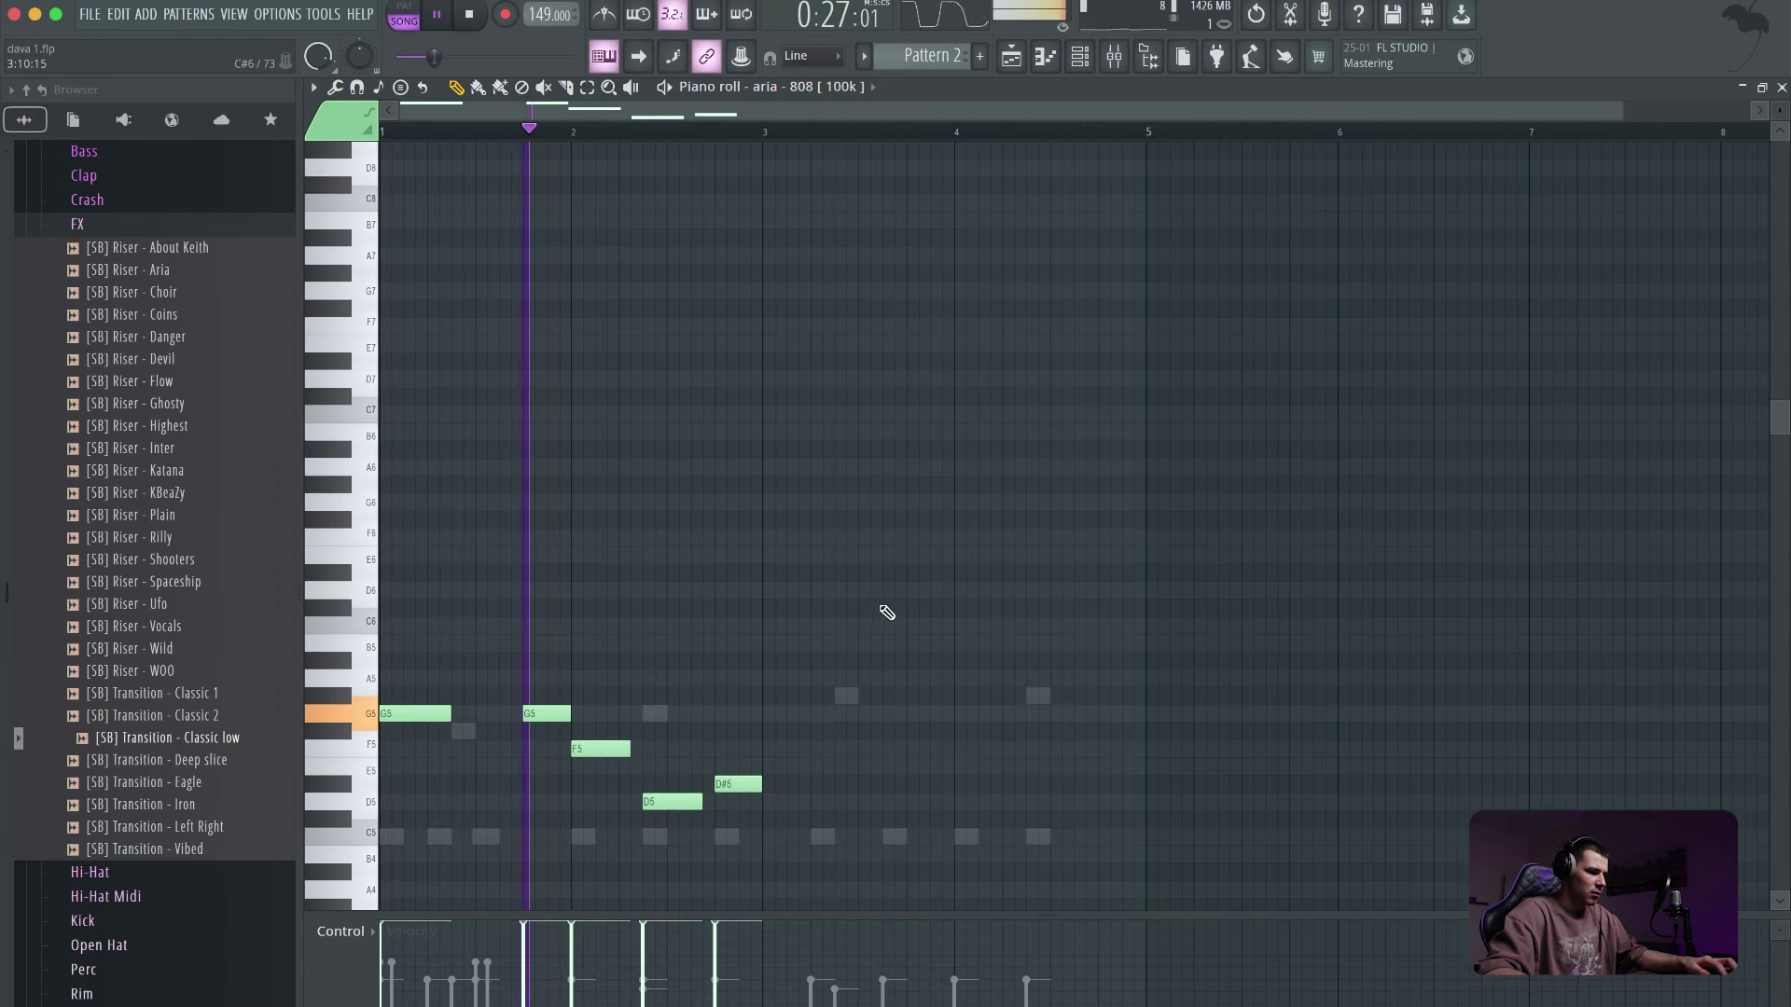
- Reopen Pattern 2's 808 notes from the playlist and duplicate the four-bar phrase into bars 5 to 8
left_click(1081, 60)
key("space")
key("F5")
scroll(1229, 308, "right", 2)
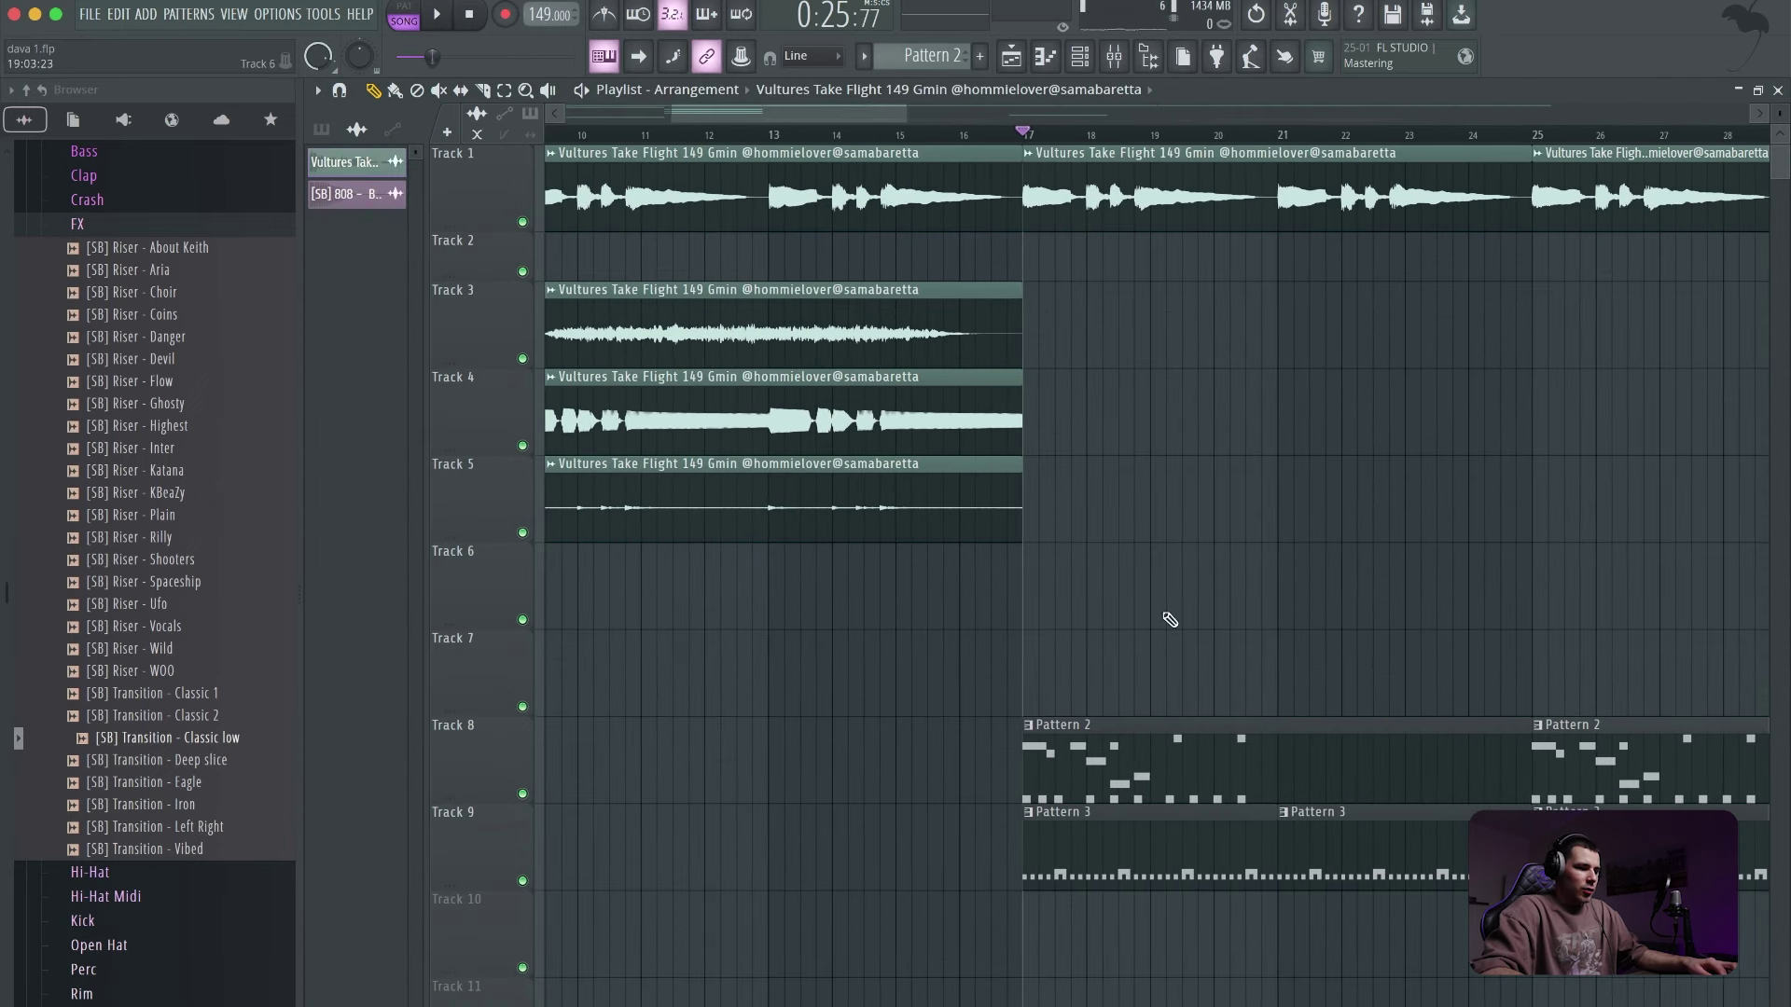
double_click(1156, 766)
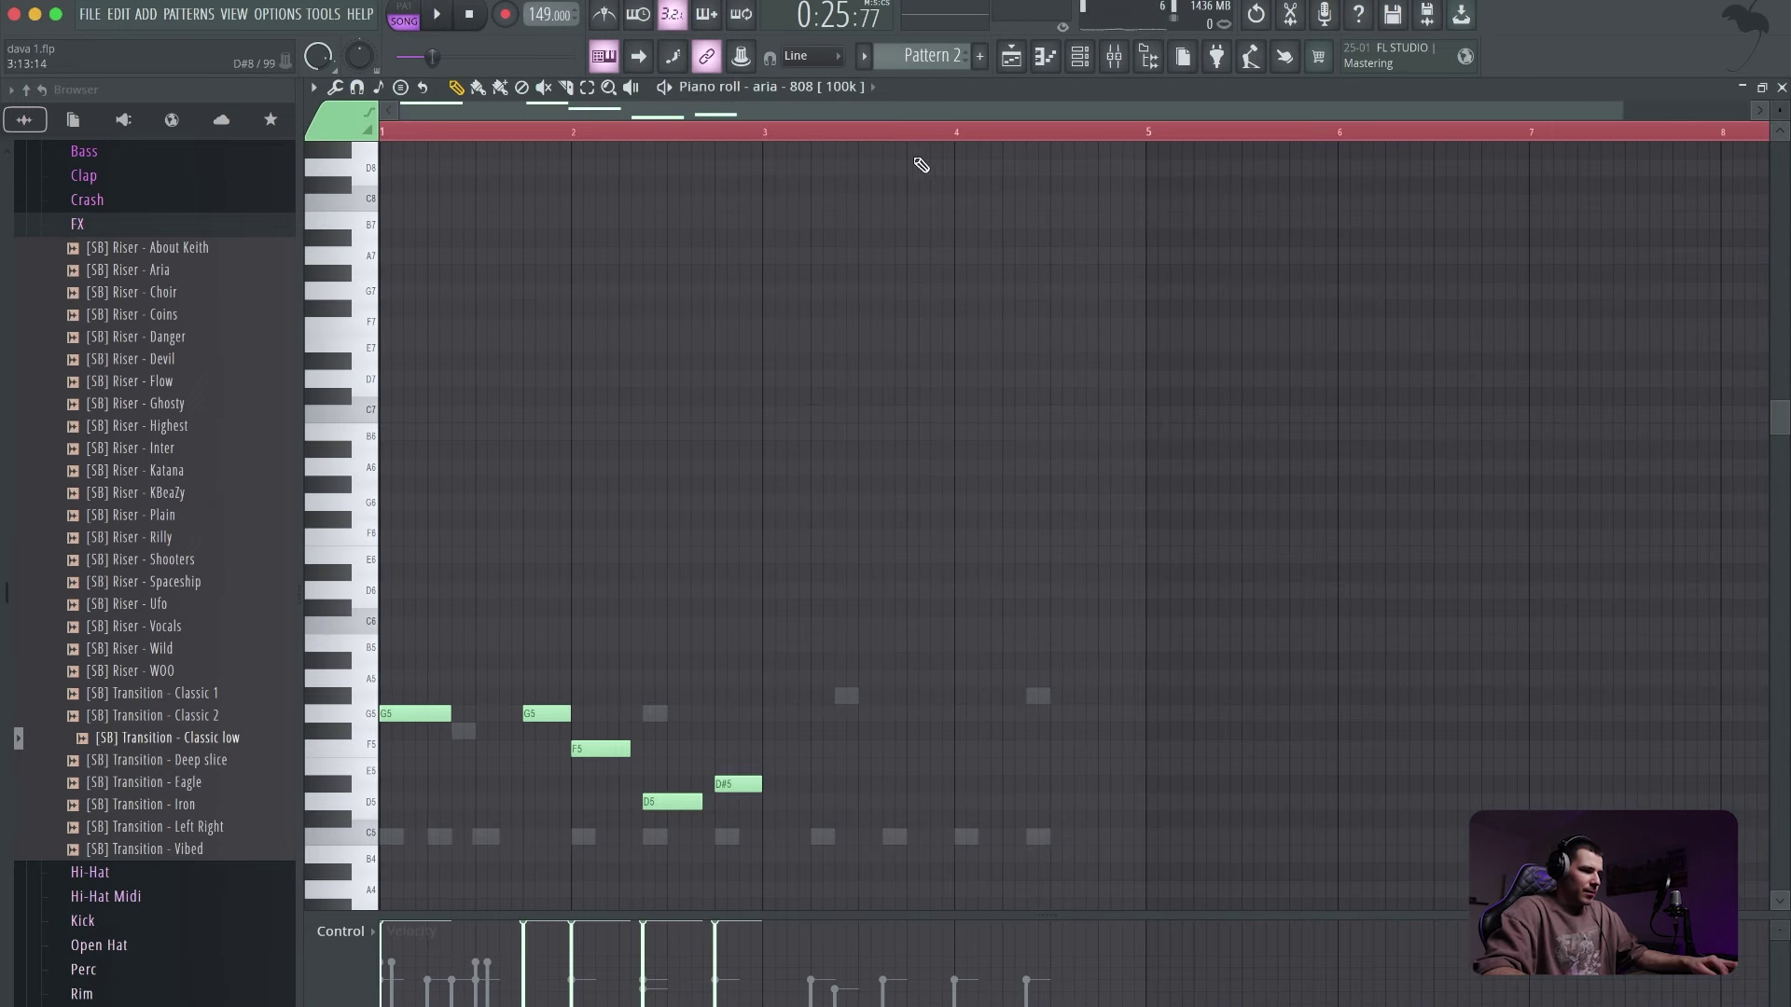
left_click_drag(1150, 142, 194, 161)
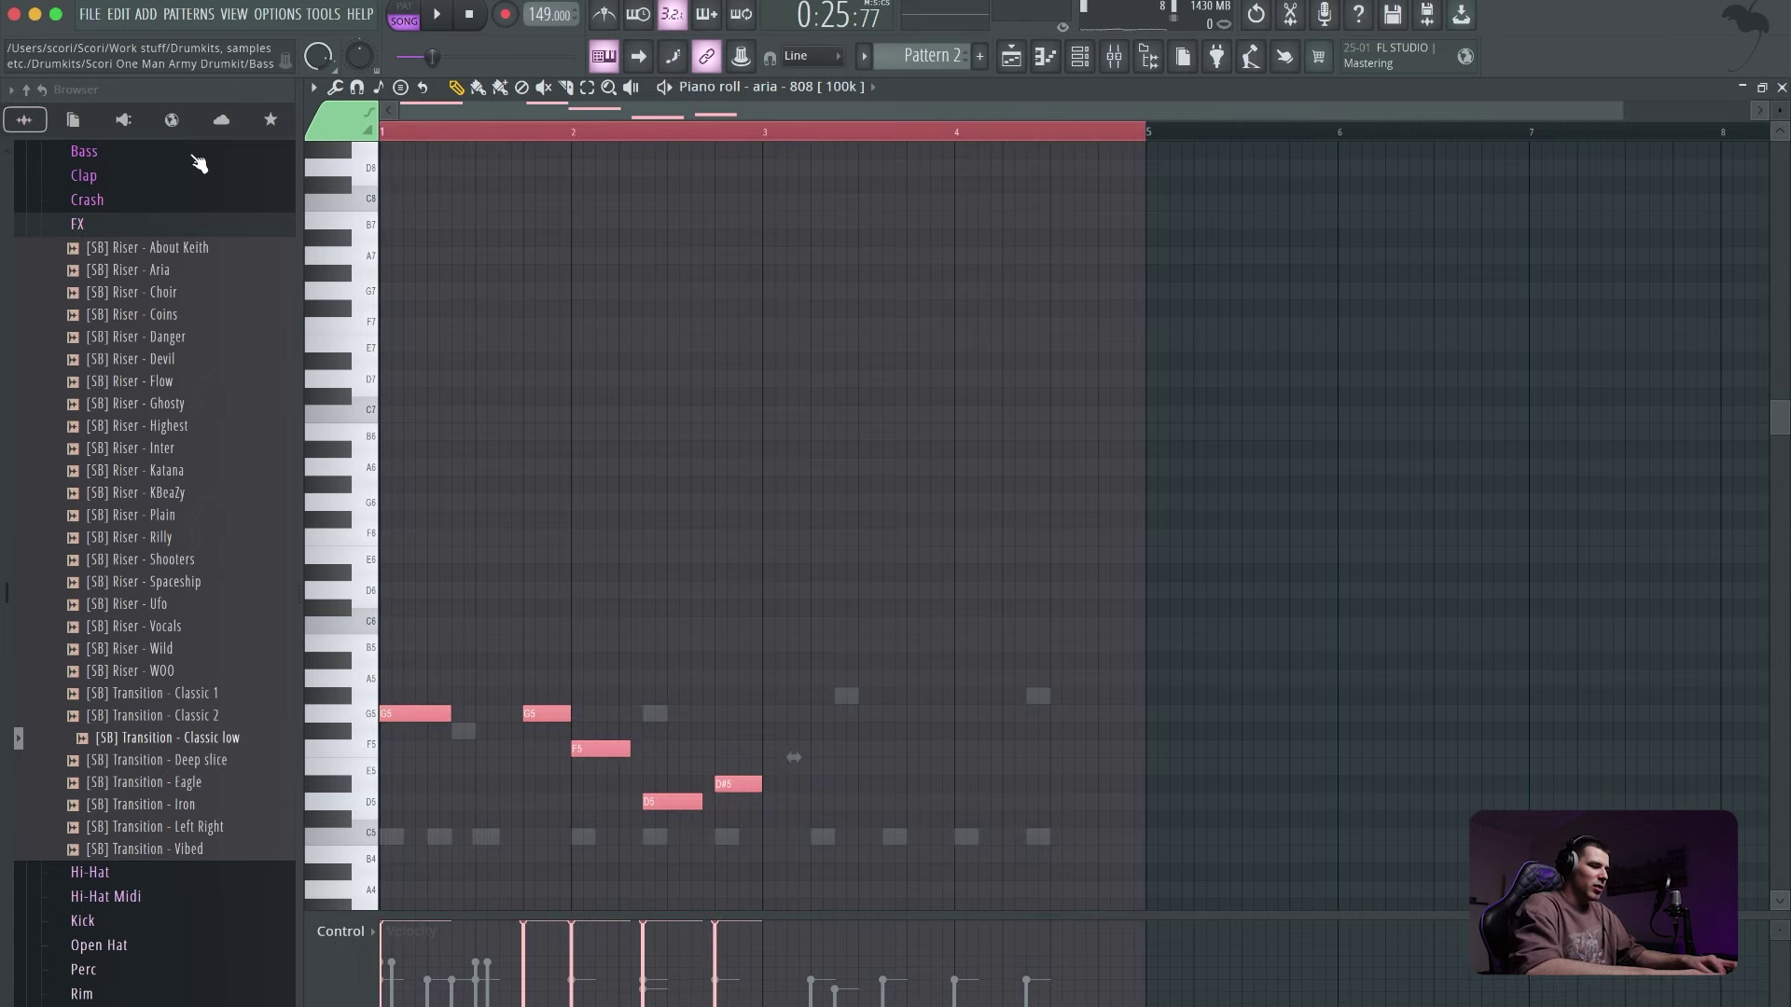
key("ctrl+b")
- Play the second half of the 808 line and add two D#5 notes in bar 8
left_click(1184, 141)
key("space")
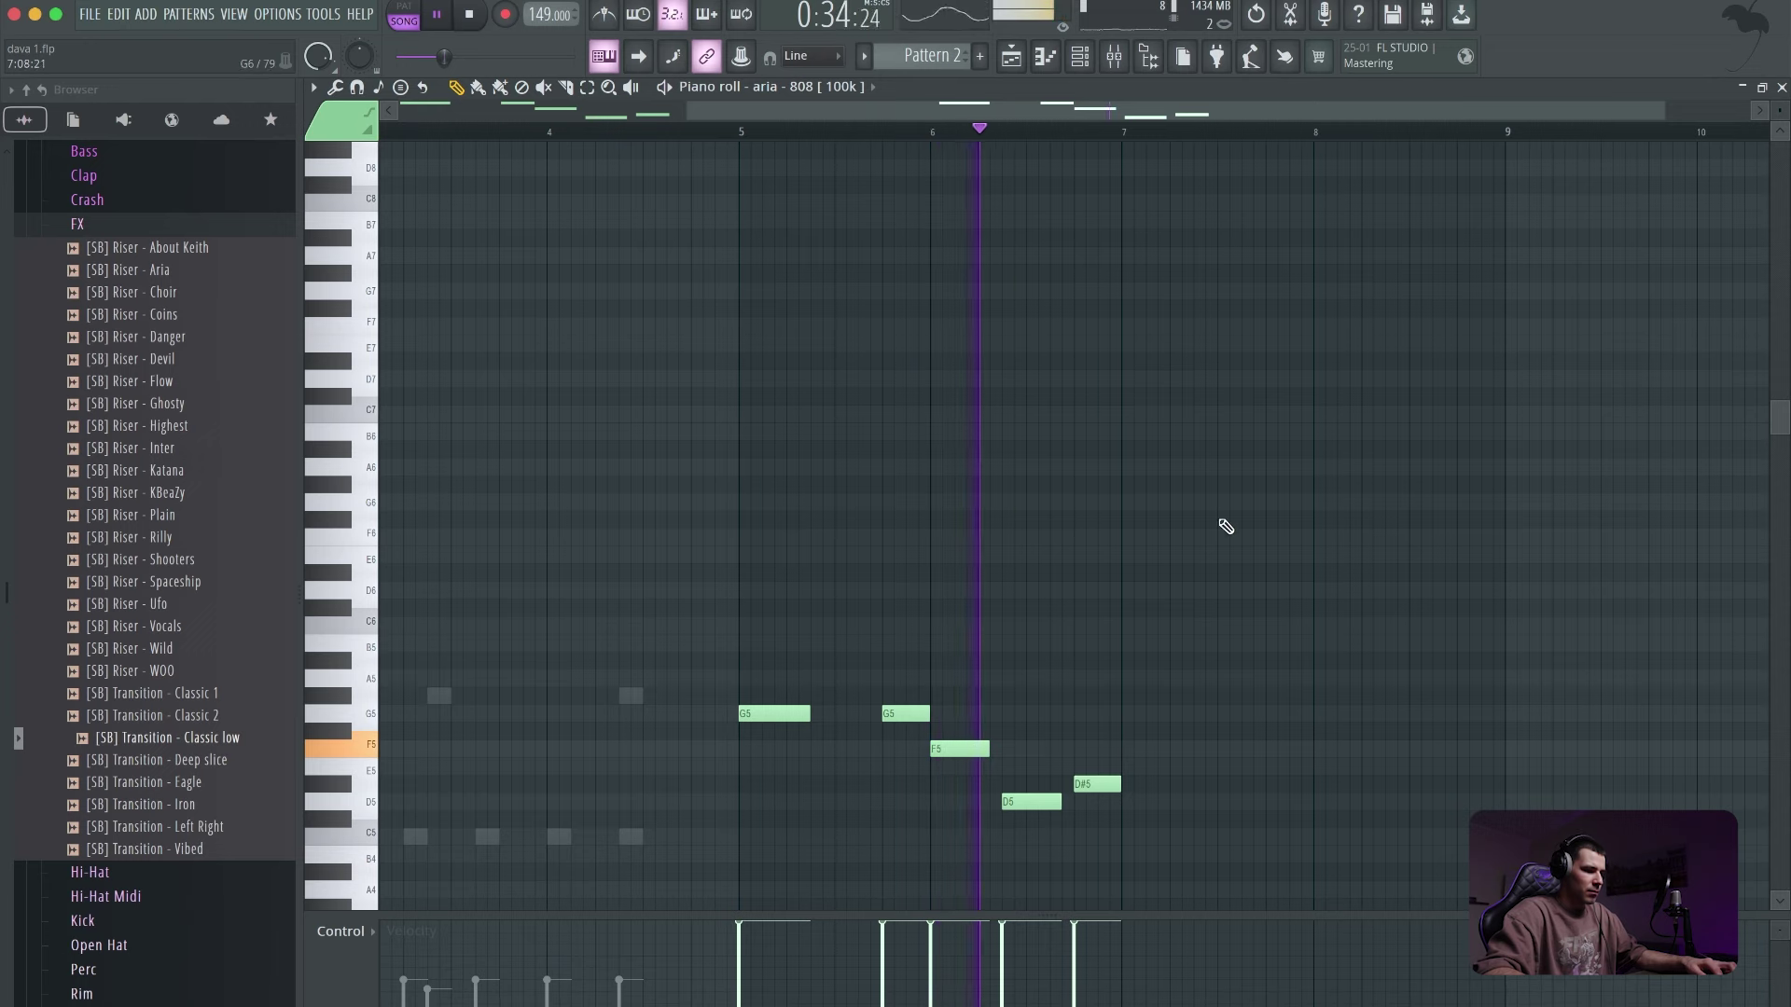
left_click(1376, 784)
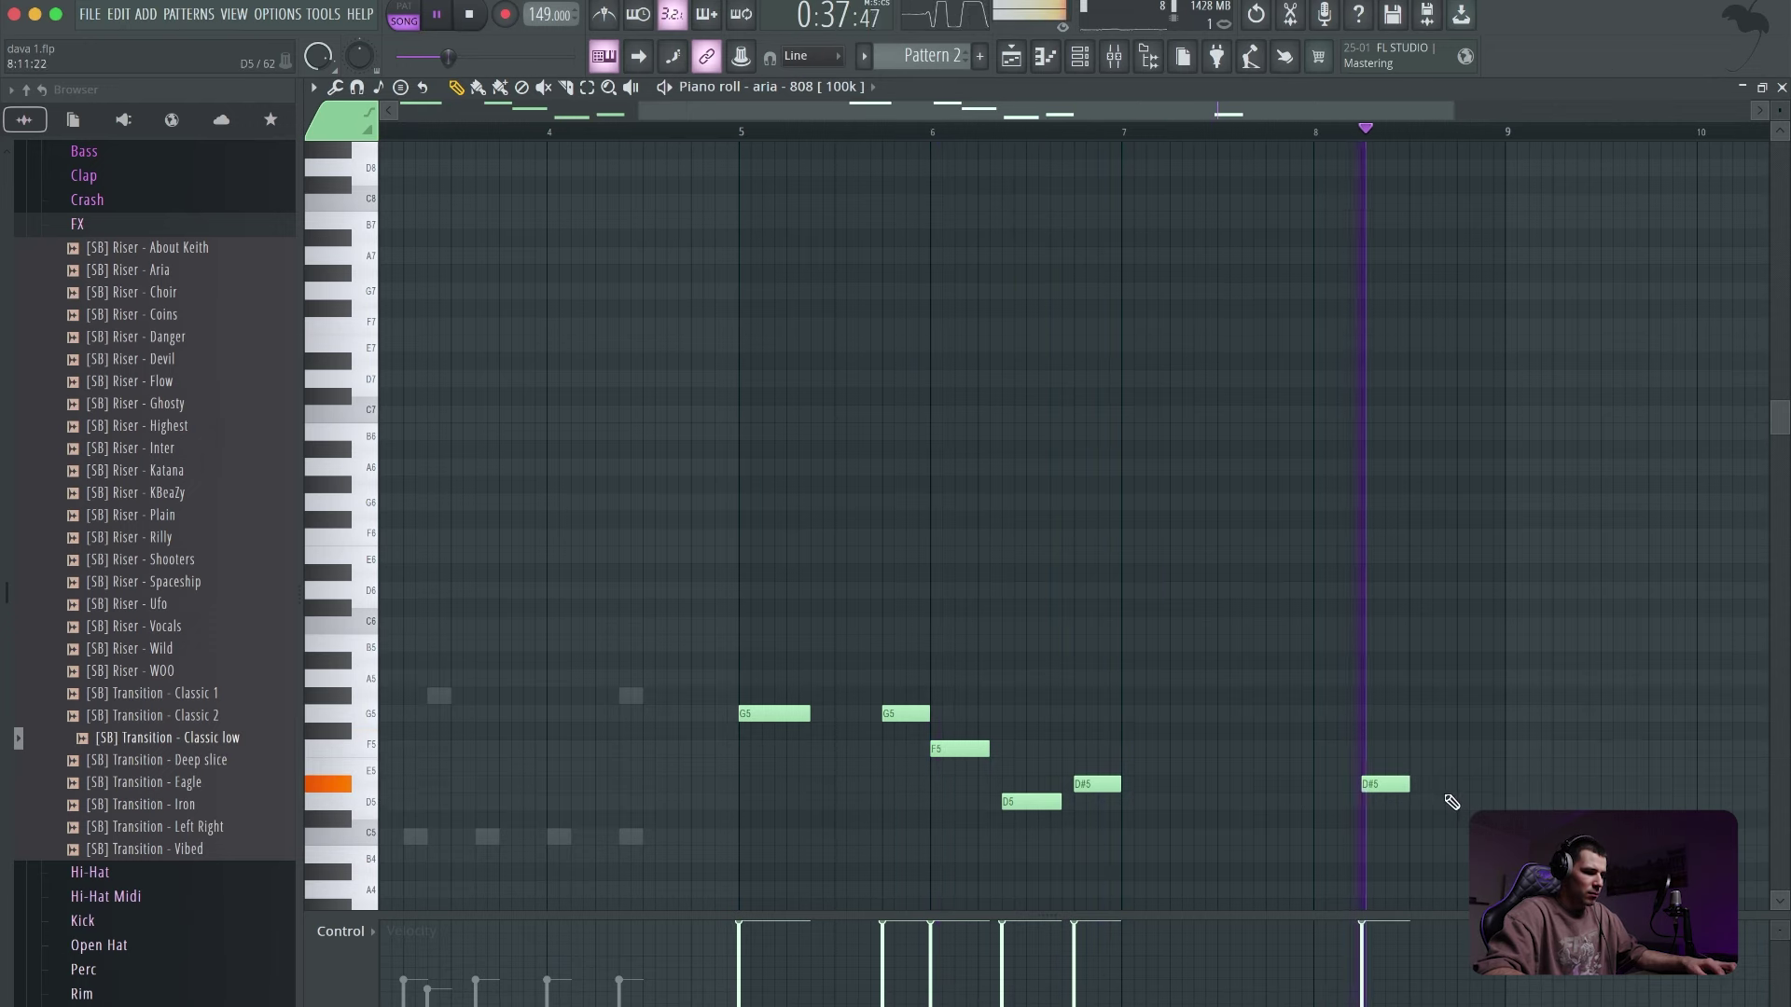
left_click(1444, 783)
key("space")
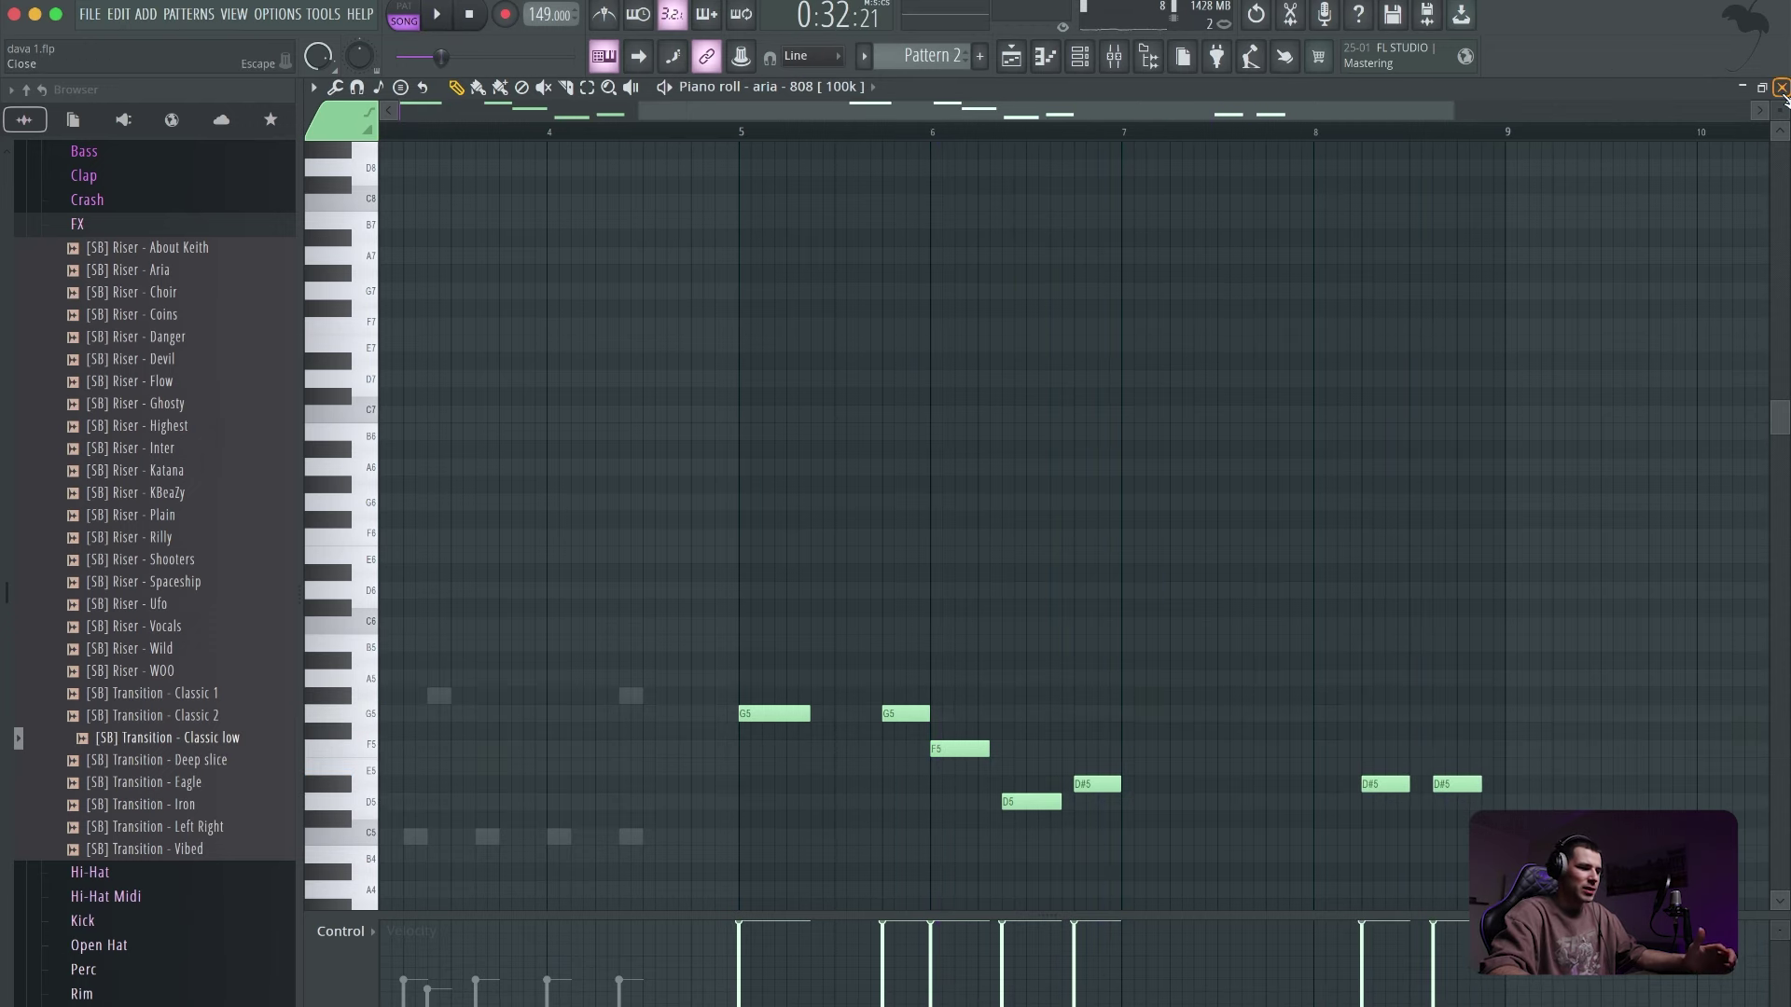
- Replace Pattern 2's kick notes with a copy of the eight-bar 808 notes
key("F5")
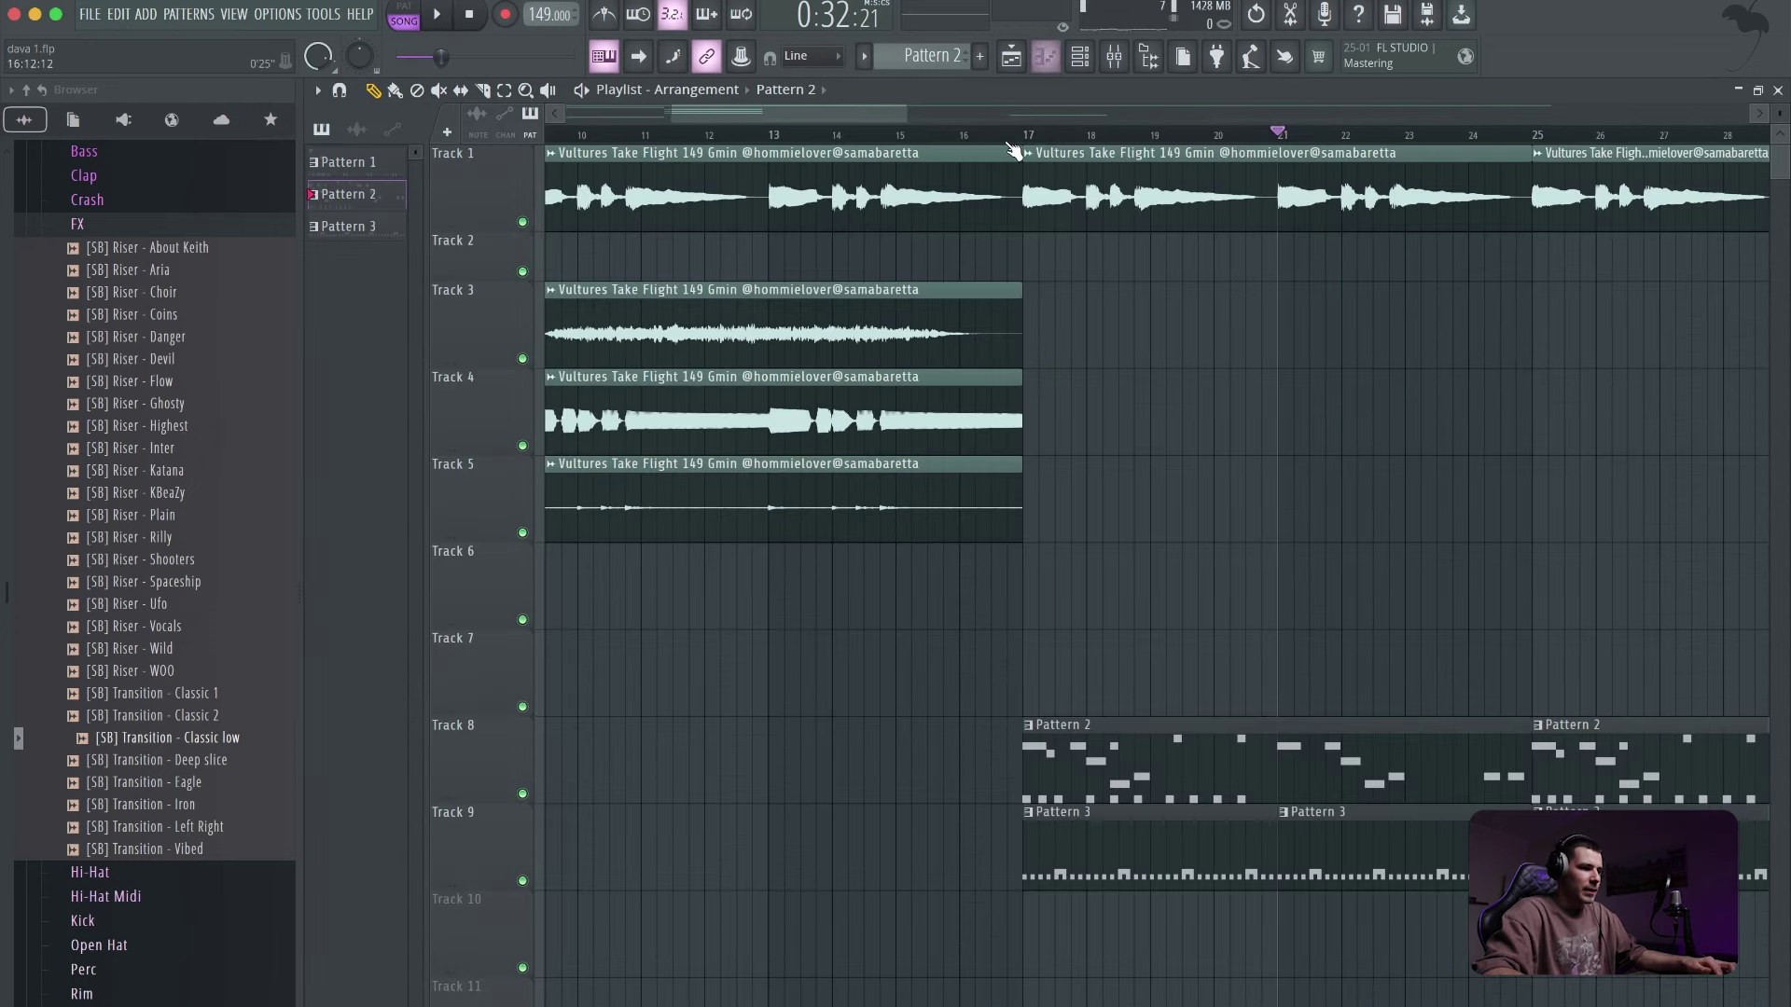
left_click(1025, 138)
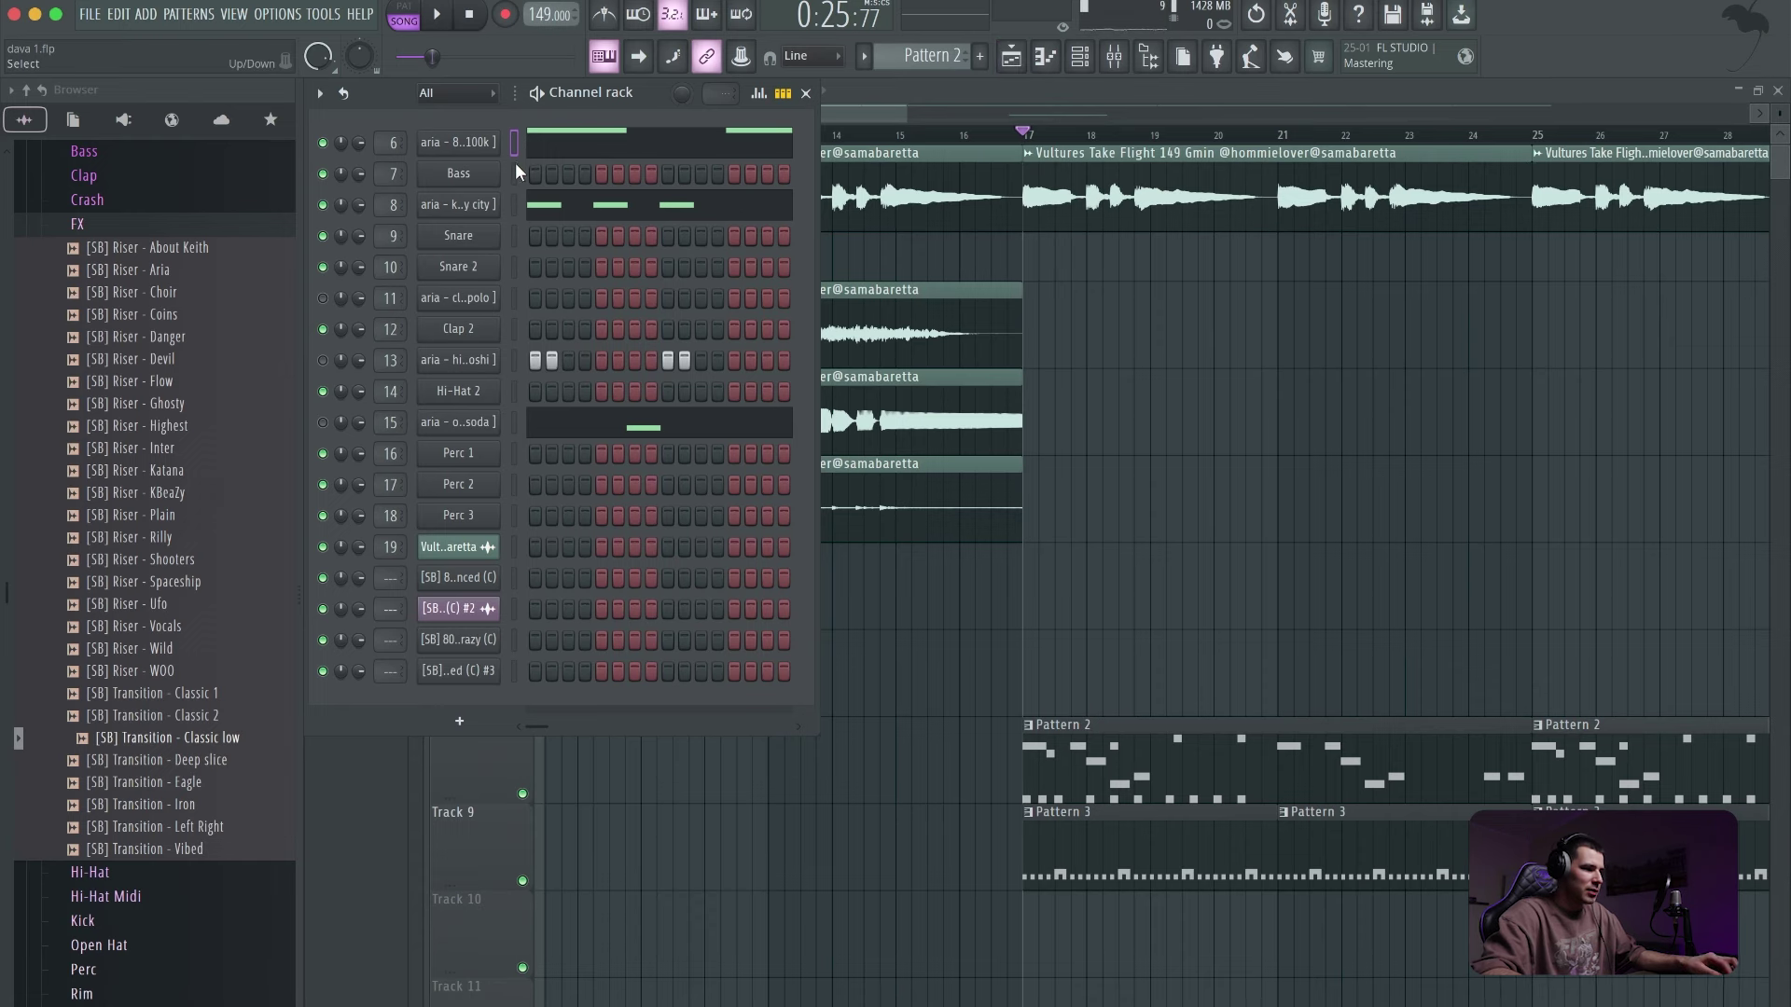
left_click(595, 213)
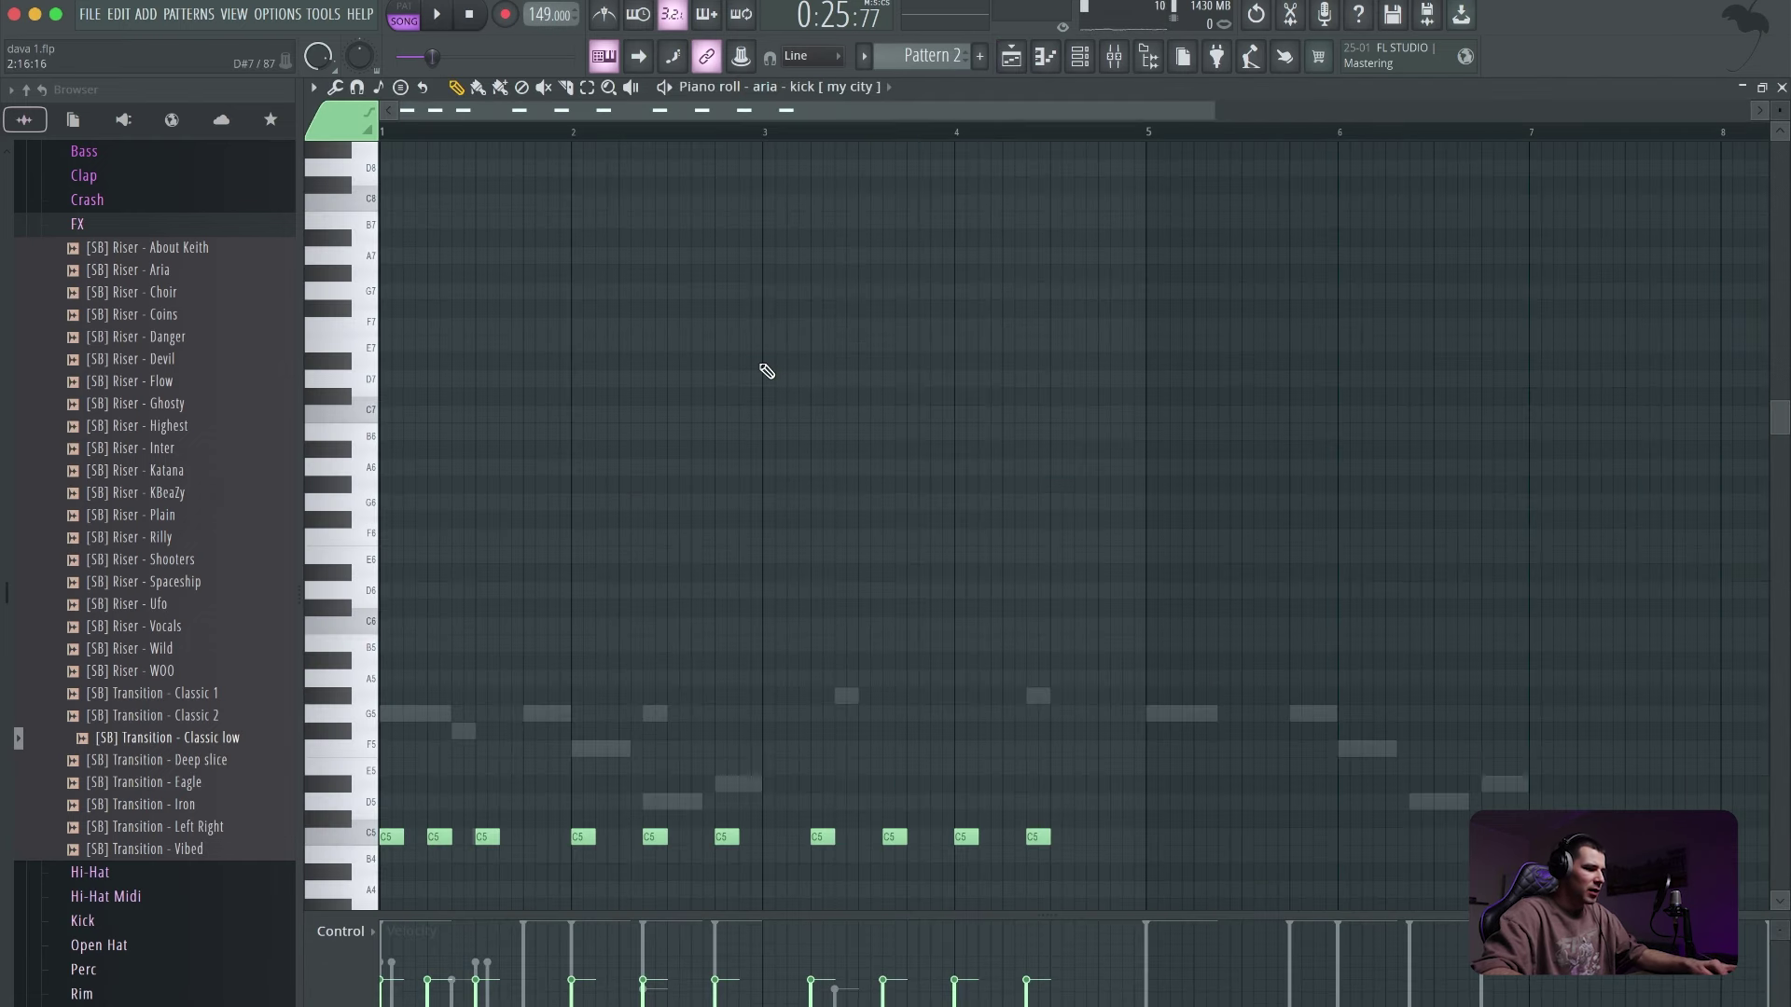
scroll(802, 392, "down", 5)
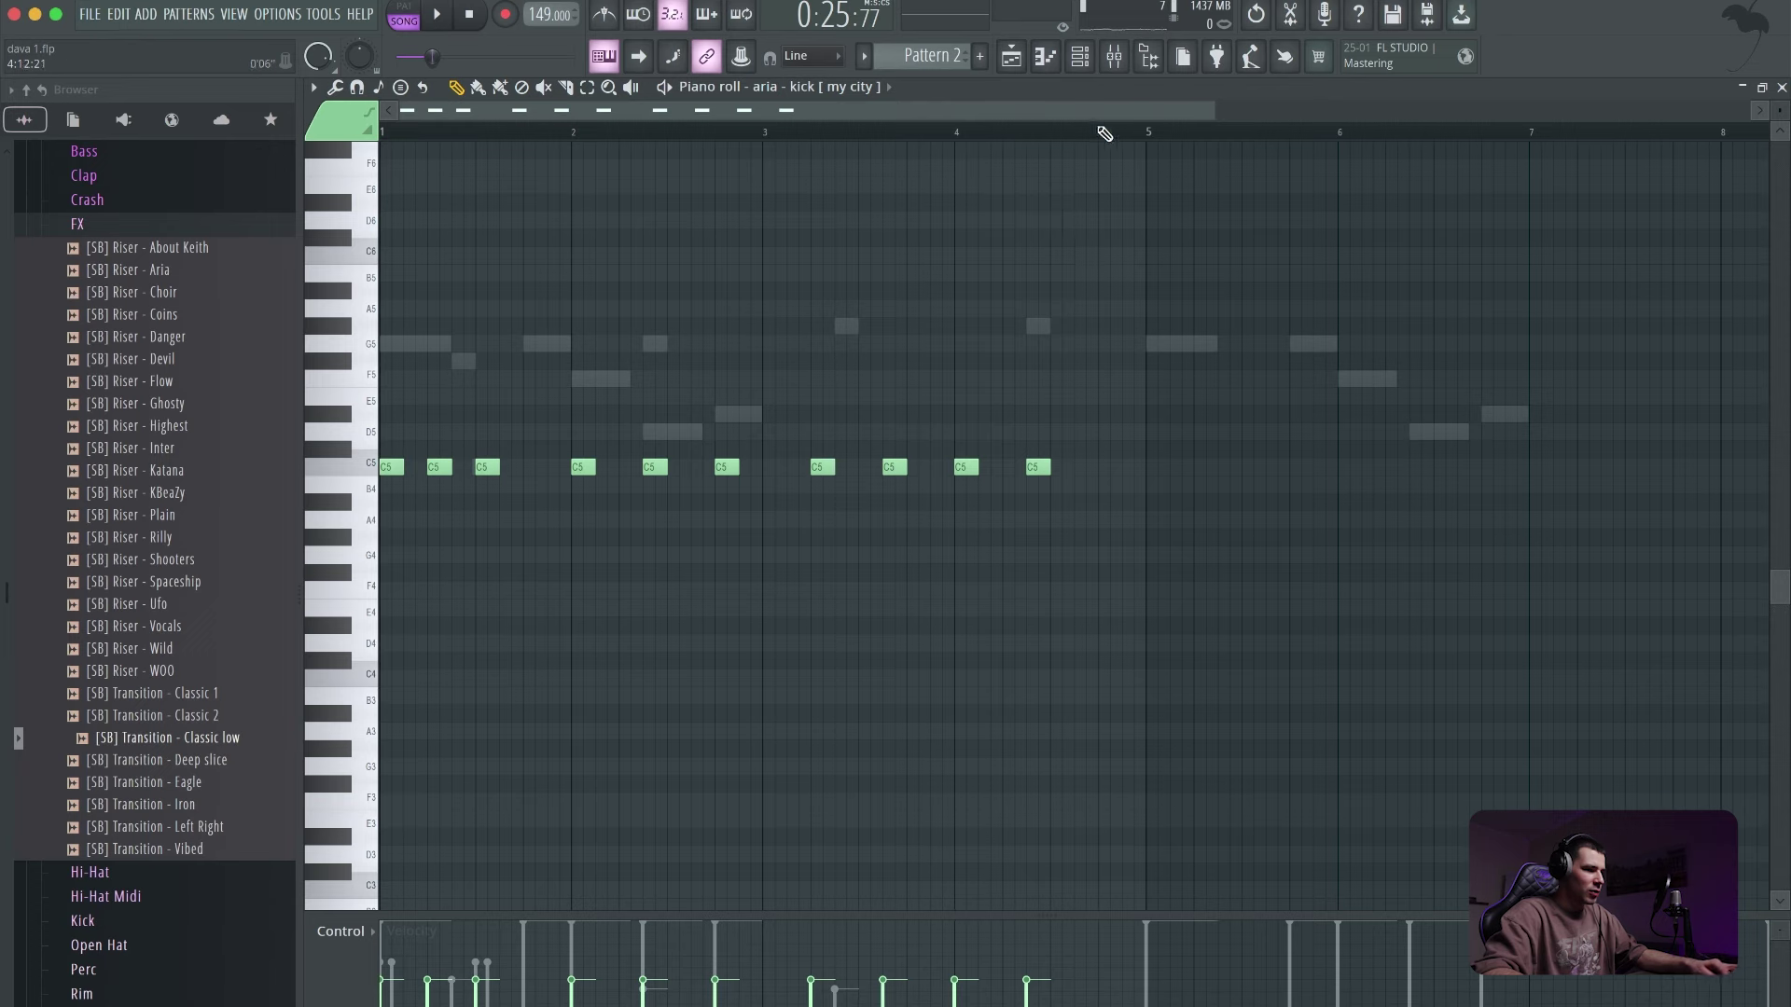
left_click(1079, 57)
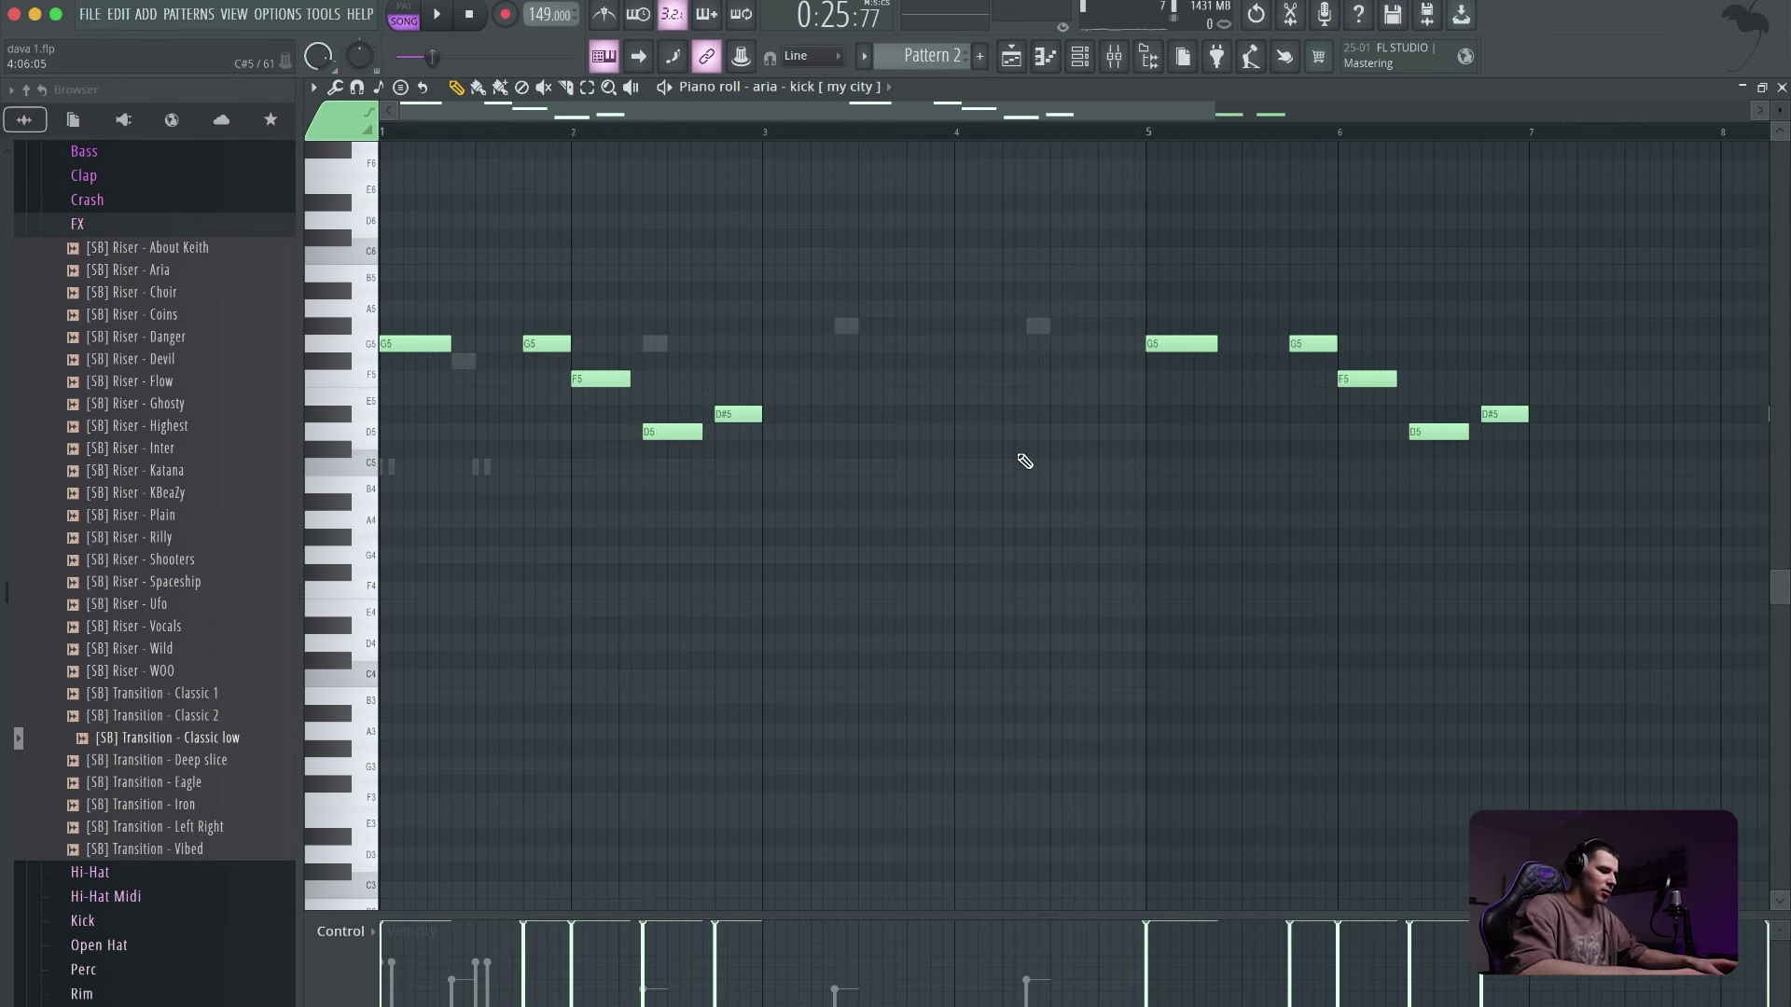
- Limit all the copied kick notes to C5 with the limiter/transposer tool and play them
key("alt+k")
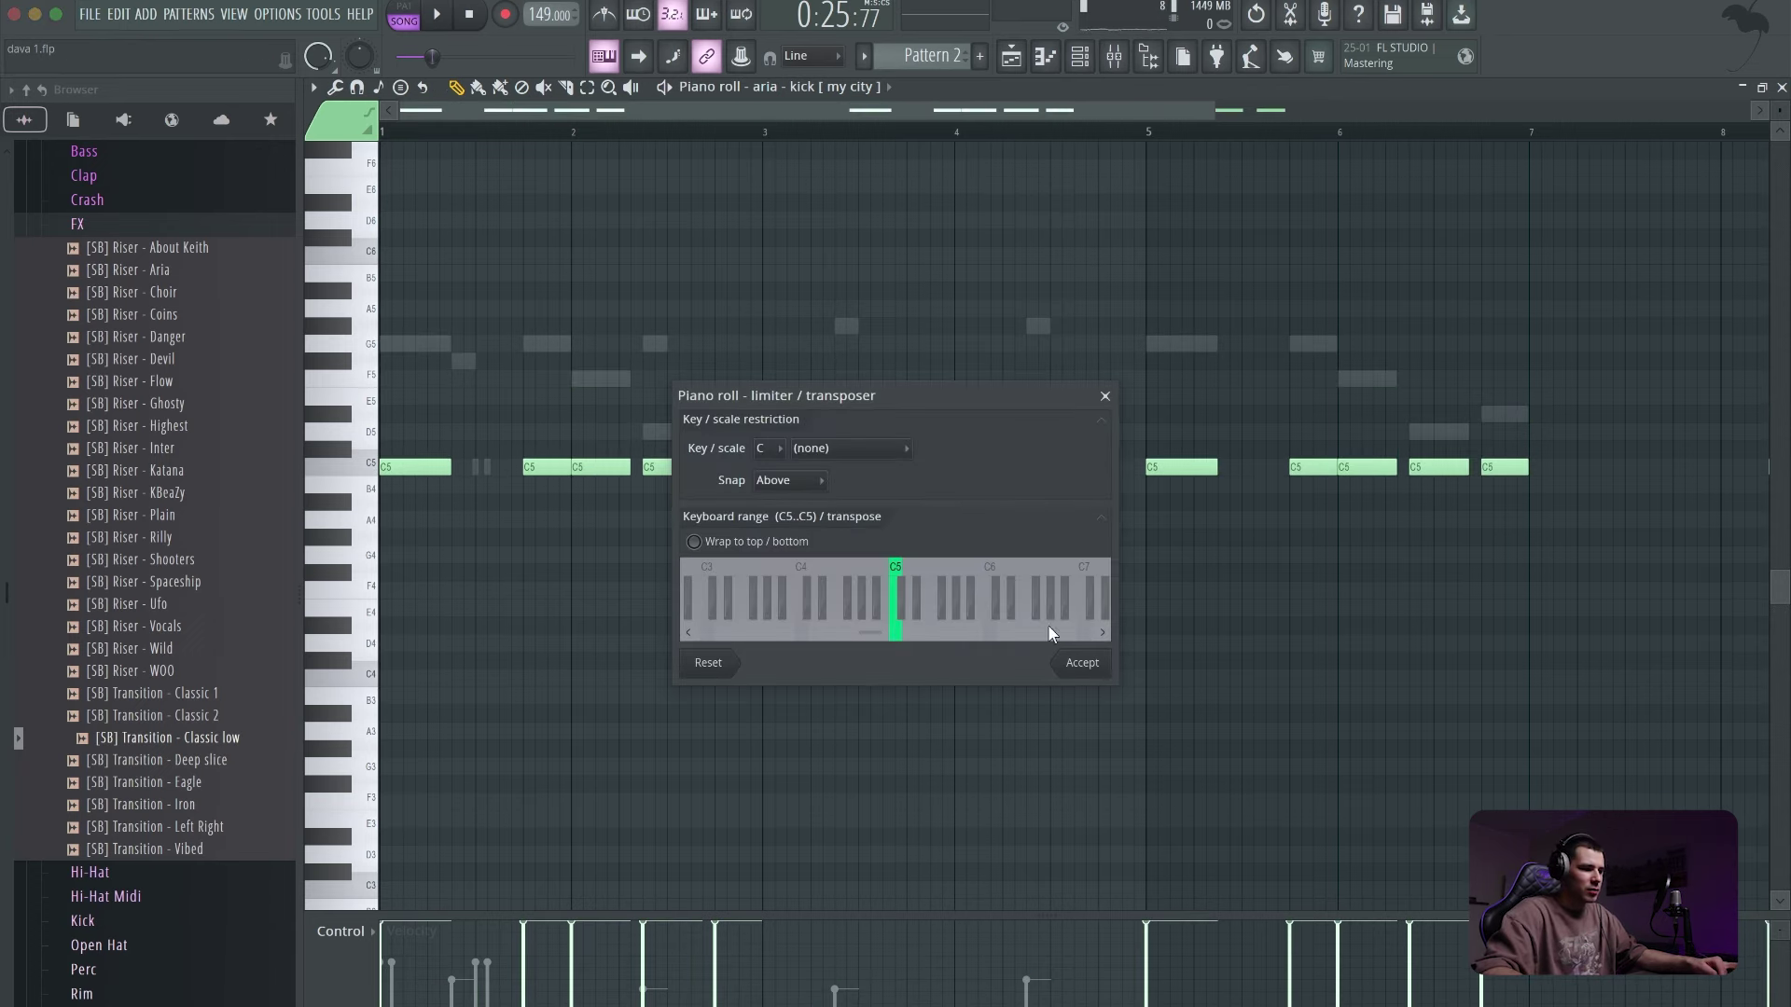
left_click(1081, 663)
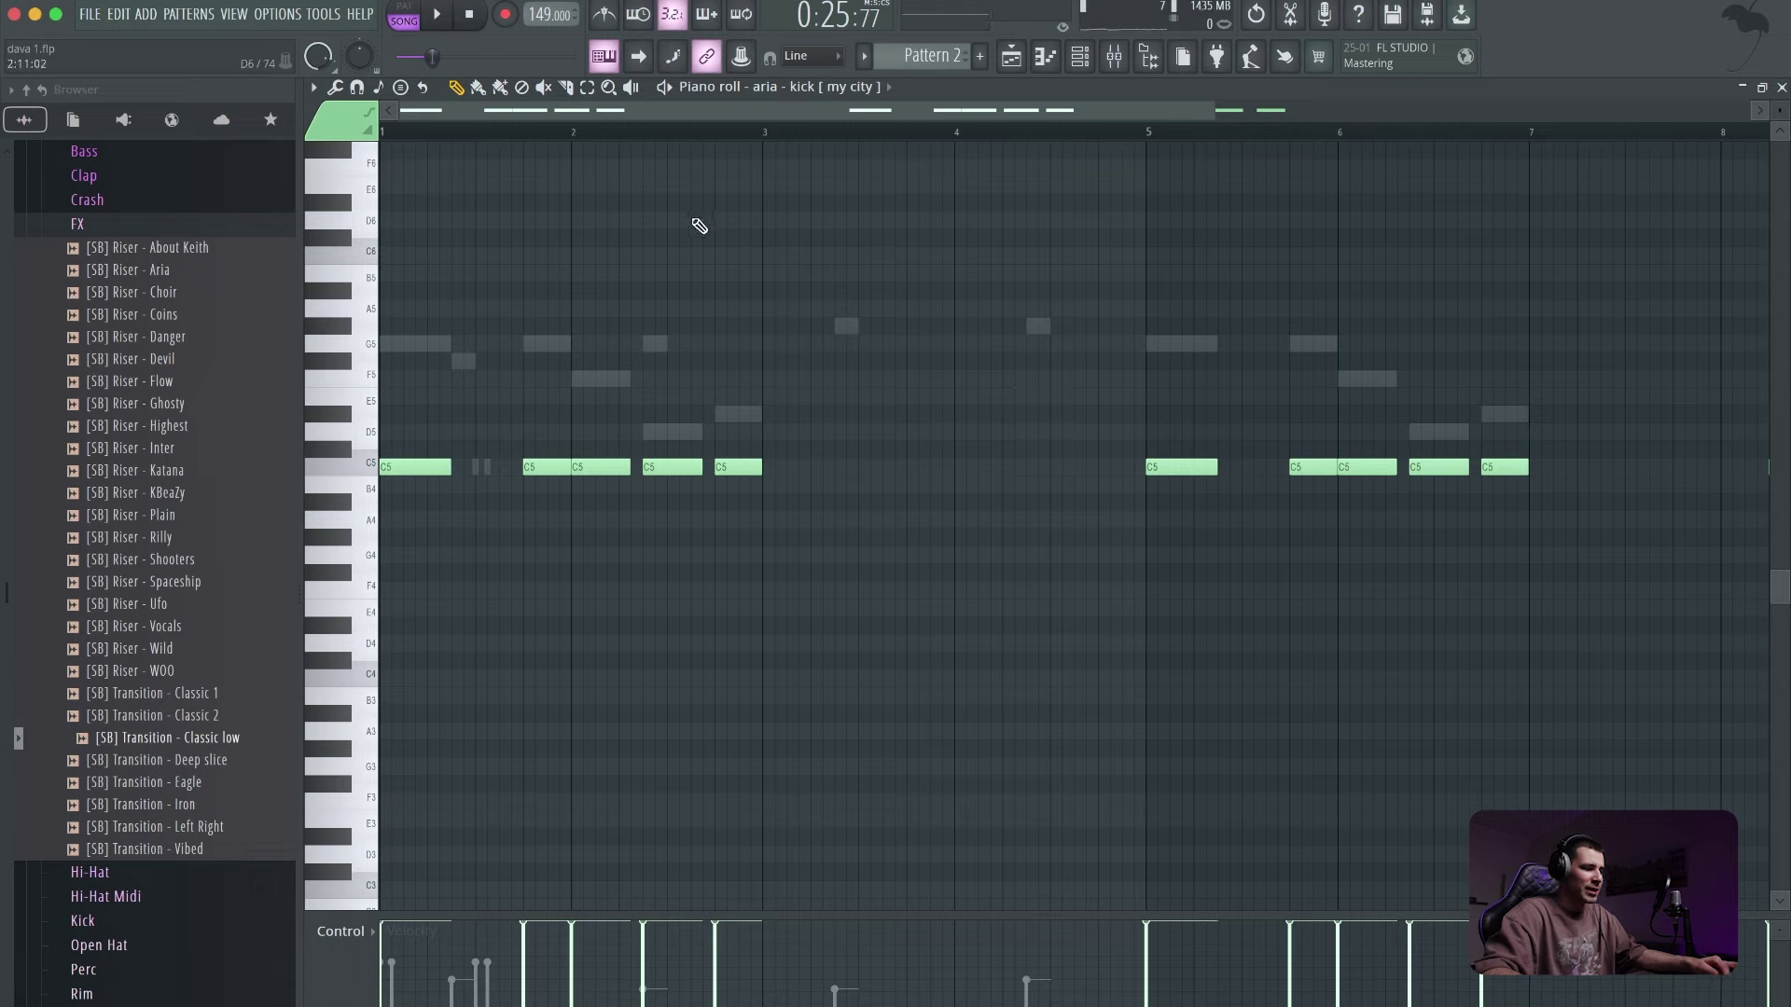
key("space")
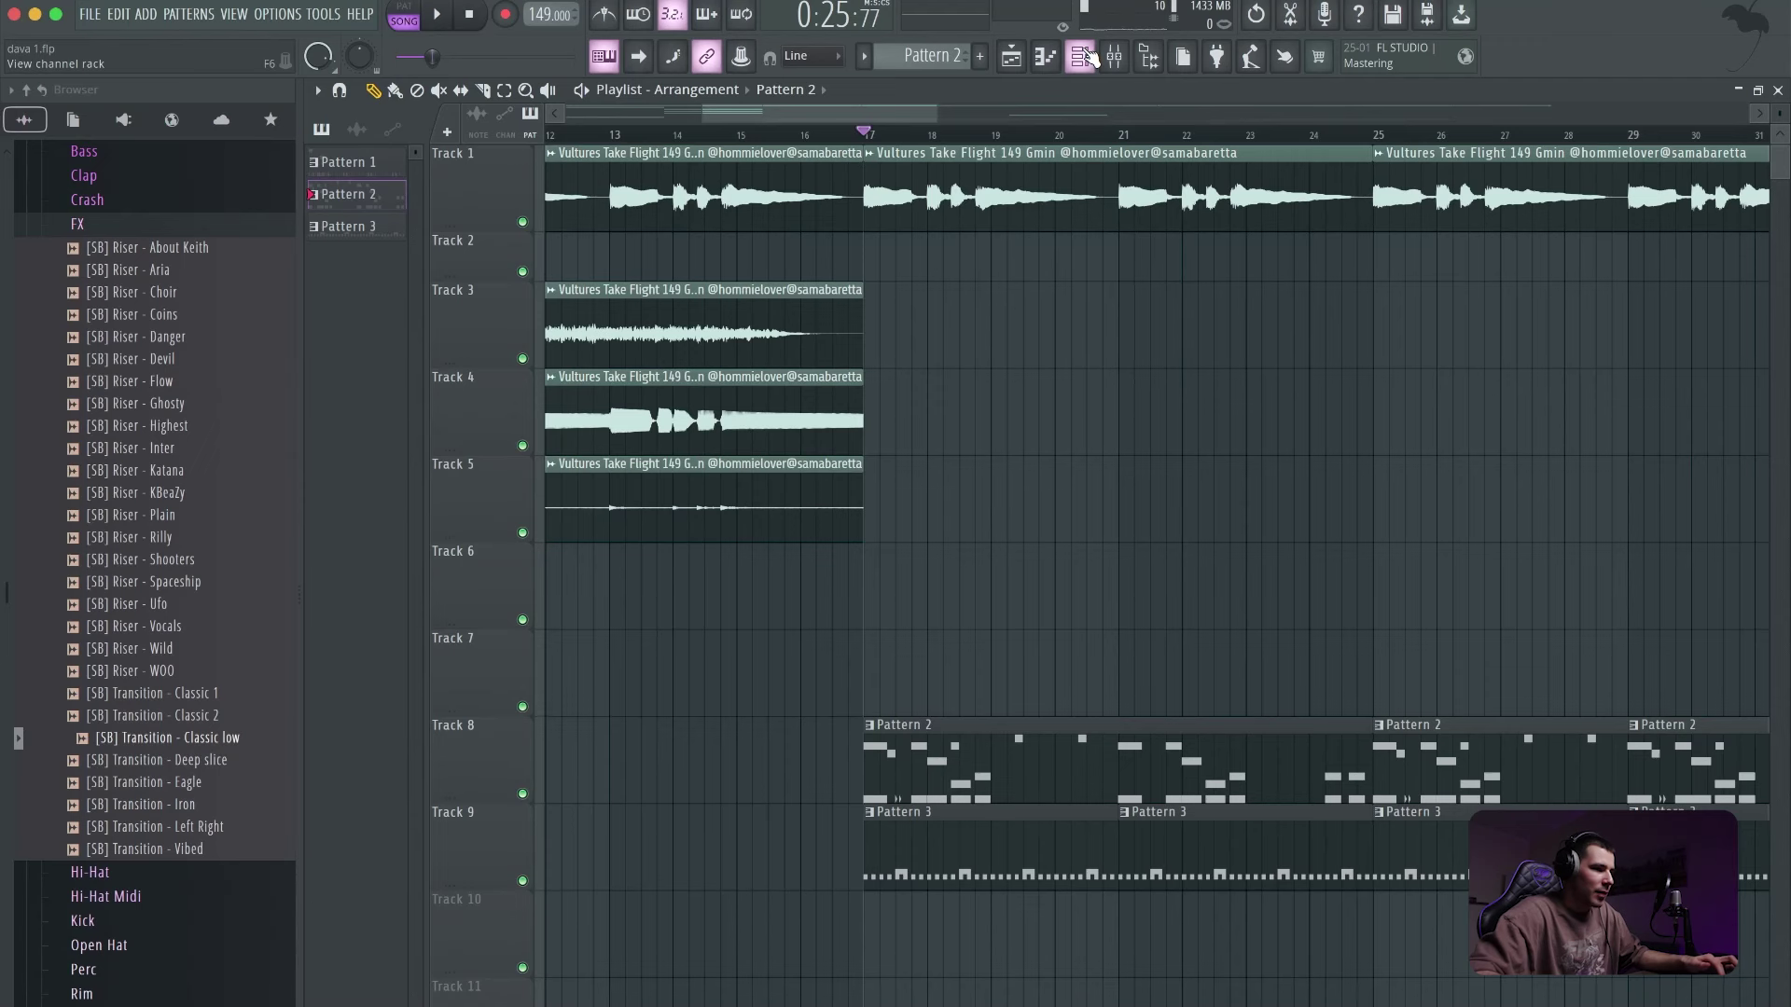
- Open Pattern 3's clap notes in the piano roll and play the arrangement from bar 17
left_click(1085, 57)
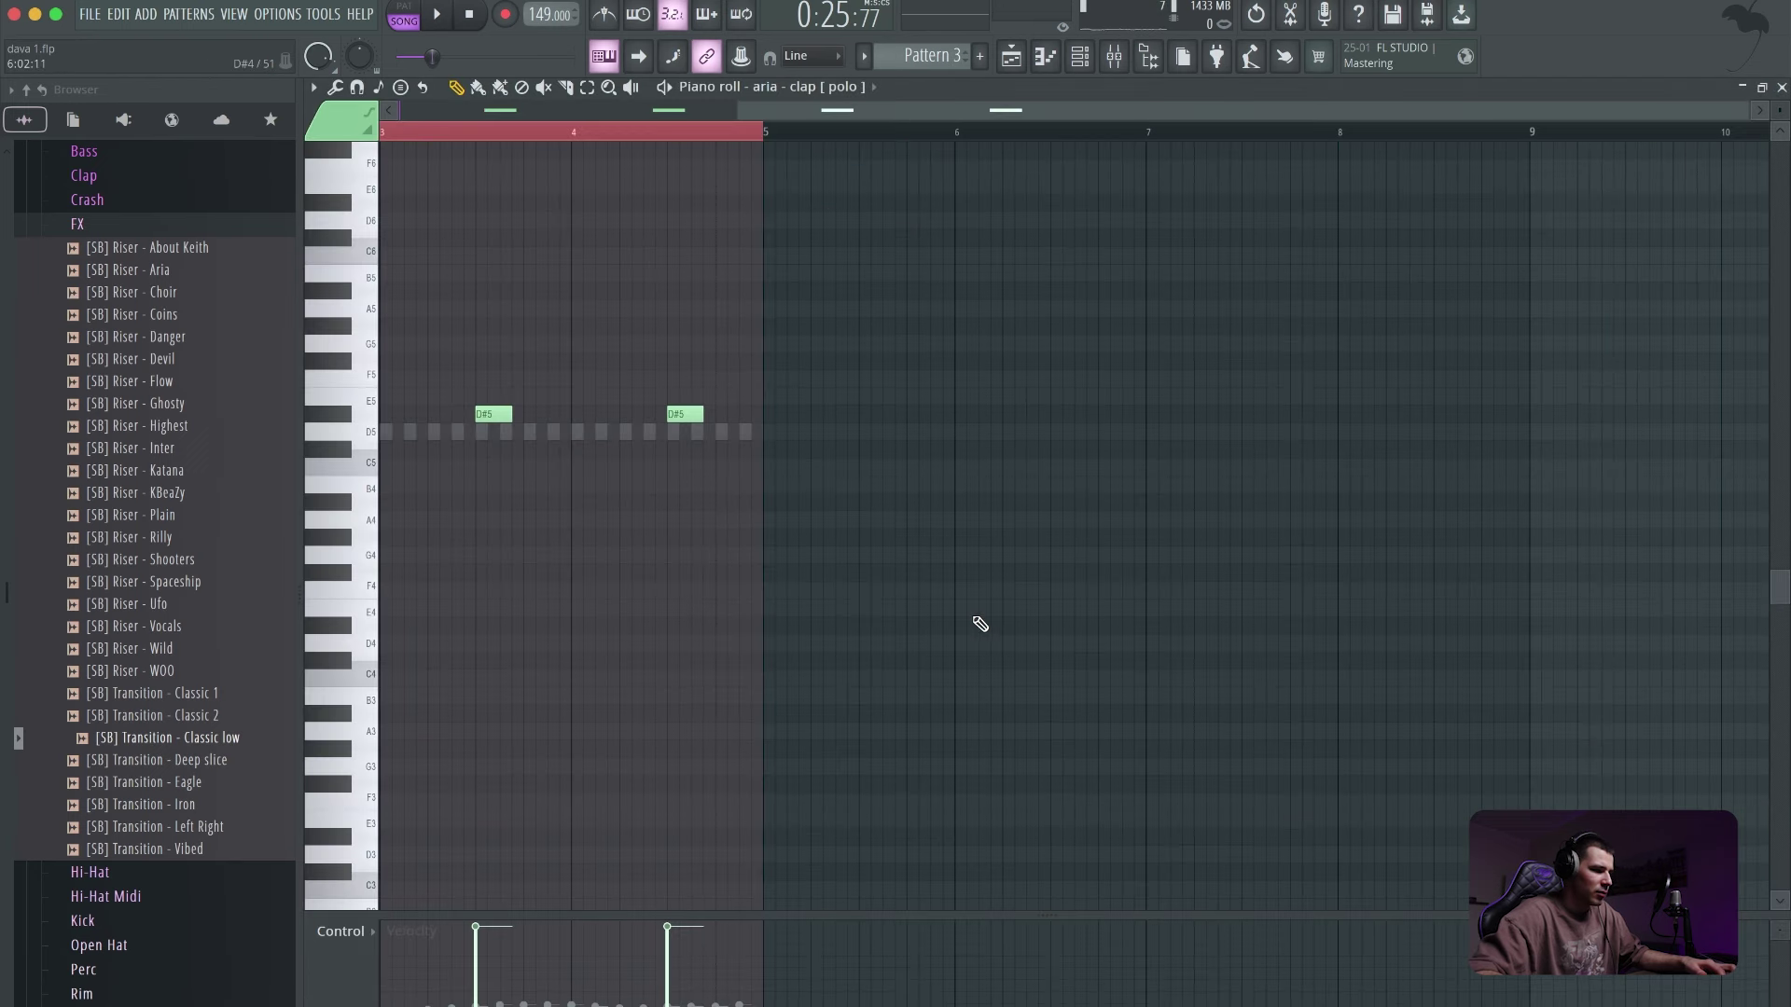
key("ctrl+b")
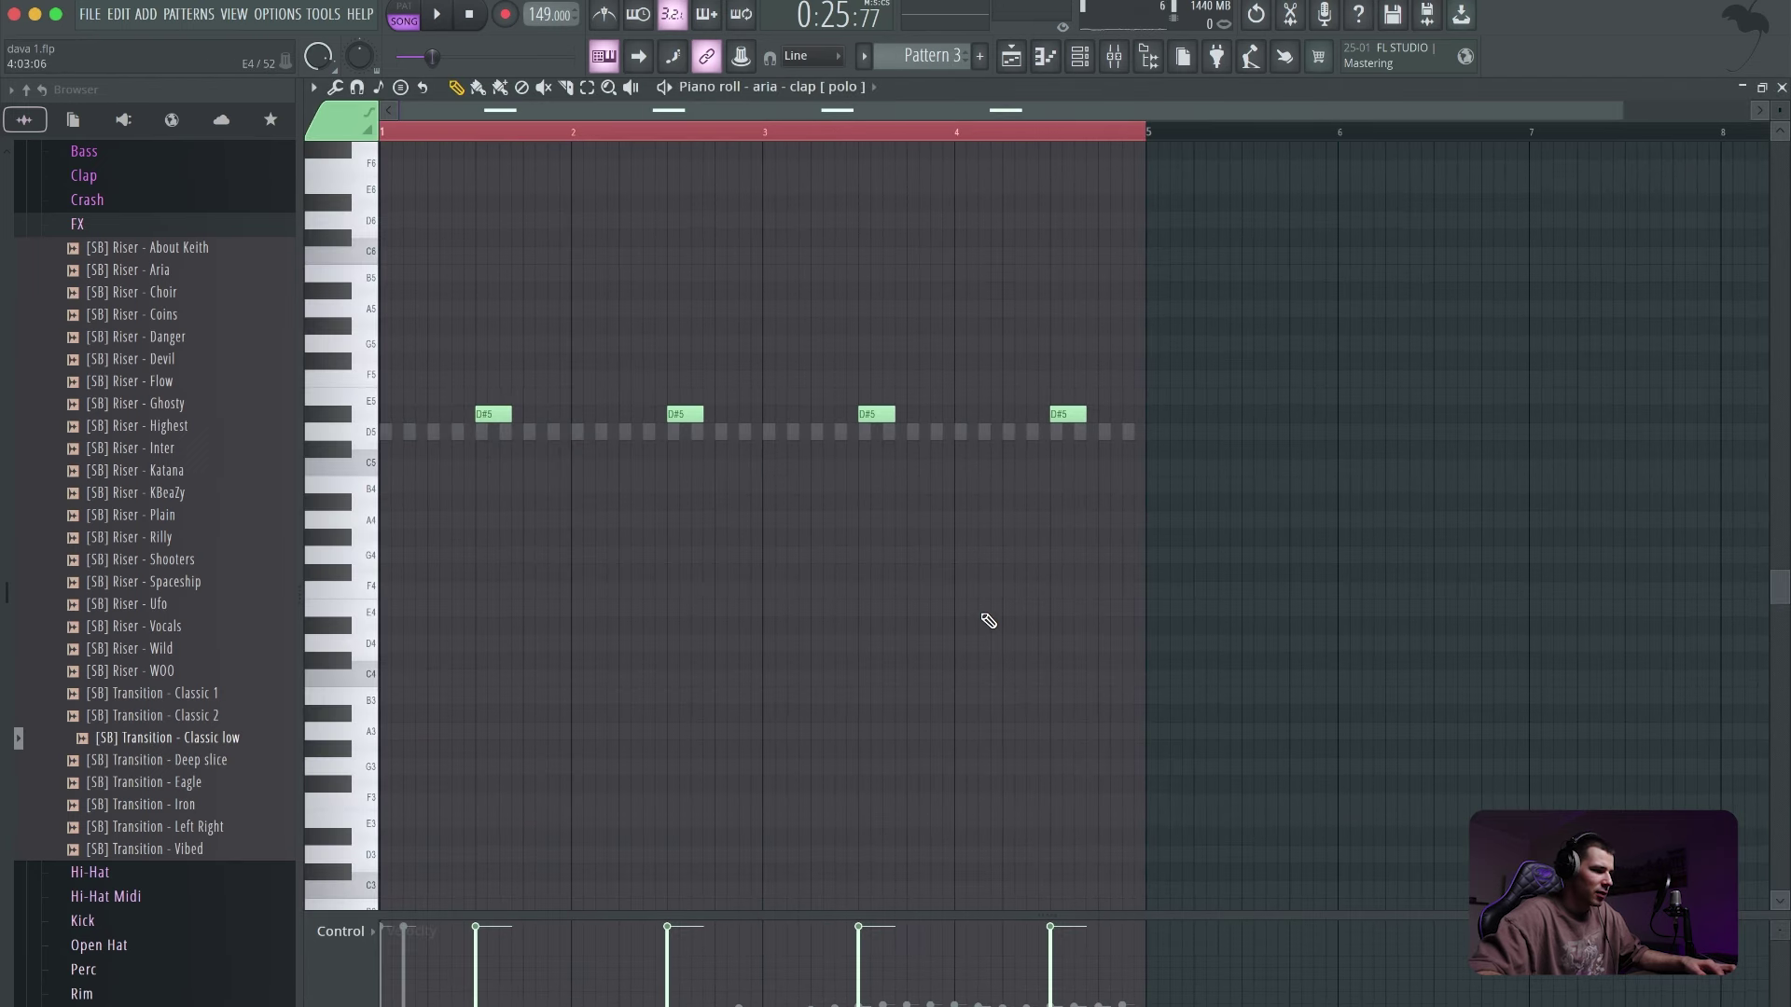
key("space")
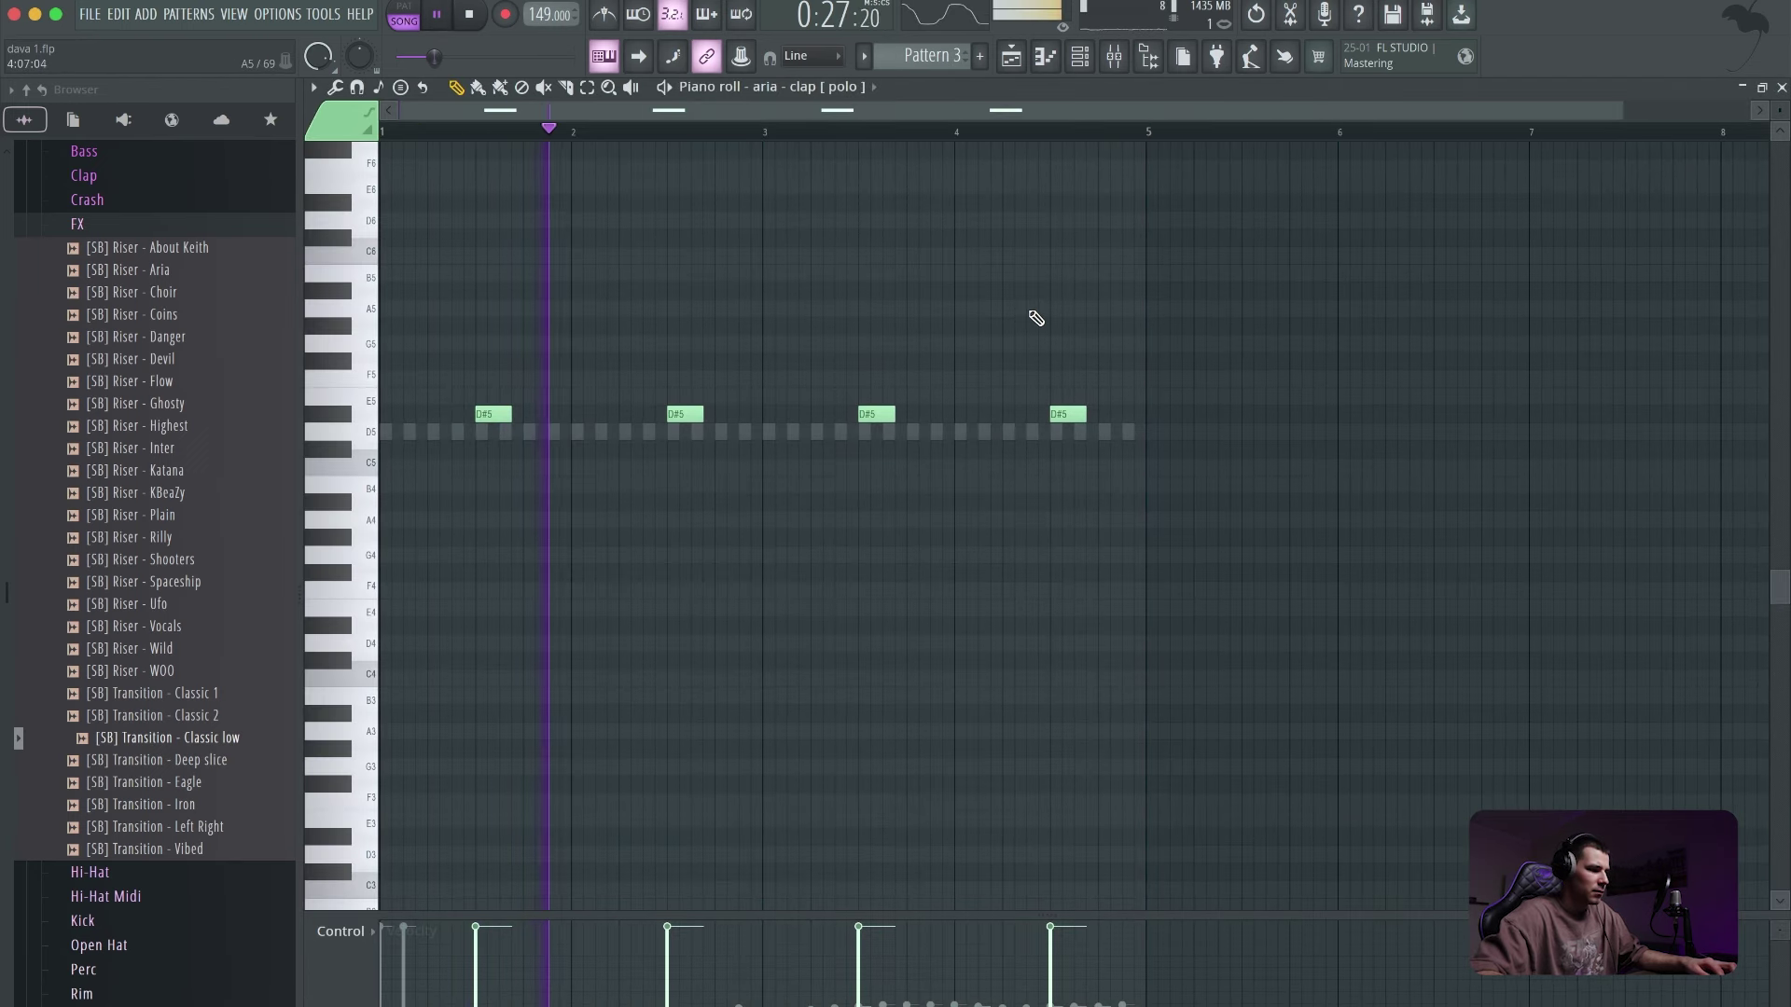
- Transpose Pattern 3's four clap notes to C#5 while playing the arrangement
key("space")
key("Down")
key("Down")
key("Down")
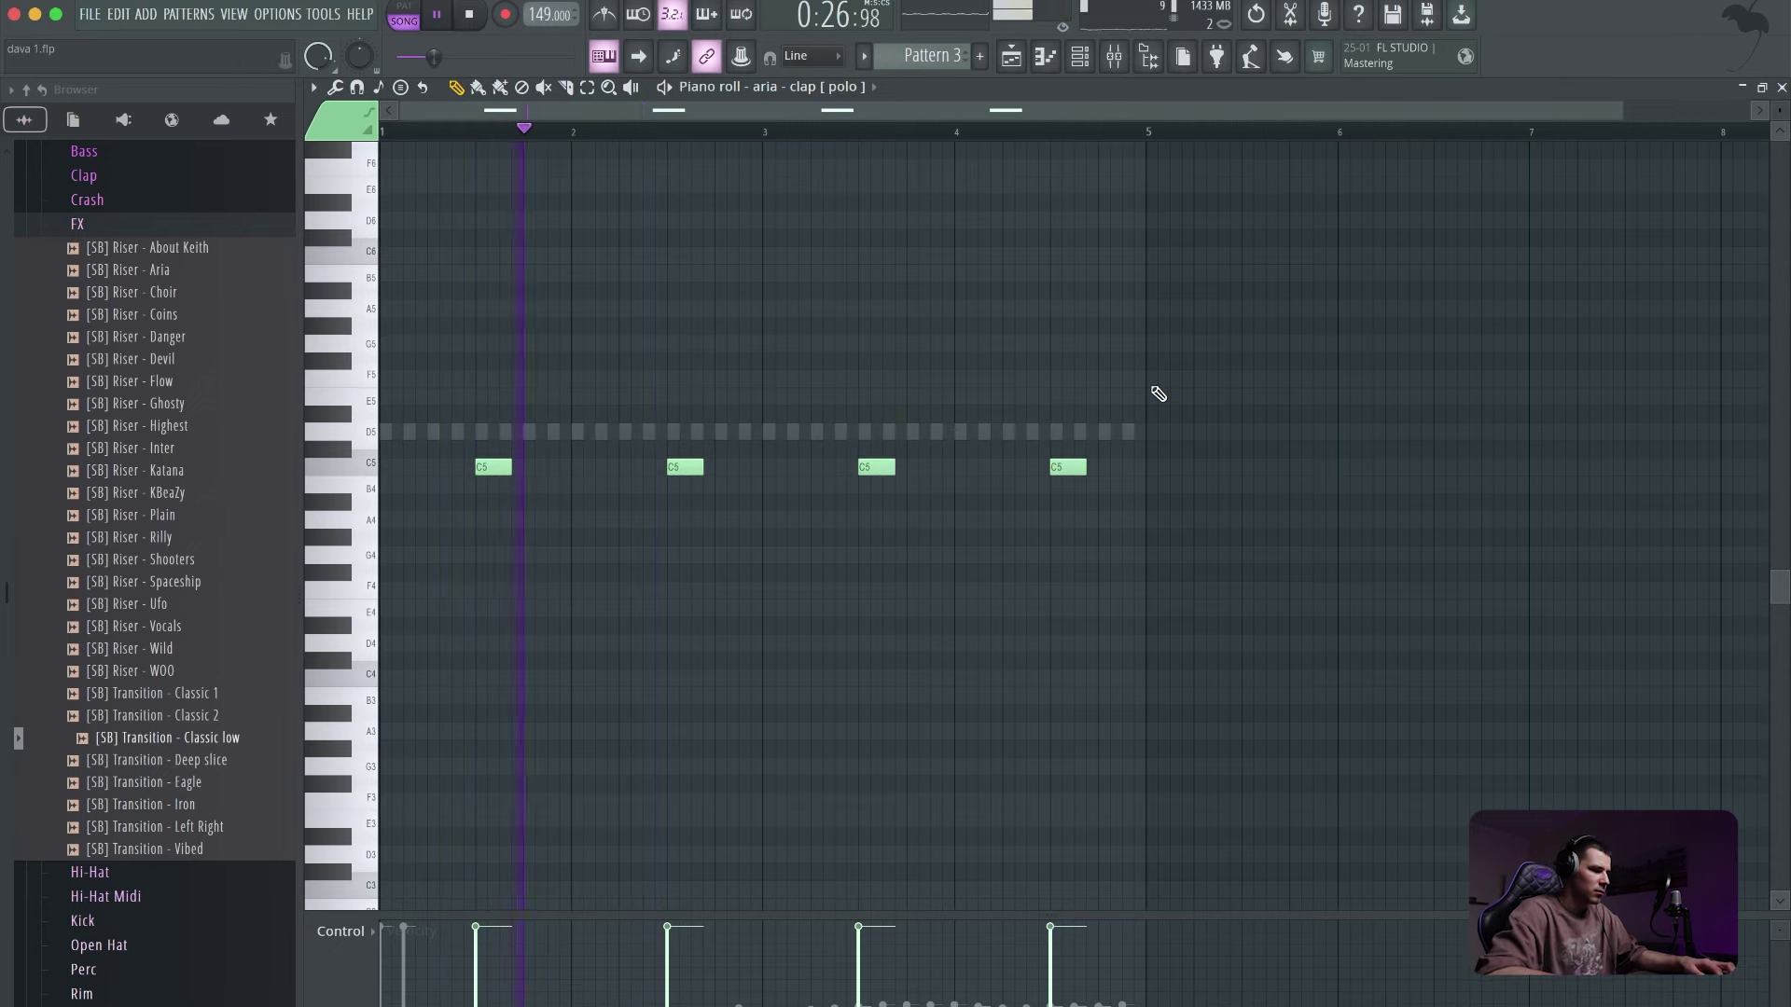
key("space")
key("Up")
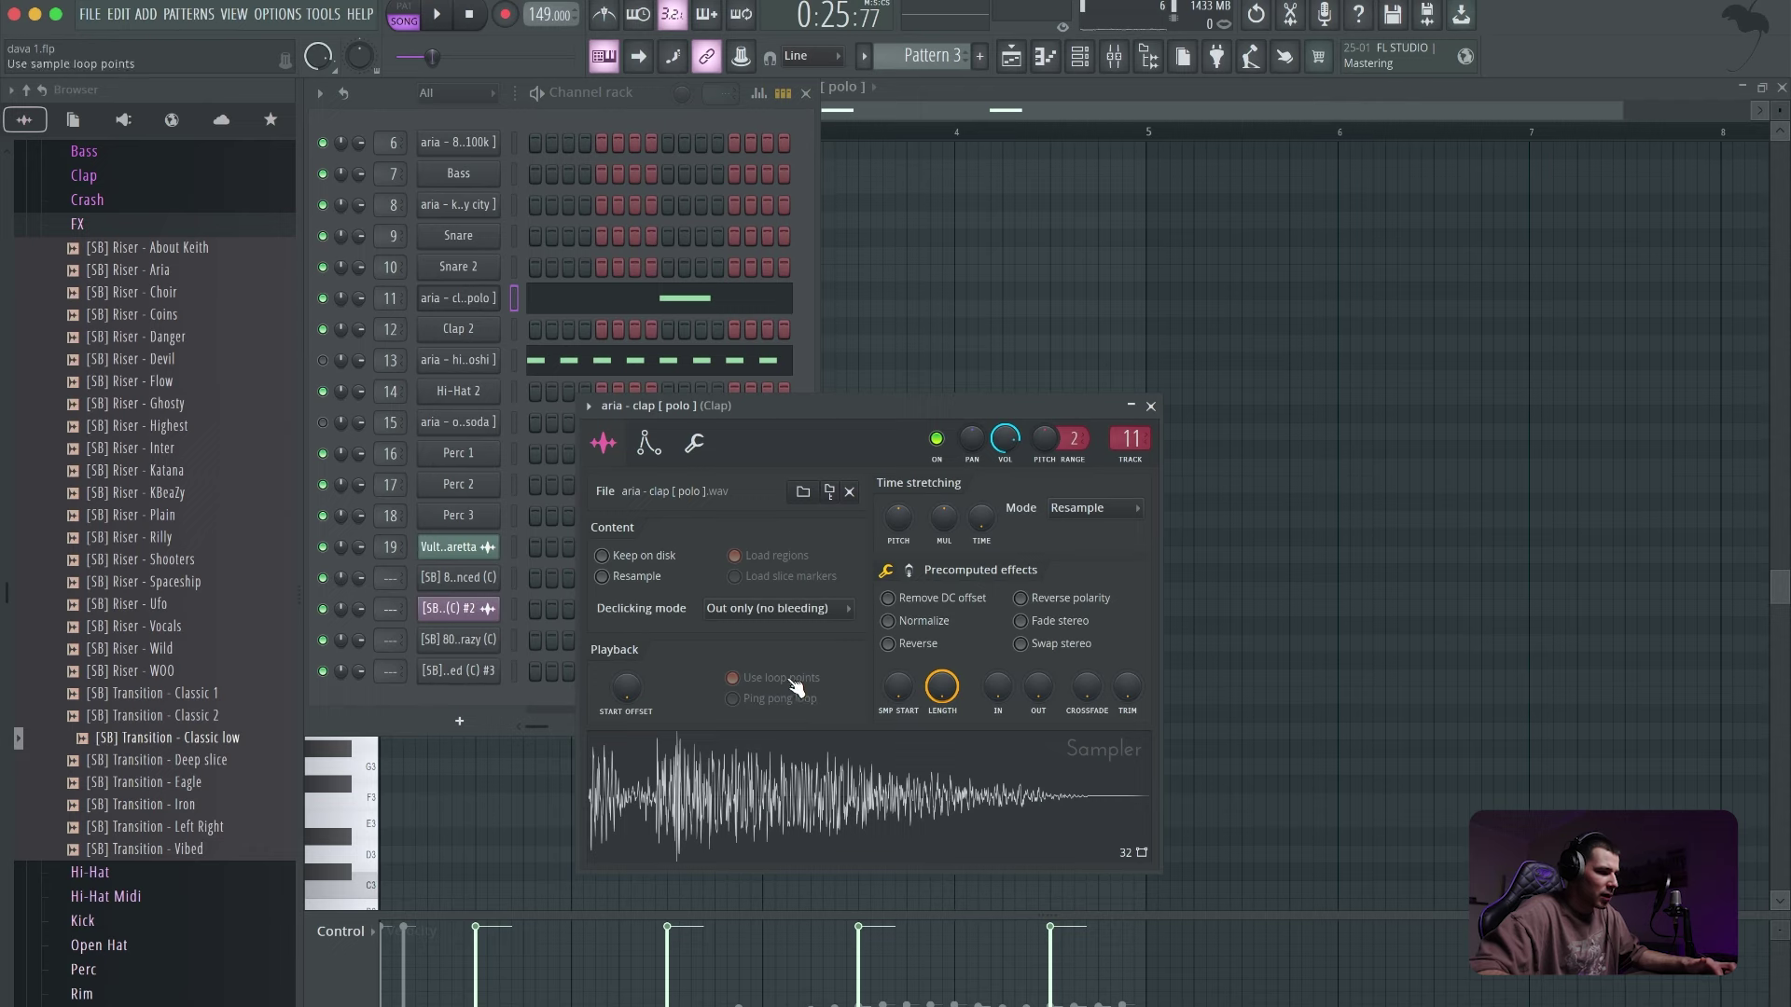
- Turn off loop points for the clap sample, add a slight fade-out and close its sampler settings
mouse_move(919, 690)
left_mouse_down()
mouse_move(920, 655)
mouse_move(949, 684)
left_mouse_up()
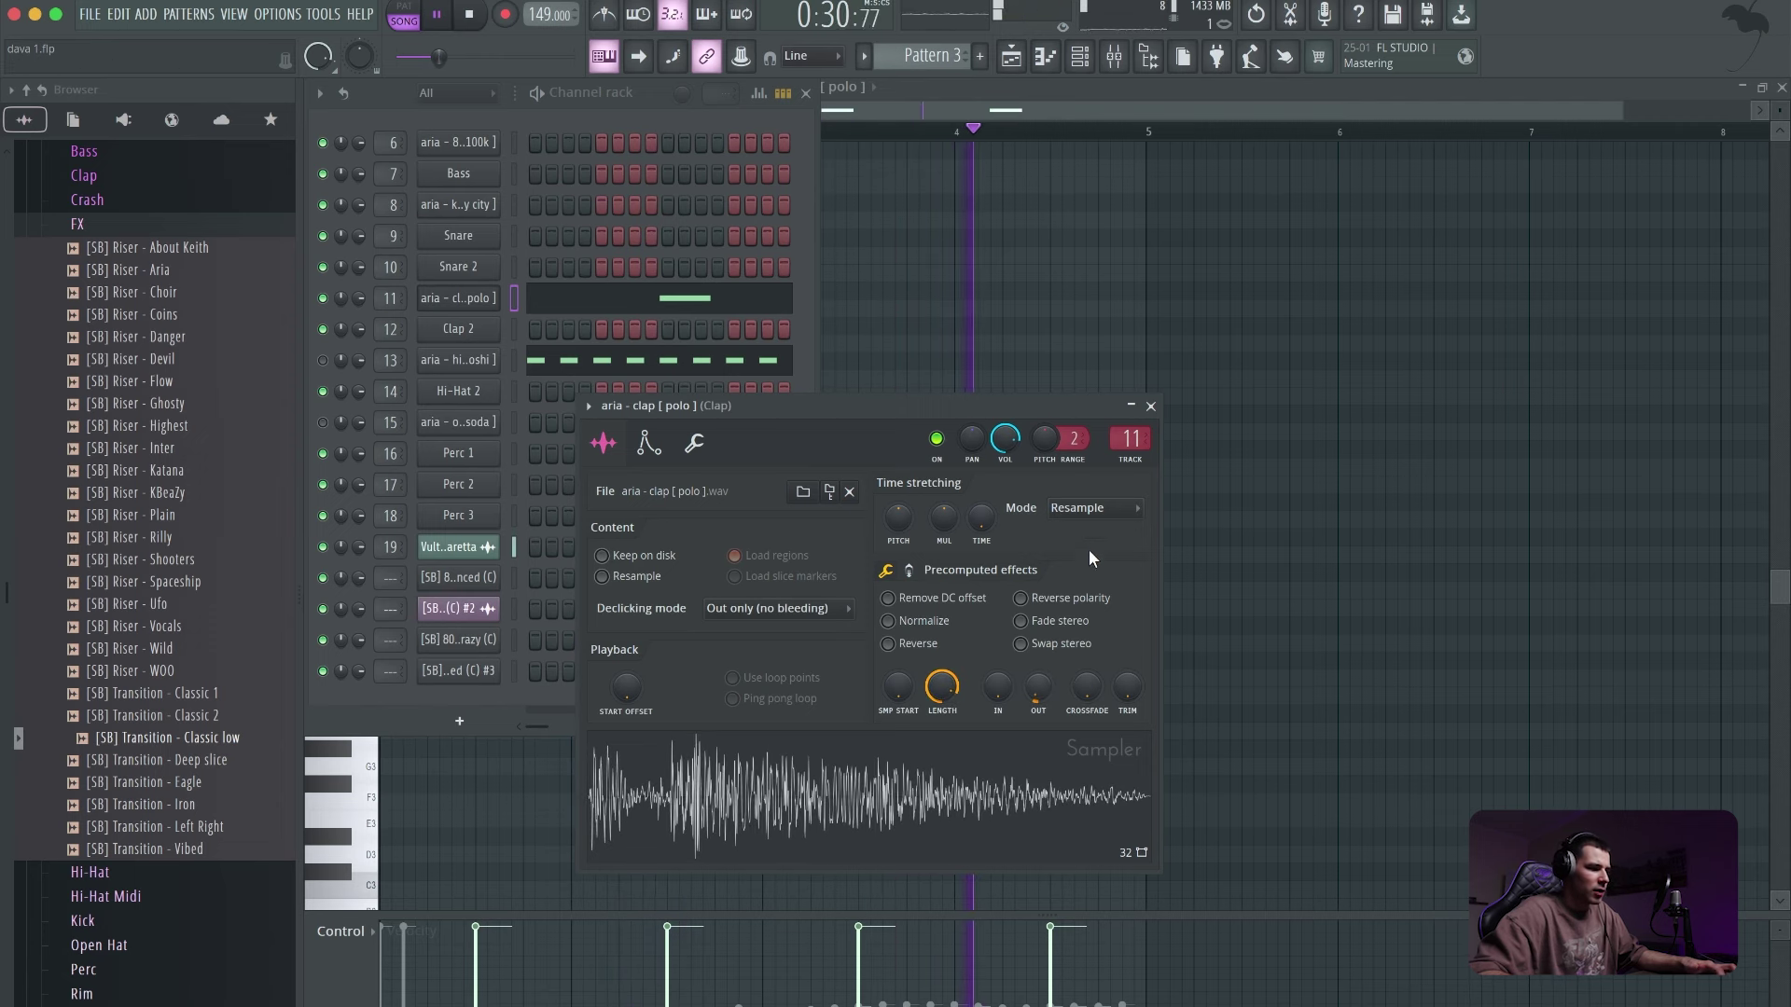
left_click(1149, 406)
key("space")
- Lower the velocity of all four clap notes and play the arrangement
left_click_drag(1165, 407, 490, 494)
scroll(689, 505, "down", 2)
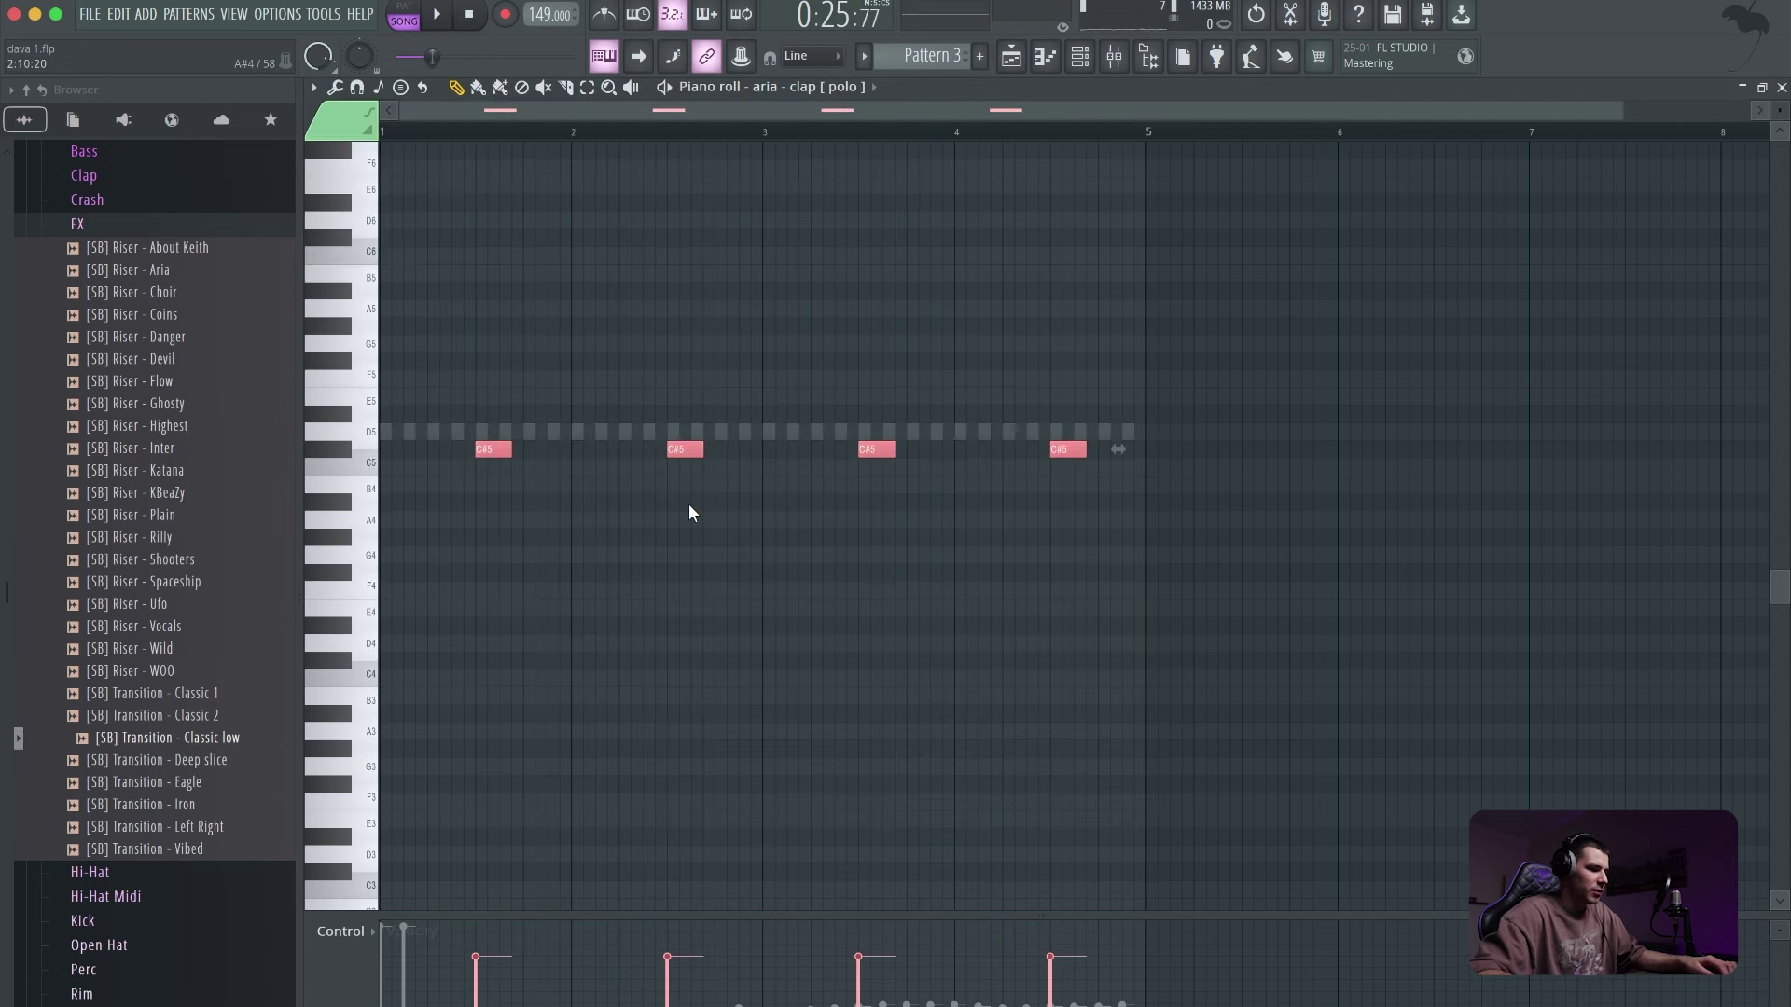
left_click(796, 588)
right_click(798, 588)
key("space")
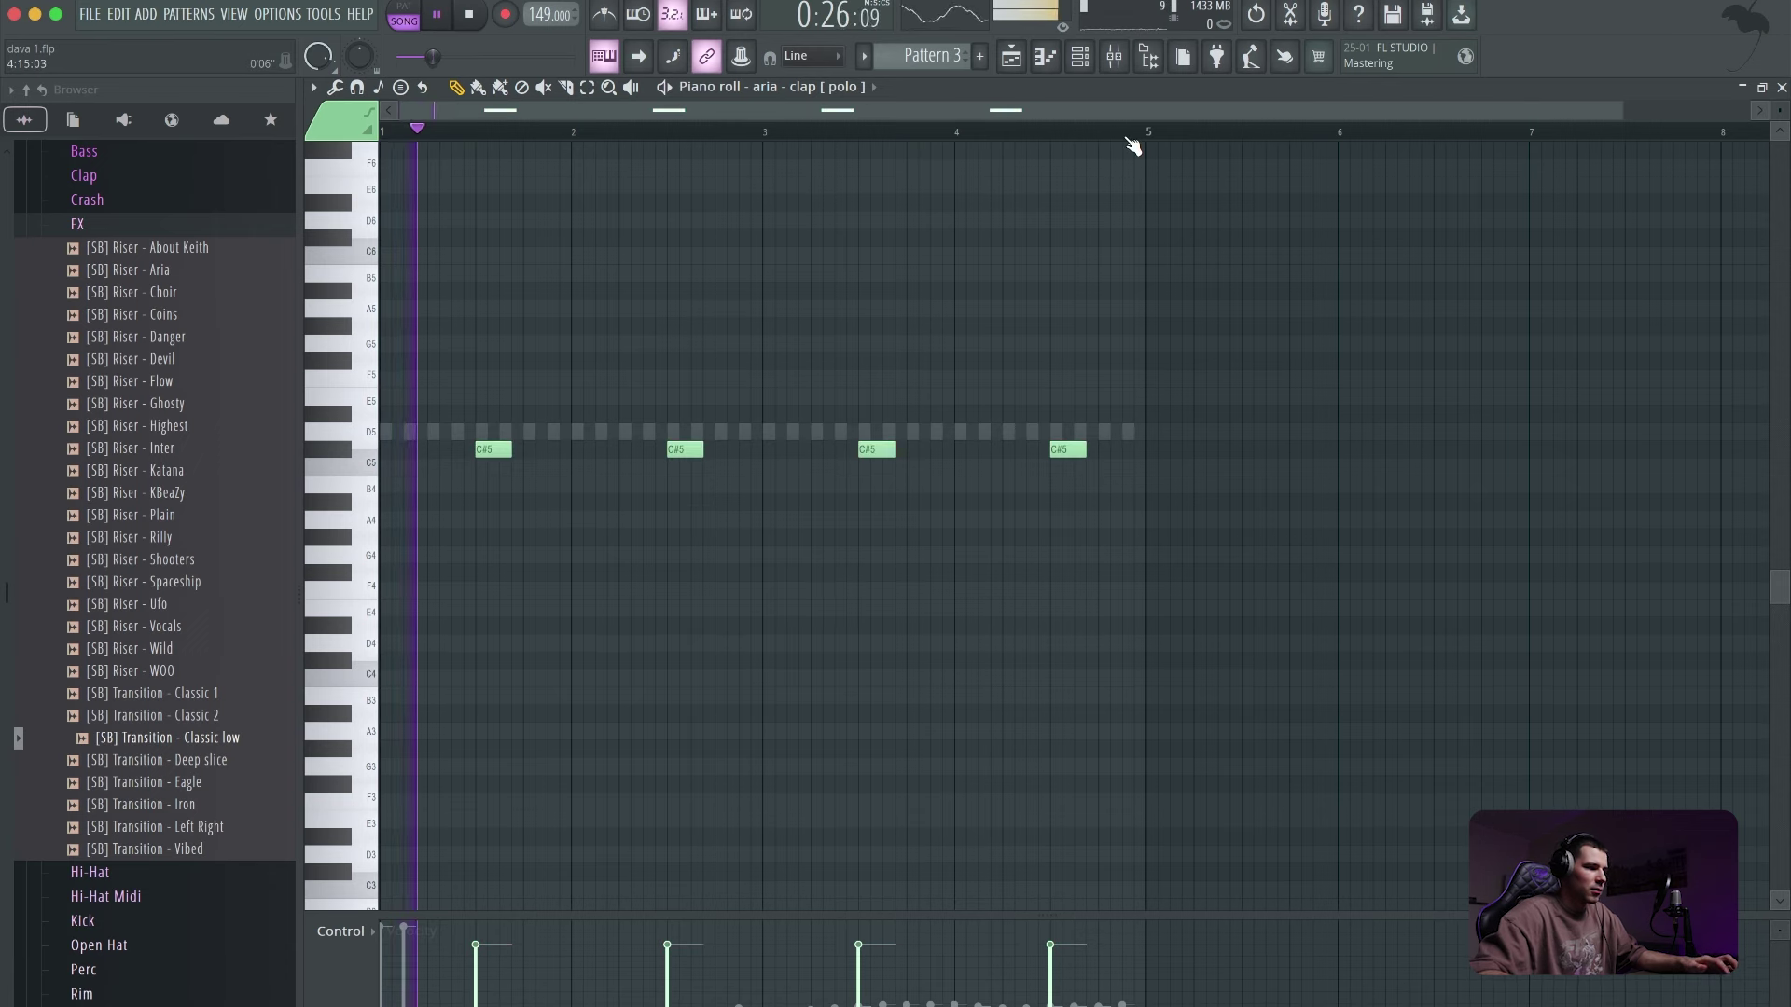
- Slightly adjust the clap channel's volume in the channel rack and play the arrangement to check it
left_click(1079, 56)
key("space")
left_click_drag(359, 297, 359, 285)
key("space")
key("space")
left_click(1079, 56)
left_click(1079, 55)
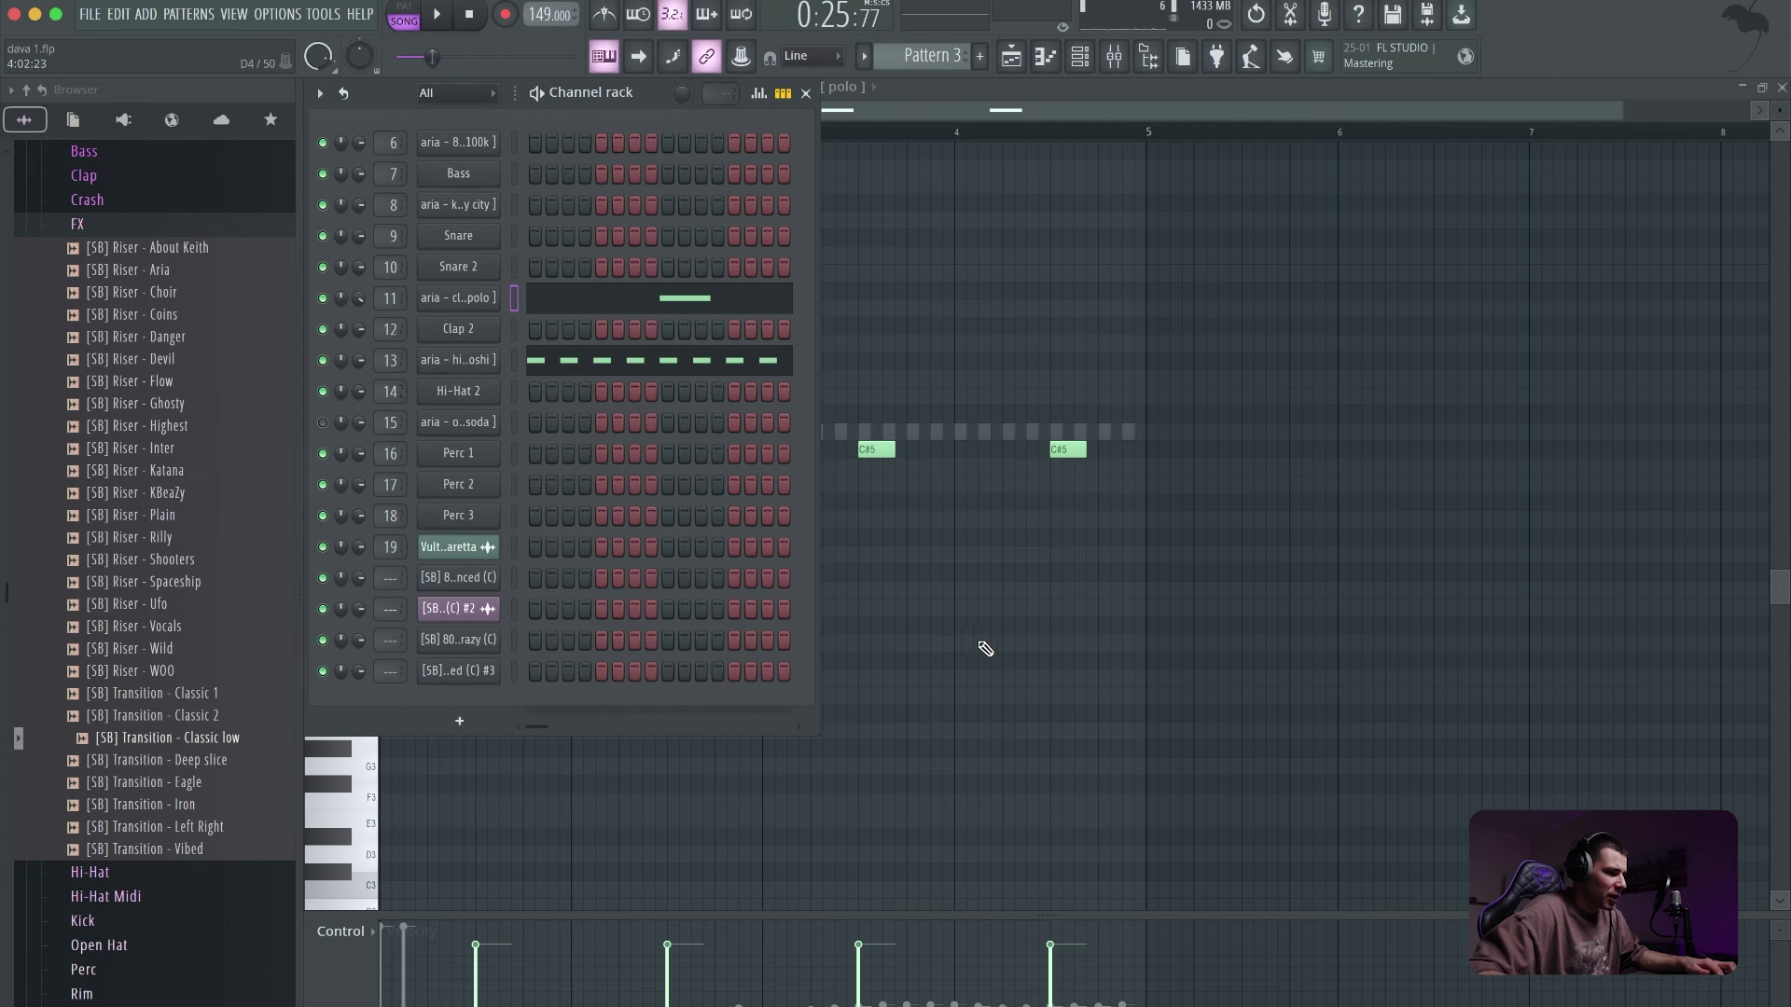
key("F6")
key("space")
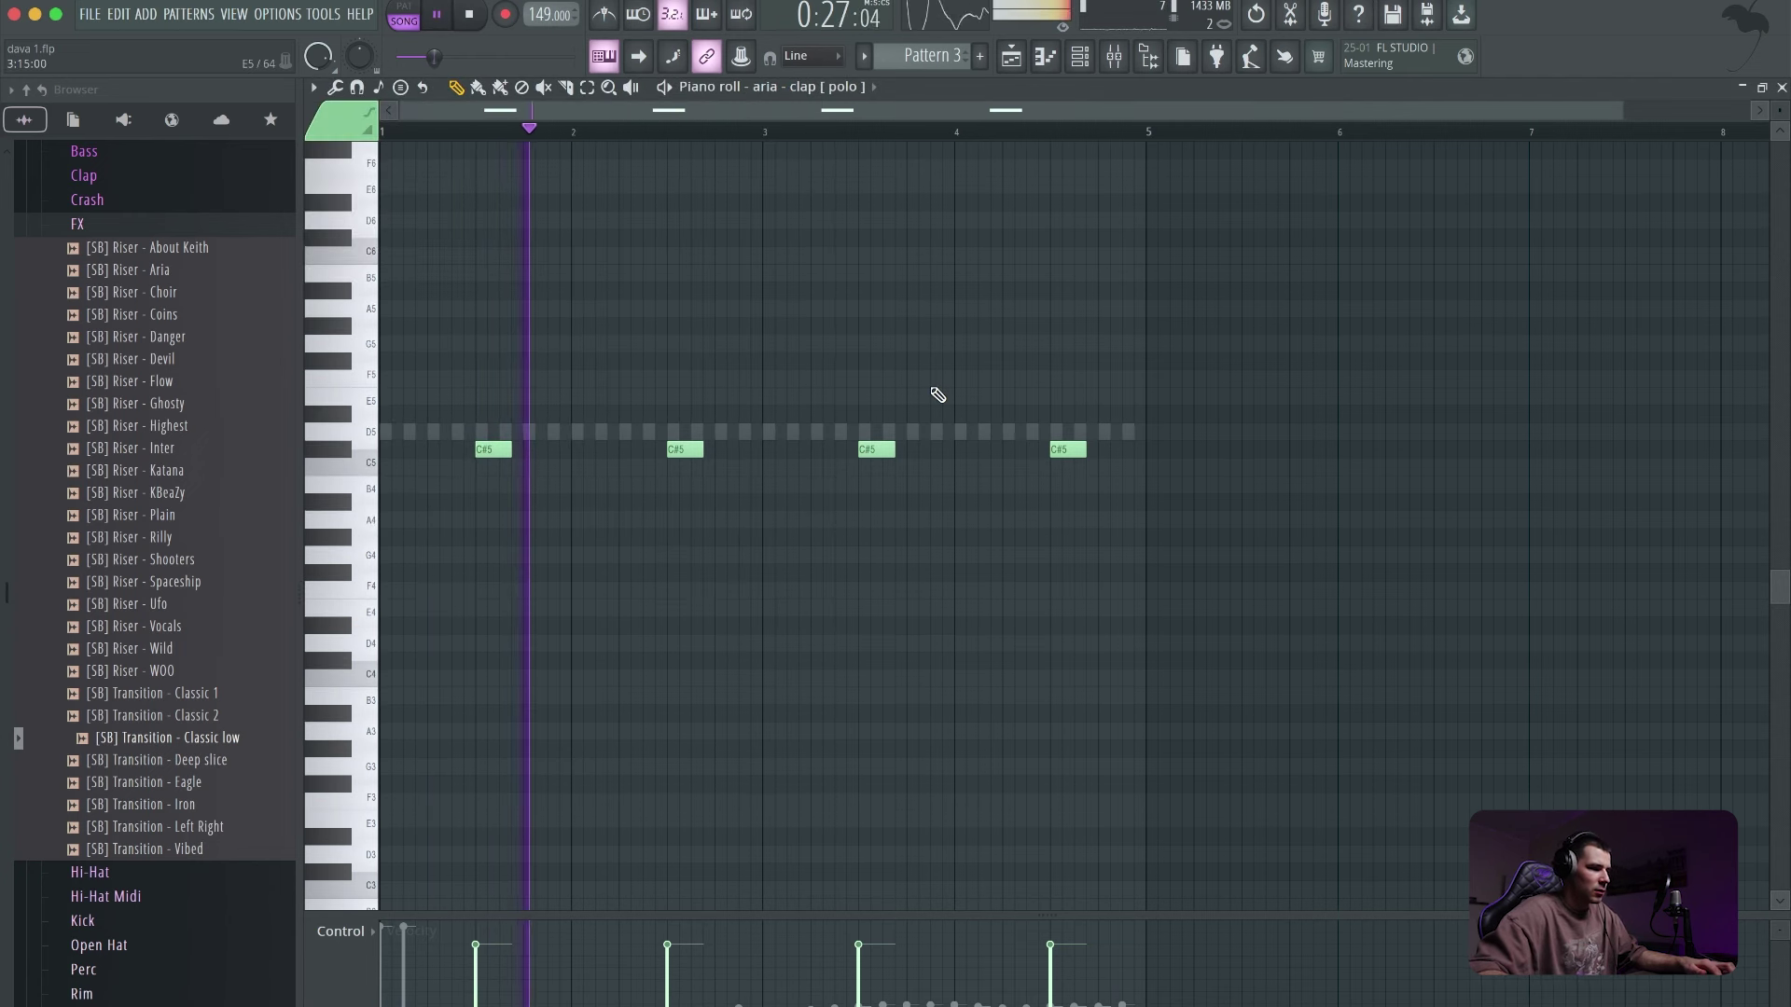
key("space")
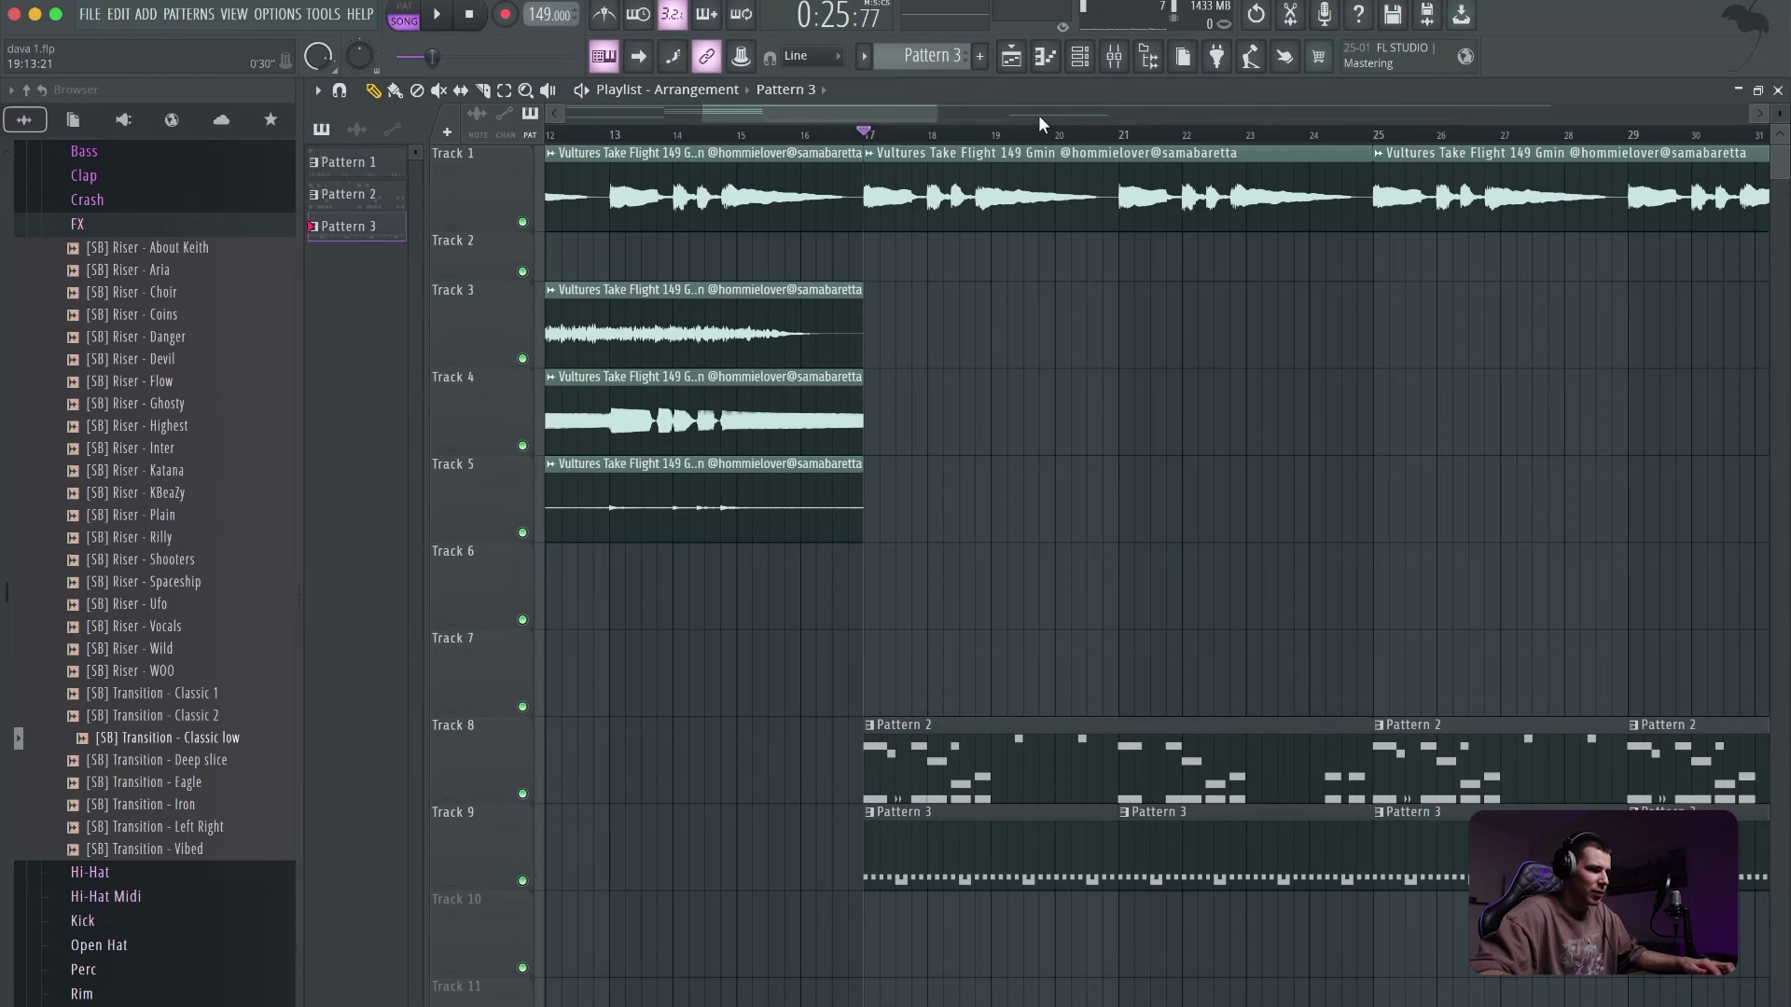
- Clear the leftover hi-hat notes from Pattern 2 in the piano roll and return to the playlist
double_click(1069, 757)
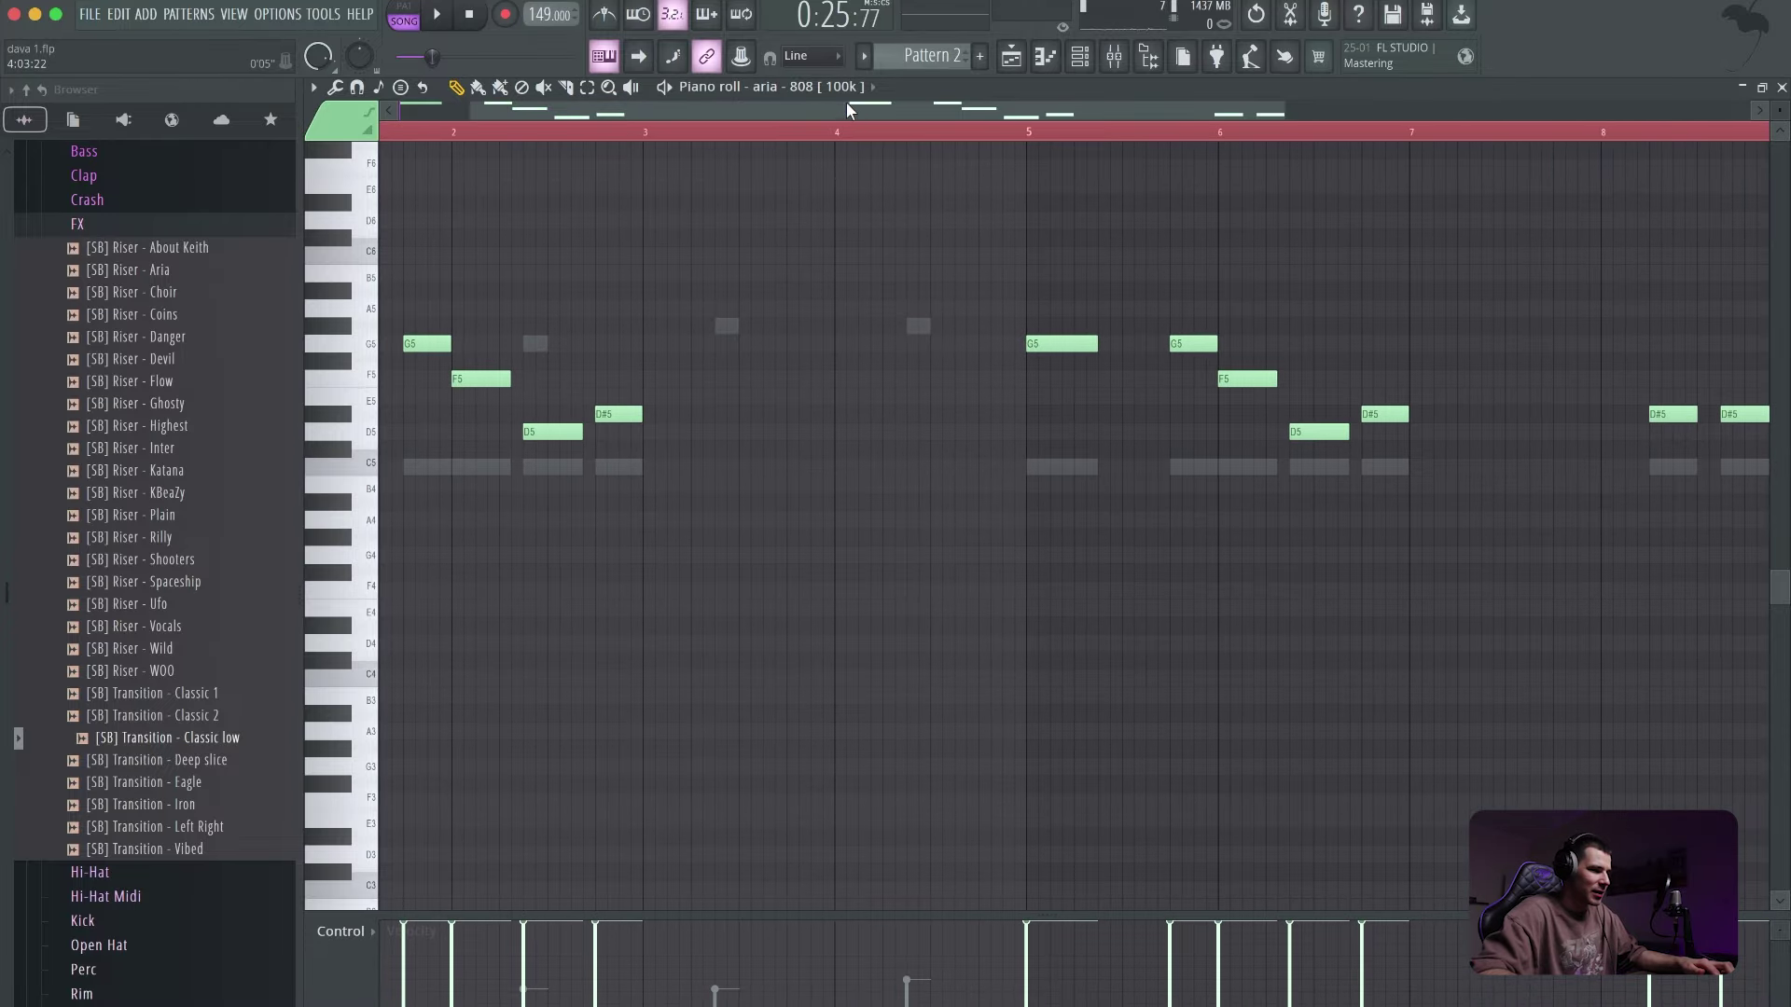
left_click(845, 89)
left_click(835, 418)
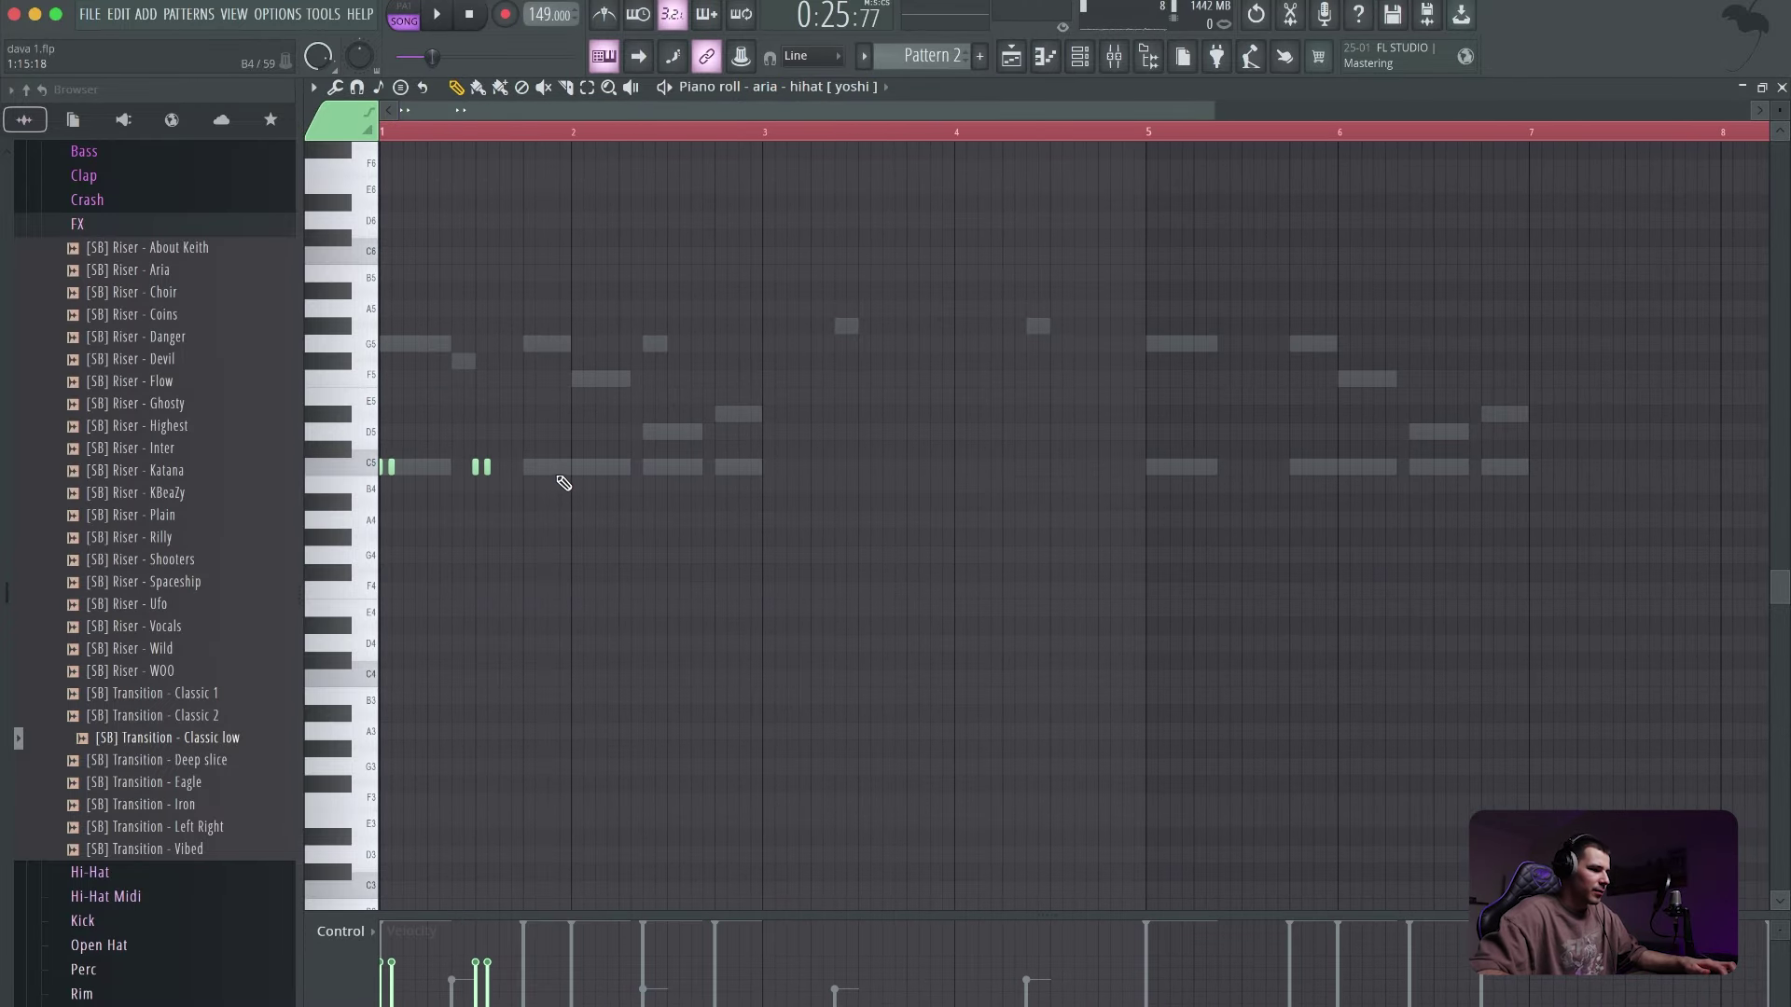
left_click(1014, 71)
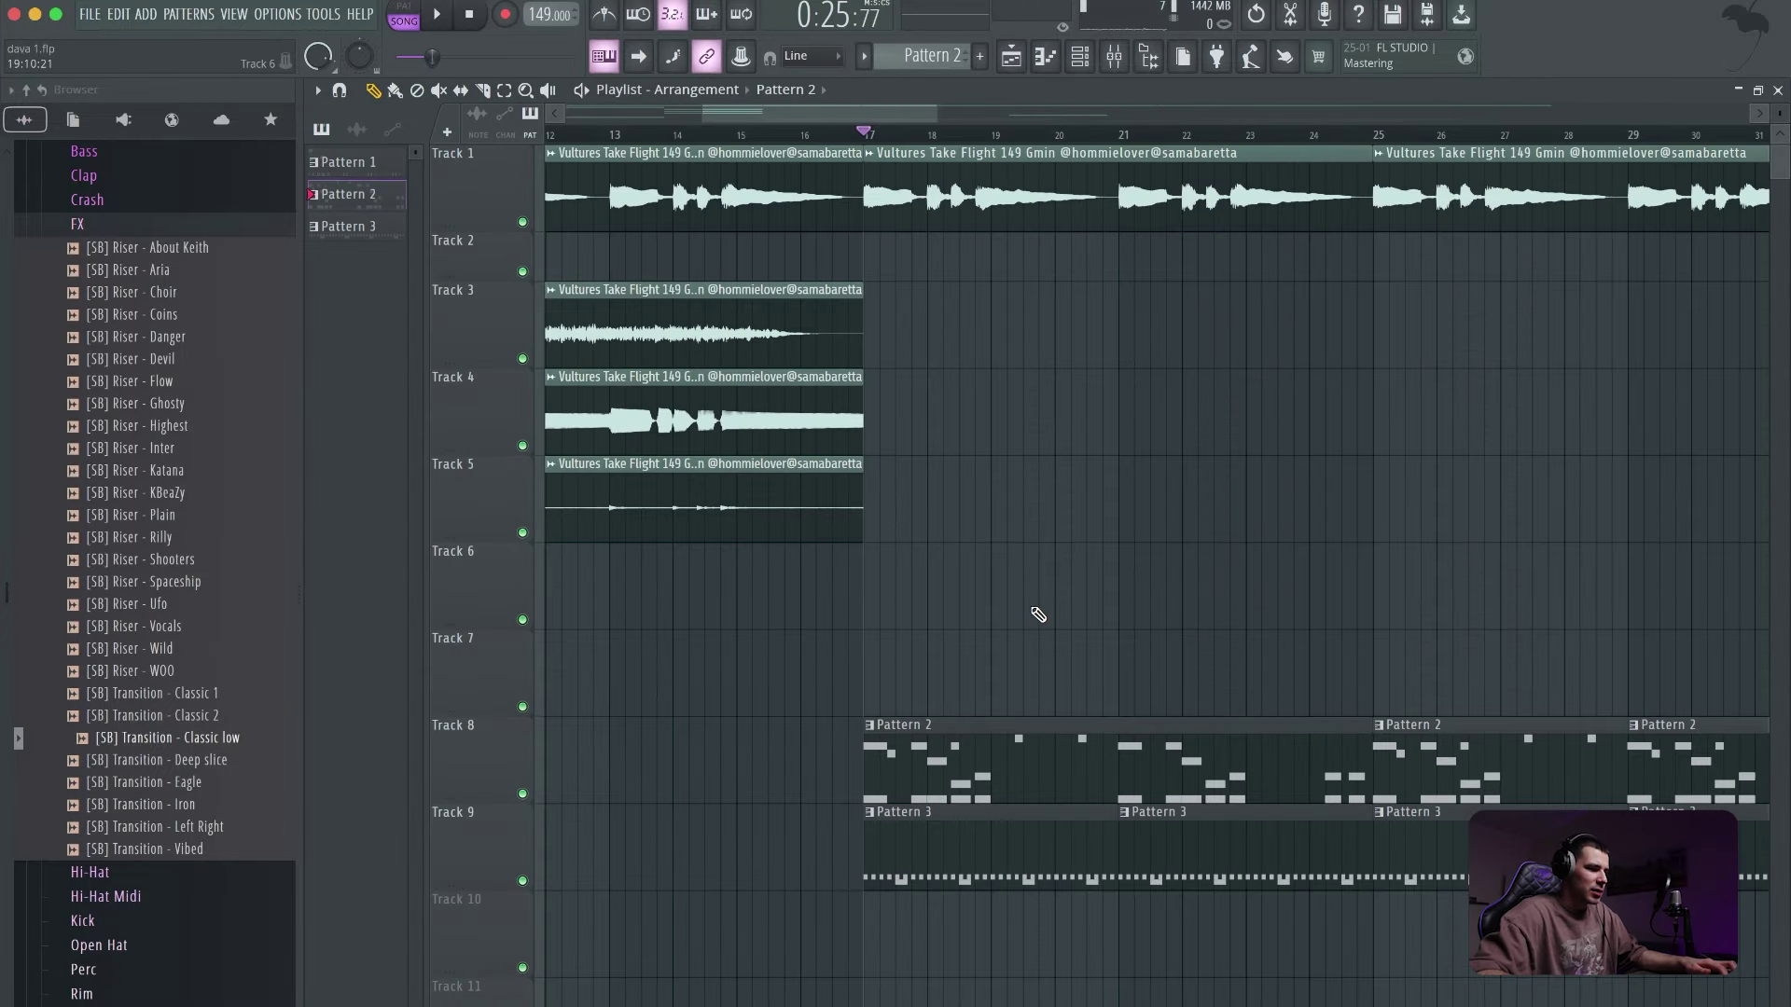
- Add 1/4-step hi-hat rolls to bar 1 of Pattern 3 and transpose all its hi-hats to C#5
double_click(949, 874)
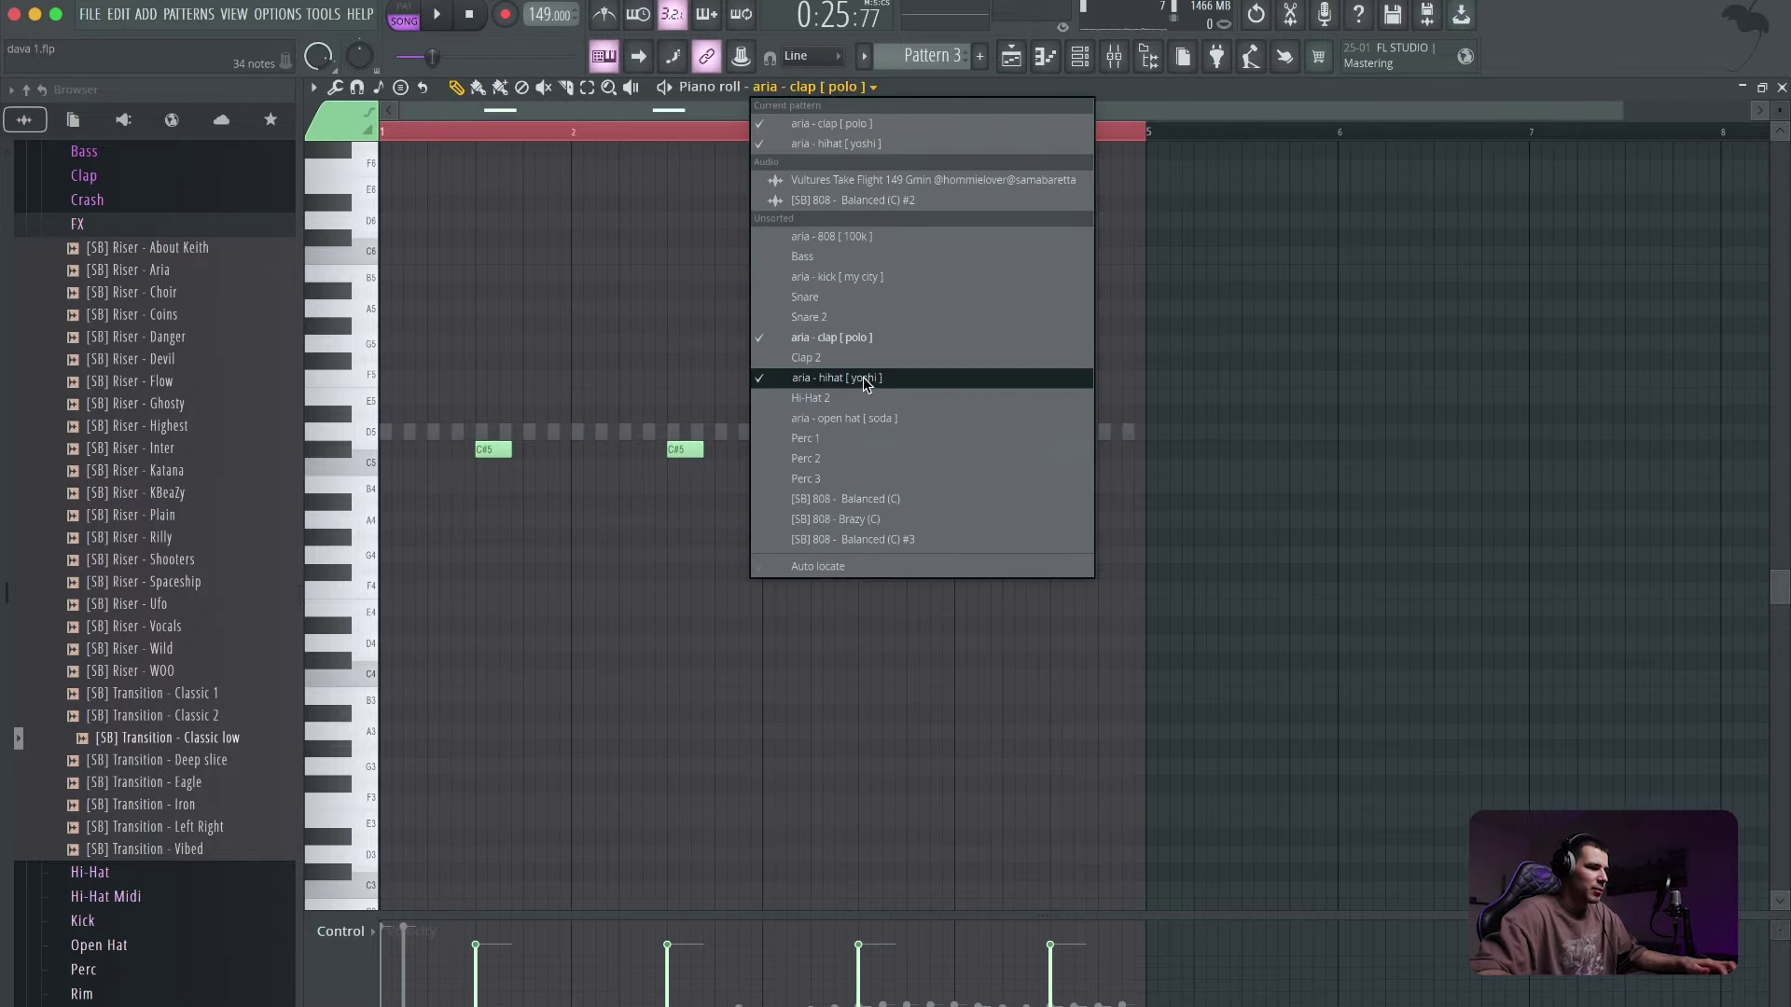
left_click(836, 377)
left_click_drag(1620, 110, 544, 110)
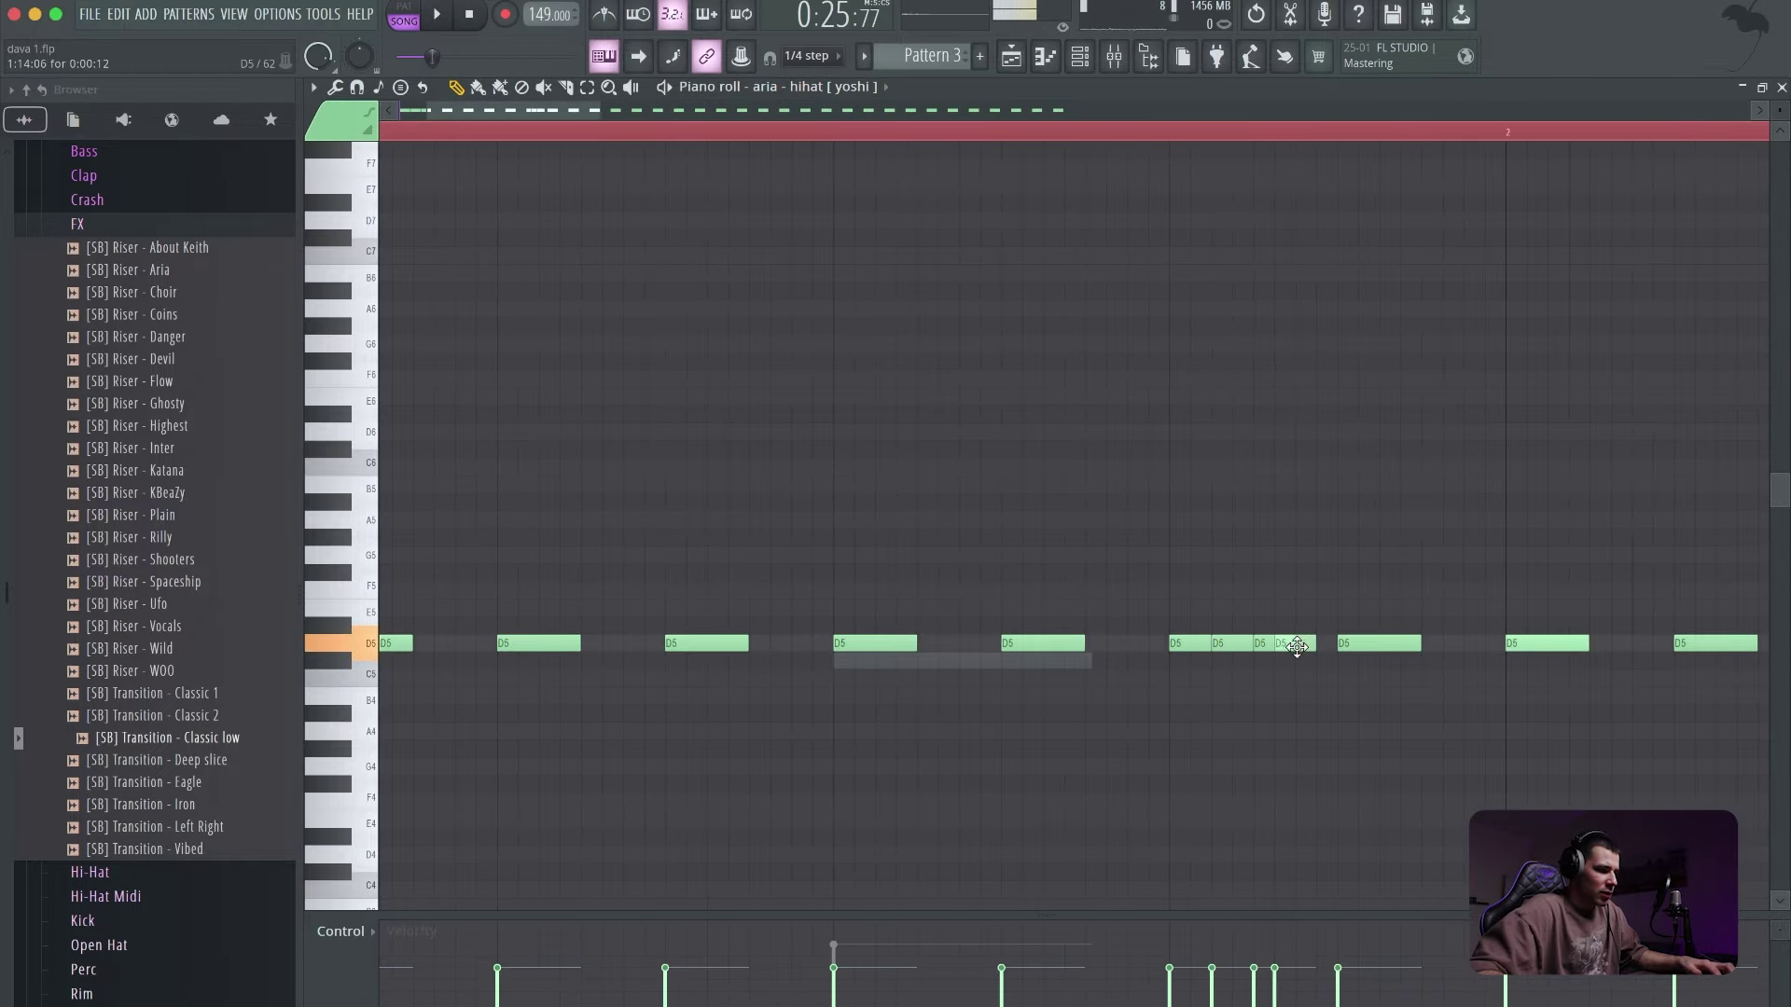
key("space")
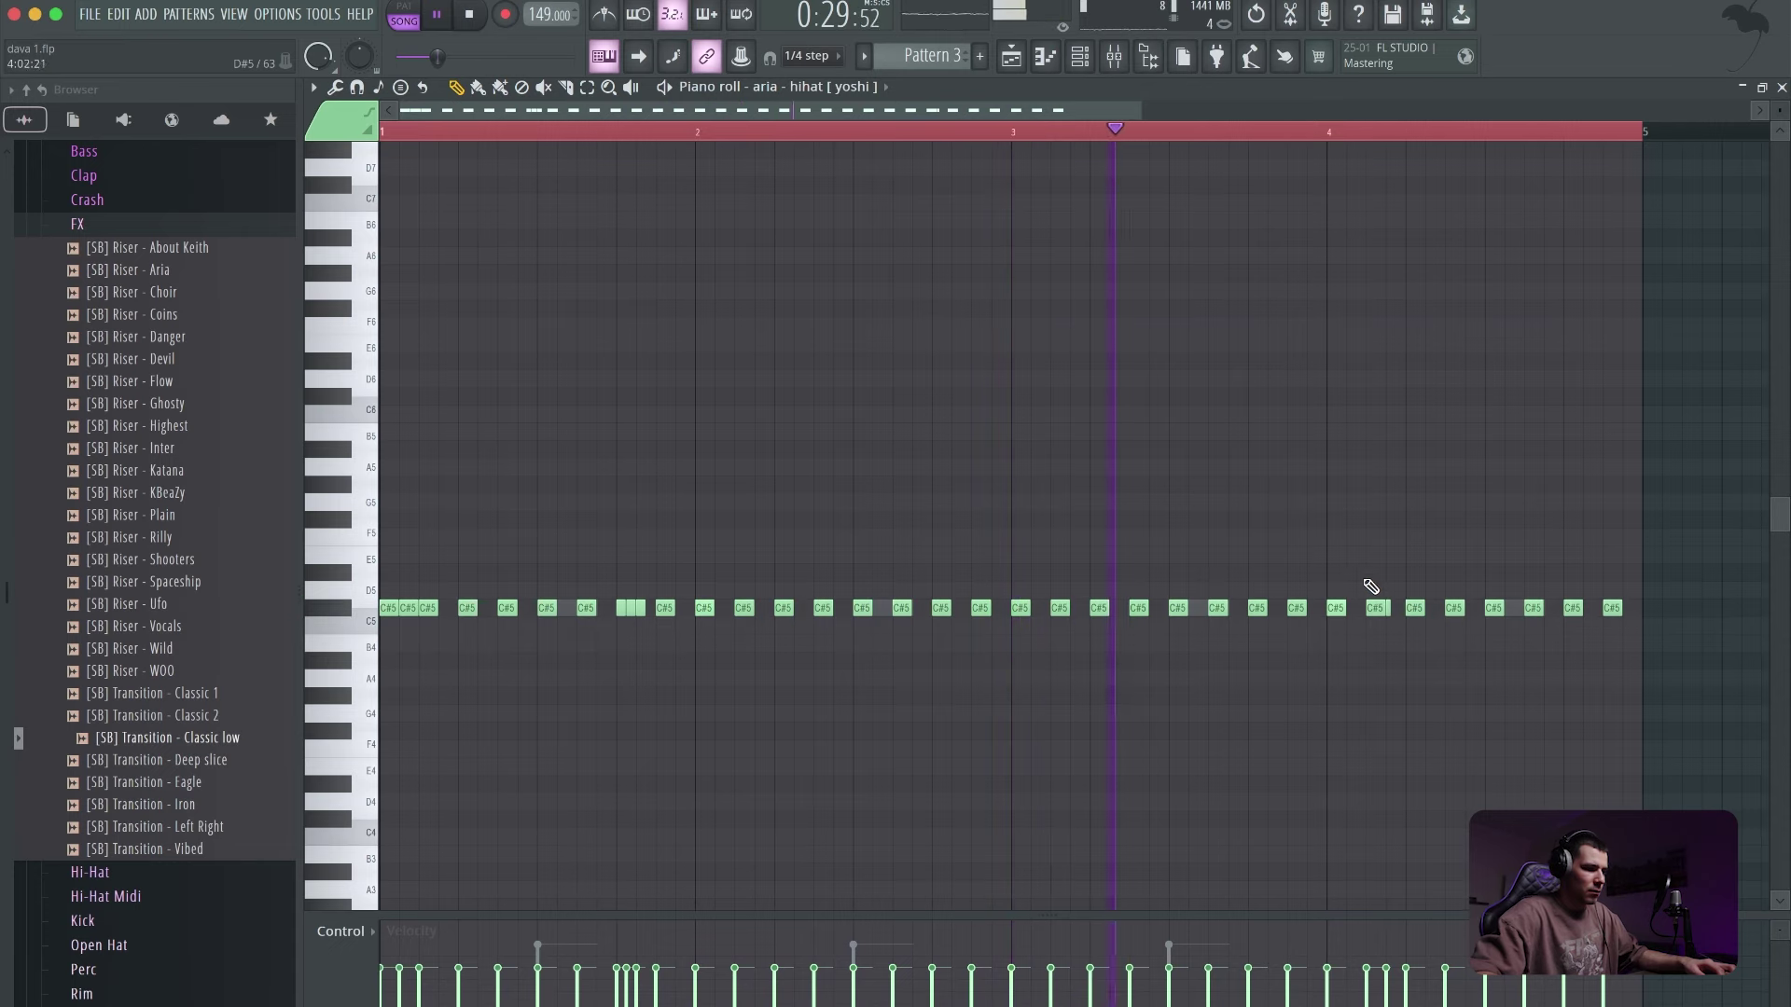
key("space")
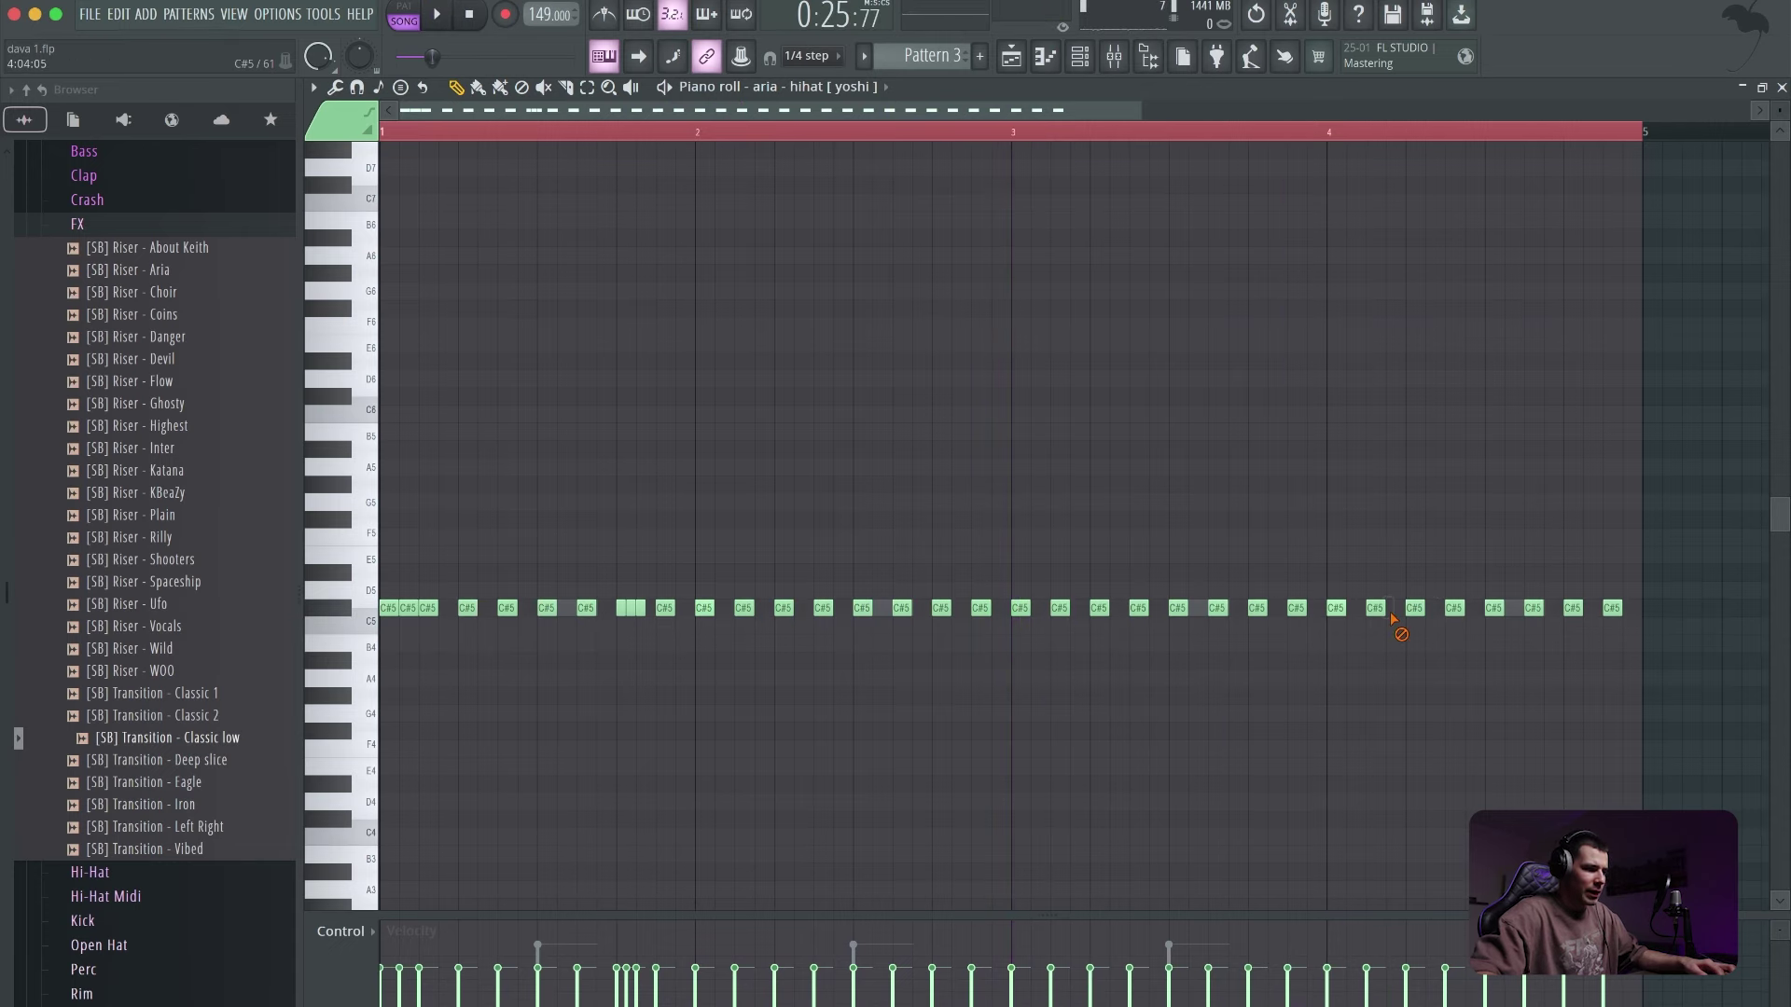
- Add hi-hat rolls in bars 3 and 4 with 1/3 step snap, and set the snap back to Line
left_click(807, 58)
left_click(812, 186)
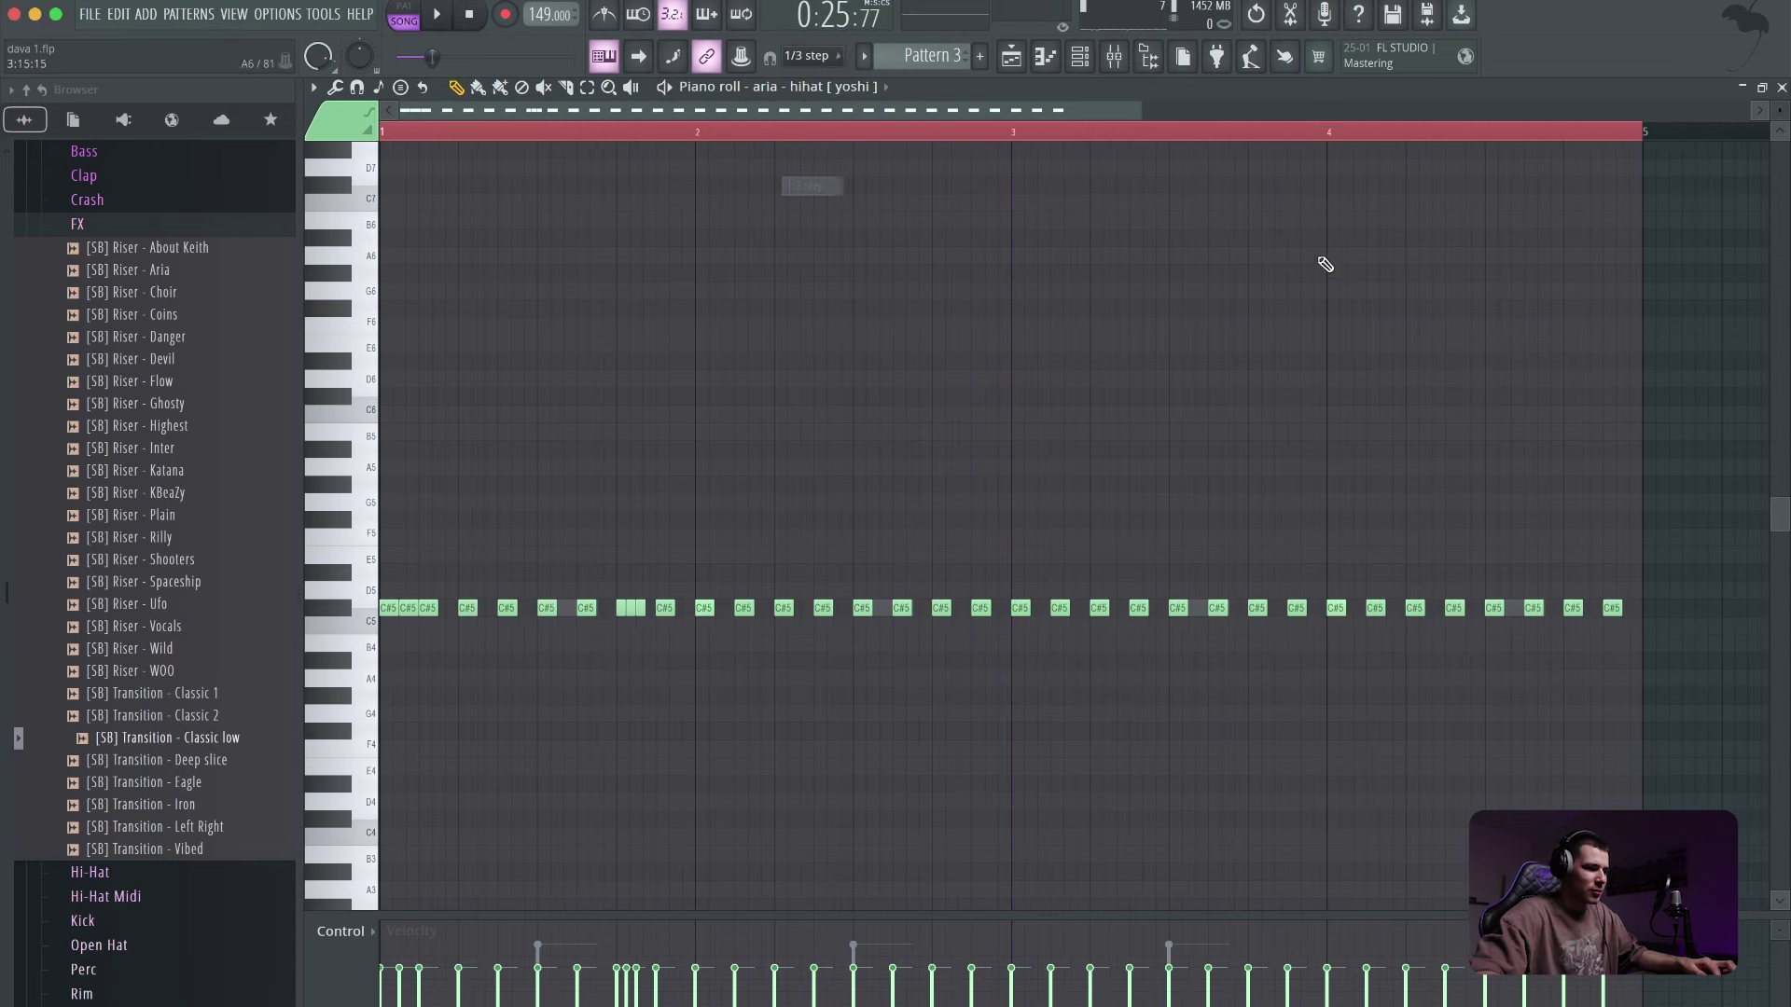
left_click_drag(1140, 109, 1145, 108)
left_click_drag(1110, 107, 1186, 108)
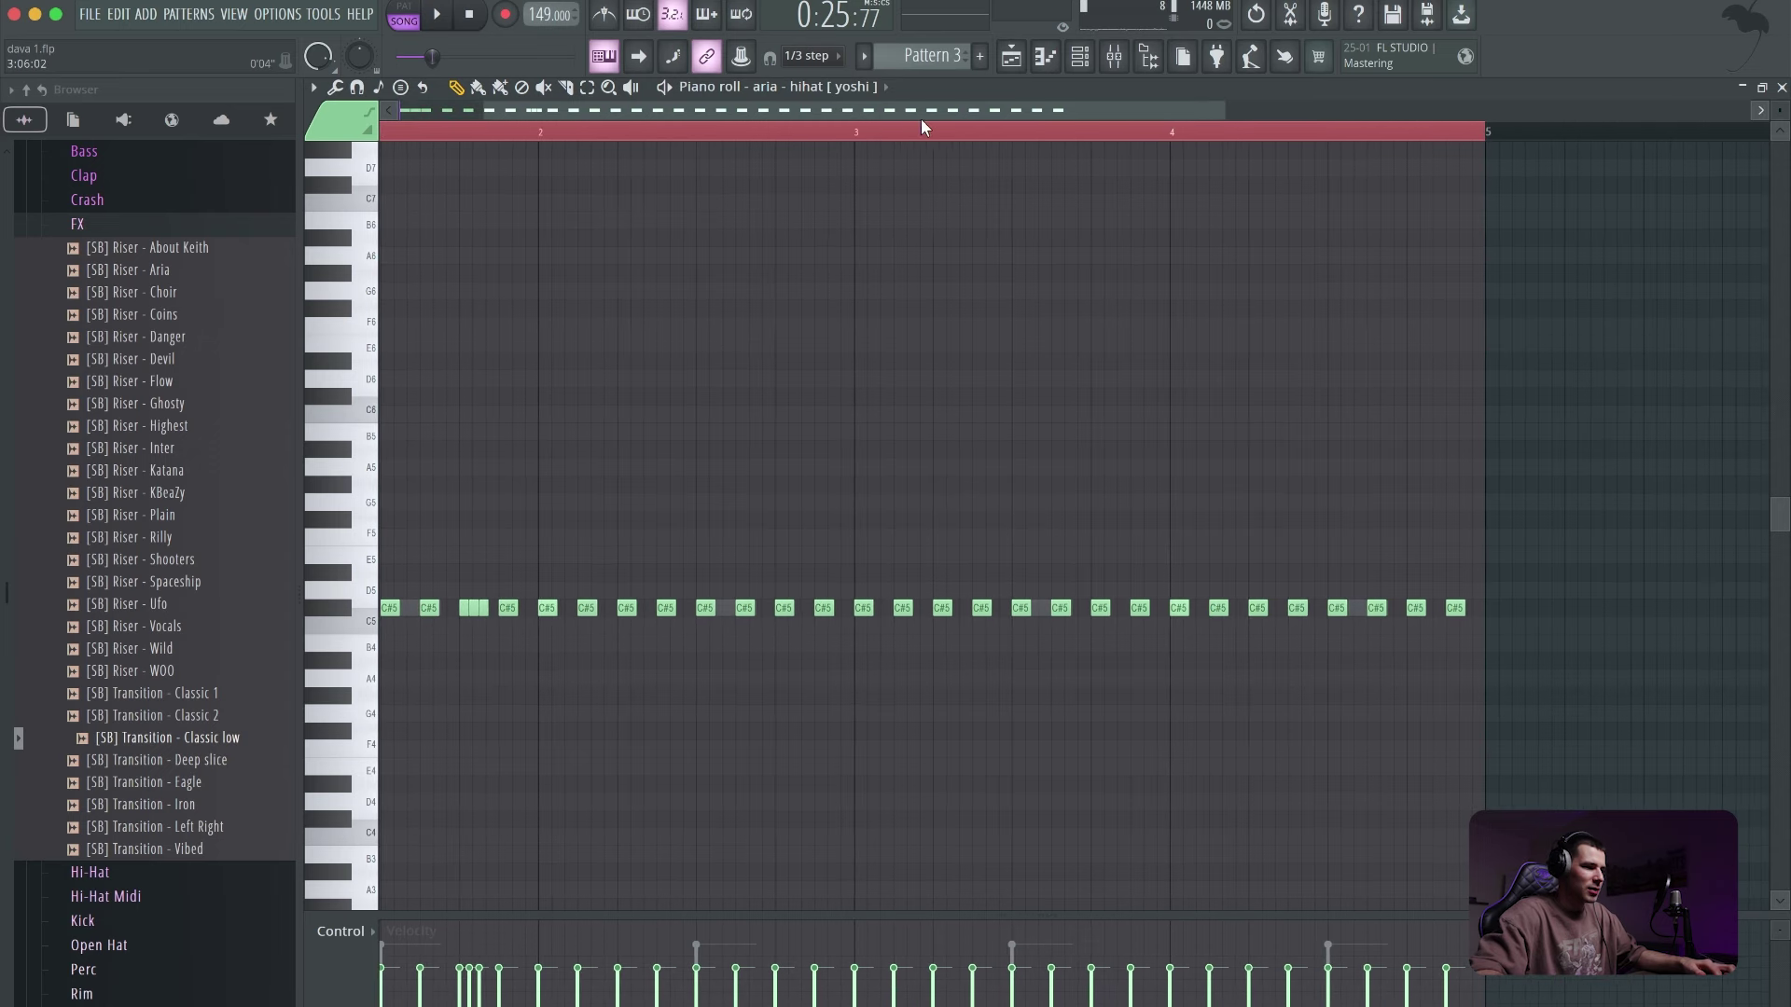
left_click(811, 56)
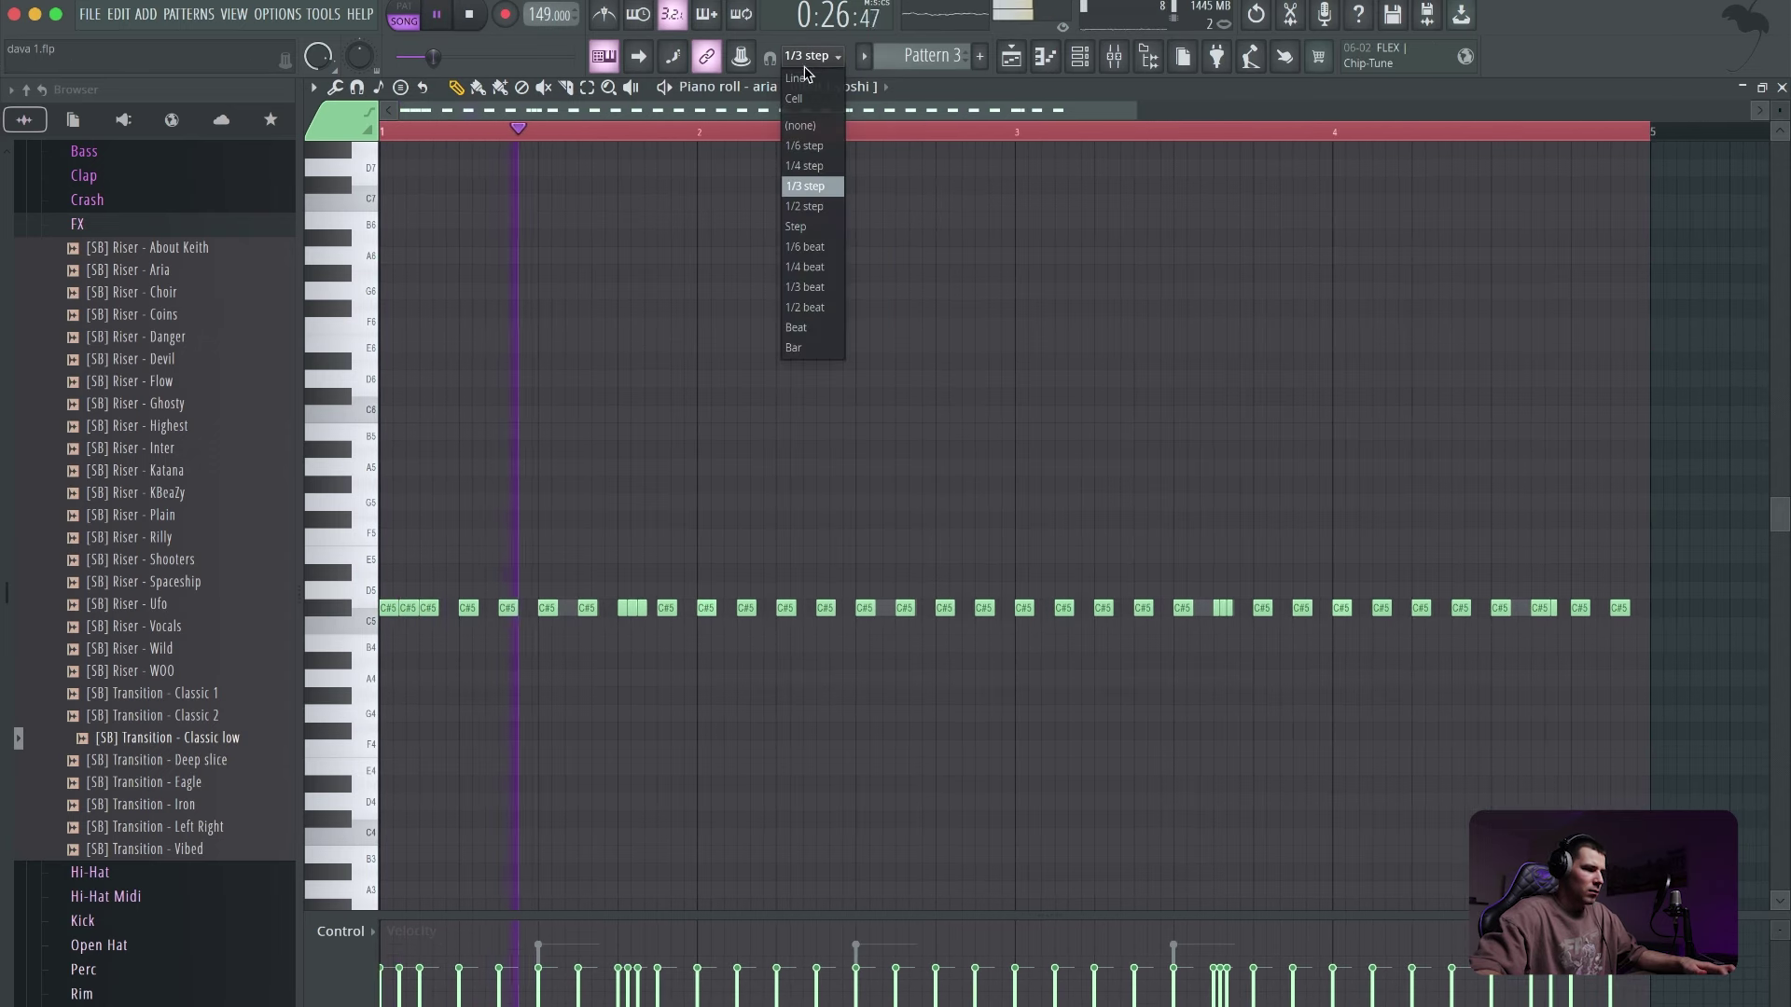
left_click(811, 84)
left_click(1212, 135, "ctrl")
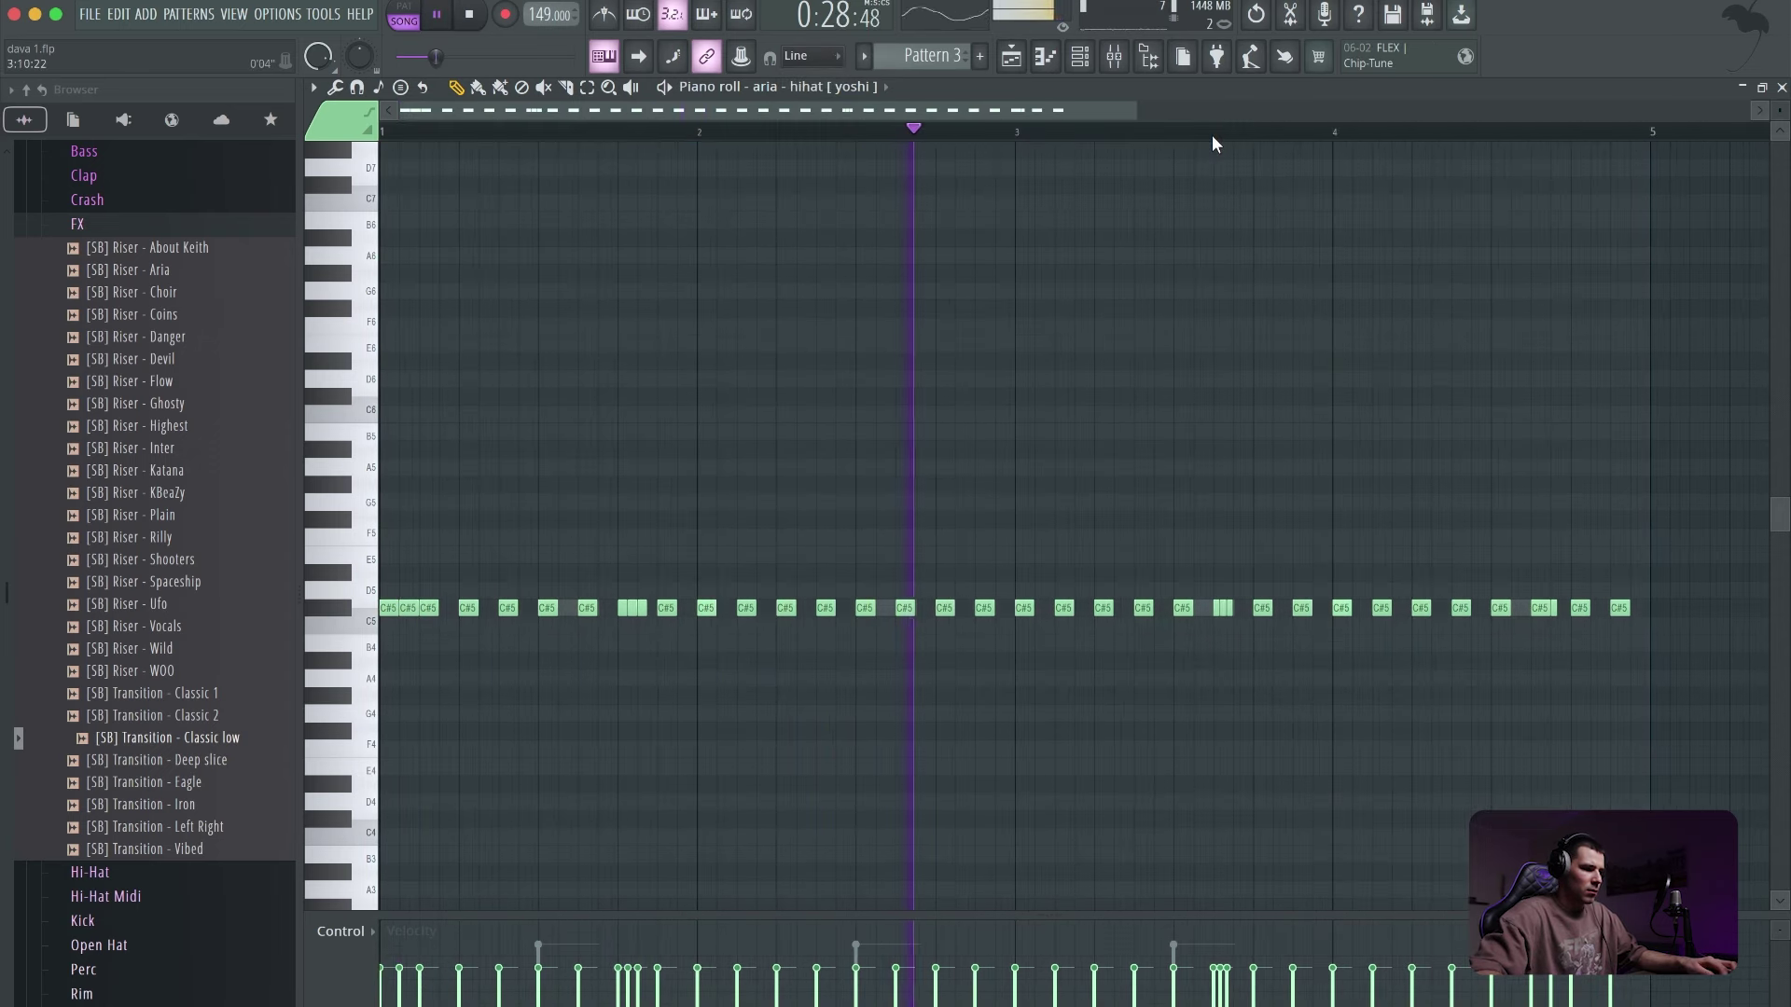
- Replace the hi-hat channel's sample with [SB] Hi-Hat - Tombstone from the Scori One Man Army Drumkit and play it
left_click(1082, 58)
left_click(201, 226)
scroll(182, 307, "up", 3)
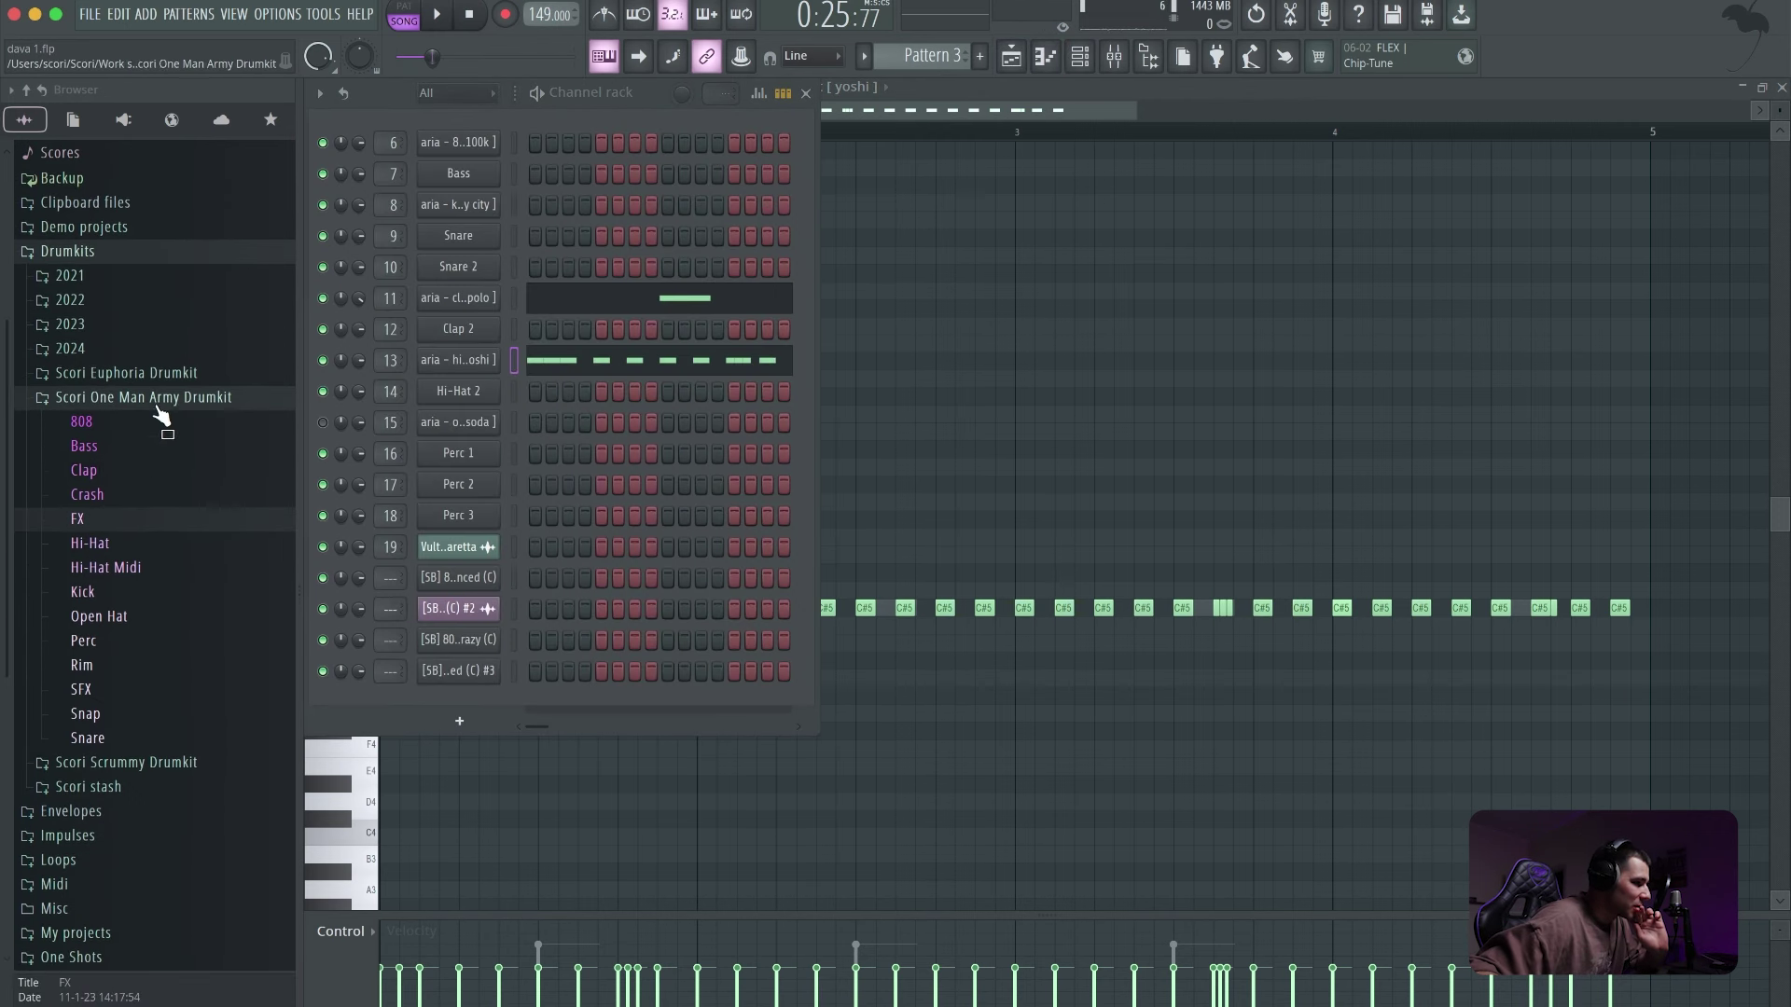
left_click(133, 546)
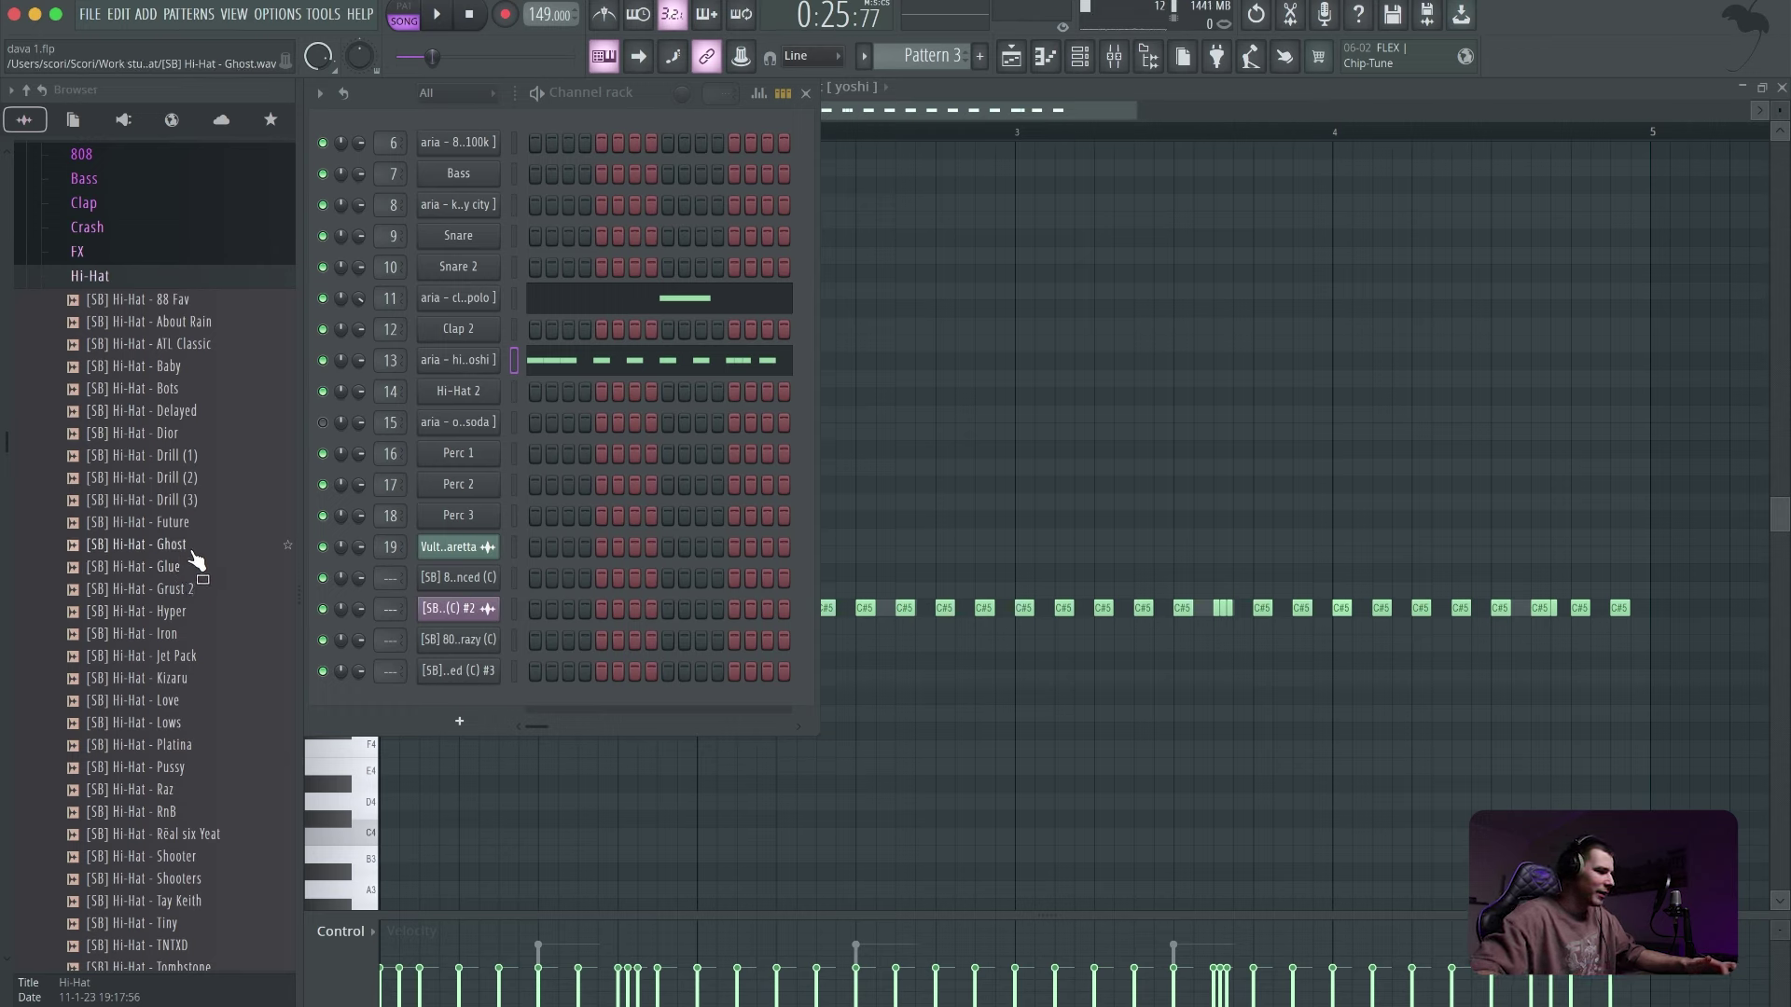
left_click(197, 303)
left_click_drag(158, 789, 480, 360)
key("space")
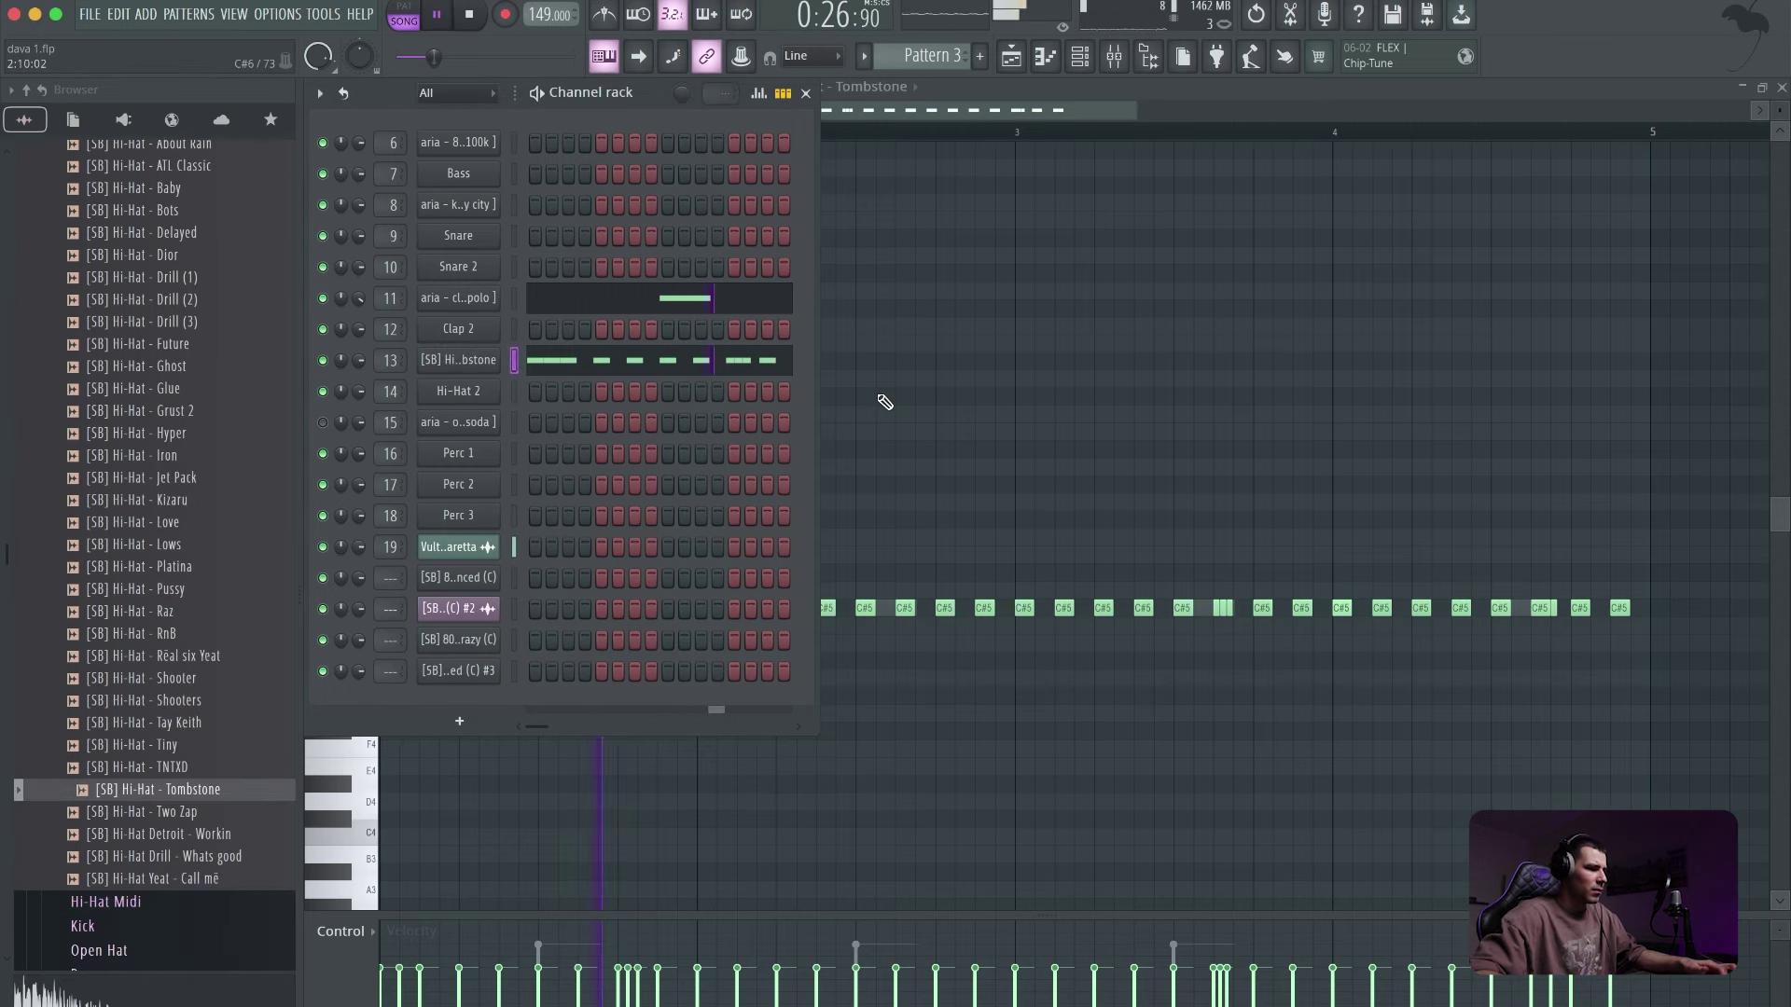
- Turn off loop points for the Tombstone hi-hat, add a fade-out to the sample and play the arrangement
left_click(491, 391)
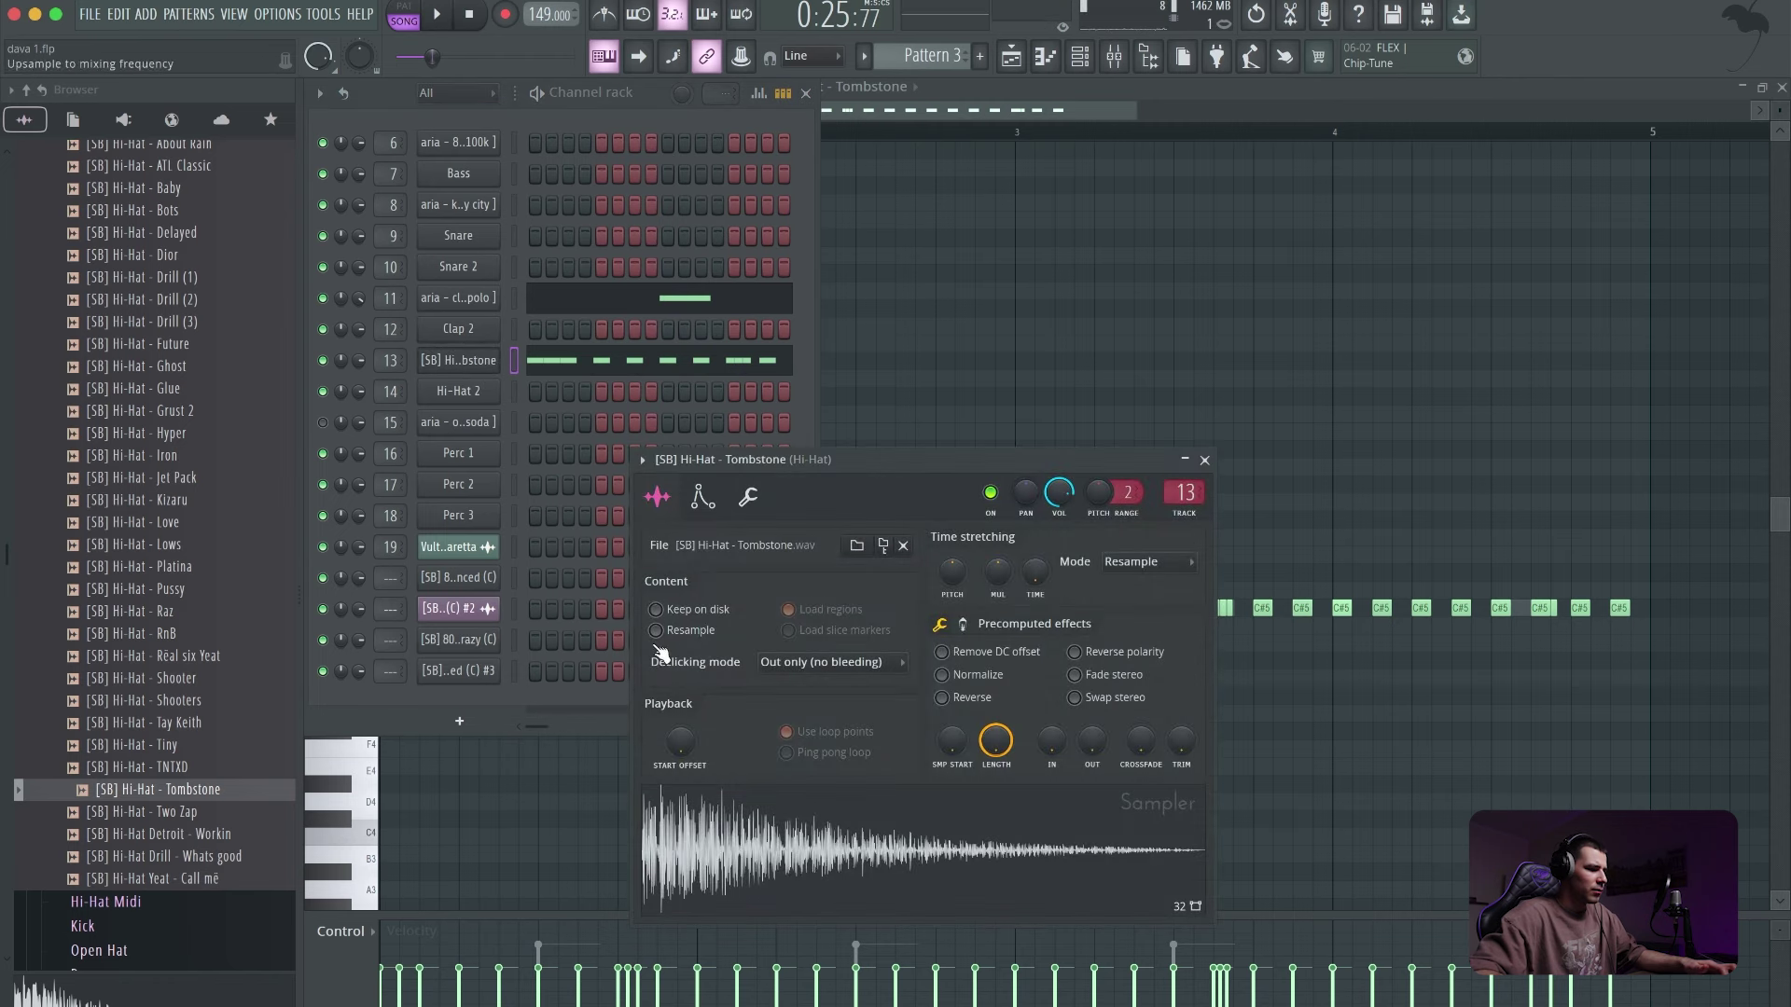
left_click(847, 737)
left_click_drag(1082, 747, 1082, 774)
key("space")
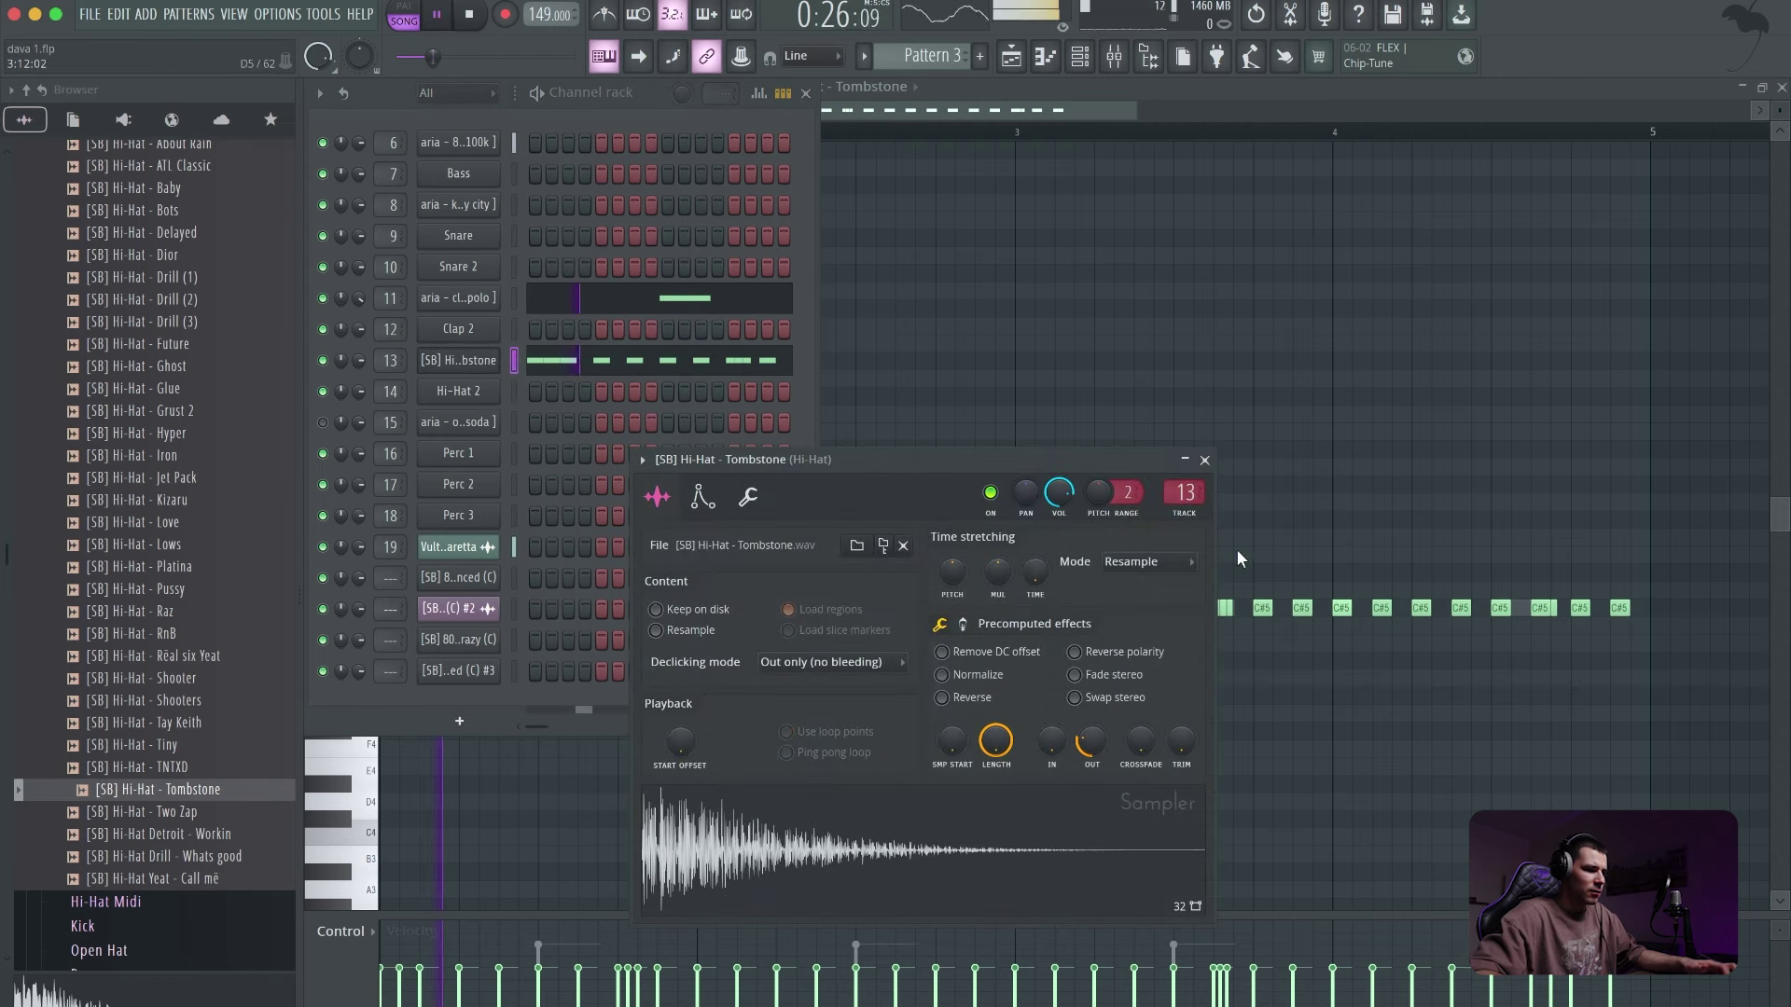
left_click(1205, 460)
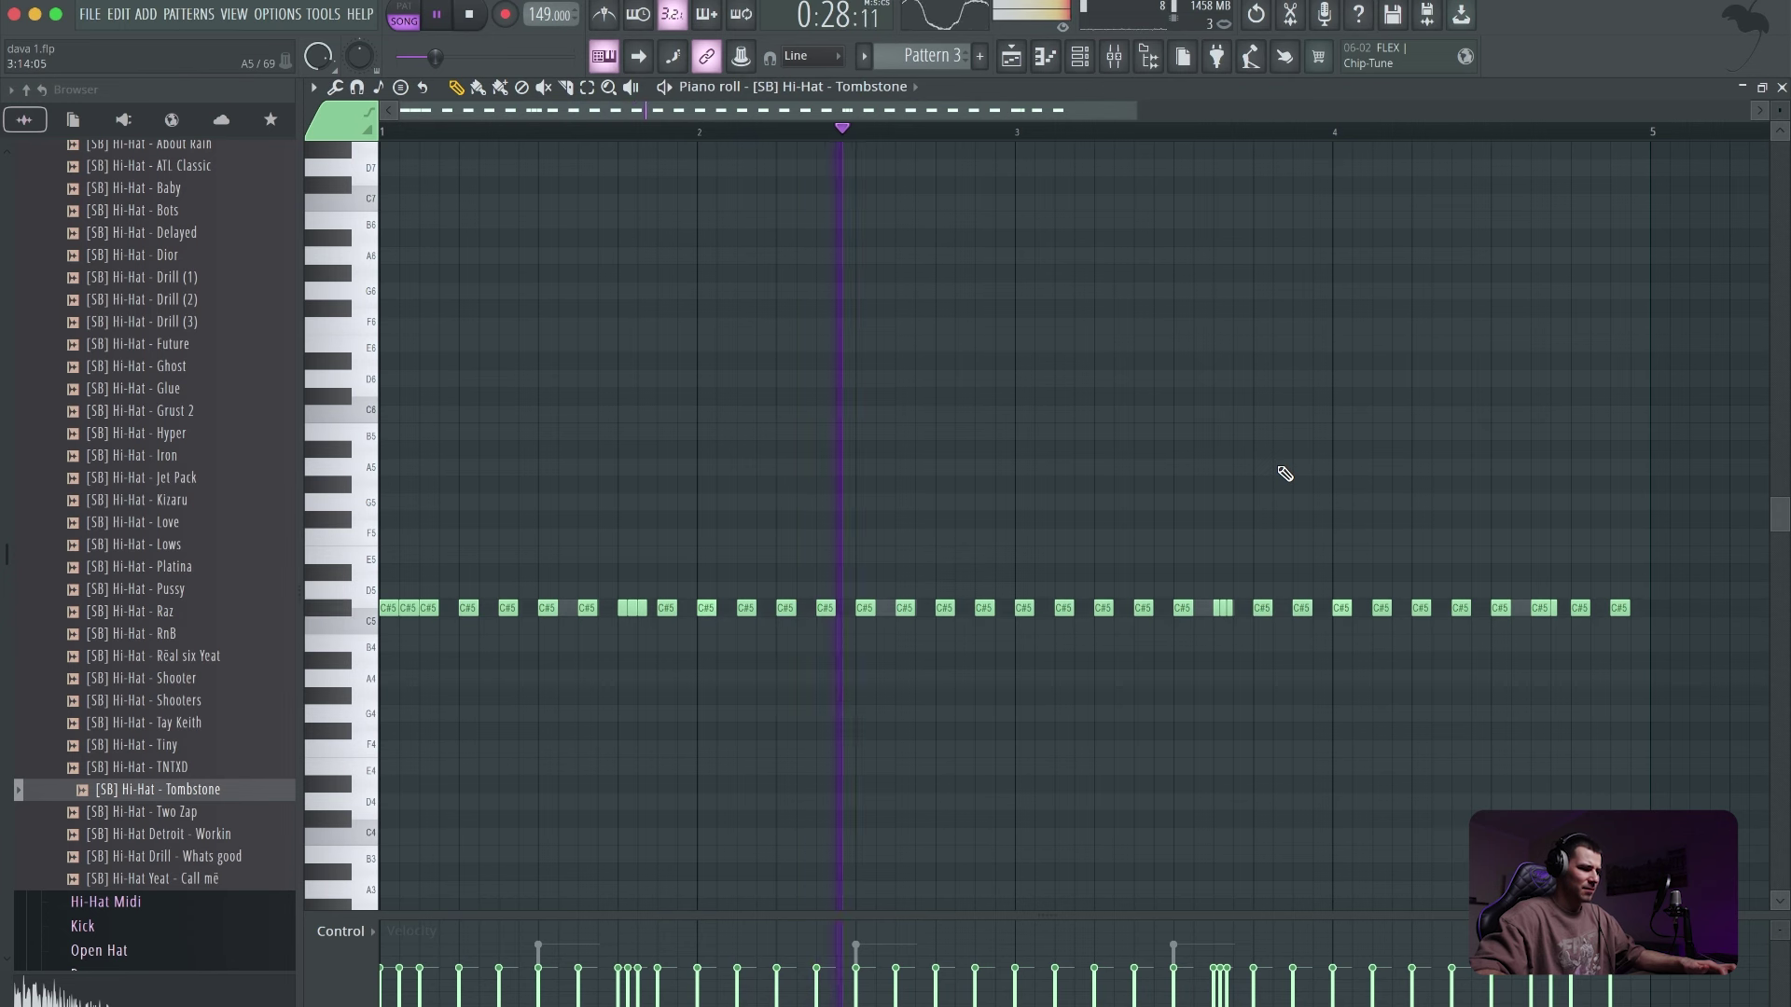
key("space")
- Unmute the open hat channel and play the arrangement from bar 17
left_click(1013, 59)
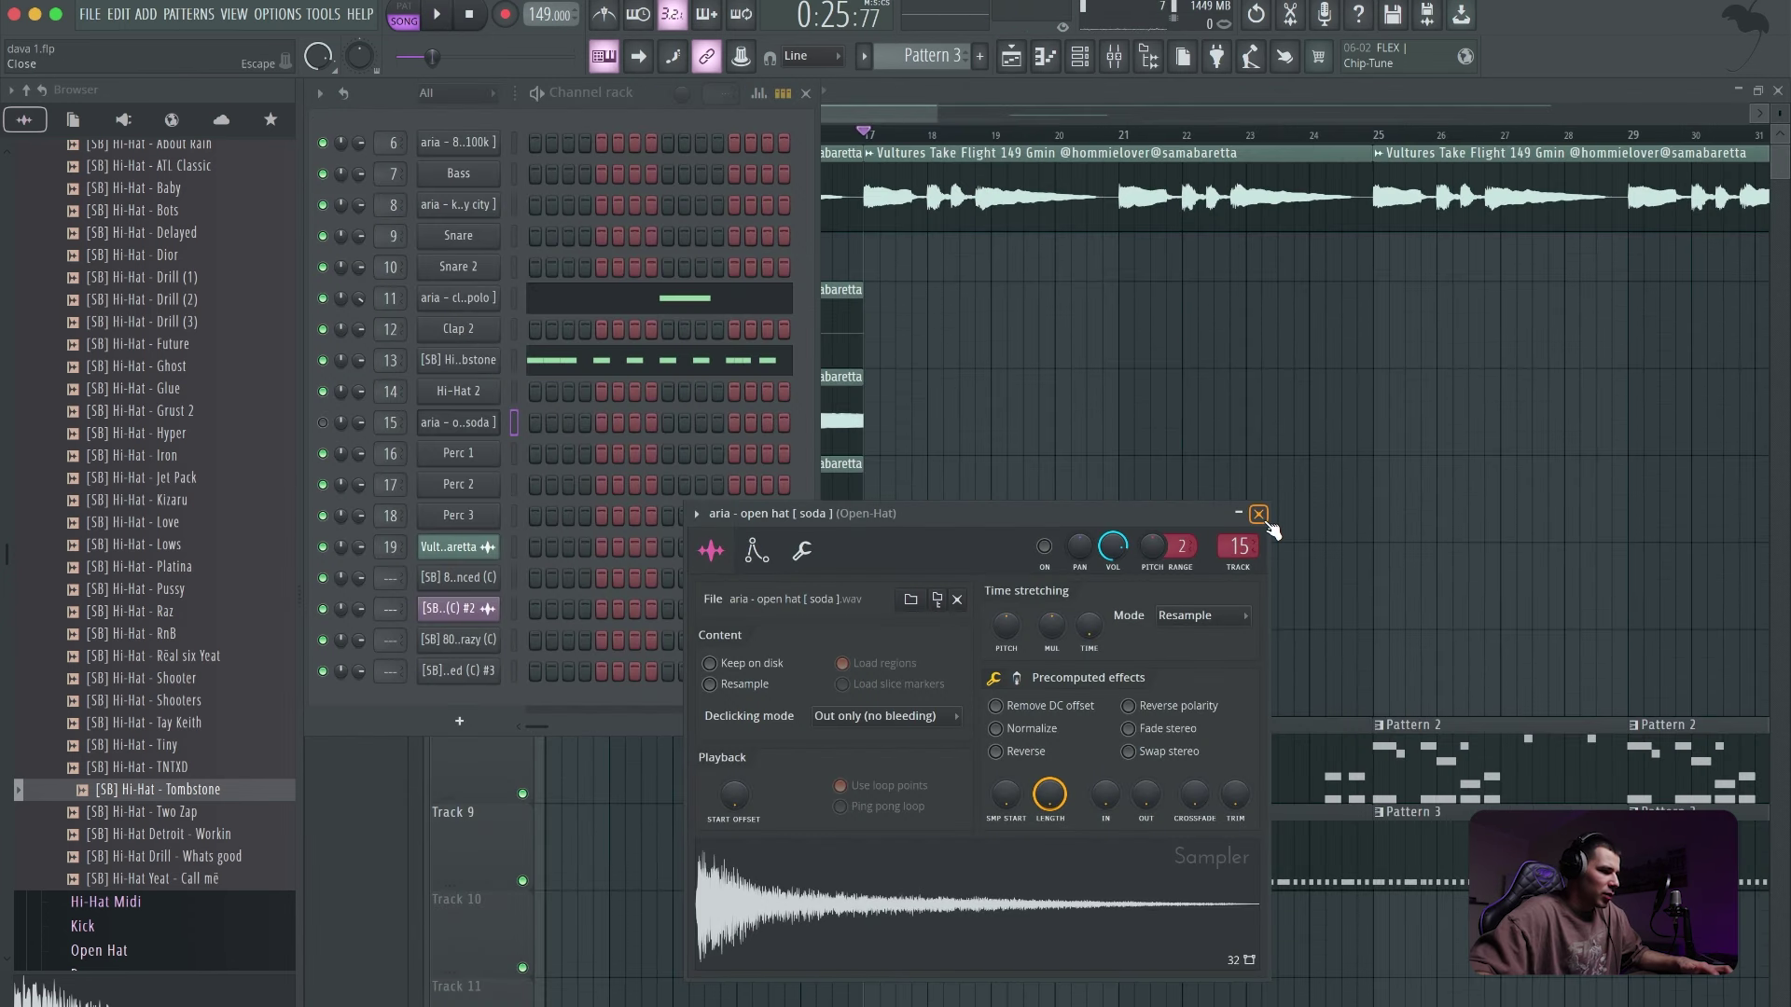
left_click(1258, 514)
key("space")
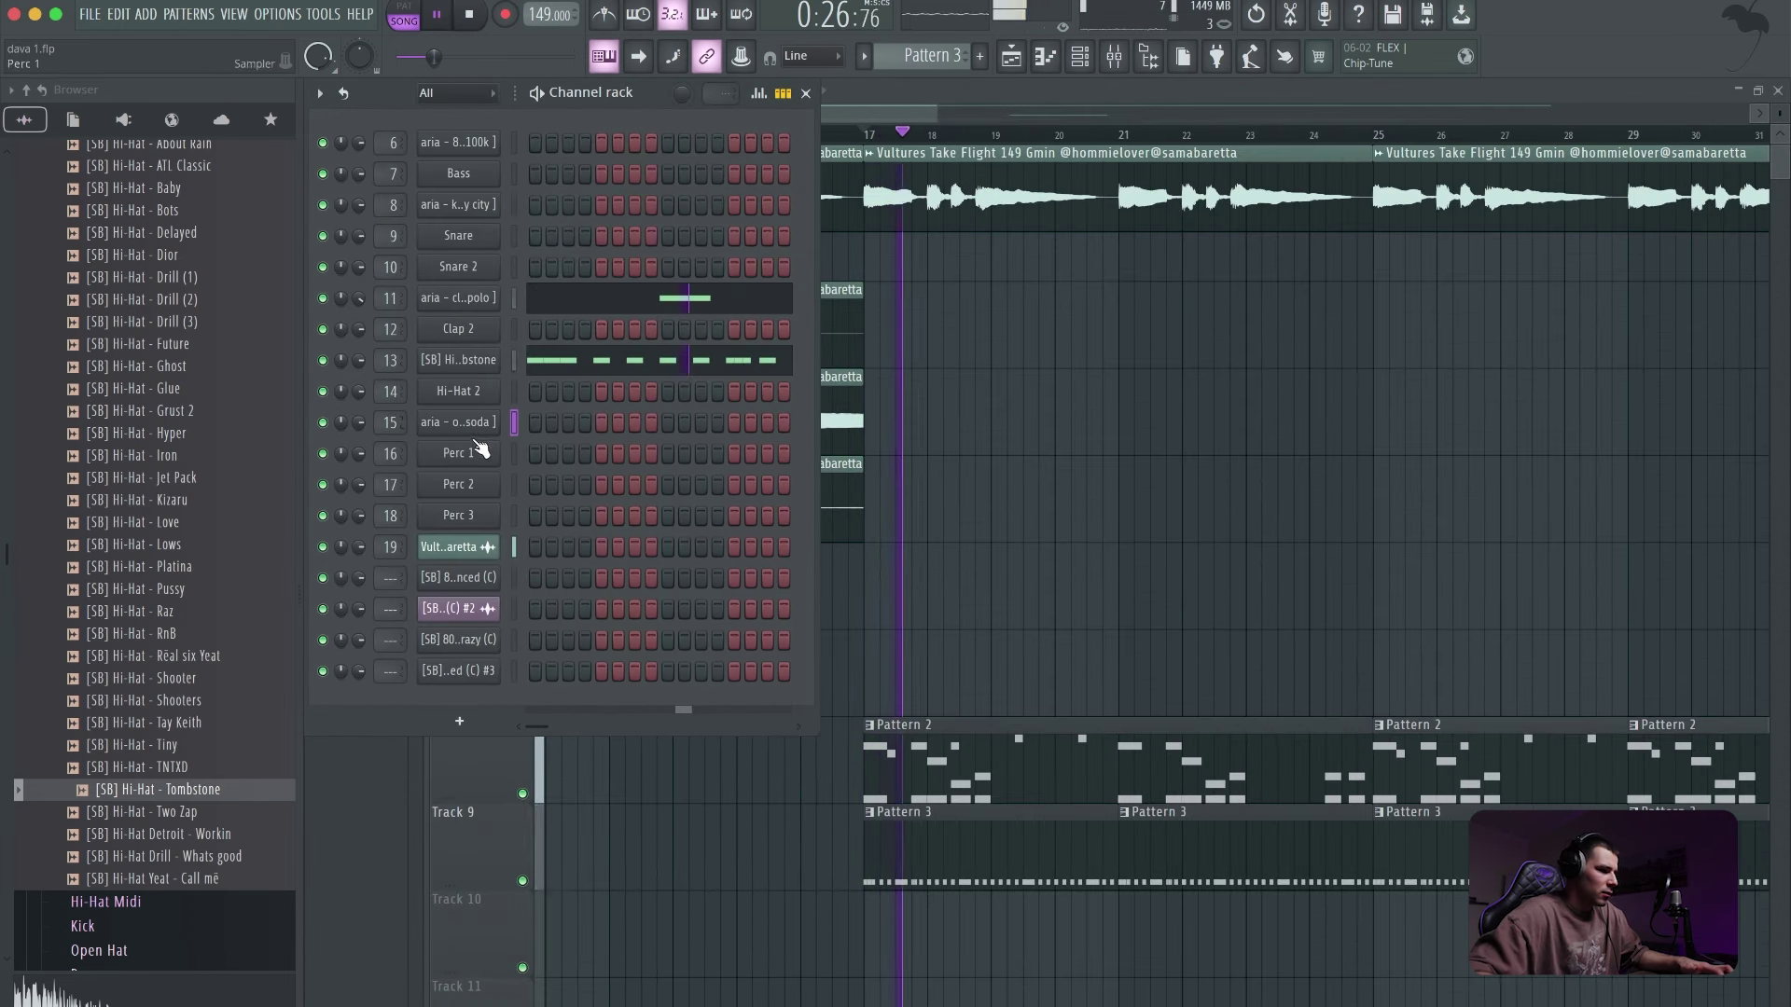
key("space")
- Open Pattern 2's open-hat notes in the piano roll and delete all four existing notes
left_click(1045, 57)
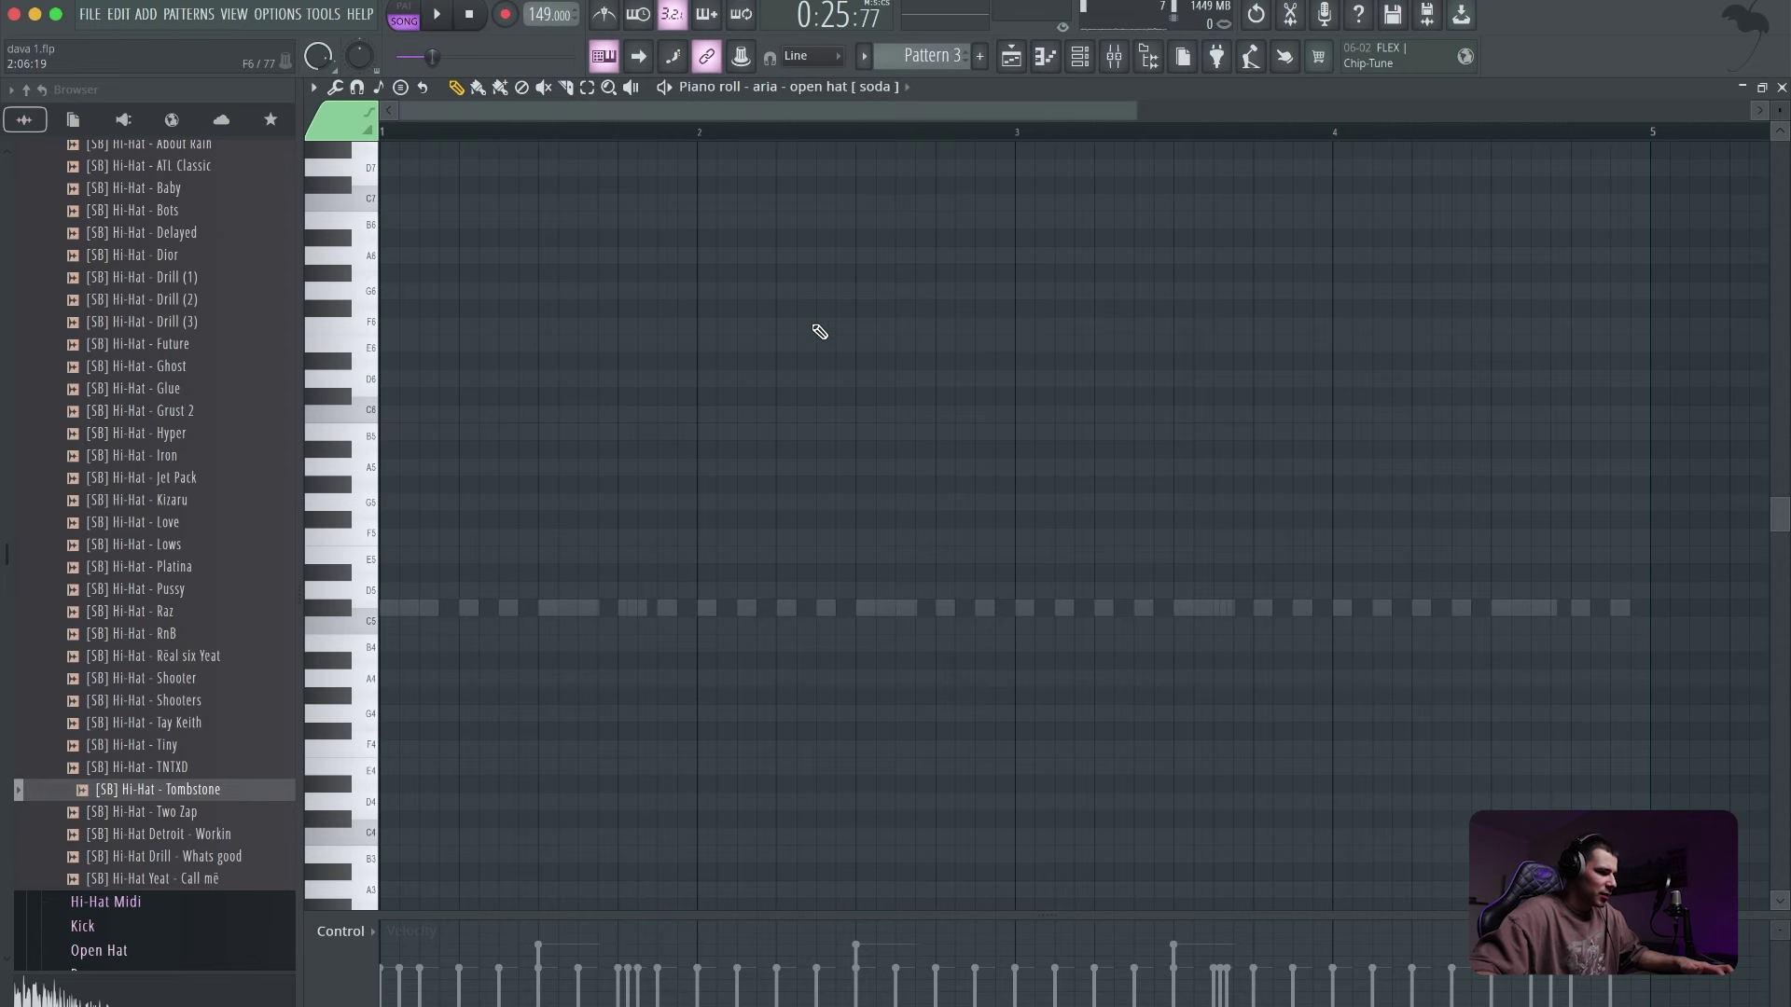
scroll(819, 331, "down", 3)
left_click(1011, 56)
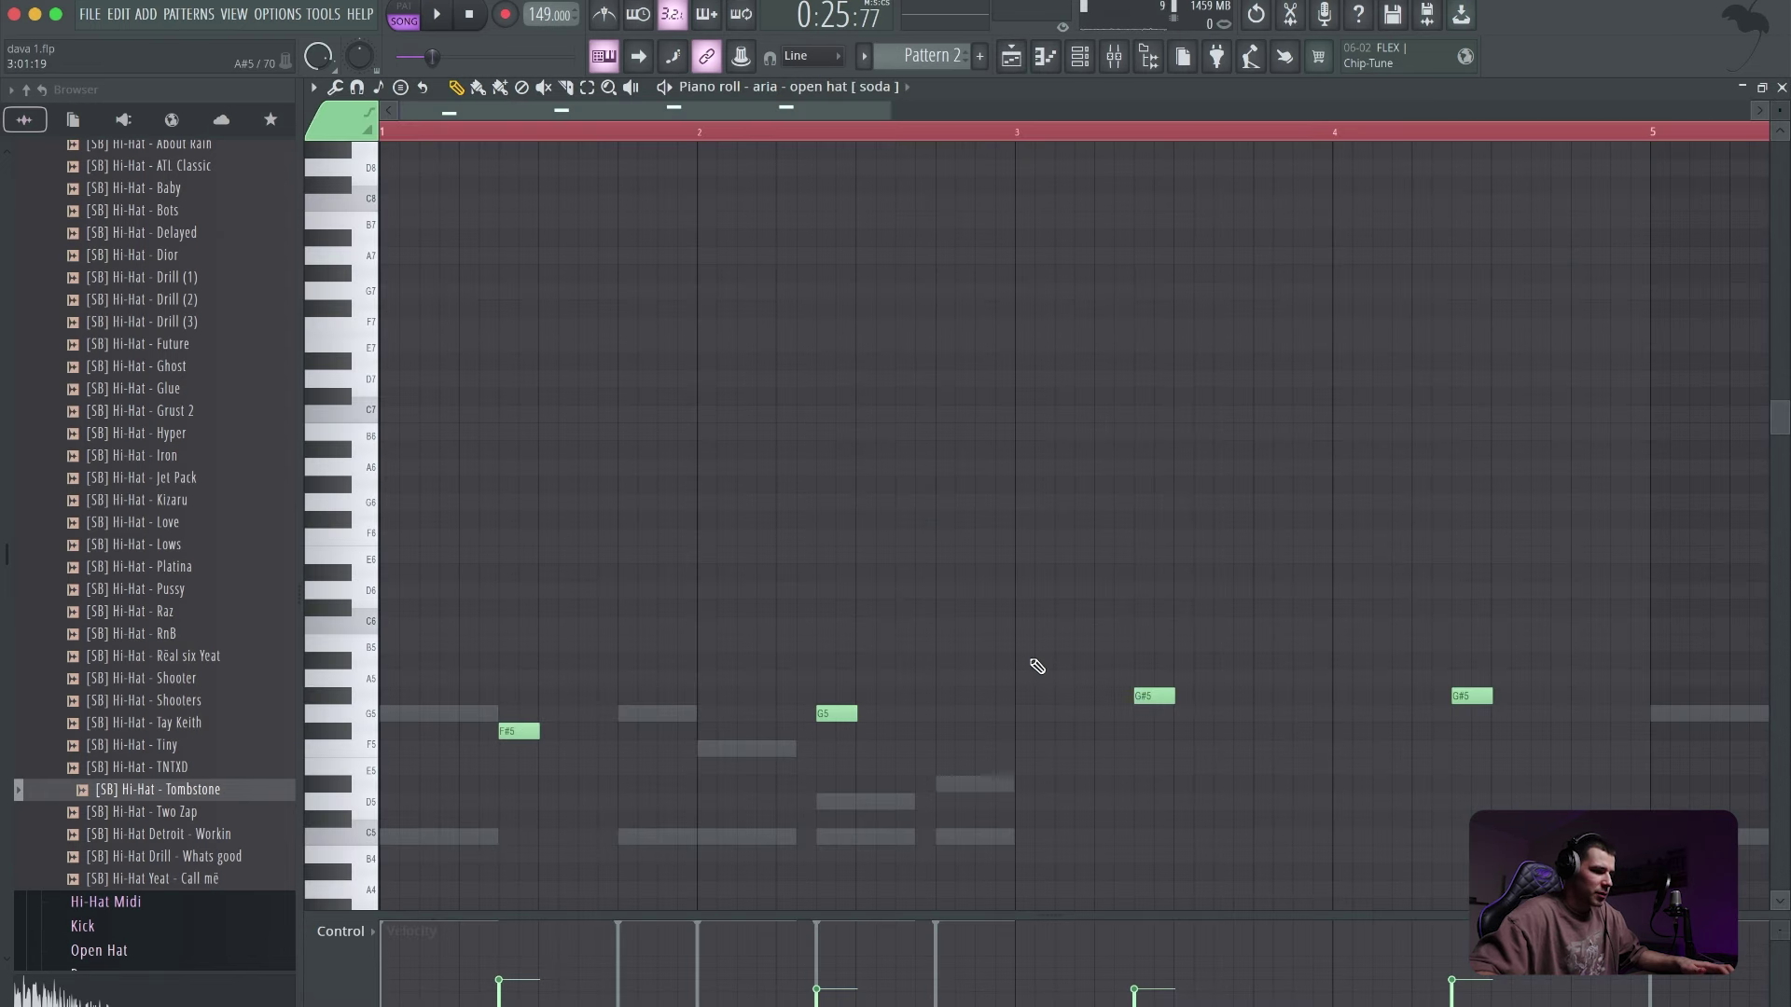
left_click_drag(891, 109, 1427, 118)
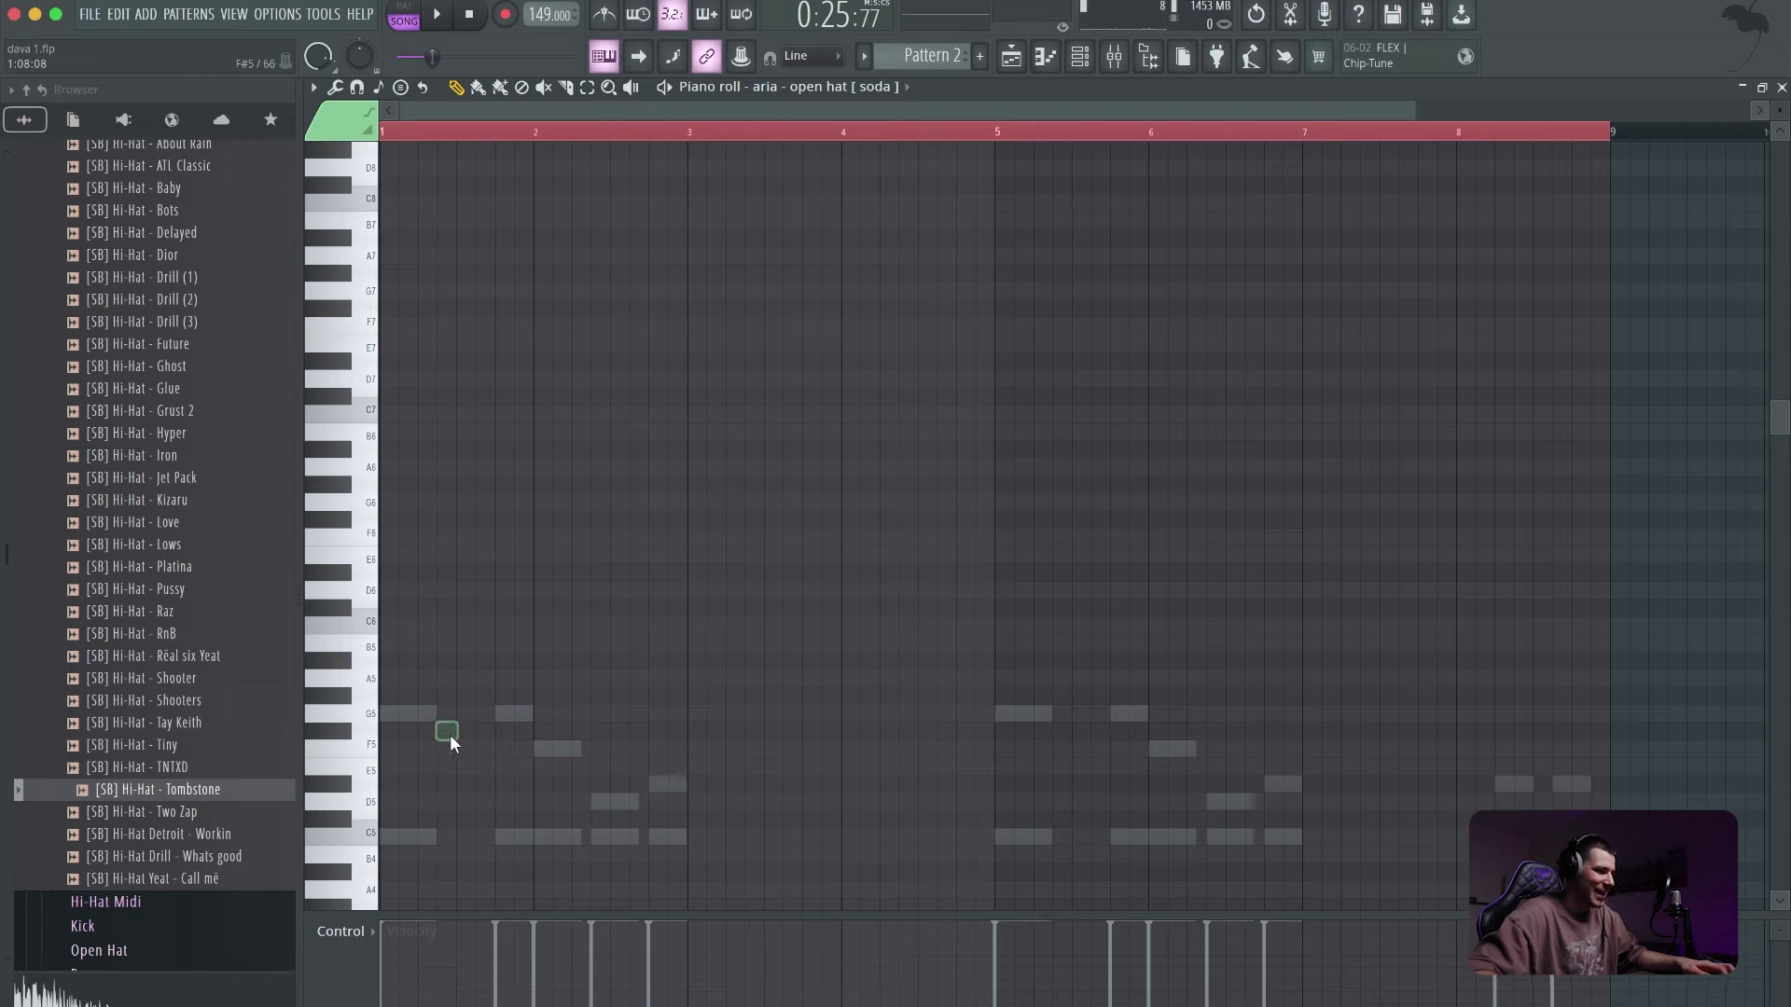
- Place open-hat notes at D5 in bars 1 and 2 of Pattern 2, and give the sample a fade-out without loop points
left_click(337, 839)
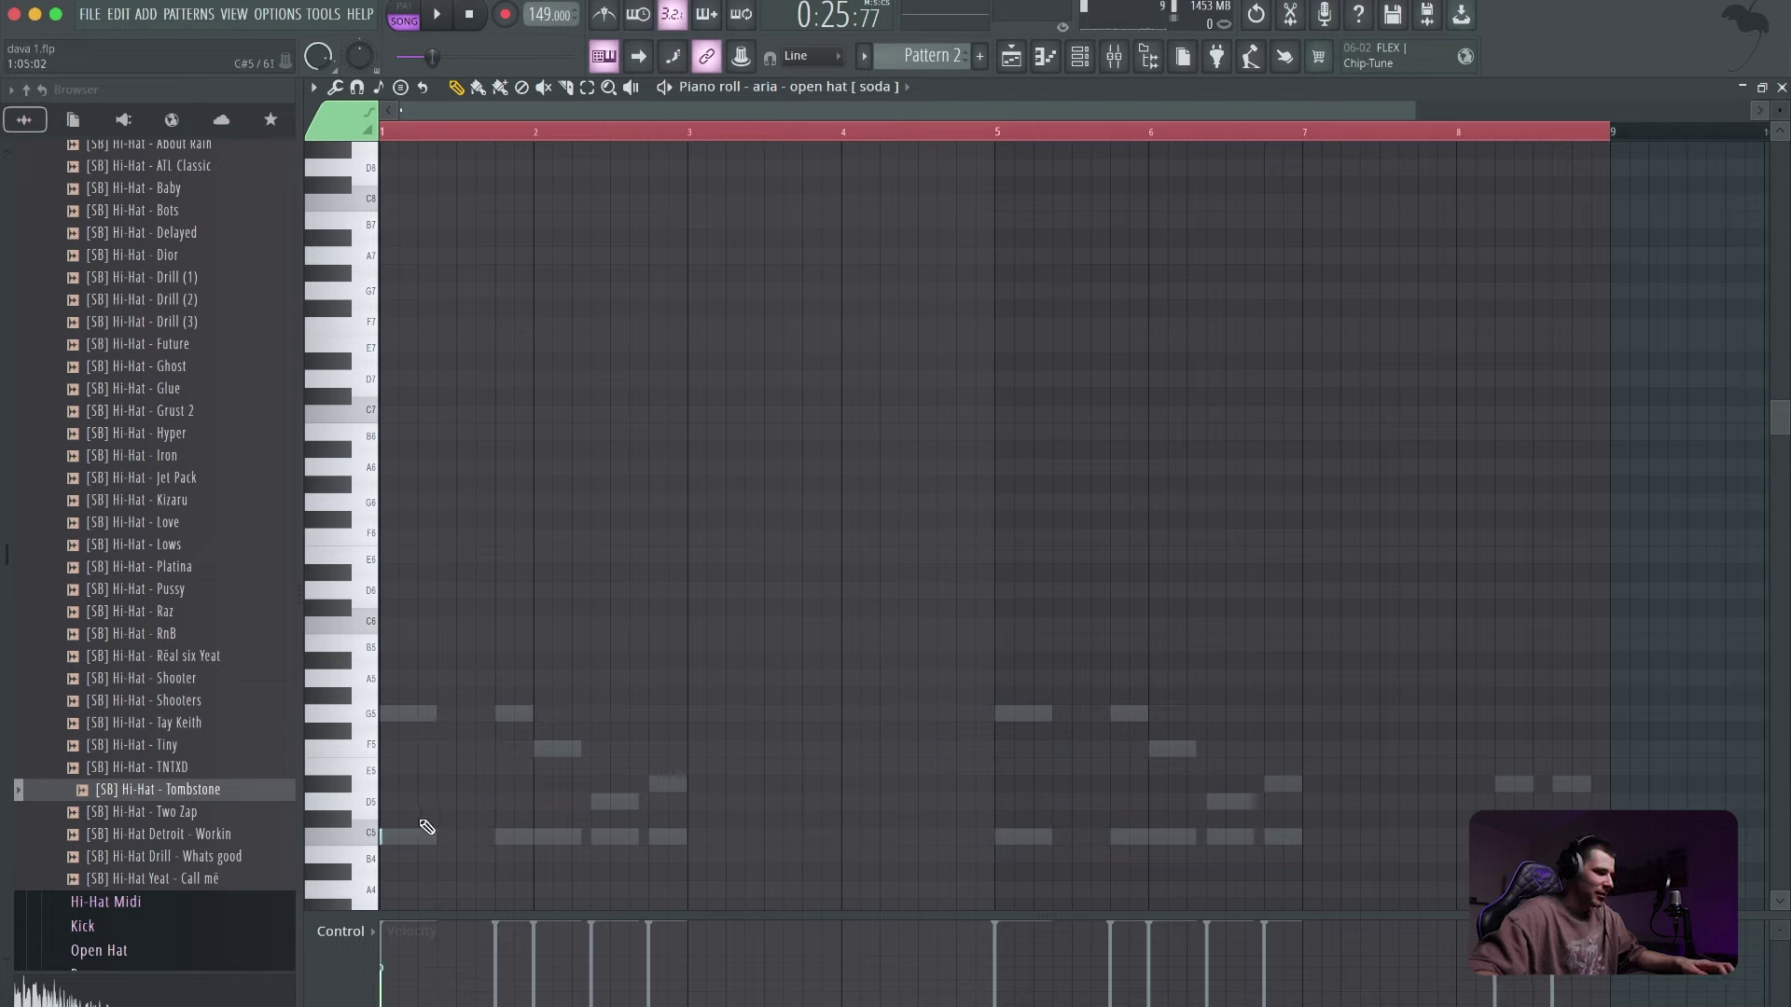
key("space")
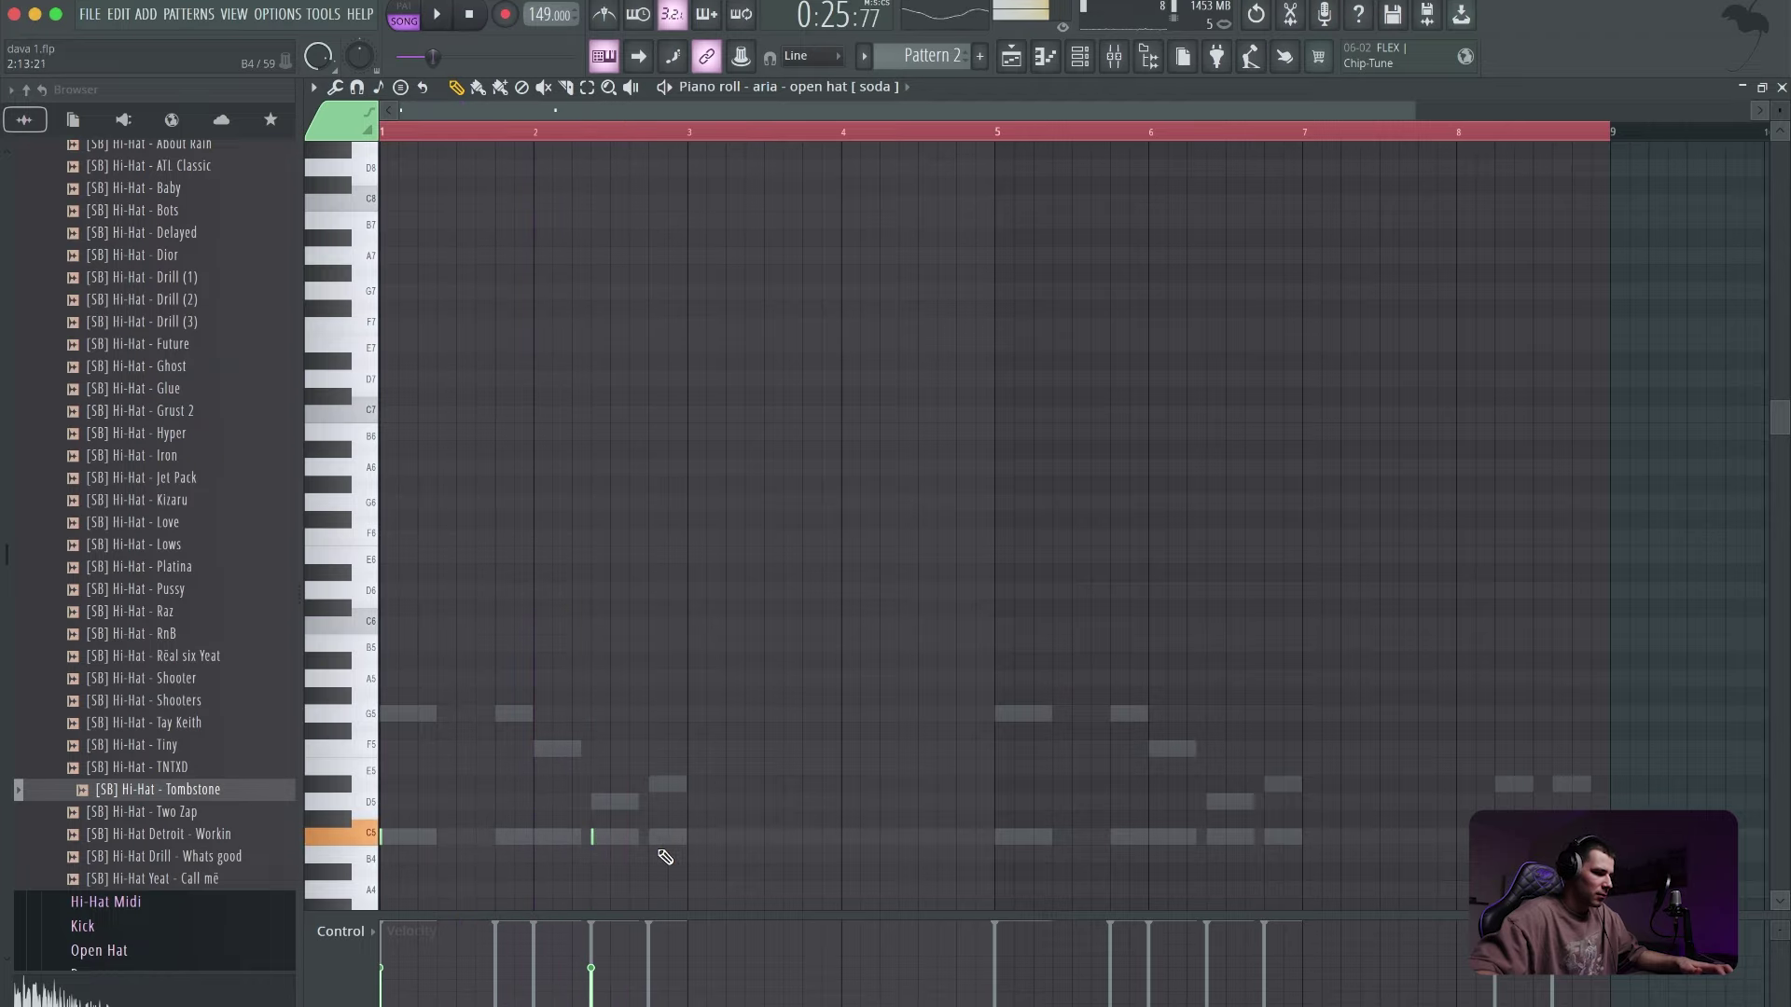
left_click(652, 833)
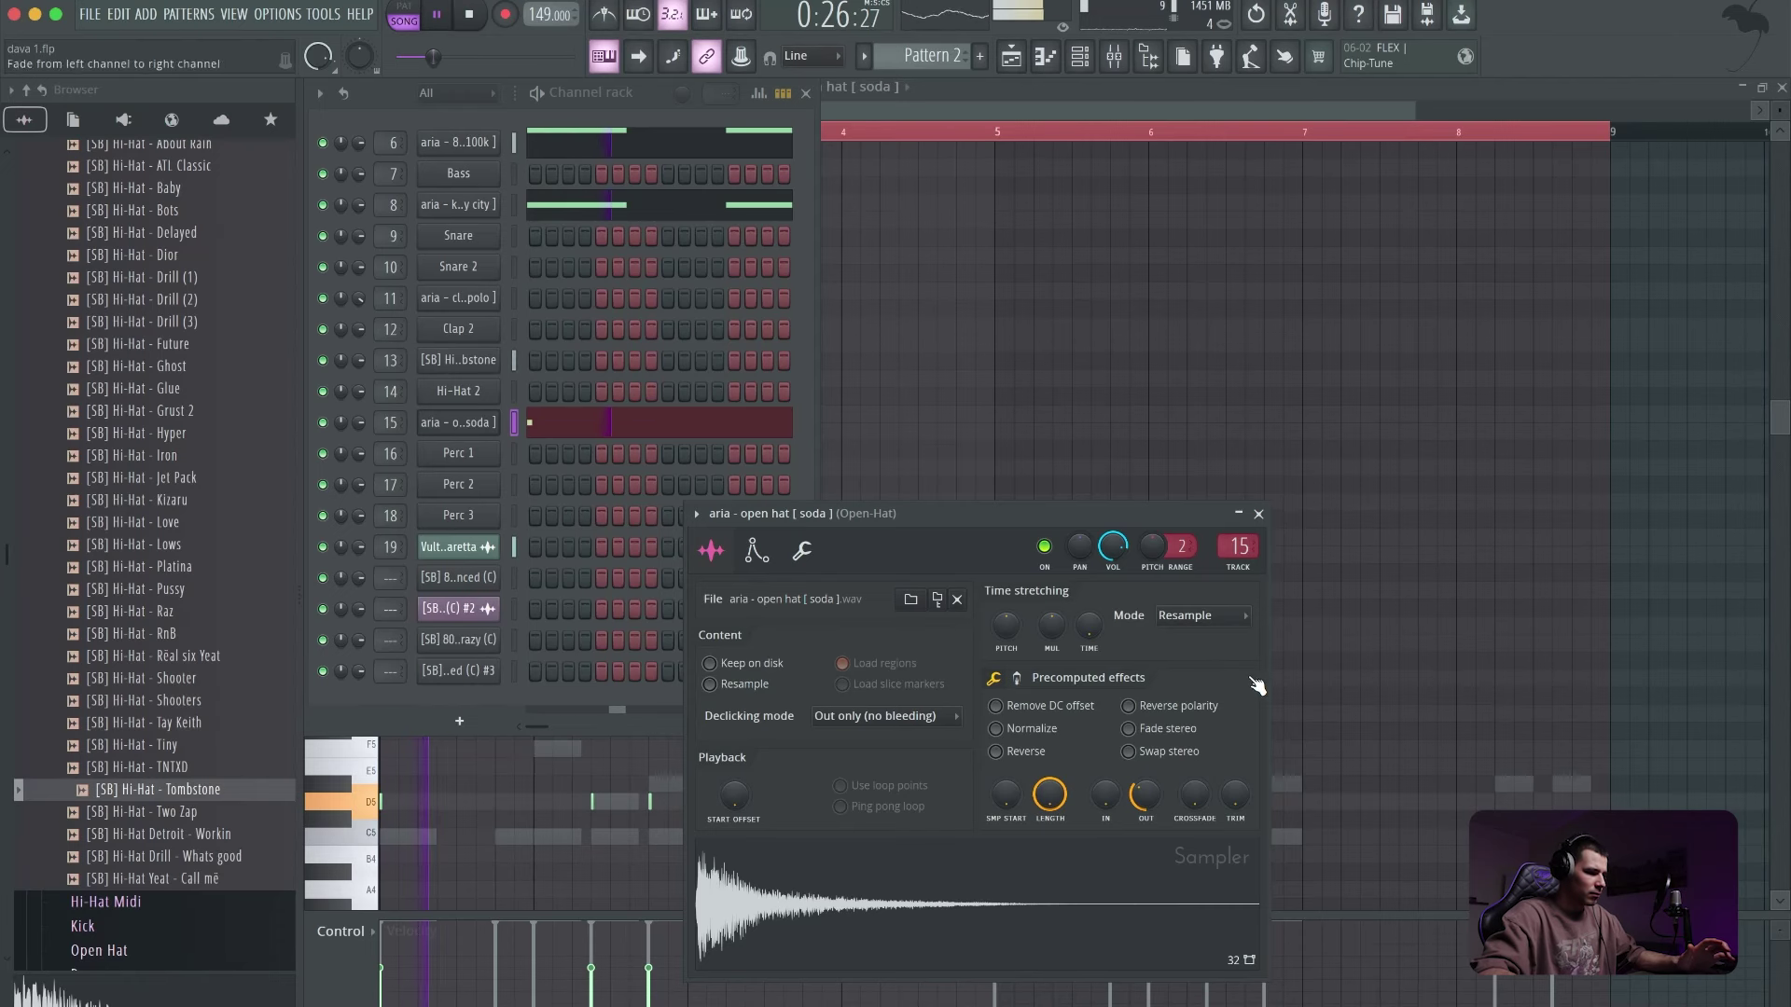
left_click(1258, 514)
- Split the drum patterns by channel into separate clap, hi-hat, 808, kick and open-hat clips on Tracks 11 to 15 from bar 17
left_click(1306, 641)
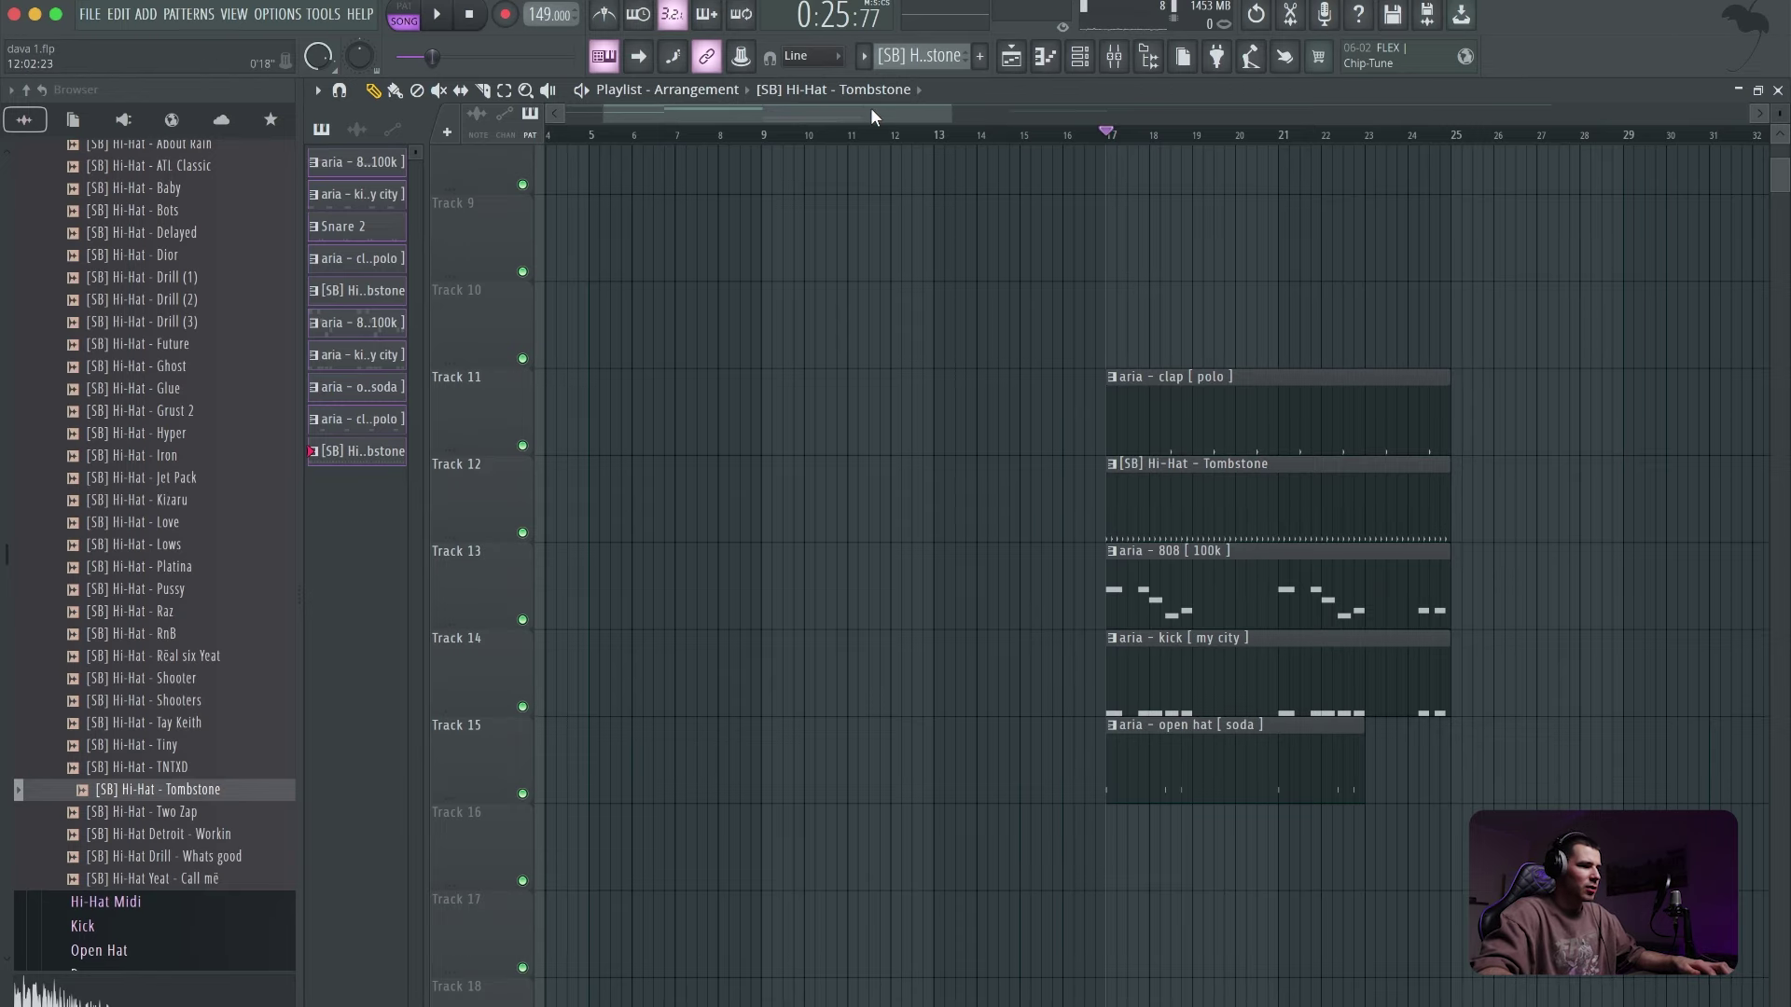
scroll(872, 110, "left", 3)
left_click_drag(916, 115, 1735, 121)
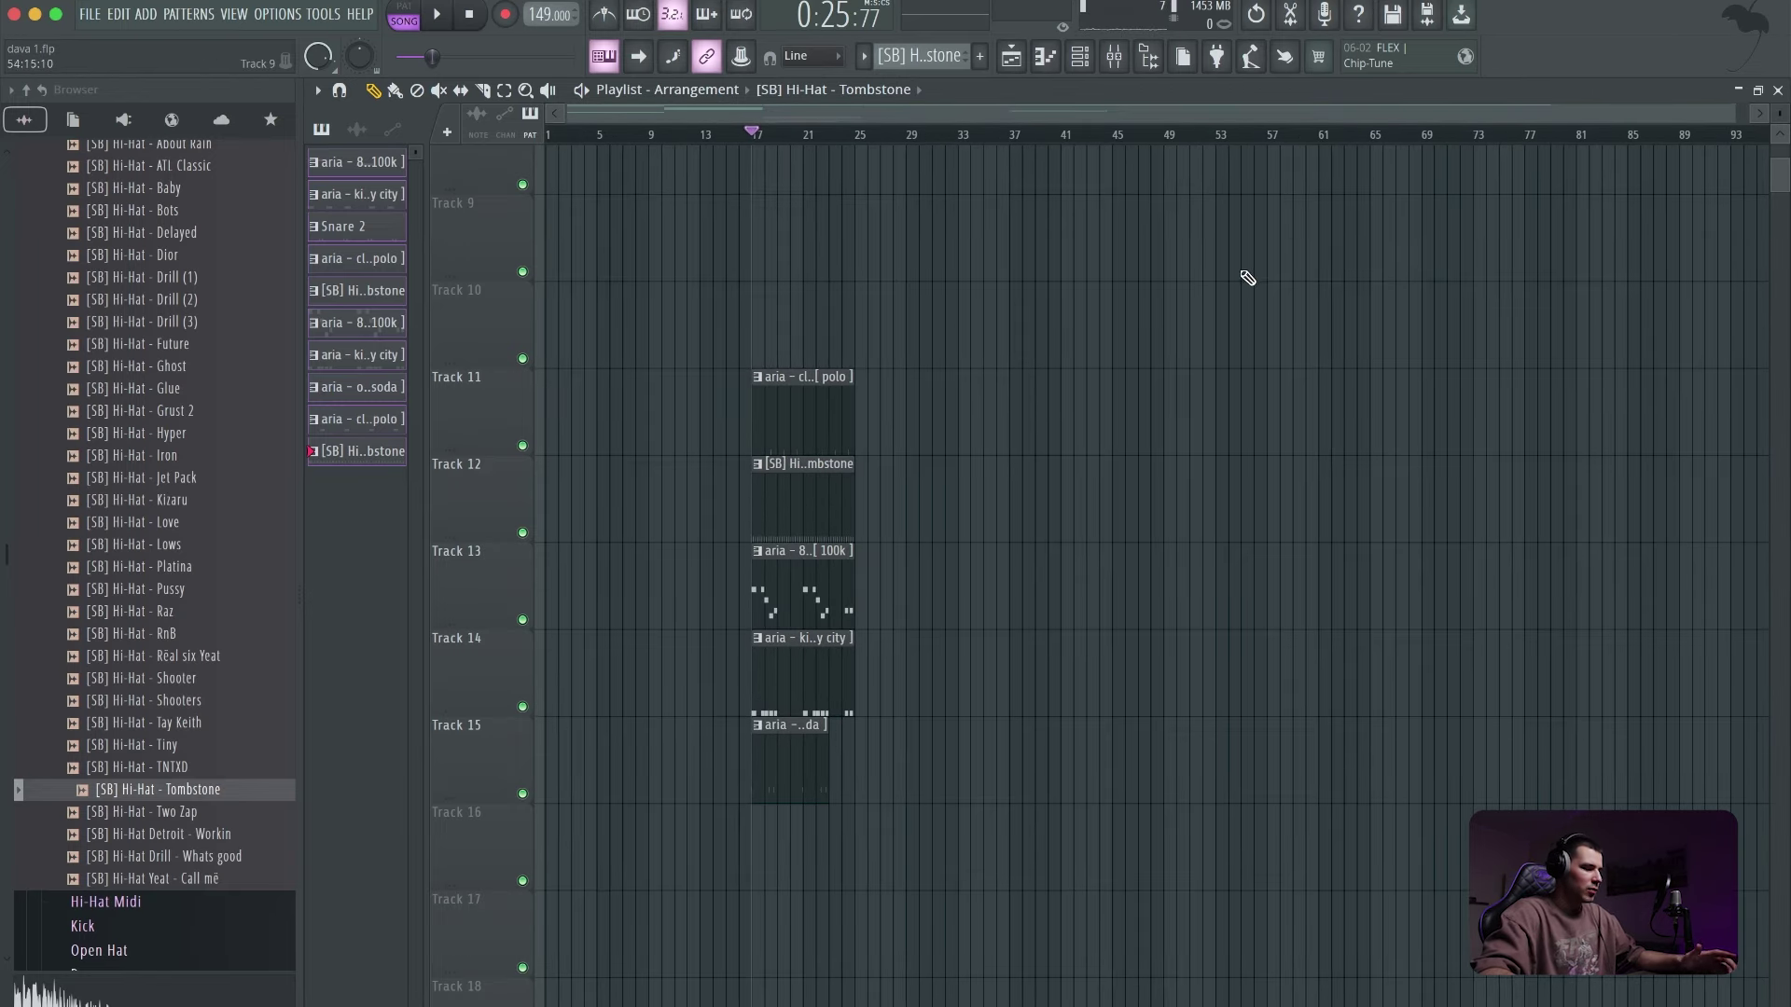
- Select the five drum clips on Tracks 11 to 15 and move them up to Tracks 8 to 12
scroll(1191, 296, "up", 2)
scroll(1193, 298, "down", 3)
scroll(1191, 296, "down", 6)
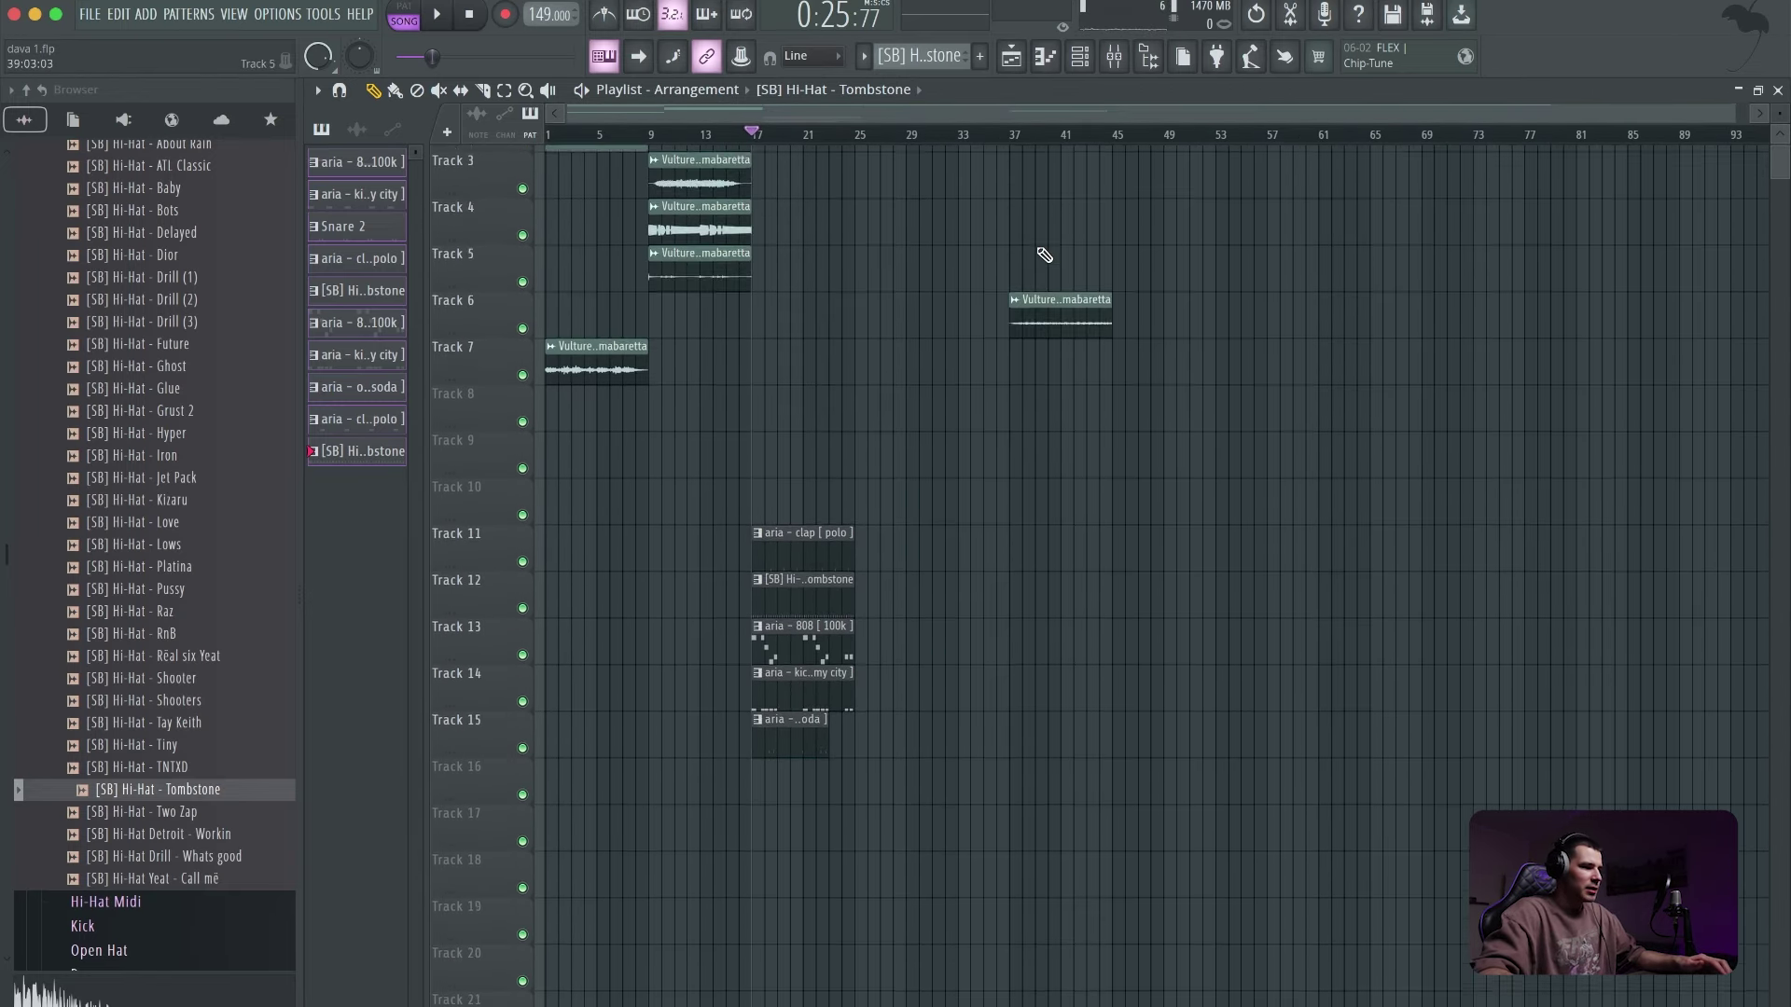
left_click_drag(903, 598, 725, 815)
key("shift+Up")
key("shift+Up")
key("shift+Up")
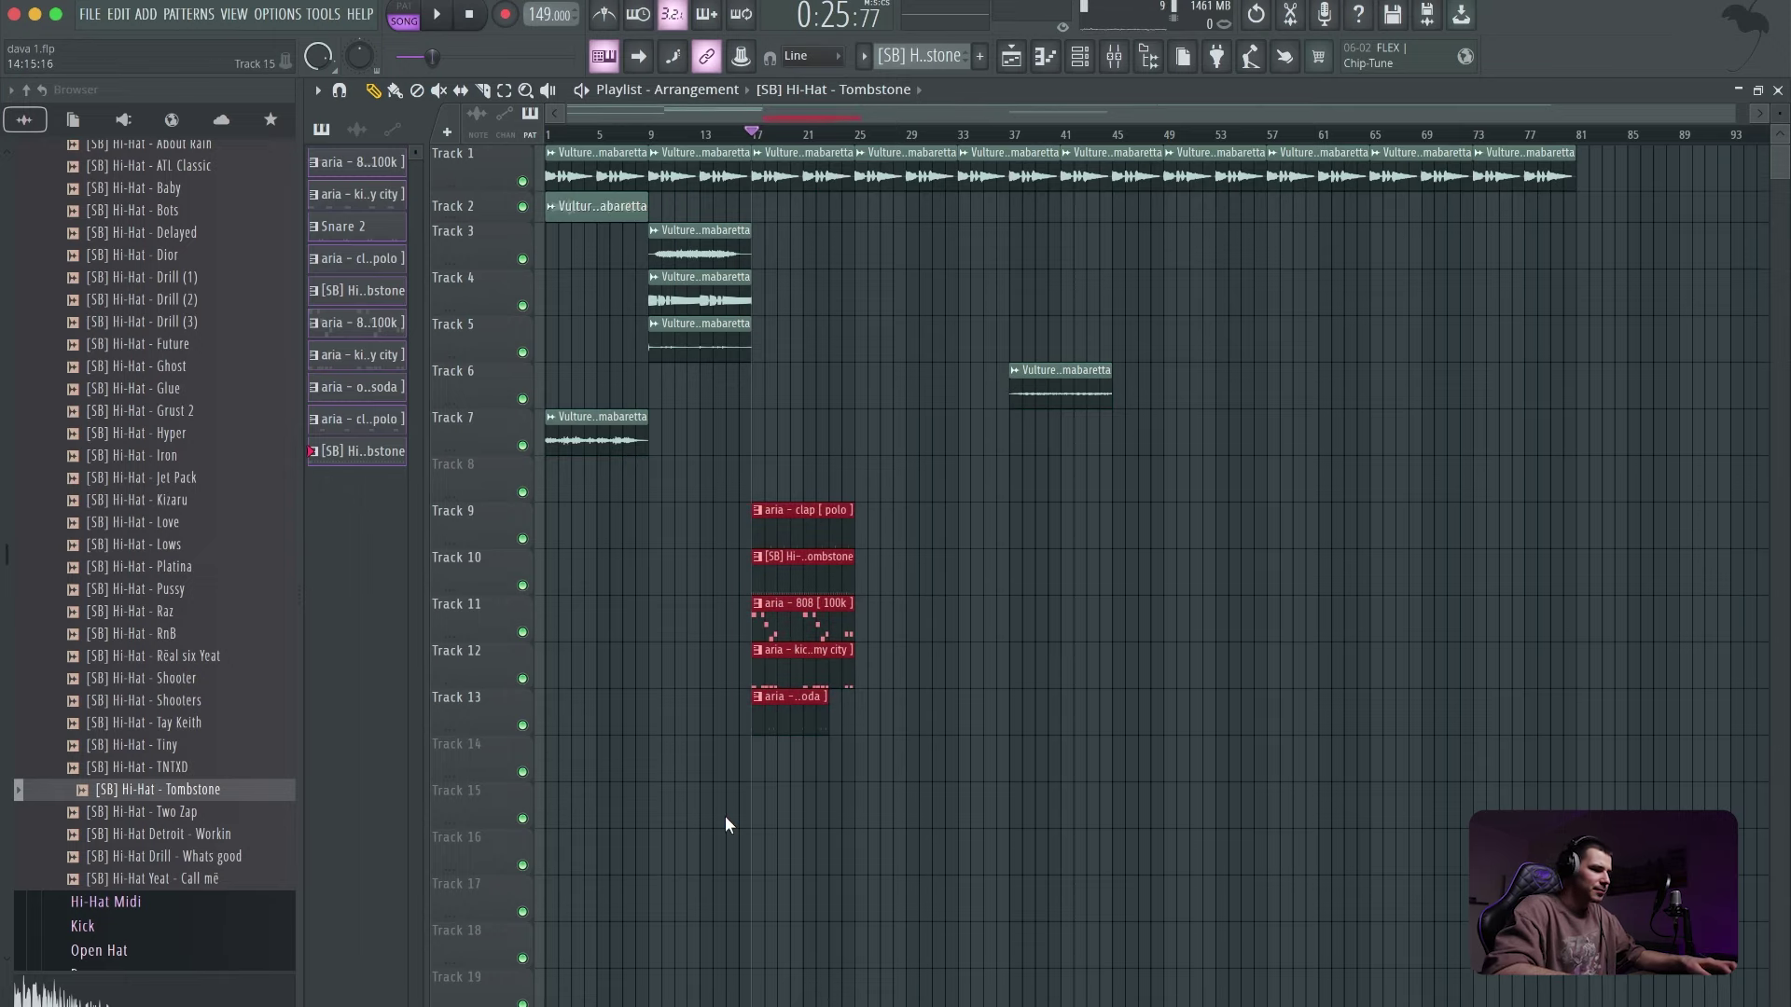
left_click(1035, 701)
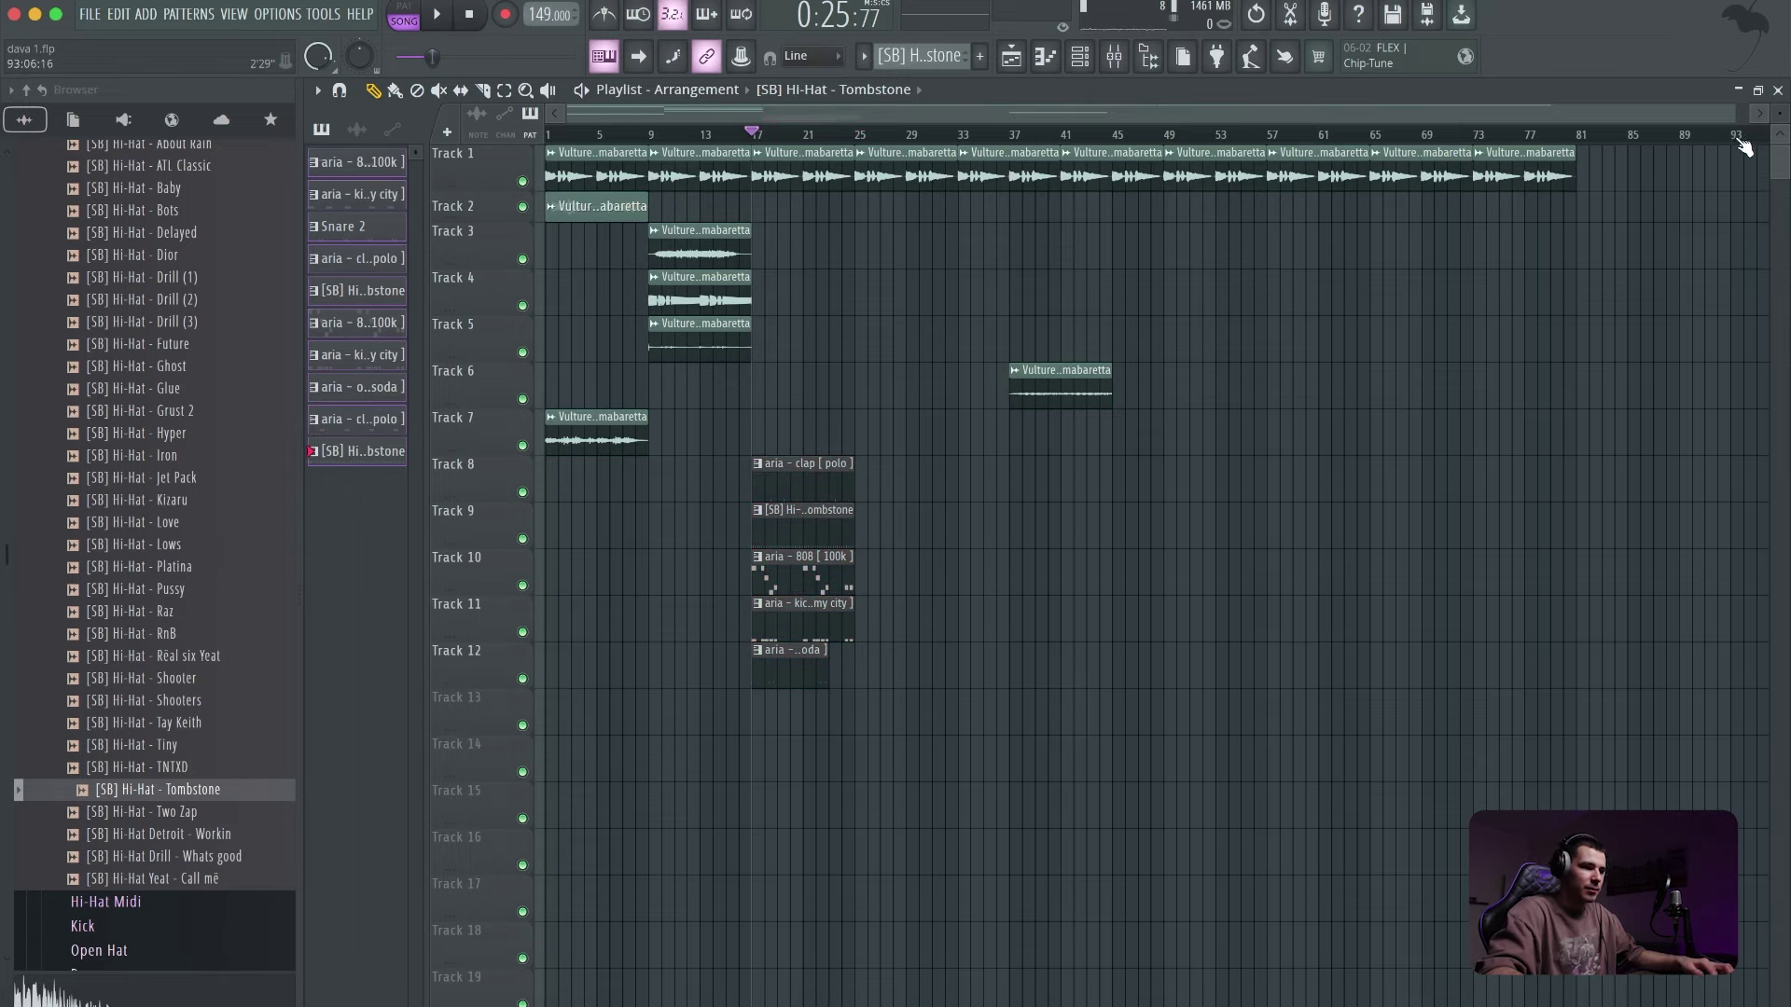
- Solo Track 1, play the arrangement from the start, and check the sample's mixer track 19
left_click_drag(1728, 115, 849, 115)
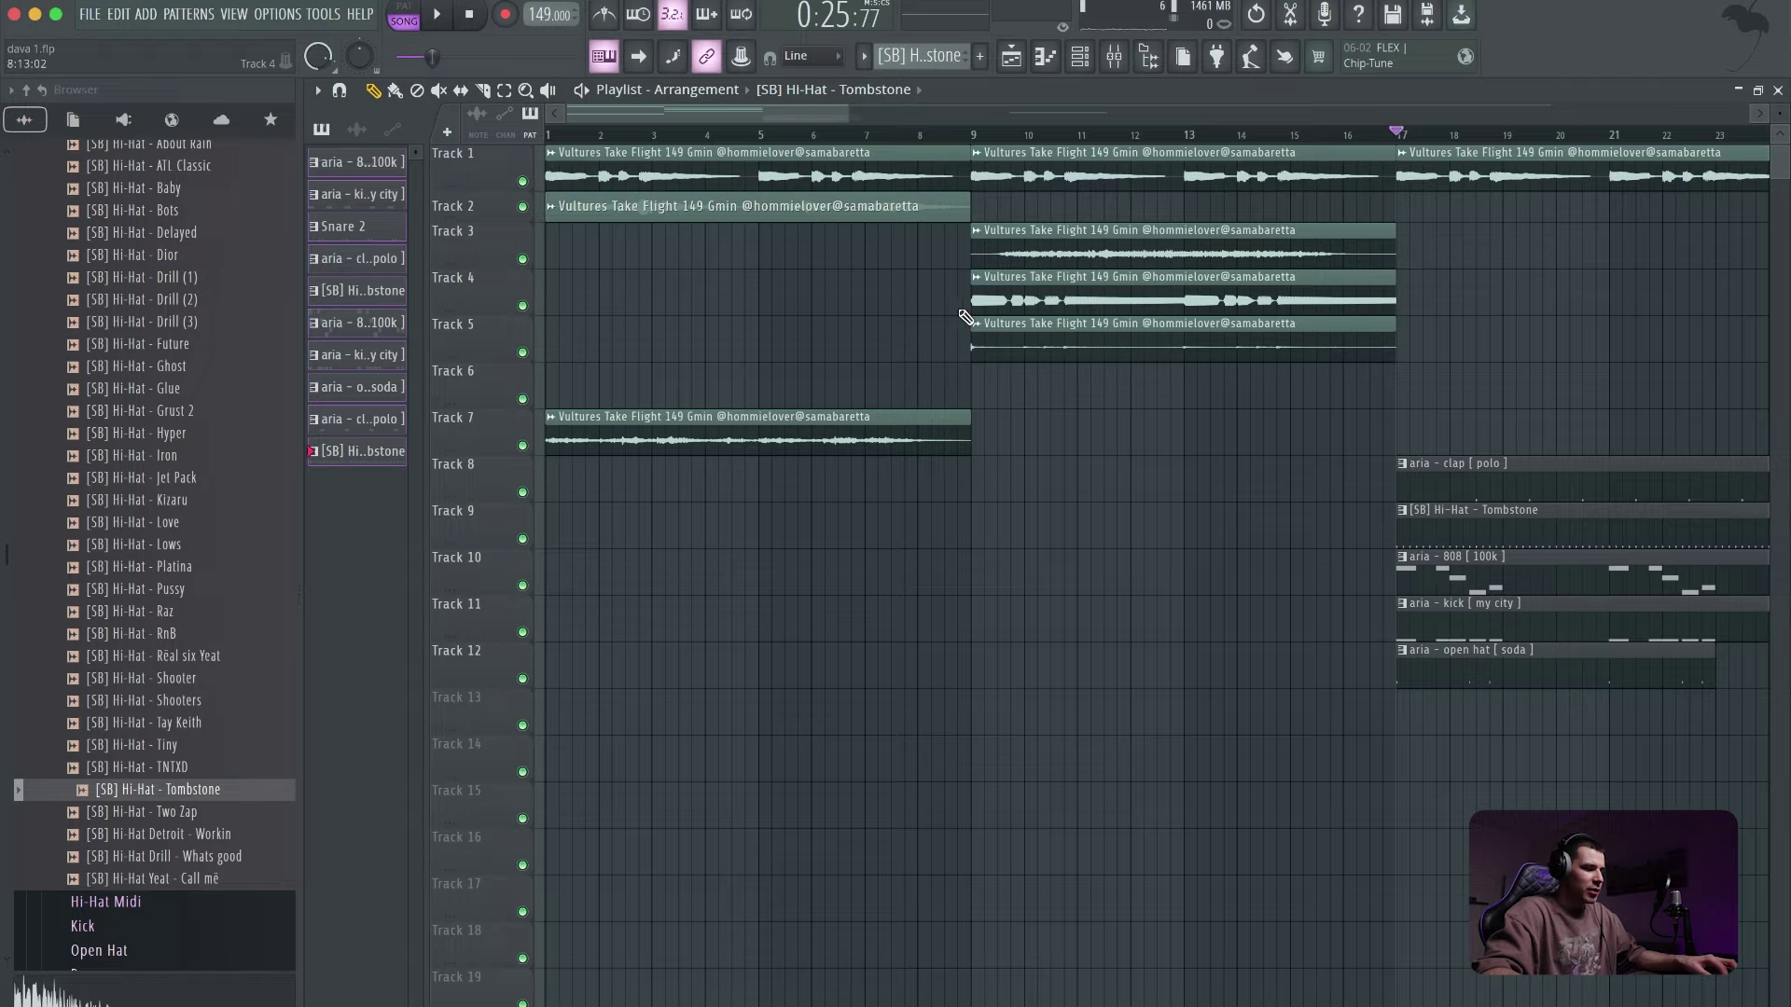
scroll(974, 320, "down", 2)
scroll(974, 320, "up", 4)
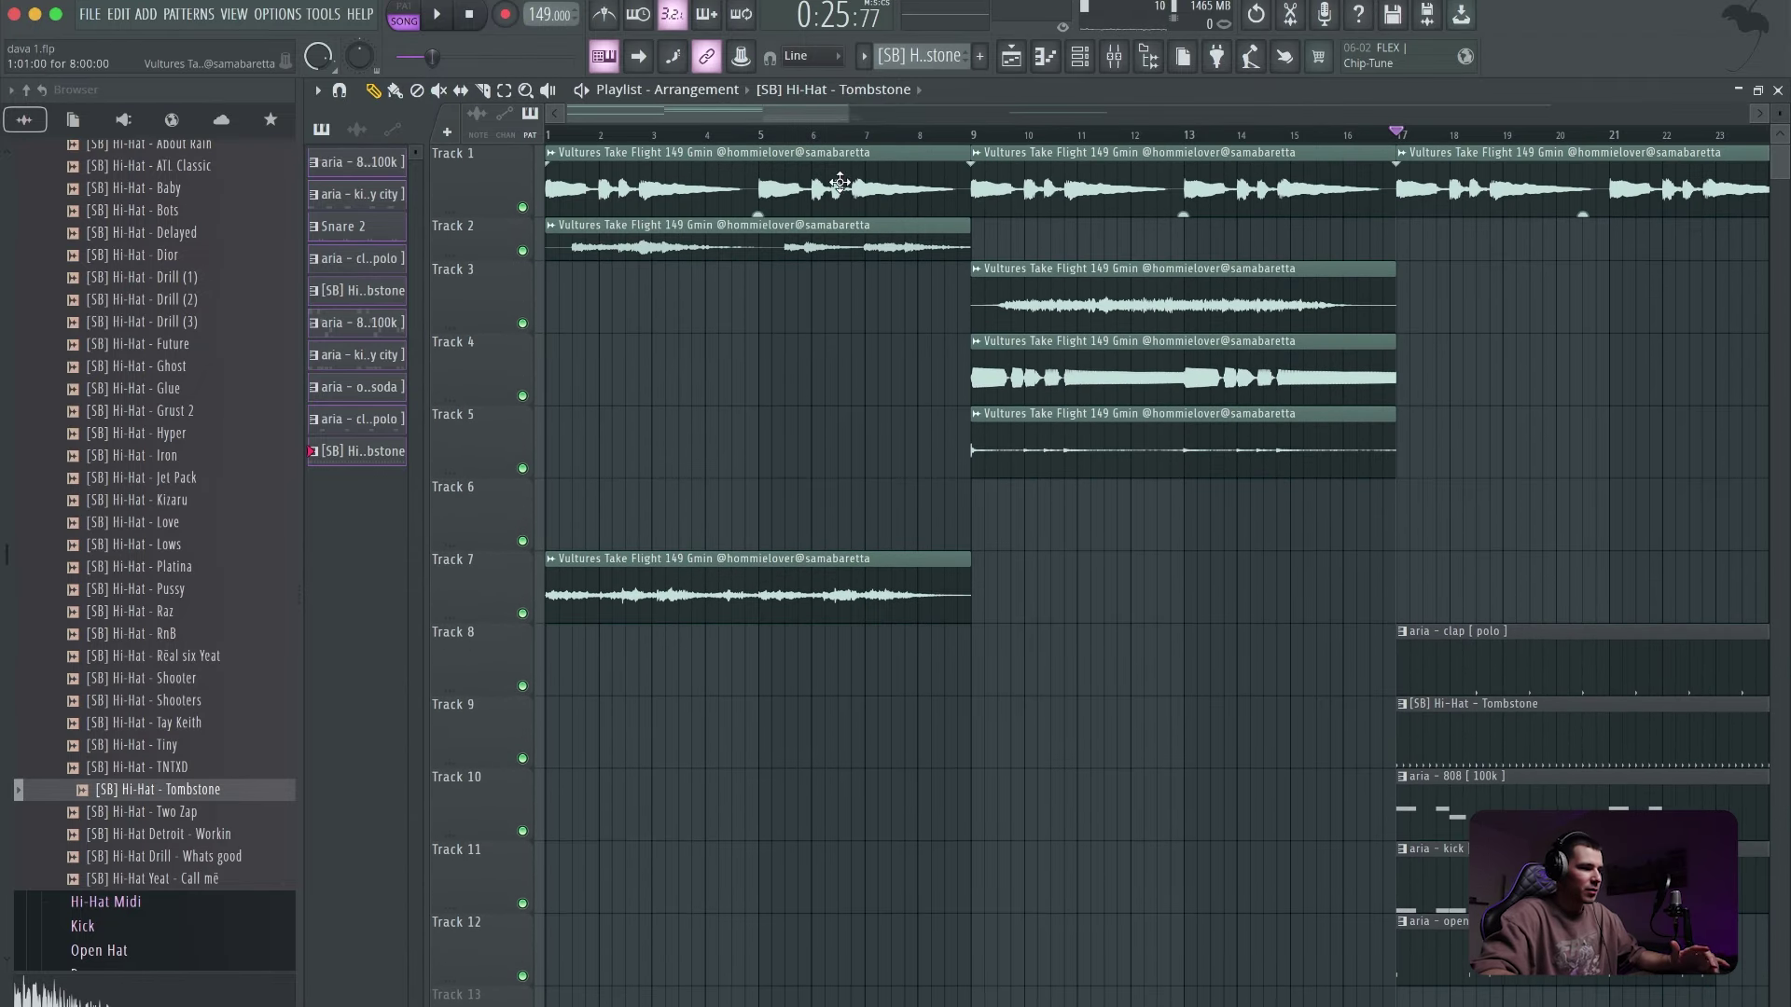
right_click(522, 208)
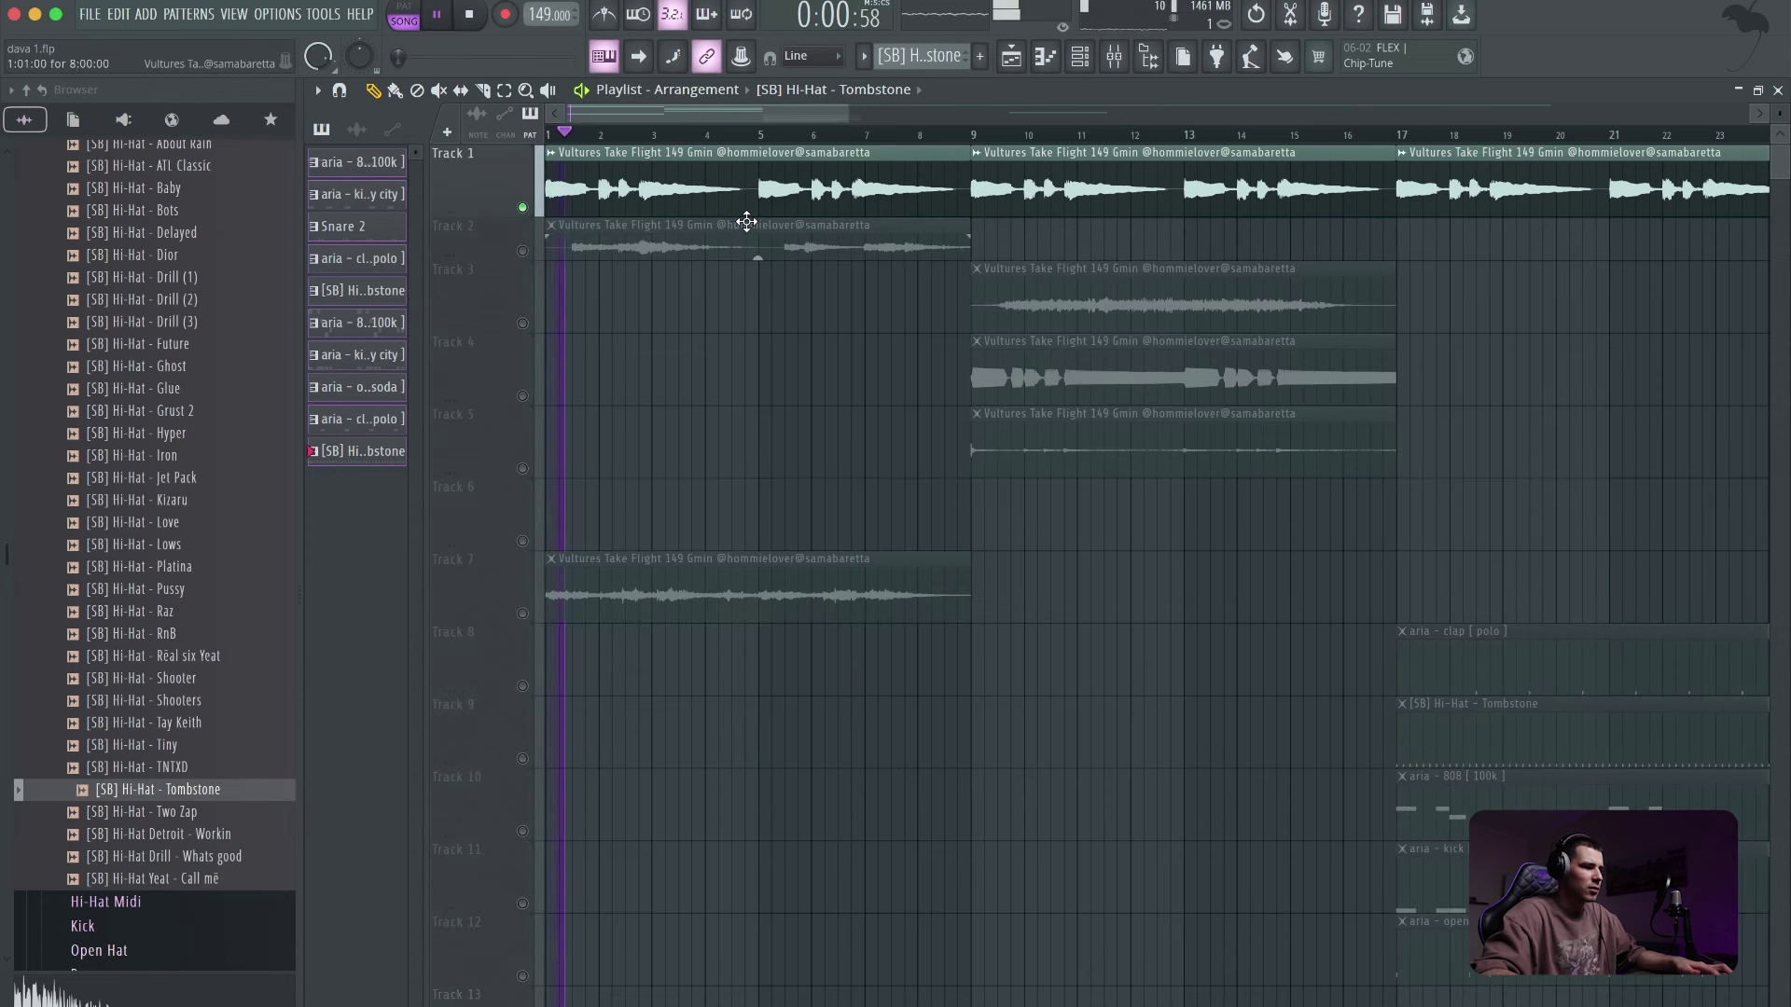
left_click(1114, 57)
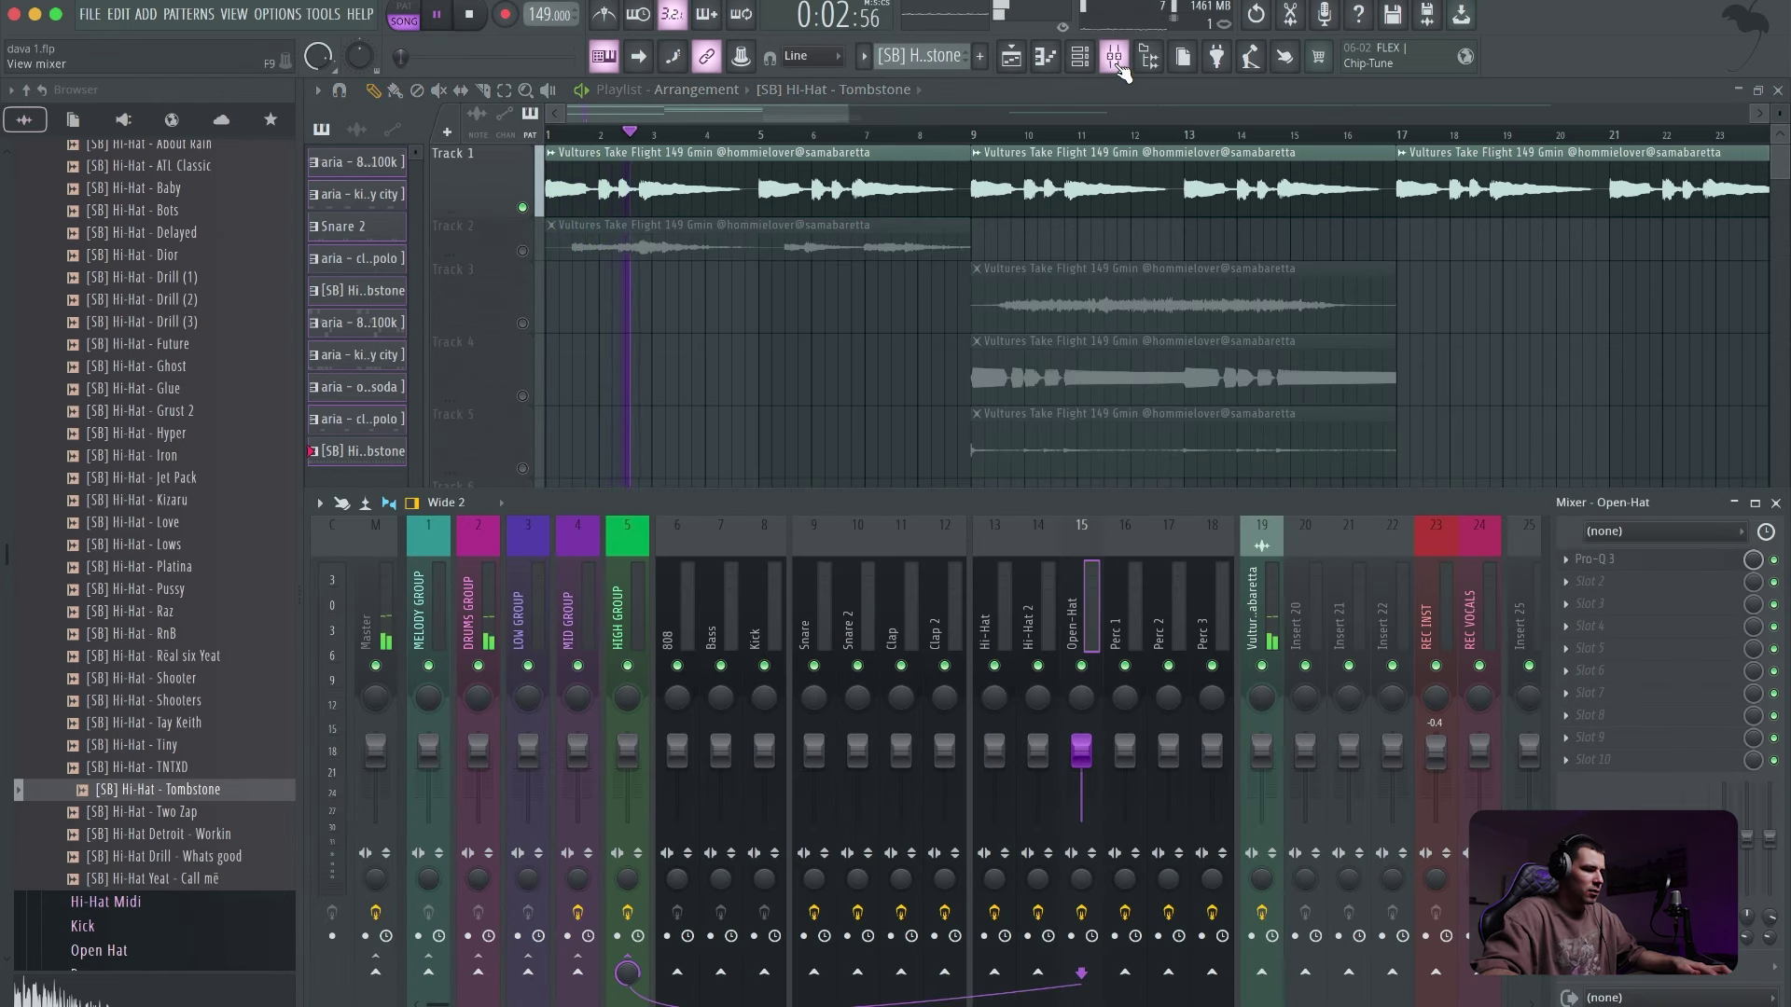
left_click(1267, 644)
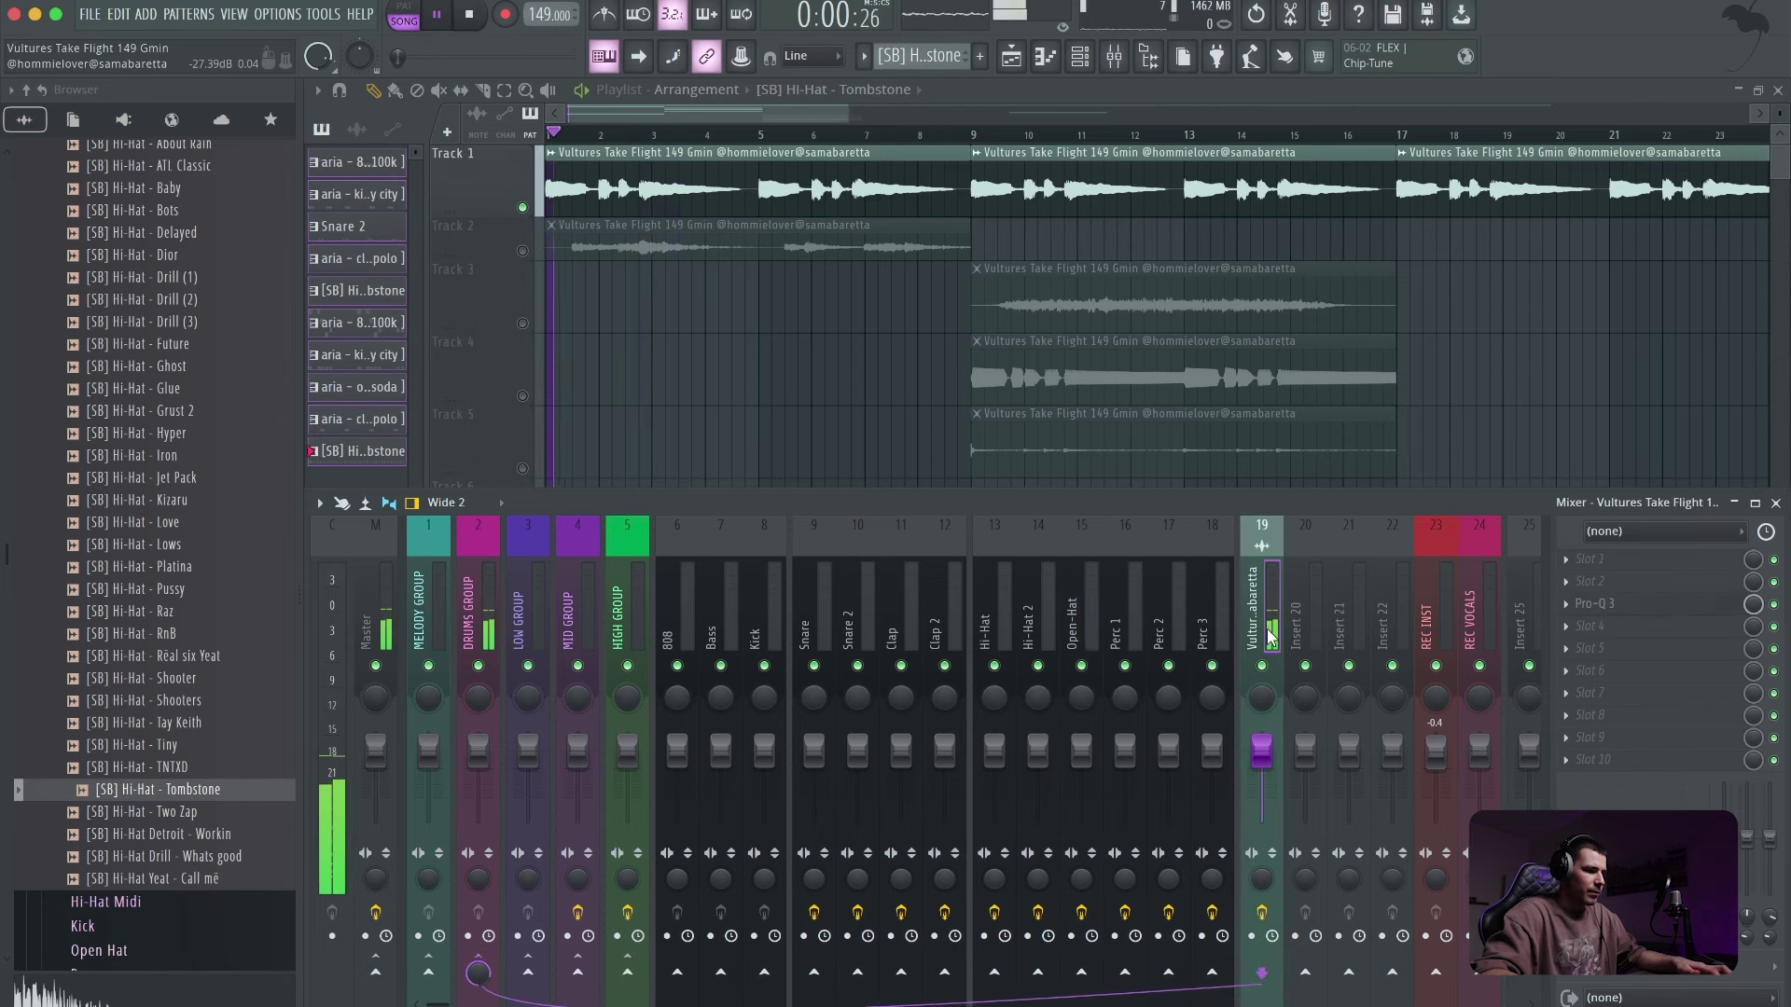
left_click(1775, 503)
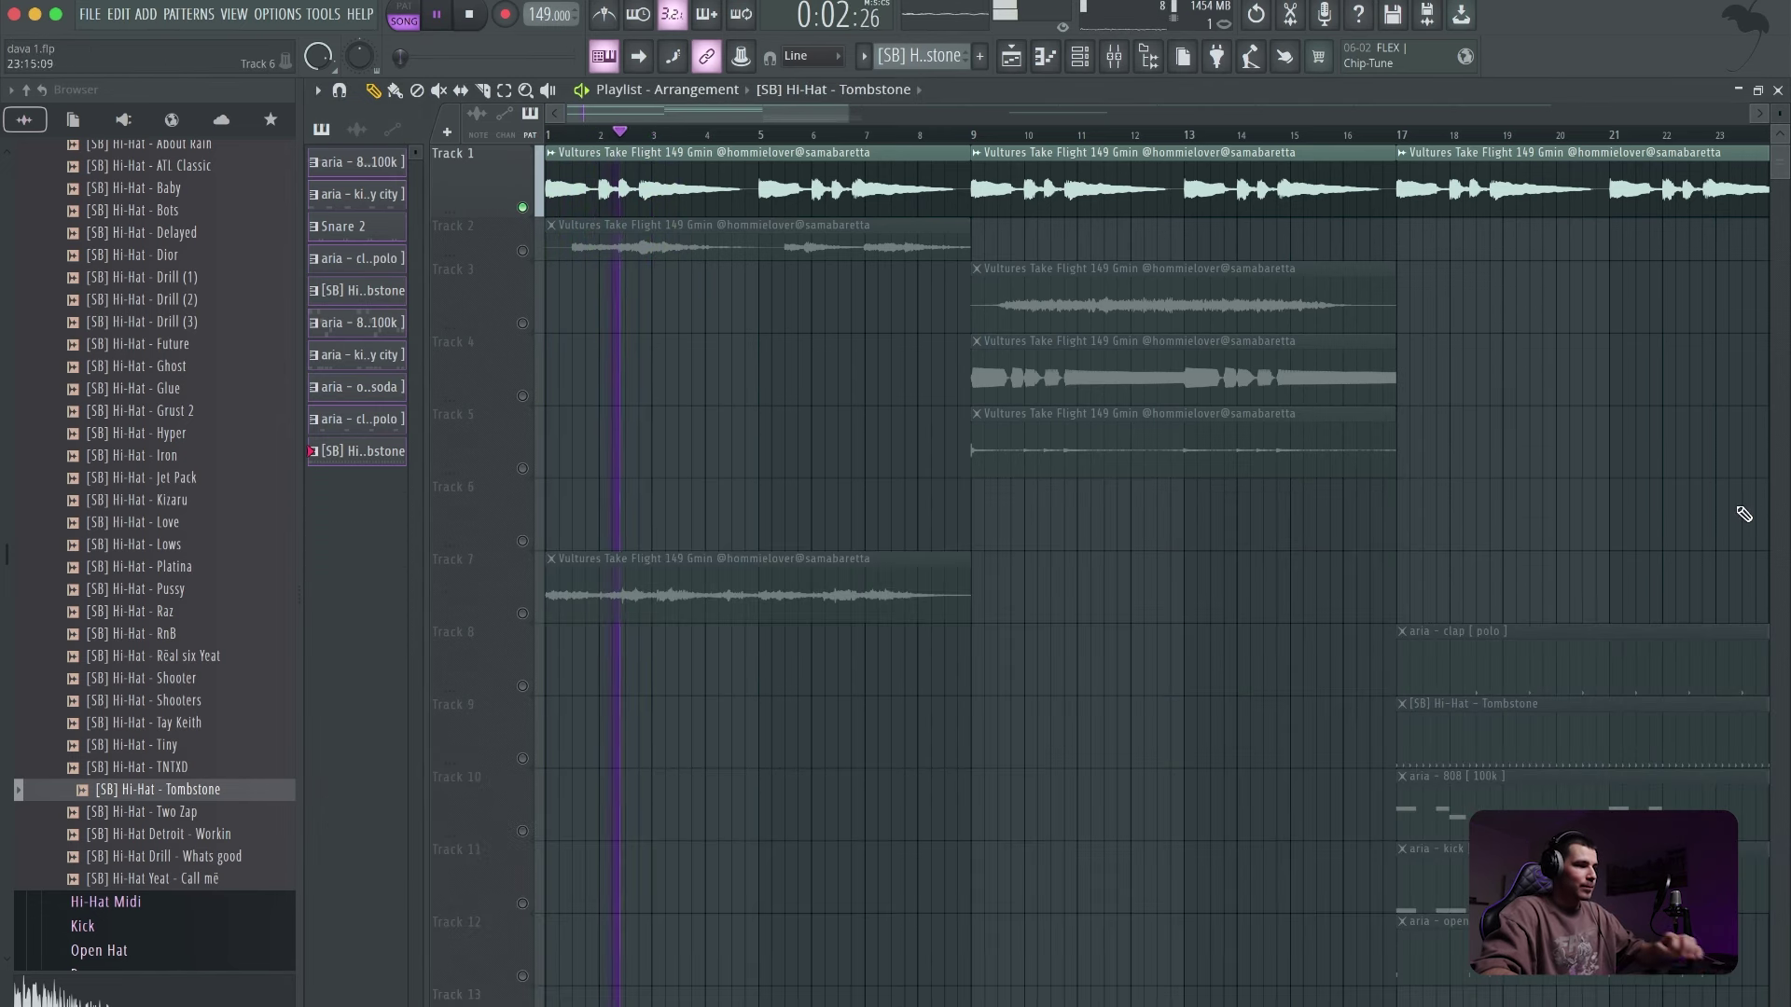
- Unmute and enlarge Track 2, set its clip gain to -5.6 dB, and set Tracks 3, 4 and 5 to -1.7, 4.3 and 0.9 dB
key("space")
left_click(523, 251)
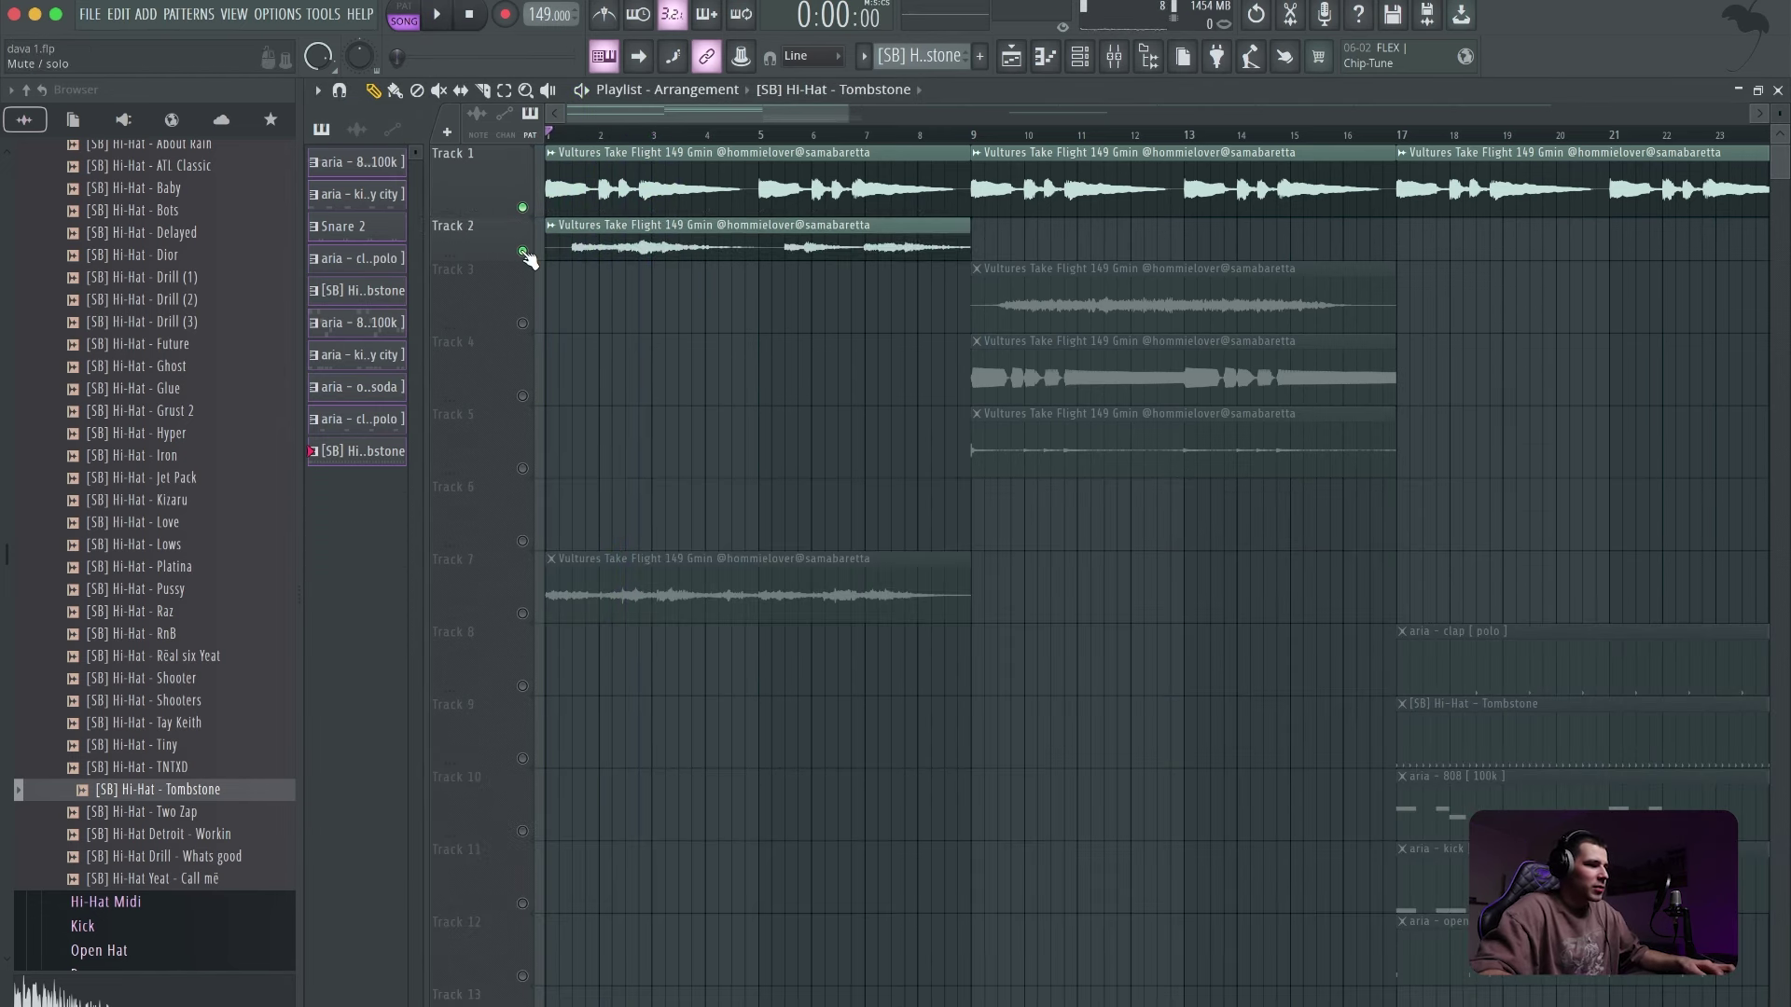
key("space")
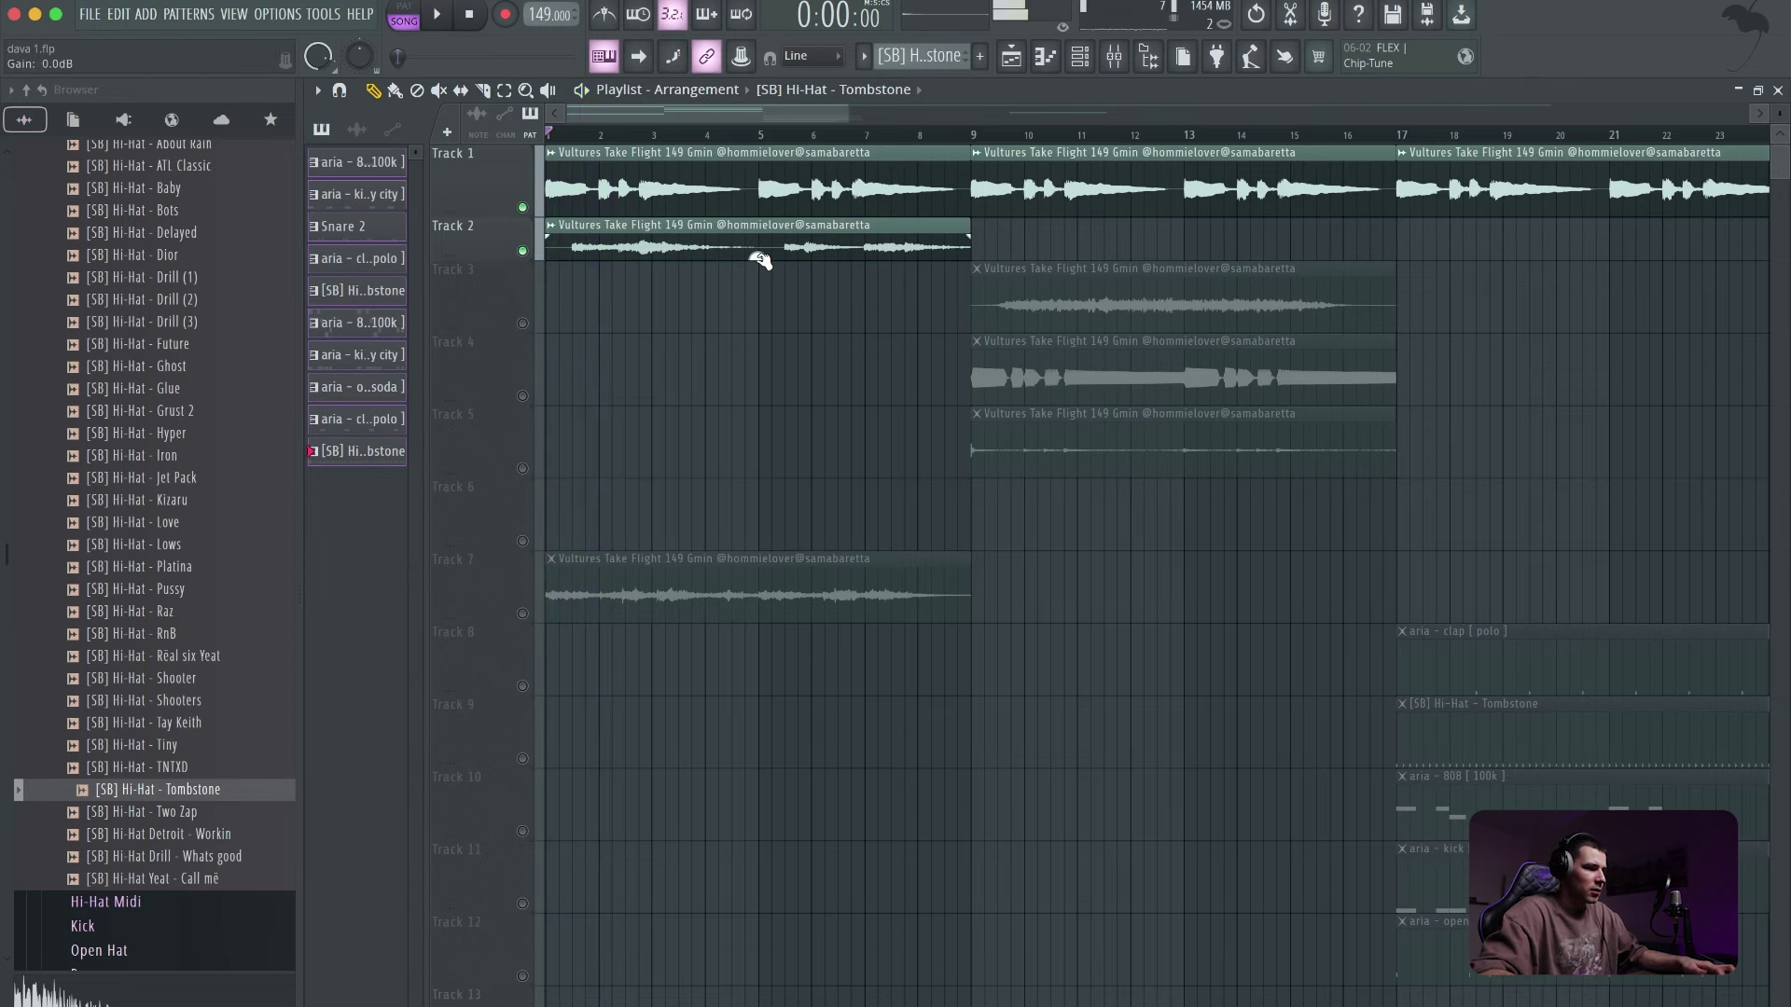
scroll(790, 351, "down", 1)
scroll(790, 350, "right", 1)
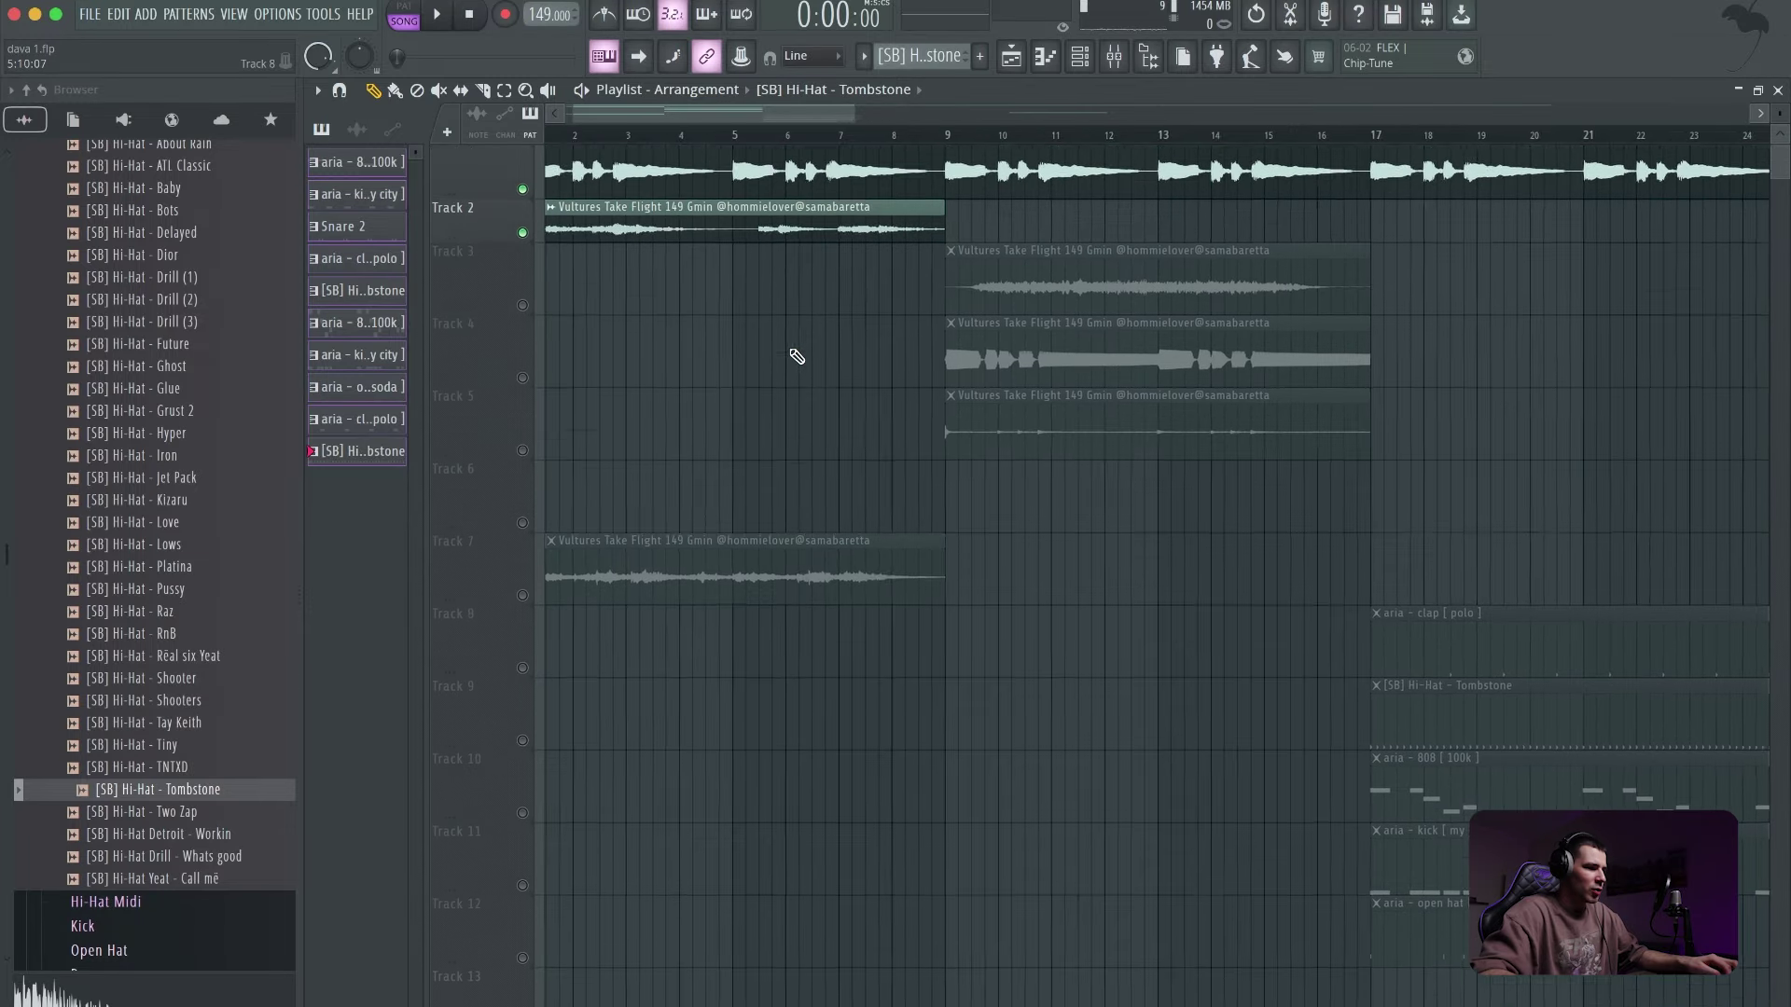
scroll(794, 353, "up", 1)
left_click_drag(503, 253, 502, 289)
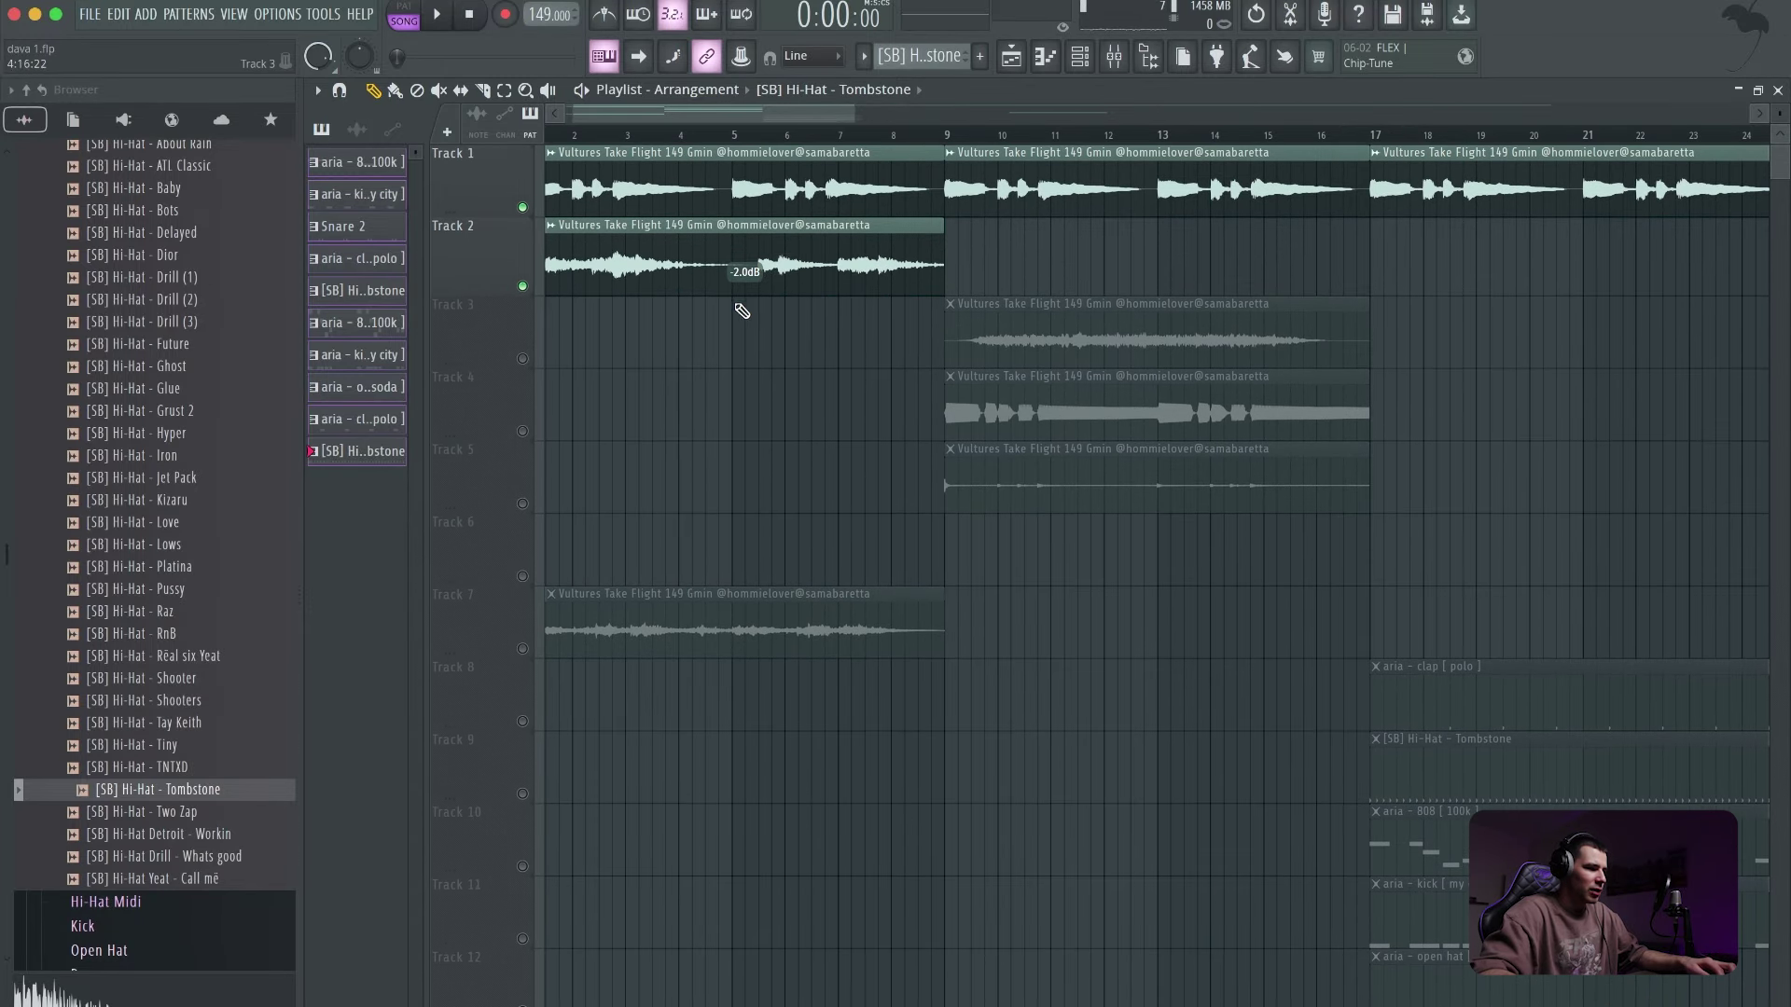
left_click_drag(745, 293, 744, 293)
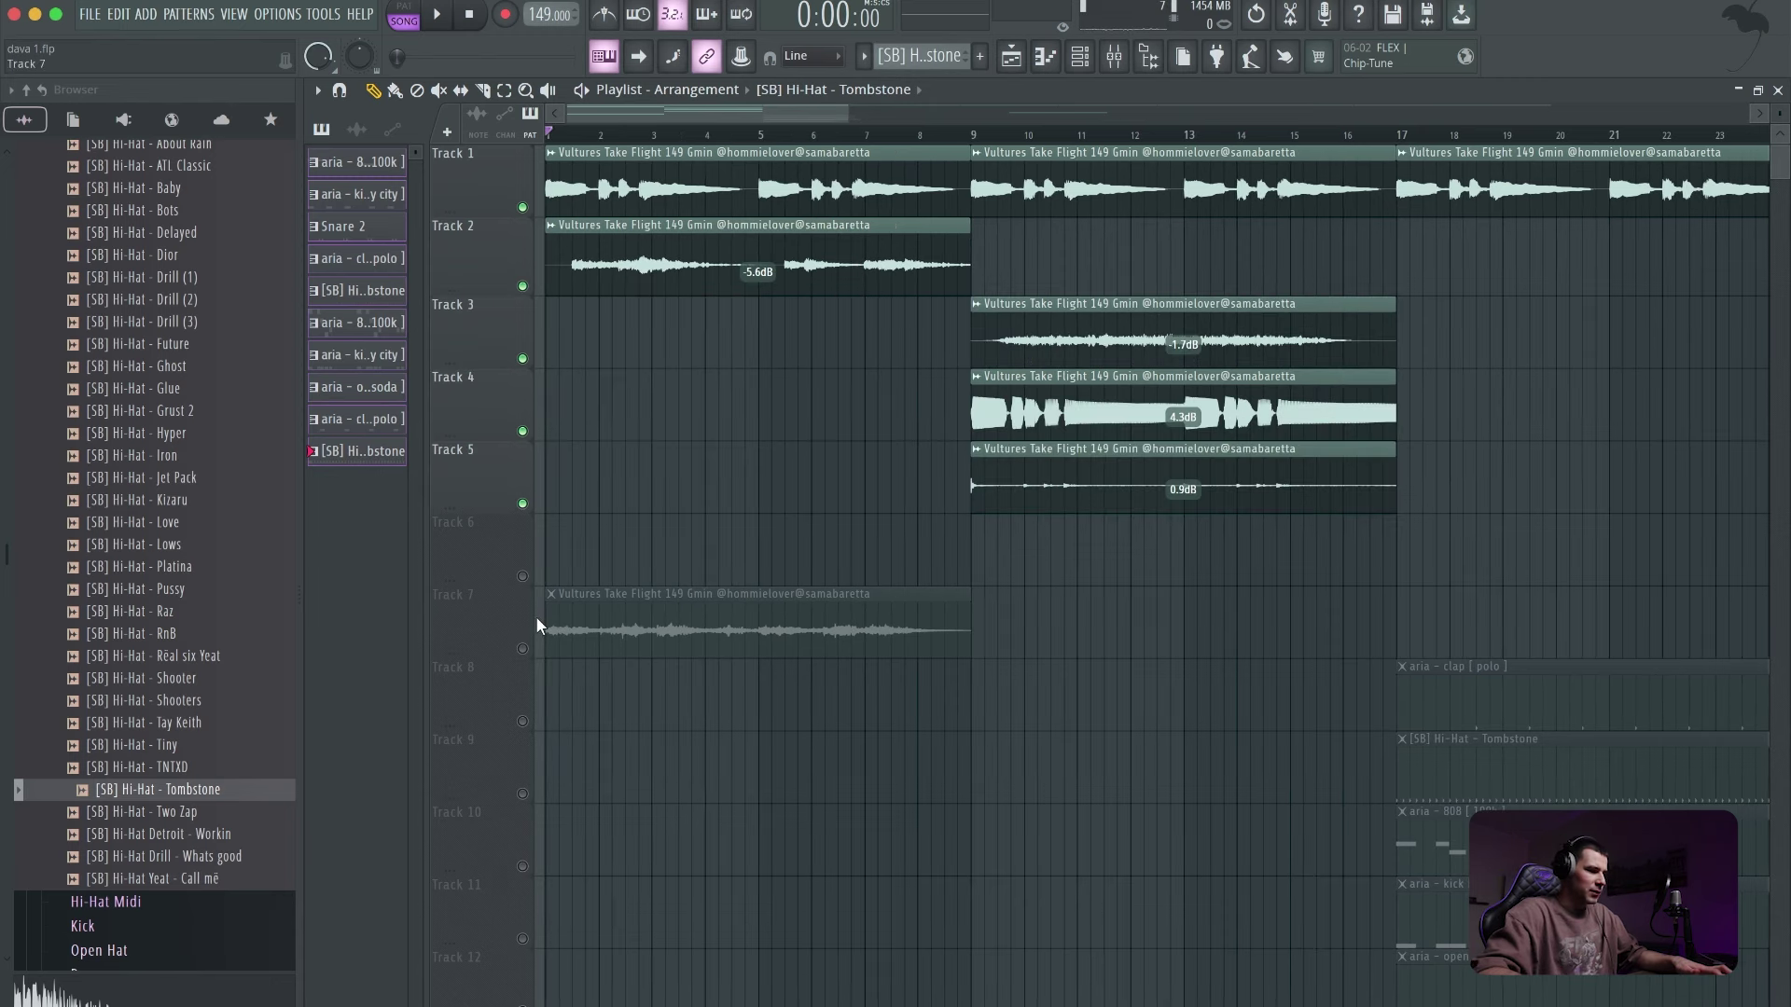
- Make all tracks audible again and lower the Track 7 clip's gain to -2.1 dB while the arrangement plays
right_click(524, 648)
key("space")
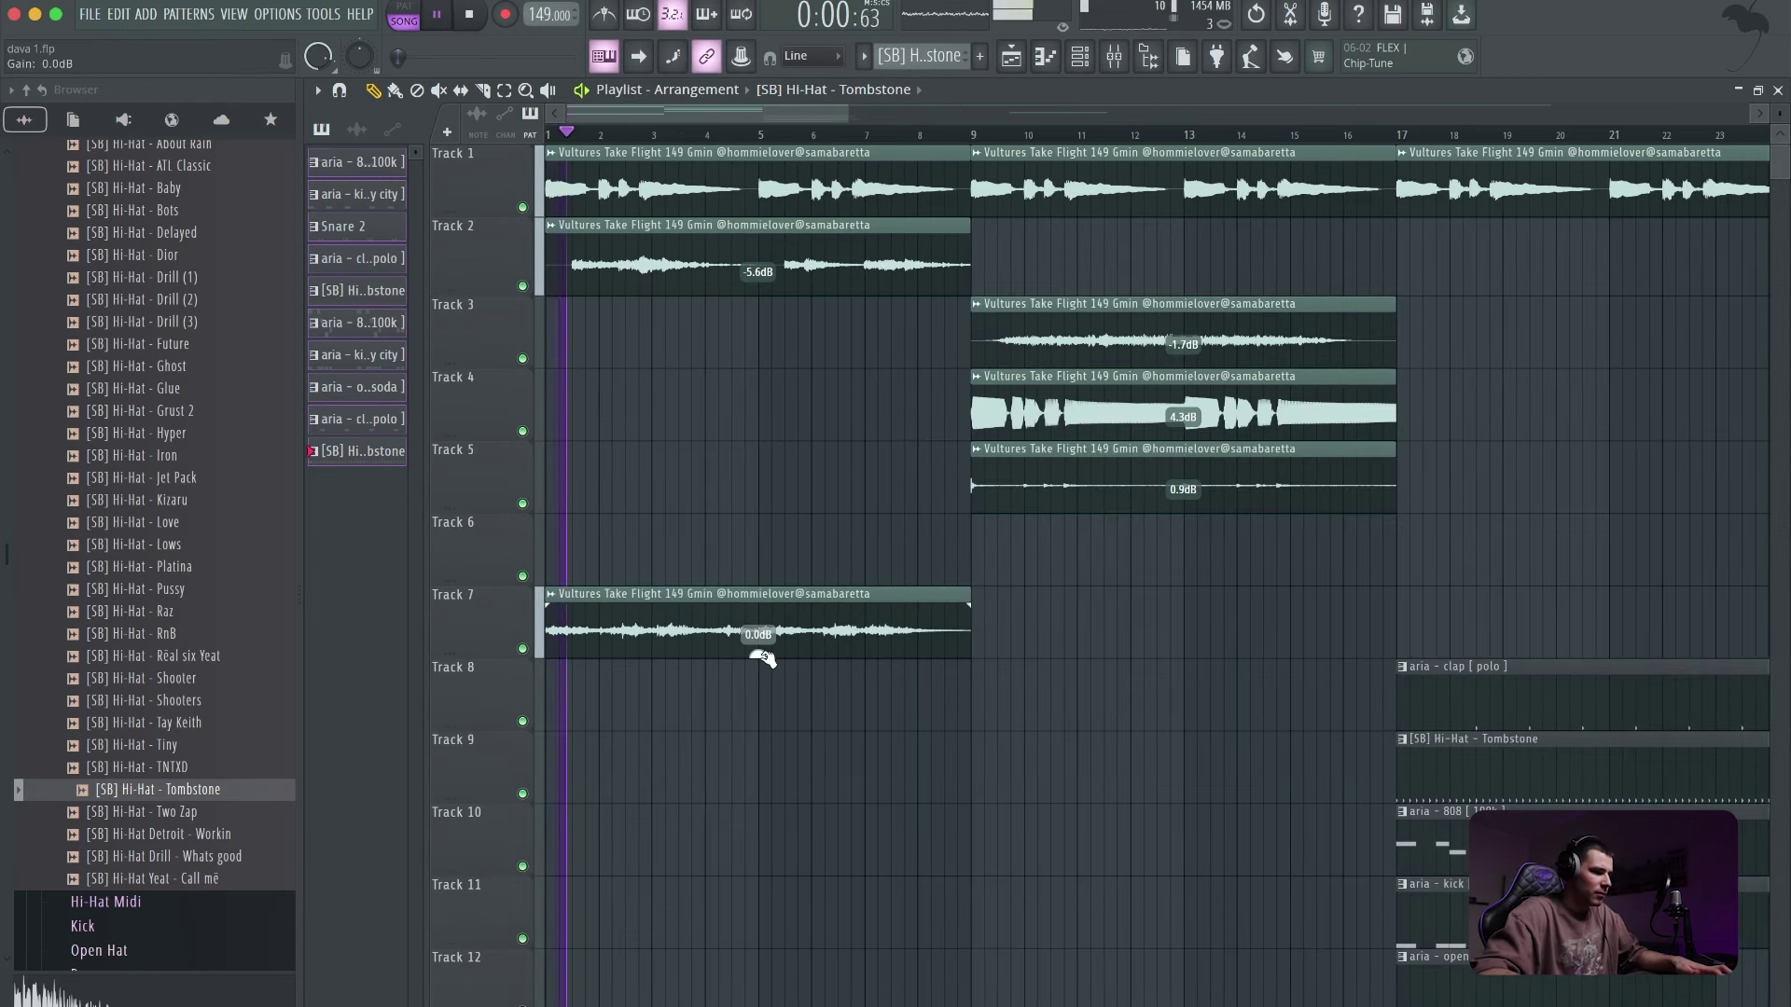
left_click_drag(753, 659, 758, 656)
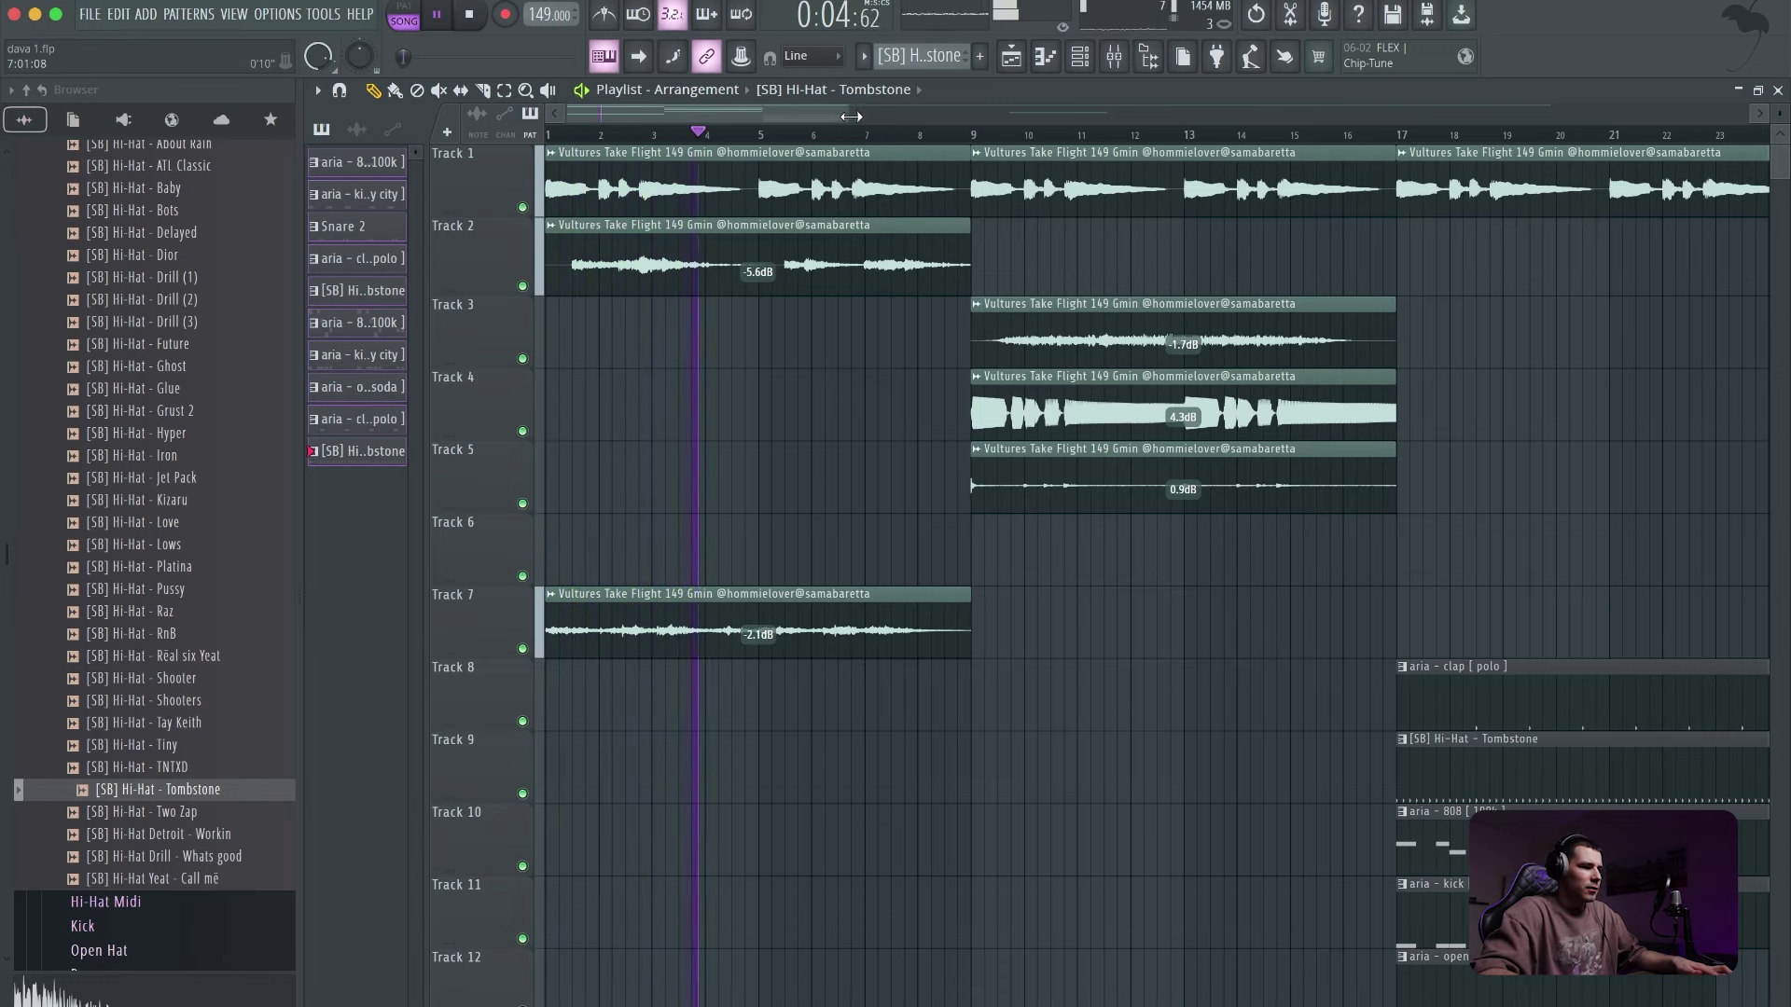
left_click_drag(862, 110, 1502, 110)
key("space")
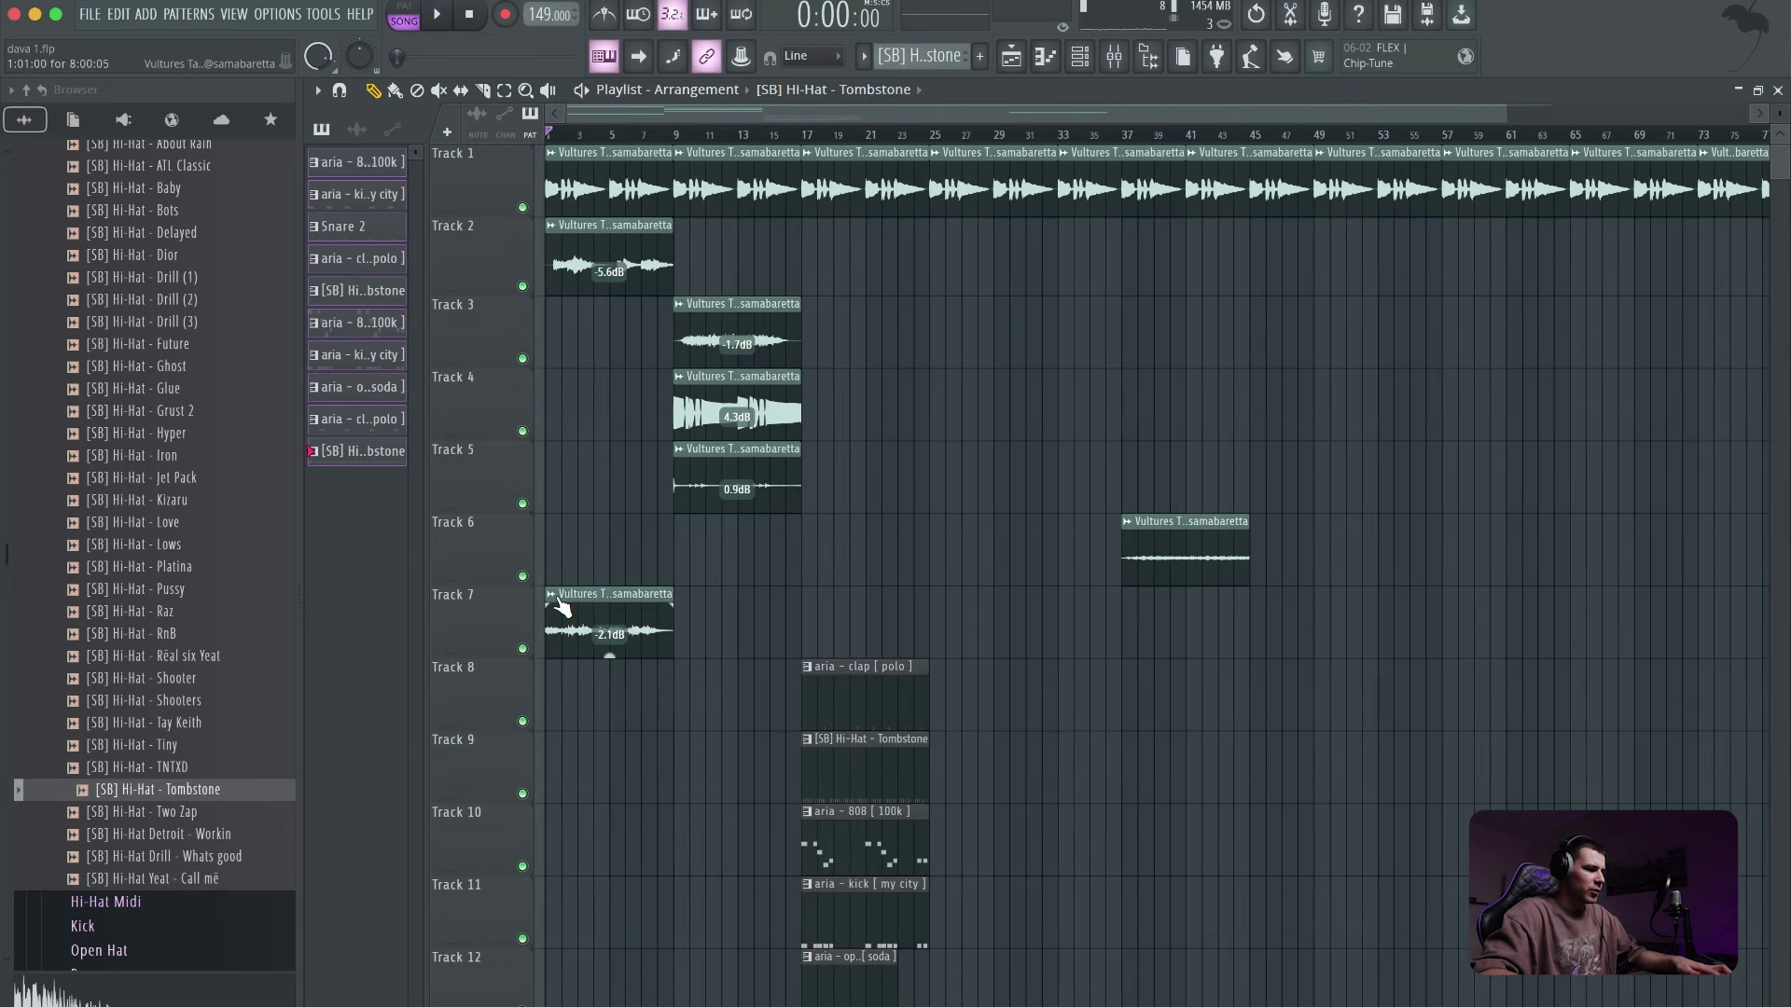
- Make the Track 7 clip unique, and route the original sample to mixer track 26 and the unique copy to track 27
right_click(552, 607)
left_click(620, 792)
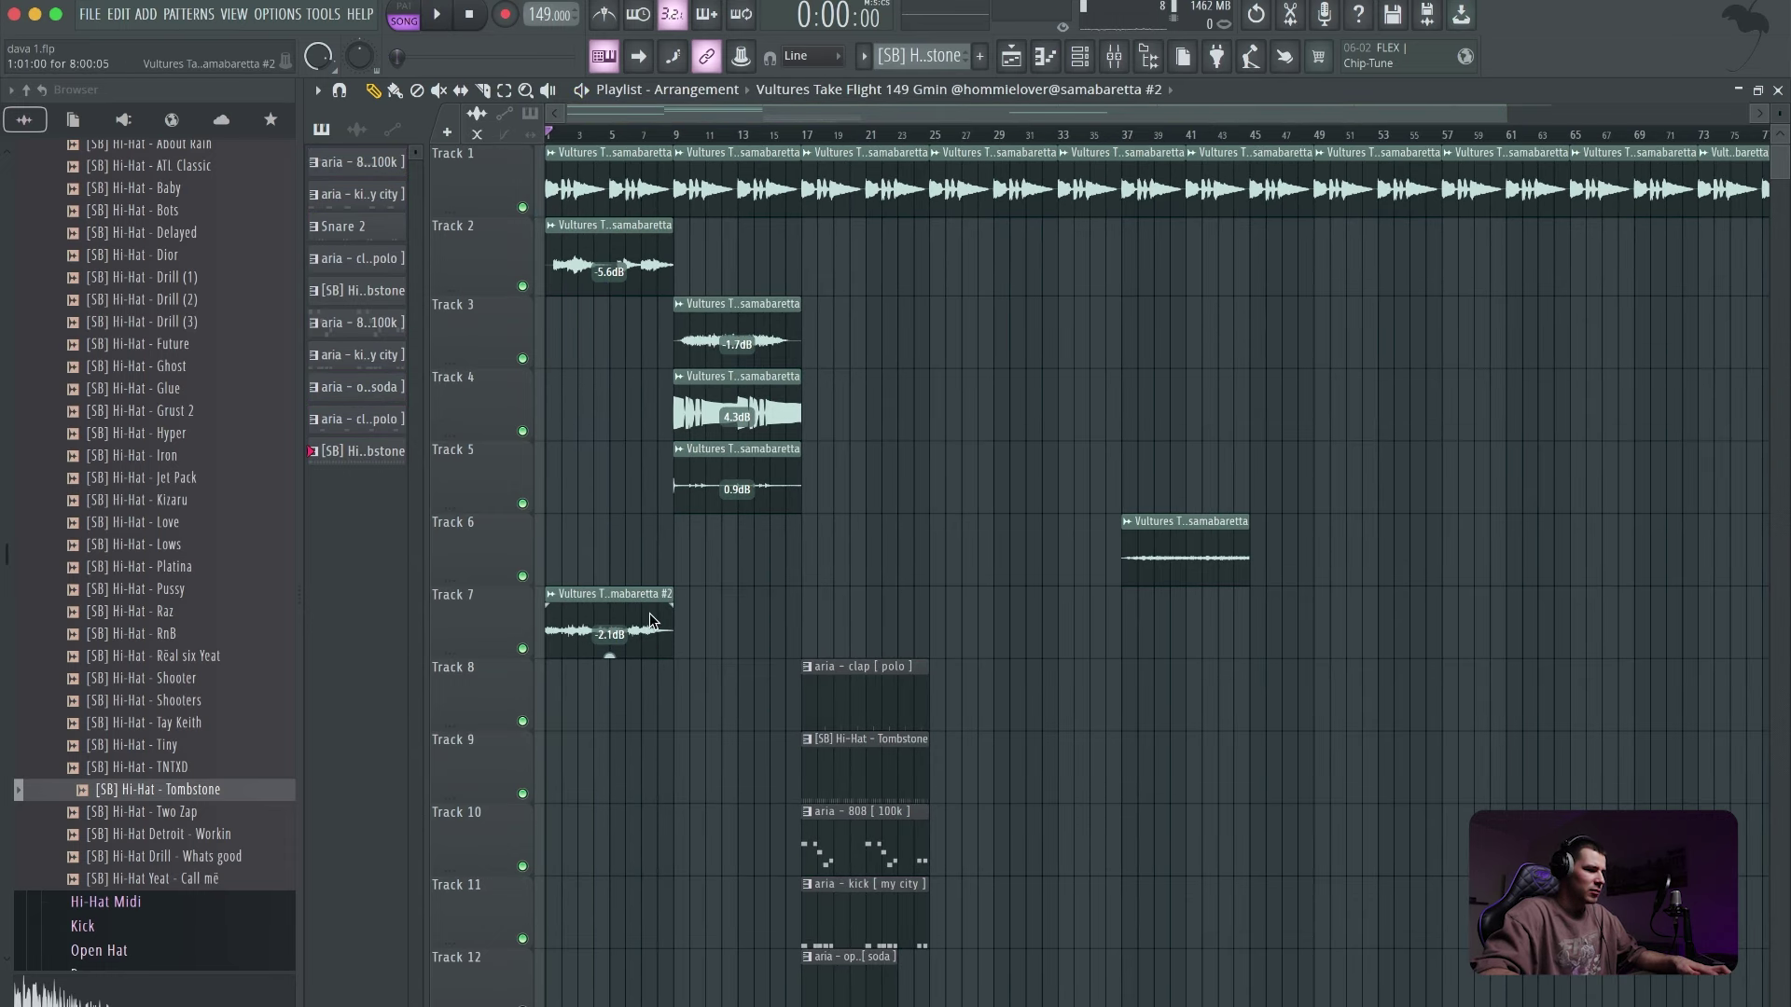
double_click(623, 169)
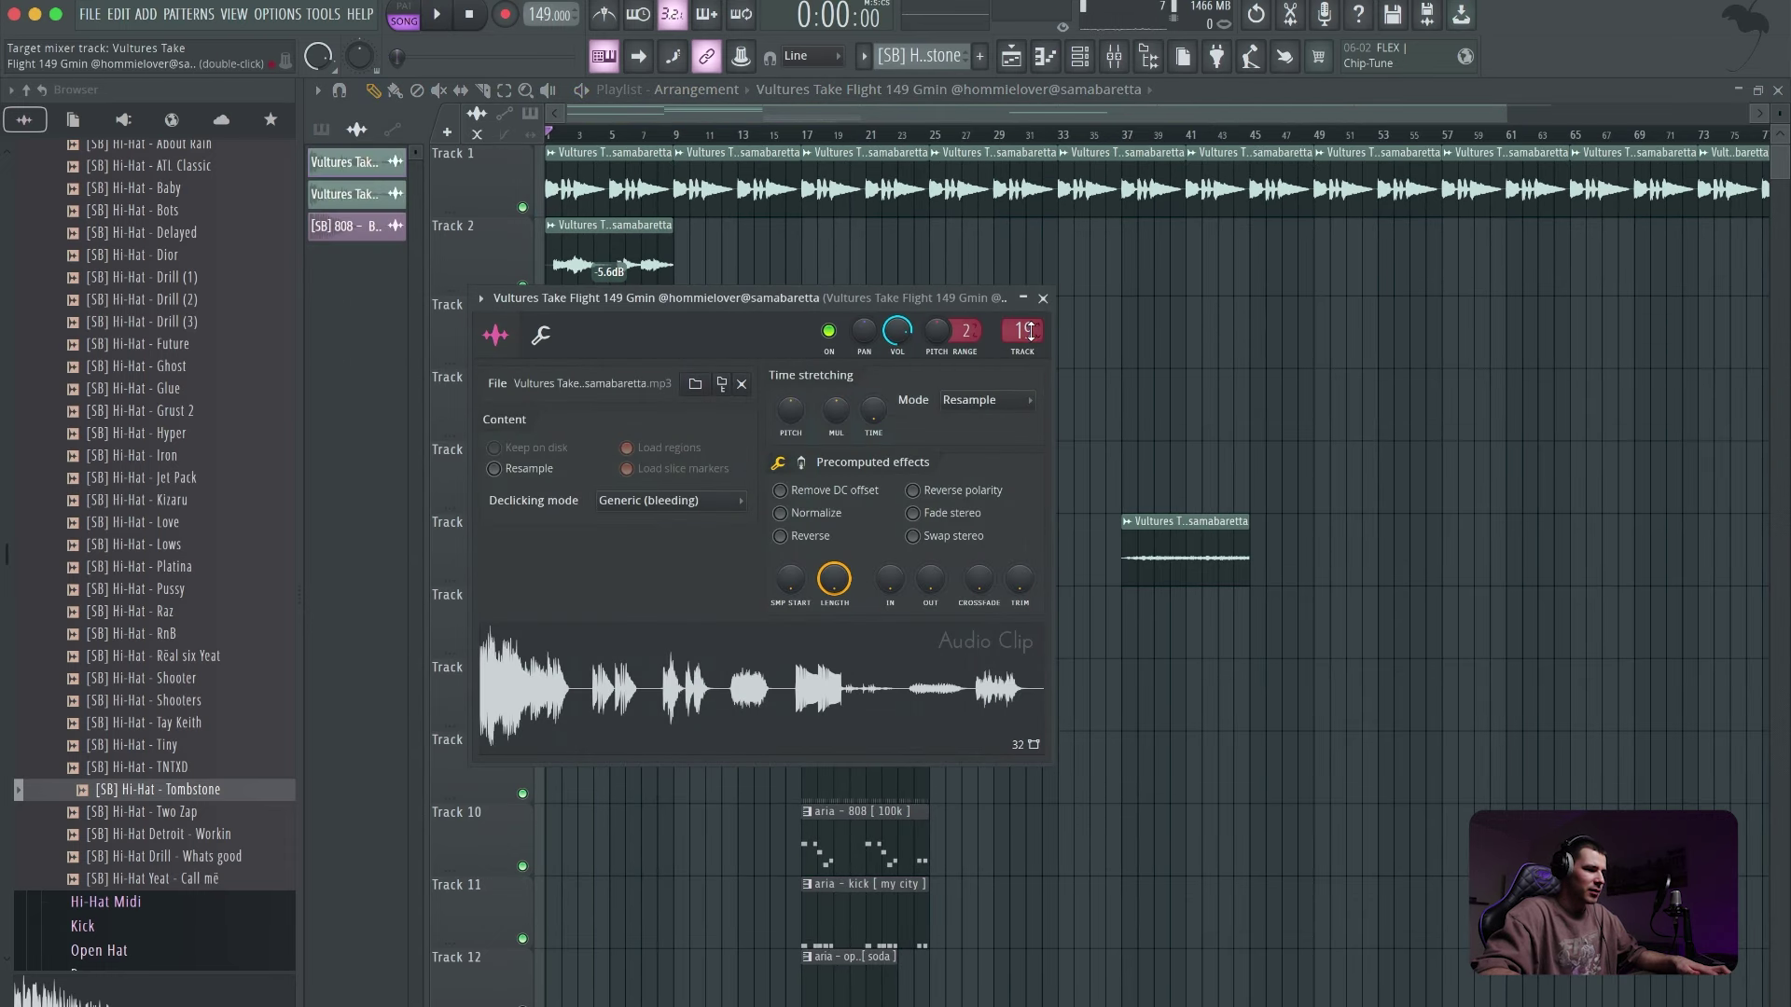
left_click_drag(1030, 333, 1031, 308)
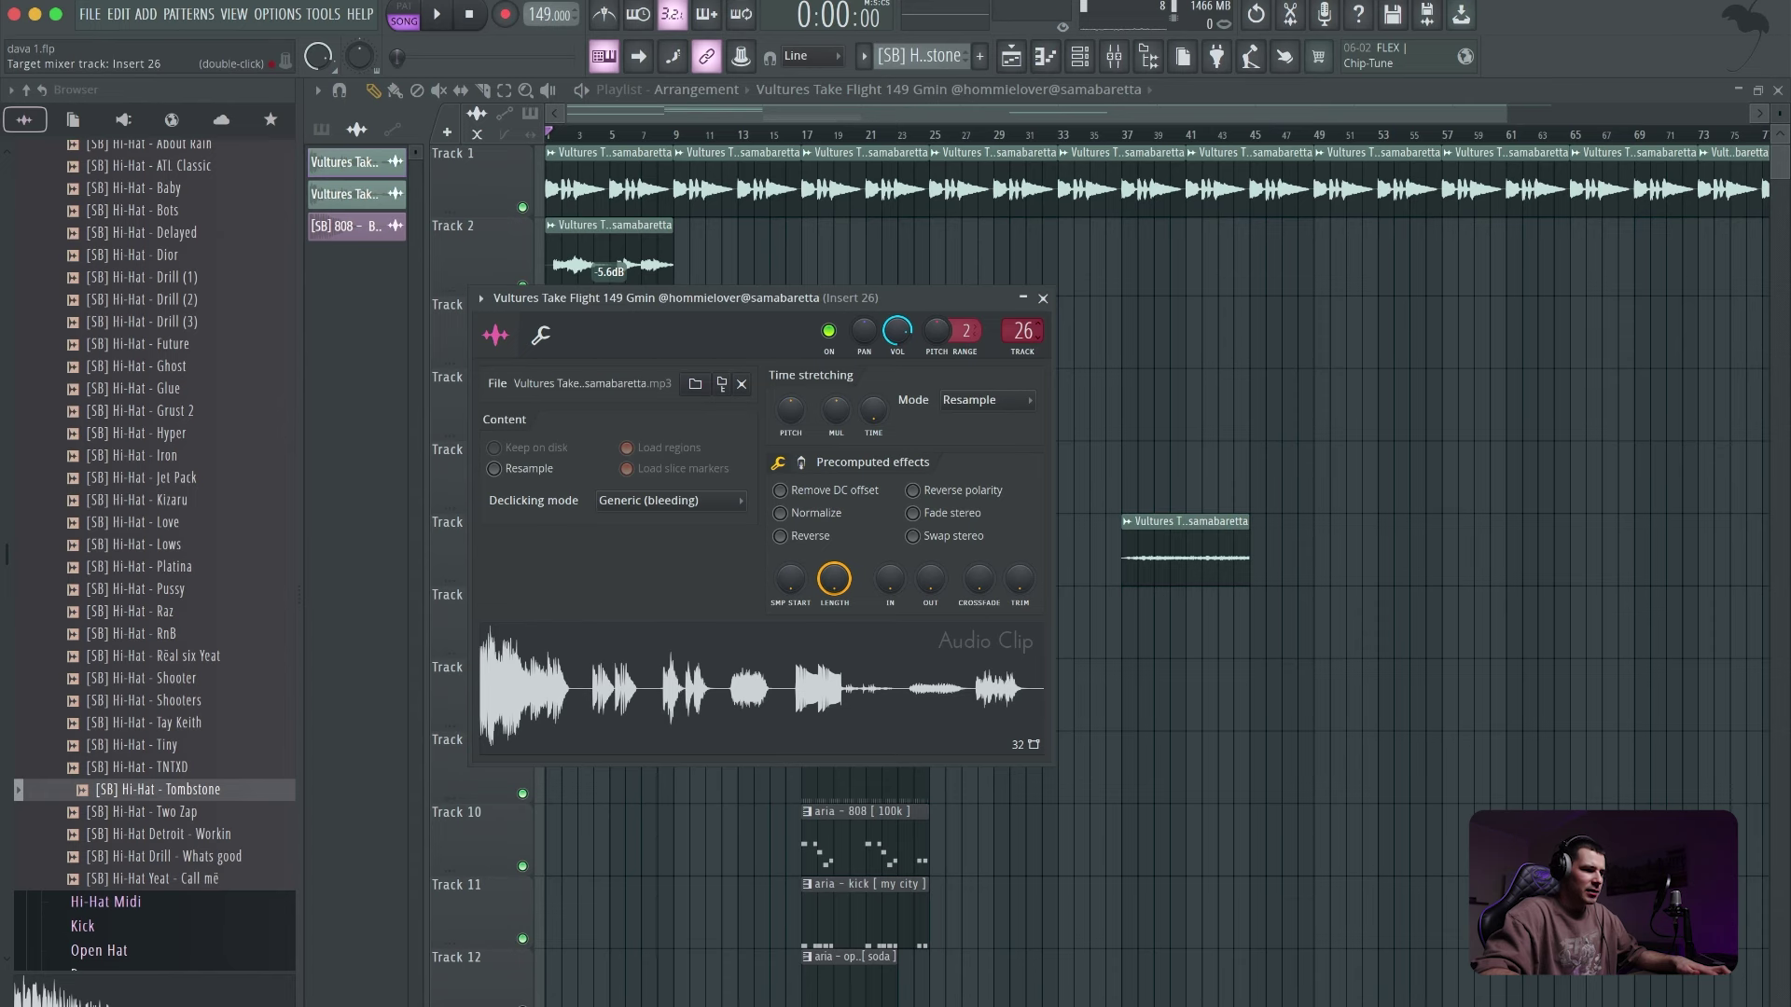
left_click(1042, 298)
double_click(636, 593)
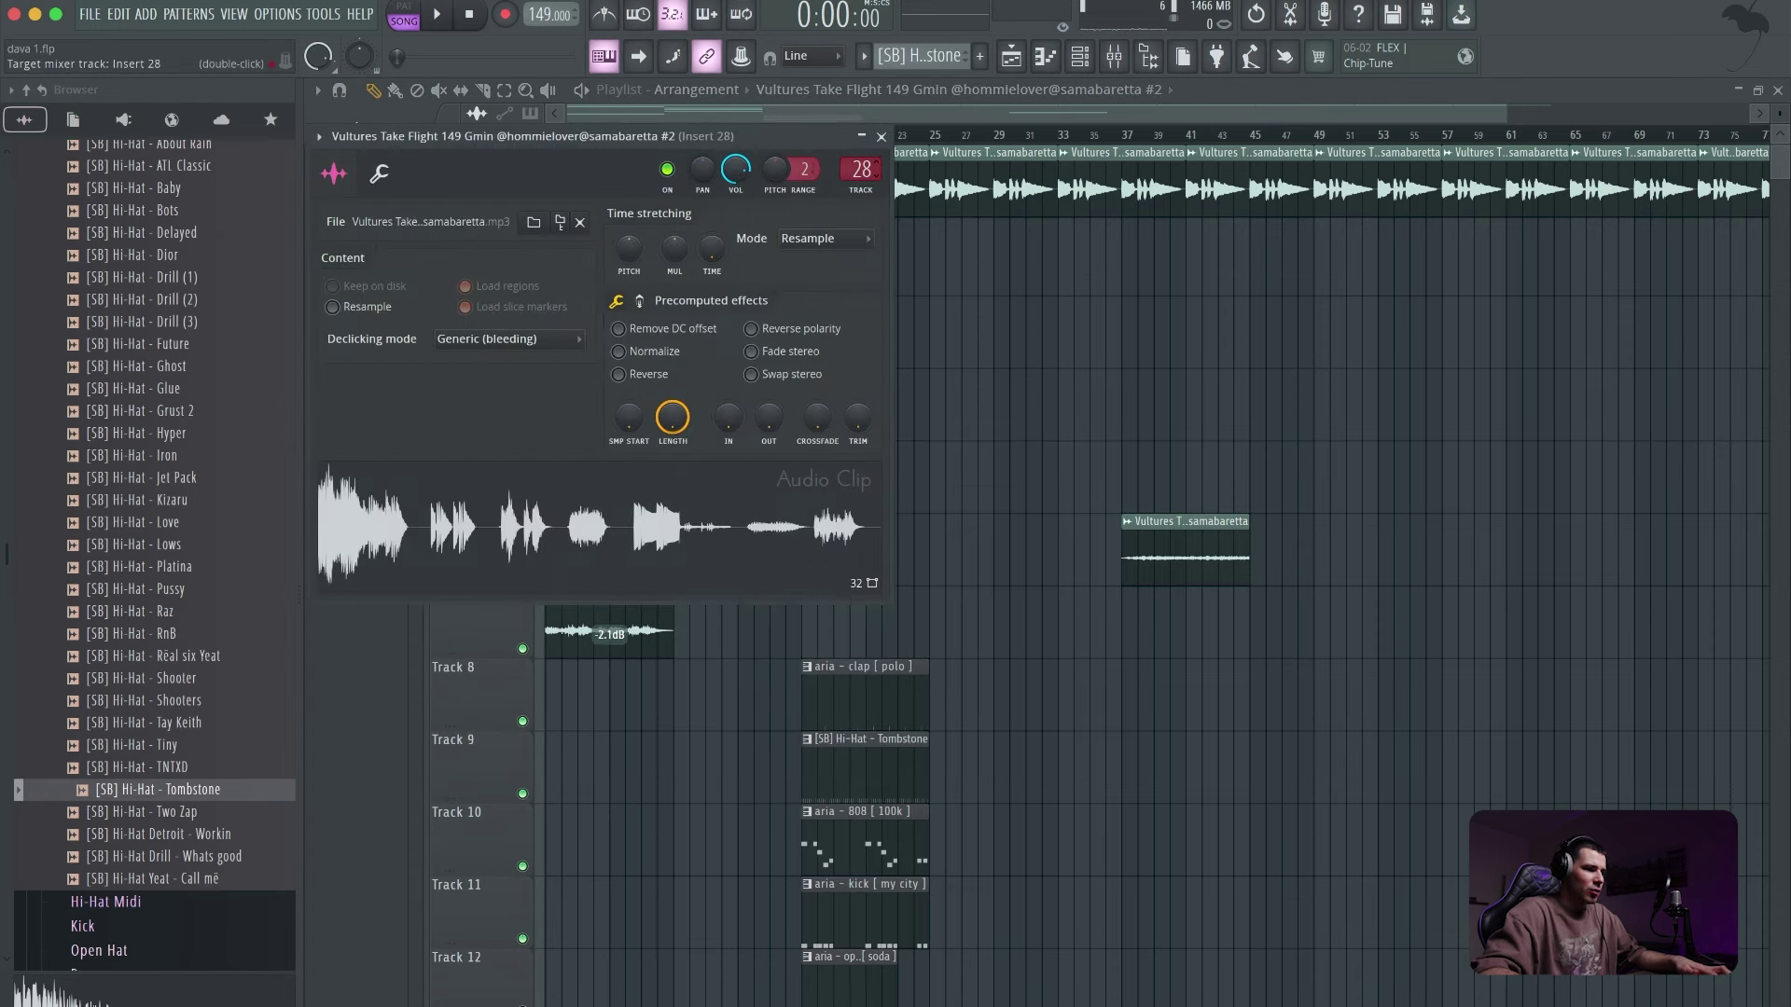
left_click(880, 136)
left_click(1115, 58)
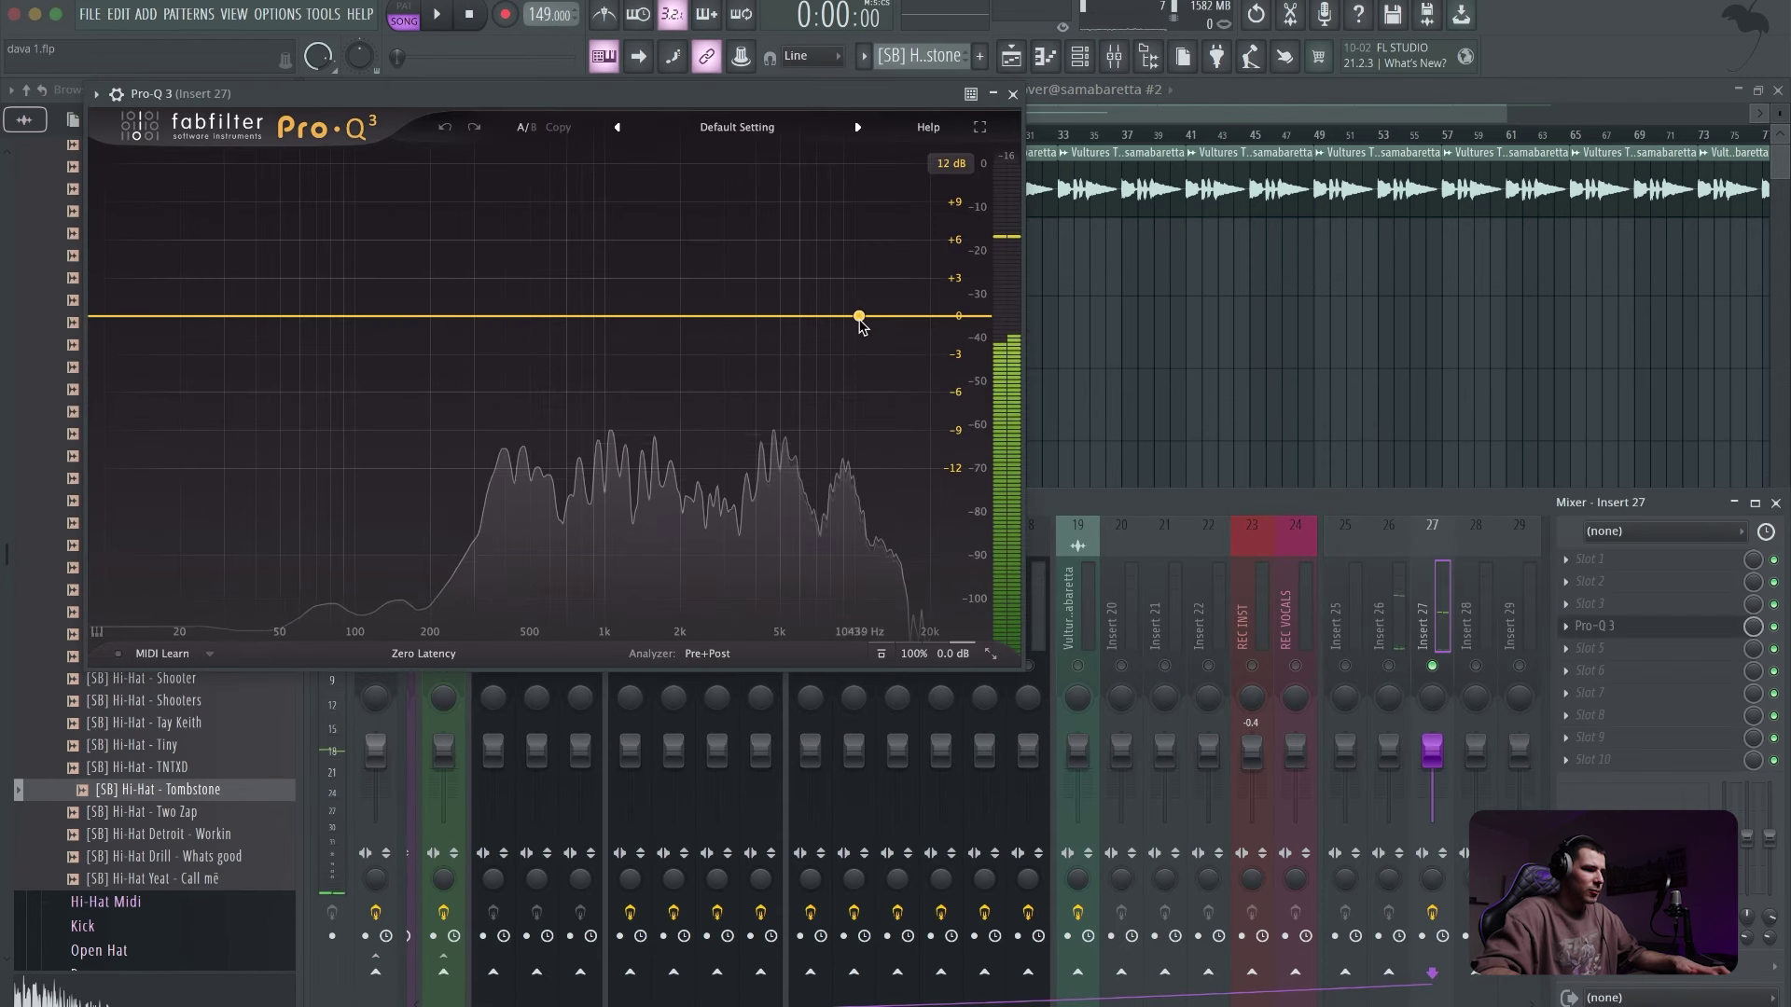
- Shape Insert 27 in Pro-Q 3 with a low cut and a high cut at about 3145 Hz, both 12 dB/oct, while auditioning it
left_click(859, 311)
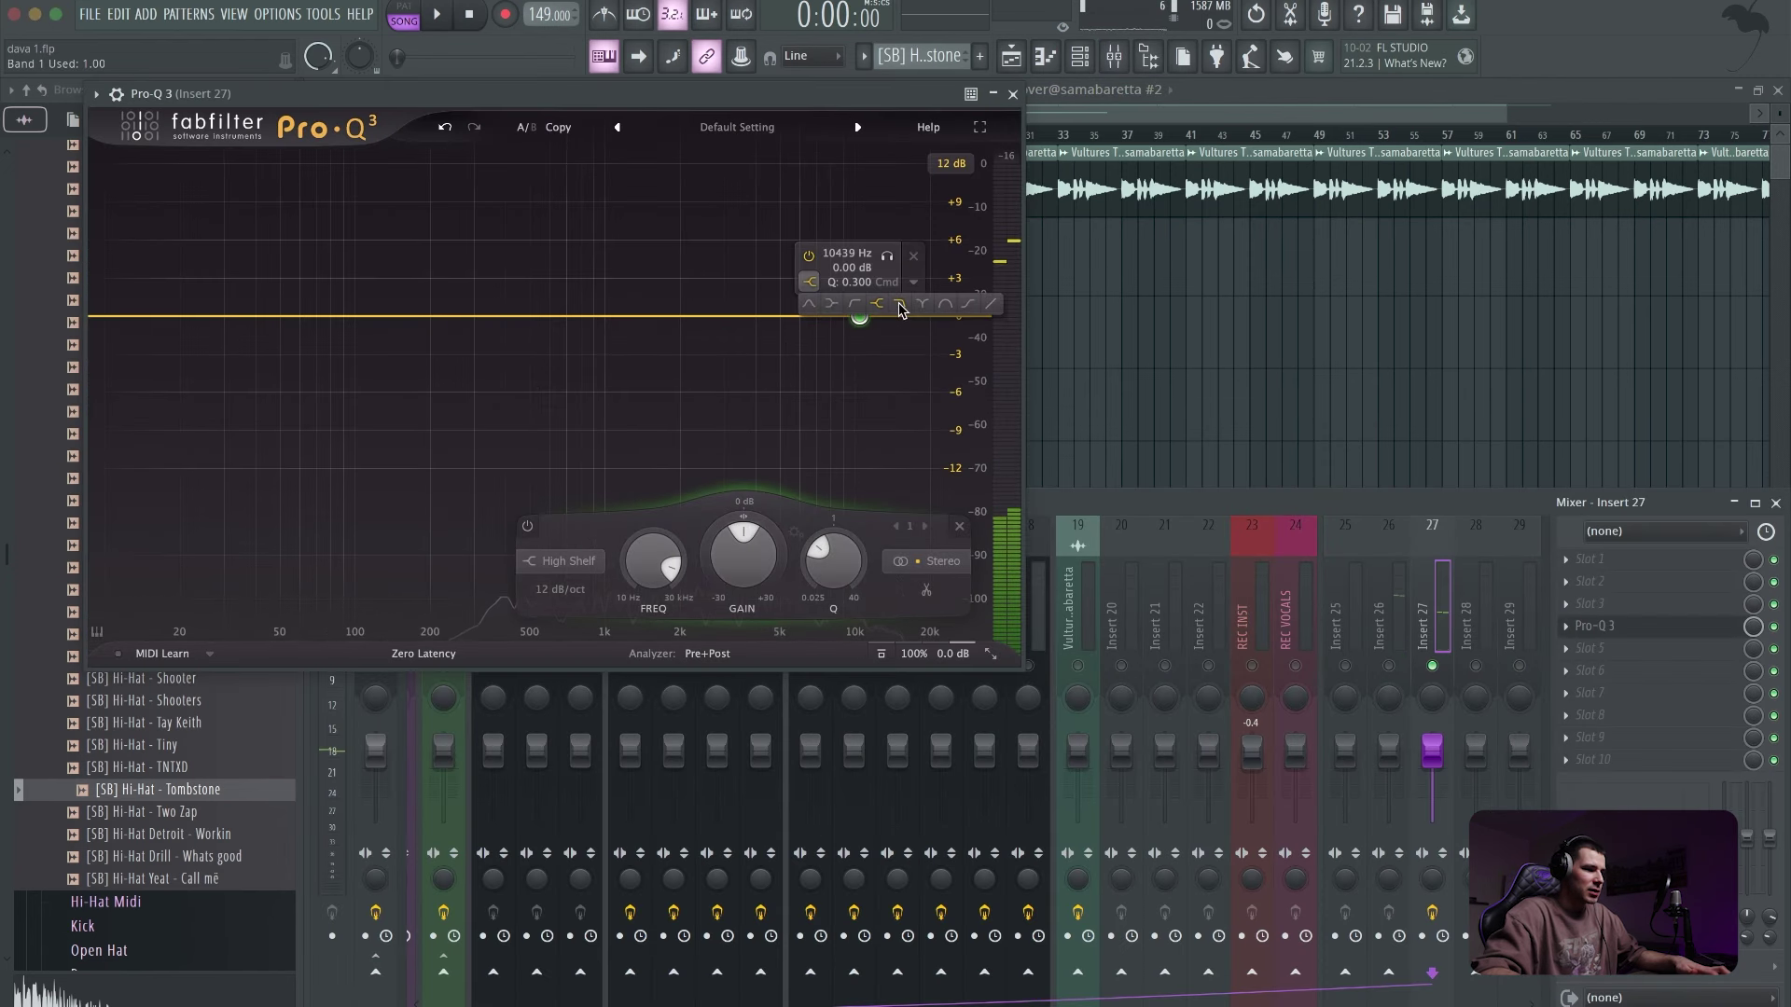
scroll(894, 324, "down", 3)
left_click_drag(859, 440, 846, 376)
left_click_drag(870, 316, 798, 313)
key("space")
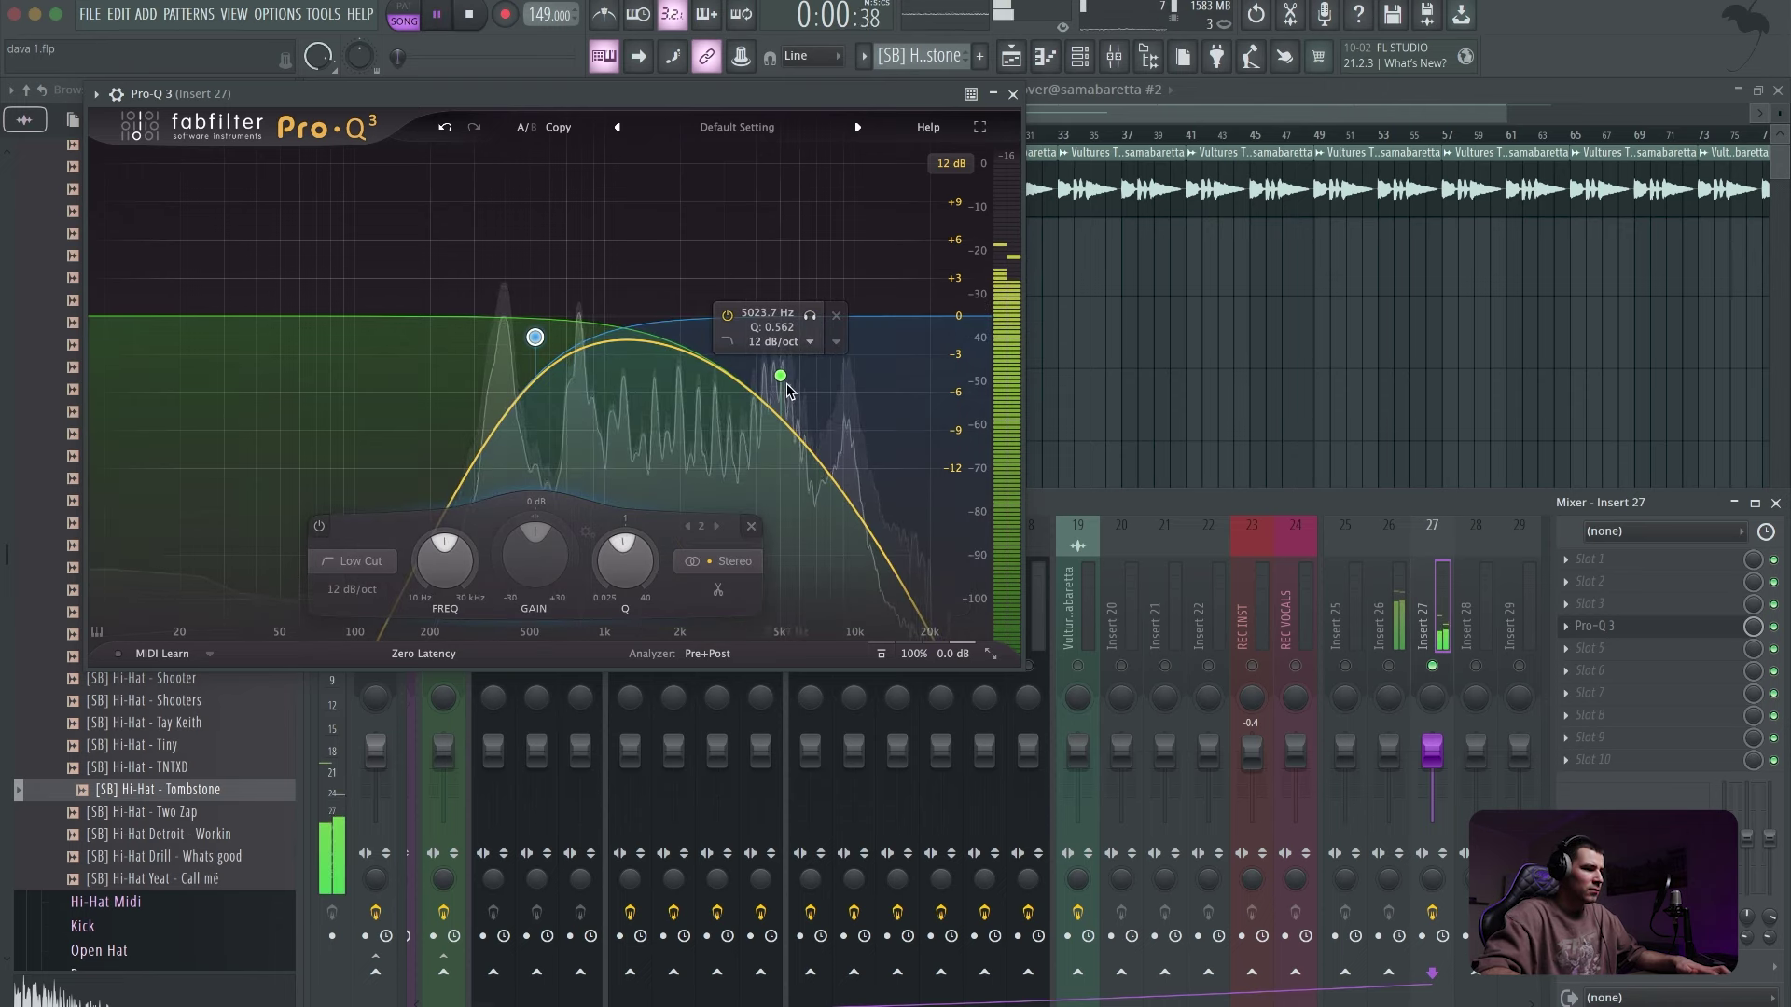
left_click_drag(782, 377, 729, 376)
key("space")
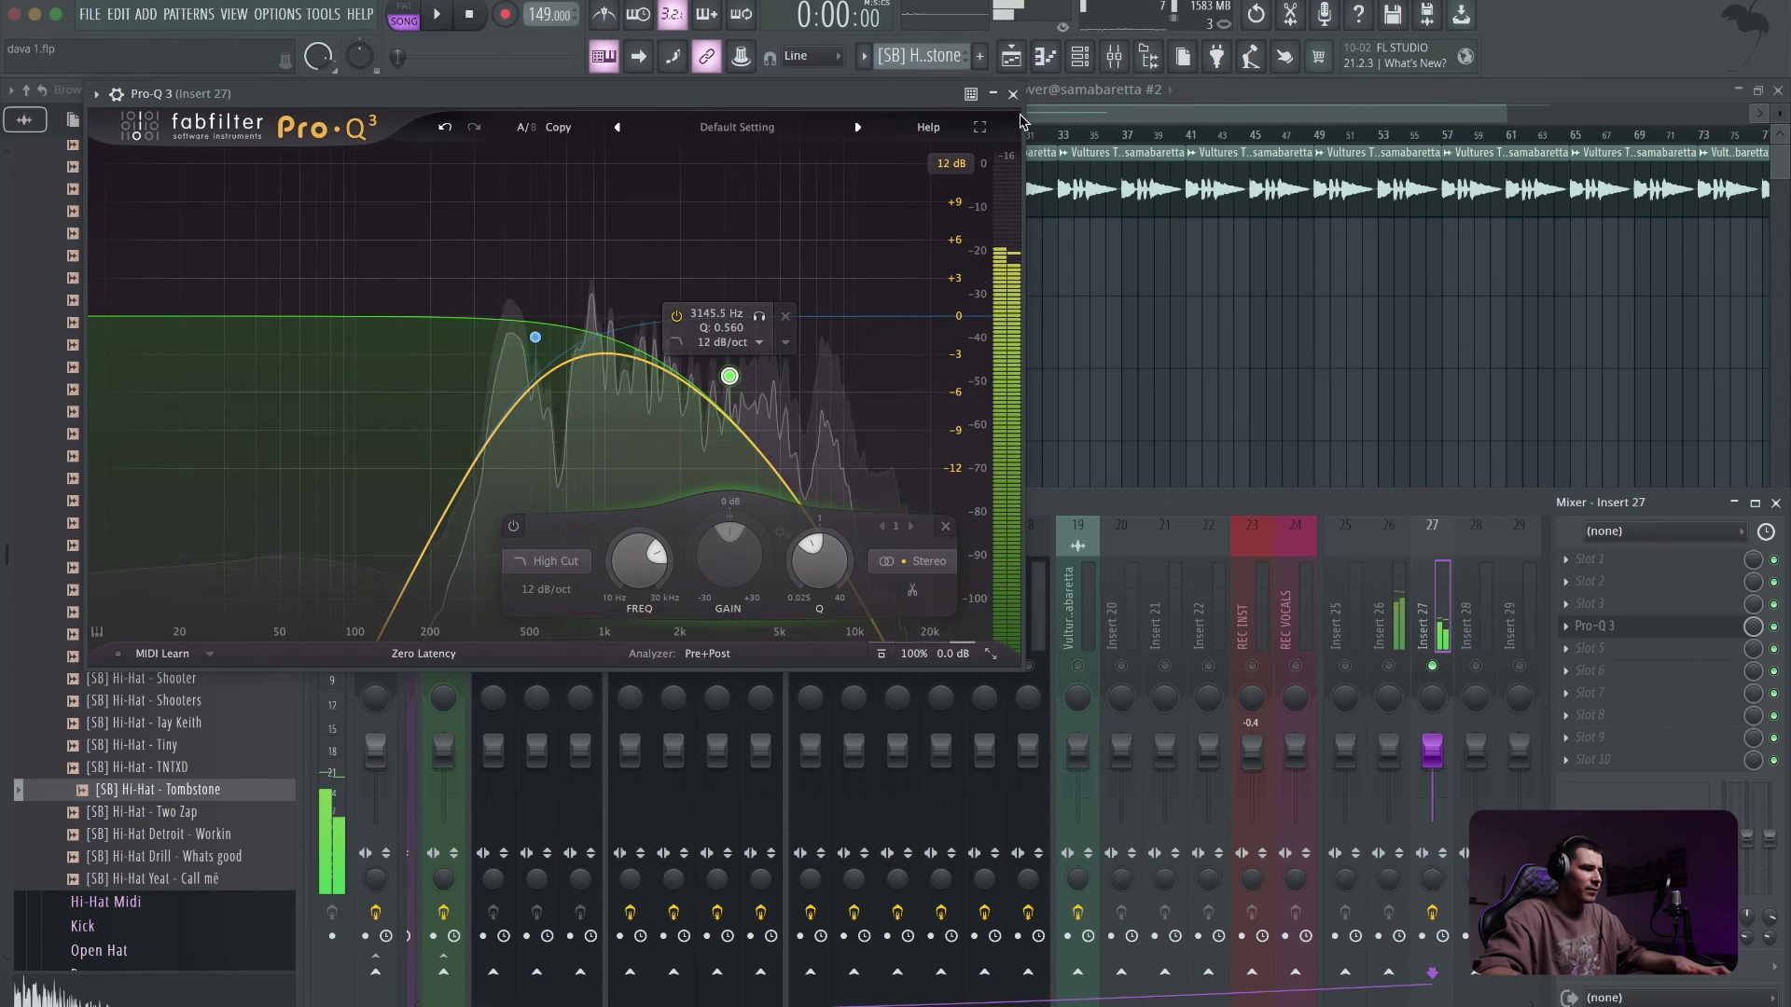
left_click(1013, 94)
key("space")
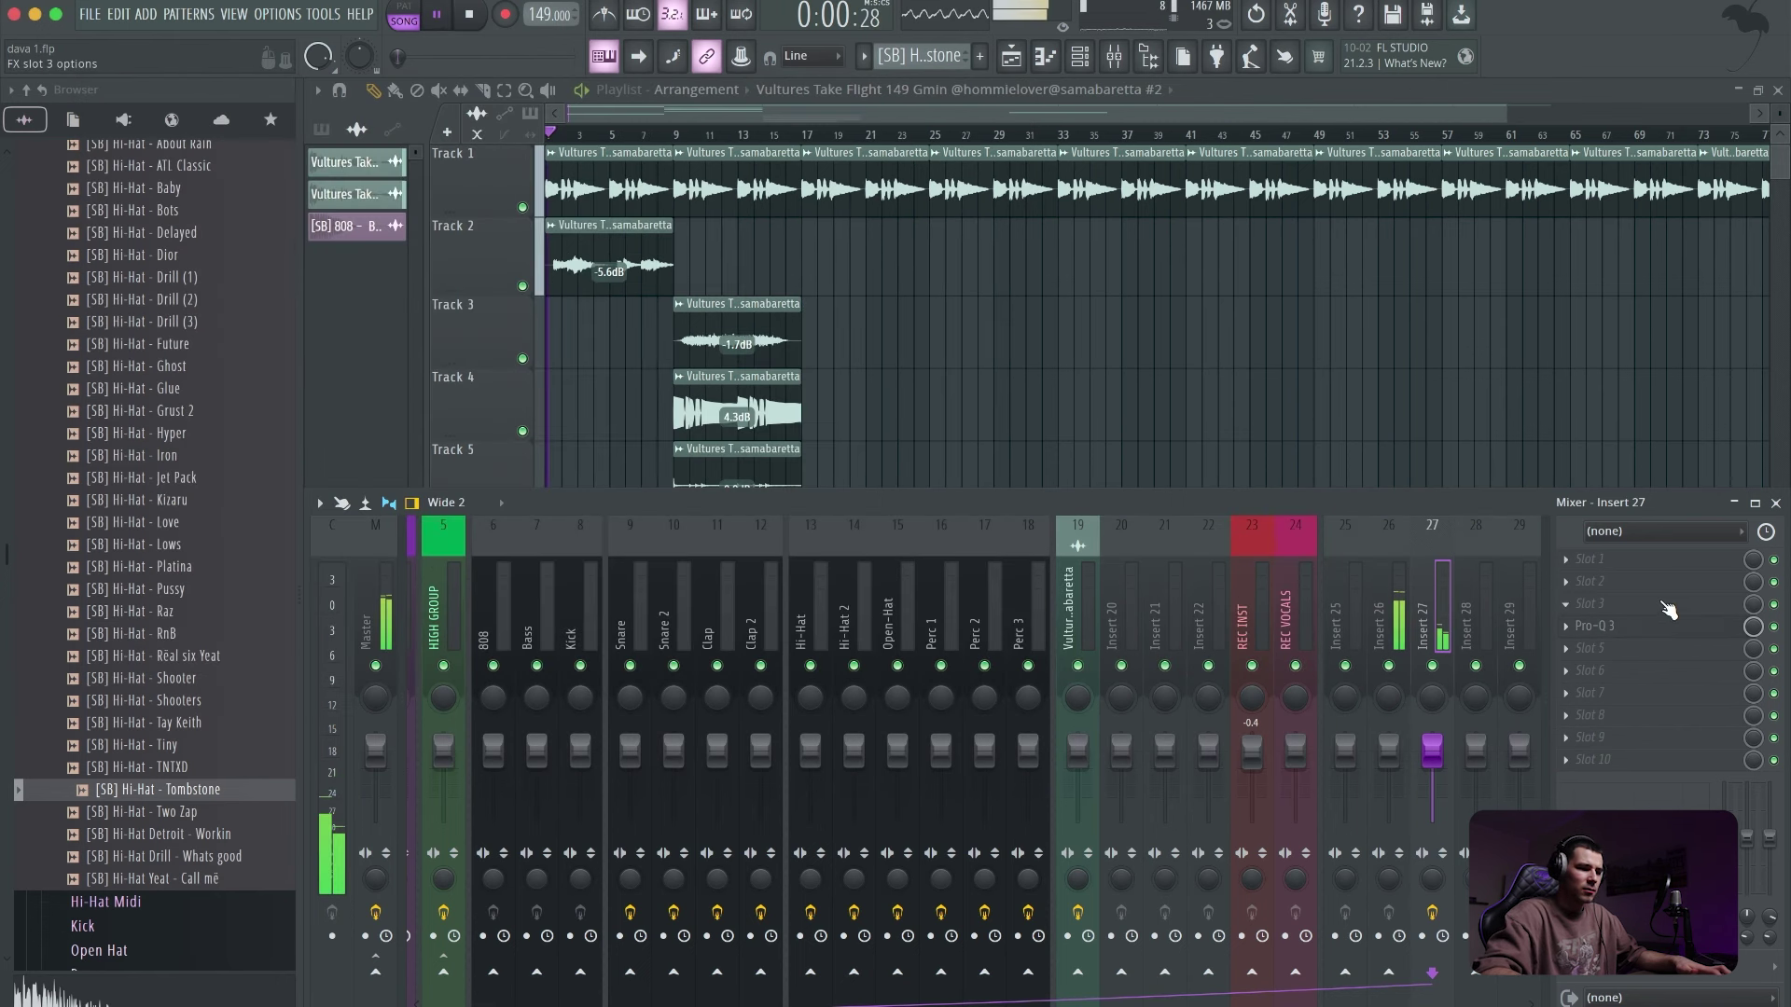
left_click(1773, 504)
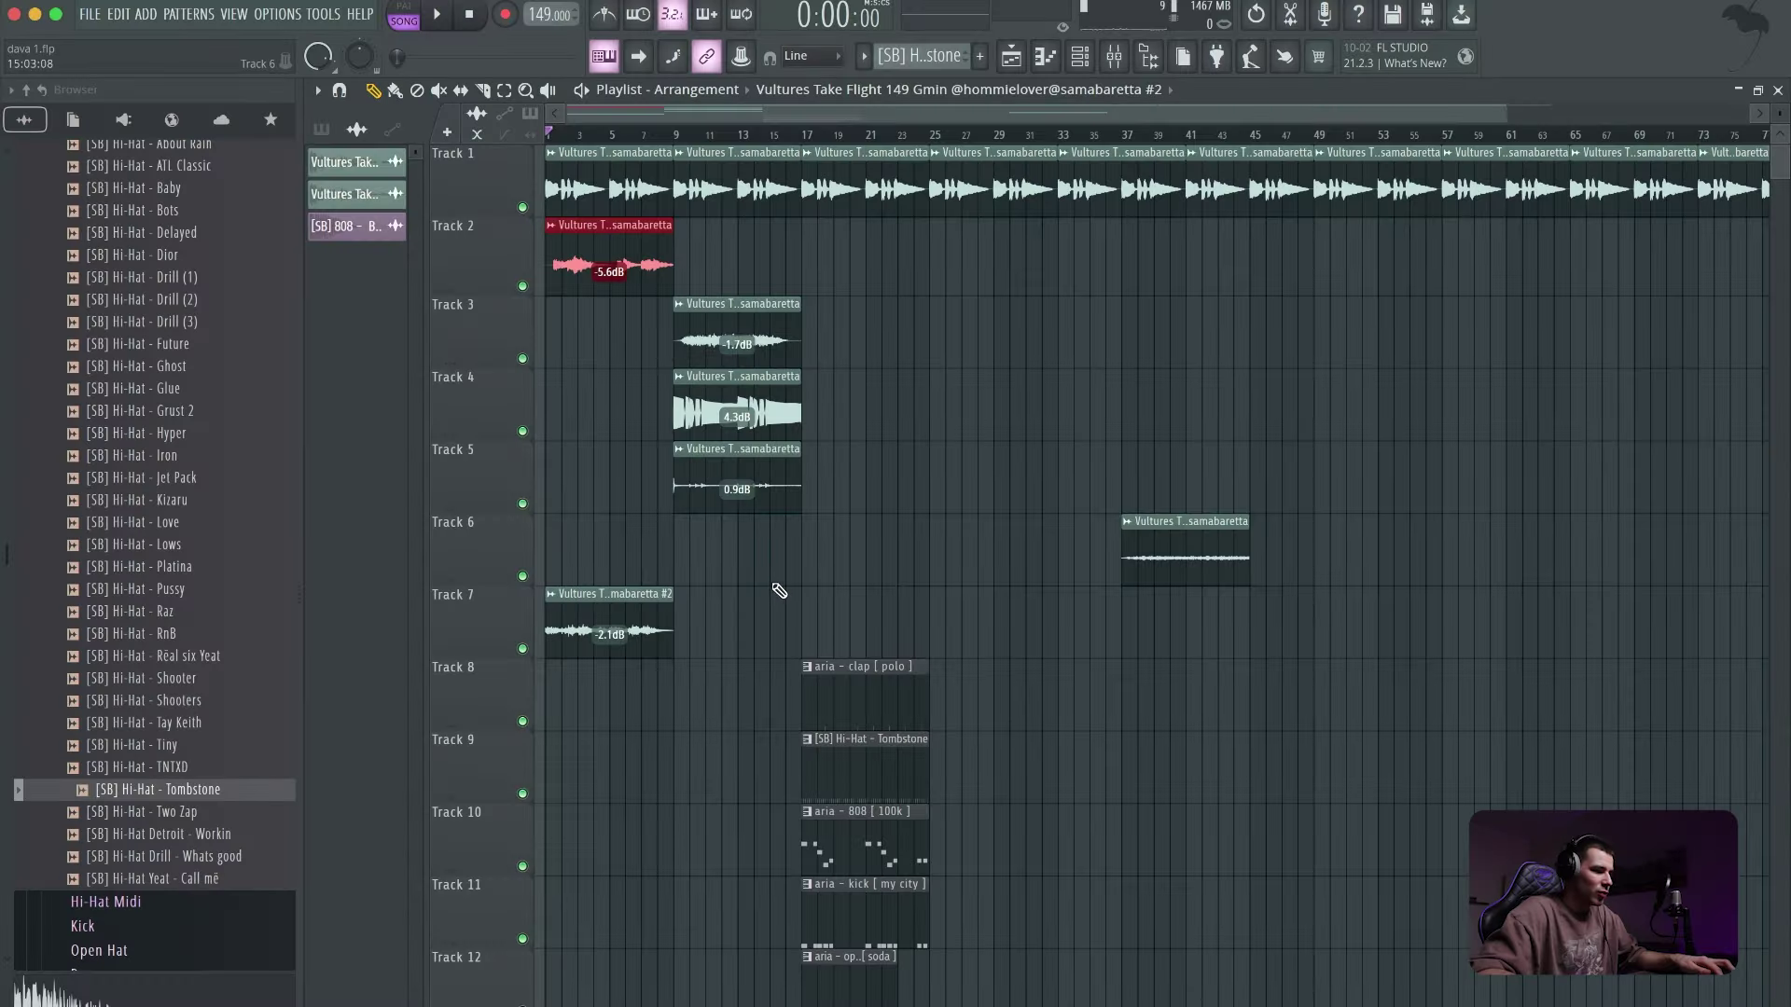
- Copy the Track 2 clip to bar 17, the Track 3 clip to bar 25, and the Track 5 and 7 clips to bars 17 and 25
left_click(624, 594)
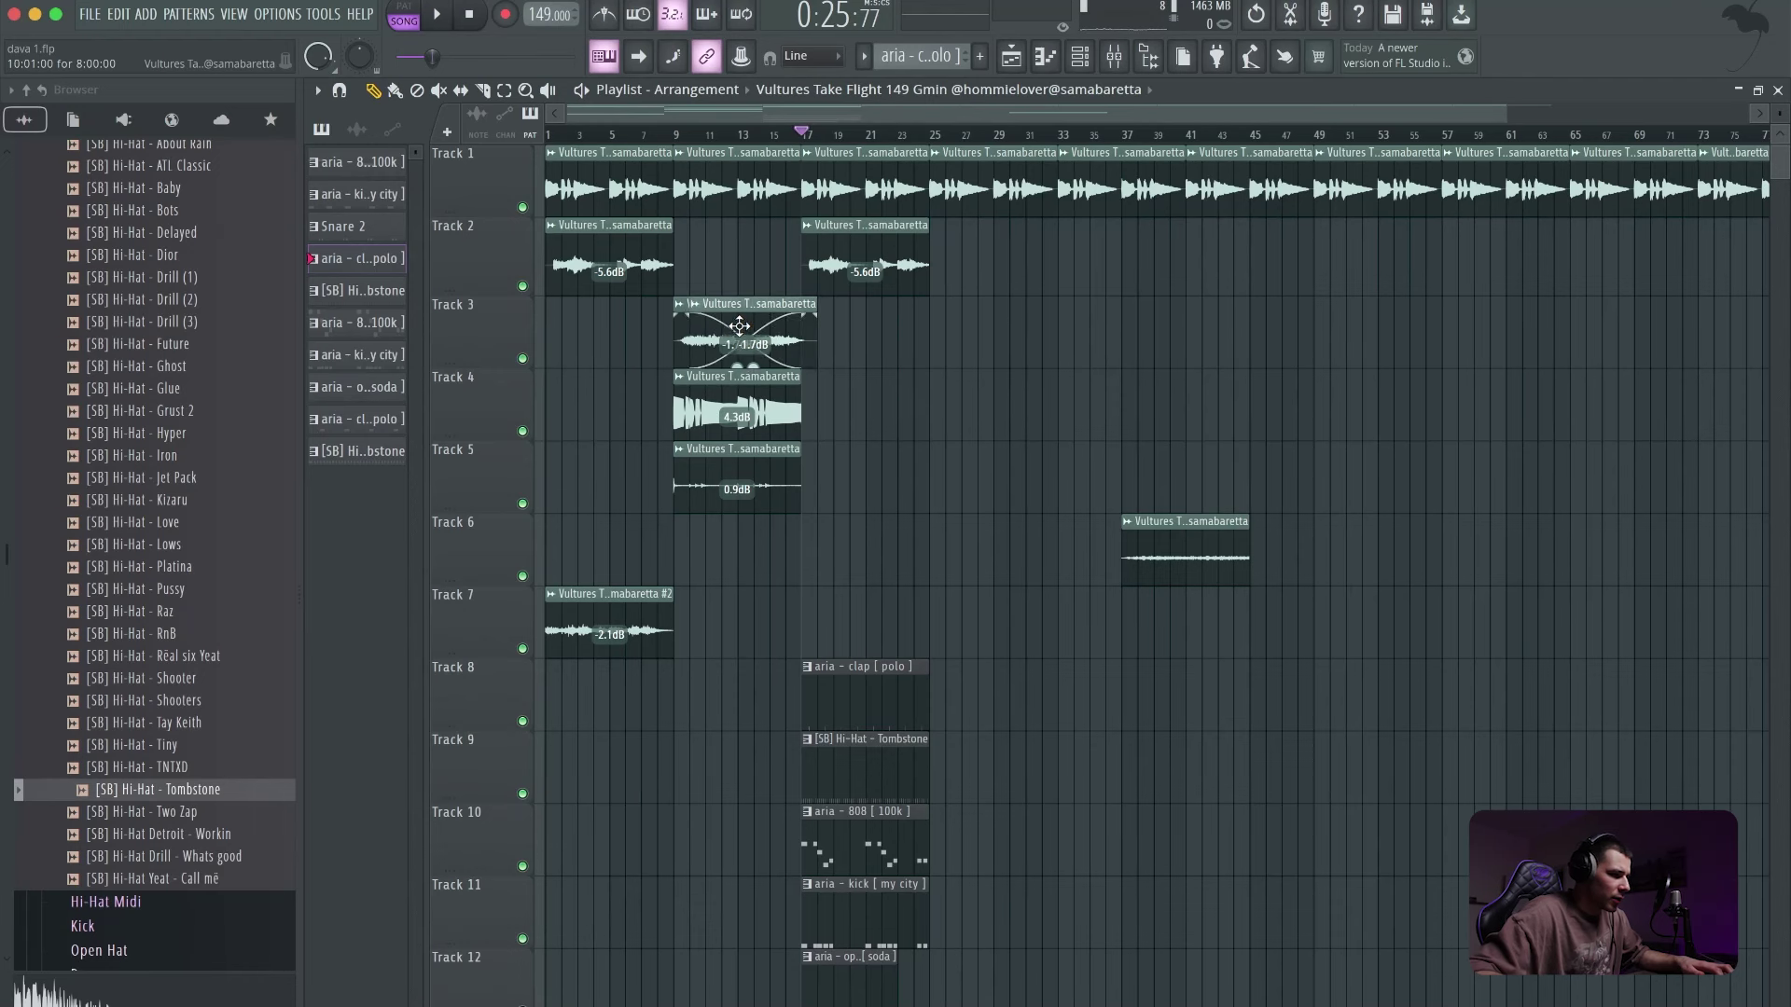
left_click_drag(736, 334, 980, 331)
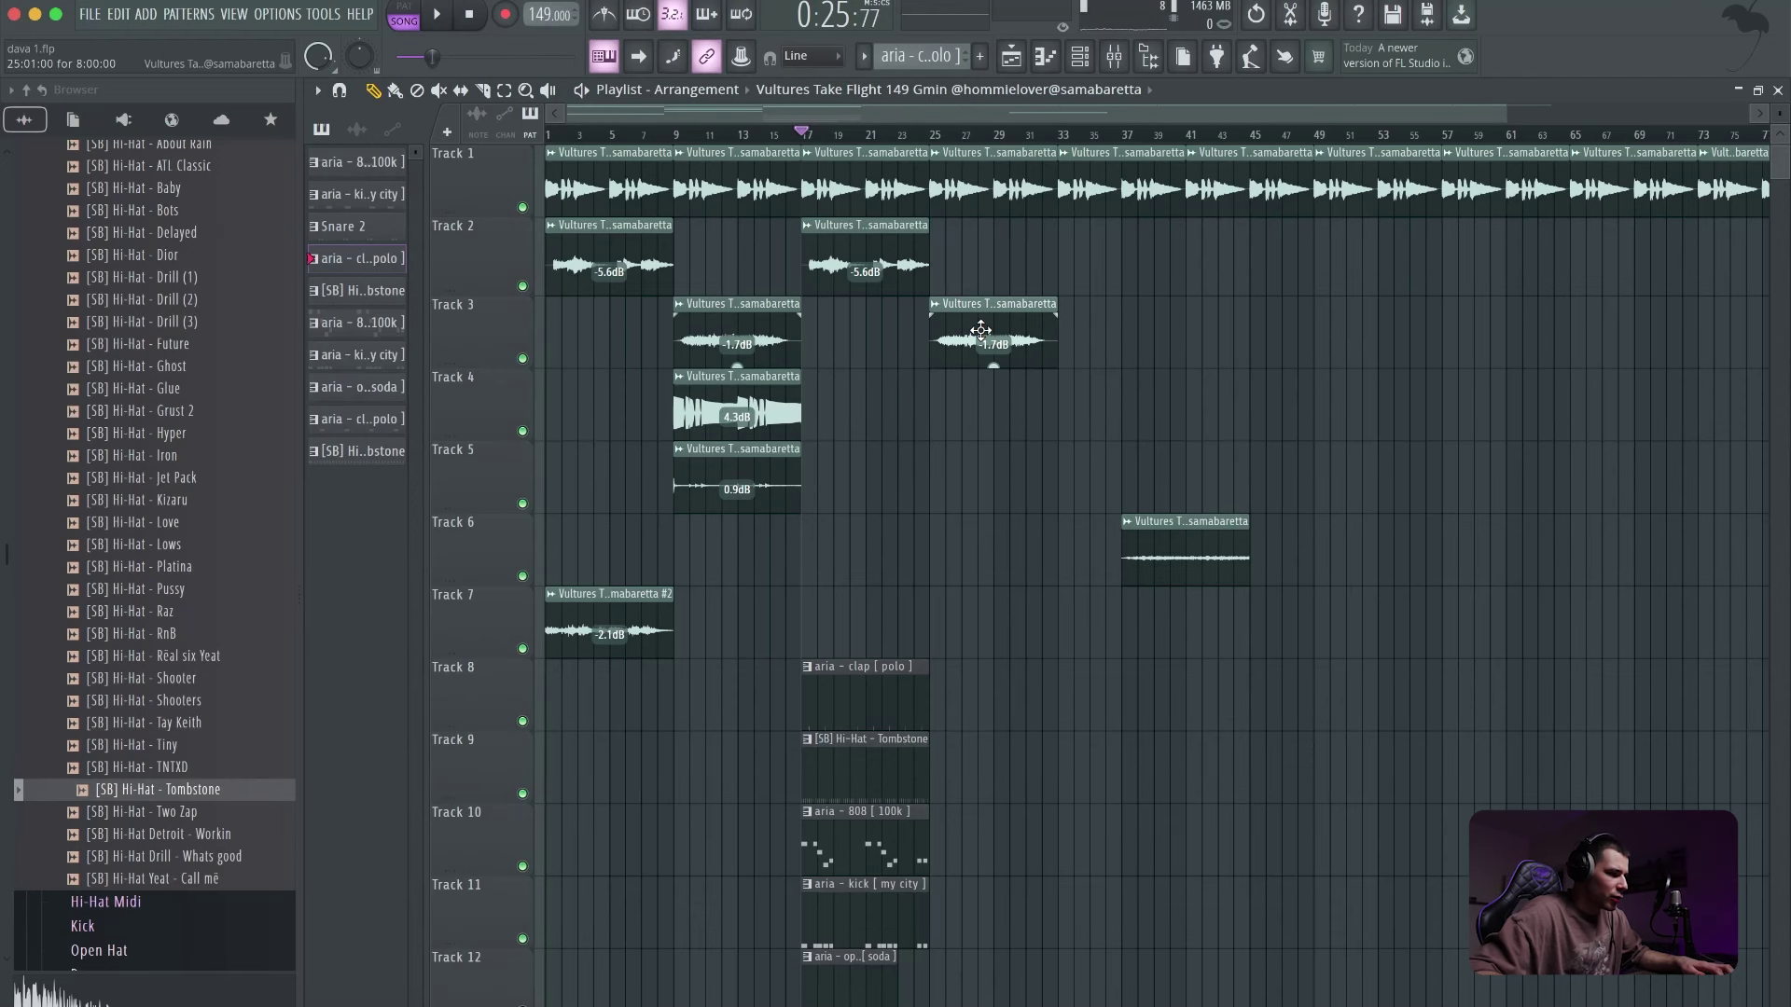
left_click_drag(714, 484, 959, 486)
left_click_drag(606, 632, 973, 617)
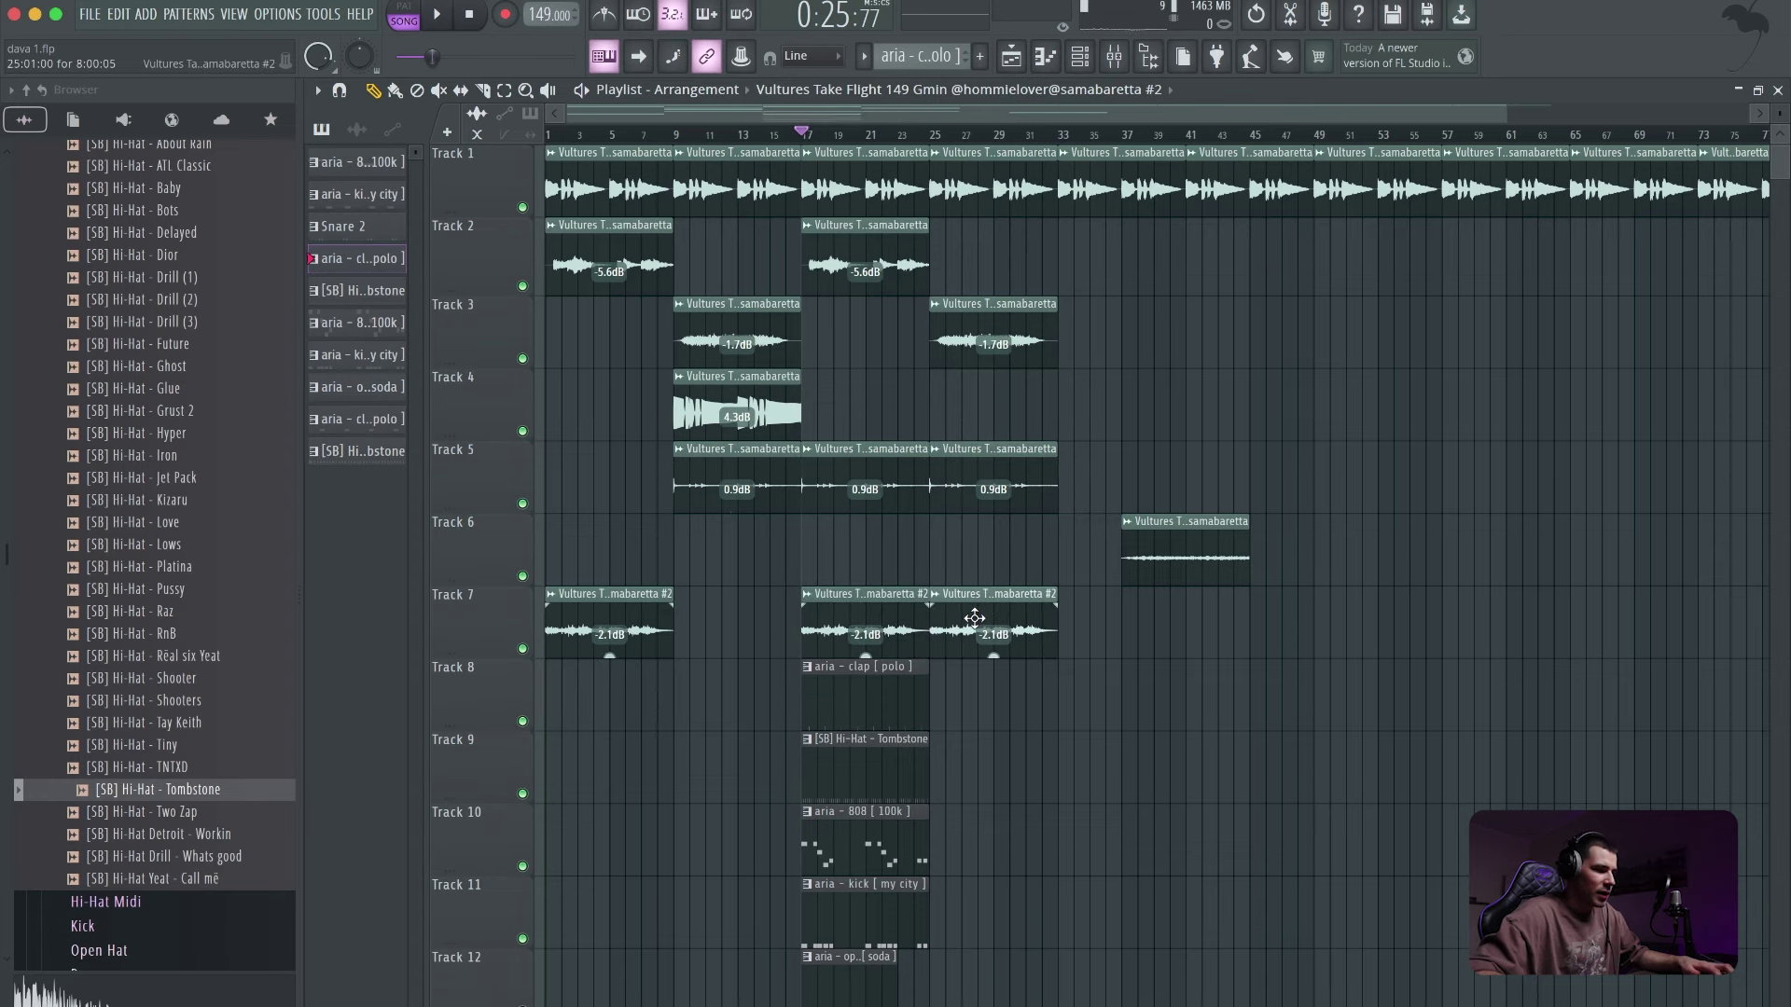
- Make the Track 7 clip at bar 25 unique, set its time stretching to Stretch and shift its pitch by -1200 cents
left_click(942, 595)
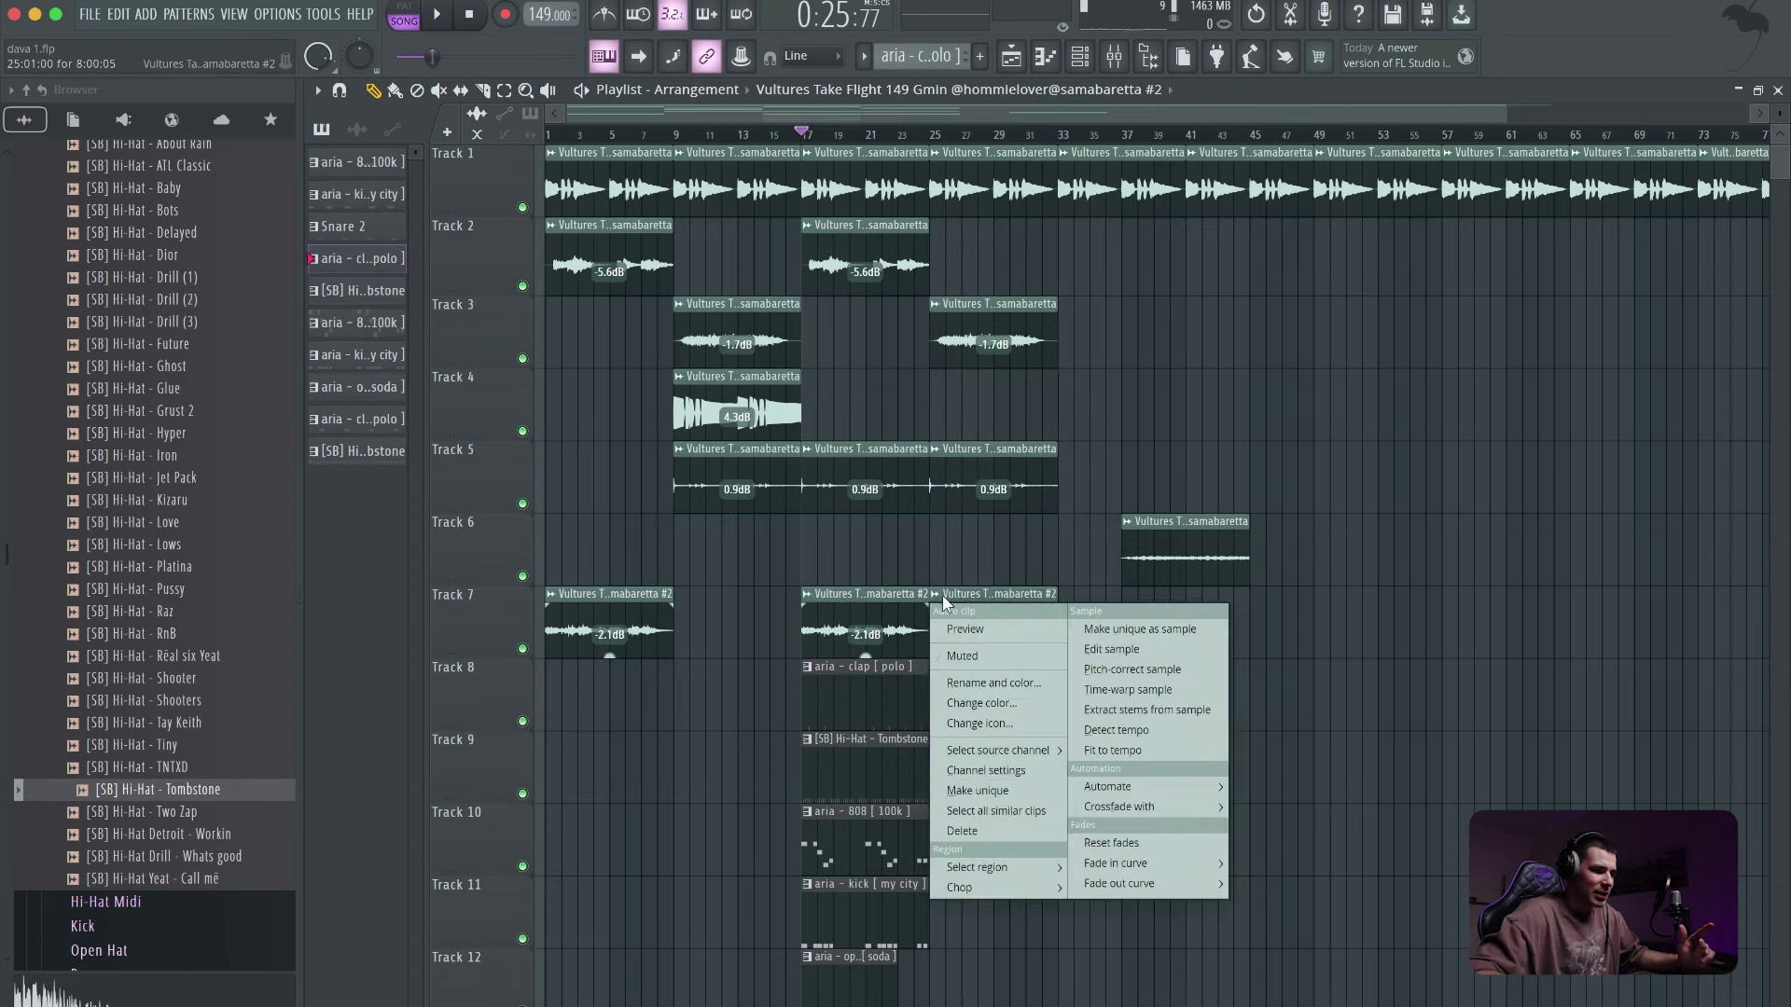
left_click(1020, 794)
double_click(1010, 611)
left_click(854, 265)
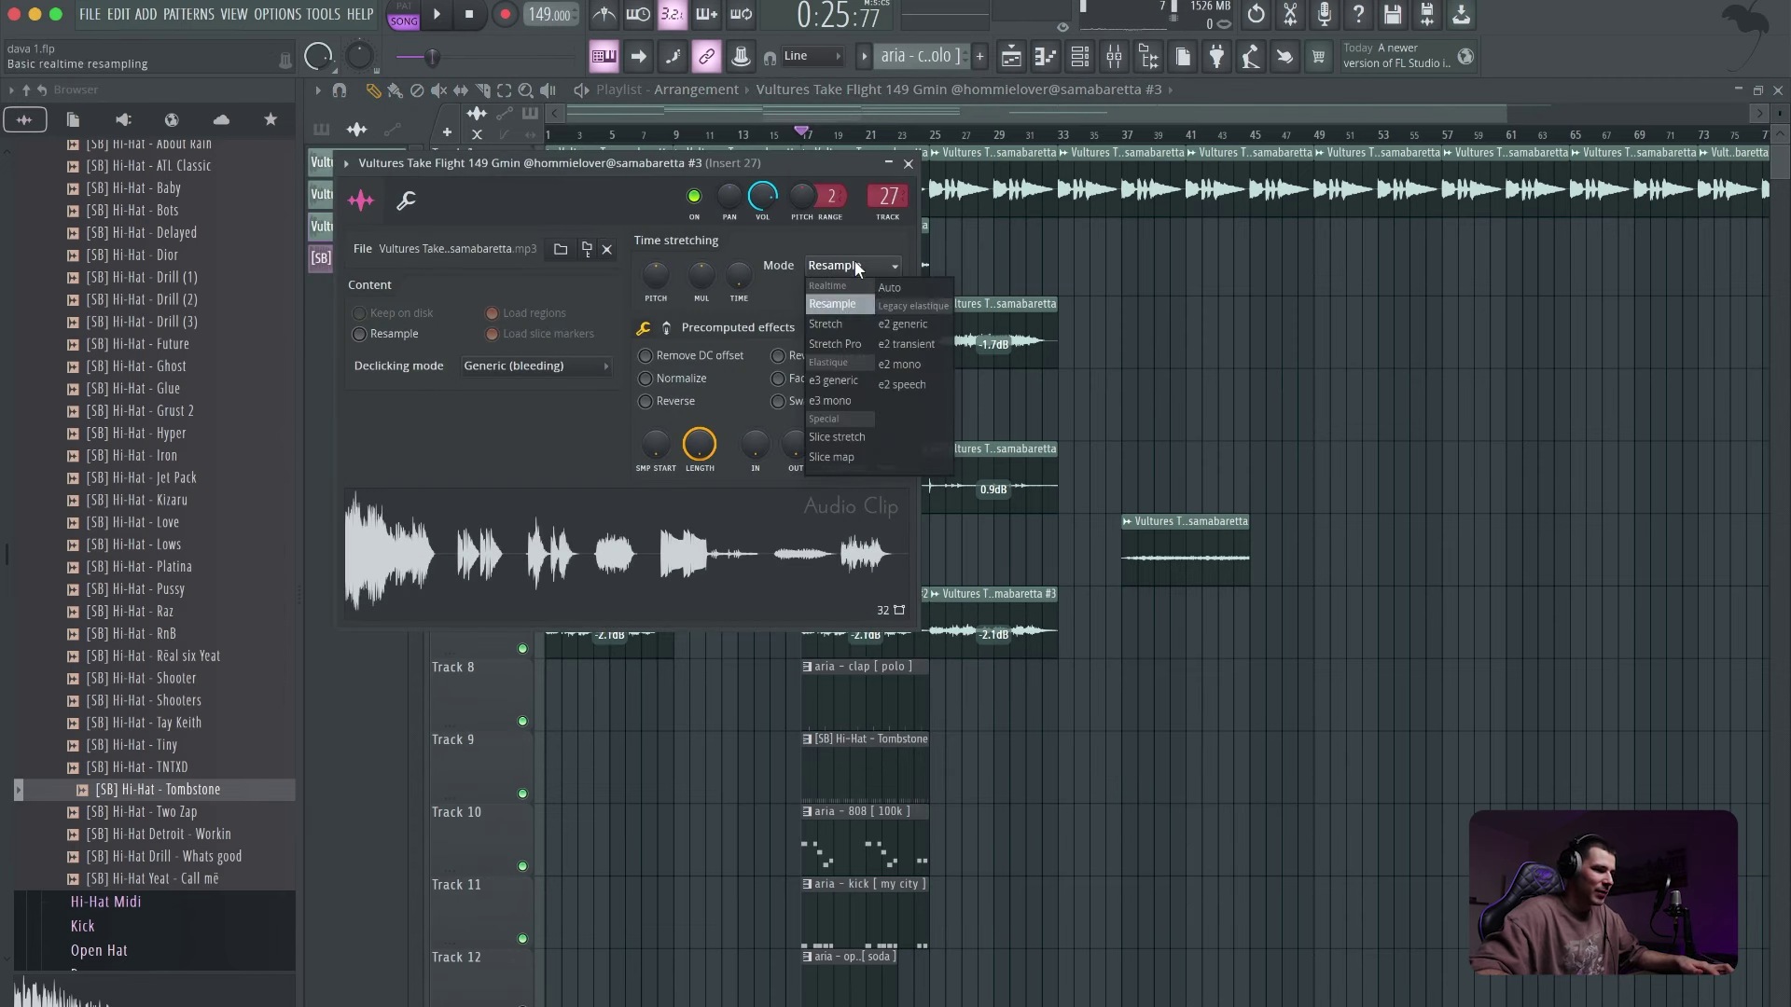
left_click(834, 324)
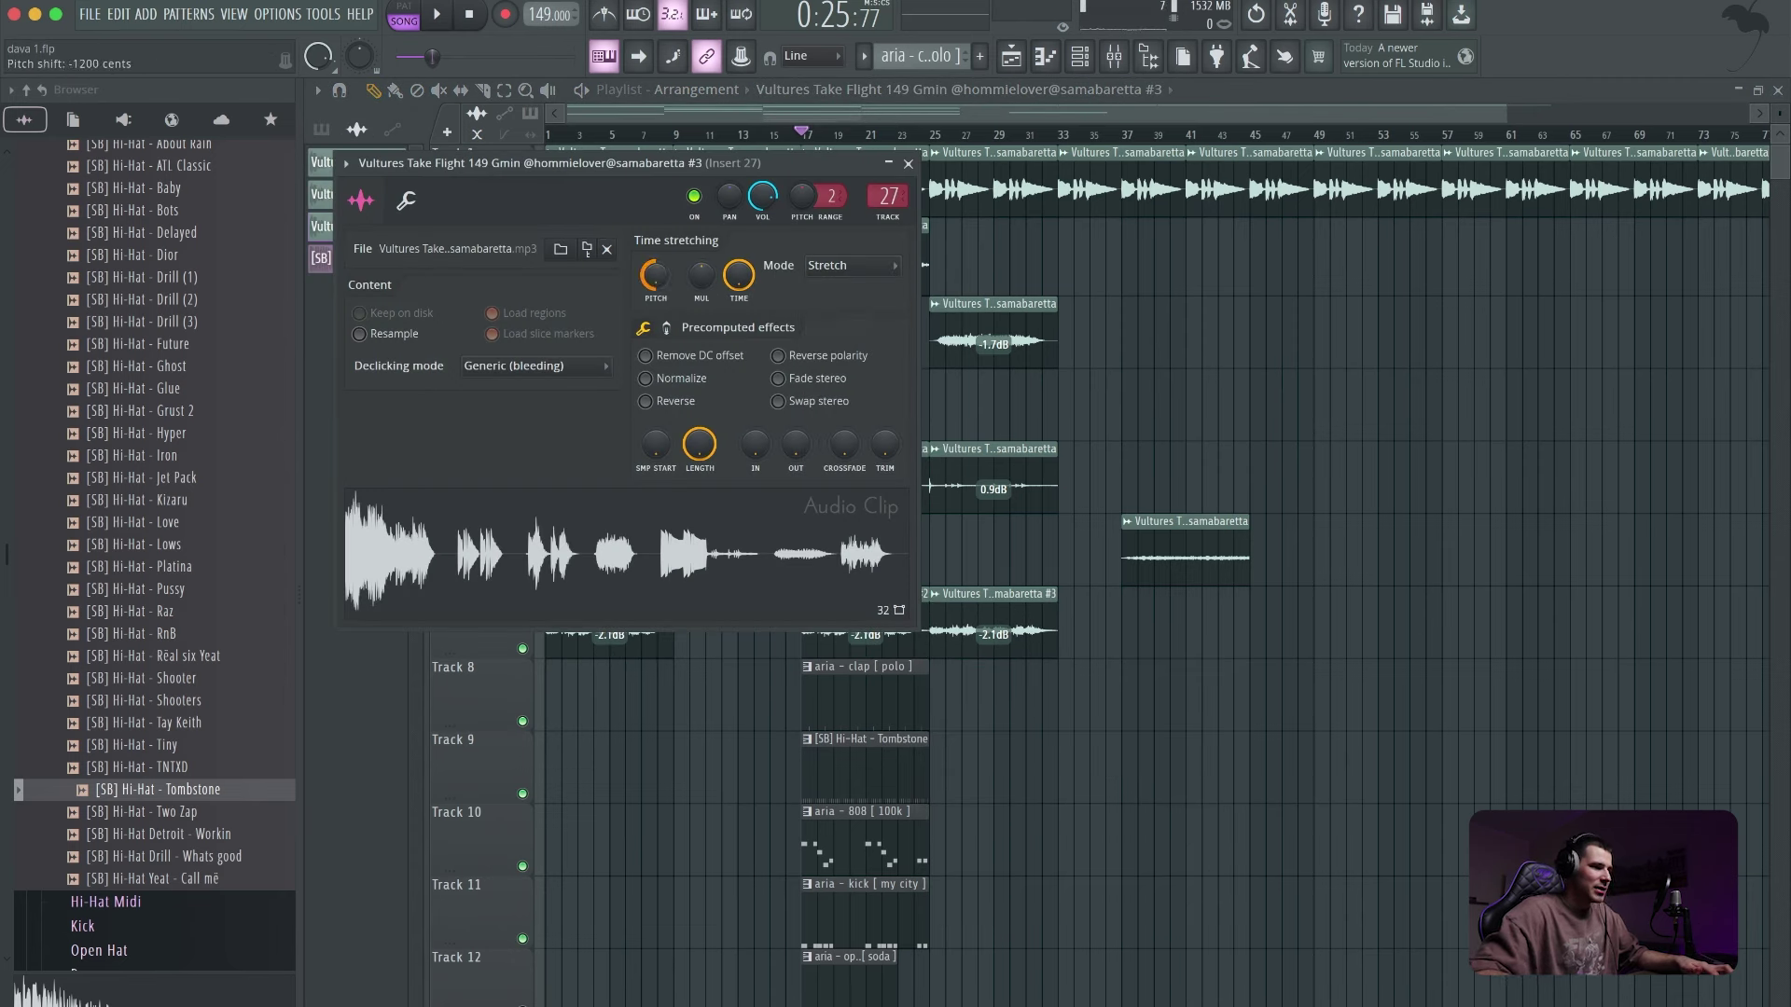
left_click(909, 165)
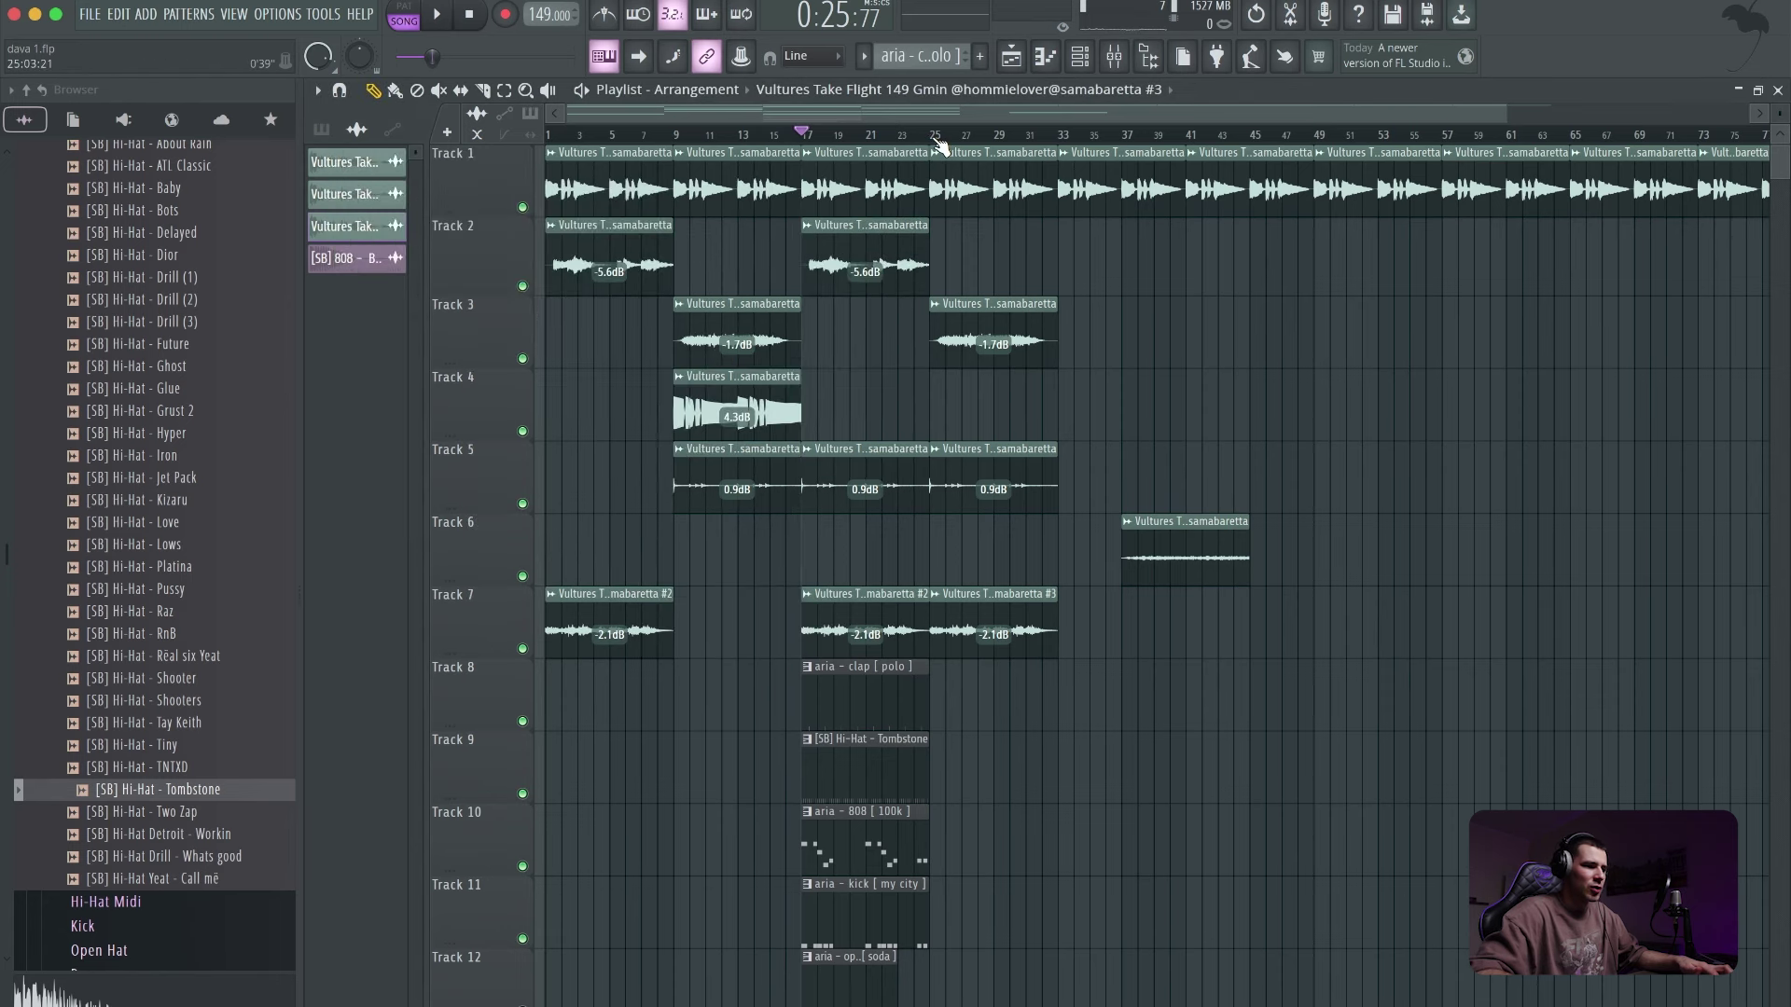
- Play the arrangement from bar 25 to hear the pitched-down clip
left_click(935, 136)
key("space")
mouse_move(1056, 478)
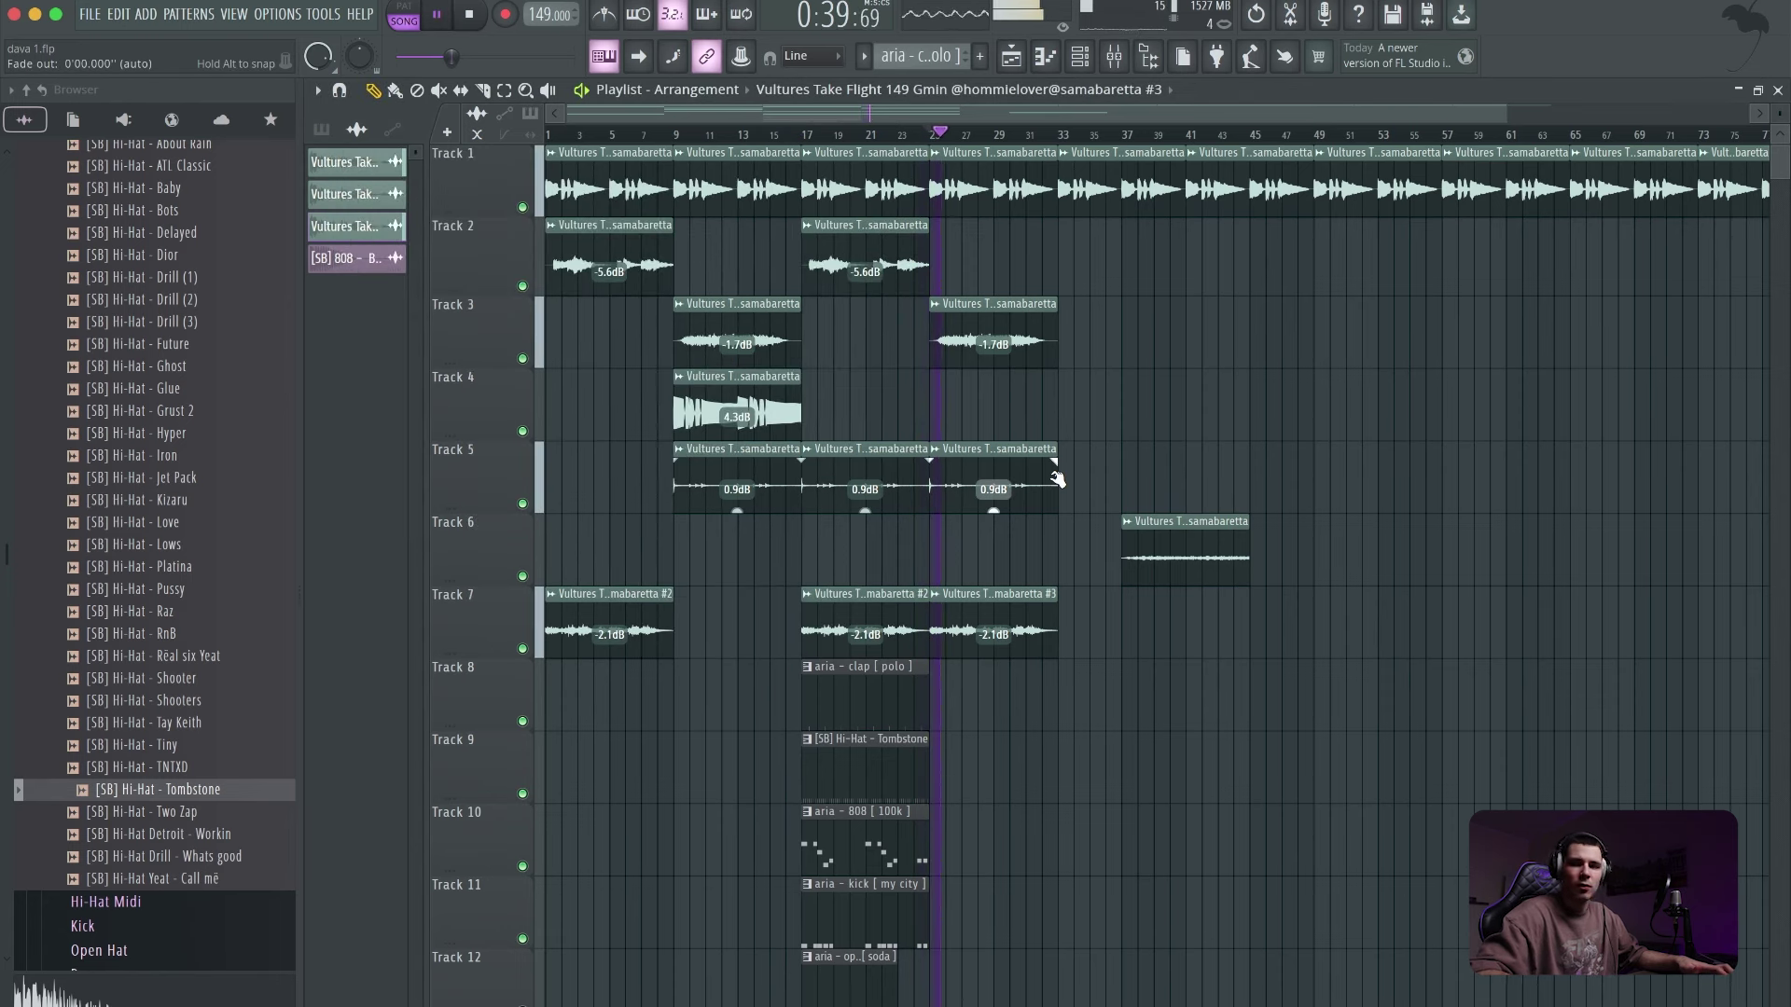
- Copy the drum clips on Tracks 8 to 12 from bar 17 to bar 25 and place the Track 6 clip at bar 33
key("space")
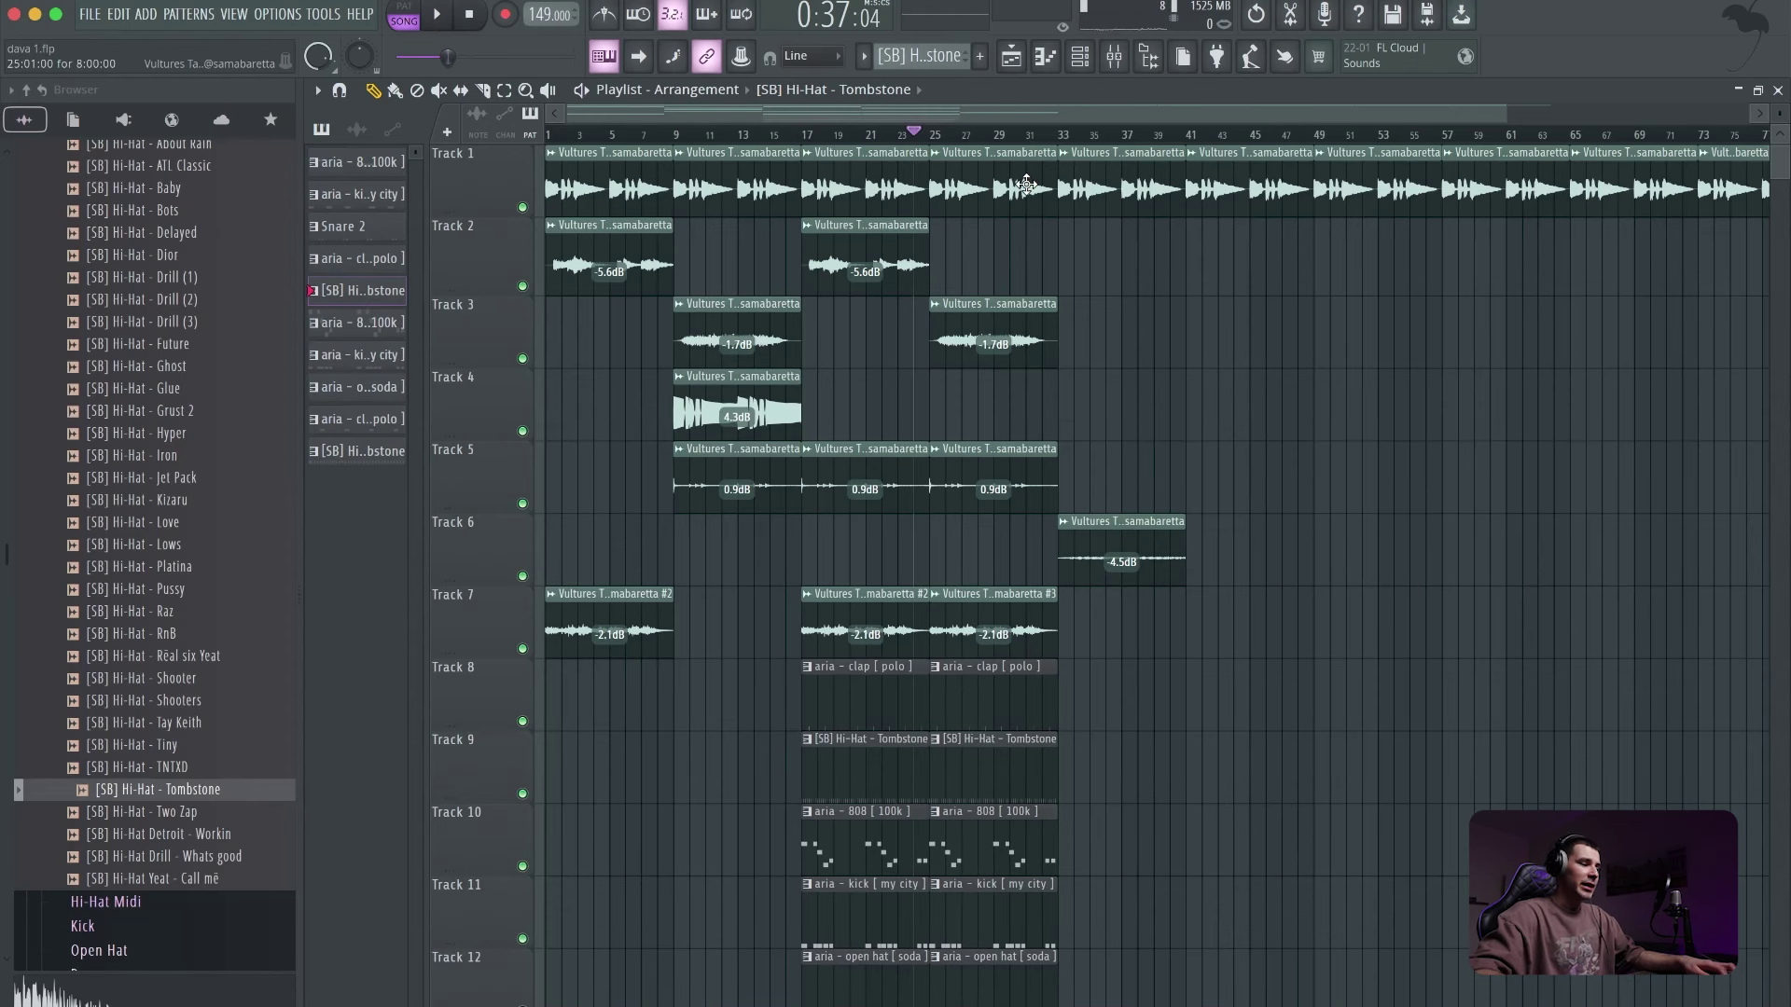
left_click_drag(802, 134, 1058, 135)
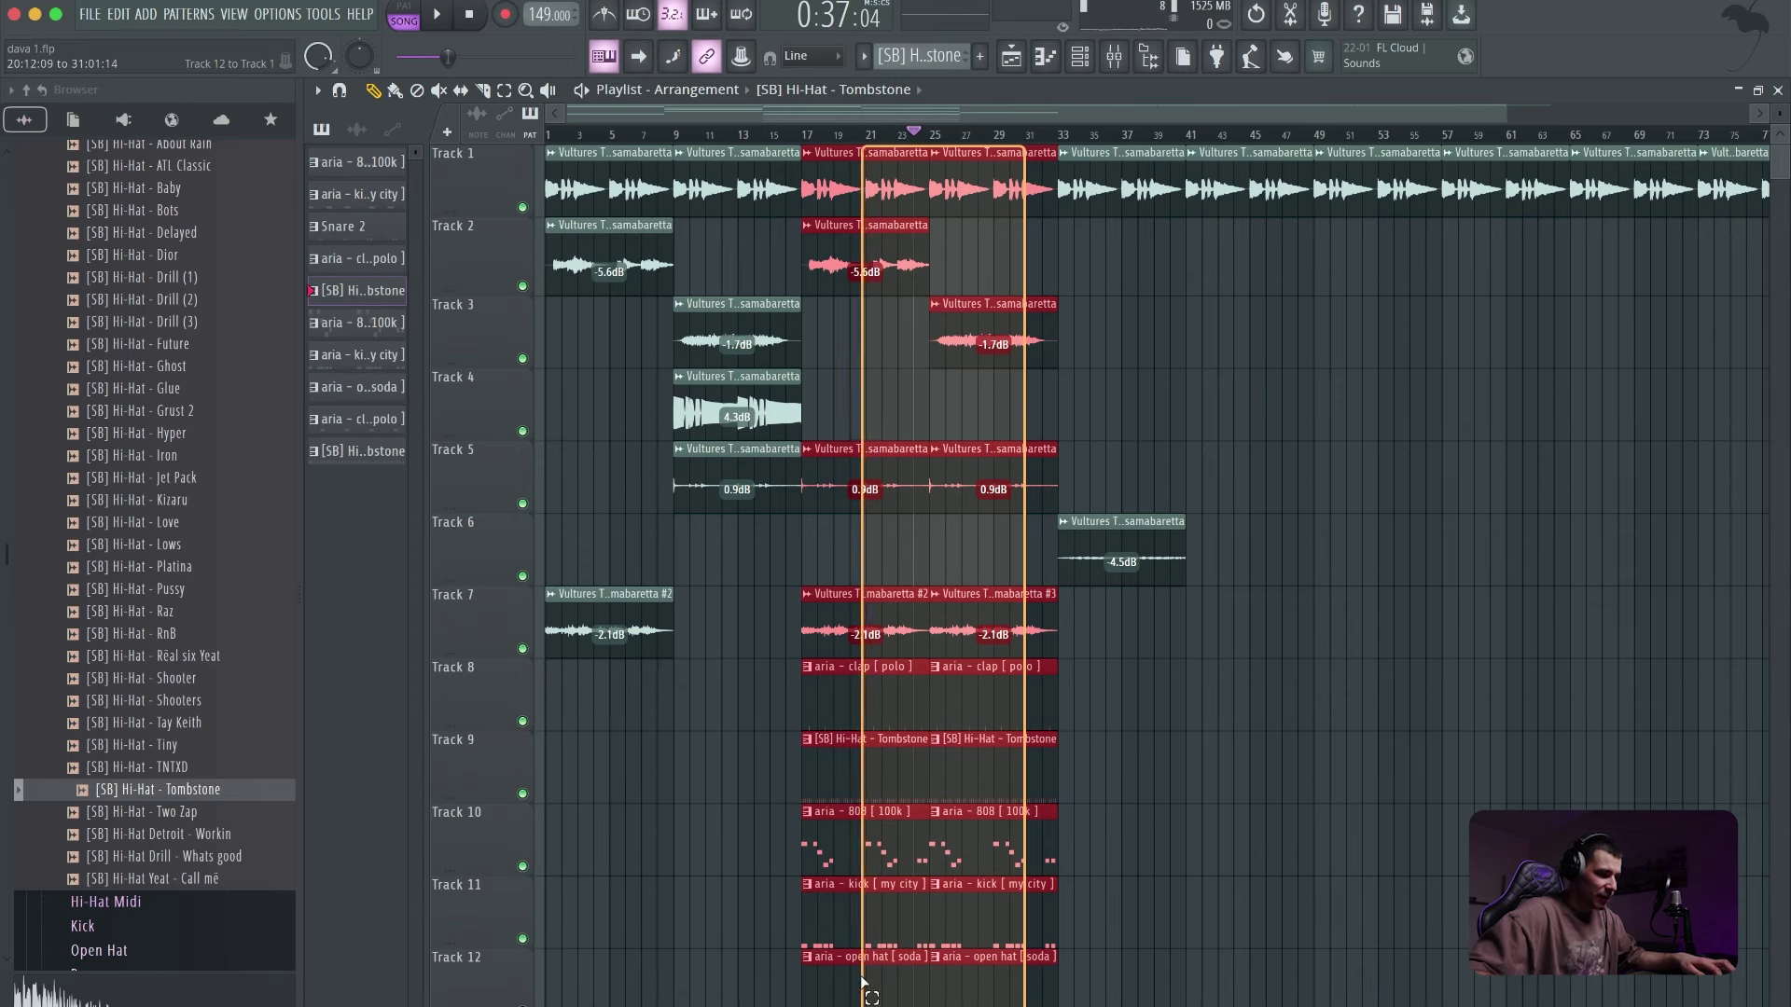
key("super+d")
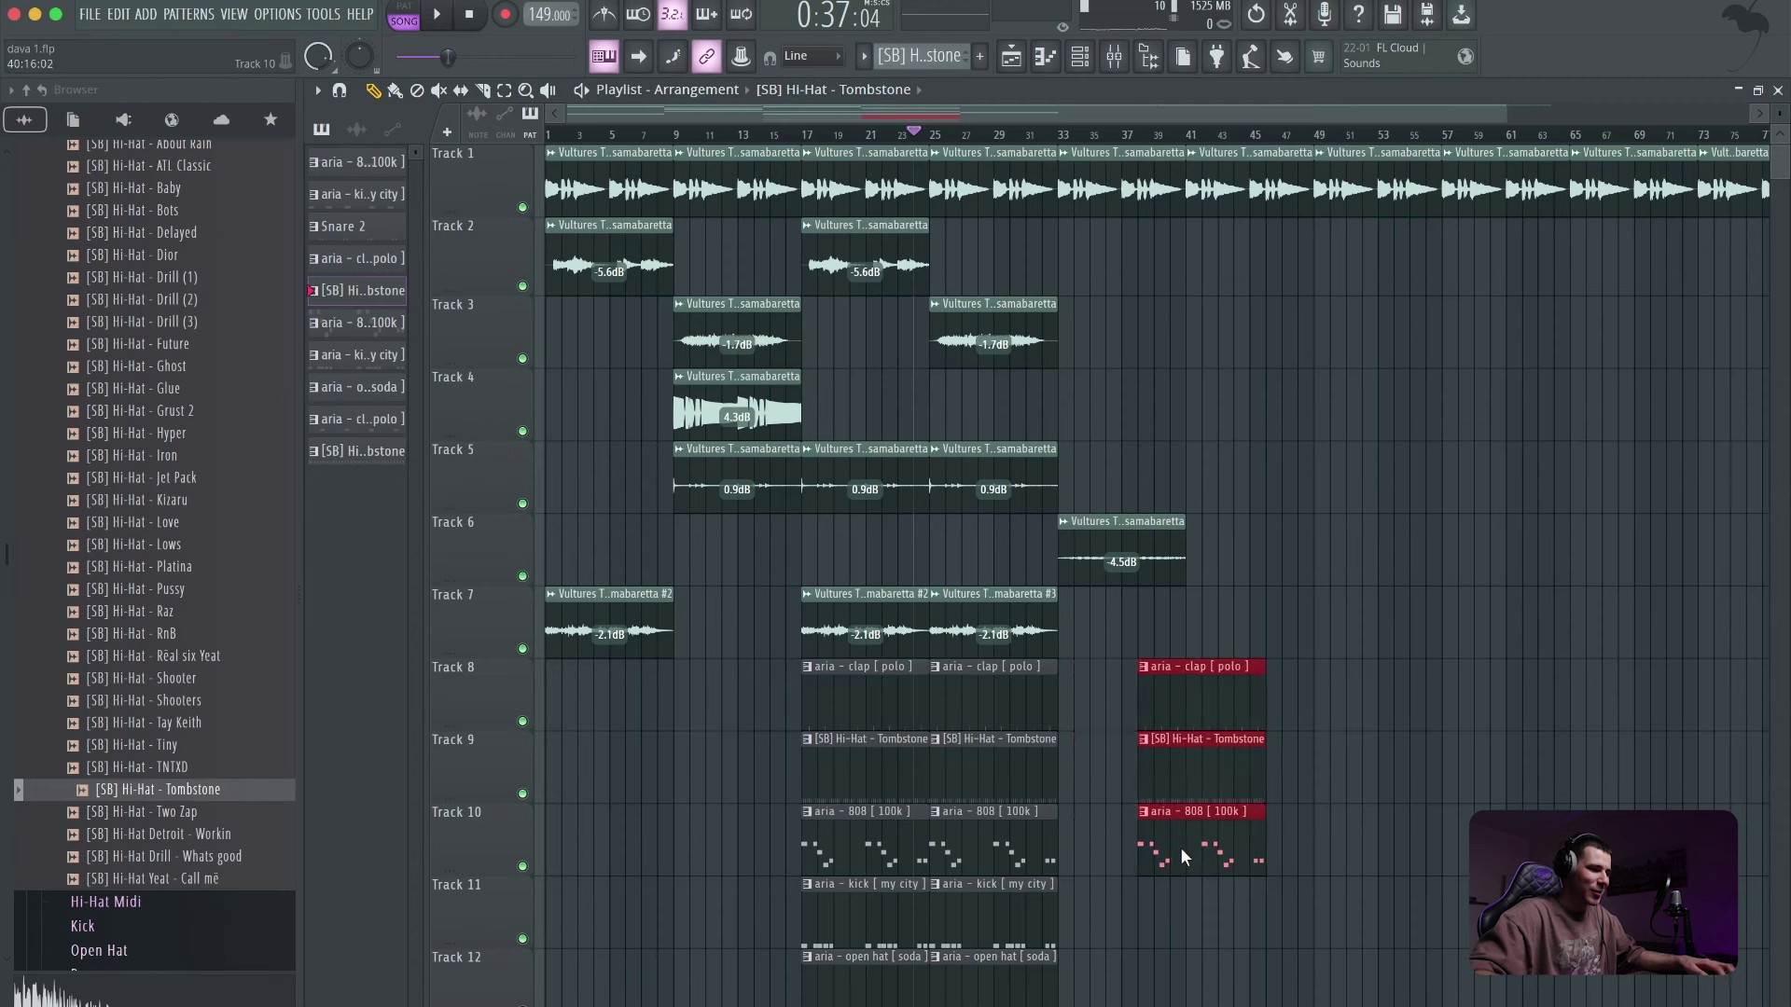
- Place clap, hi-hat and 808 clips in the bar 33 to 41 section, trim their starts to staggered entries, and play it back
left_click_drag(1179, 847, 1095, 858)
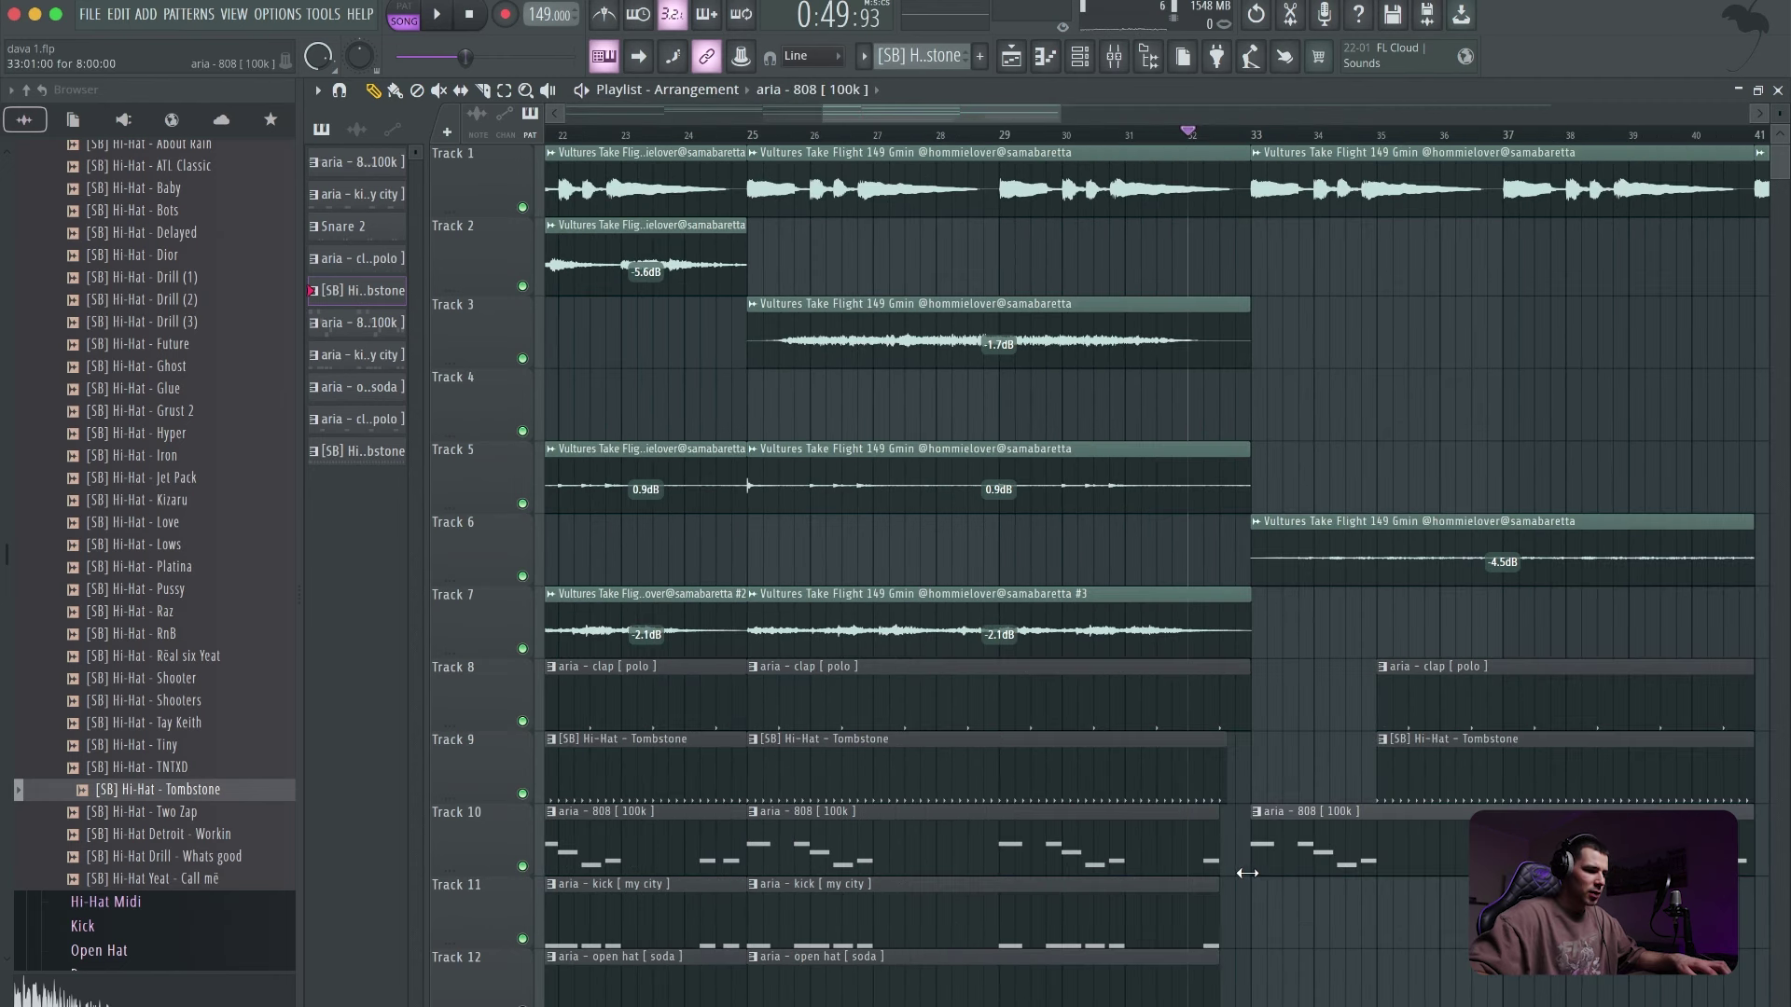
left_click_drag(1237, 873, 1314, 874)
left_click_drag(1334, 874, 1315, 874)
left_click_drag(1379, 774, 1409, 774)
key("space")
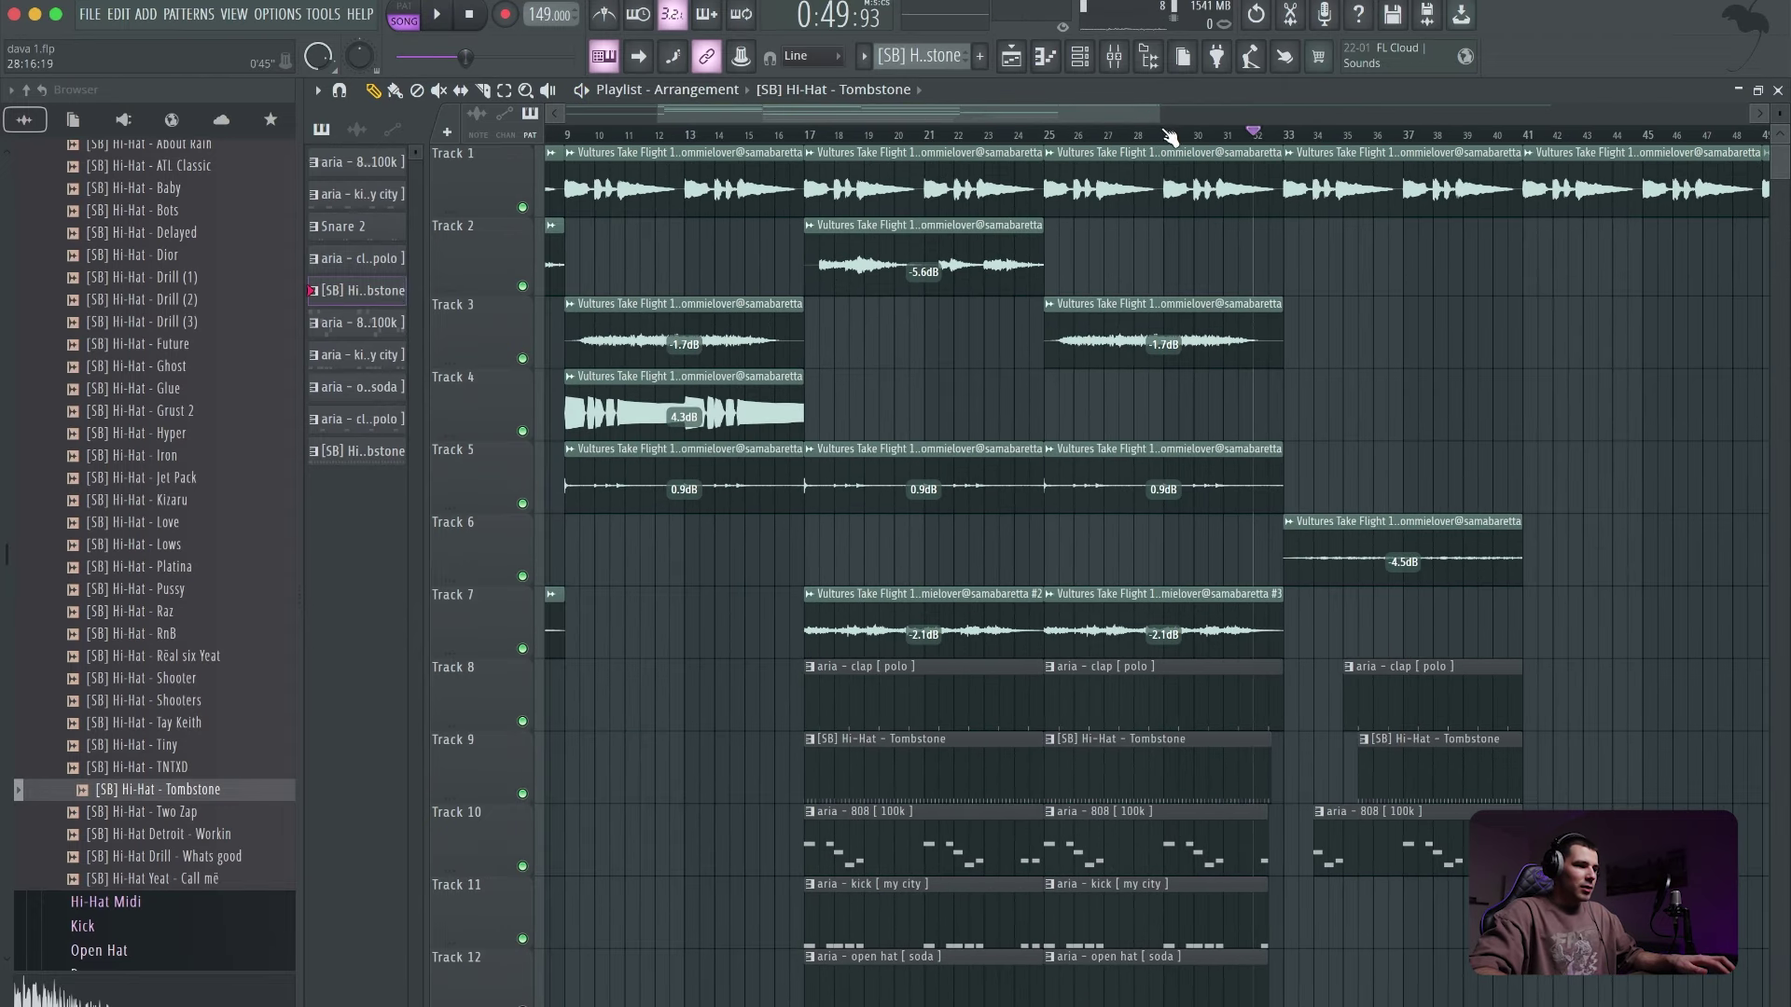
- Copy the bar 25 section to bar 41, replacing its Track 3 clip with a copy of the Track 2 clip
scroll(1170, 137, "down", 3)
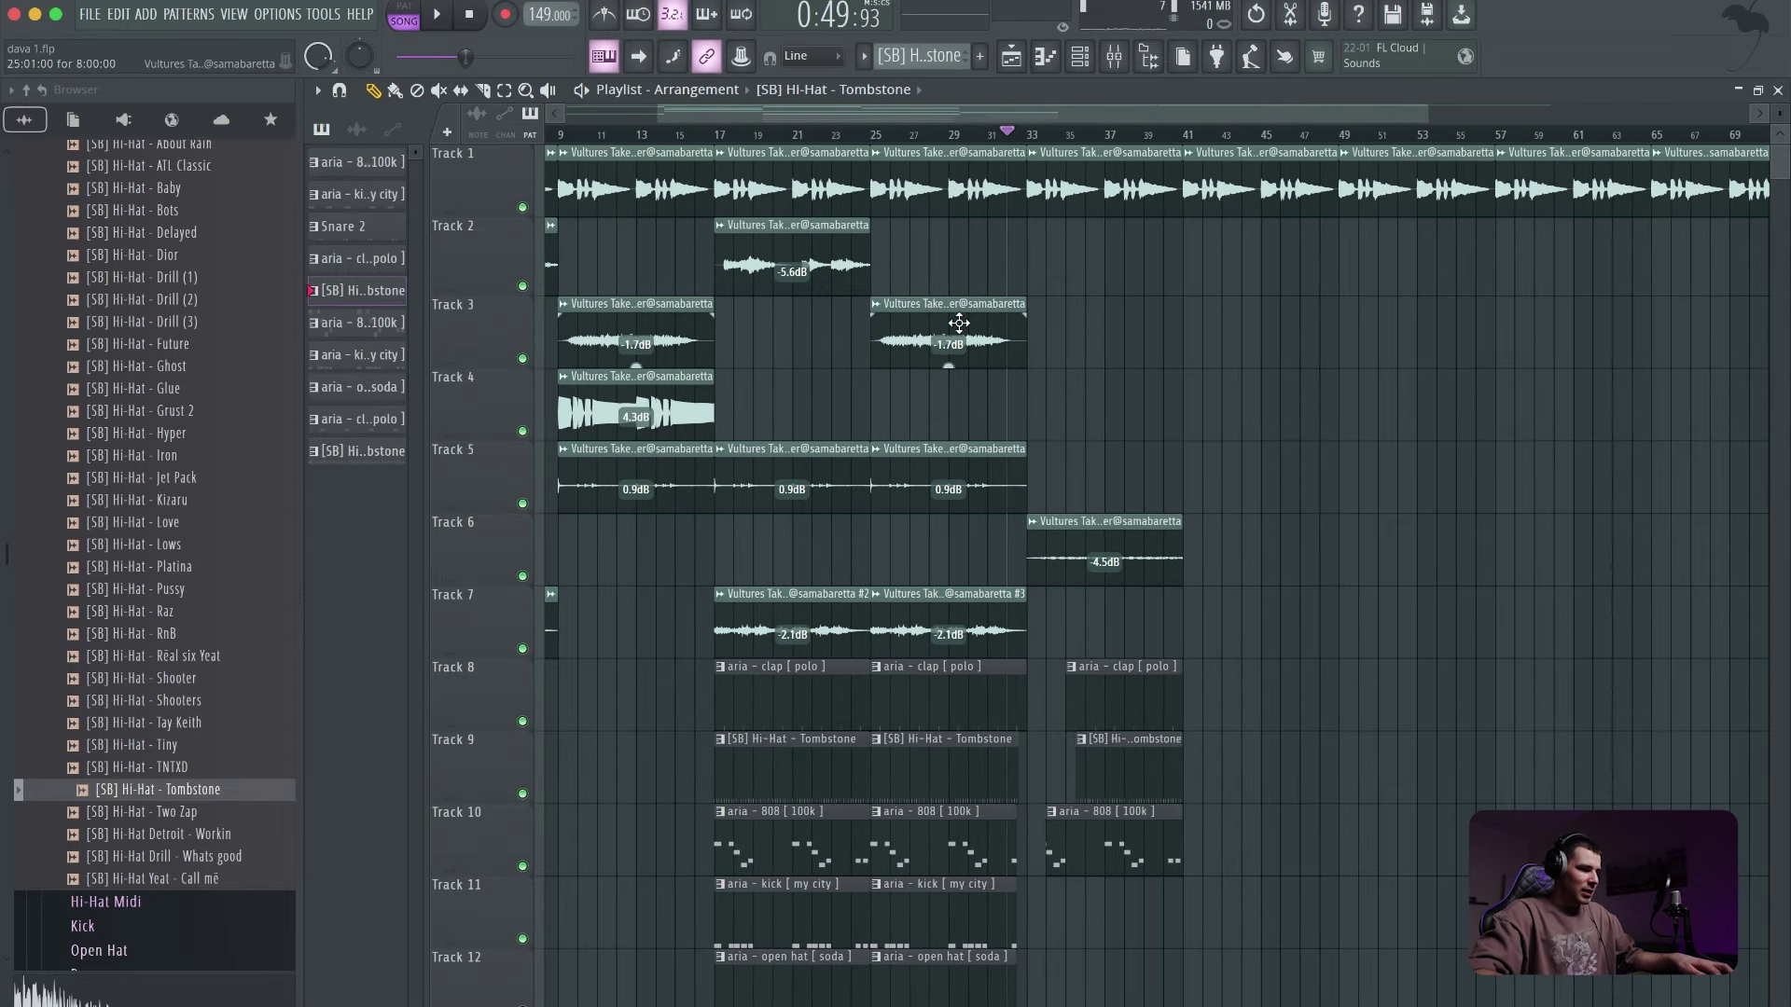
left_click_drag(960, 257, 1234, 1003)
key("super+d")
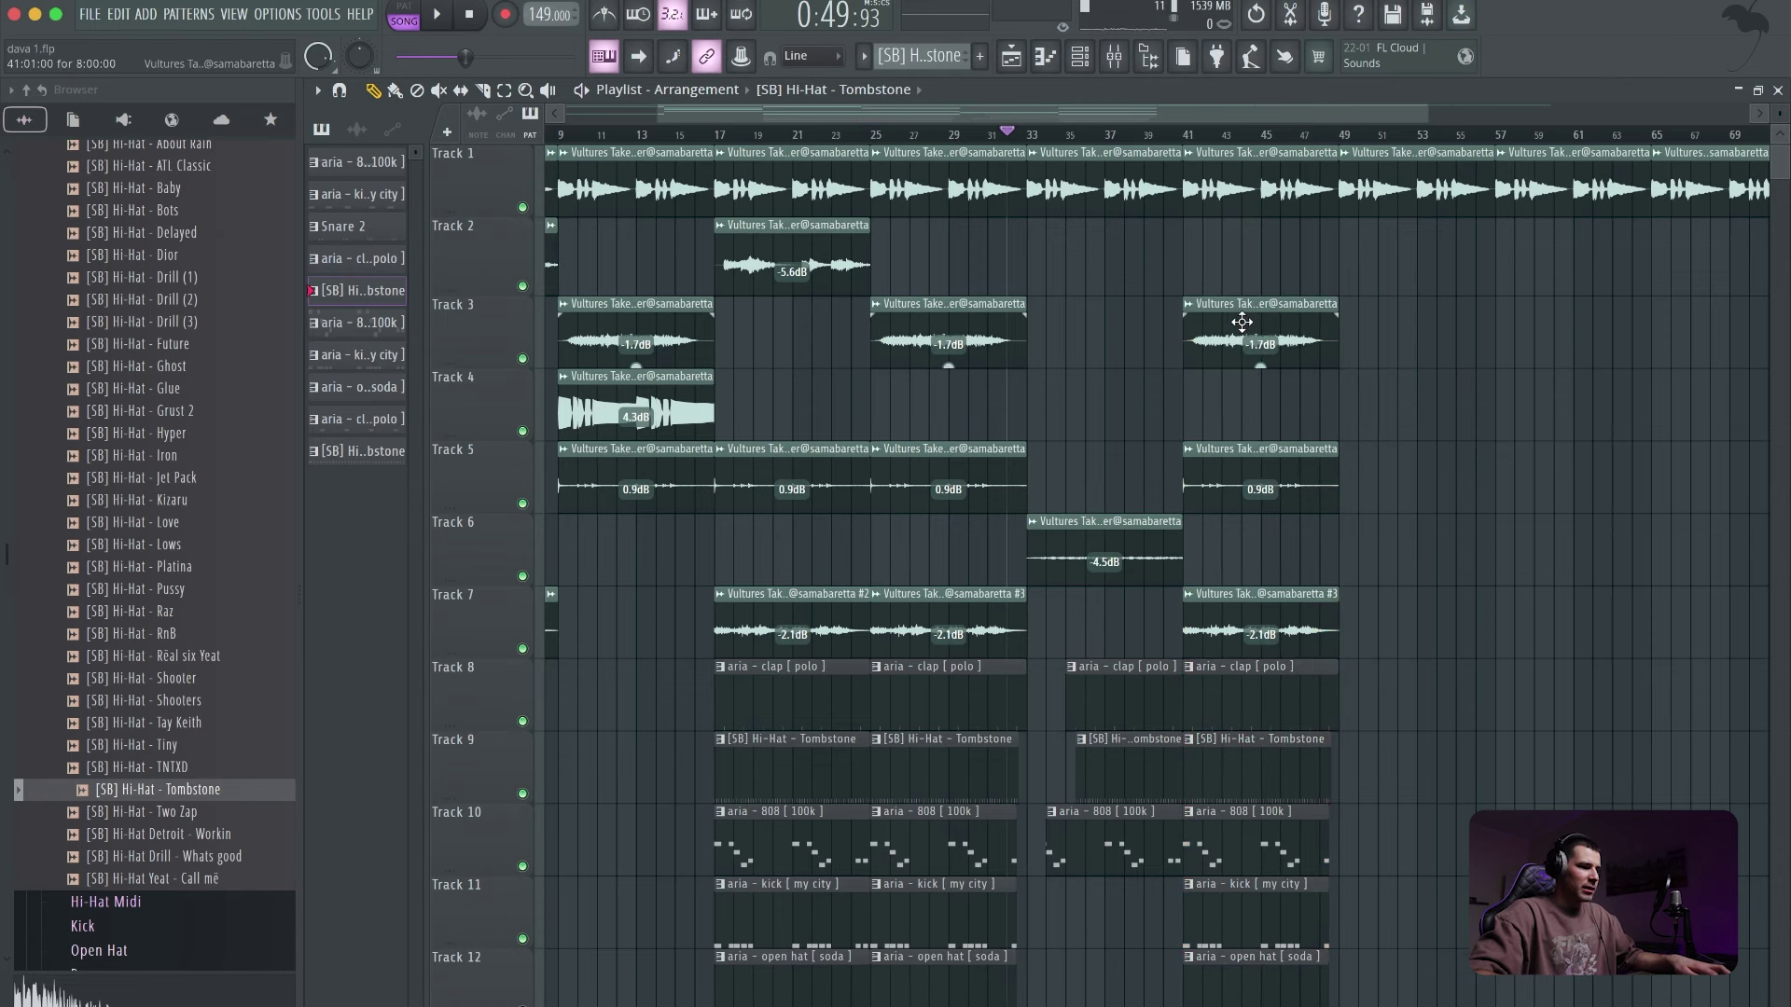
right_click(1241, 322)
left_click_drag(803, 255, 1272, 256)
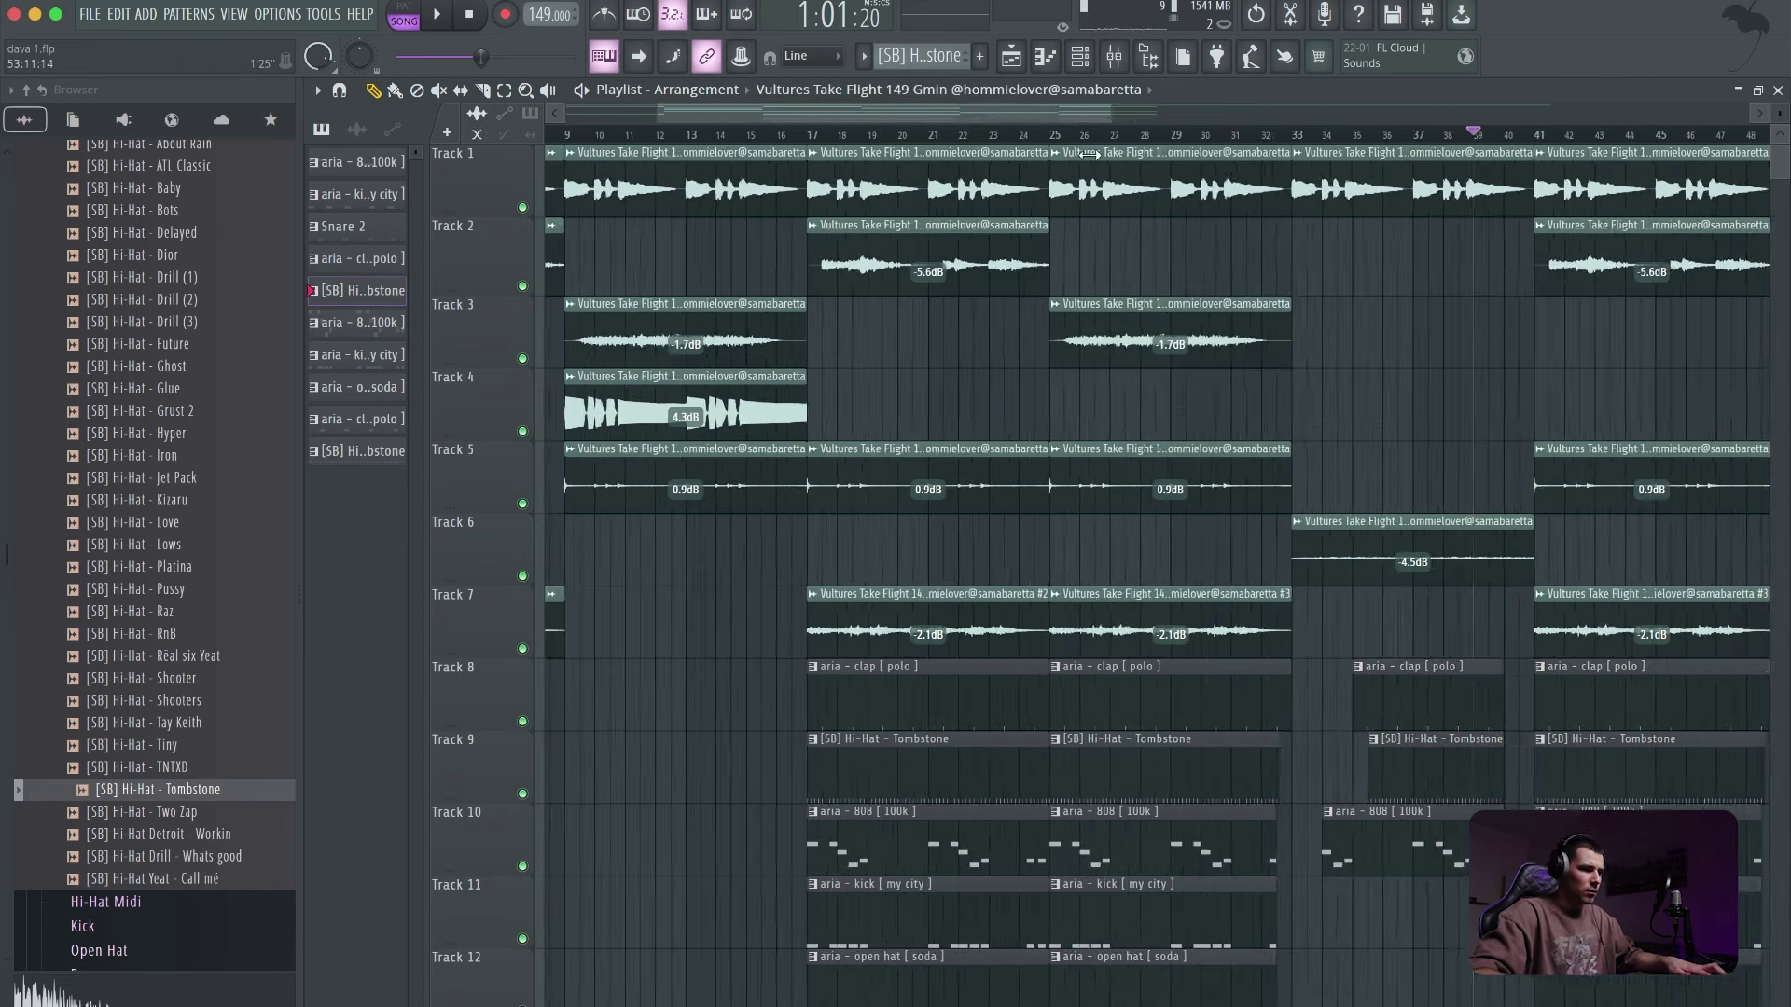
- Split the Track 6 clip at bar 37 into two parts with fade-outs and extend the arrangement with repeated sections up to bar 97
mouse_move(1108, 114)
left_mouse_down()
mouse_move(831, 115)
mouse_move(1086, 114)
left_mouse_up()
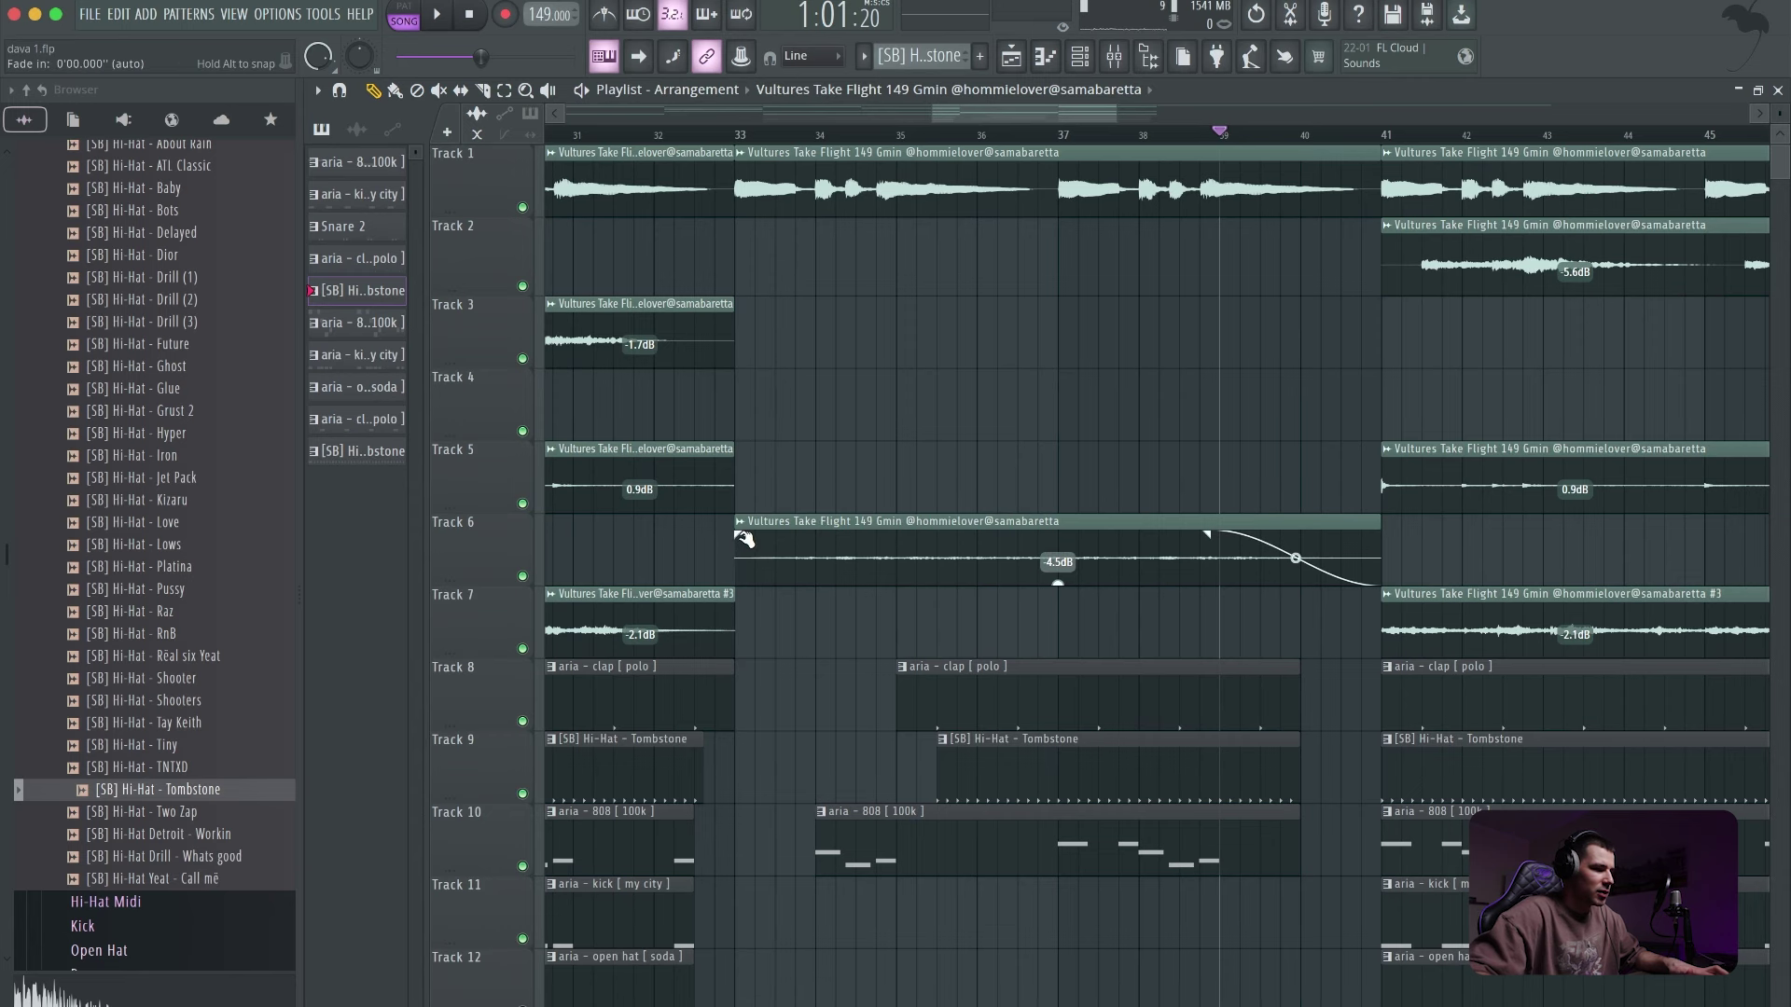
left_click(1017, 140)
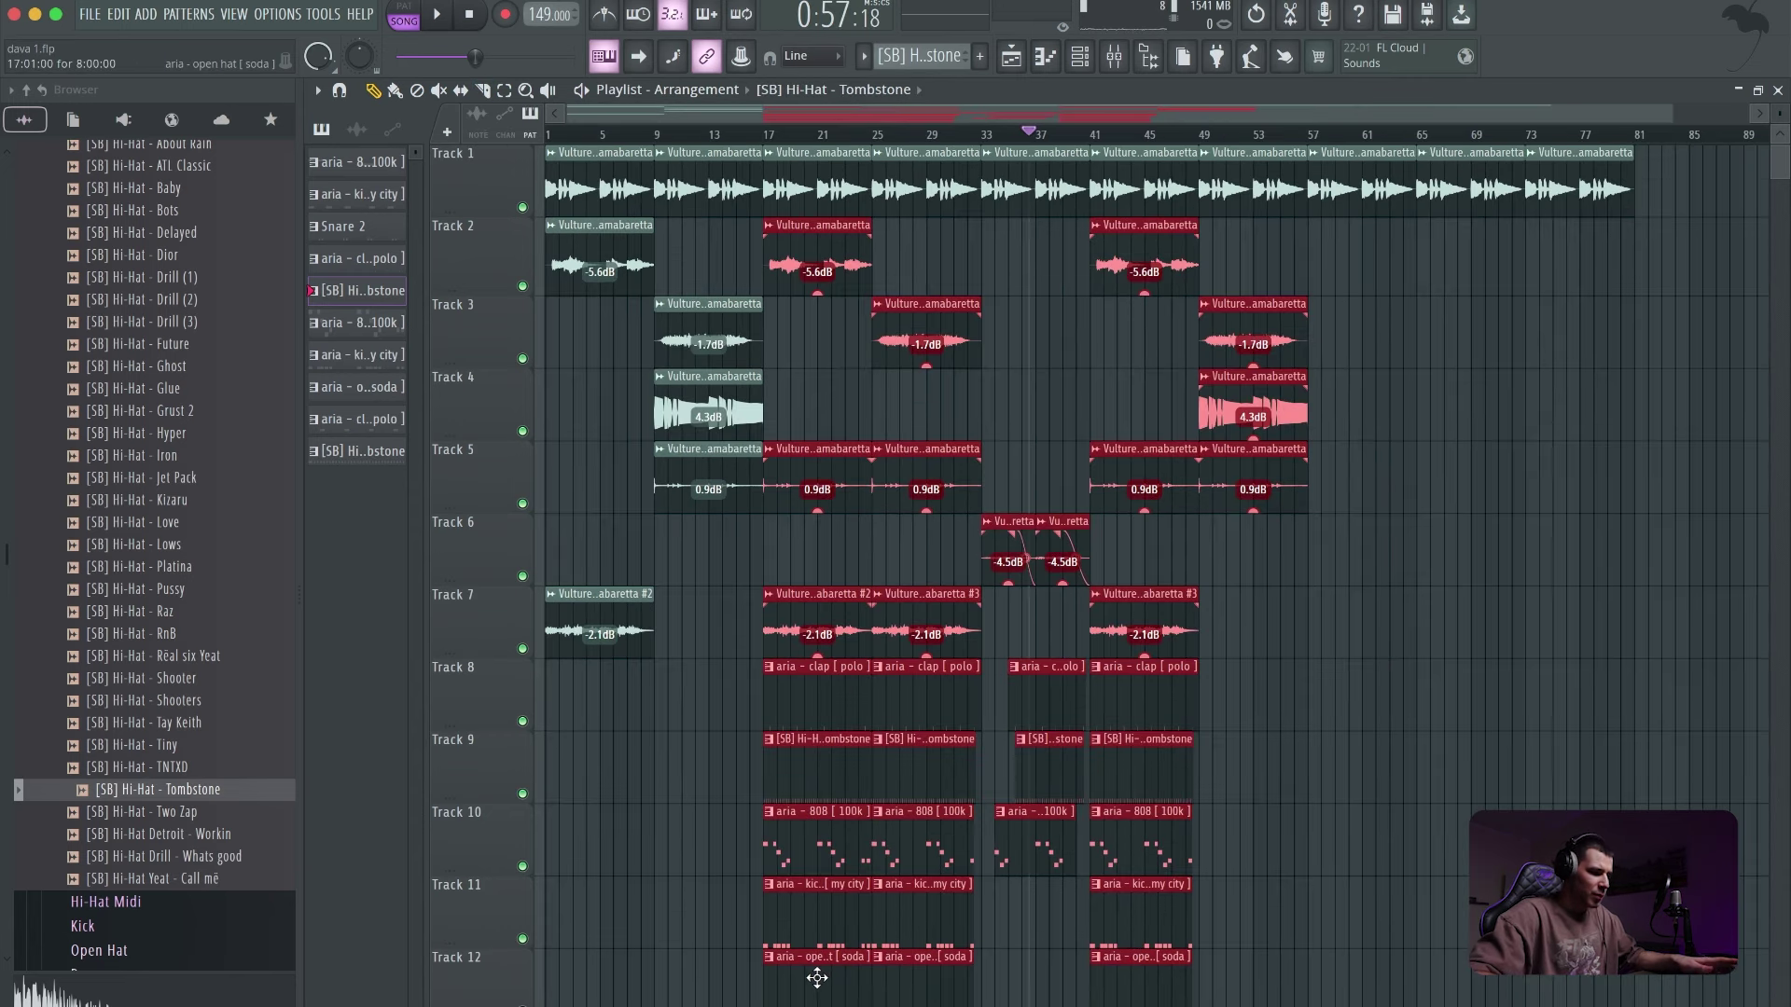
left_click_drag(817, 977, 1372, 998)
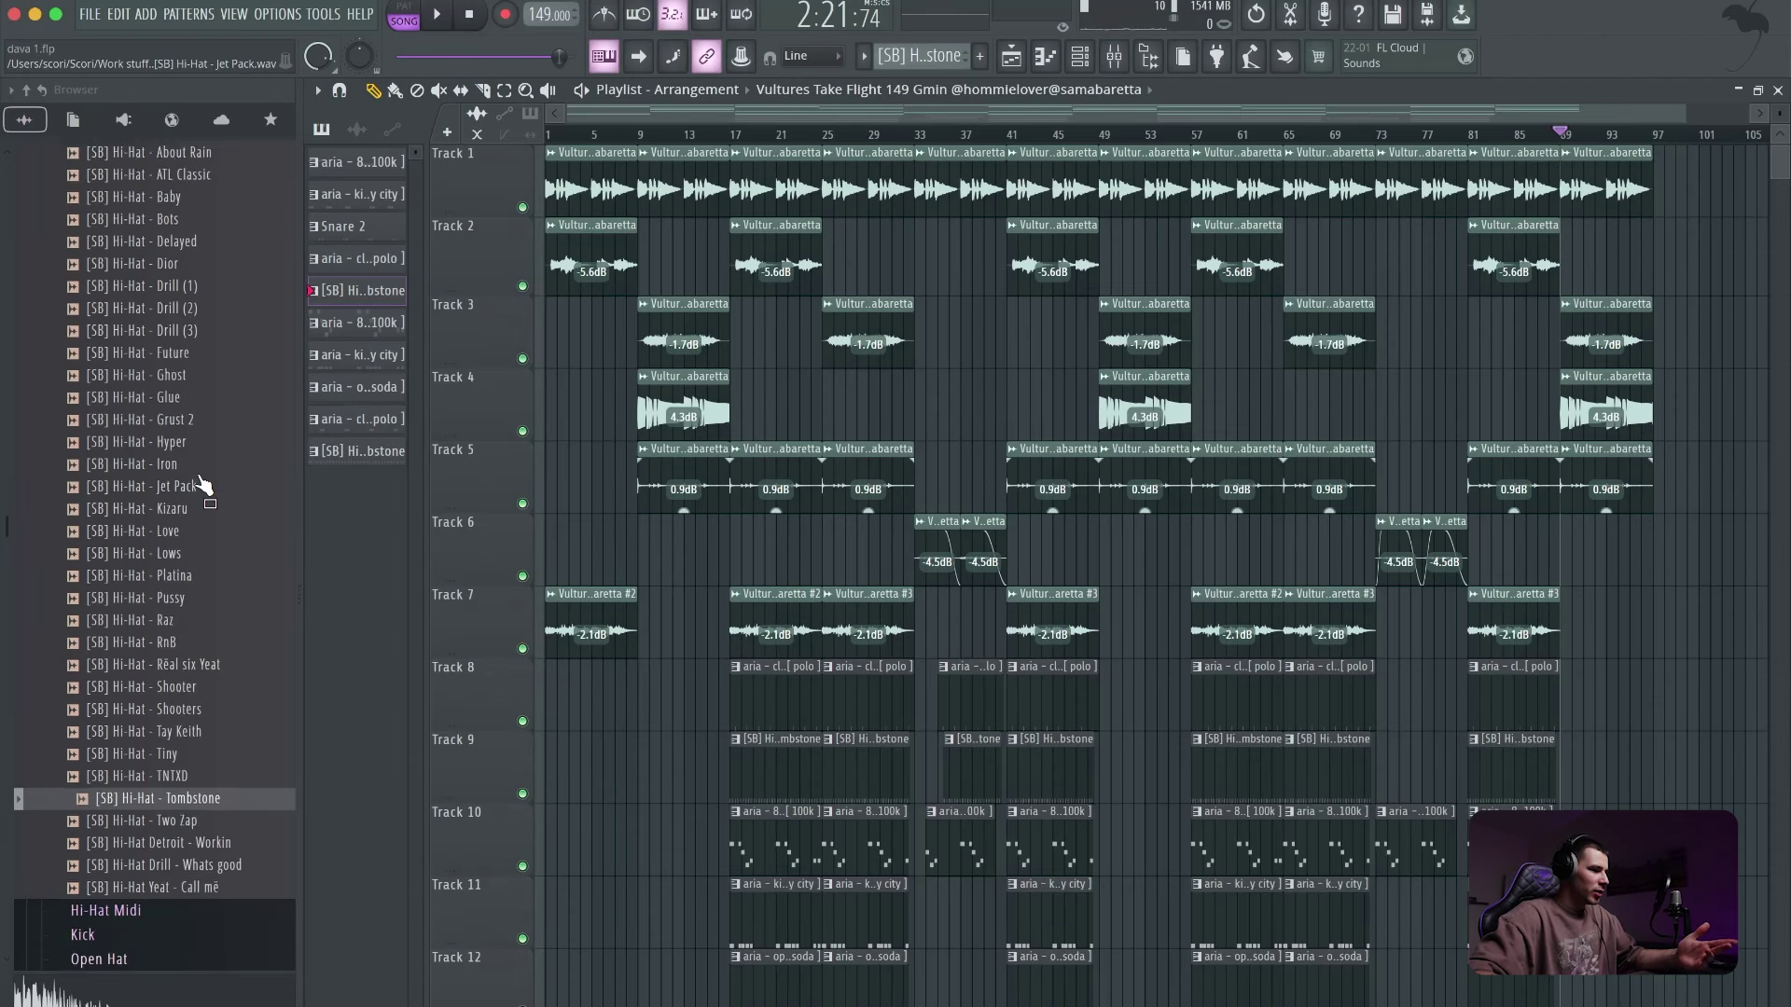
- Add the [SB] Fx - Rise 3 sample from Scori Drumkit v.2 to Track 13 and align its peak with bar 17
scroll(199, 481, "up", 5)
left_click(146, 586)
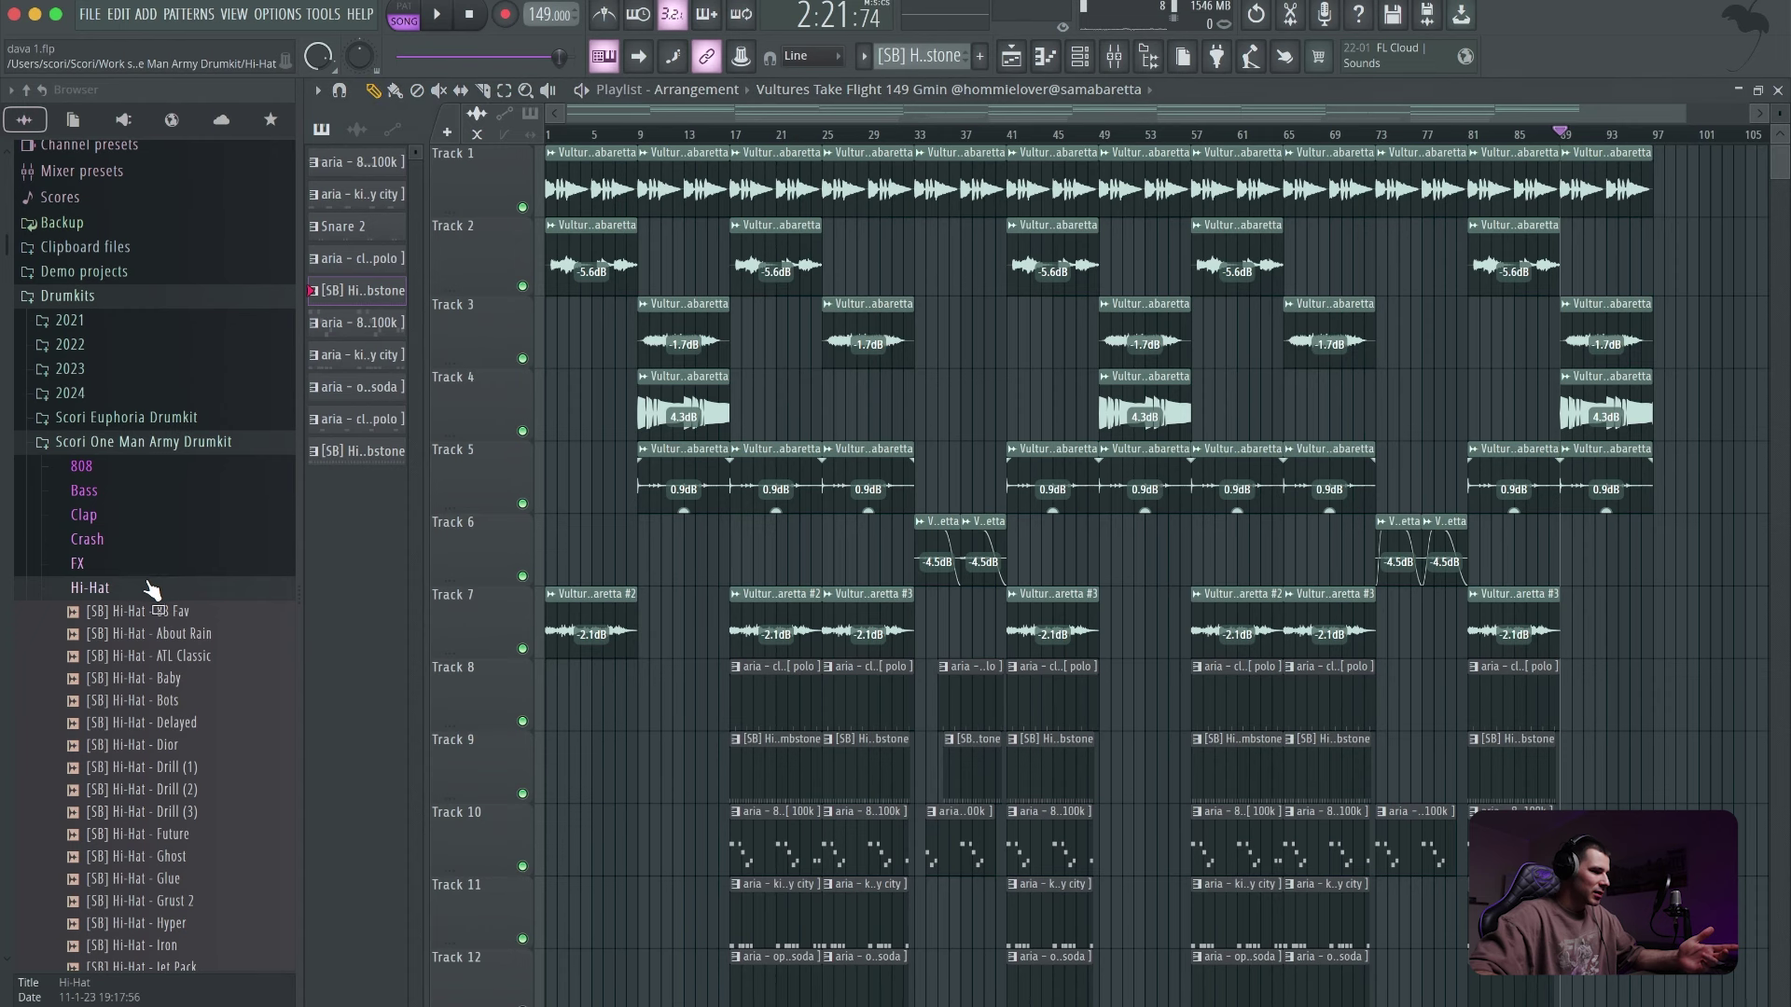
left_click(132, 609)
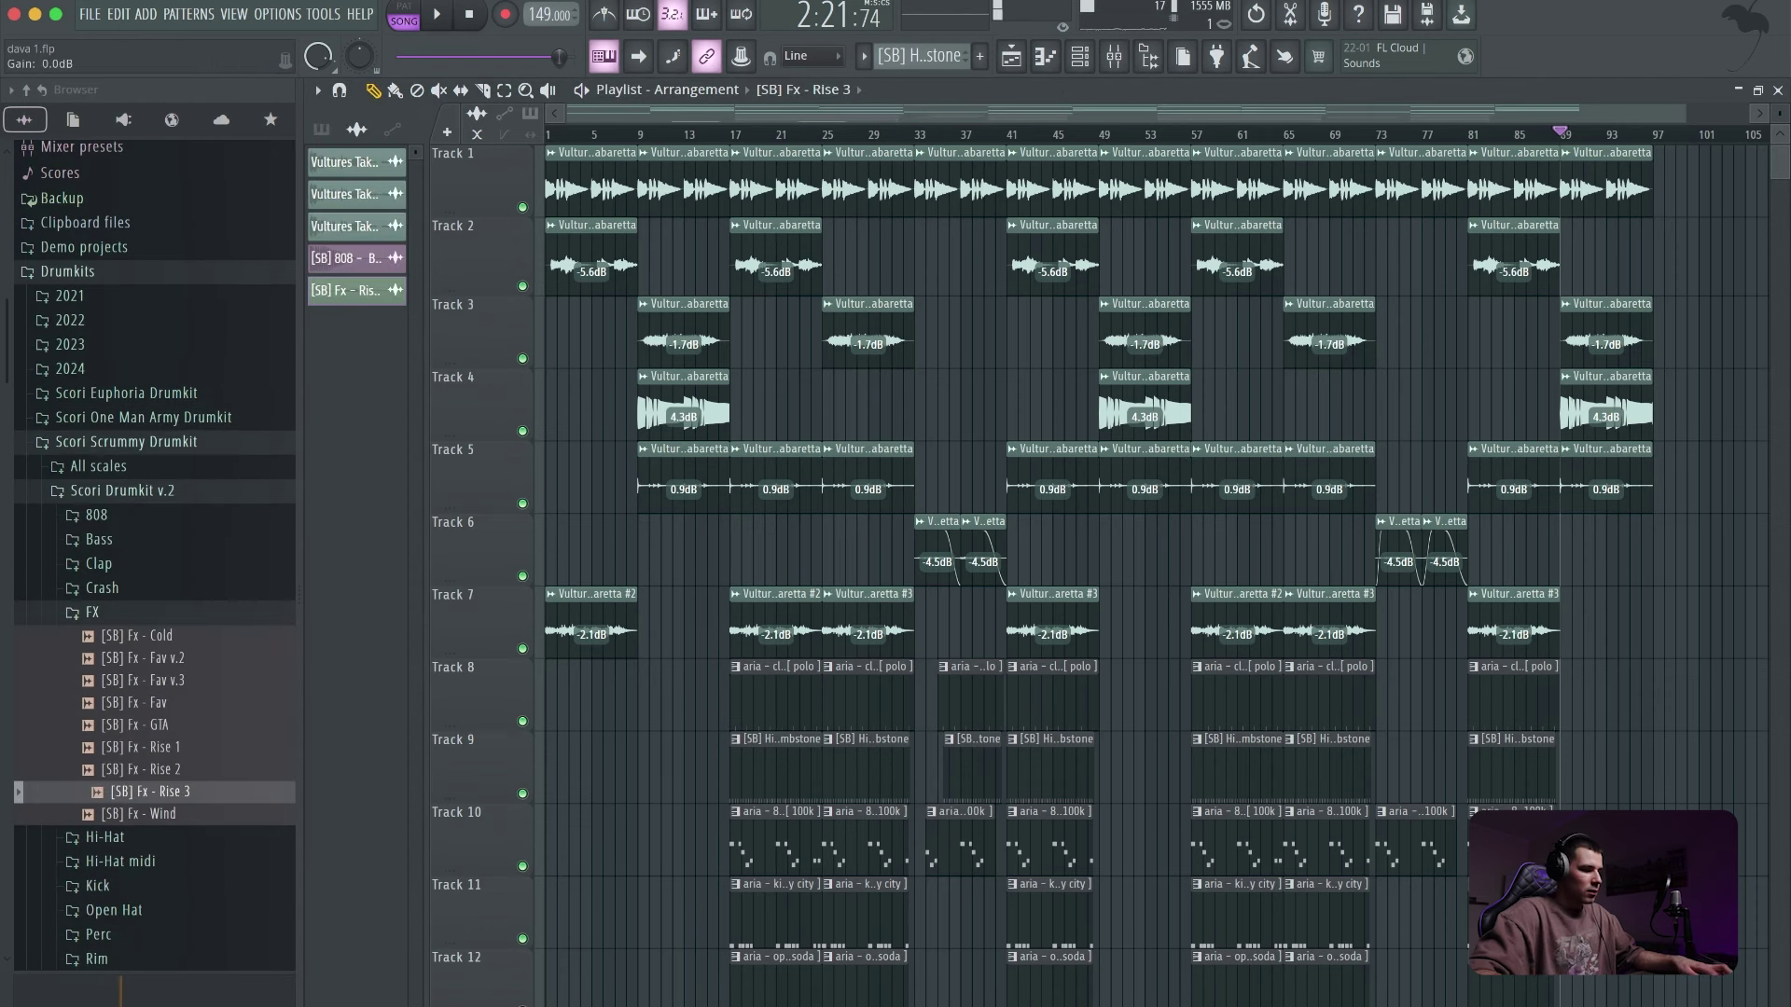
scroll(1532, 447, "down", 5)
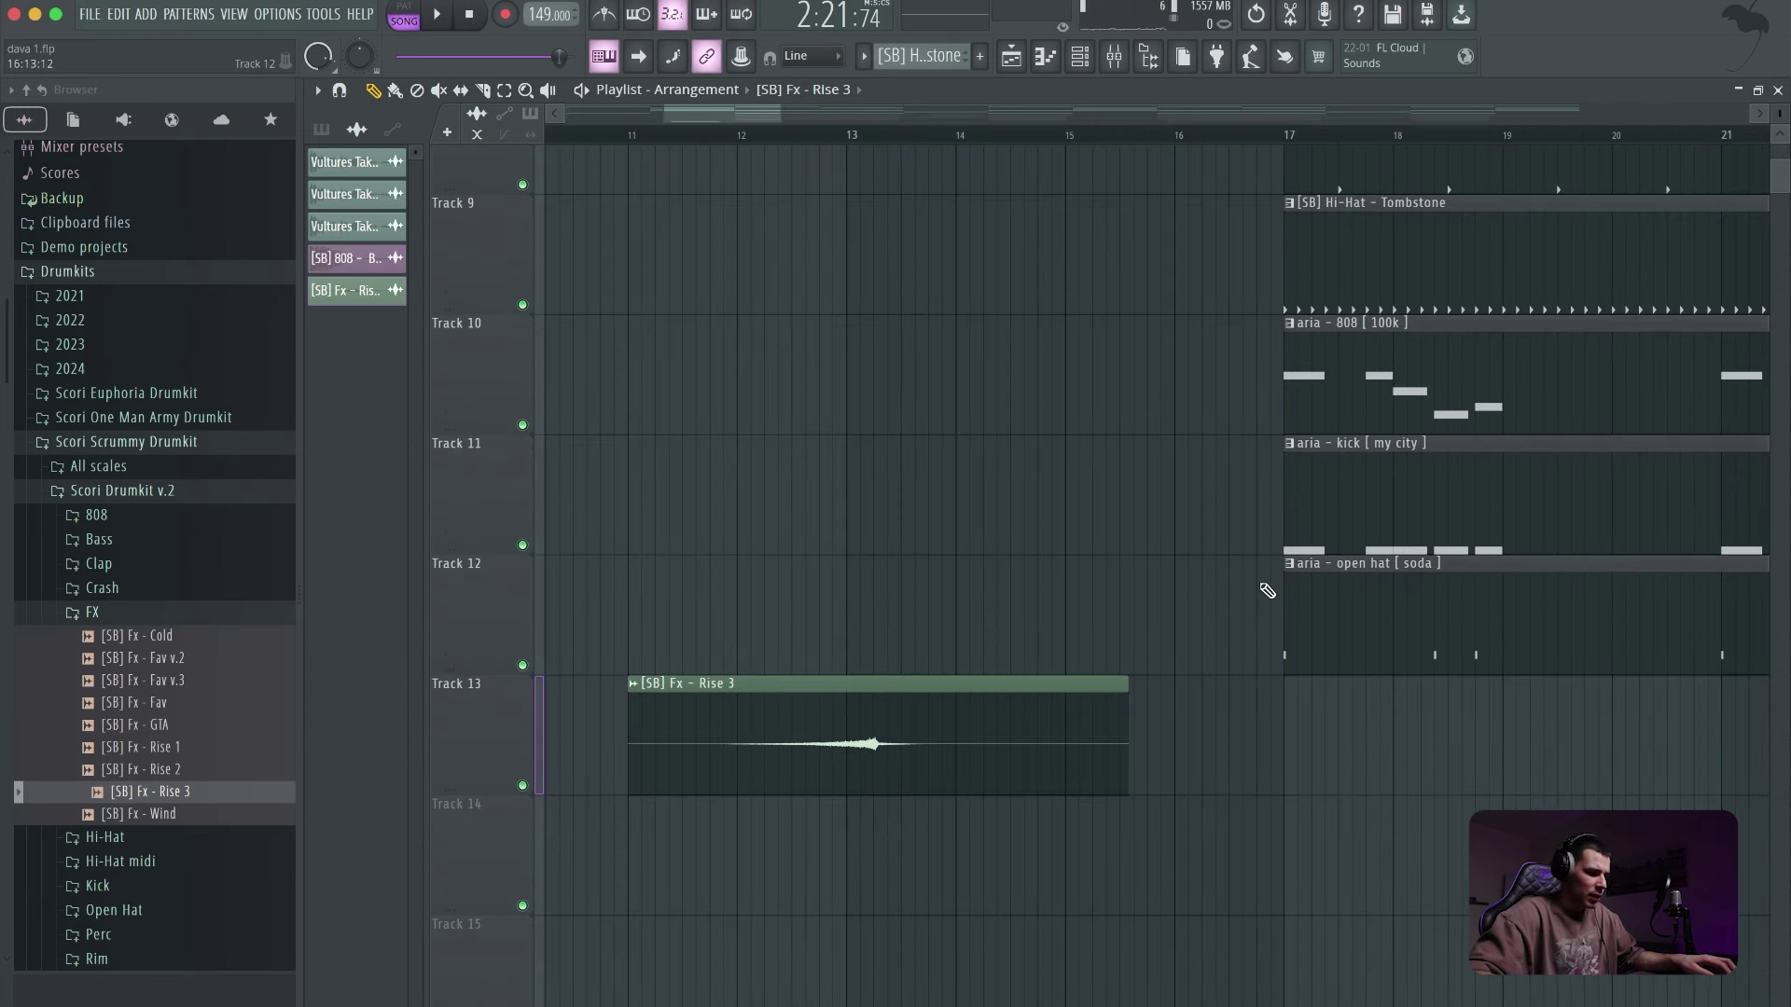
left_click_drag(966, 725, 1372, 761)
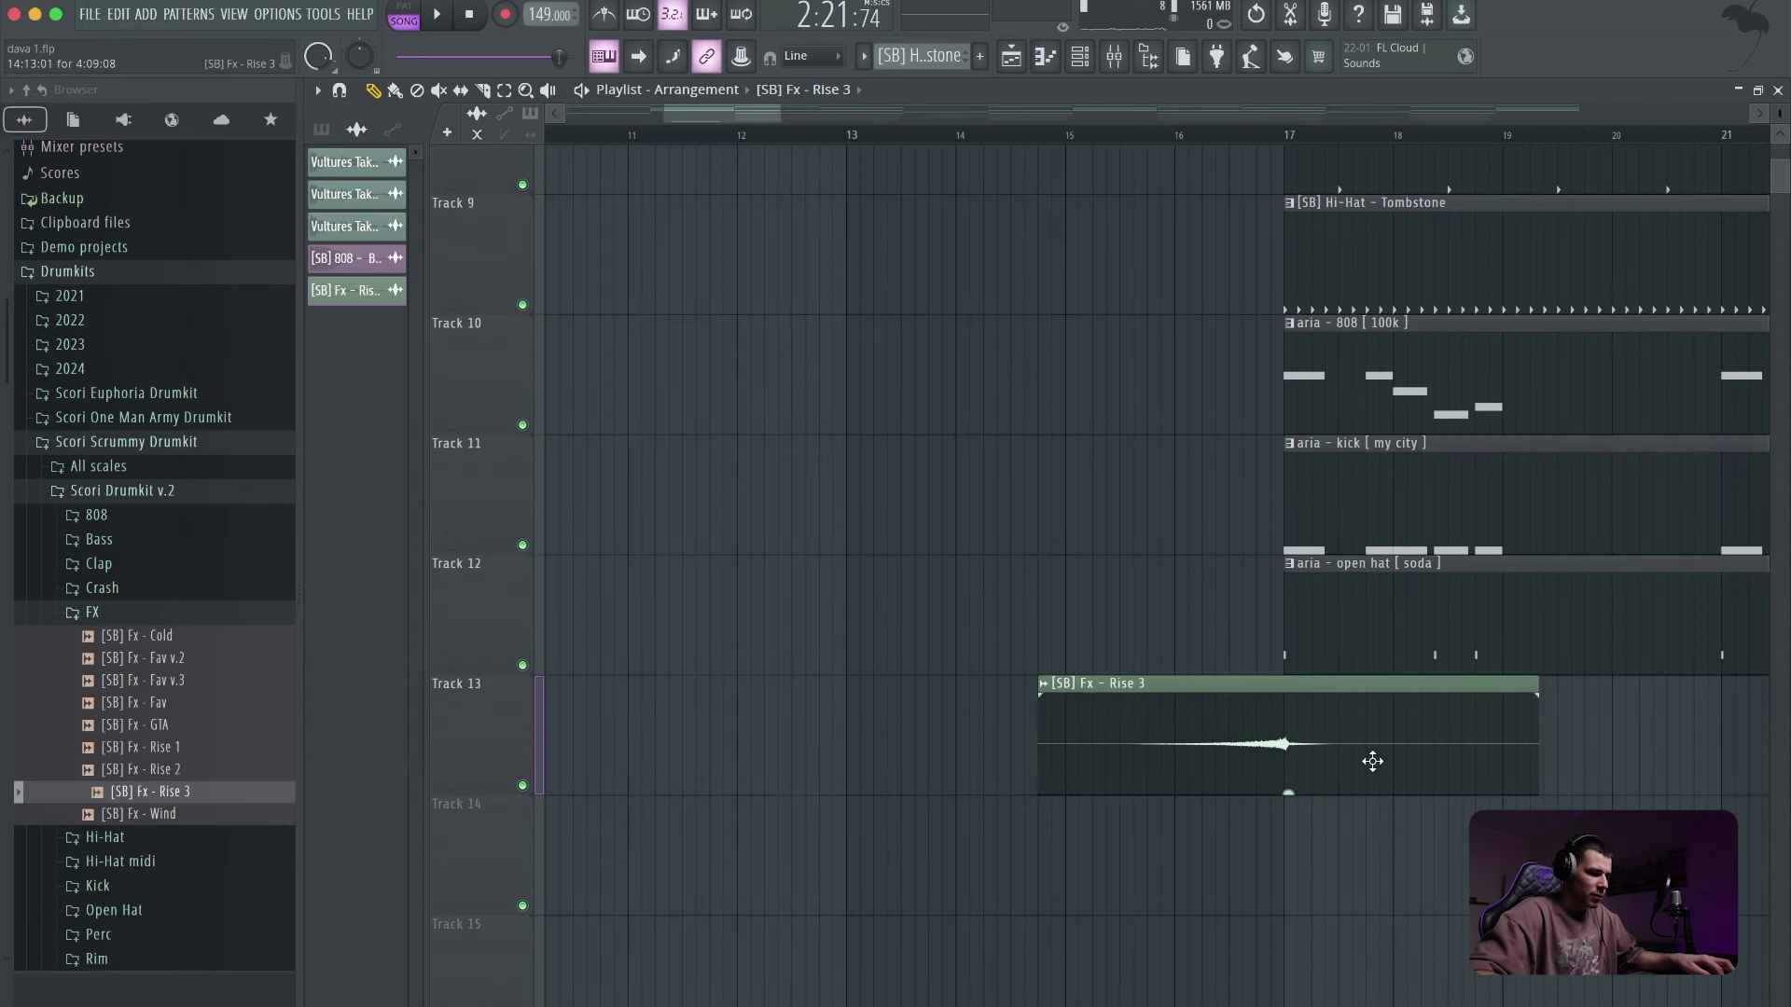
- Play the arrangement around bar 17 to hear the riser lead into the drums
key("space")
scroll(1288, 747, "up", 3)
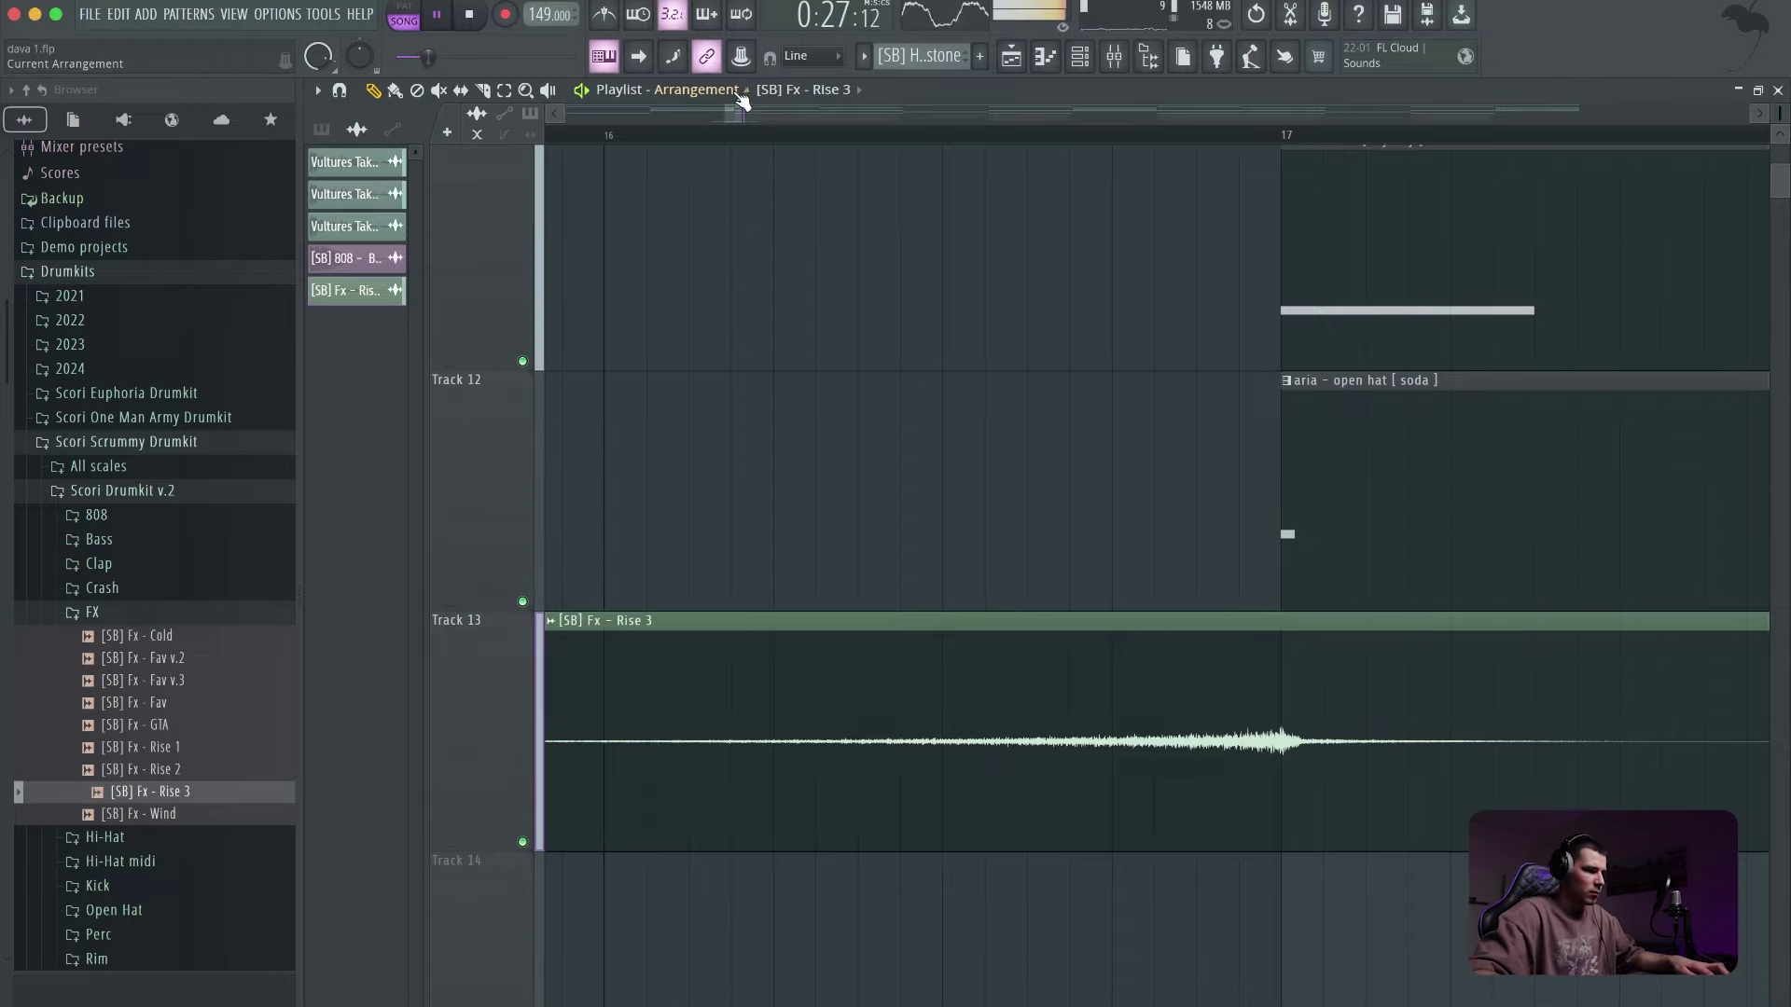
left_click_drag(724, 111, 566, 114)
left_click_drag(736, 112, 1361, 126)
key("space")
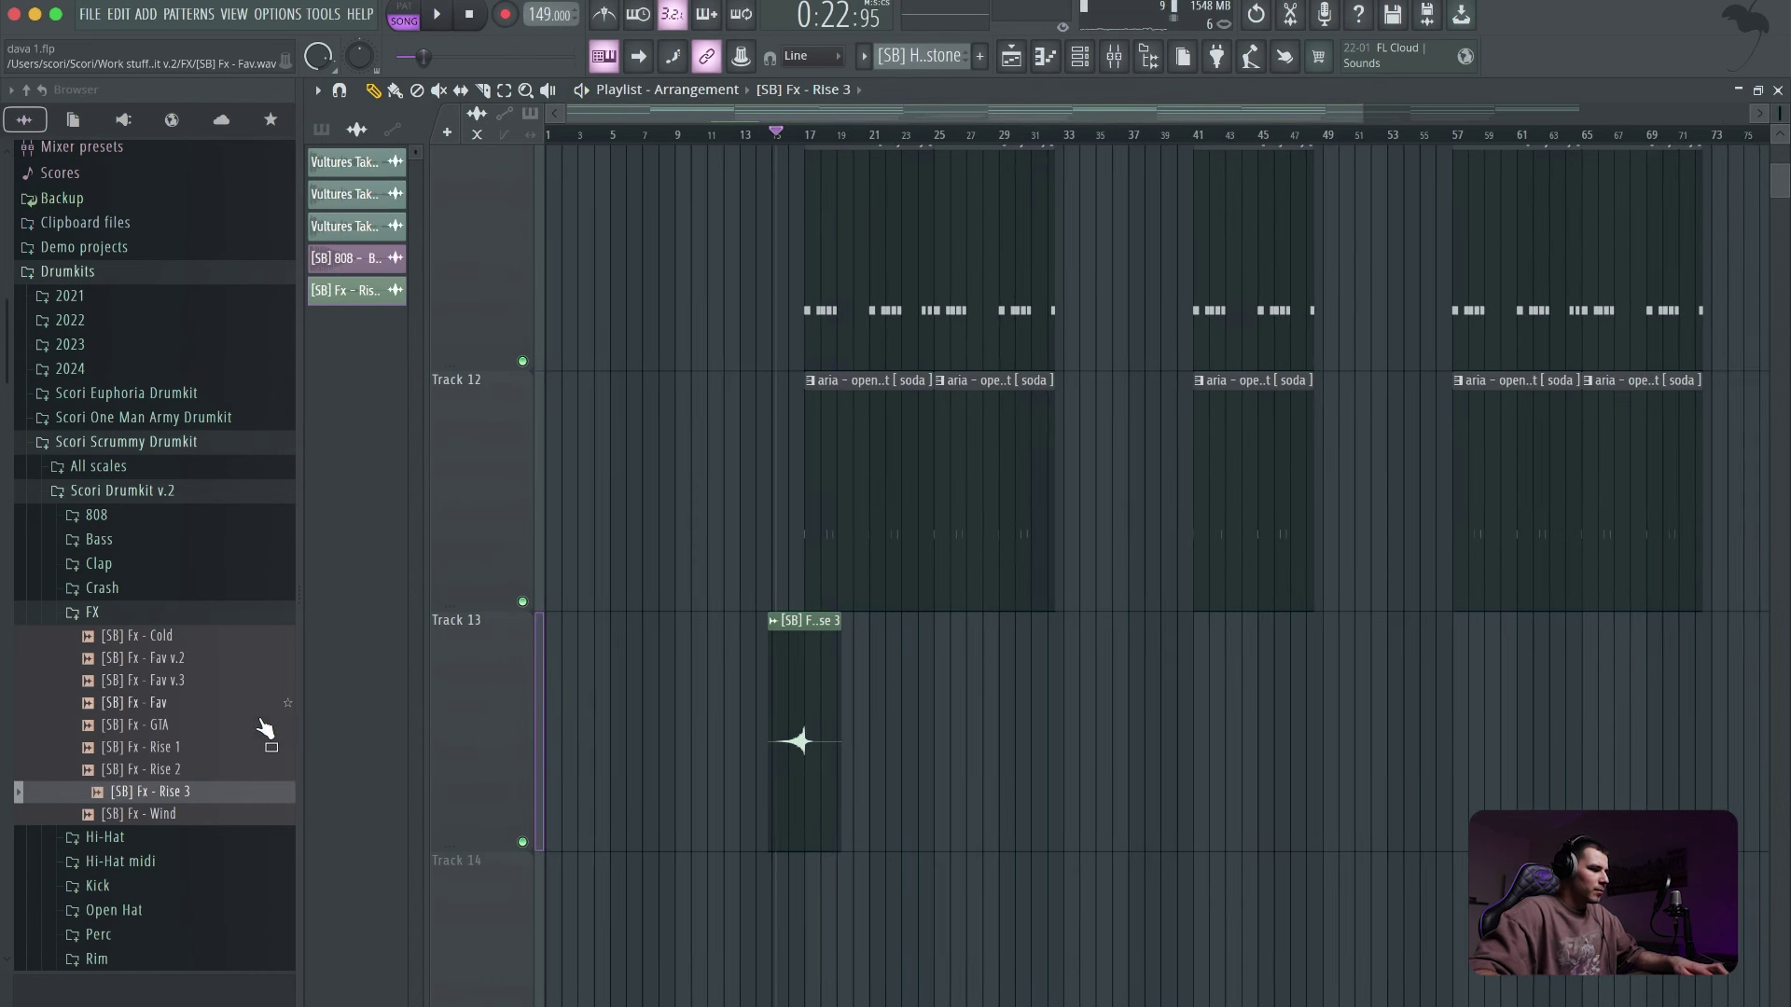
- Audition other FX samples and place [SB] Transition - Classic 1 on Track 8 with its peak at bar 9
left_click(170, 638)
left_click(172, 682)
left_click(183, 705)
left_click(194, 724)
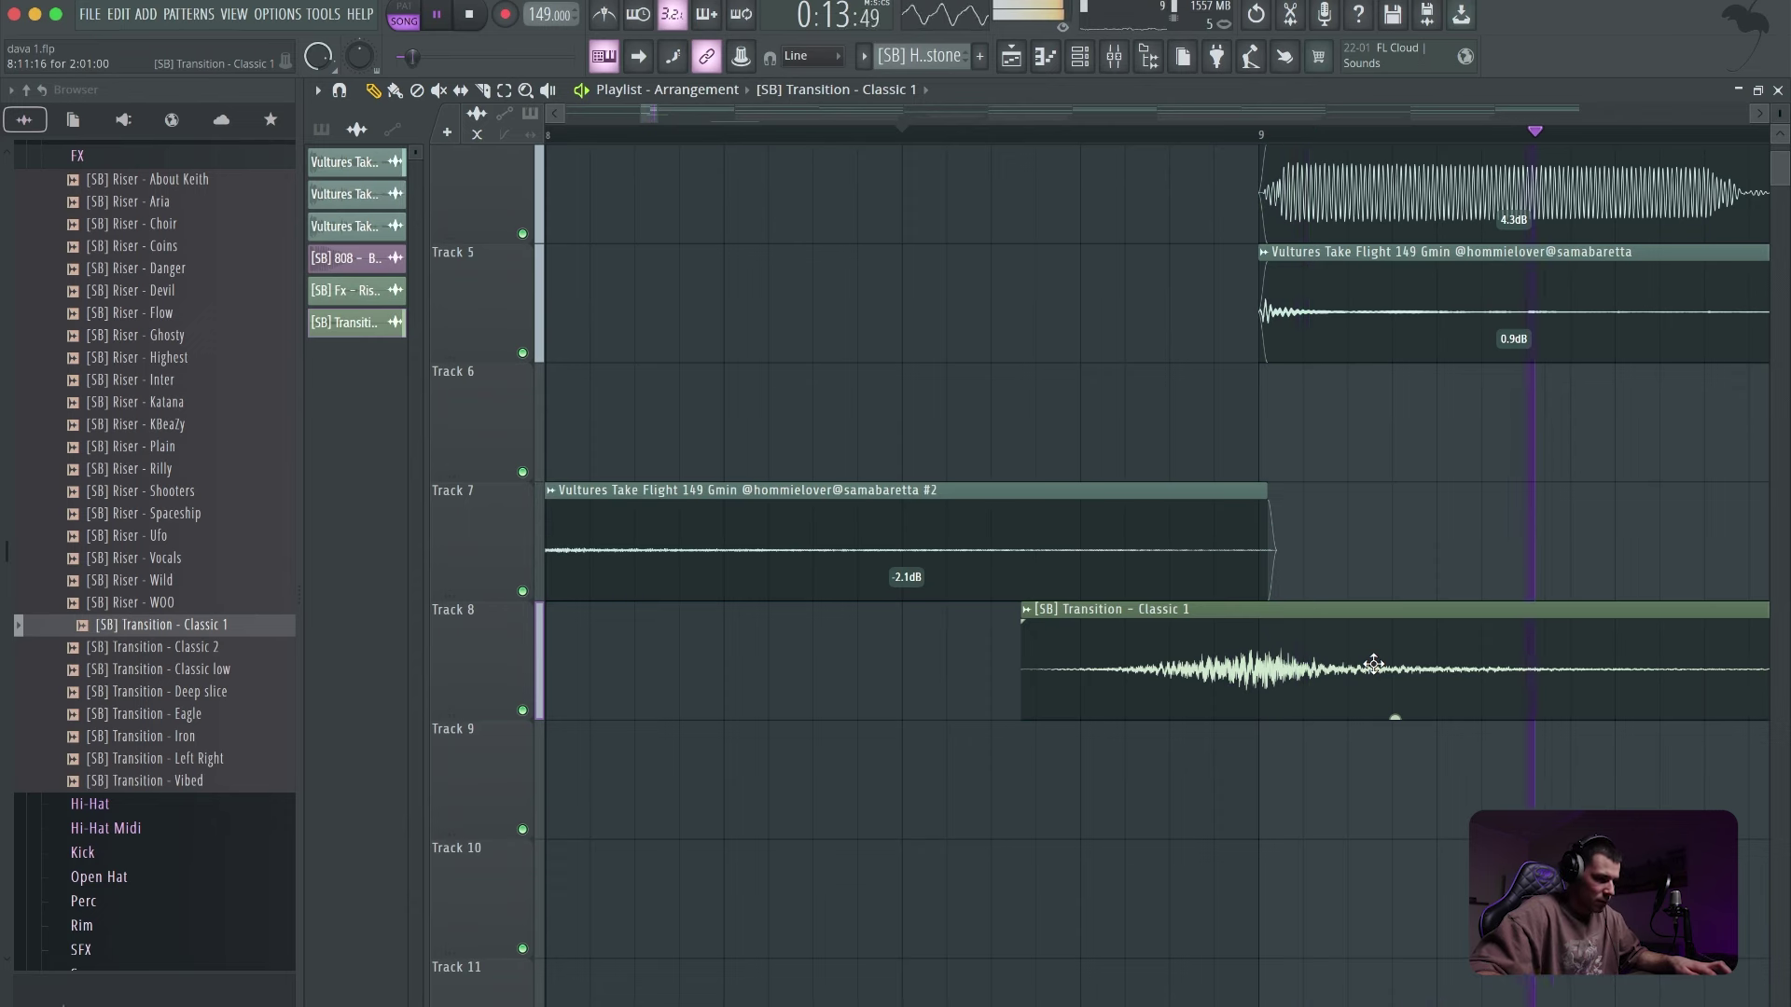
double_click(1373, 664)
key("space")
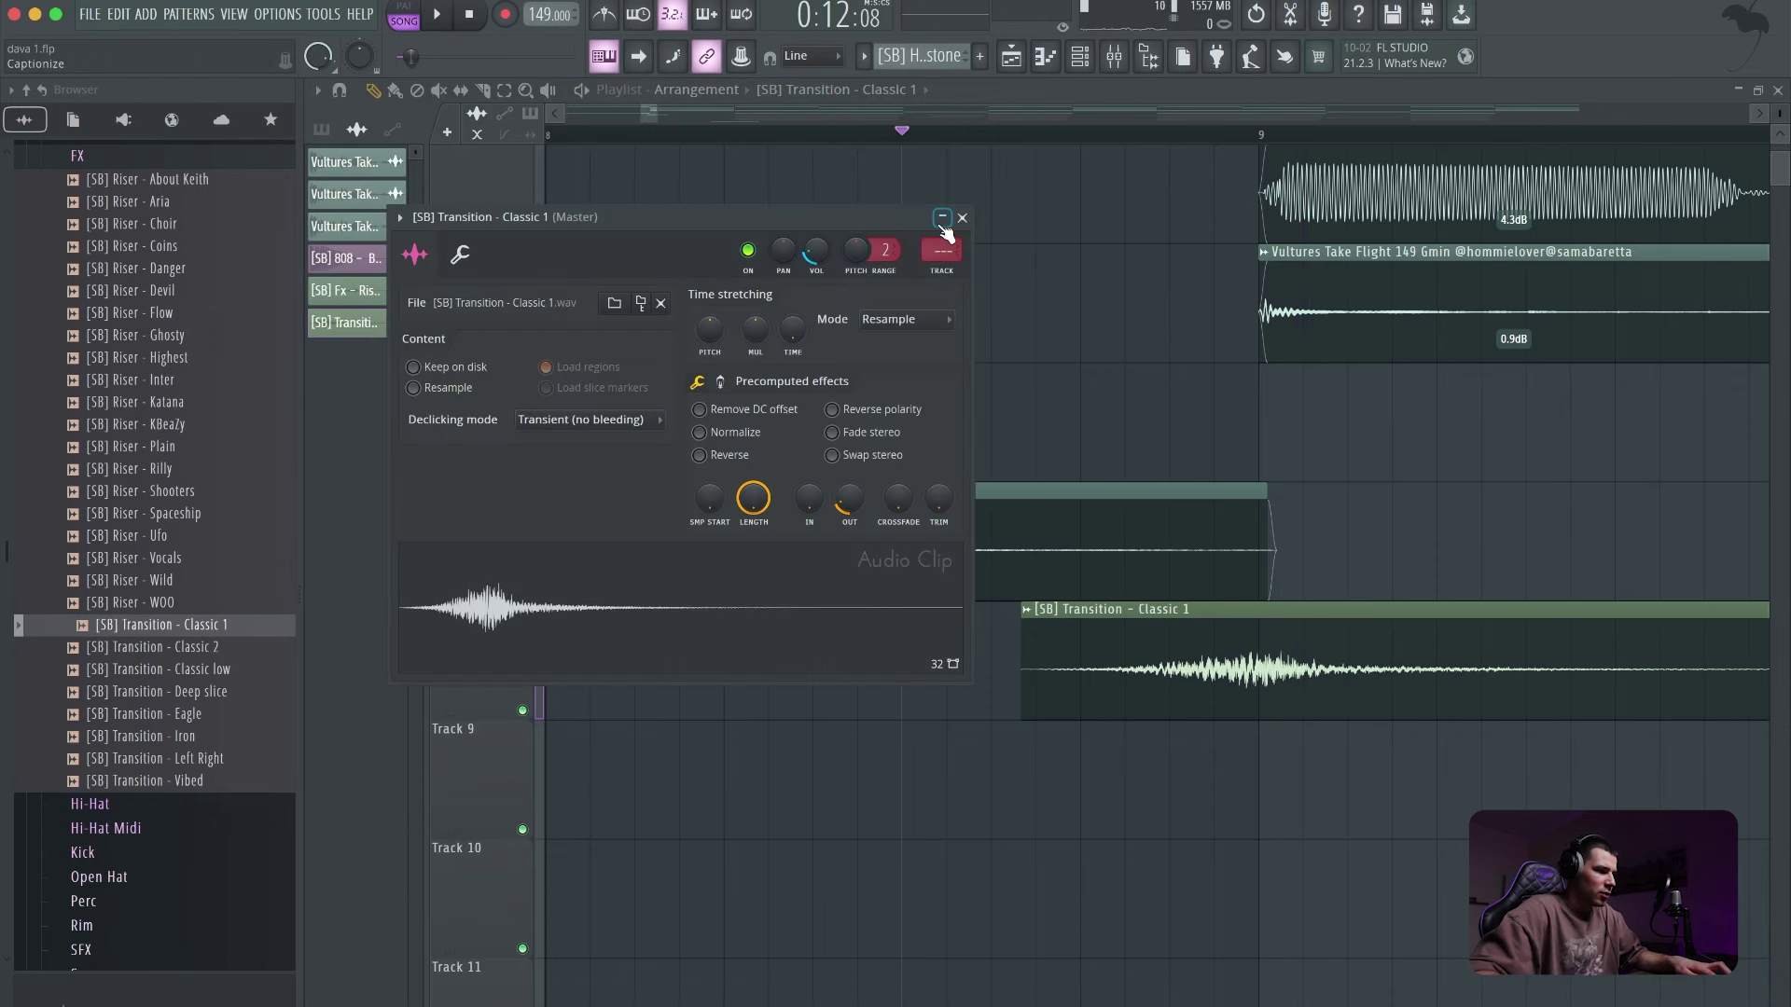
left_click(961, 217)
left_click(1201, 372)
scroll(1166, 380, "right", 3)
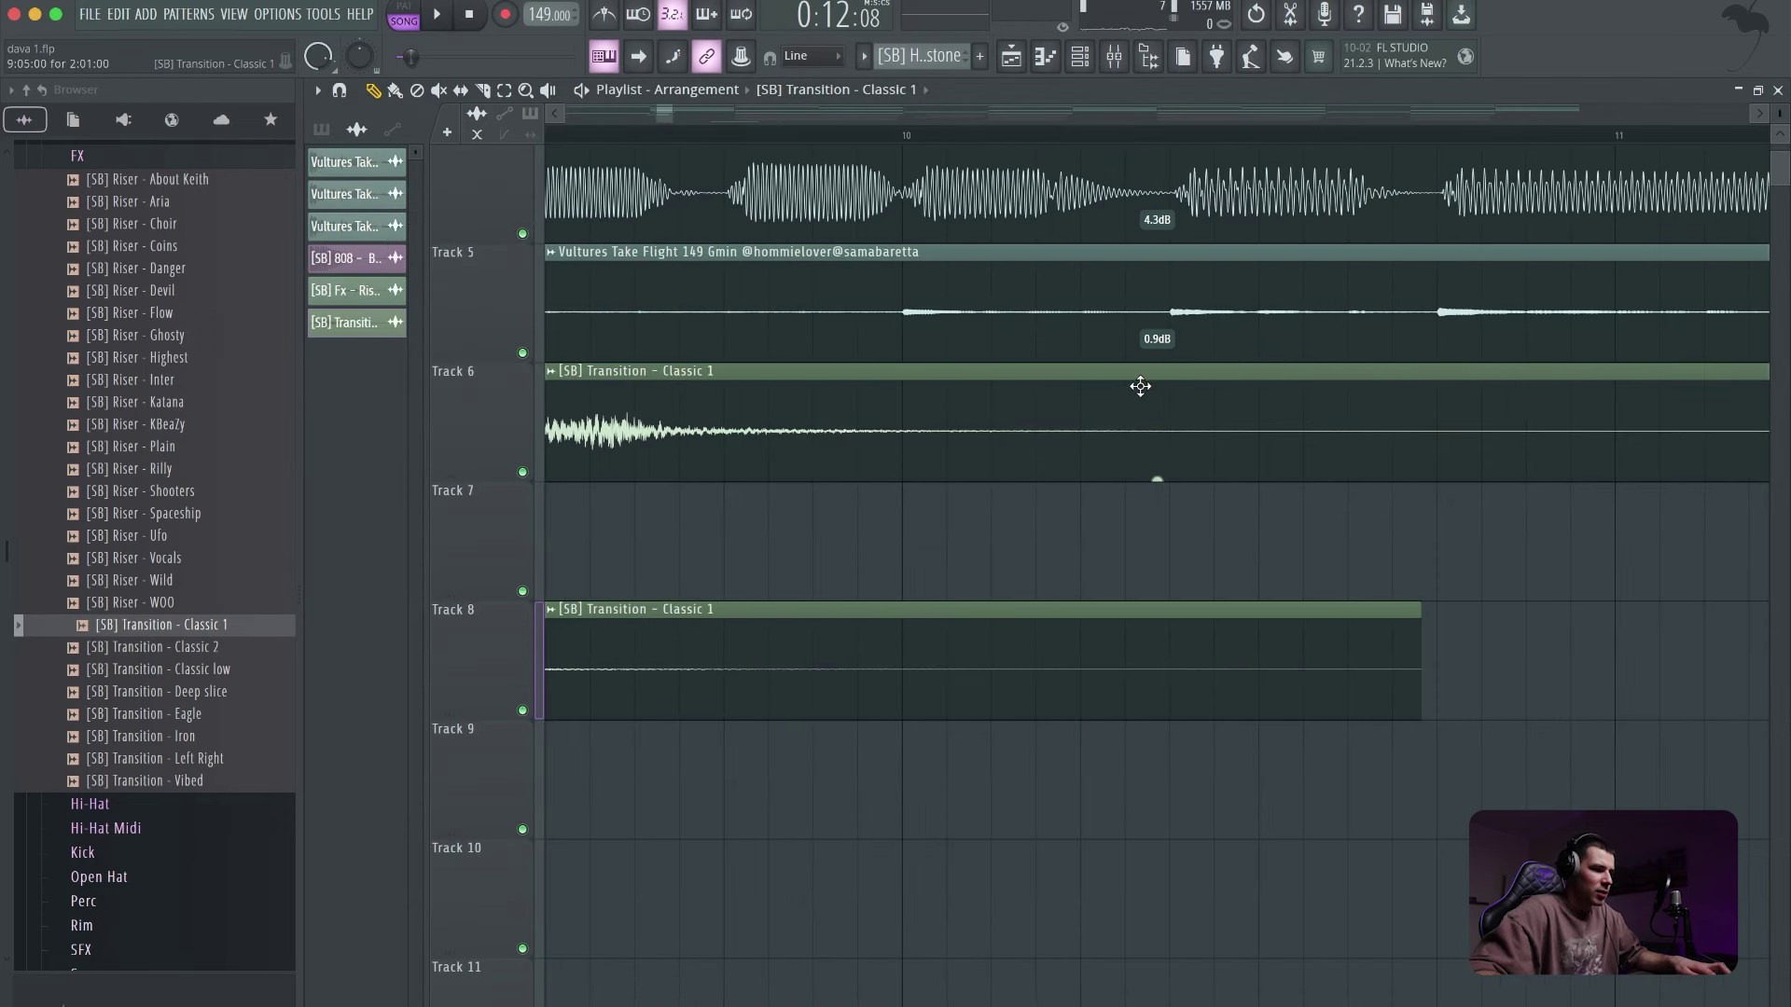
right_click(1140, 388)
- Play the arrangement from bar 9 to hear the transition effect in context
scroll(1240, 608, "left", 3)
scroll(1241, 608, "right", 3)
key("space")
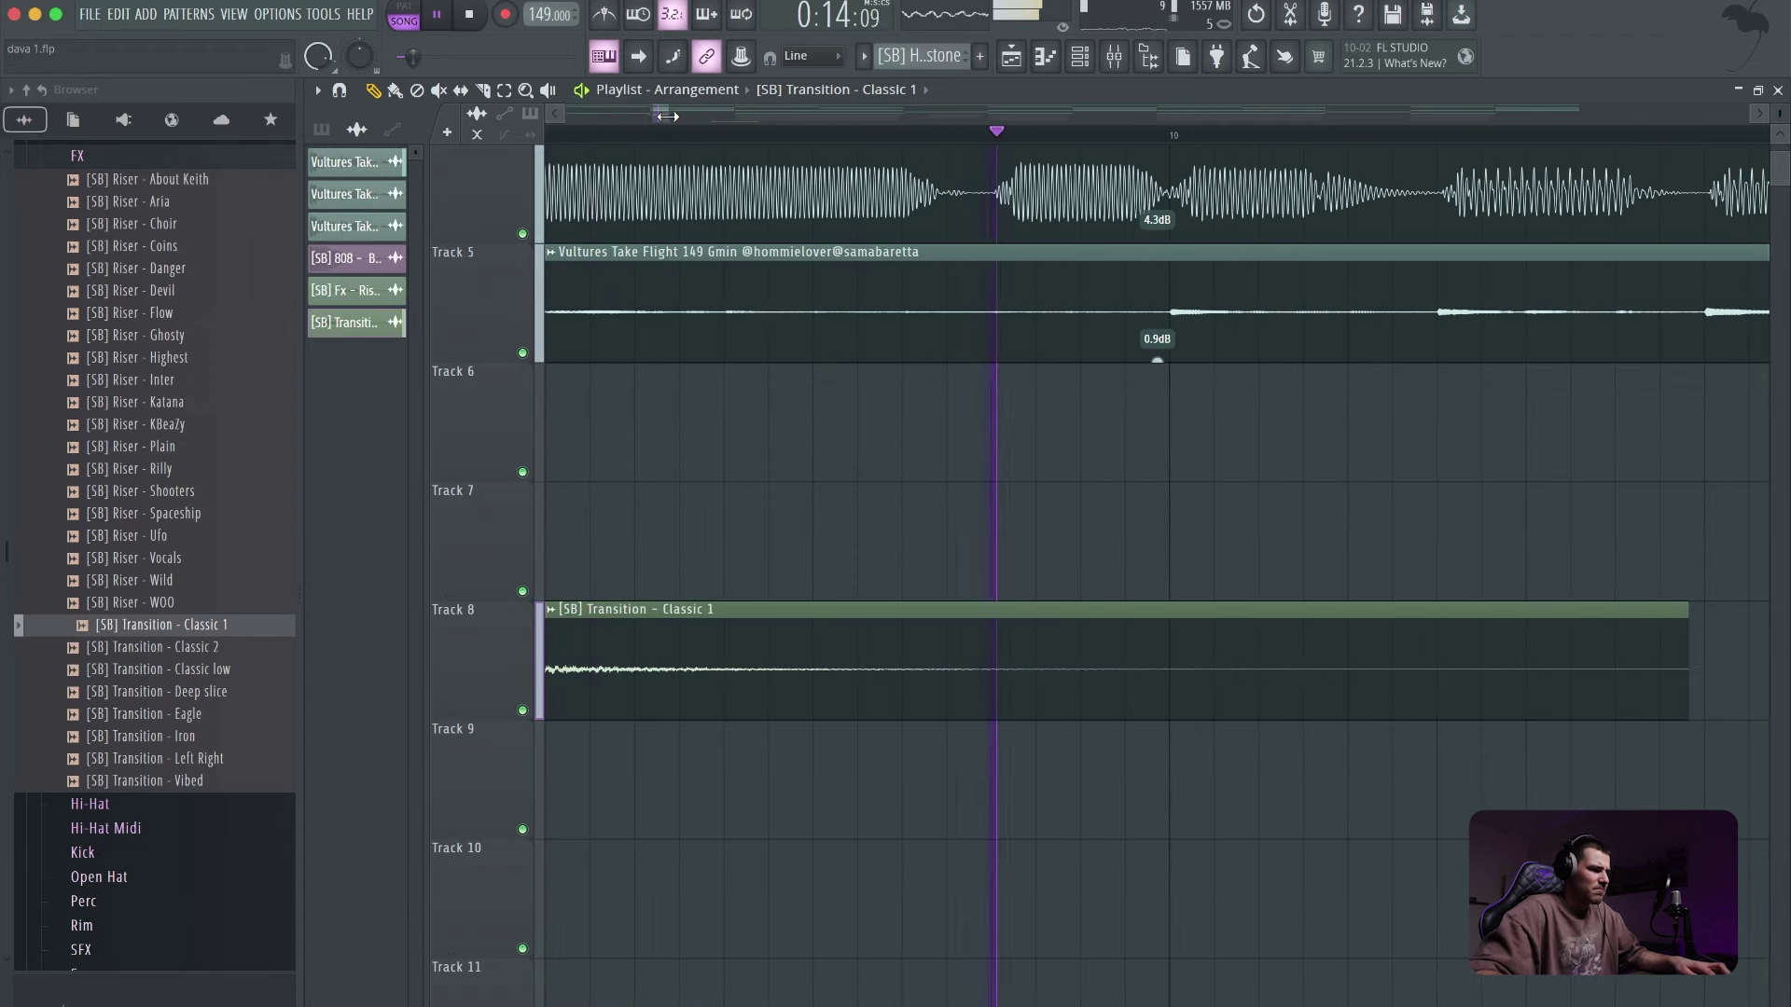
left_click_drag(668, 116, 1151, 116)
left_click_drag(653, 116, 566, 116)
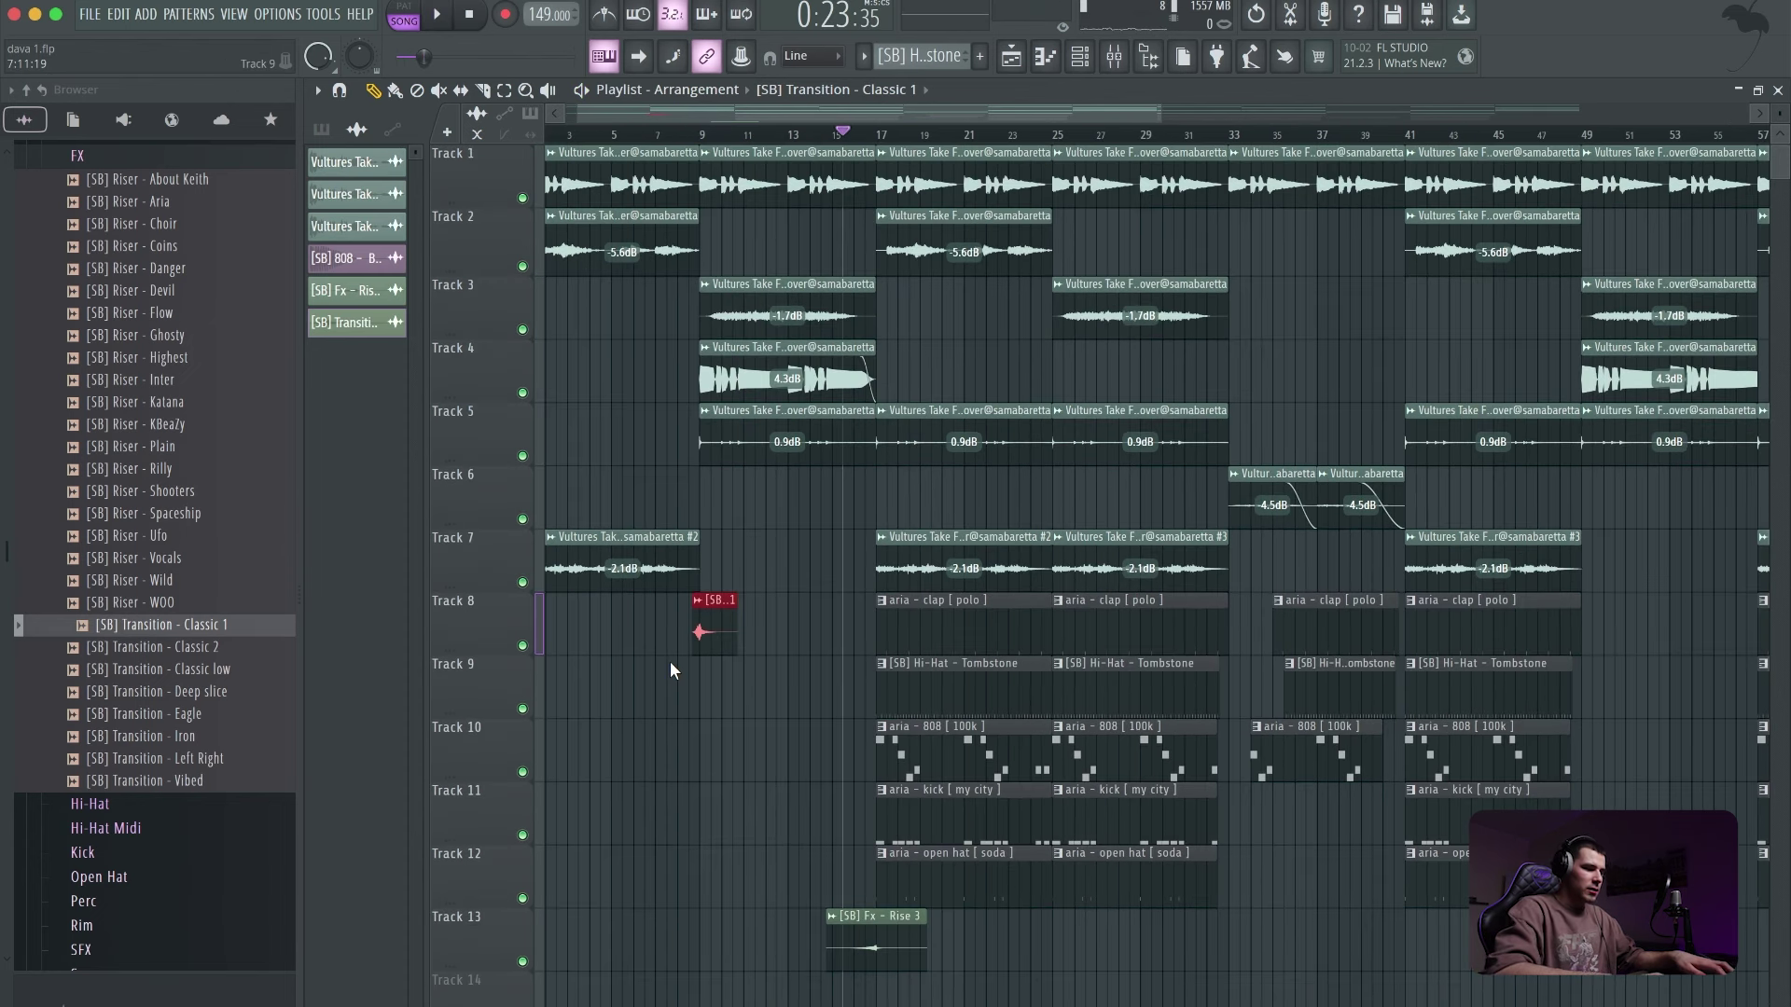
- Move the [SB] Transition - Classic 1 clip at bar 9 three tracks down from Track 8
key("shift+Down")
key("shift+Down")
key("shift+Down")
key("shift+Down")
key("shift+Down")
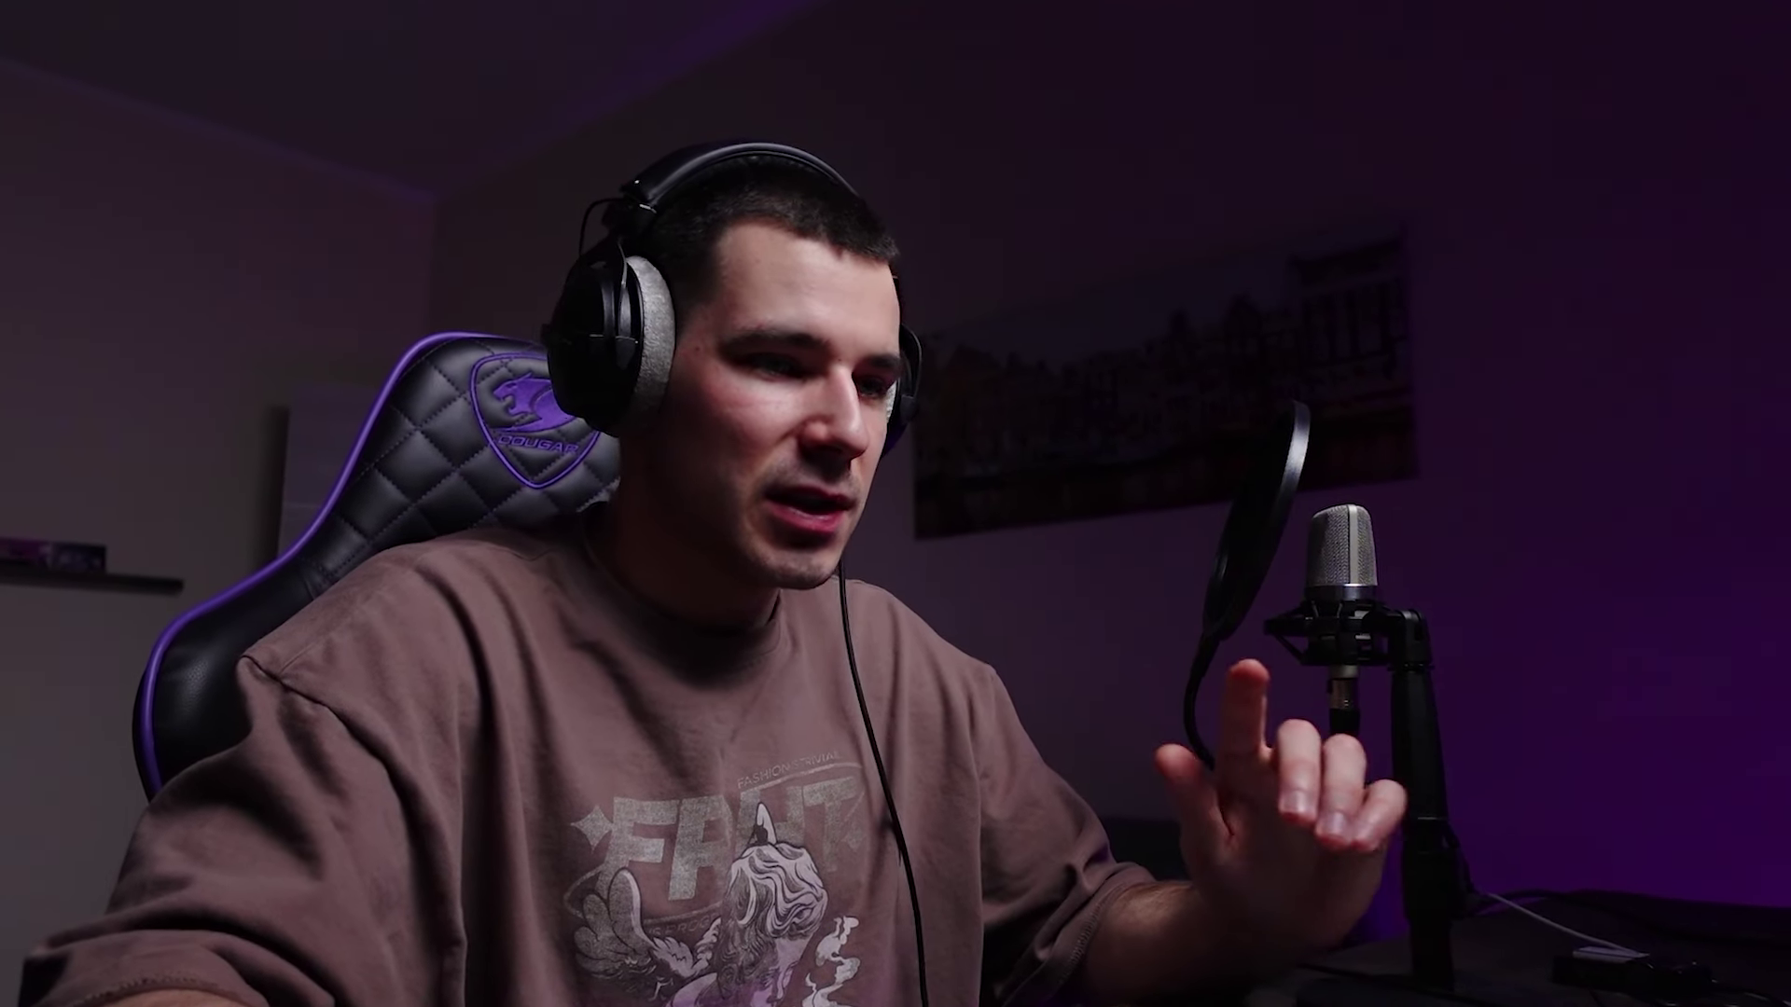